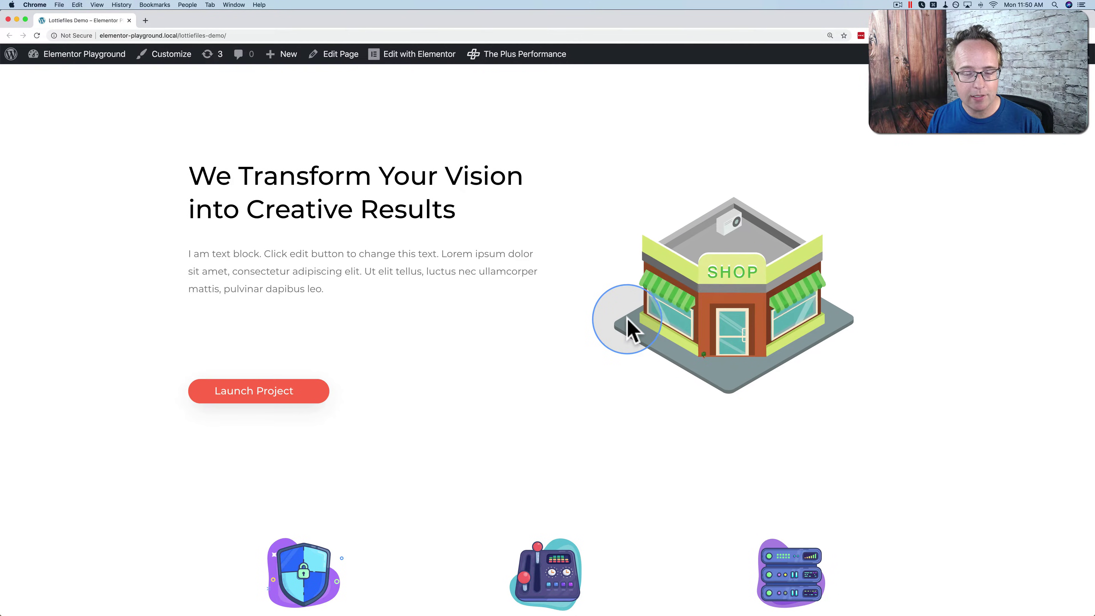
Browse the Lottie Studio website, opening and closing its navigation panel along the way.
{"action": "scroll", "coordinate": [628, 320], "scroll_direction": "down", "scroll_amount": 5}
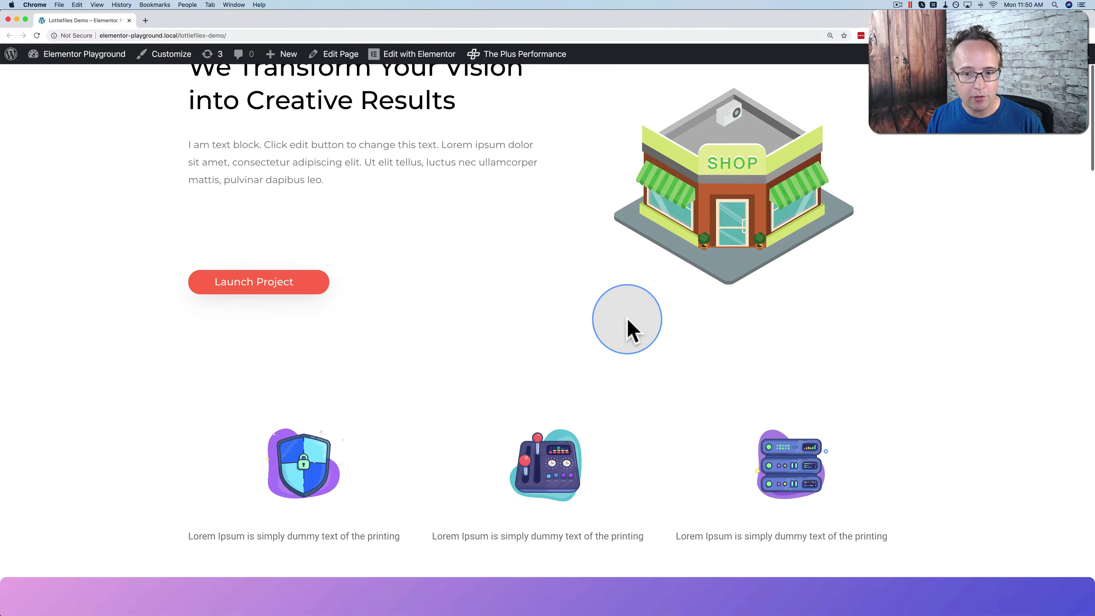
{"action": "scroll", "coordinate": [628, 320], "scroll_direction": "down", "scroll_amount": 6}
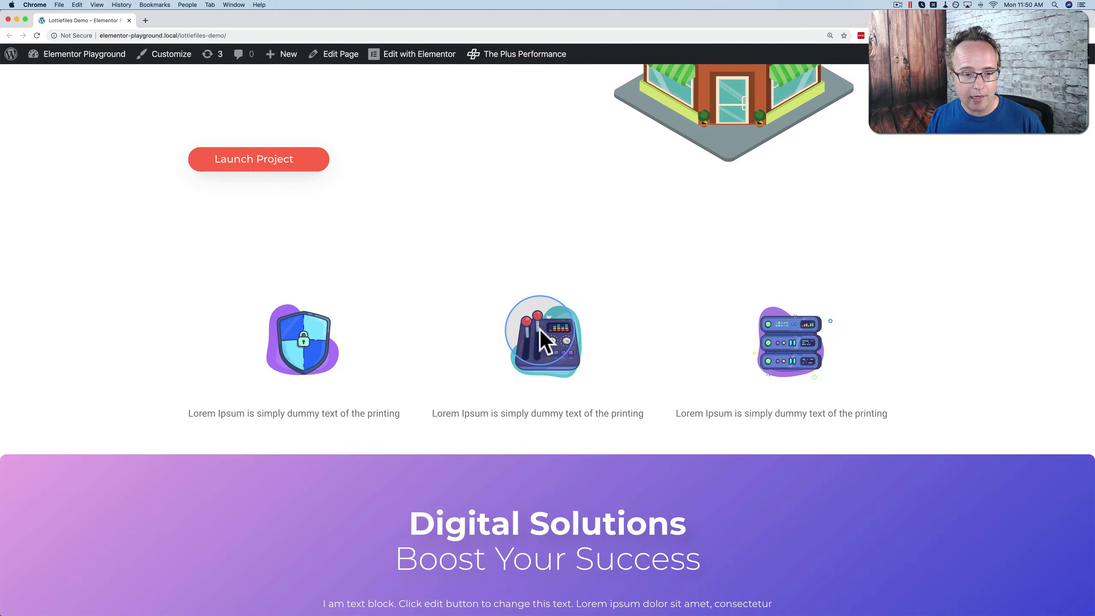
{"action": "scroll", "coordinate": [674, 342], "scroll_direction": "down", "scroll_amount": 5}
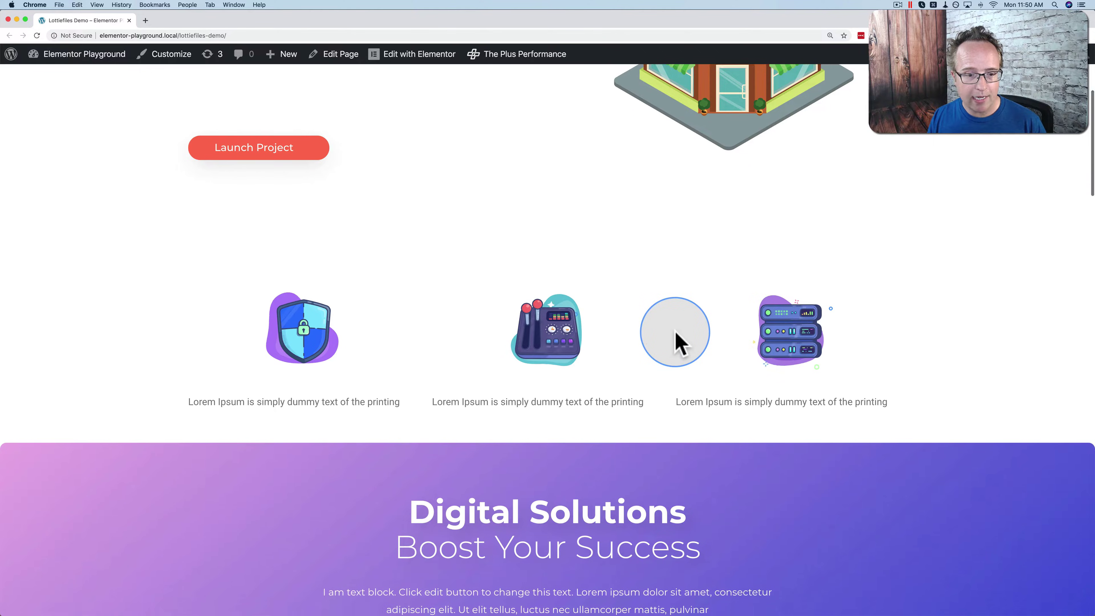
{"action": "scroll", "coordinate": [675, 343], "scroll_direction": "up", "scroll_amount": 10}
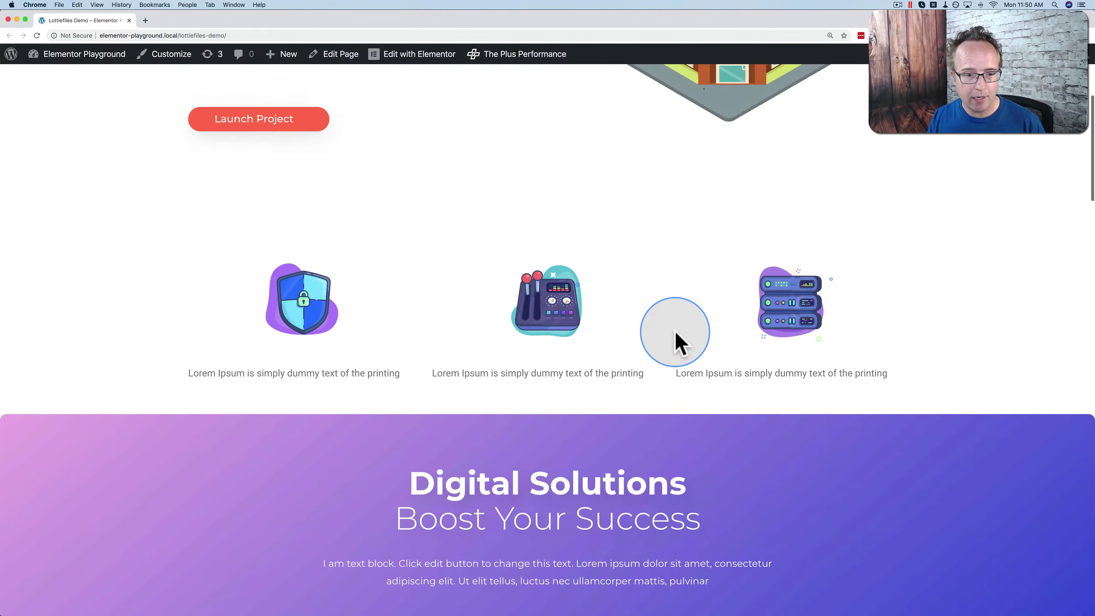
{"action": "scroll", "coordinate": [675, 342], "scroll_direction": "down", "scroll_amount": 10}
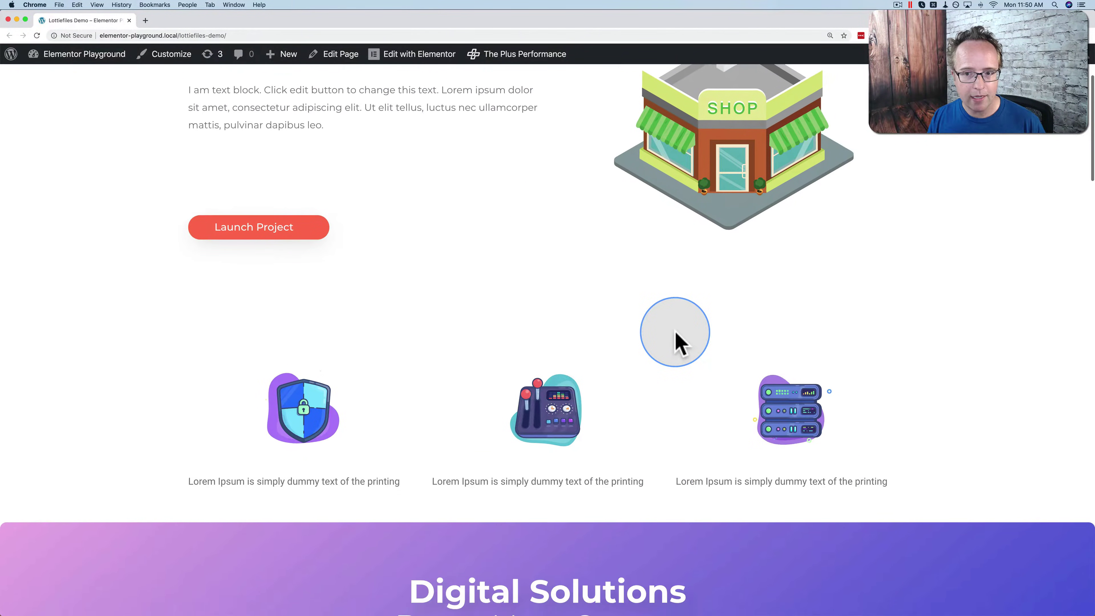
{"action": "scroll", "coordinate": [674, 342], "scroll_direction": "down", "scroll_amount": 3}
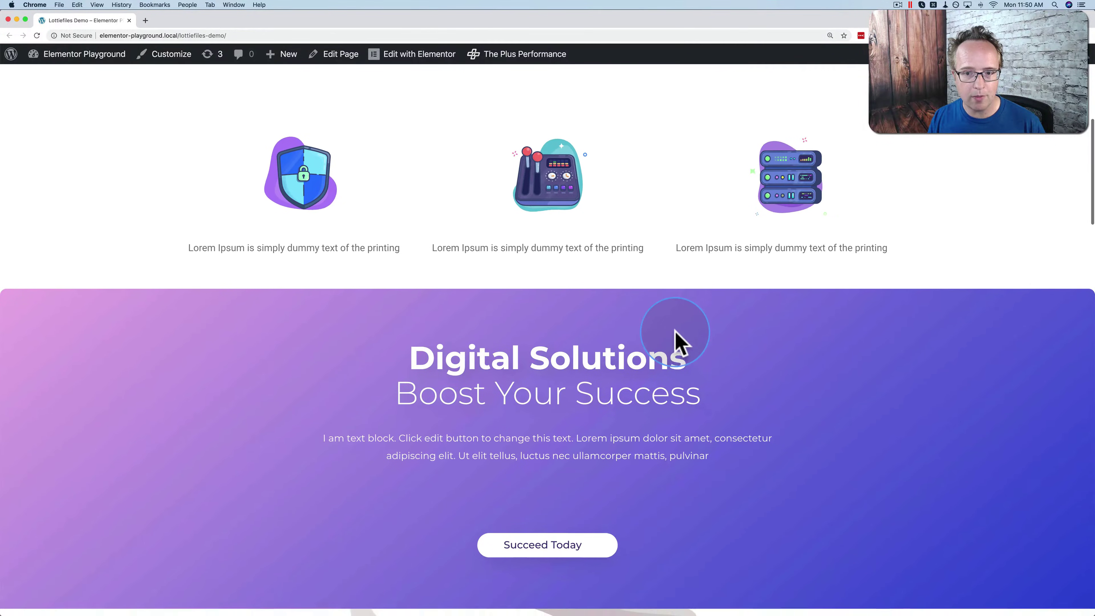
{"action": "scroll", "coordinate": [675, 343], "scroll_direction": "up", "scroll_amount": 3}
{"action": "scroll", "coordinate": [675, 342], "scroll_direction": "down", "scroll_amount": 1}
{"action": "scroll", "coordinate": [674, 343], "scroll_direction": "down", "scroll_amount": 15}
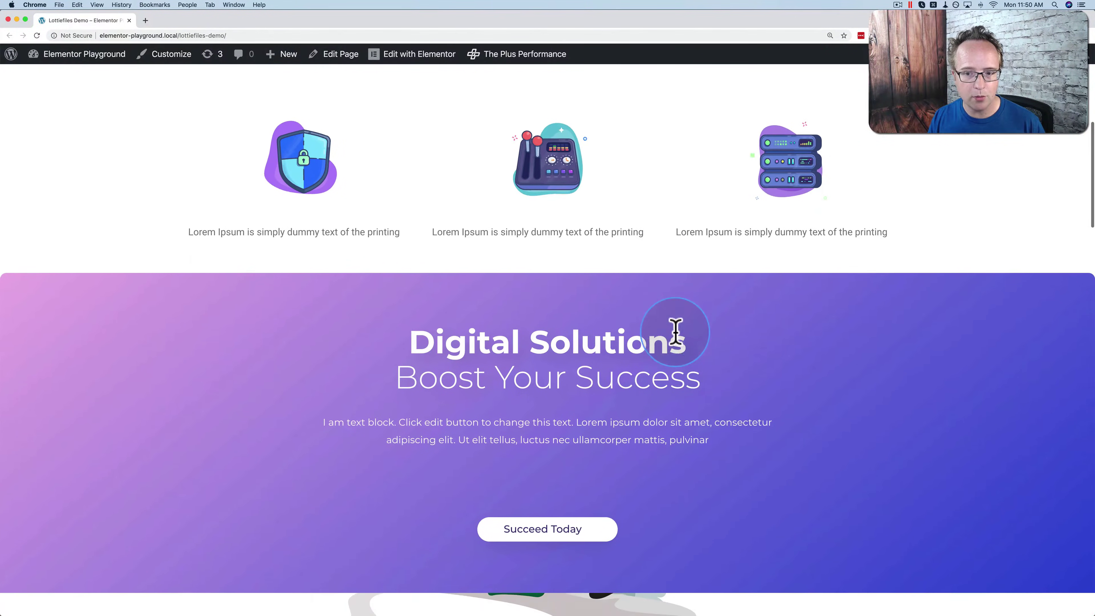
{"action": "scroll", "coordinate": [674, 343], "scroll_direction": "down", "scroll_amount": 12}
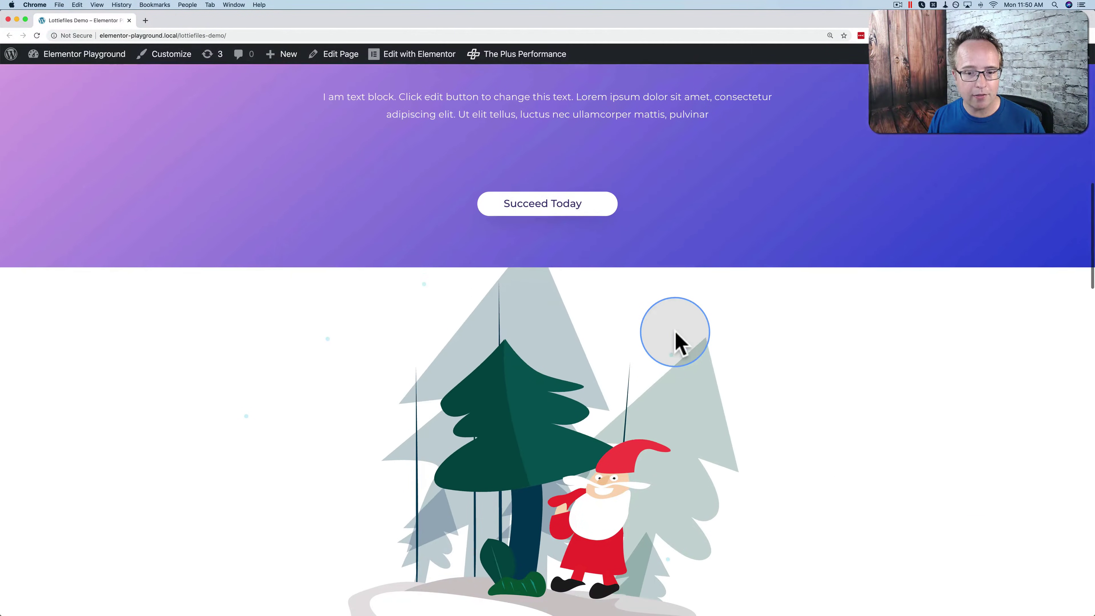
{"action": "scroll", "coordinate": [674, 343], "scroll_direction": "down", "scroll_amount": 6}
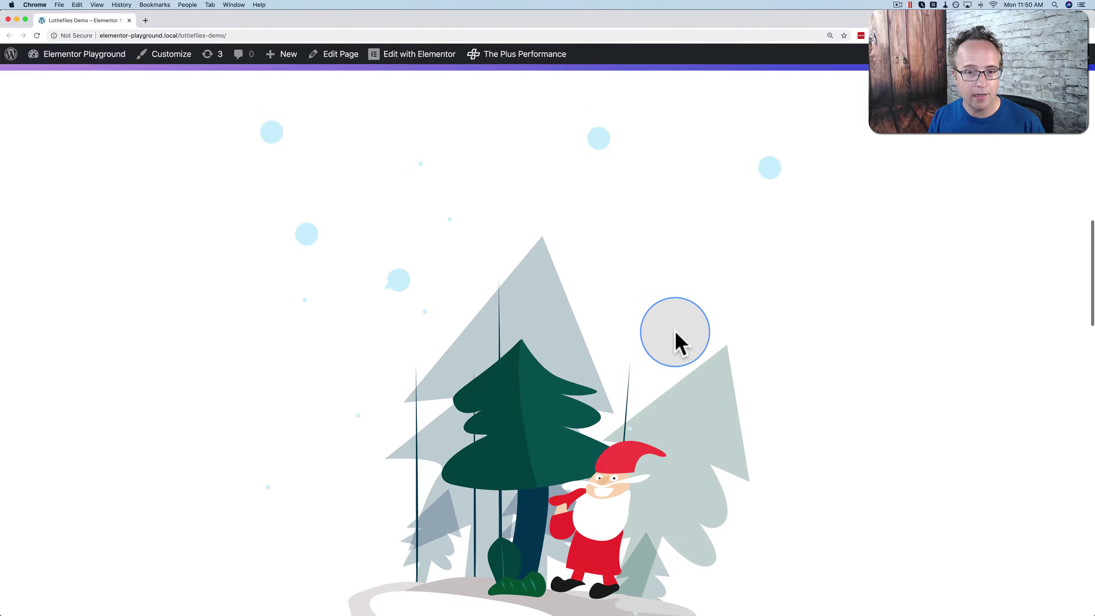
{"action": "scroll", "coordinate": [674, 342], "scroll_direction": "down", "scroll_amount": 8}
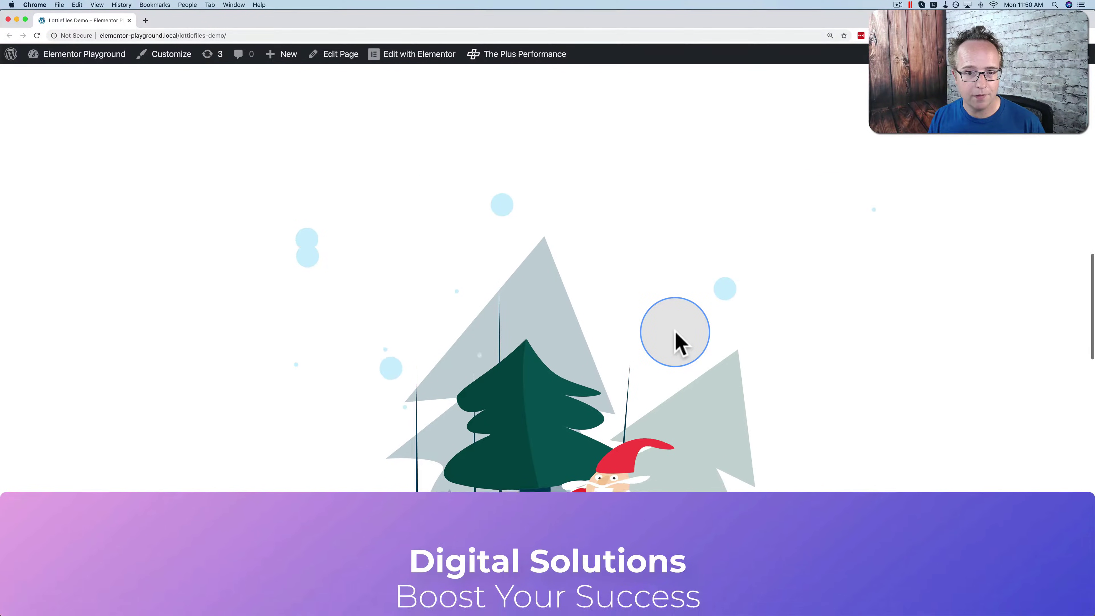
{"action": "scroll", "coordinate": [676, 333], "scroll_direction": "up", "scroll_amount": 10}
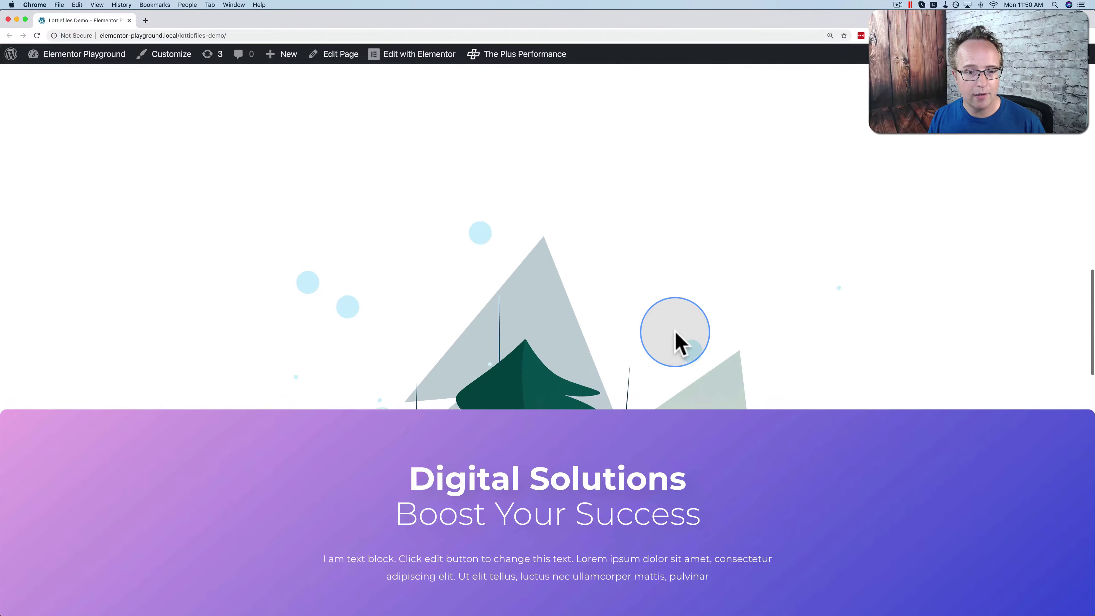
{"action": "scroll", "coordinate": [676, 343], "scroll_direction": "up", "scroll_amount": 10}
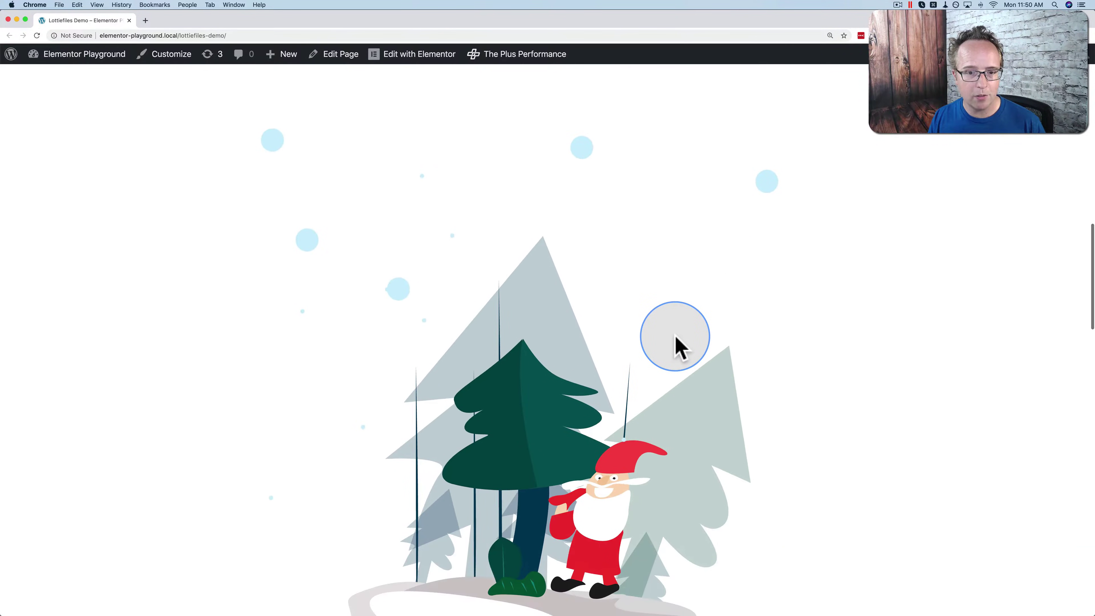
{"action": "scroll", "coordinate": [675, 347], "scroll_direction": "down", "scroll_amount": 8}
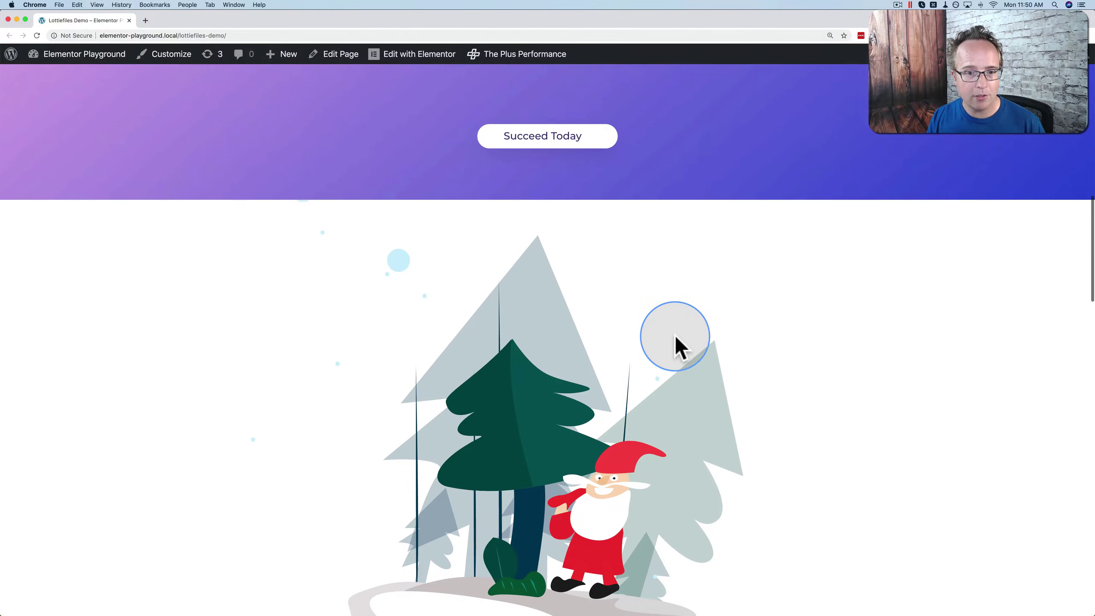
{"action": "scroll", "coordinate": [676, 338], "scroll_direction": "down", "scroll_amount": 20}
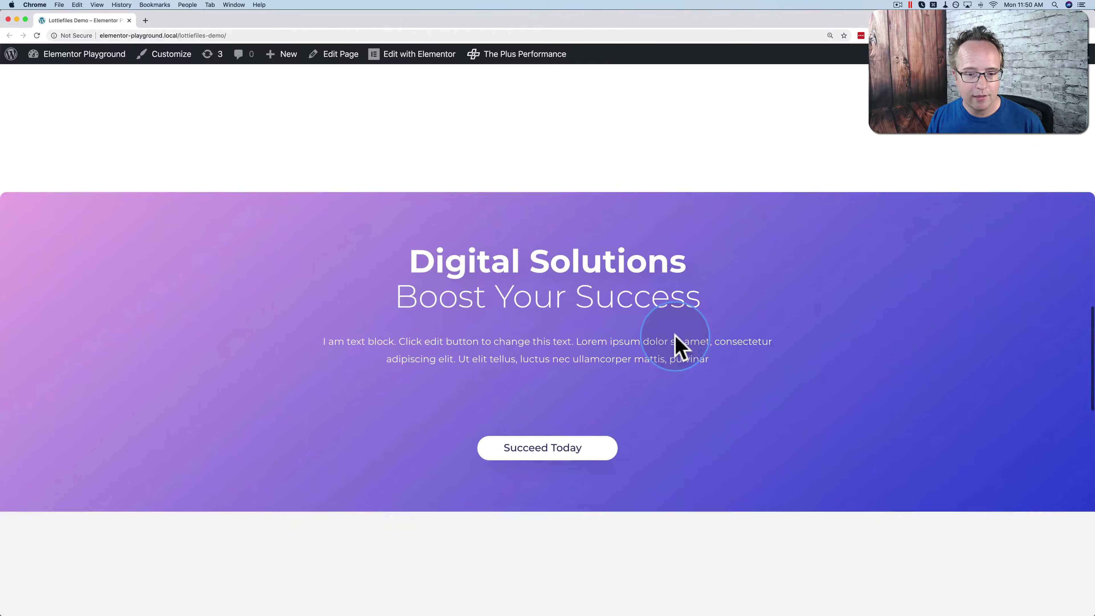
{"action": "scroll", "coordinate": [693, 249], "scroll_direction": "down", "scroll_amount": 10}
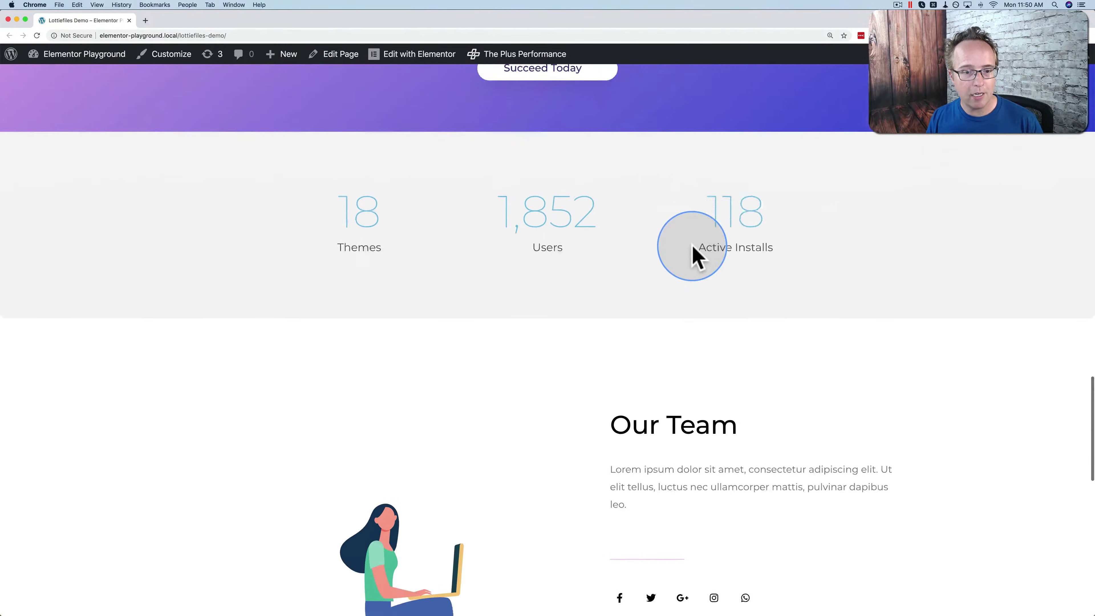
{"action": "scroll", "coordinate": [692, 135], "scroll_direction": "down", "scroll_amount": 1}
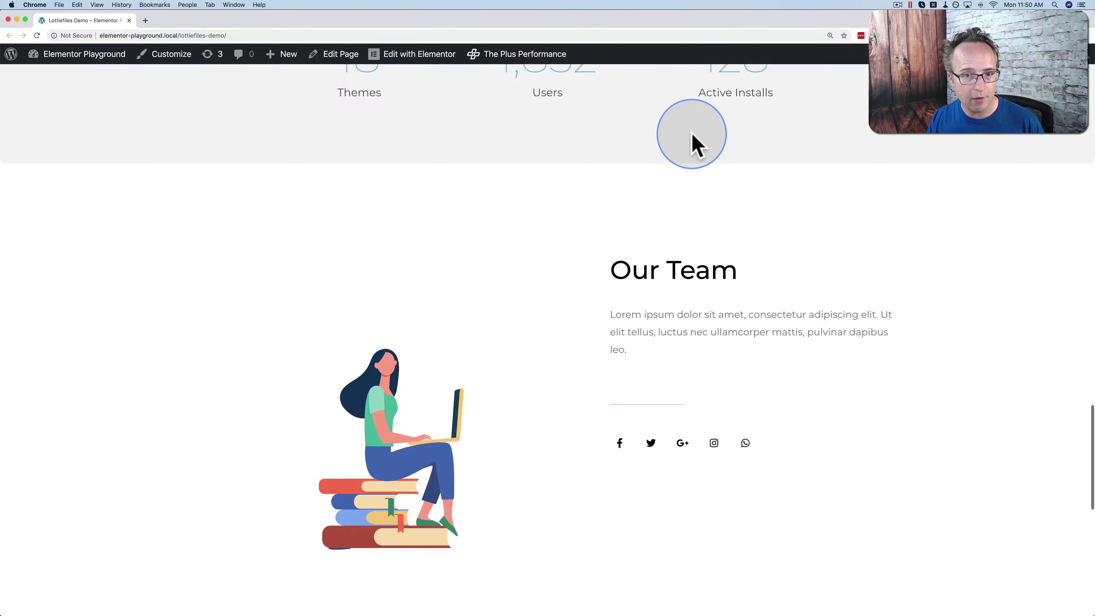
{"action": "mouse_move", "coordinate": [520, 230]}
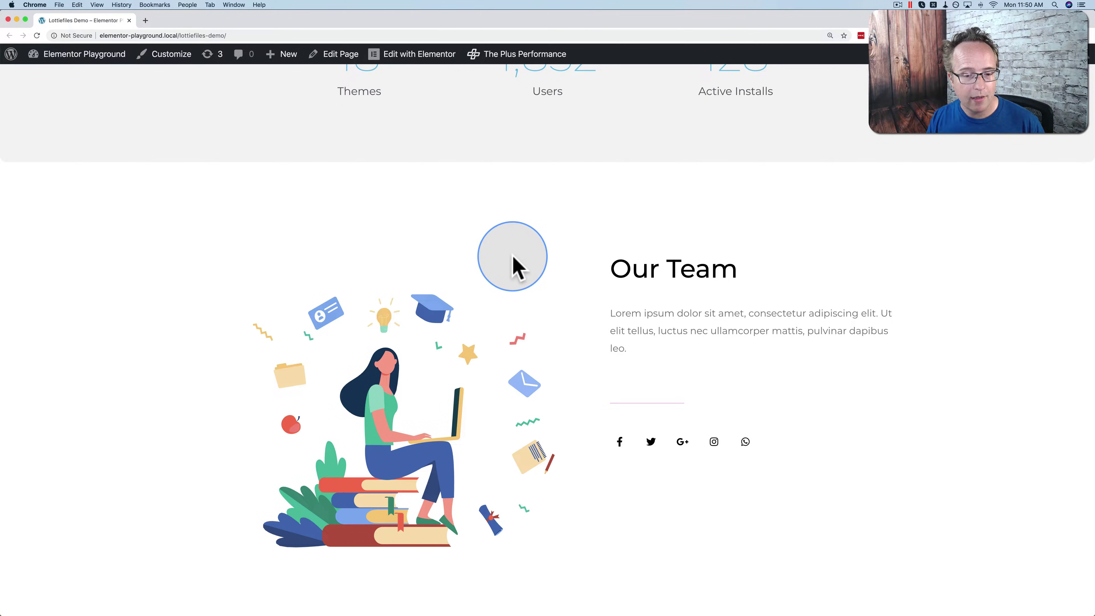
{"action": "scroll", "coordinate": [586, 211], "scroll_direction": "down", "scroll_amount": 4}
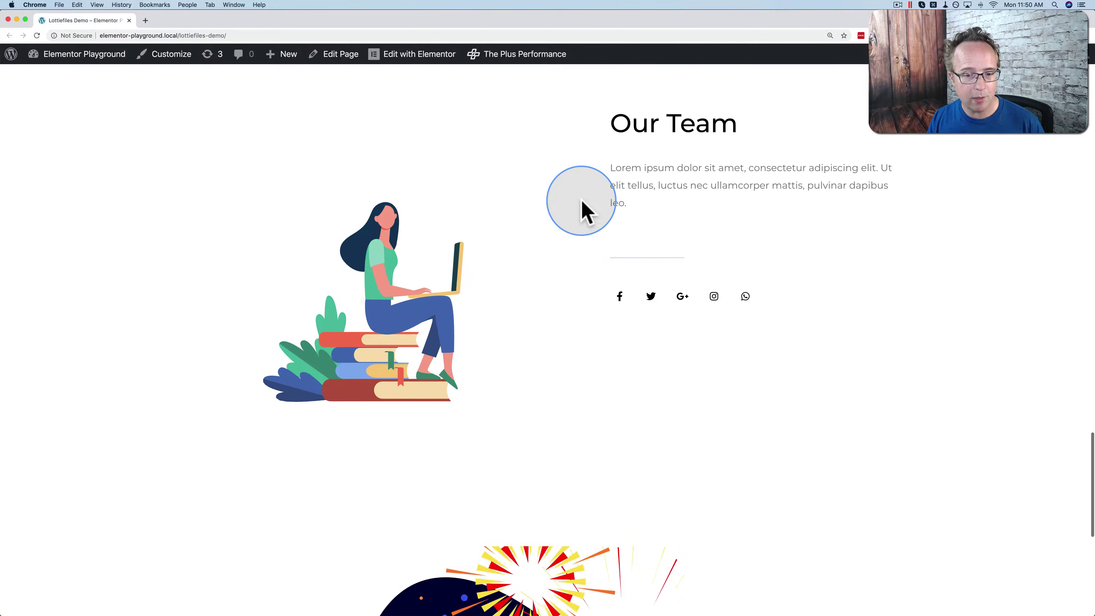
{"action": "scroll", "coordinate": [587, 211], "scroll_direction": "down", "scroll_amount": 10}
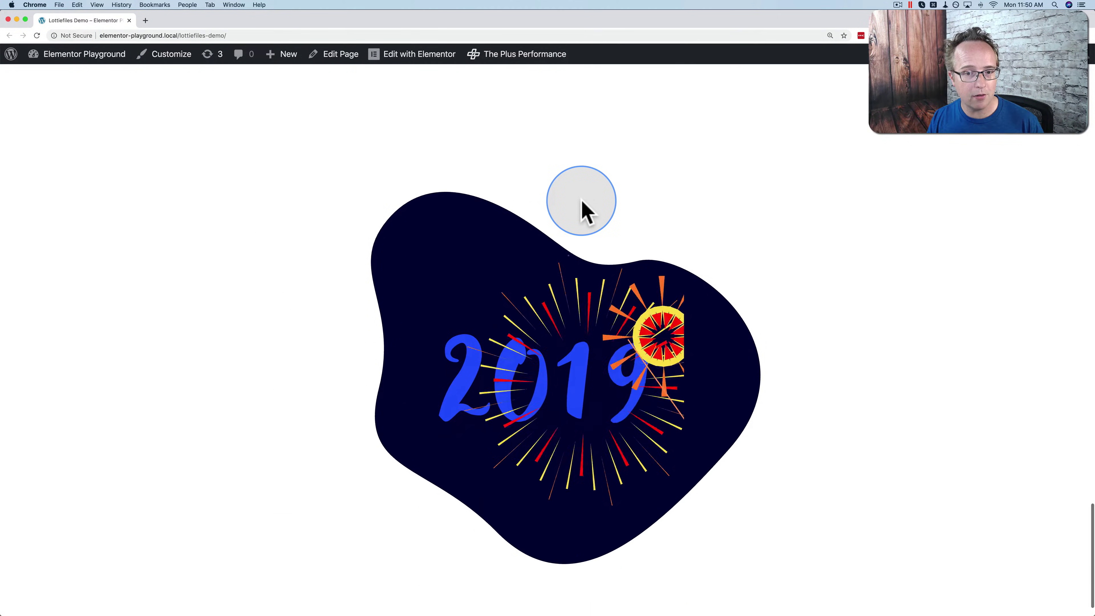
{"action": "scroll", "coordinate": [587, 211], "scroll_direction": "down", "scroll_amount": 2}
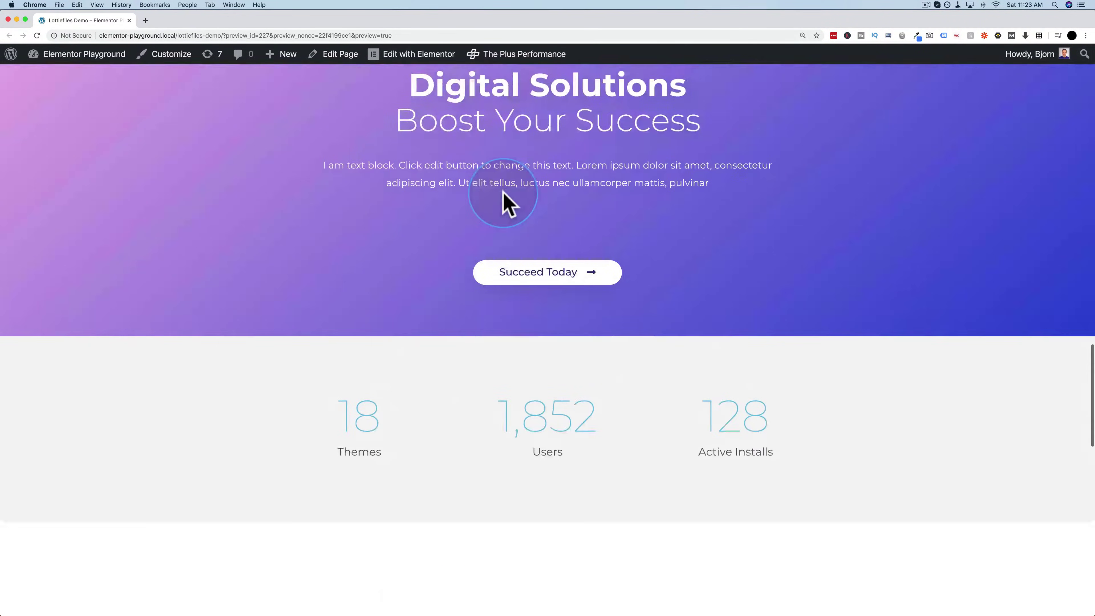
{"action": "scroll", "coordinate": [503, 194], "scroll_direction": "up", "scroll_amount": 20}
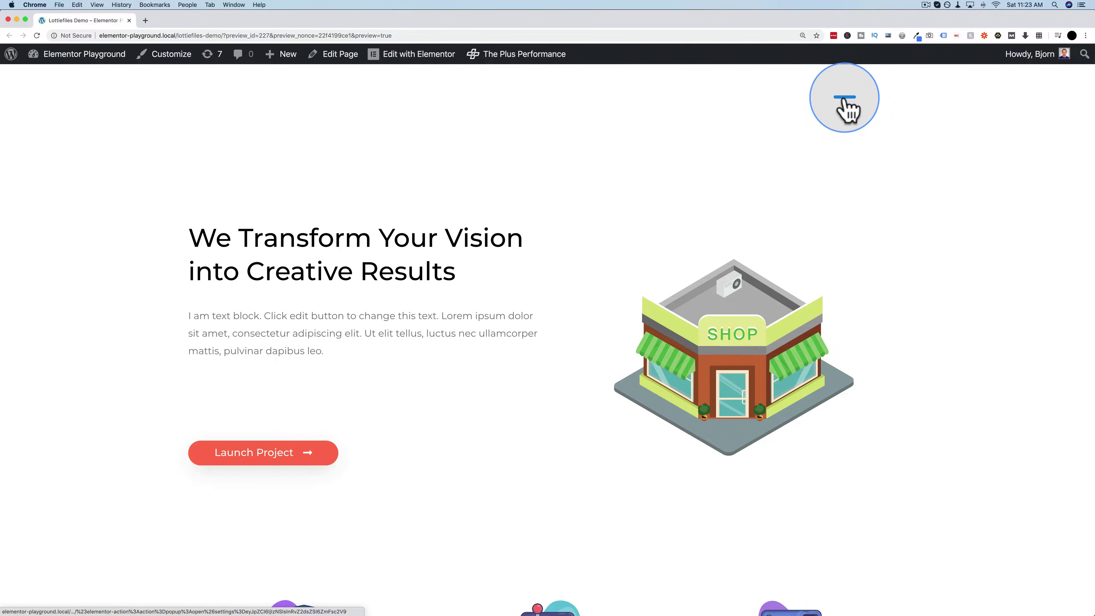
{"action": "left_click", "coordinate": [845, 107]}
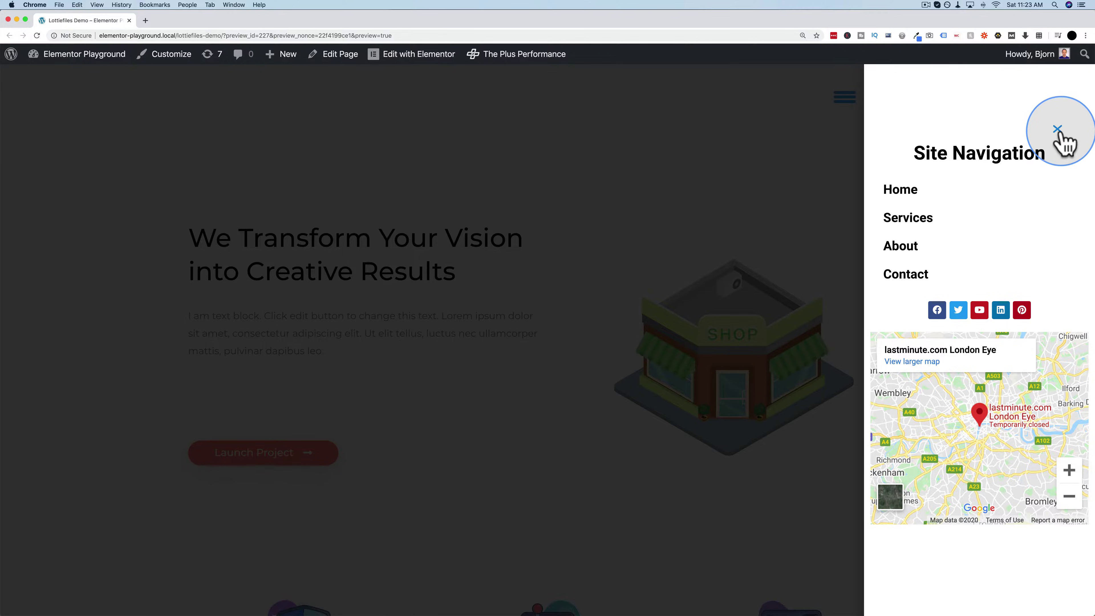
{"action": "left_click", "coordinate": [1058, 133]}
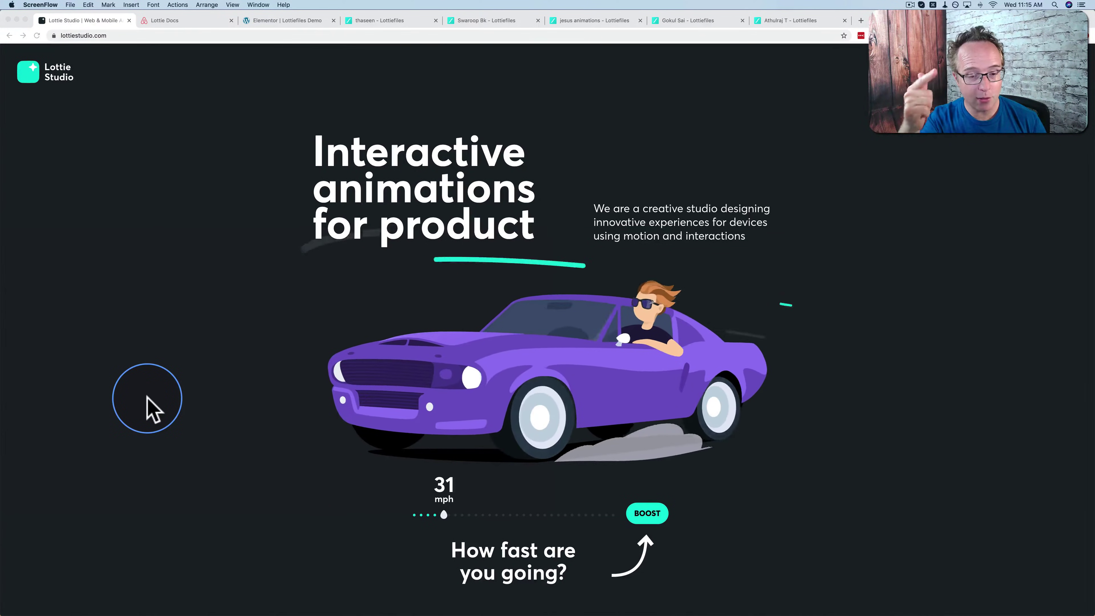
Press BOOST on the interactive car demo, then bring its speed slider back down.
{"action": "scroll", "coordinate": [507, 356], "scroll_direction": "down", "scroll_amount": 3}
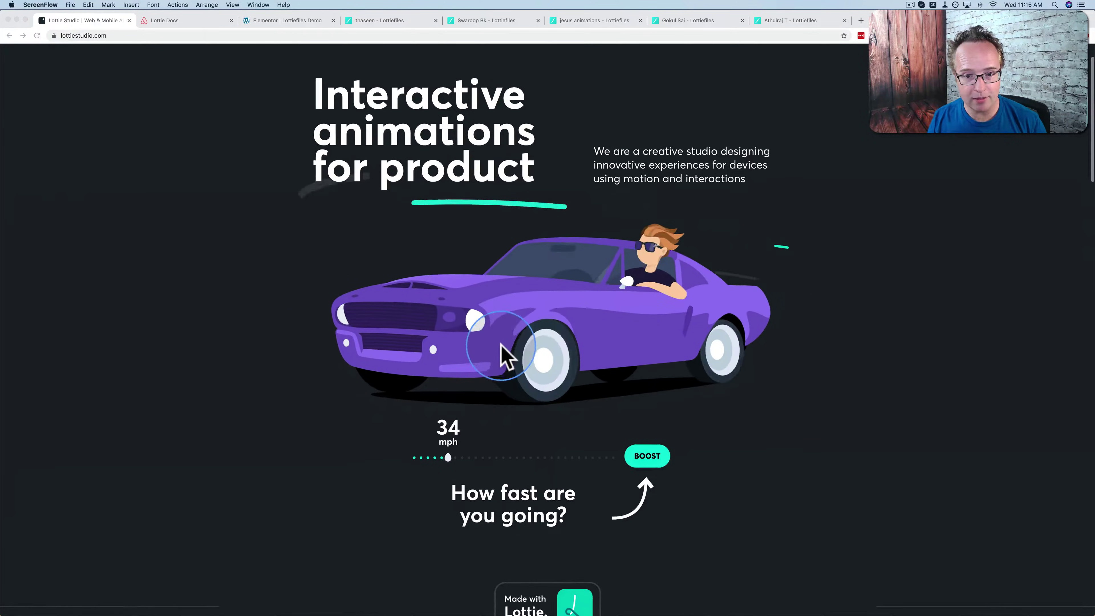
{"action": "left_click", "coordinate": [349, 465]}
{"action": "scroll", "coordinate": [349, 466], "scroll_direction": "down", "scroll_amount": 3}
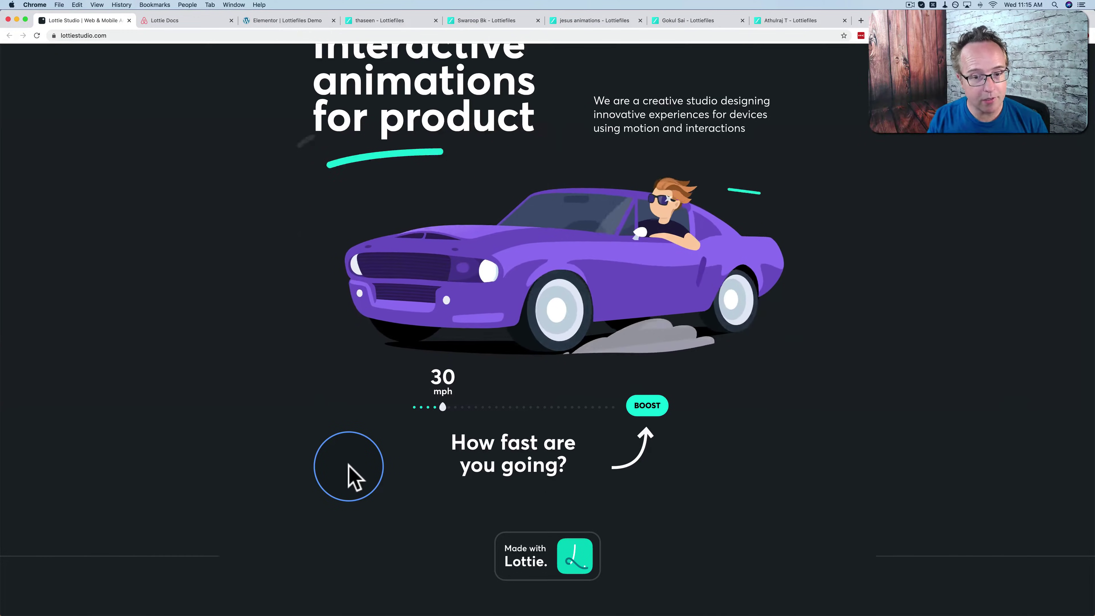
{"action": "left_click", "coordinate": [653, 409]}
{"action": "left_click", "coordinate": [457, 252]}
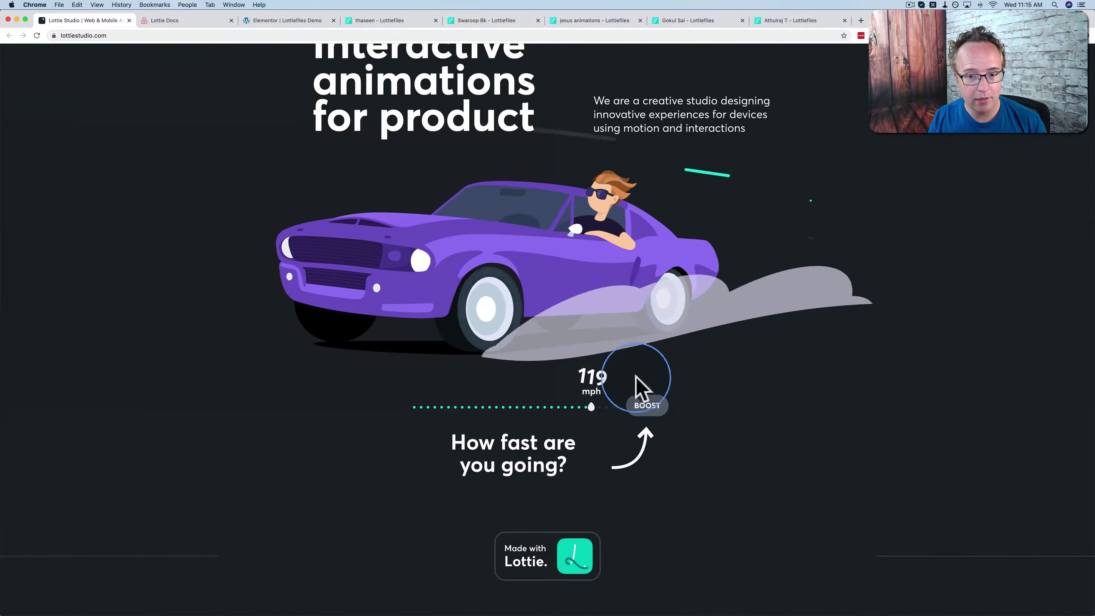
{"action": "left_click", "coordinate": [500, 404]}
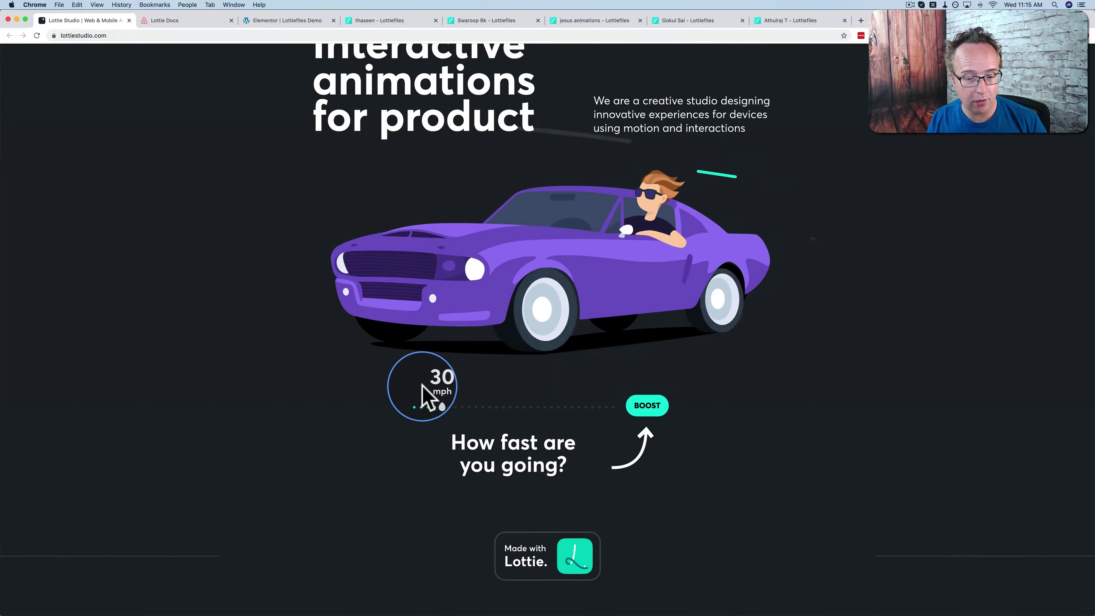
Scroll down to the Ultra lightweight section, then switch to the Lottie Docs tab.
{"action": "scroll", "coordinate": [427, 397], "scroll_direction": "down", "scroll_amount": 1}
{"action": "scroll", "coordinate": [427, 397], "scroll_direction": "down", "scroll_amount": 20}
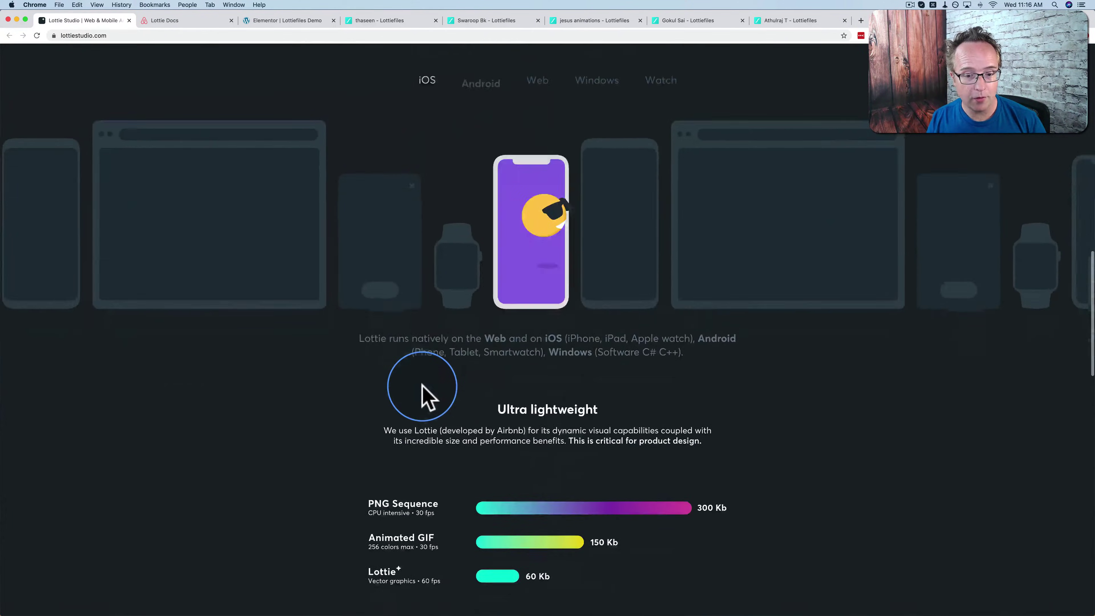
{"action": "scroll", "coordinate": [427, 397], "scroll_direction": "down", "scroll_amount": 1}
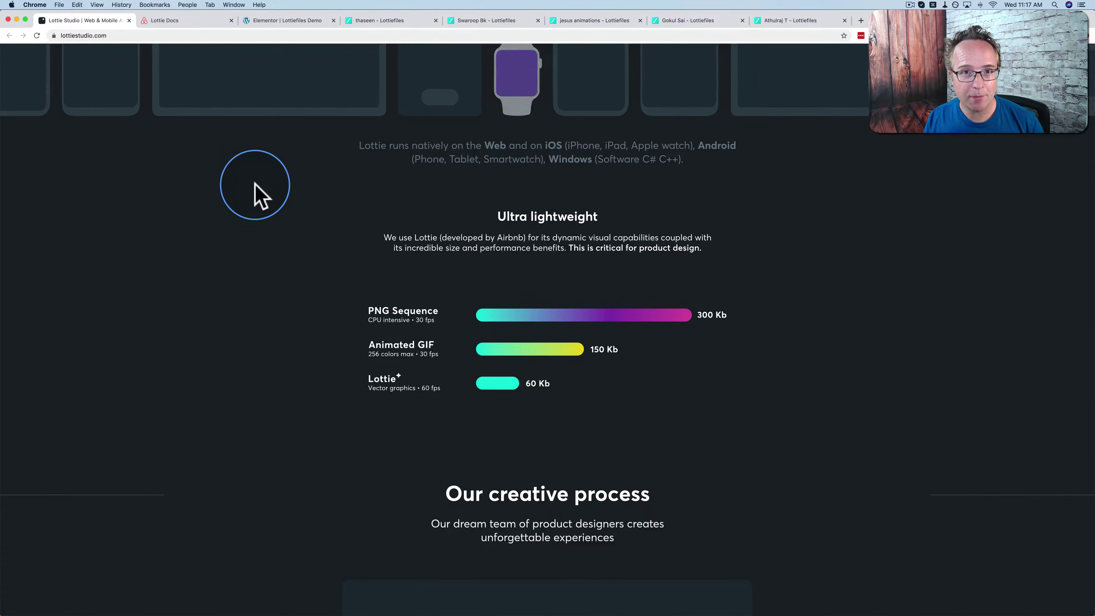
{"action": "left_click", "coordinate": [185, 22]}
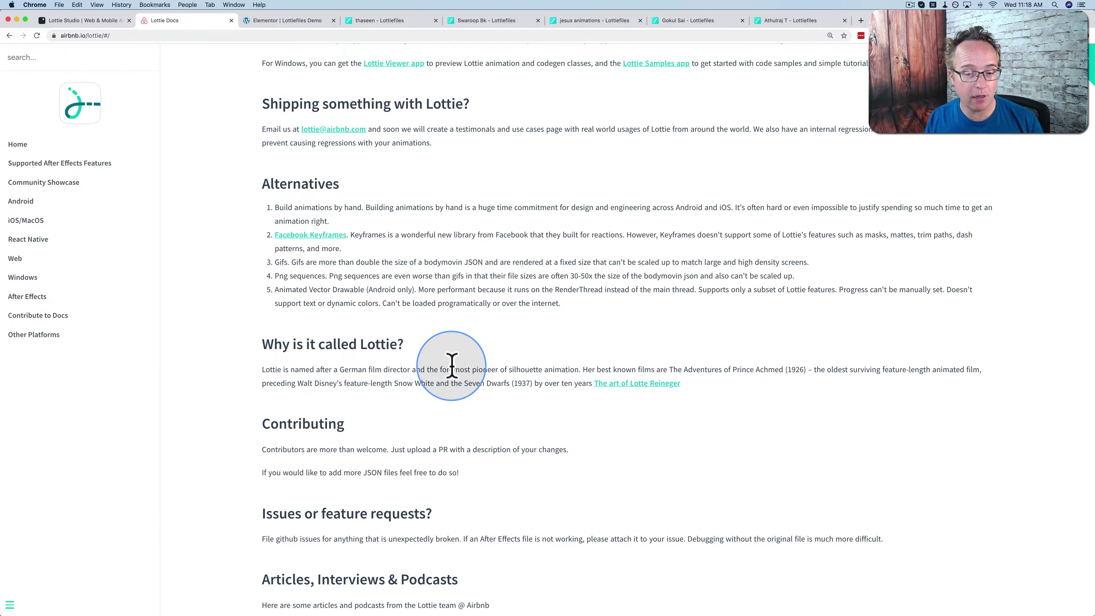
Highlight parts of the Lotte Reiniger description, then clear the highlight.
{"action": "left_click_drag", "start_coordinate": [697, 391], "coordinate": [629, 384]}
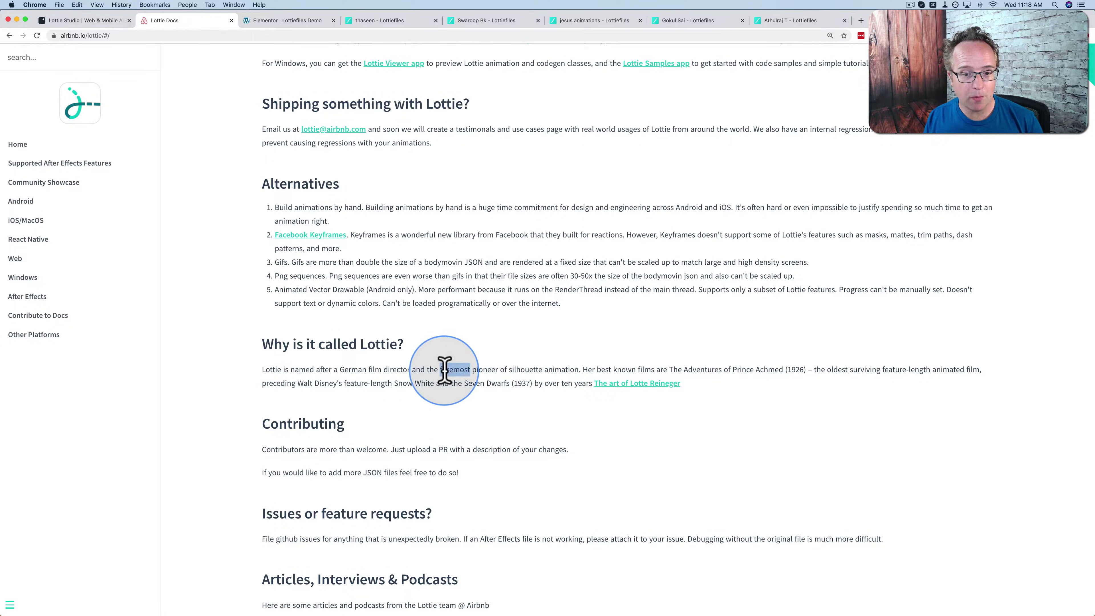
{"action": "left_click_drag", "start_coordinate": [445, 370], "coordinate": [533, 370]}
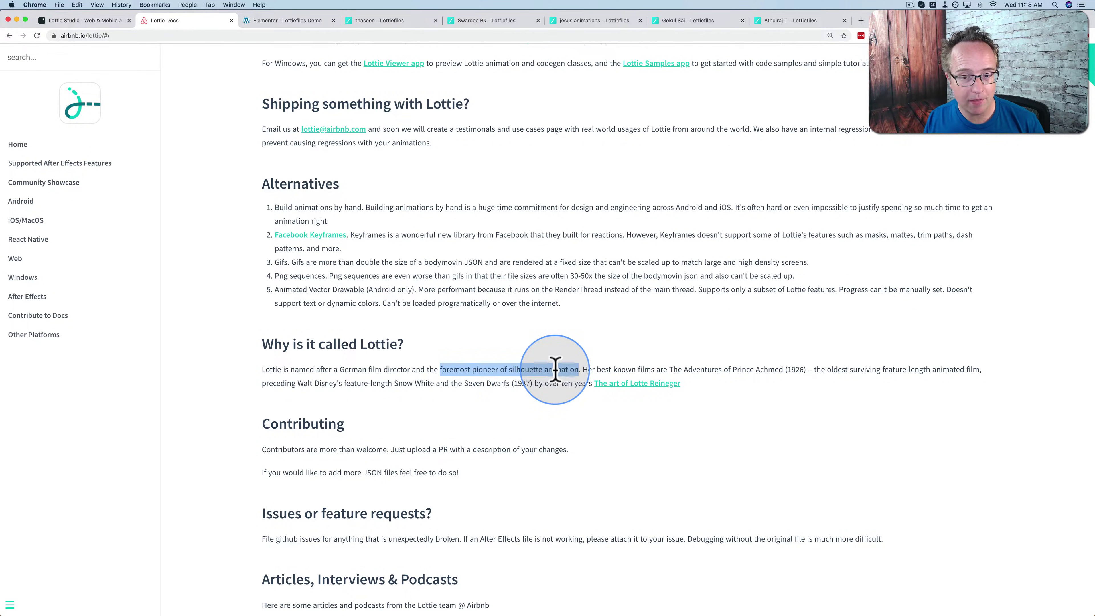
{"action": "left_click", "coordinate": [683, 369]}
Highlight The Adventures of Prince Achmed (1926) and Snow White and the Seven Dwarfs (1937).
{"action": "left_click_drag", "start_coordinate": [669, 370], "coordinate": [796, 370]}
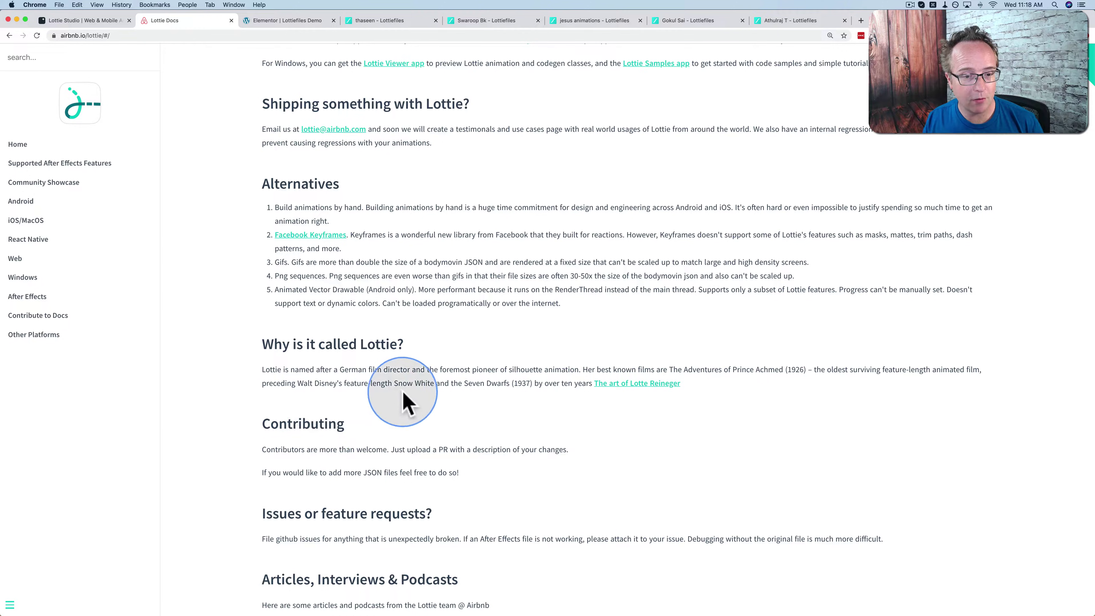
{"action": "left_click_drag", "start_coordinate": [407, 383], "coordinate": [494, 380]}
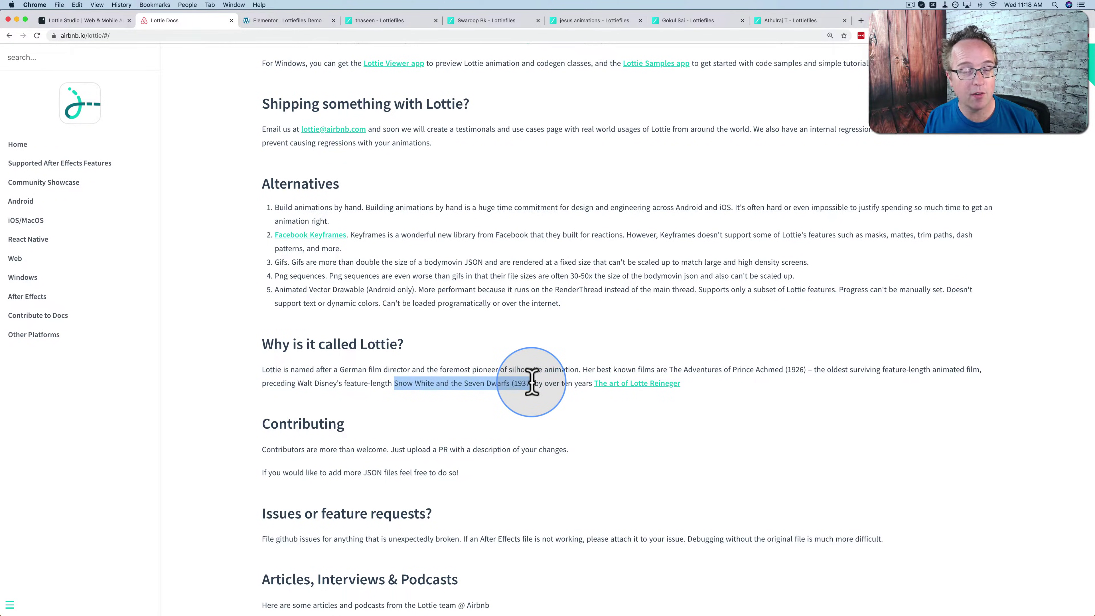
{"action": "left_click_drag", "start_coordinate": [532, 382], "coordinate": [534, 383]}
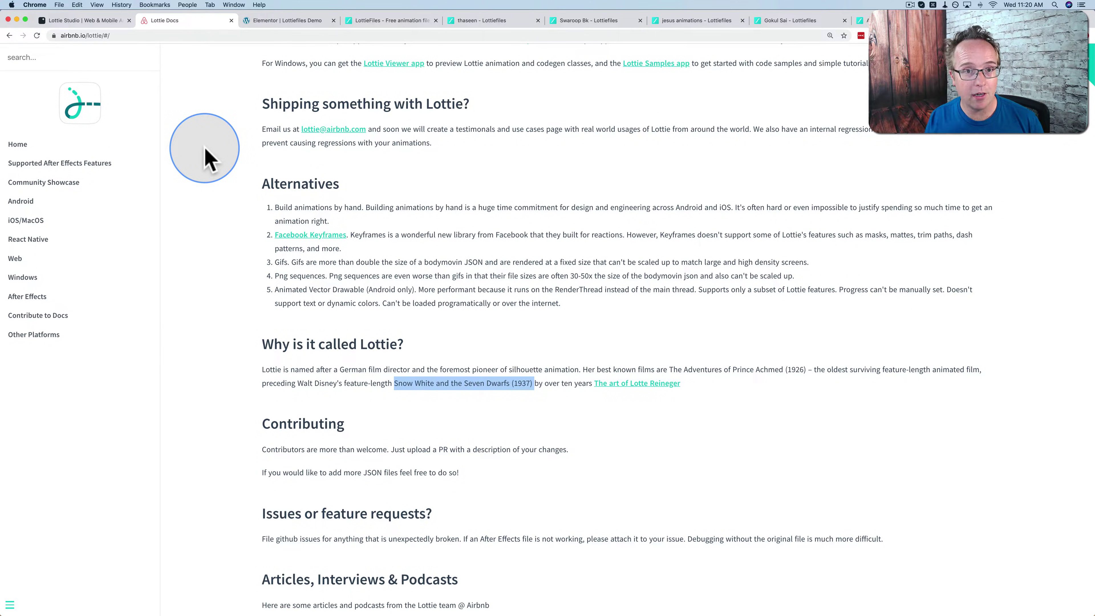
{"action": "left_click", "coordinate": [380, 21]}
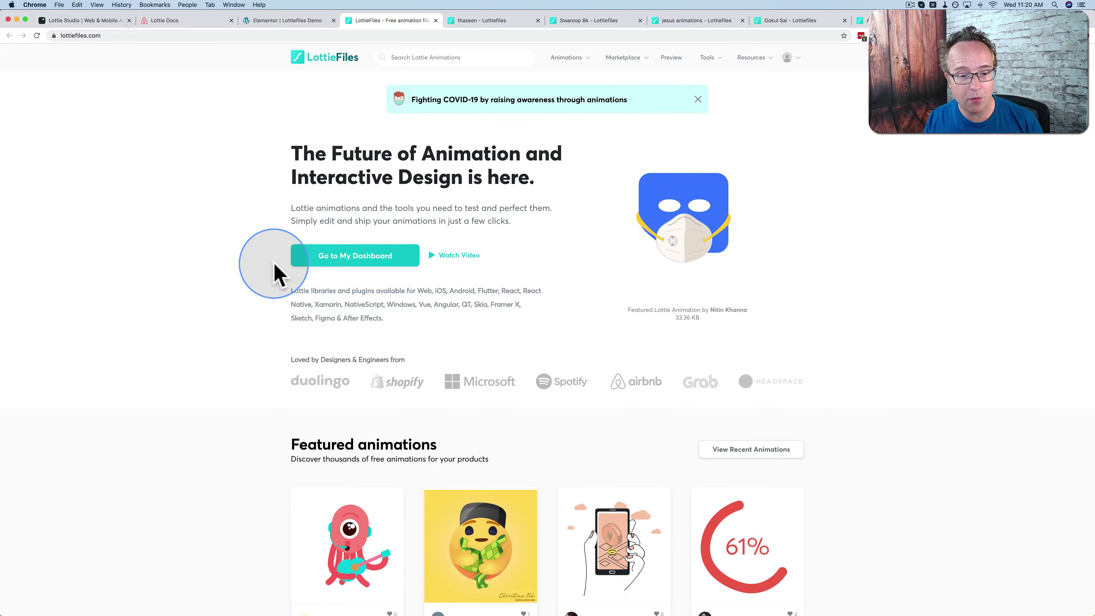
{"action": "scroll", "coordinate": [276, 272], "scroll_direction": "down", "scroll_amount": 1}
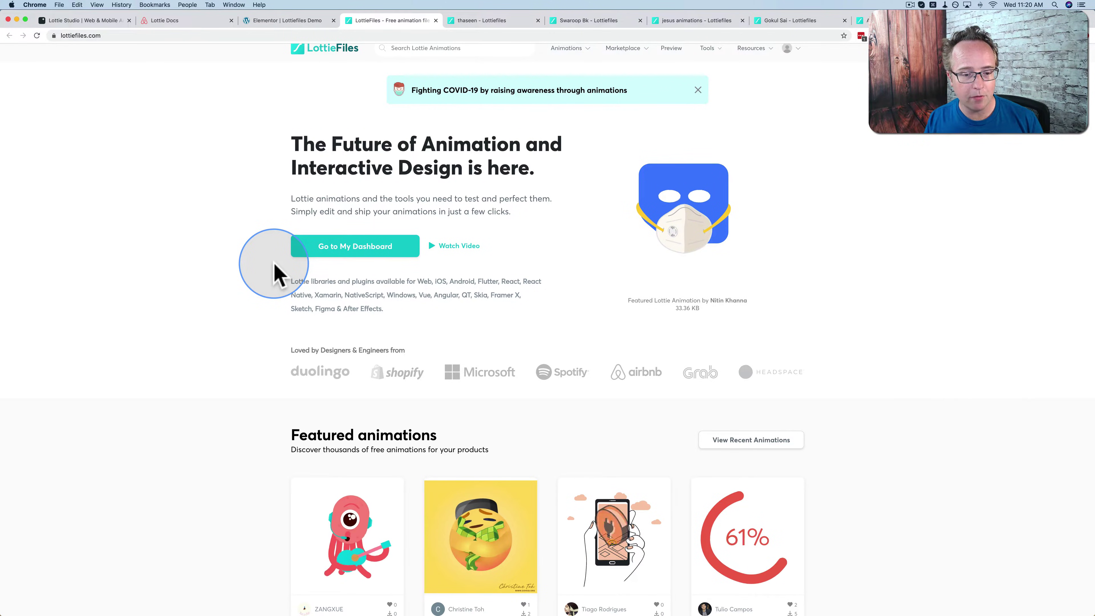
{"action": "scroll", "coordinate": [276, 272], "scroll_direction": "down", "scroll_amount": 5}
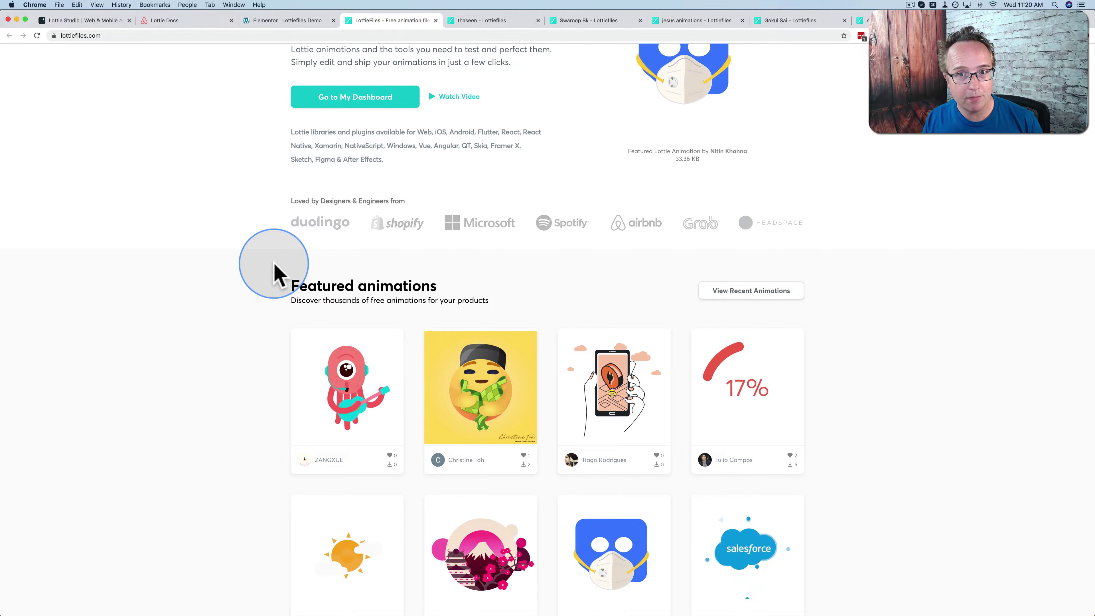
{"action": "scroll", "coordinate": [276, 272], "scroll_direction": "down", "scroll_amount": 6}
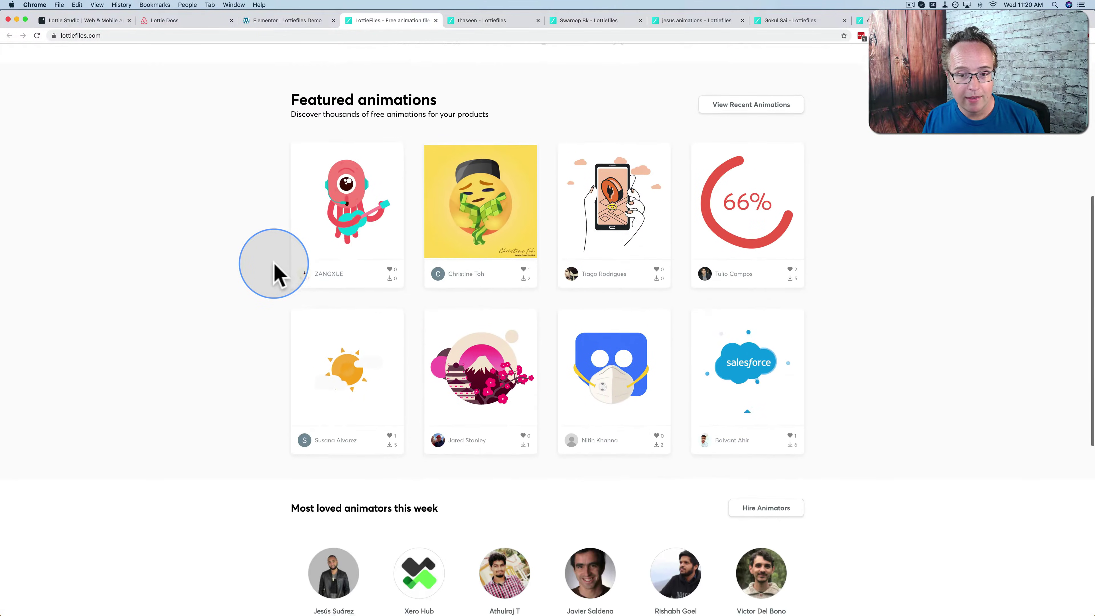
{"action": "scroll", "coordinate": [276, 271], "scroll_direction": "down", "scroll_amount": 4}
{"action": "scroll", "coordinate": [276, 272], "scroll_direction": "up", "scroll_amount": 11}
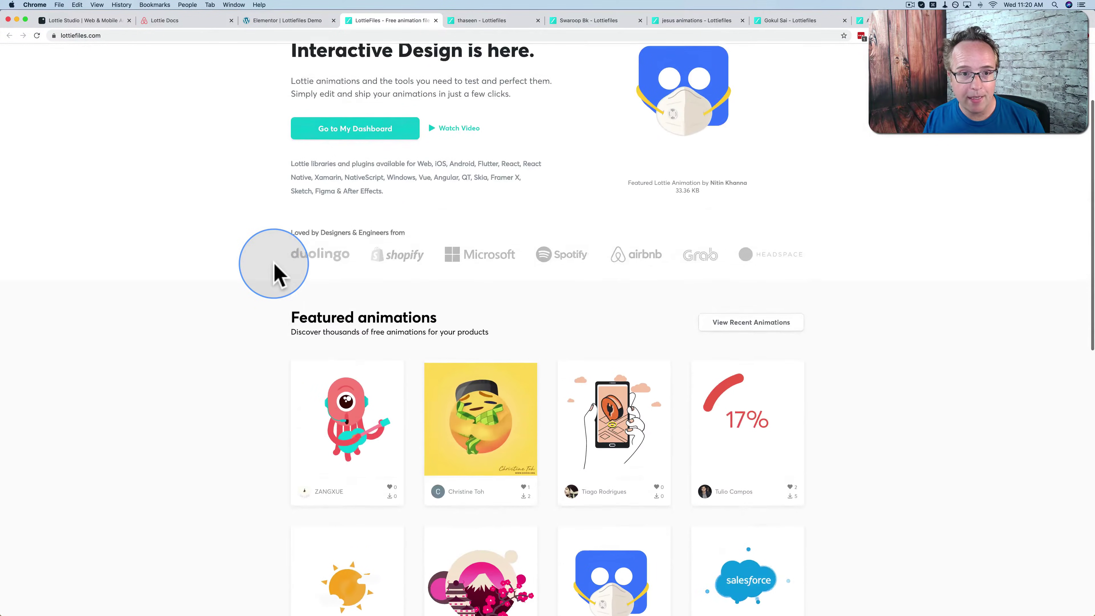
{"action": "scroll", "coordinate": [276, 272], "scroll_direction": "up", "scroll_amount": 4}
{"action": "mouse_move", "coordinate": [577, 58]}
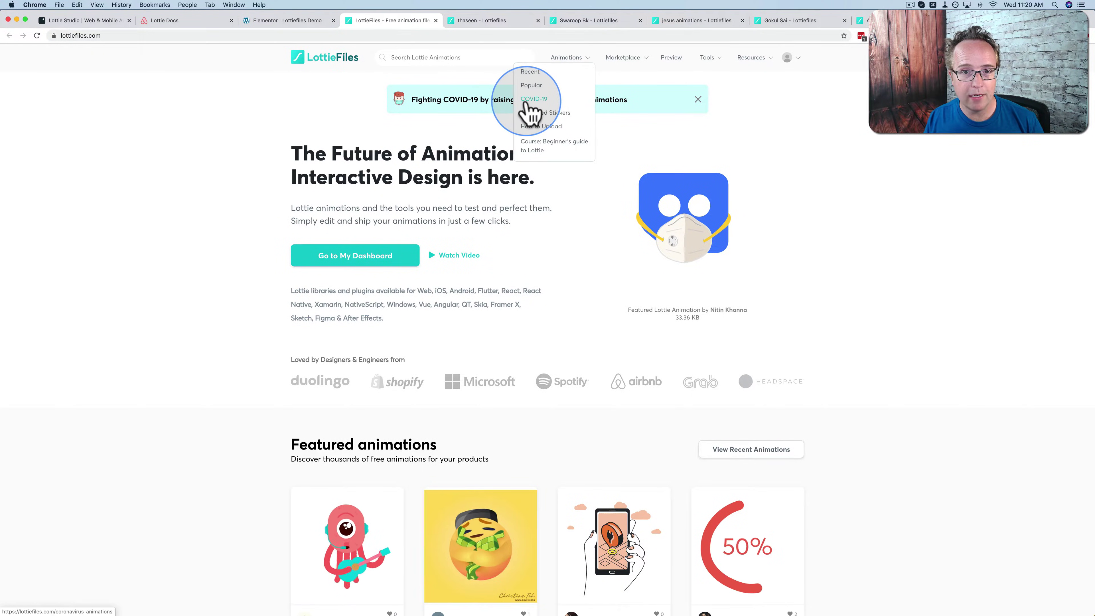
Search LottieFiles for 'boat' and scroll through the grid of boat animations.
{"action": "left_click", "coordinate": [429, 62]}
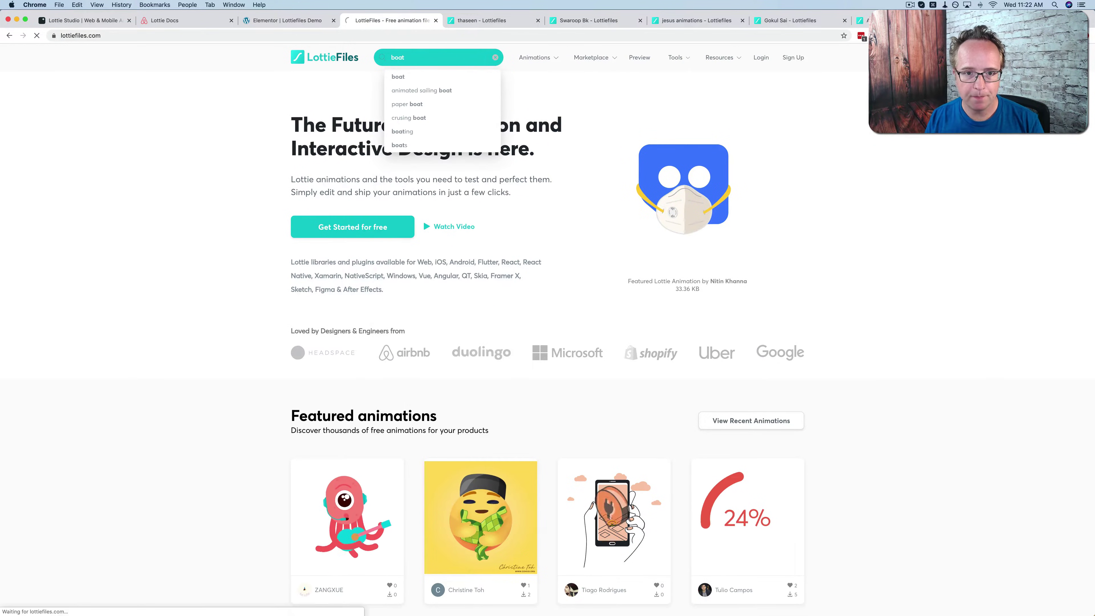
{"action": "scroll", "coordinate": [262, 189], "scroll_direction": "down", "scroll_amount": 2}
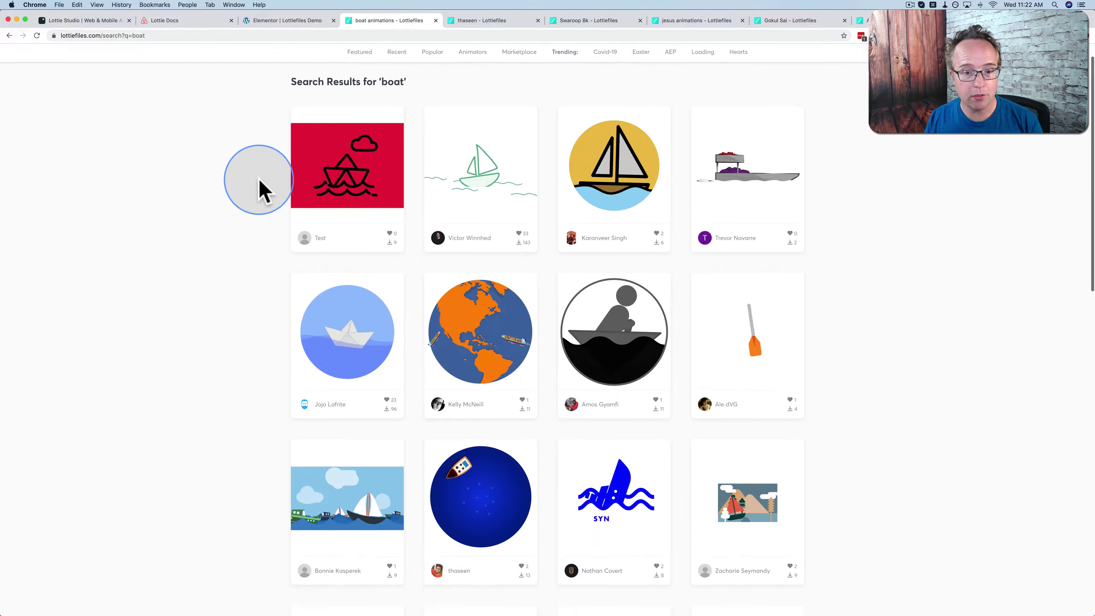
{"action": "scroll", "coordinate": [262, 188], "scroll_direction": "down", "scroll_amount": 5}
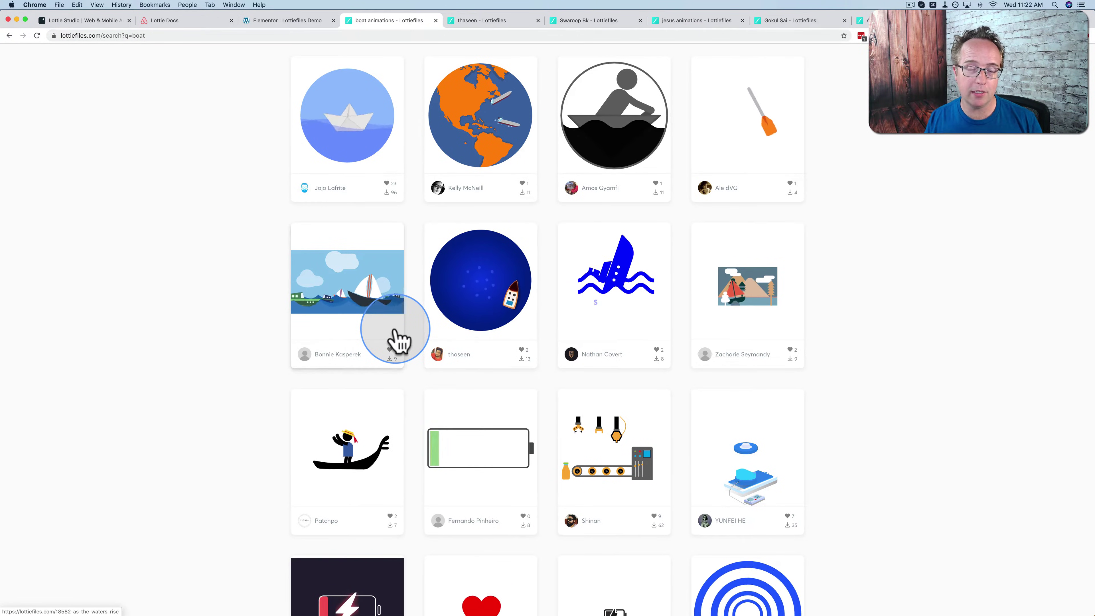
{"action": "scroll", "coordinate": [395, 339], "scroll_direction": "down", "scroll_amount": 4}
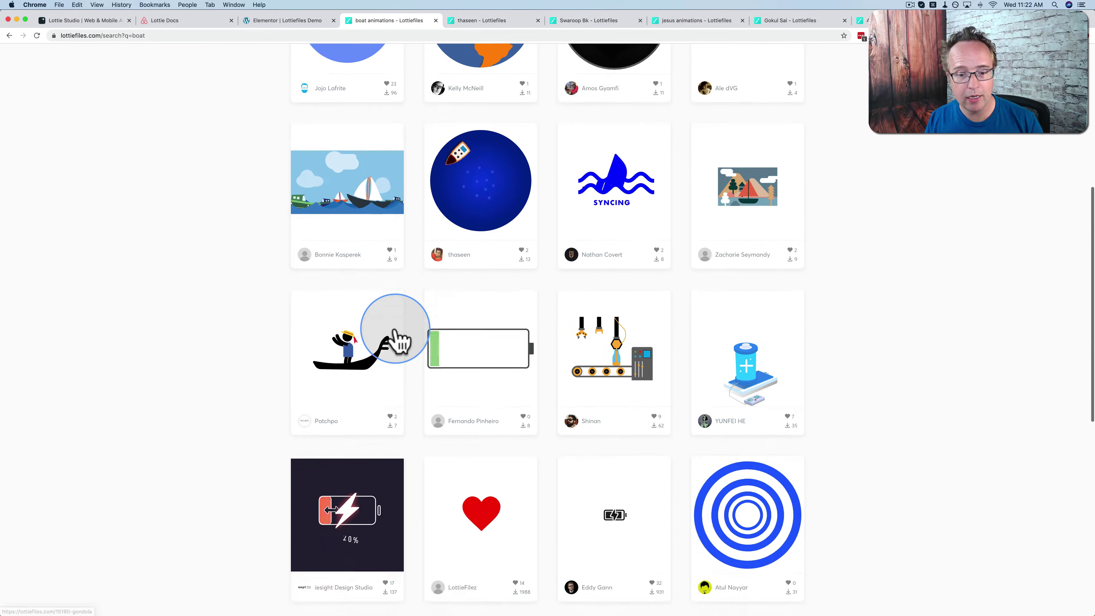
{"action": "scroll", "coordinate": [395, 340], "scroll_direction": "up", "scroll_amount": 1}
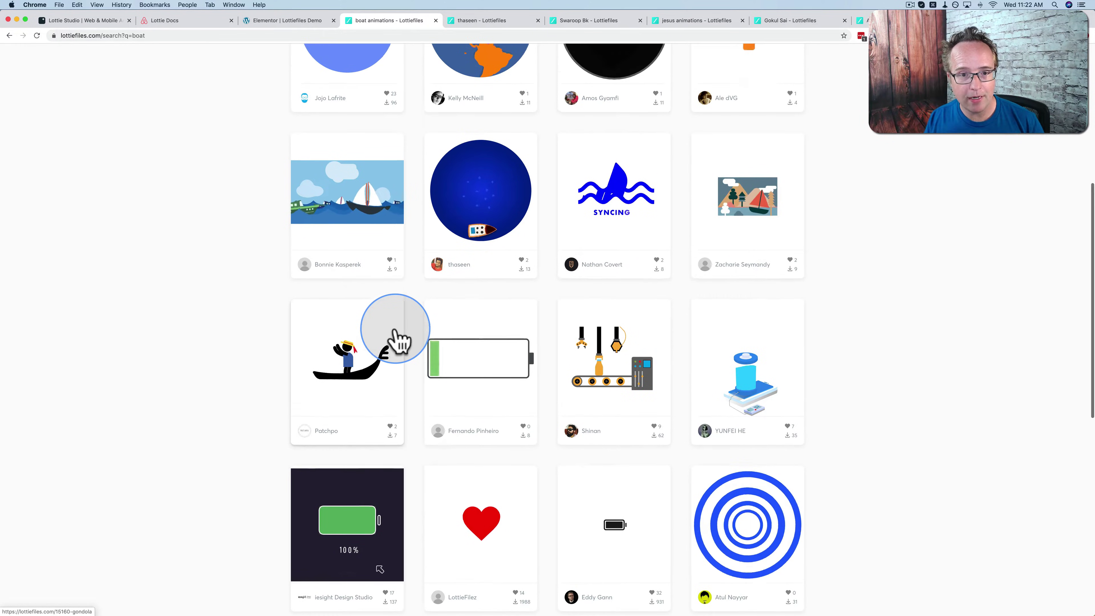
{"action": "scroll", "coordinate": [396, 340], "scroll_direction": "up", "scroll_amount": 10}
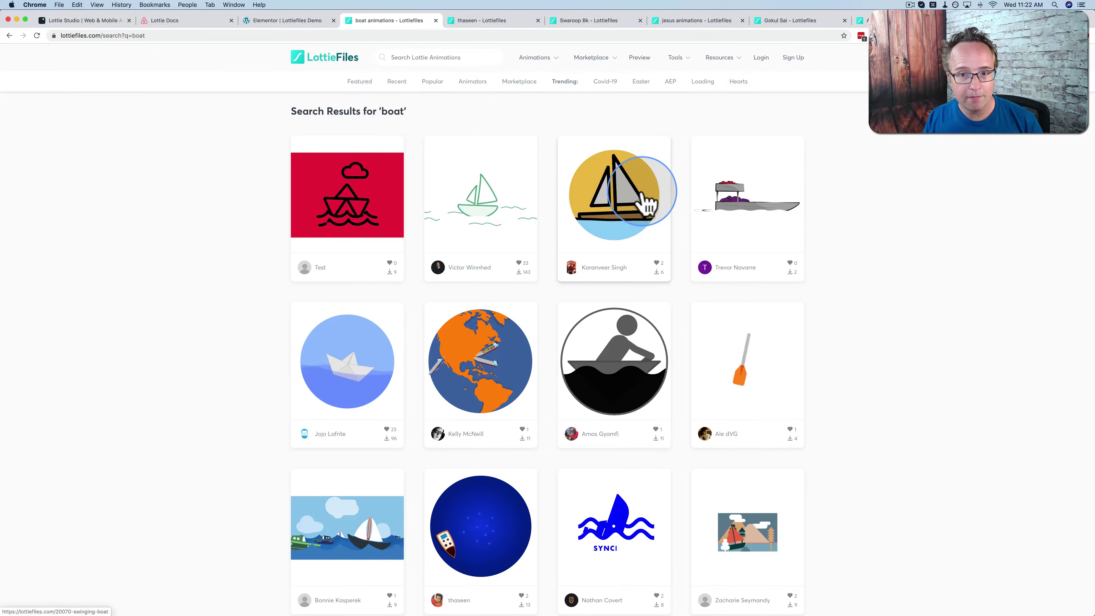
Open the Swinging Boat animation and choose Download > Lottie JSON.
{"action": "left_click", "coordinate": [645, 202]}
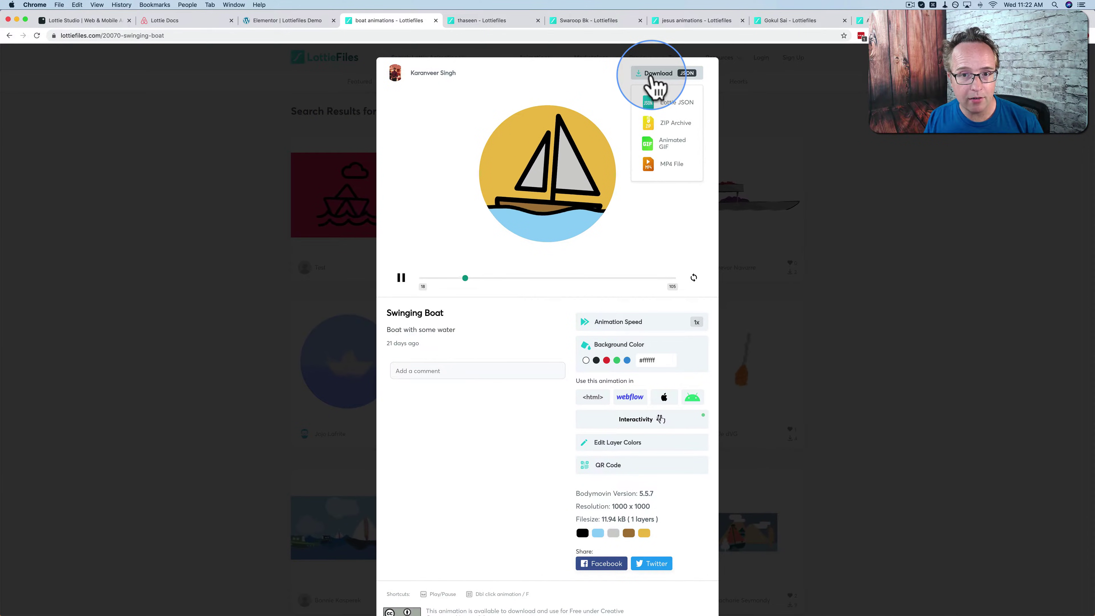
{"action": "left_click", "coordinate": [668, 106]}
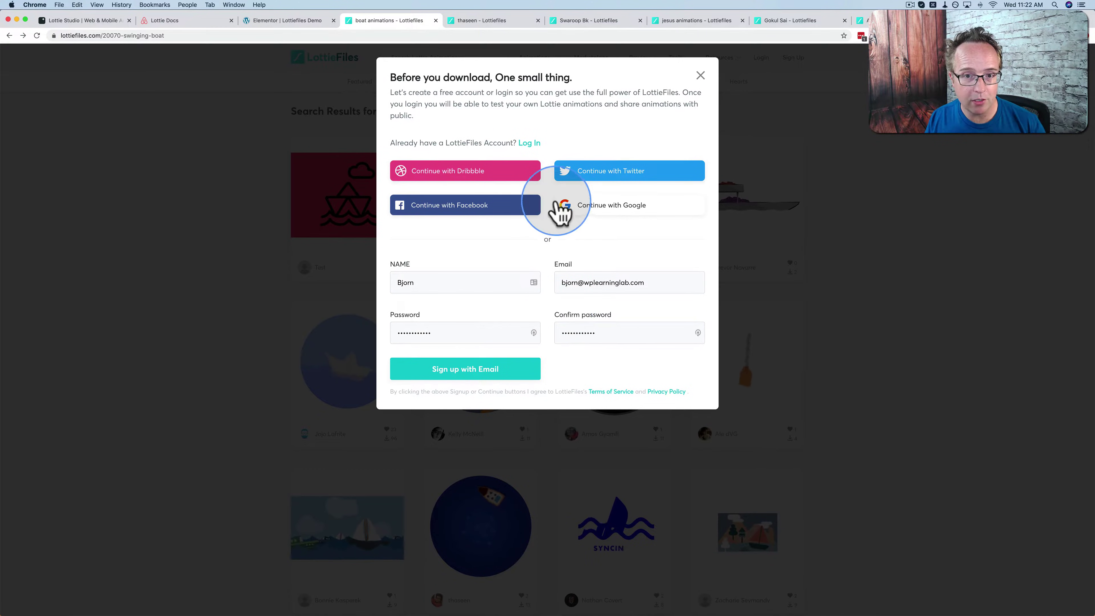
Log in to LottieFiles and download the Swinging Boat animation as Lottie JSON.
{"action": "left_click", "coordinate": [530, 145]}
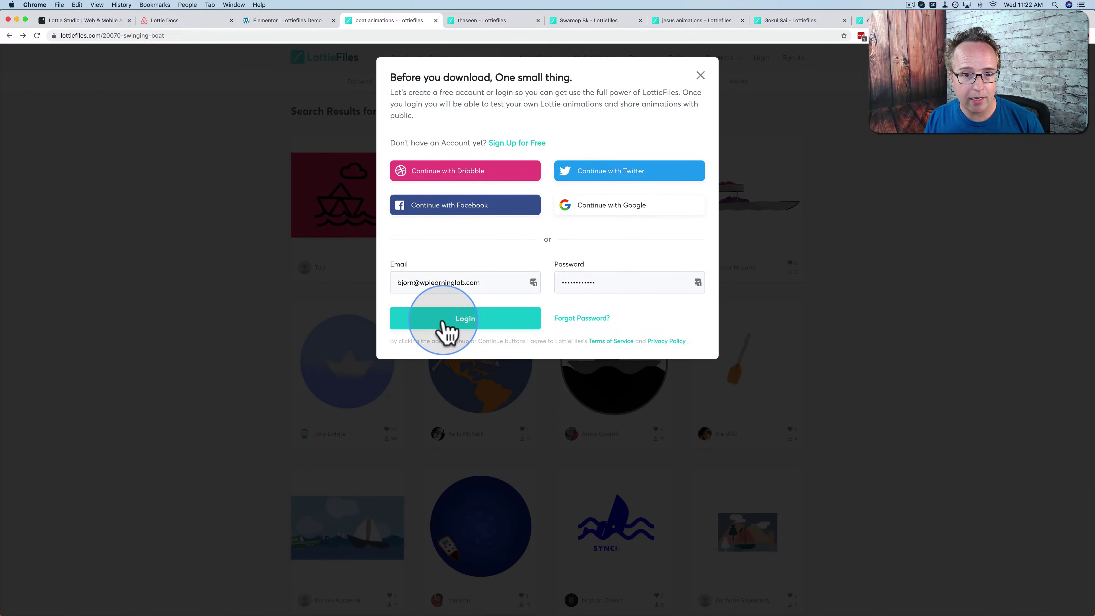
{"action": "left_click", "coordinate": [463, 321]}
{"action": "left_click", "coordinate": [187, 332]}
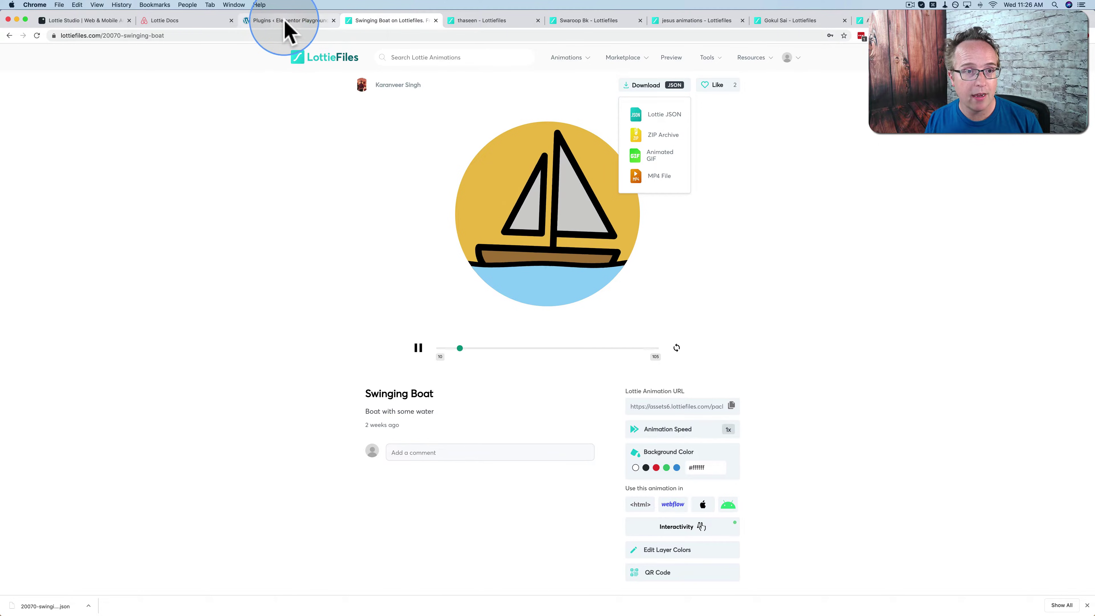
Switch to WordPress's Installed Plugins page and head to ThePlus Settings in the sidebar.
{"action": "left_click", "coordinate": [271, 21]}
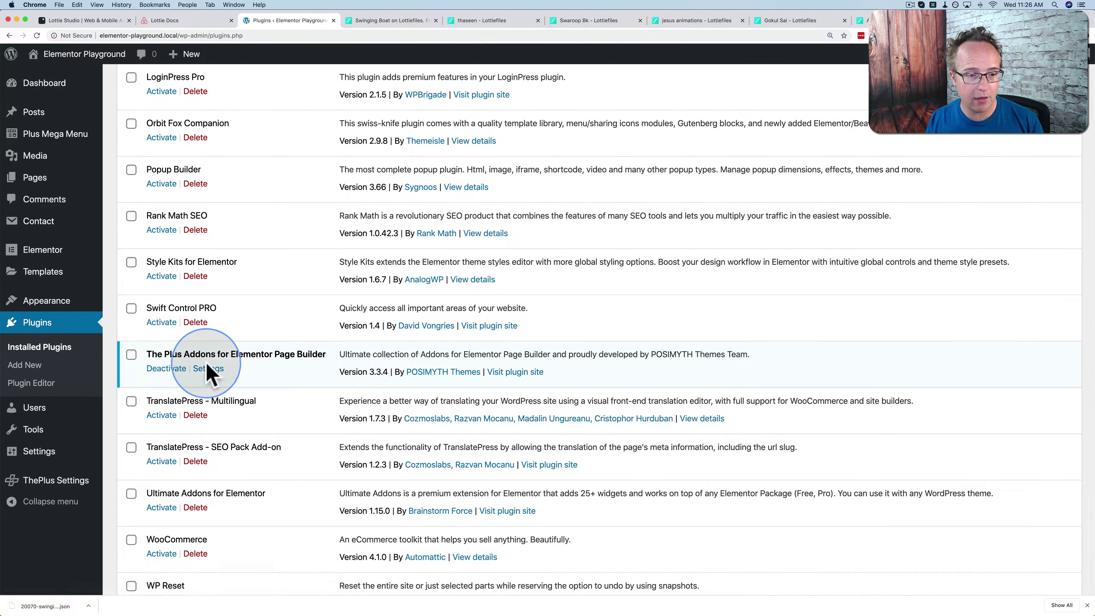
{"action": "scroll", "coordinate": [189, 369], "scroll_direction": "up", "scroll_amount": 7}
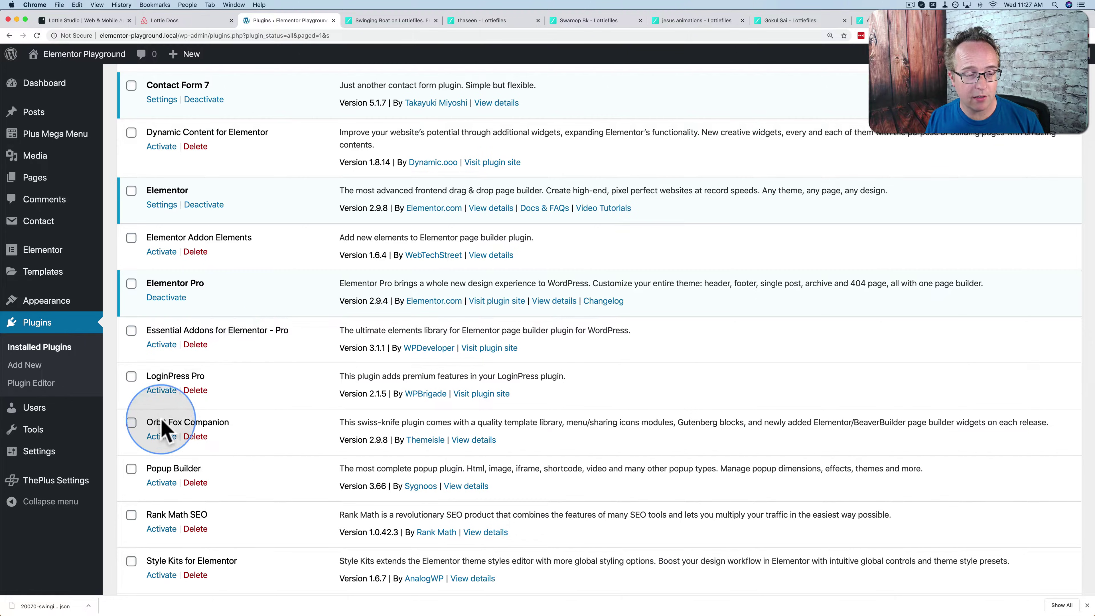
{"action": "mouse_move", "coordinate": [82, 483]}
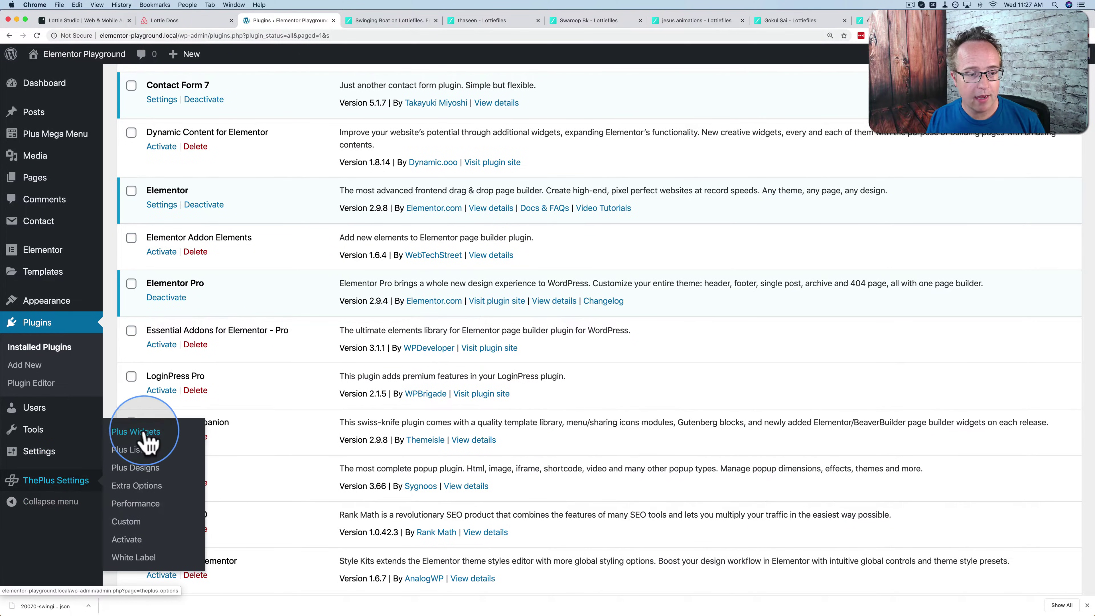
{"action": "scroll", "coordinate": [491, 269], "scroll_direction": "down", "scroll_amount": 5}
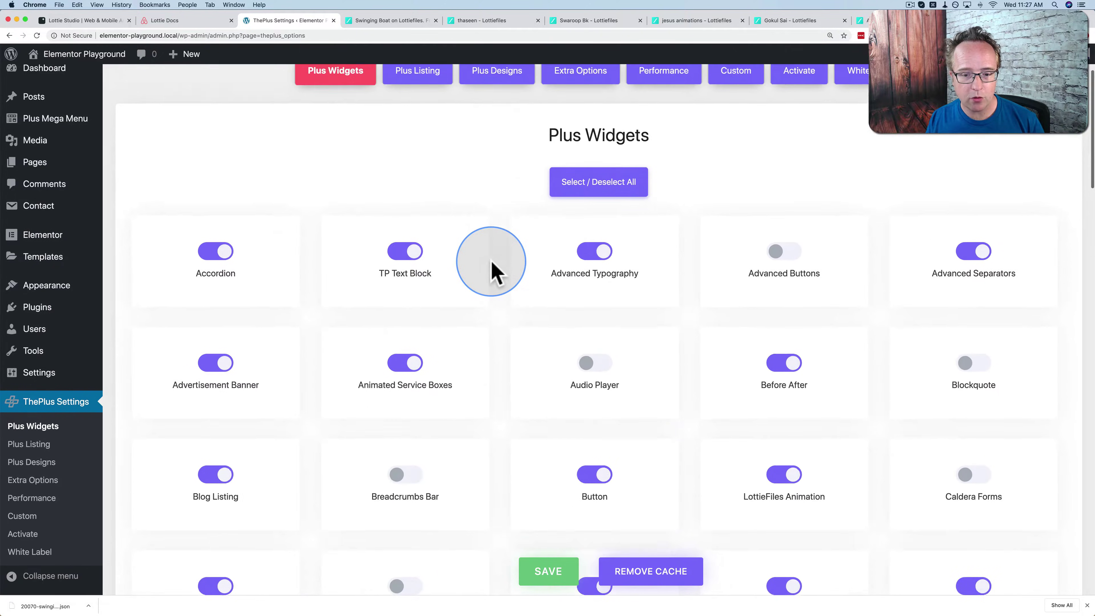
{"action": "scroll", "coordinate": [492, 268], "scroll_direction": "down", "scroll_amount": 10}
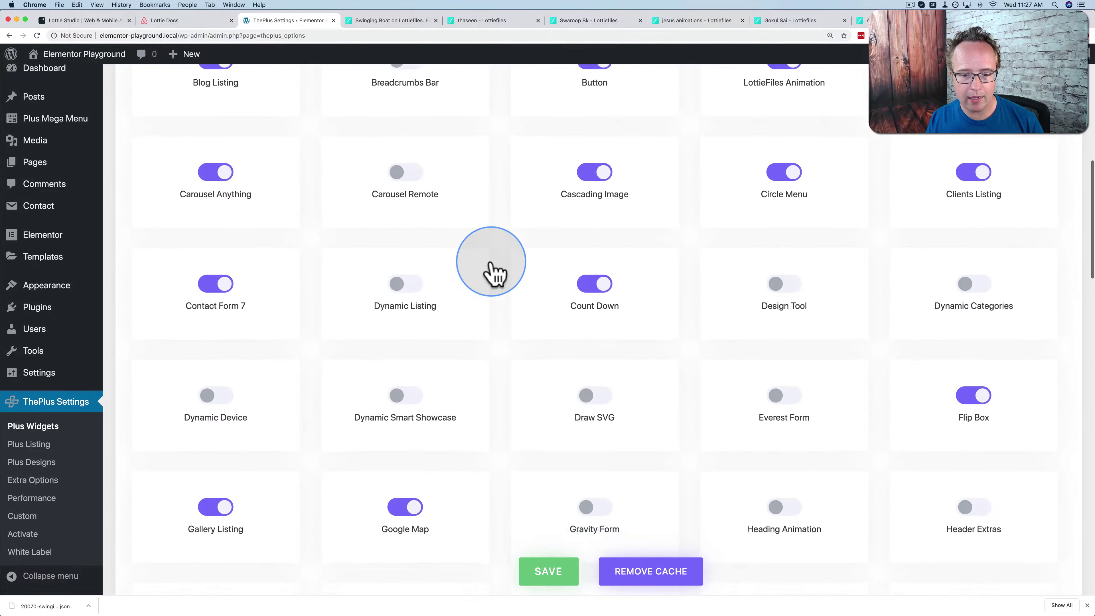
{"action": "scroll", "coordinate": [494, 269], "scroll_direction": "down", "scroll_amount": 7}
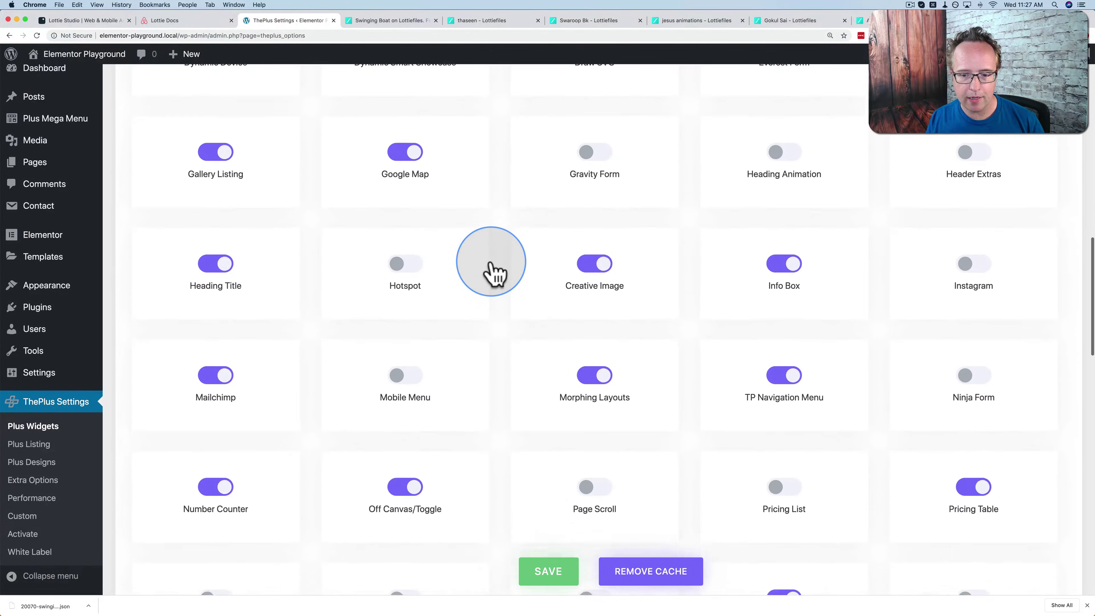
{"action": "scroll", "coordinate": [496, 272], "scroll_direction": "down", "scroll_amount": 3}
{"action": "key", "text": "super+f"}
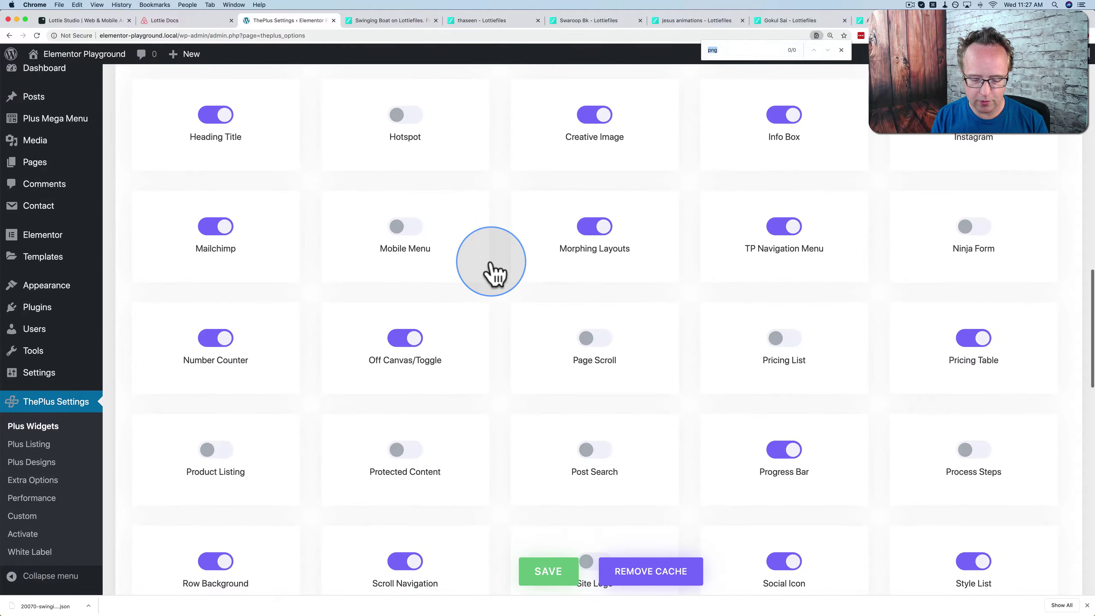
{"action": "type", "text": "loti"}
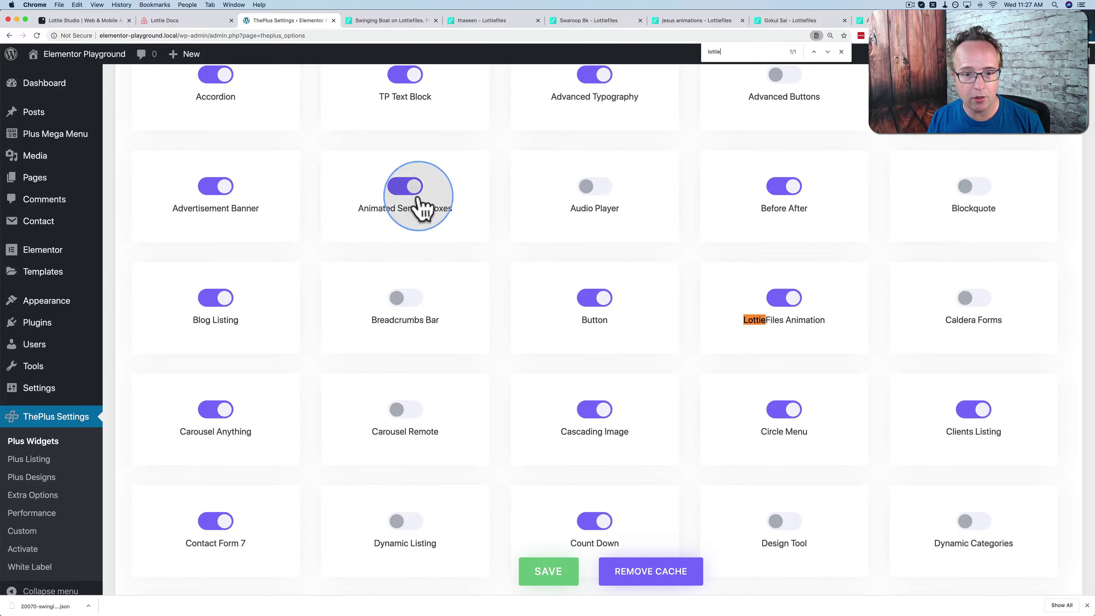
{"action": "scroll", "coordinate": [453, 183], "scroll_direction": "up", "scroll_amount": 5}
{"action": "scroll", "coordinate": [454, 183], "scroll_direction": "up", "scroll_amount": 3}
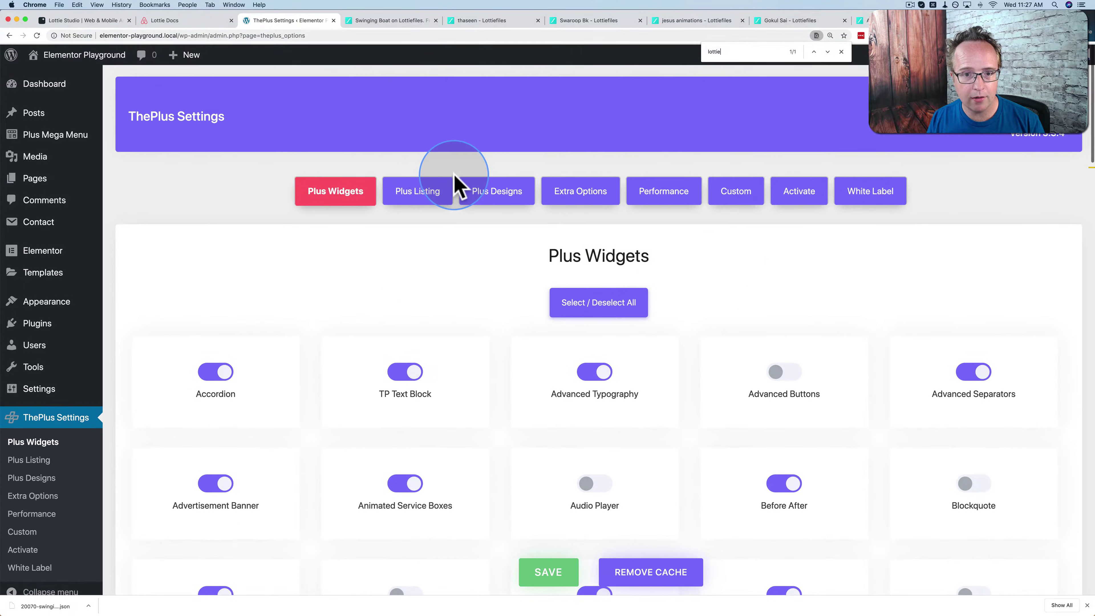
Keep the On Scroll View Animation Offset at 30 in Extra Options, save, and open Pages.
{"action": "left_click", "coordinate": [582, 198]}
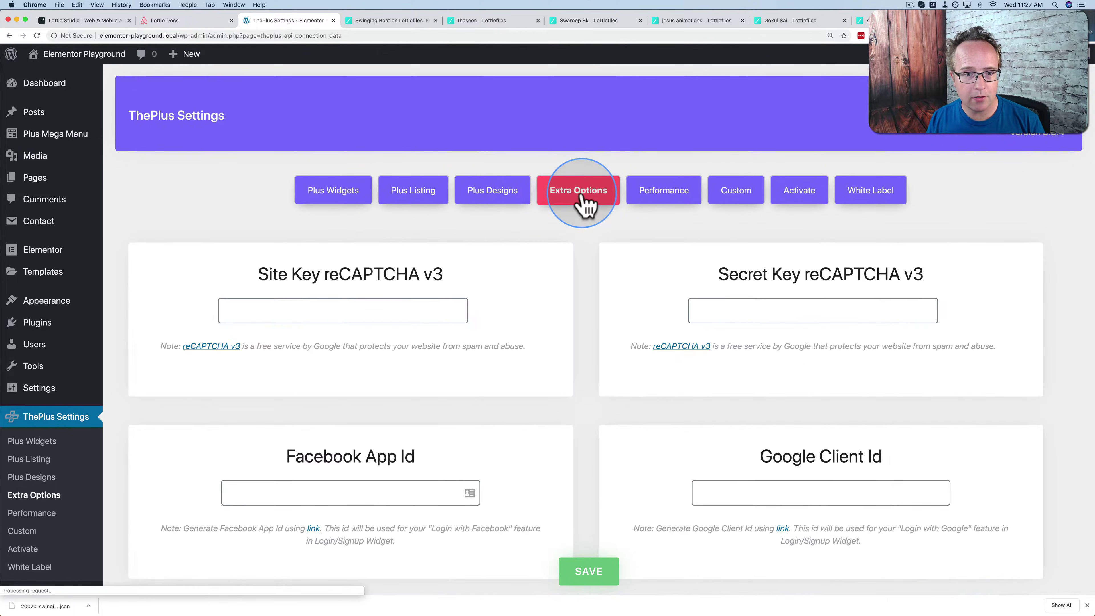
{"action": "scroll", "coordinate": [176, 388], "scroll_direction": "down", "scroll_amount": 10}
{"action": "scroll", "coordinate": [177, 388], "scroll_direction": "down", "scroll_amount": 8}
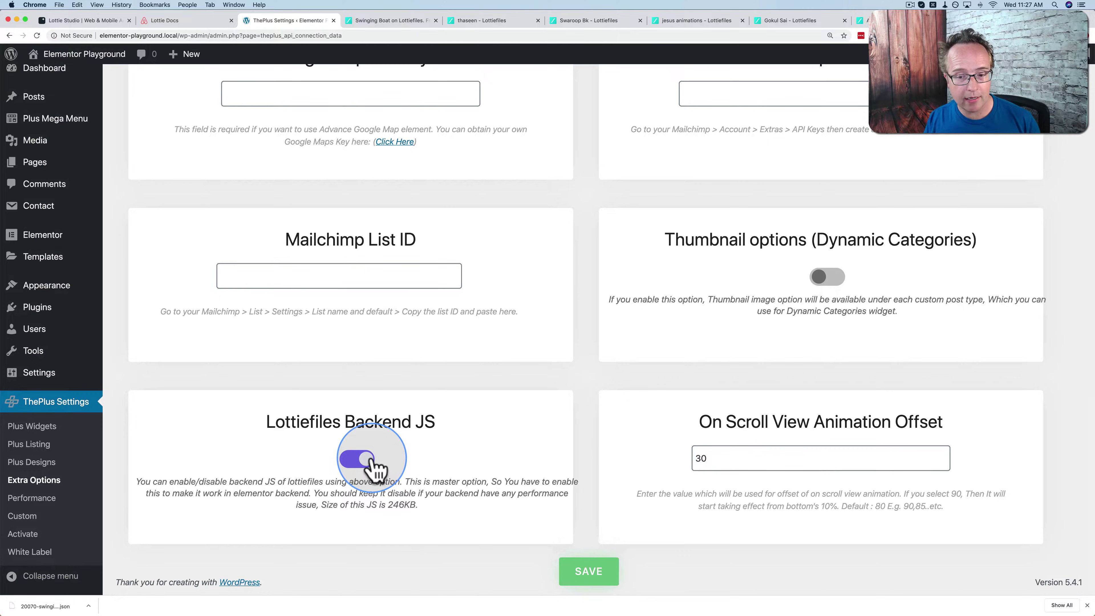
{"action": "left_click", "coordinate": [733, 459]}
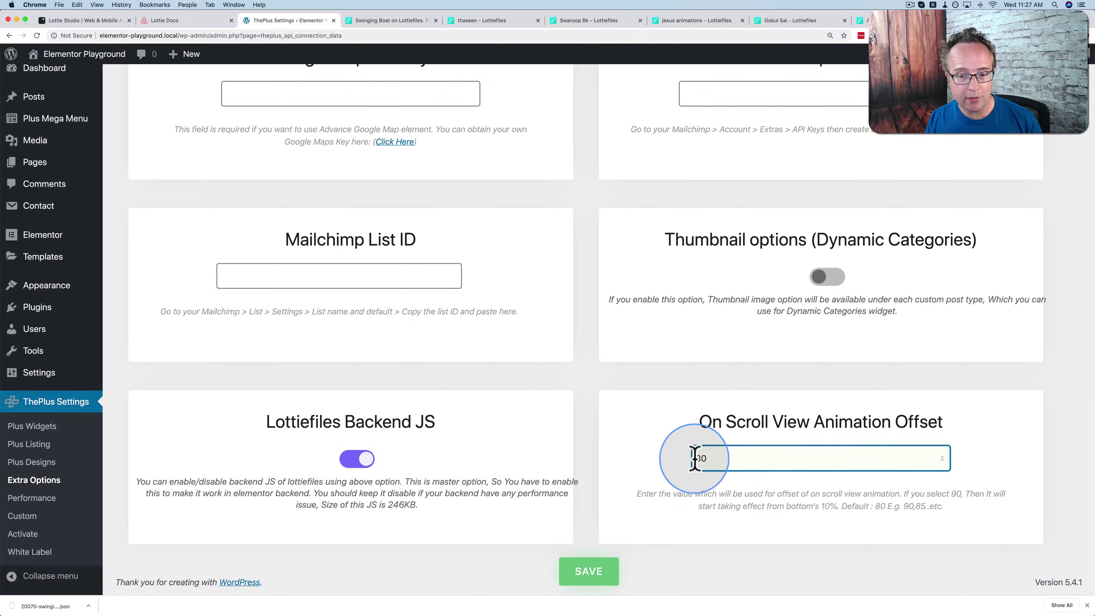
{"action": "left_click", "coordinate": [716, 462]}
{"action": "left_click_drag", "start_coordinate": [711, 464], "coordinate": [679, 465]}
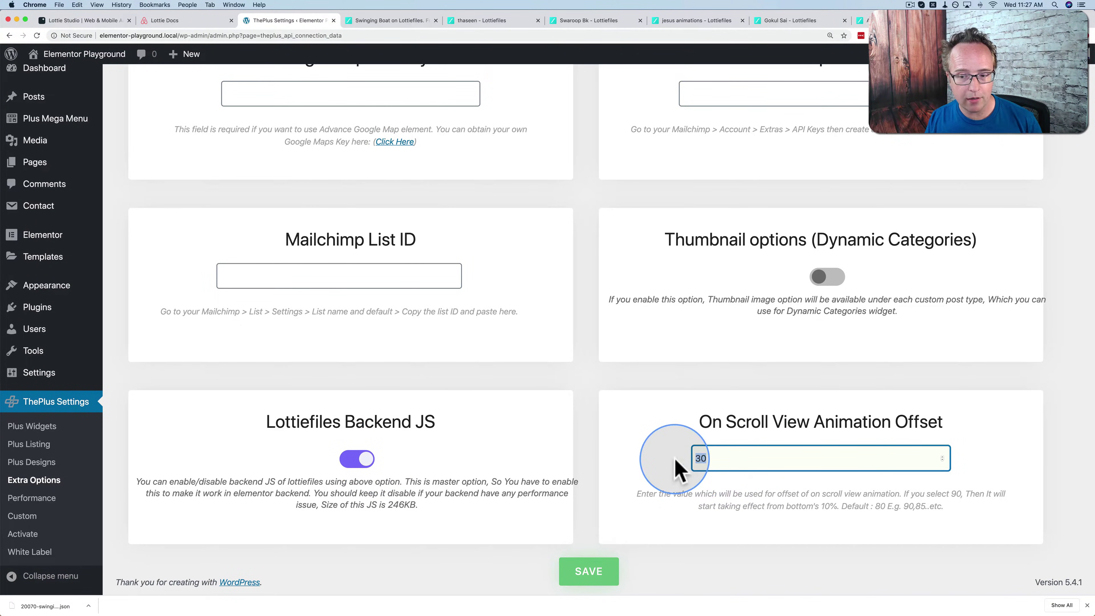
{"action": "left_click", "coordinate": [588, 580]}
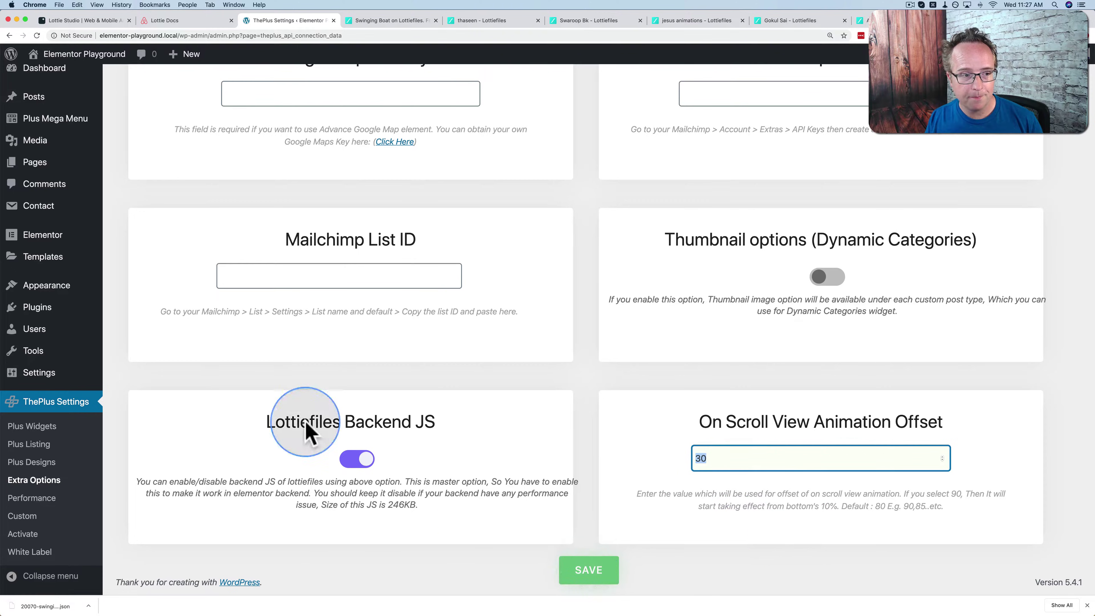
{"action": "left_click", "coordinate": [35, 163]}
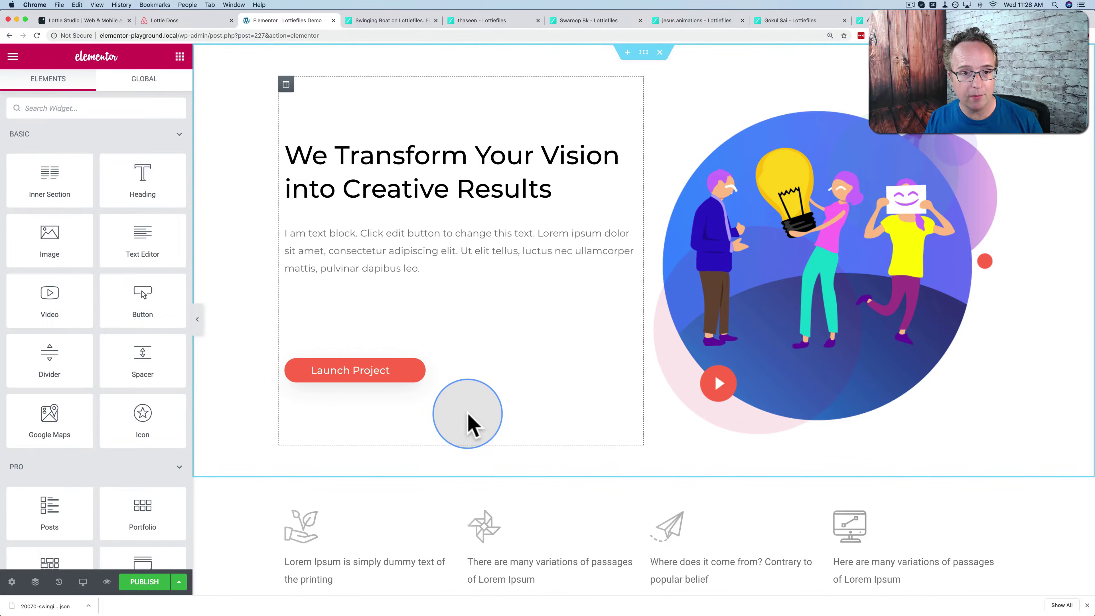
Scroll through the Lottiefiles Demo page's sections in the editor and back to the hero.
{"action": "scroll", "coordinate": [593, 350], "scroll_direction": "down", "scroll_amount": 8}
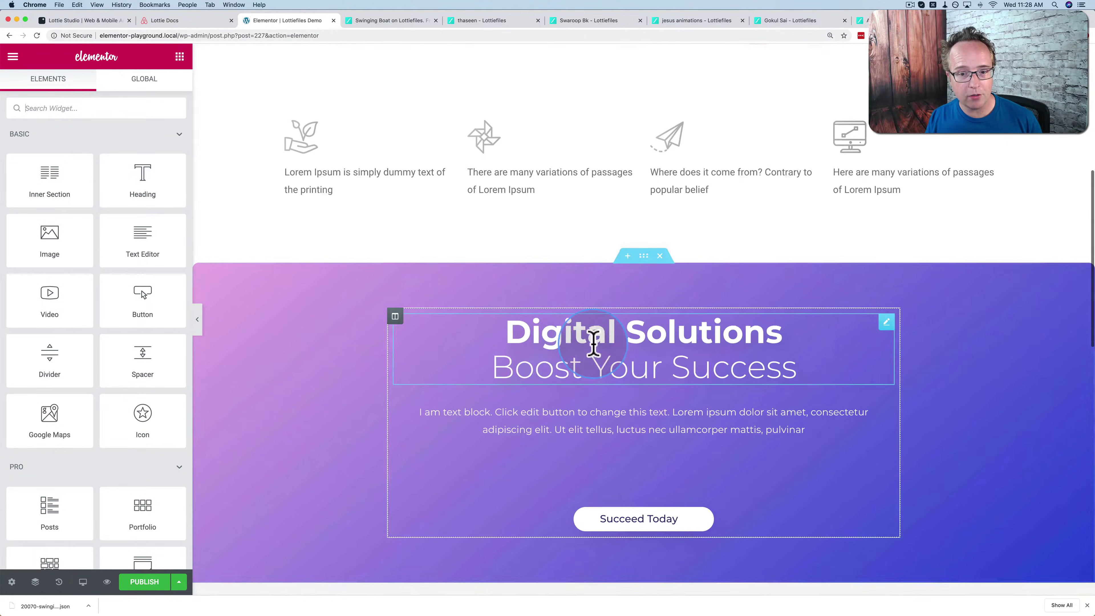
{"action": "scroll", "coordinate": [594, 343], "scroll_direction": "down", "scroll_amount": 15}
{"action": "scroll", "coordinate": [594, 343], "scroll_direction": "up", "scroll_amount": 9}
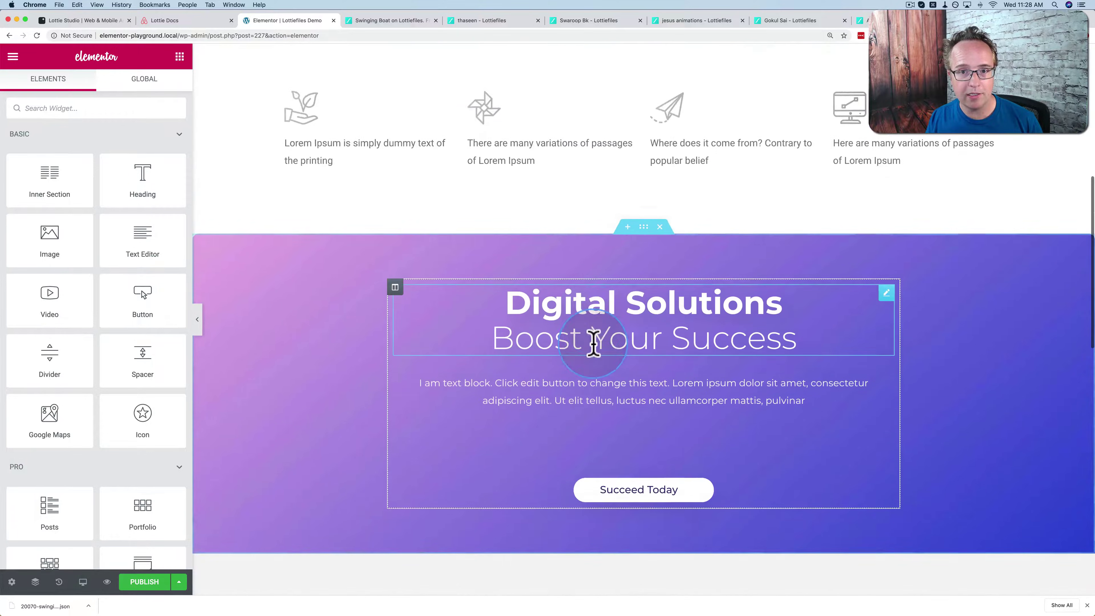
{"action": "scroll", "coordinate": [594, 348], "scroll_direction": "up", "scroll_amount": 10}
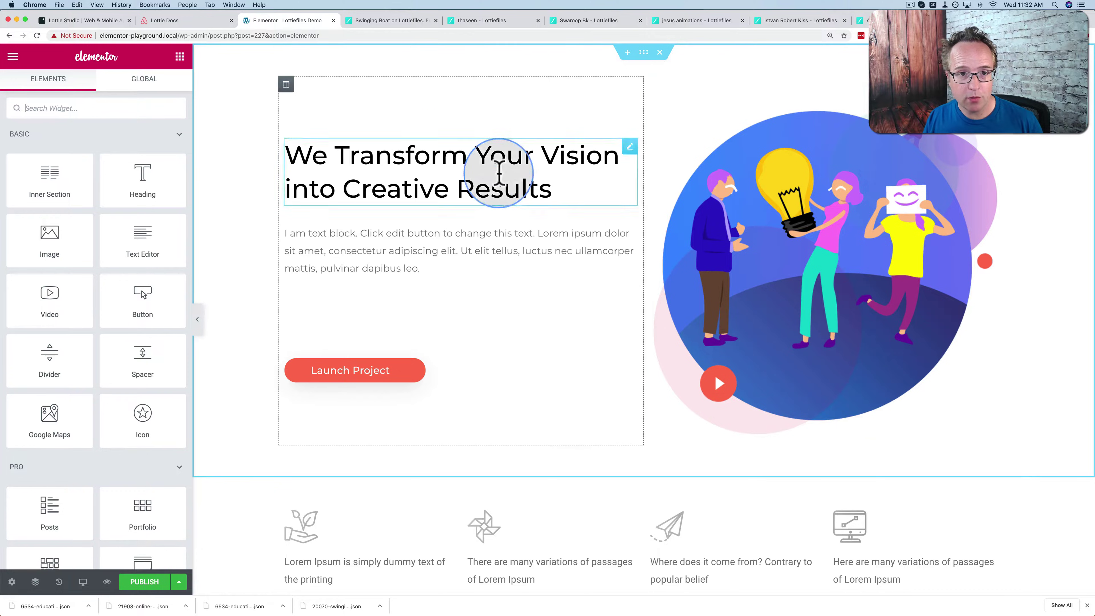
Look at the animator's profile, then go back to the boat search results.
{"action": "left_click", "coordinate": [774, 24]}
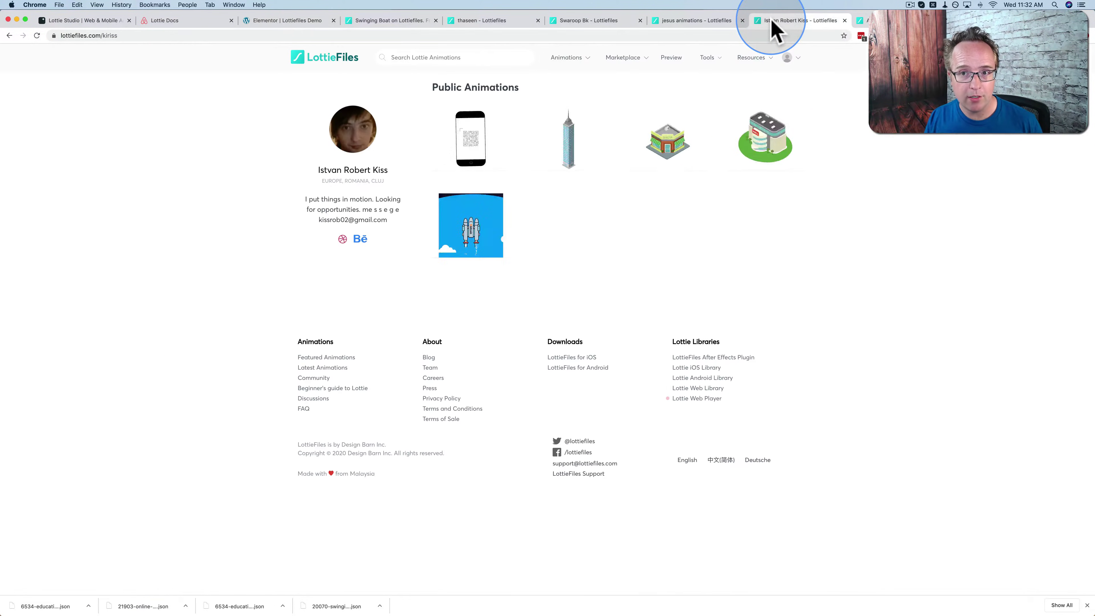
{"action": "left_click", "coordinate": [555, 210]}
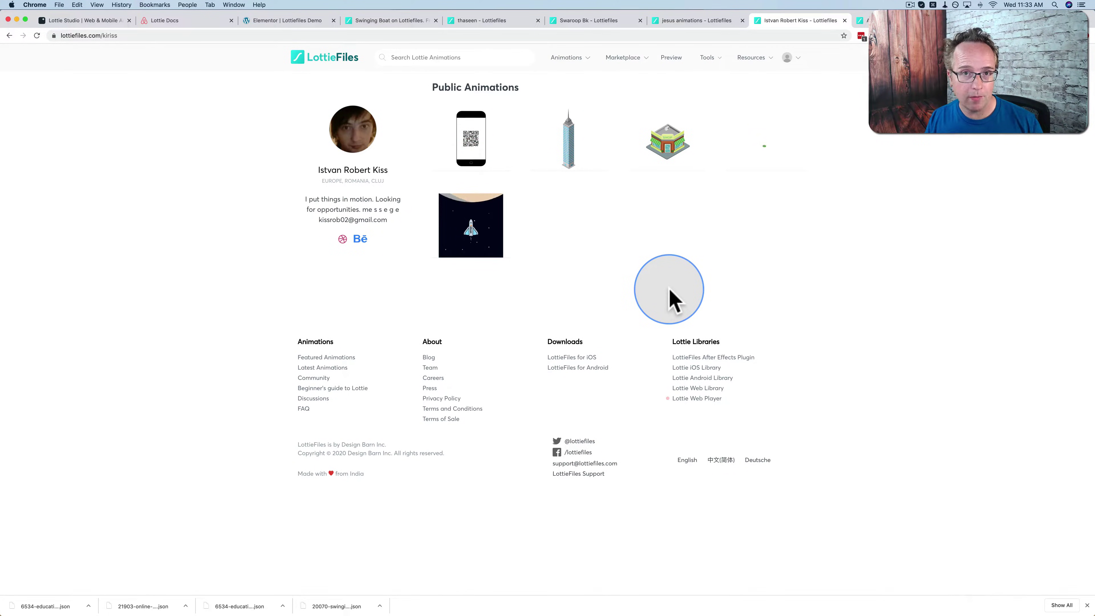
{"action": "left_click", "coordinate": [379, 20]}
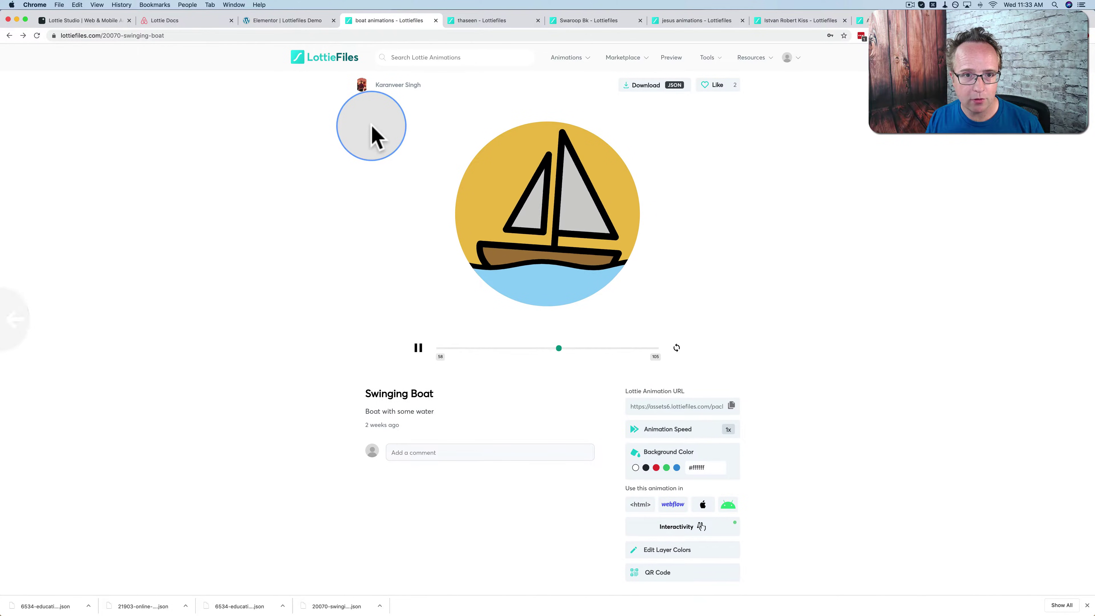
{"action": "left_click", "coordinate": [10, 36]}
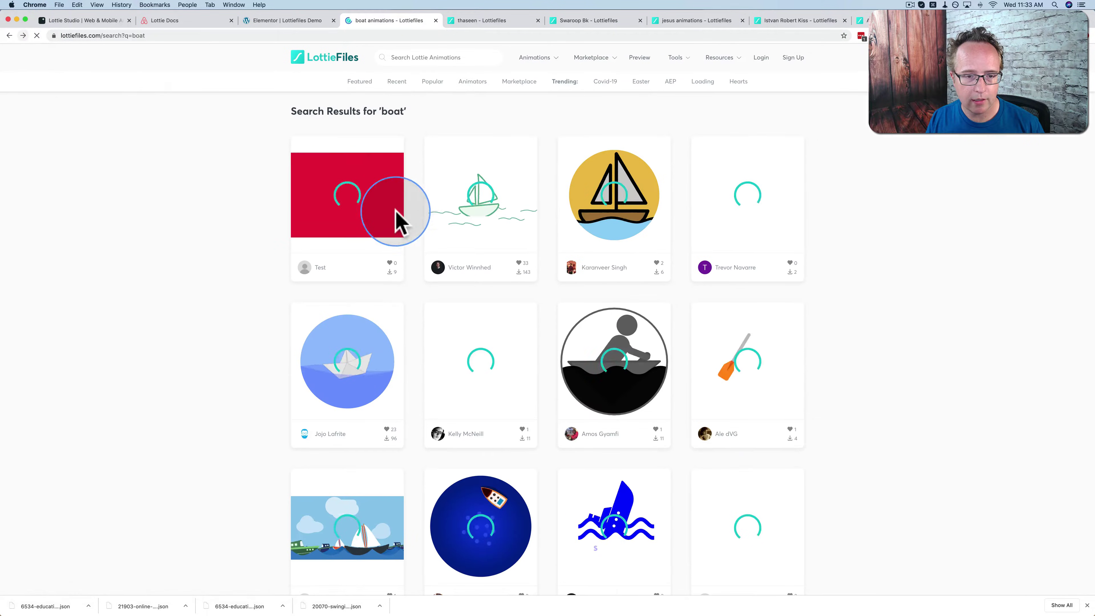
{"action": "scroll", "coordinate": [267, 281], "scroll_direction": "down", "scroll_amount": 2}
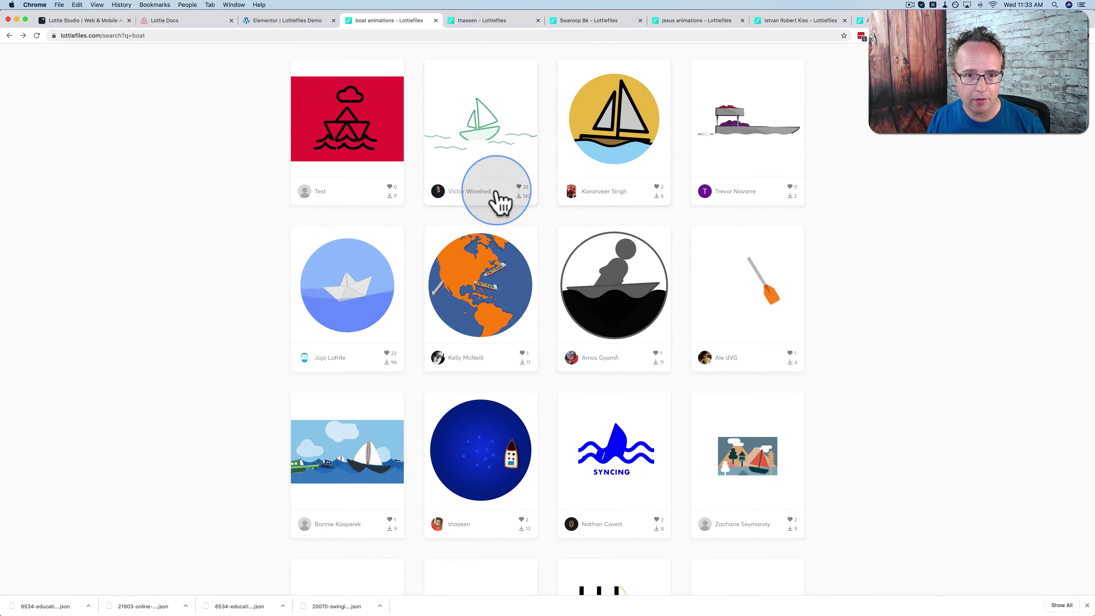
Open the Isometric shop animation from another animator's profile and download its Lottie JSON.
{"action": "left_click", "coordinate": [468, 194]}
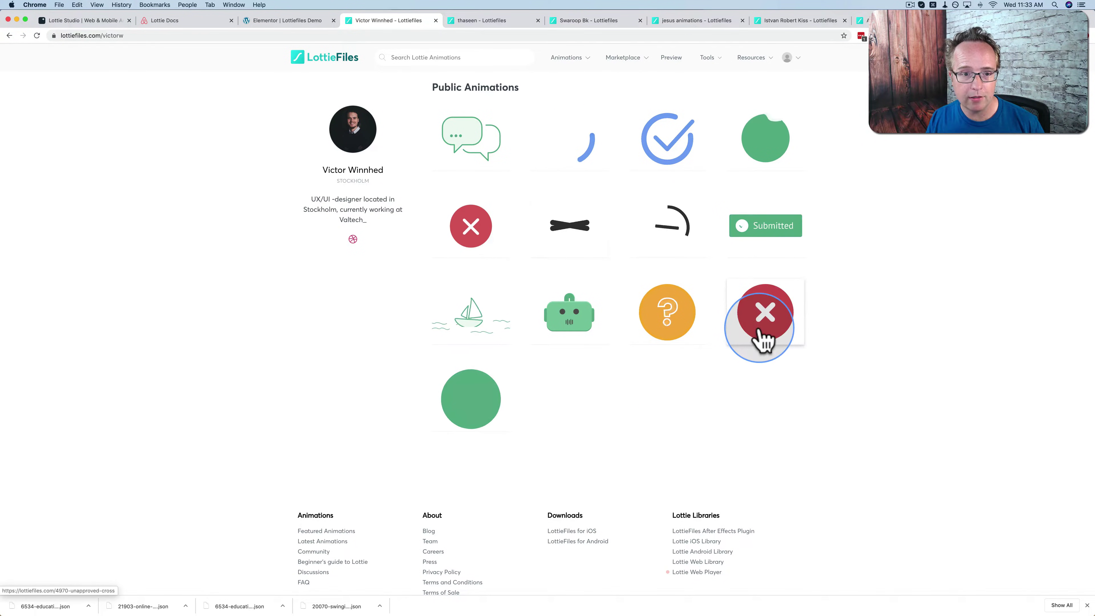
{"action": "left_click", "coordinate": [820, 22]}
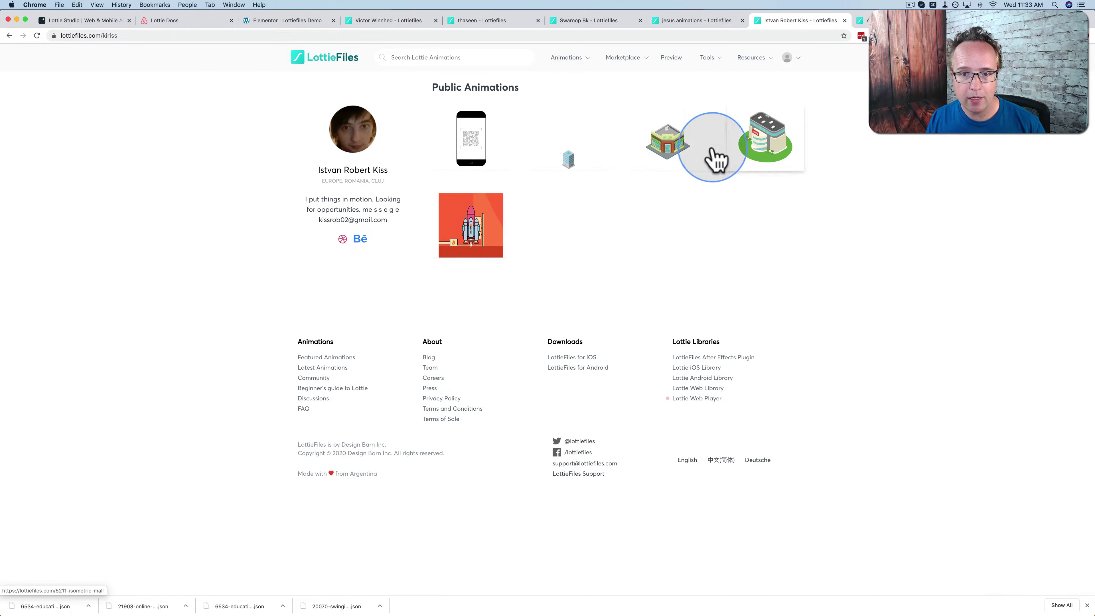
{"action": "left_click", "coordinate": [660, 149]}
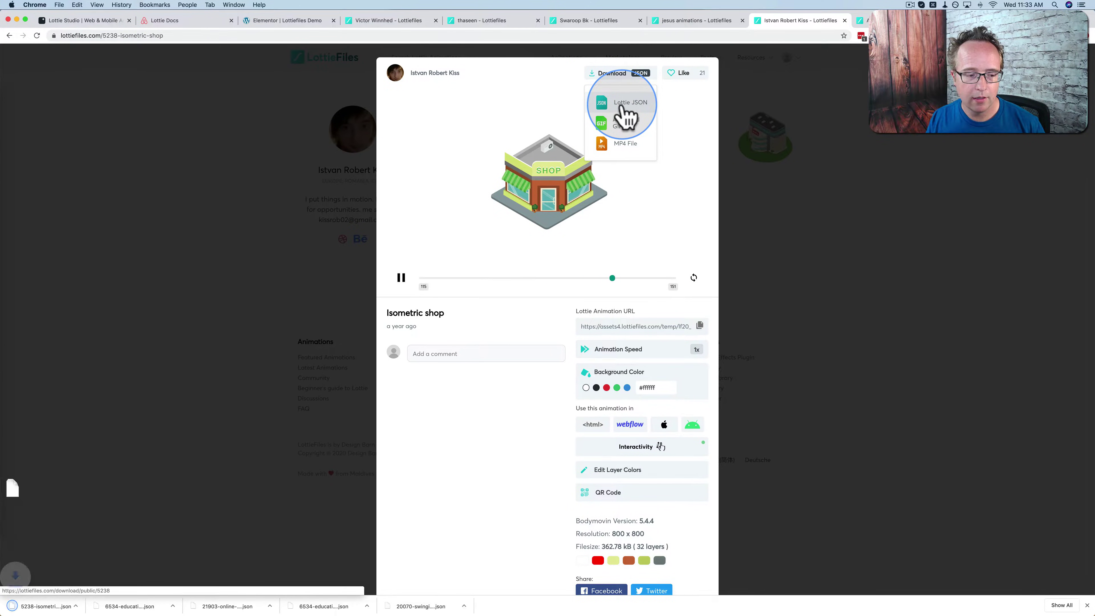
{"action": "left_click", "coordinate": [87, 606]}
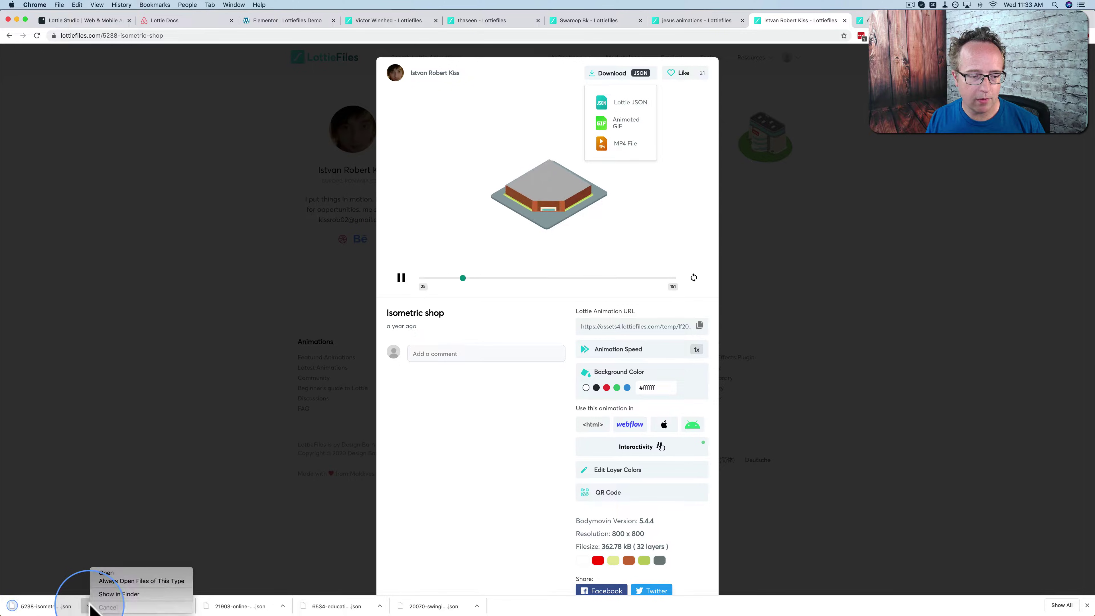
Open the Isometric shop JSON in Sublime Text, copy all of it, and return to Elementor.
{"action": "left_click", "coordinate": [104, 574]}
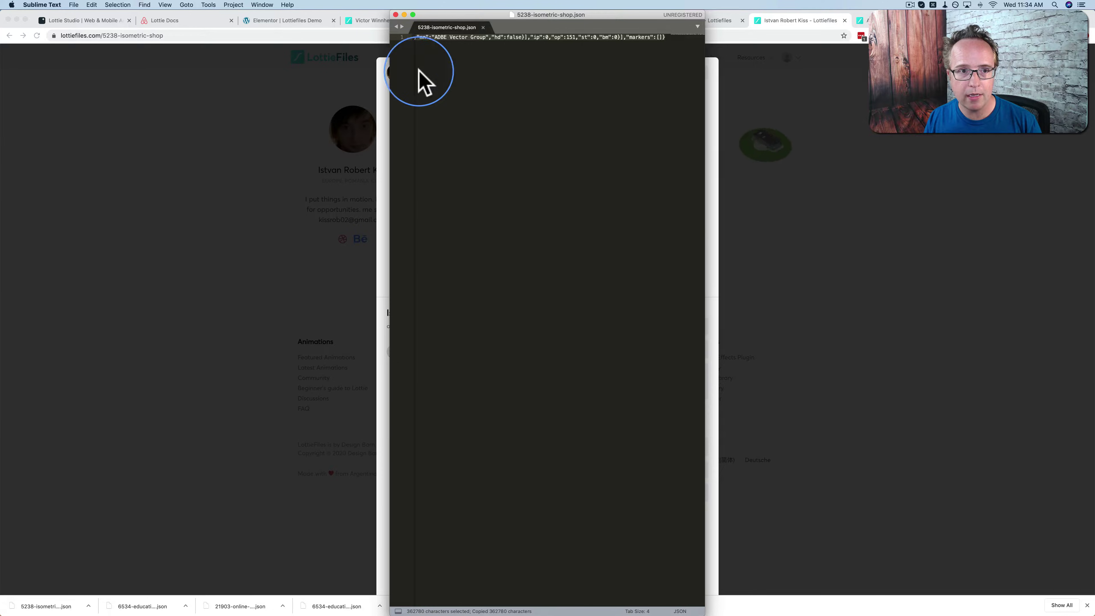
{"action": "left_click", "coordinate": [301, 27]}
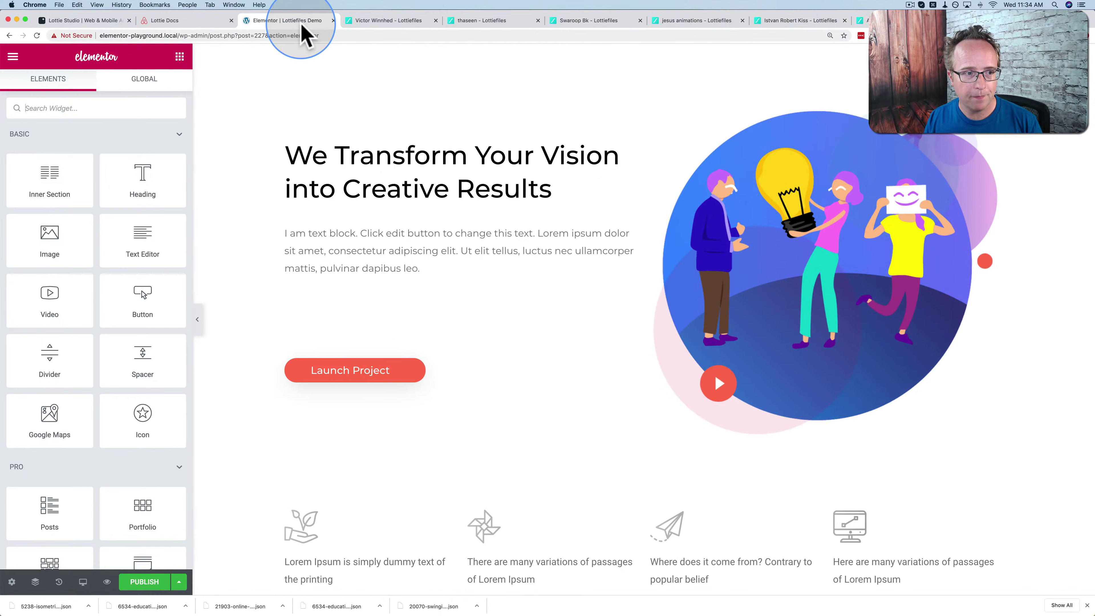
Add a LottieFiles Animation widget to the hero's right column, paste the shop JSON and enable Load in Backend.
{"action": "left_click", "coordinate": [81, 108]}
{"action": "type", "text": "lottie"}
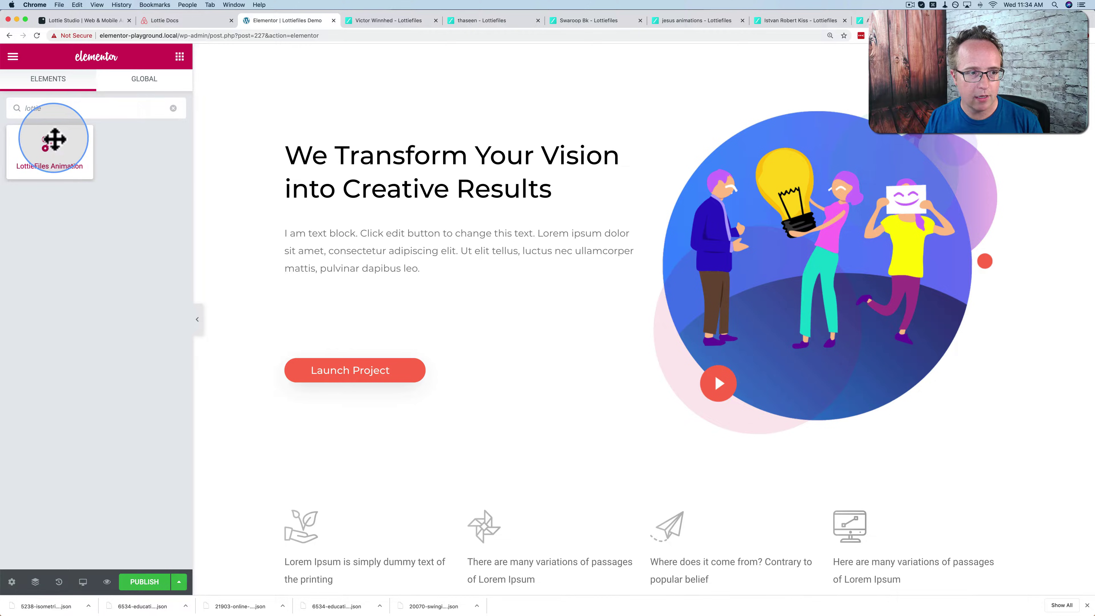
{"action": "left_click_drag", "start_coordinate": [54, 139], "coordinate": [759, 97]}
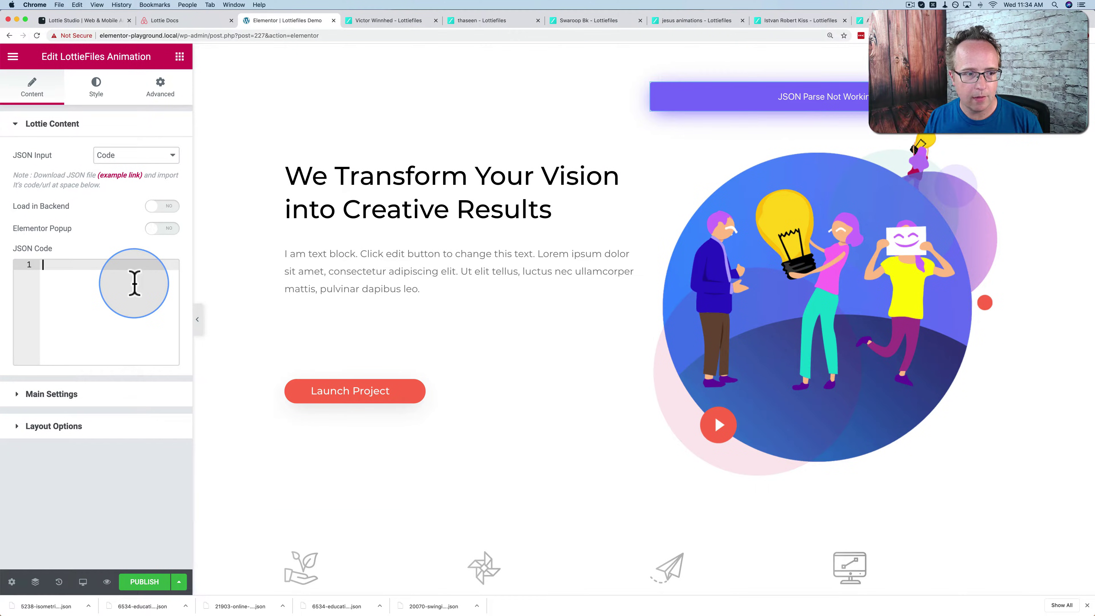
{"action": "key", "text": "super+v"}
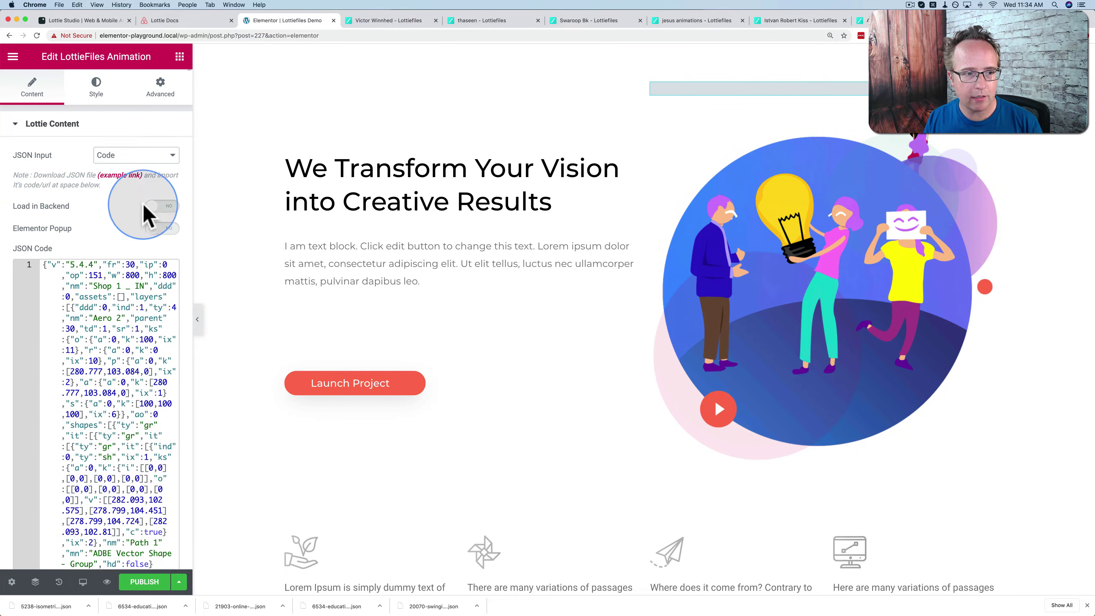
{"action": "left_click", "coordinate": [159, 207]}
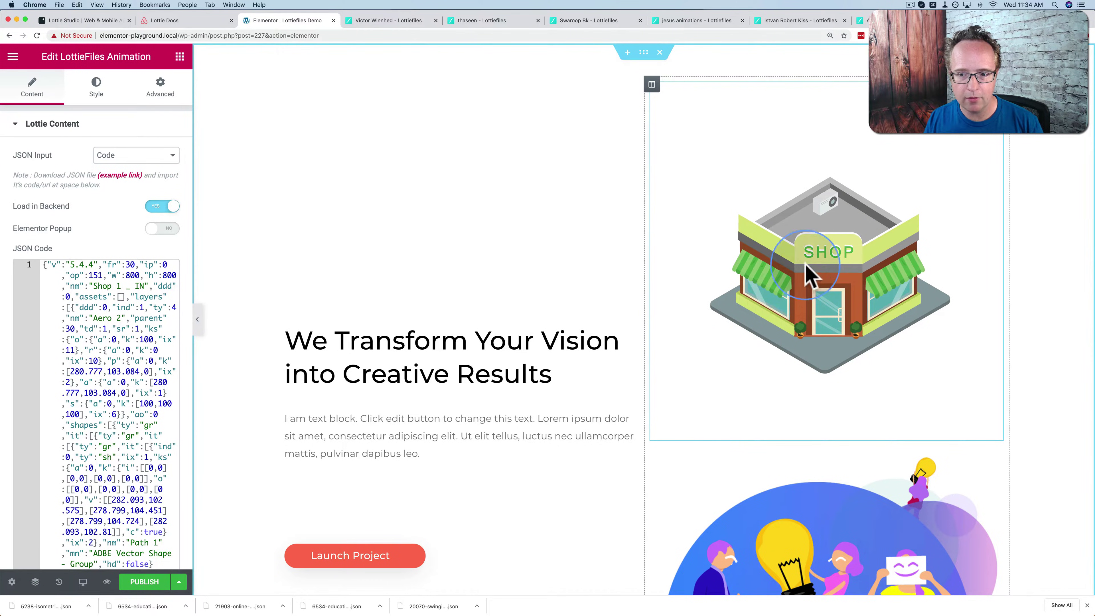
Delete the original hero illustration and select the new shop animation widget.
{"action": "scroll", "coordinate": [823, 304], "scroll_direction": "down", "scroll_amount": 5}
{"action": "left_click", "coordinate": [995, 345]}
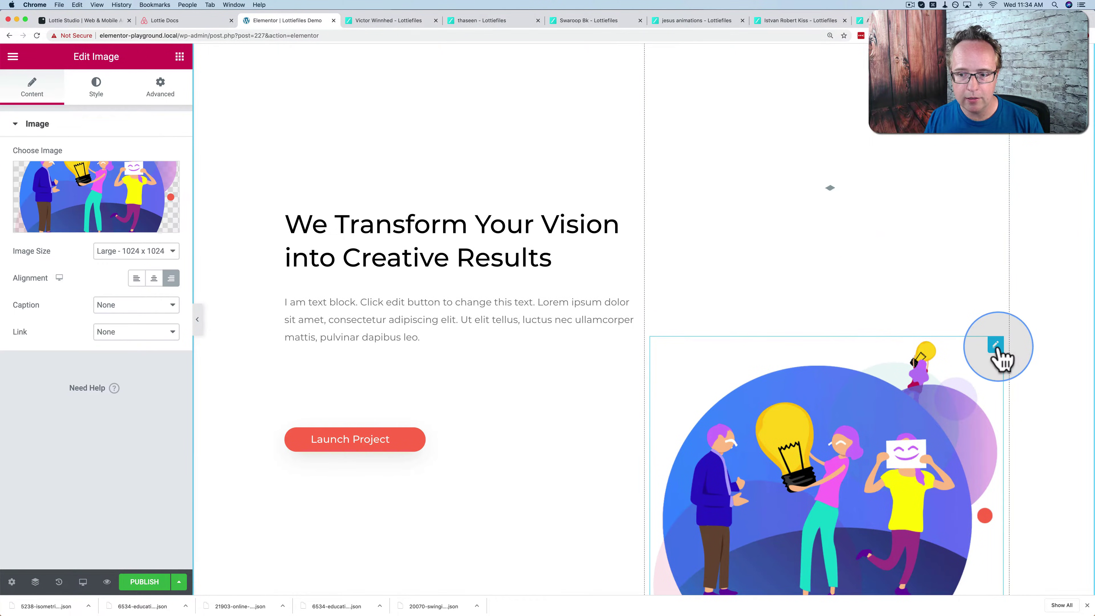
{"action": "right_click", "coordinate": [998, 347]}
{"action": "left_click", "coordinate": [994, 532]}
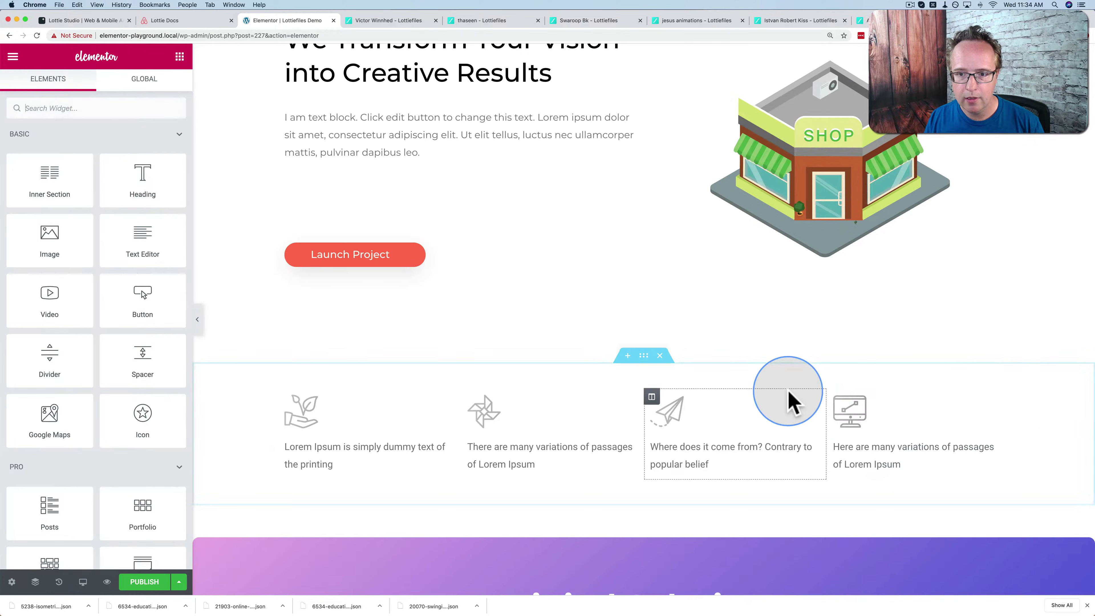
{"action": "scroll", "coordinate": [791, 401], "scroll_direction": "up", "scroll_amount": 3}
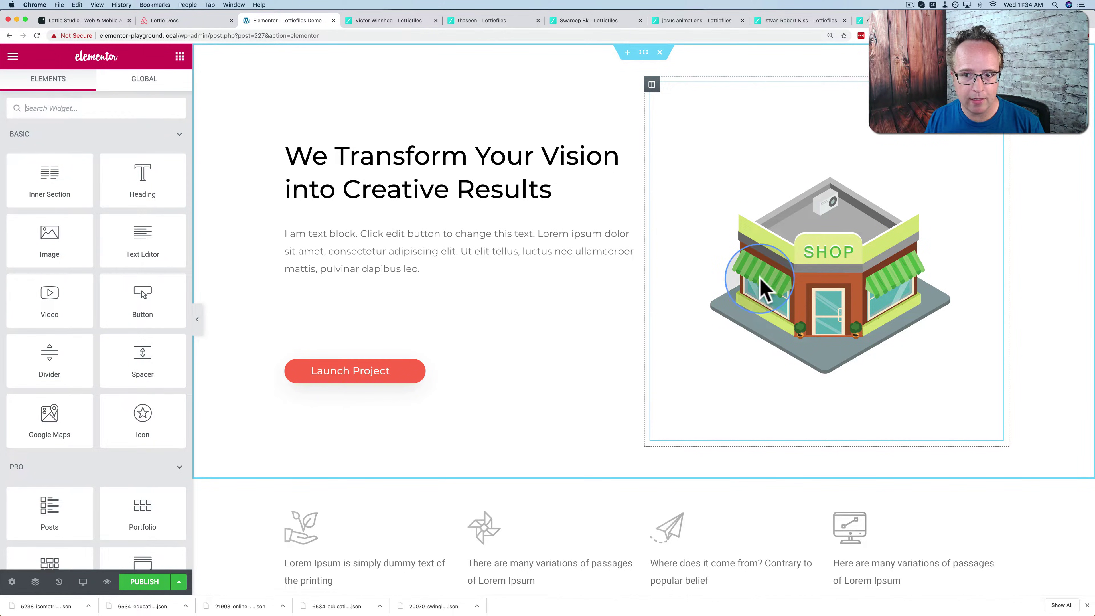
{"action": "left_click", "coordinate": [761, 289]}
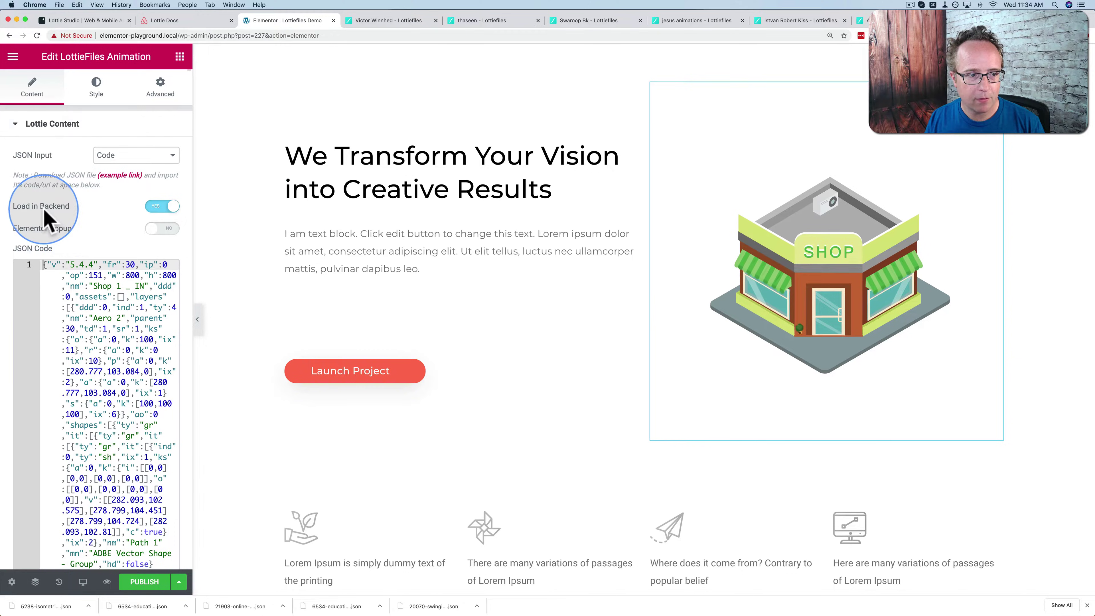
Set the shop animation to play On Hover with looping off, then view its LottieFiles page.
{"action": "left_click", "coordinate": [64, 126]}
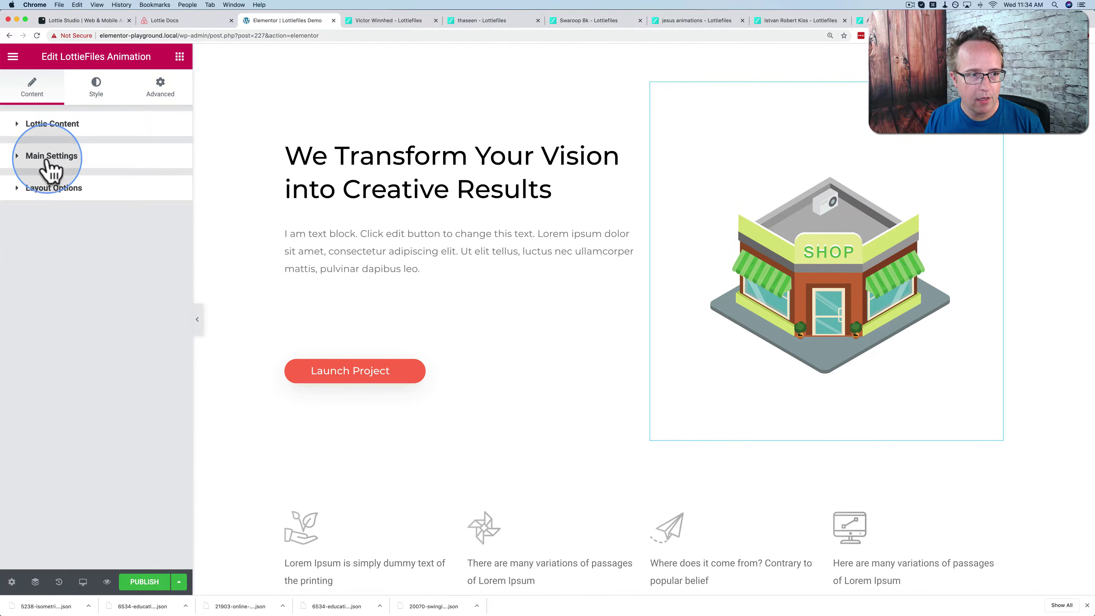
{"action": "left_click", "coordinate": [29, 164]}
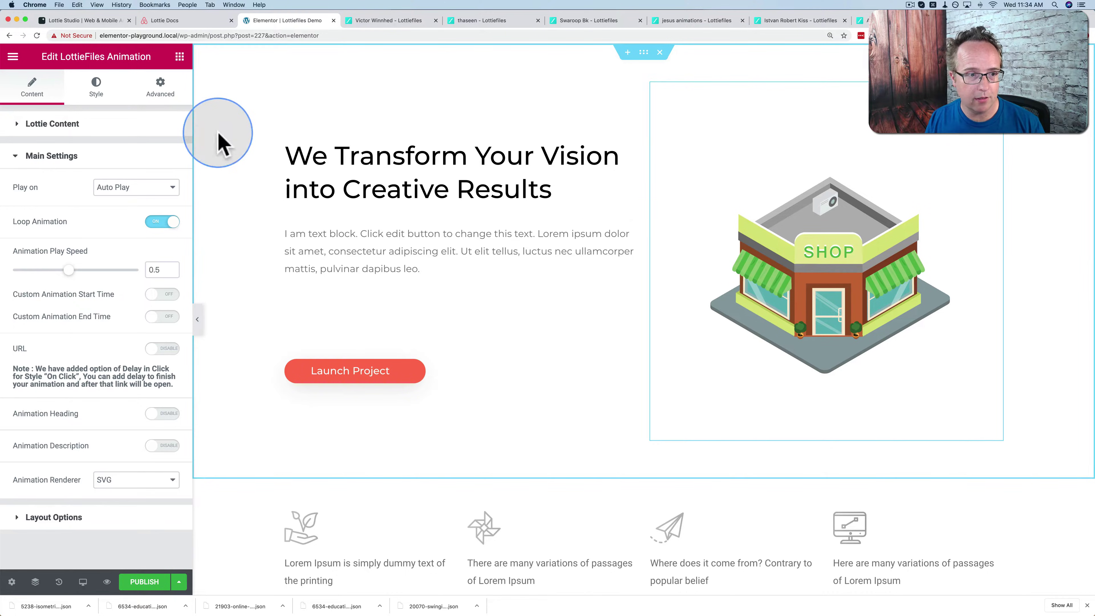
{"action": "left_click", "coordinate": [162, 189]}
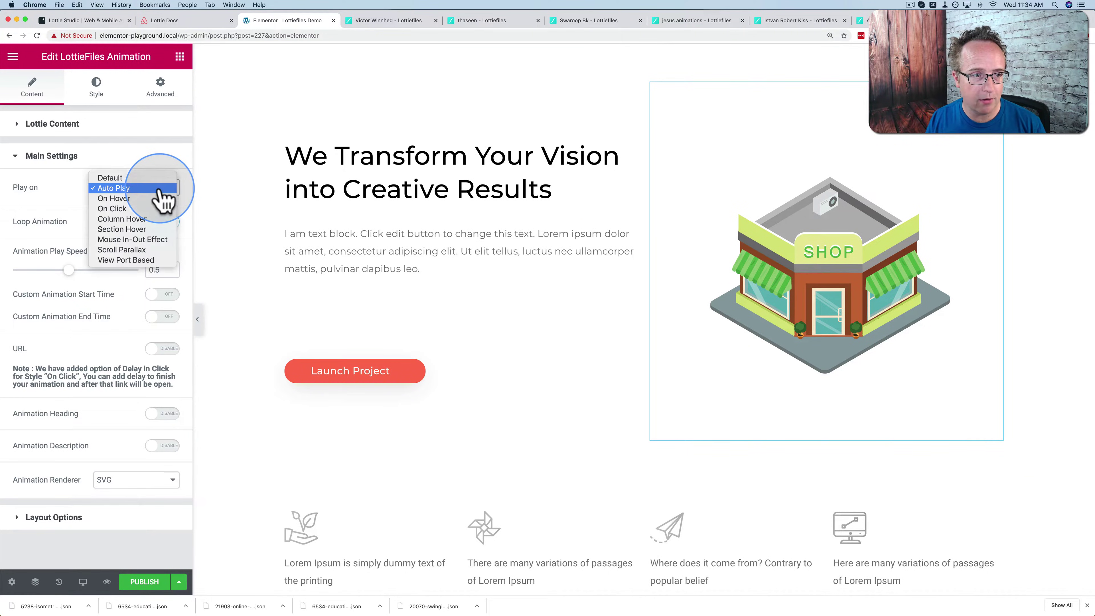
{"action": "left_click", "coordinate": [120, 199]}
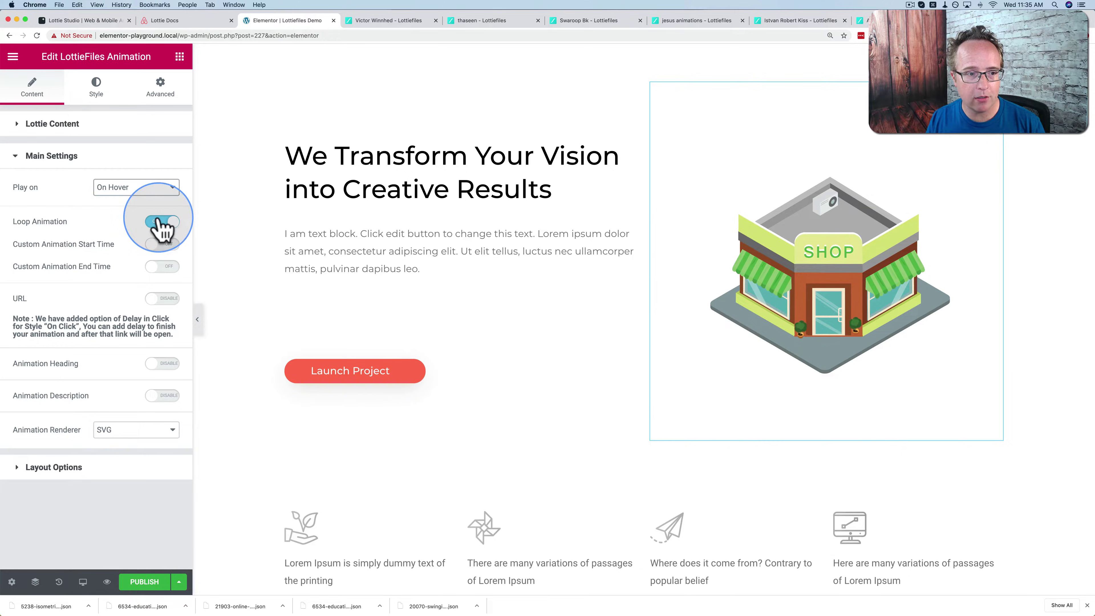
{"action": "left_click", "coordinate": [166, 222]}
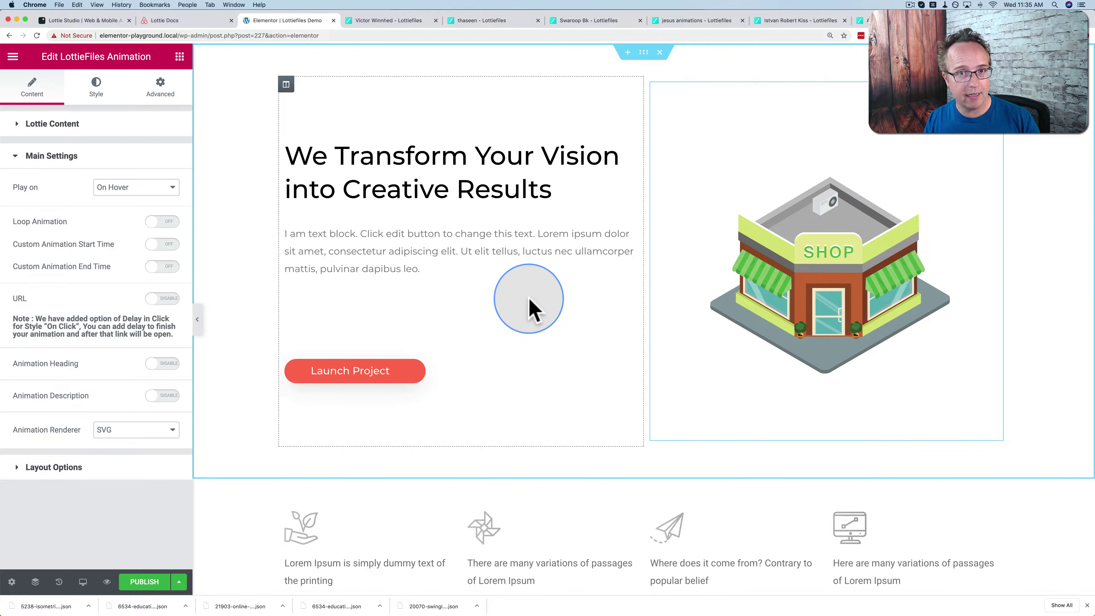
{"action": "left_click", "coordinate": [780, 20]}
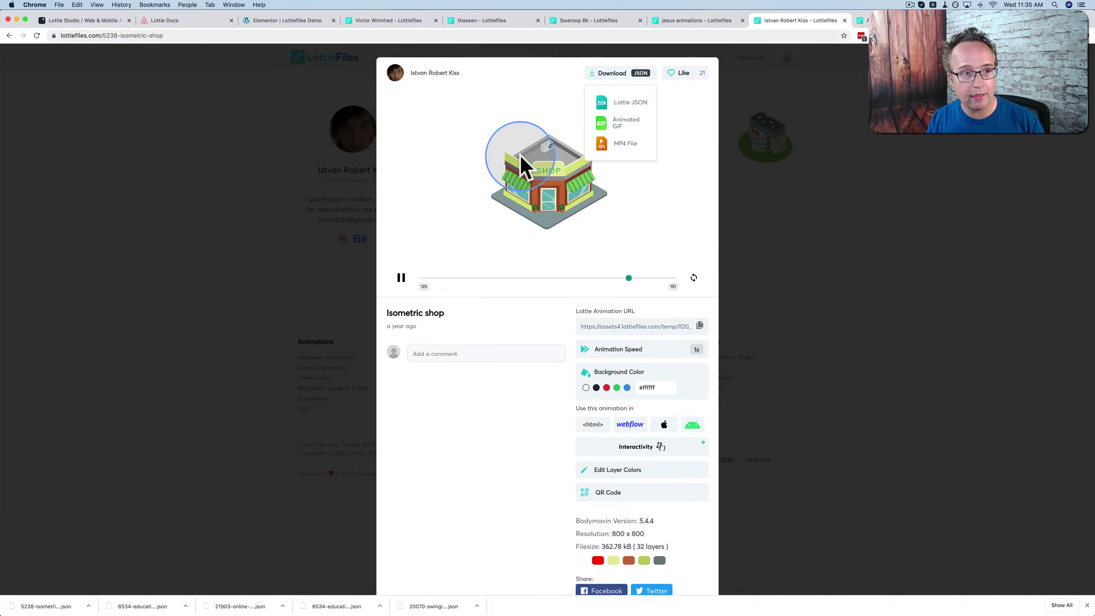
Go back to the Elementor | Lottiefiles Demo tab after watching the shop preview.
{"action": "left_click", "coordinate": [283, 21]}
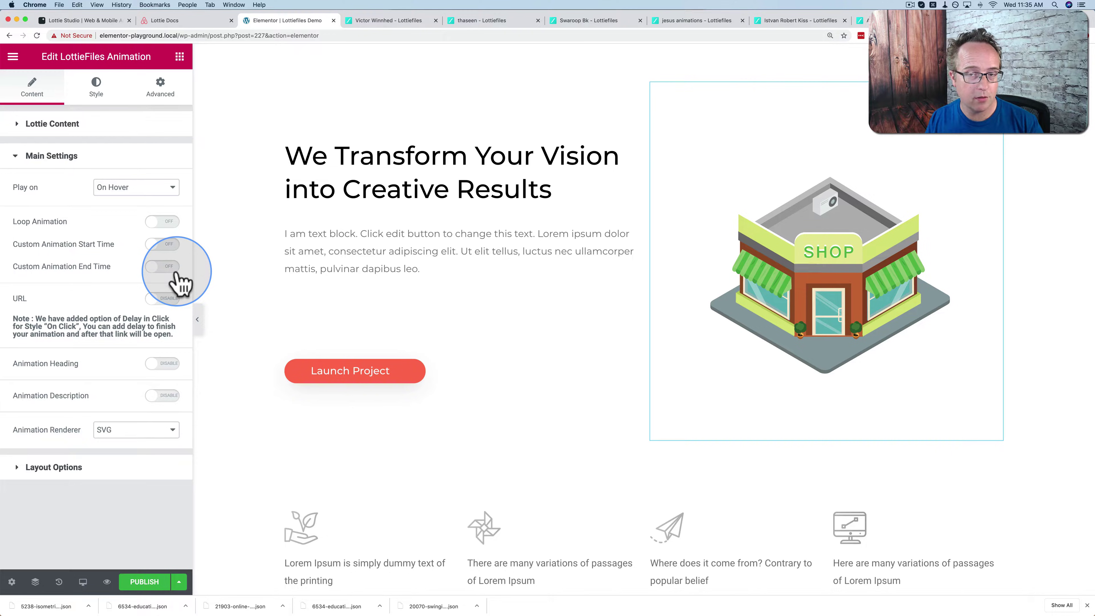
Try On Click and then Column Hover as the shop animation's play trigger, testing a click.
{"action": "mouse_move", "coordinate": [875, 288]}
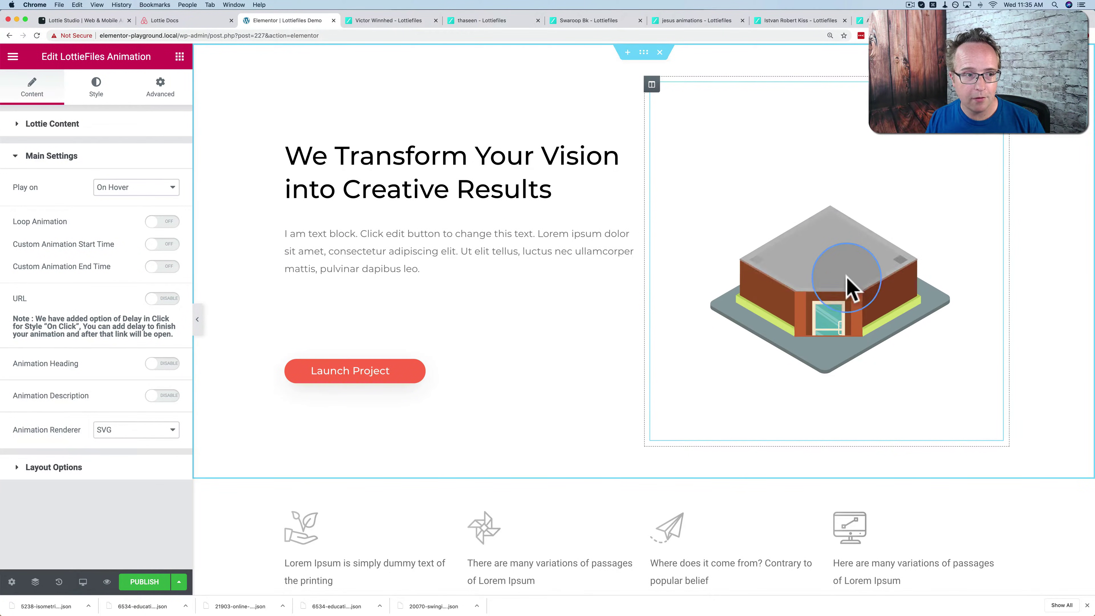
{"action": "left_click", "coordinate": [174, 188]}
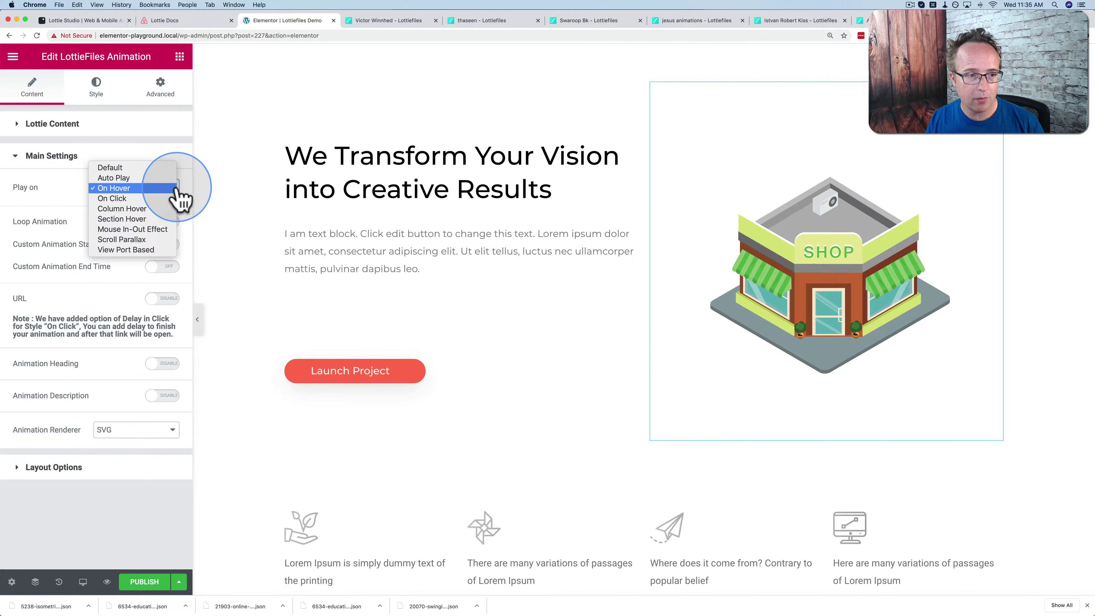
{"action": "left_click", "coordinate": [130, 199]}
{"action": "left_click", "coordinate": [832, 288]}
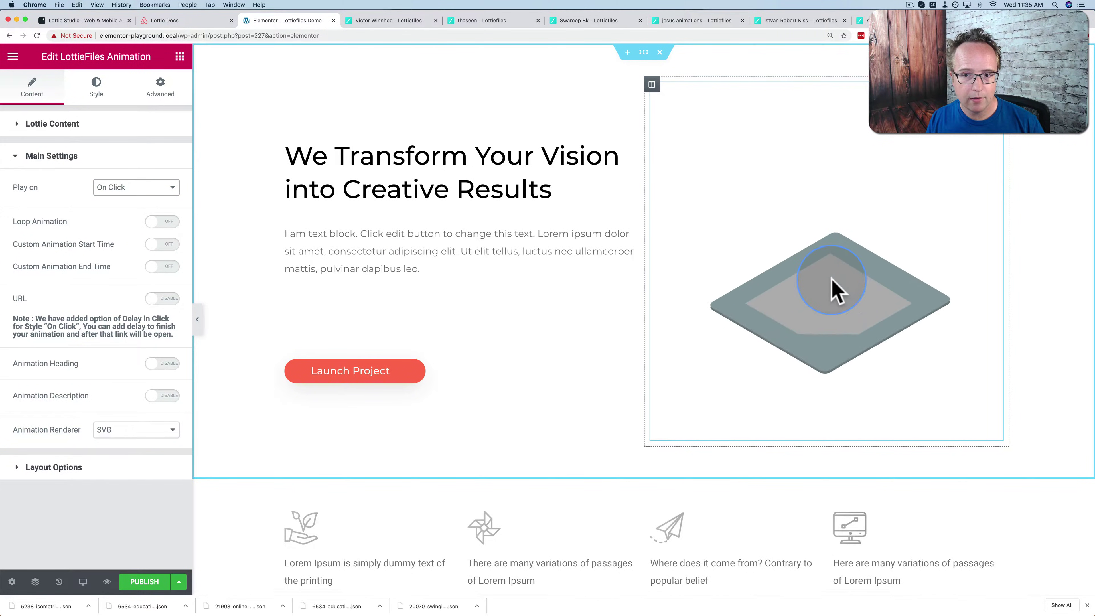
{"action": "left_click", "coordinate": [164, 194]}
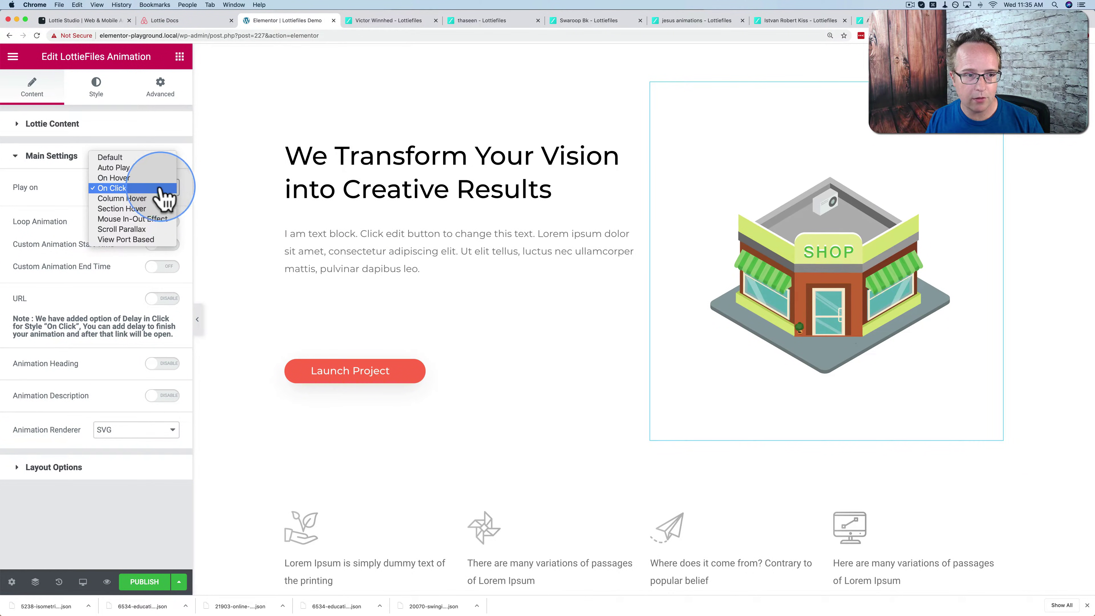
{"action": "left_click", "coordinate": [146, 200]}
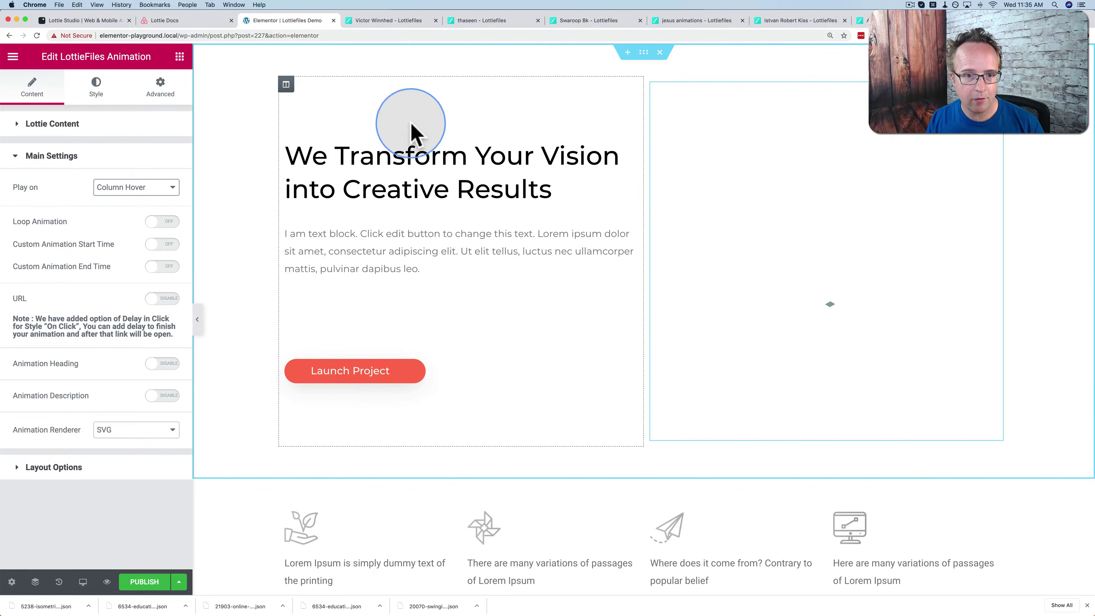
Try Section Hover, then settle on Mouse In-Out Effect and test it on the page.
{"action": "mouse_move", "coordinate": [855, 298]}
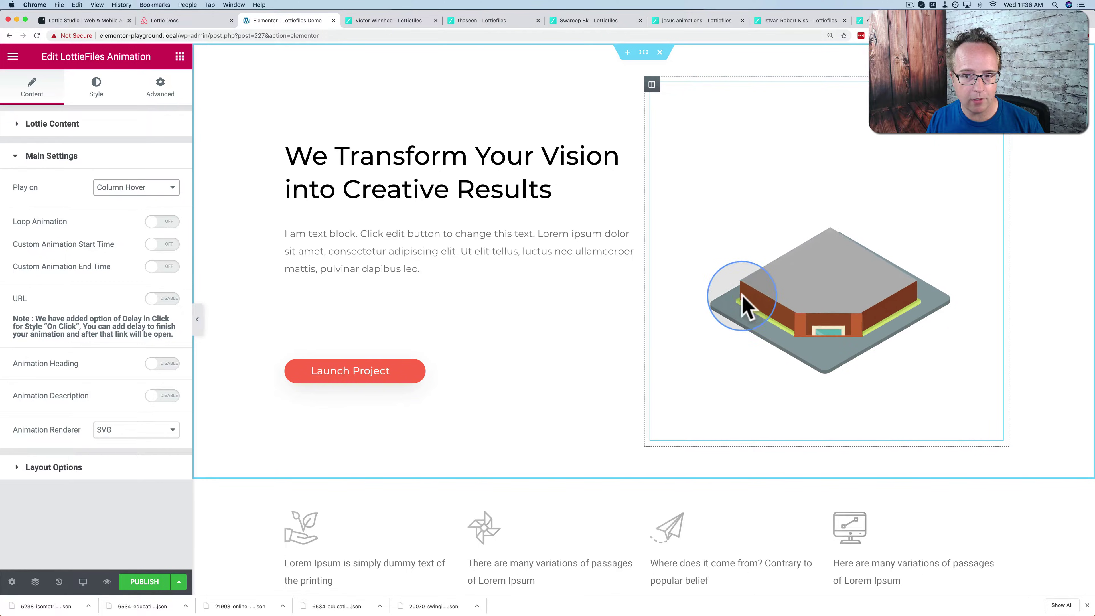
{"action": "left_click", "coordinate": [126, 187]}
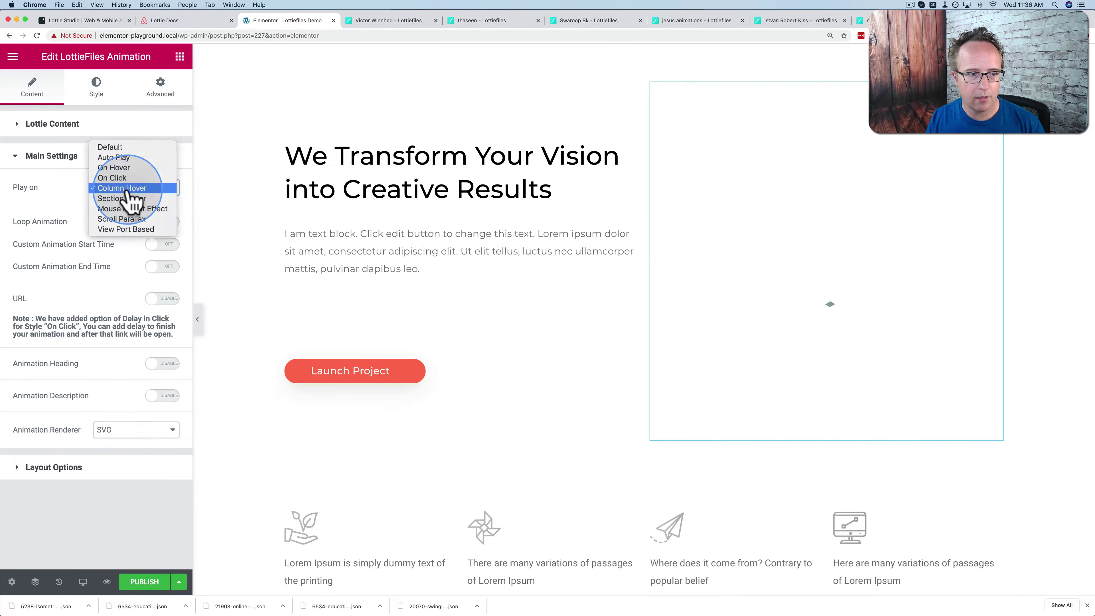
{"action": "left_click", "coordinate": [151, 199]}
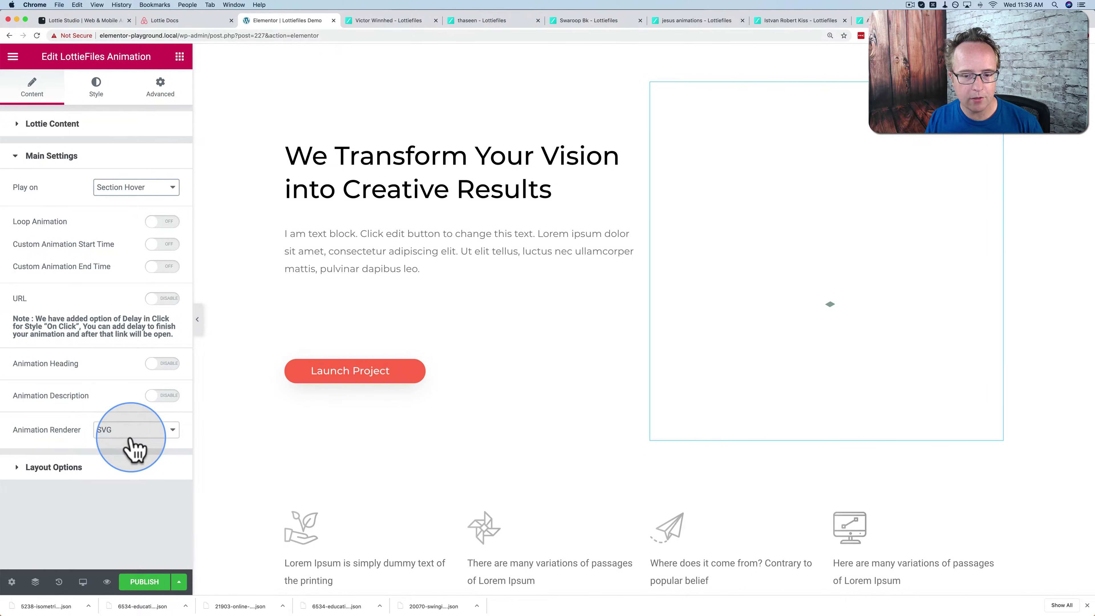
{"action": "scroll", "coordinate": [355, 569], "scroll_direction": "down", "scroll_amount": 3}
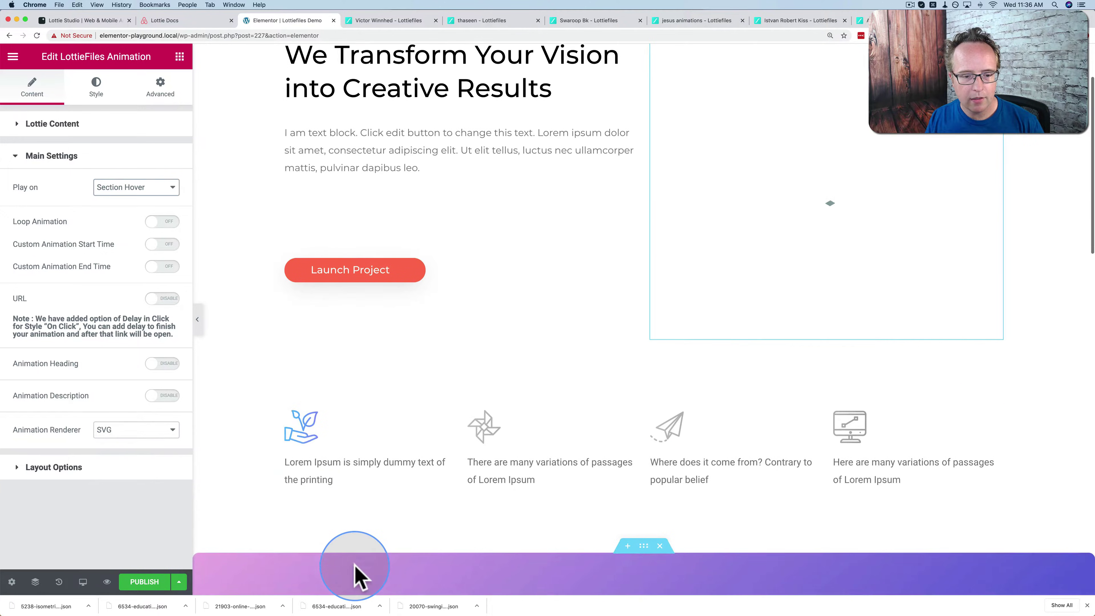
{"action": "scroll", "coordinate": [356, 577], "scroll_direction": "down", "scroll_amount": 1}
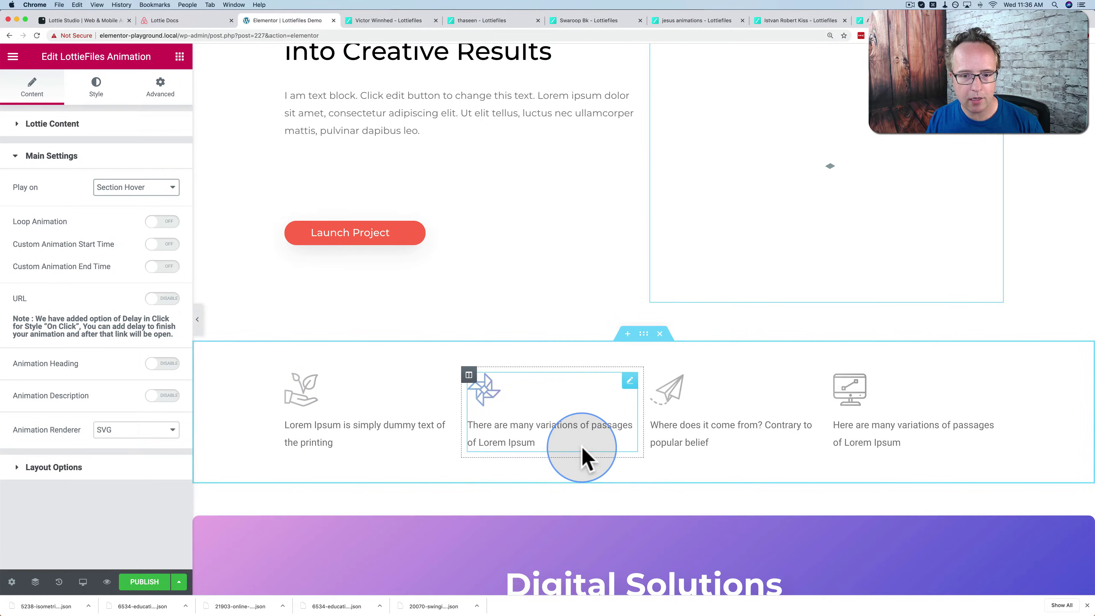
{"action": "scroll", "coordinate": [582, 457], "scroll_direction": "up", "scroll_amount": 1}
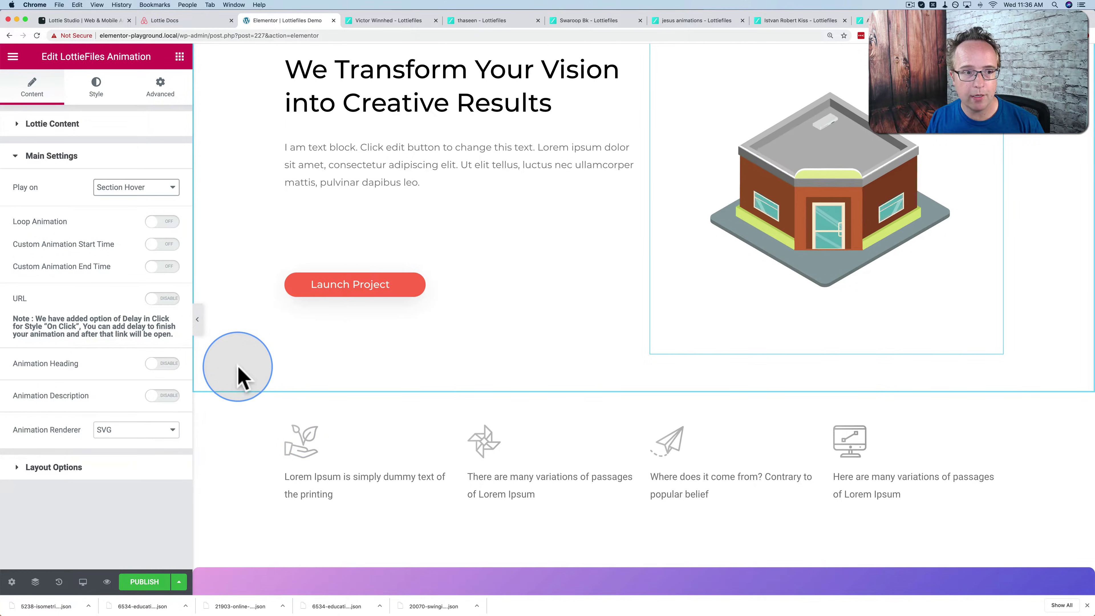
{"action": "left_click", "coordinate": [153, 190]}
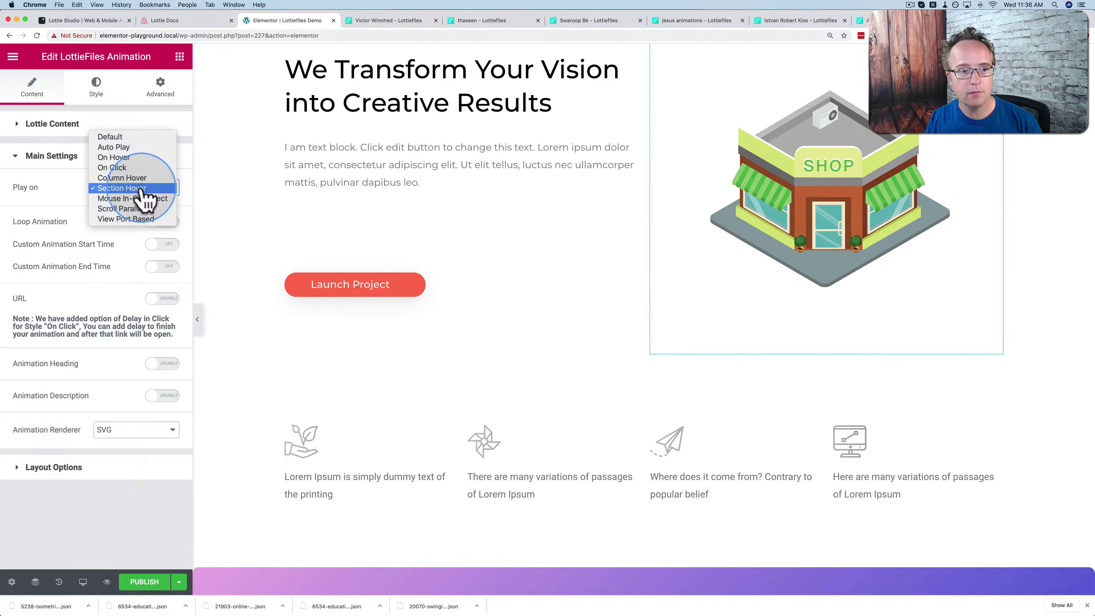
{"action": "left_click", "coordinate": [132, 200]}
{"action": "scroll", "coordinate": [539, 263], "scroll_direction": "up", "scroll_amount": 3}
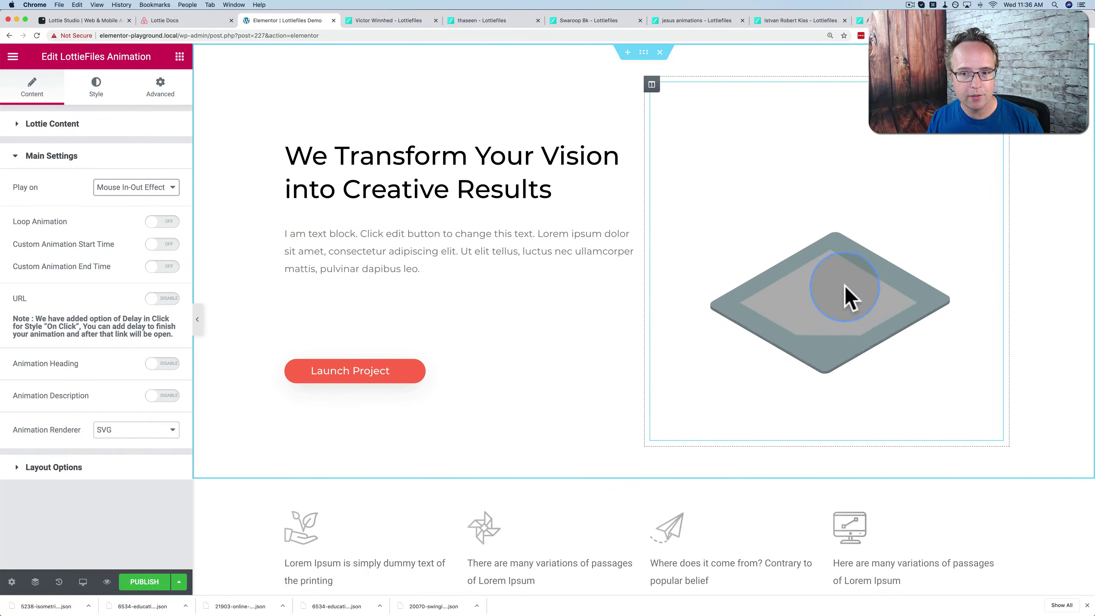
{"action": "left_click", "coordinate": [477, 304]}
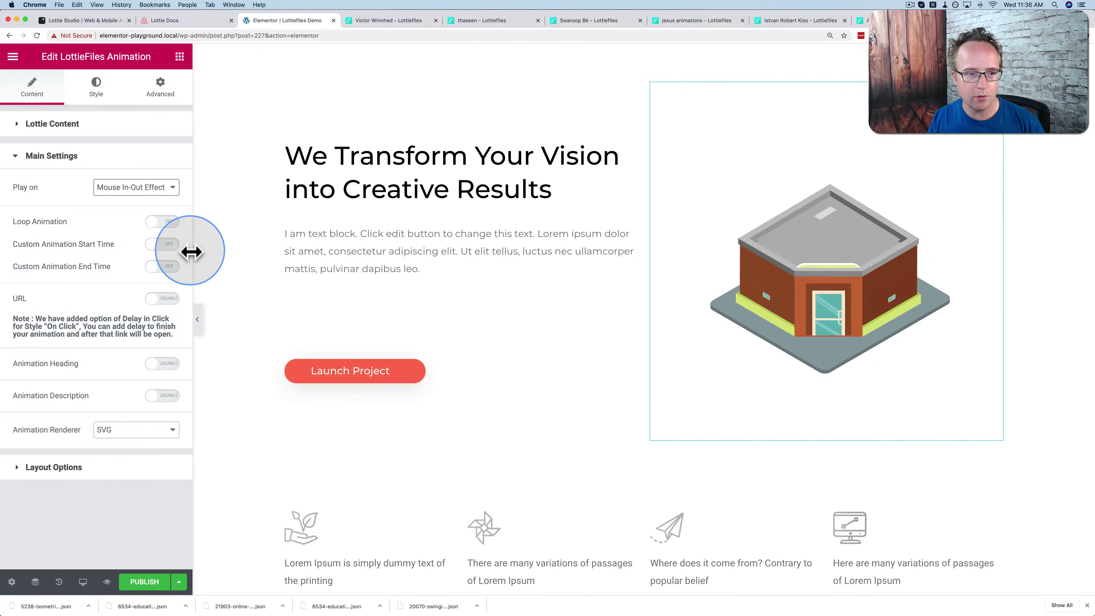
Set Play on to Scroll Parallax and scroll the page up and down to test it.
{"action": "left_click", "coordinate": [160, 188]}
{"action": "left_click", "coordinate": [132, 199]}
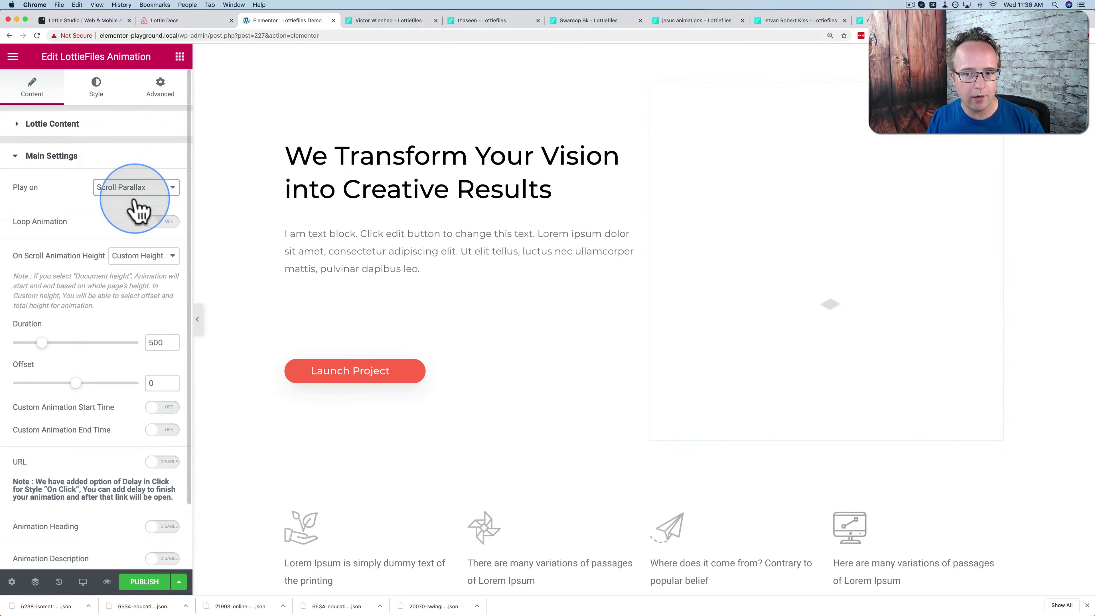
{"action": "scroll", "coordinate": [544, 229], "scroll_direction": "down", "scroll_amount": 5}
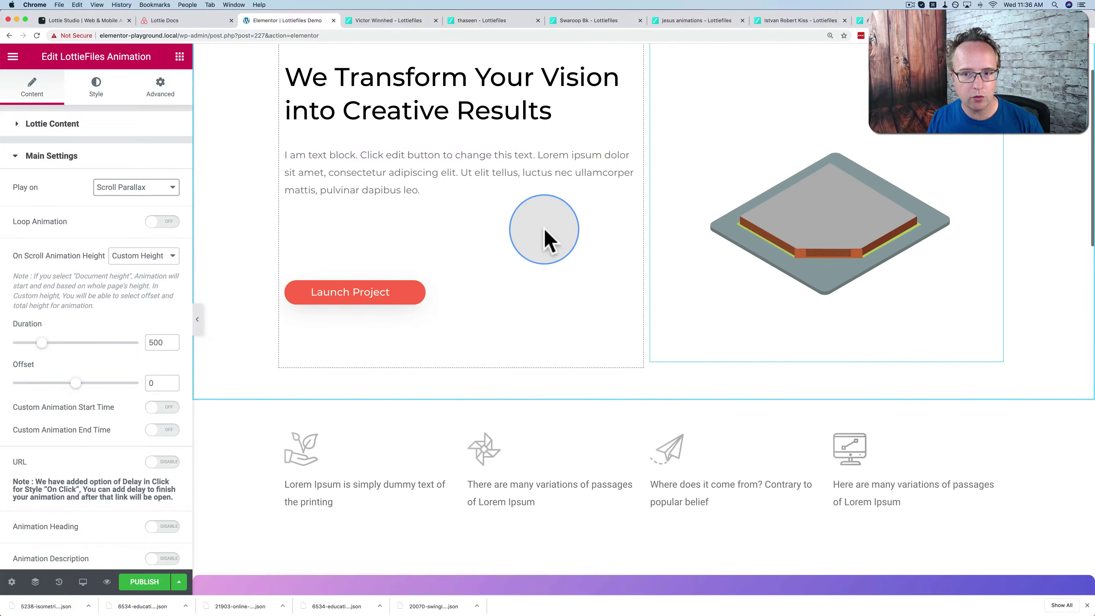
{"action": "scroll", "coordinate": [545, 232], "scroll_direction": "up", "scroll_amount": 3}
{"action": "scroll", "coordinate": [545, 239], "scroll_direction": "up", "scroll_amount": 2}
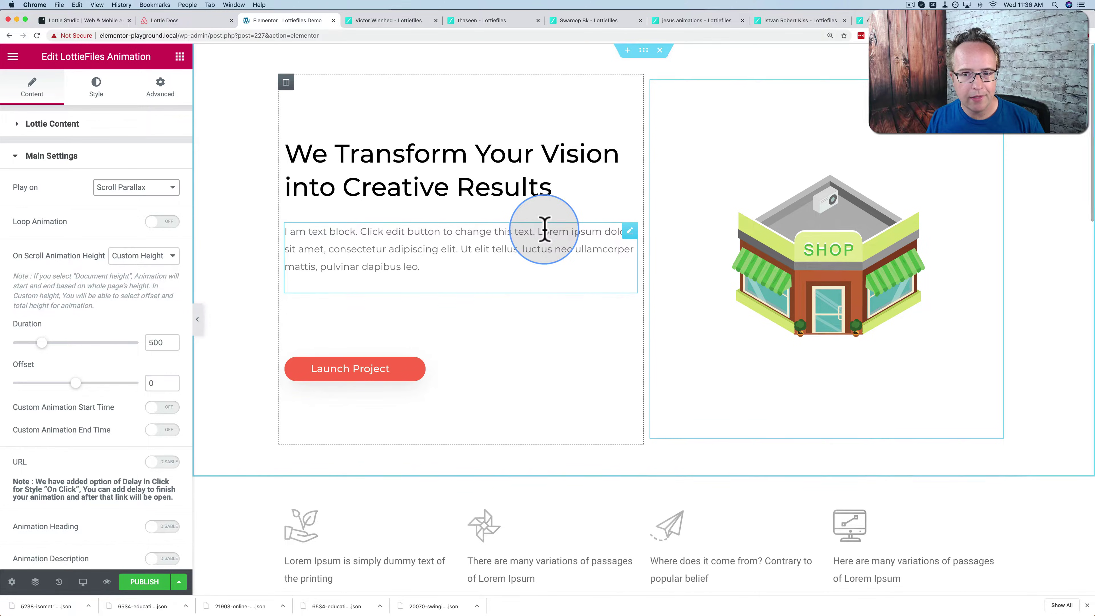
{"action": "scroll", "coordinate": [545, 240], "scroll_direction": "down", "scroll_amount": 3}
{"action": "scroll", "coordinate": [544, 233], "scroll_direction": "down", "scroll_amount": 5}
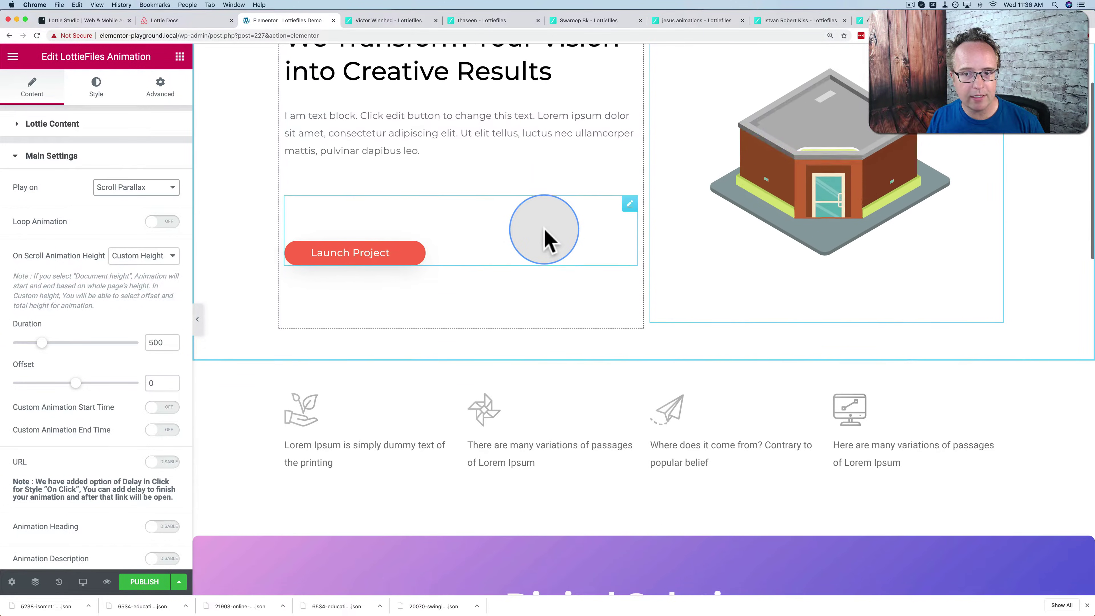
{"action": "scroll", "coordinate": [545, 233], "scroll_direction": "up", "scroll_amount": 3}
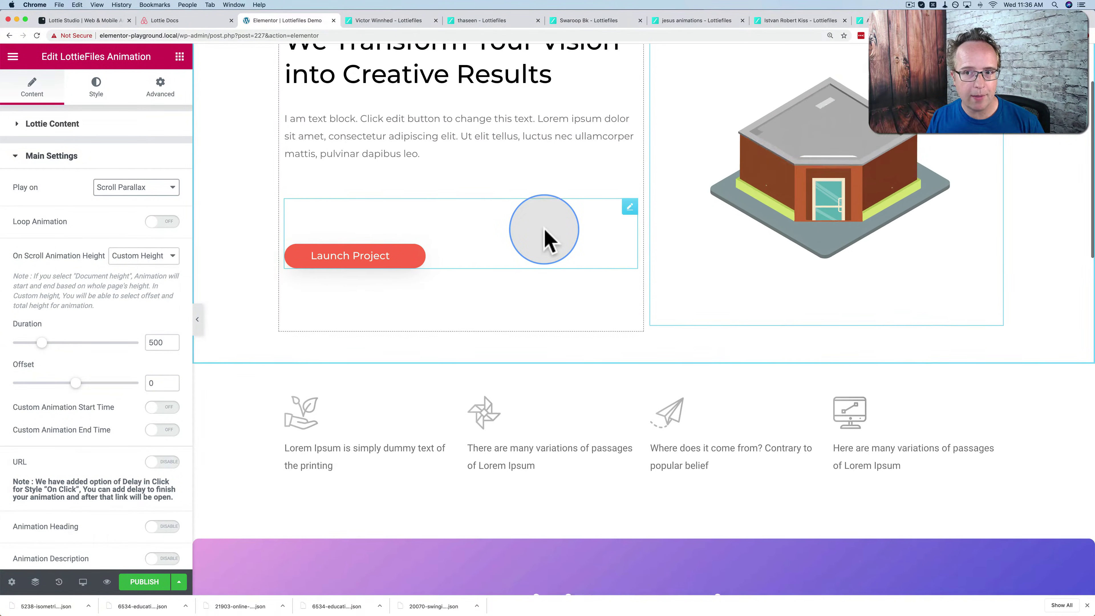
{"action": "scroll", "coordinate": [545, 233], "scroll_direction": "down", "scroll_amount": 2}
{"action": "scroll", "coordinate": [545, 233], "scroll_direction": "up", "scroll_amount": 4}
{"action": "scroll", "coordinate": [544, 240], "scroll_direction": "down", "scroll_amount": 2}
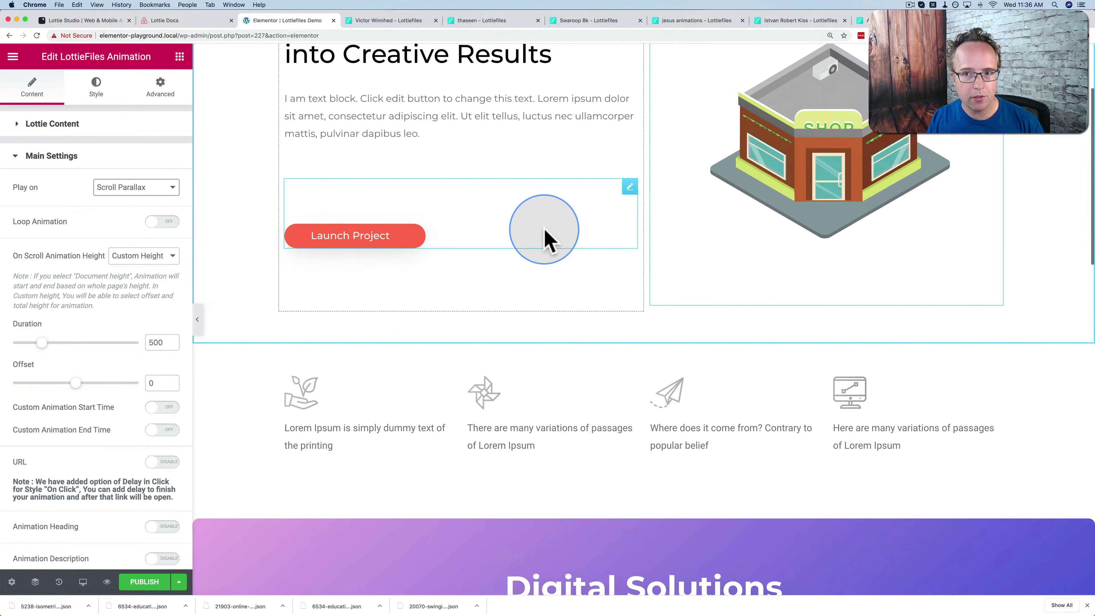
{"action": "scroll", "coordinate": [544, 240], "scroll_direction": "up", "scroll_amount": 3}
{"action": "scroll", "coordinate": [545, 239], "scroll_direction": "down", "scroll_amount": 1}
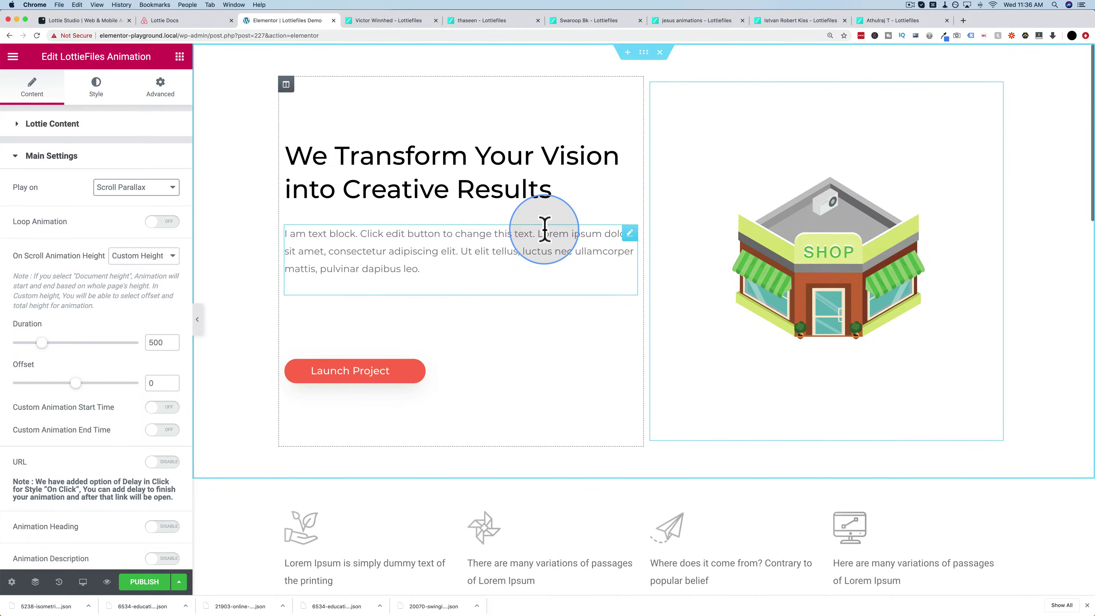
Switch Play on to View Port Based and scroll to check the playback.
{"action": "left_click", "coordinate": [160, 189]}
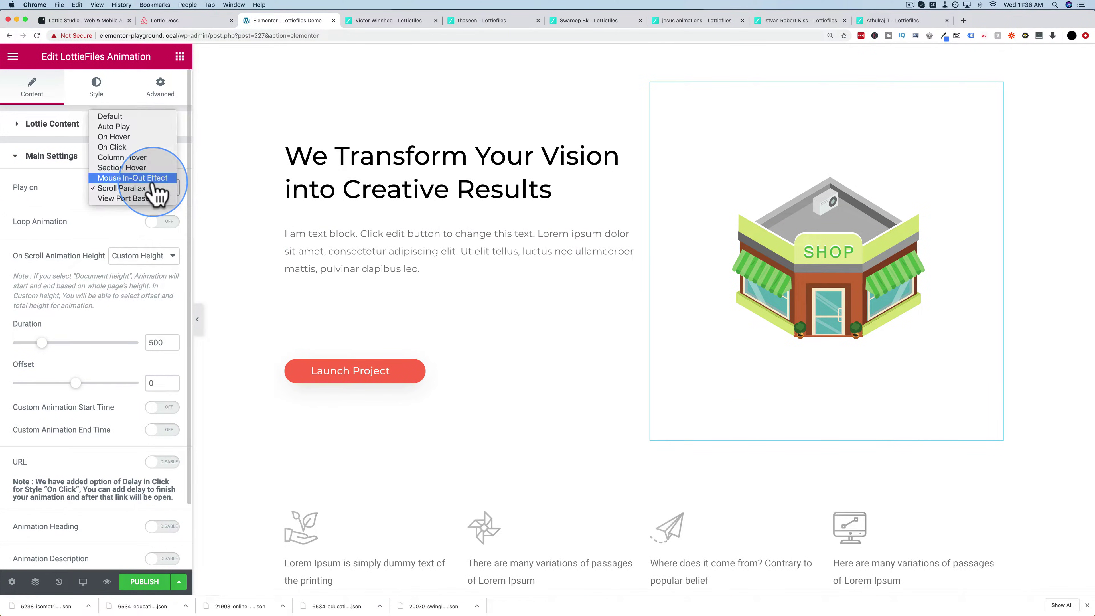
{"action": "left_click", "coordinate": [129, 199]}
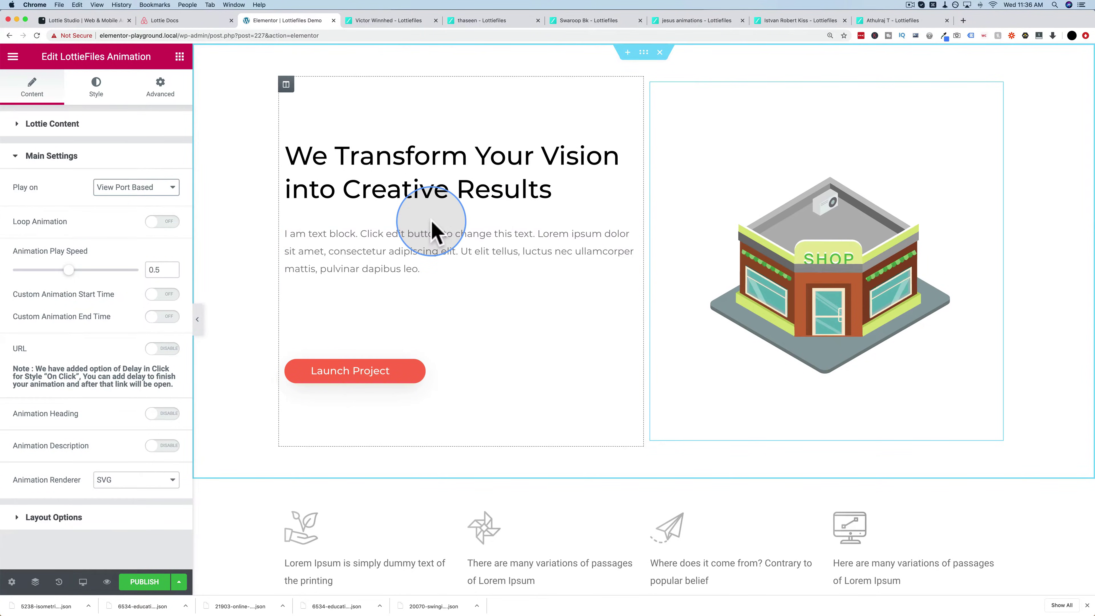
{"action": "scroll", "coordinate": [431, 226], "scroll_direction": "down", "scroll_amount": 5}
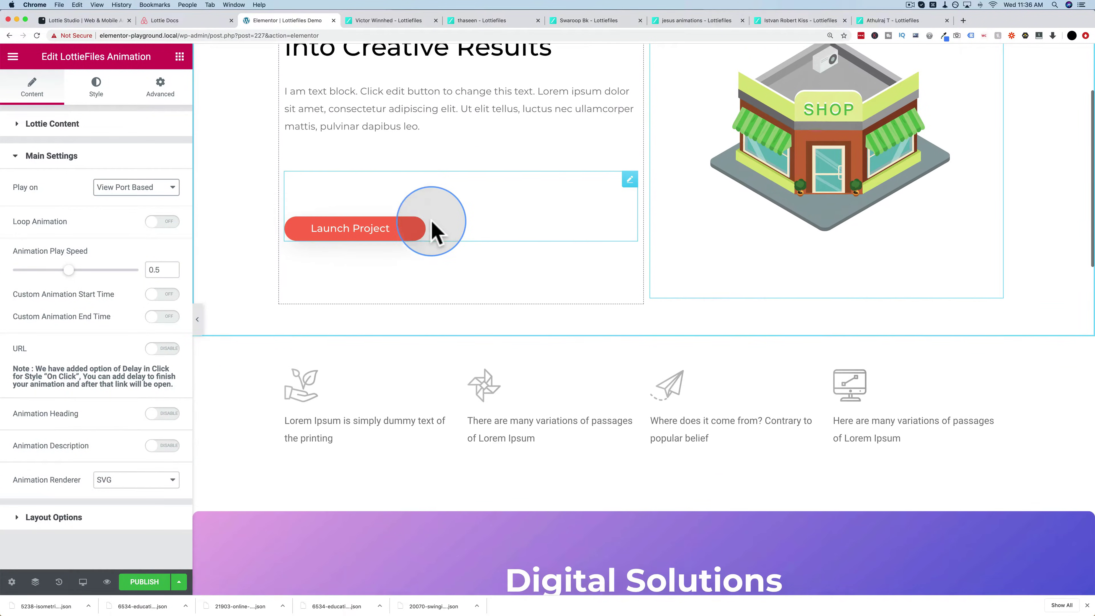
{"action": "scroll", "coordinate": [431, 227], "scroll_direction": "up", "scroll_amount": 5}
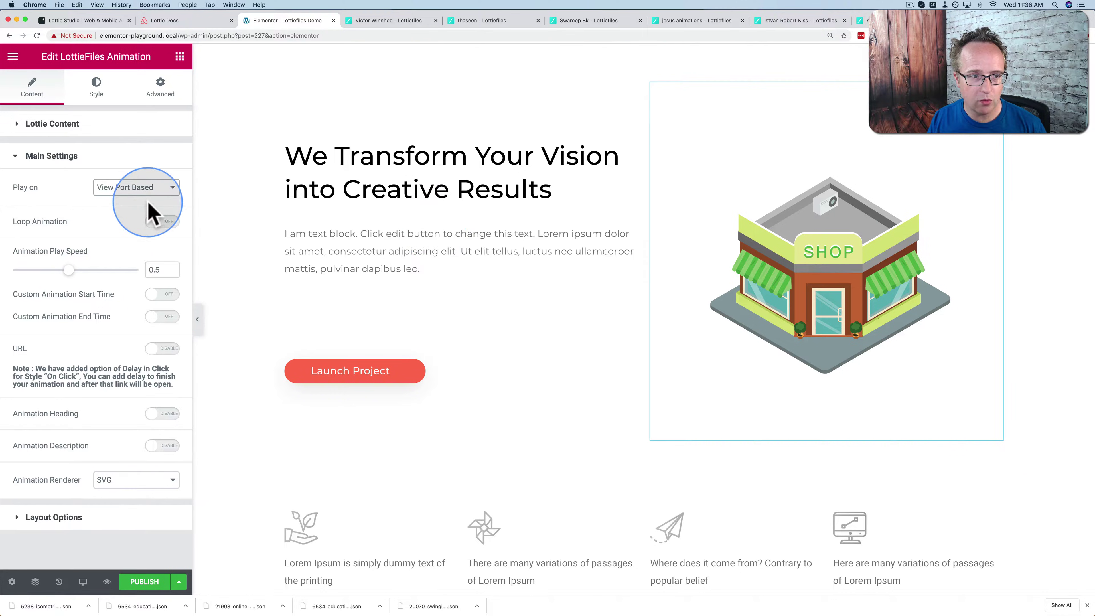
{"action": "left_click", "coordinate": [149, 189]}
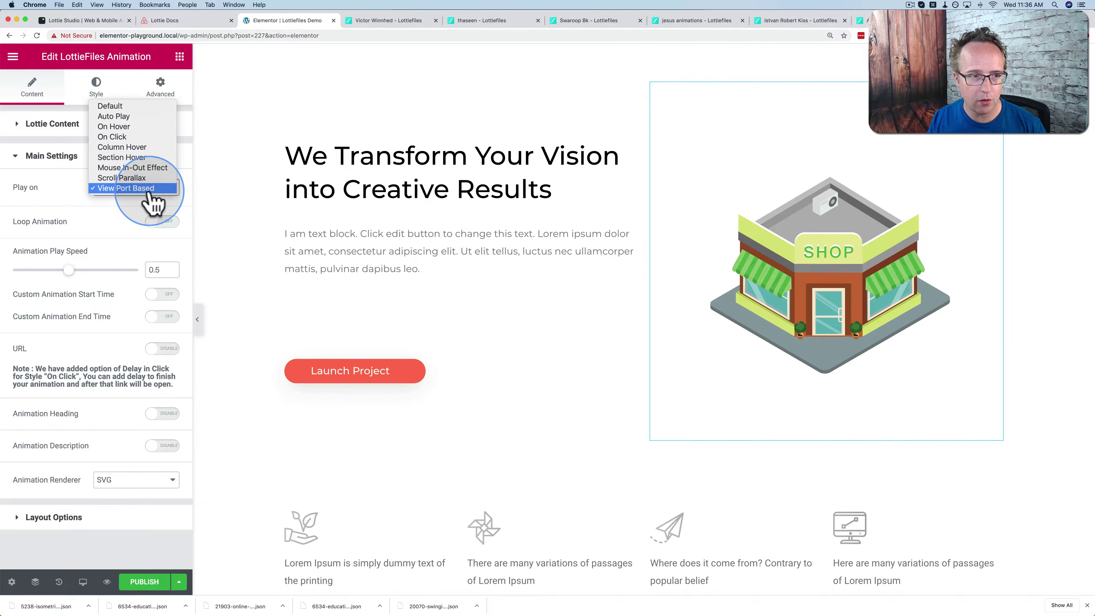
Set Play on to Auto Play, turn Loop Animation on, and try the play speed slider.
{"action": "left_click", "coordinate": [113, 117]}
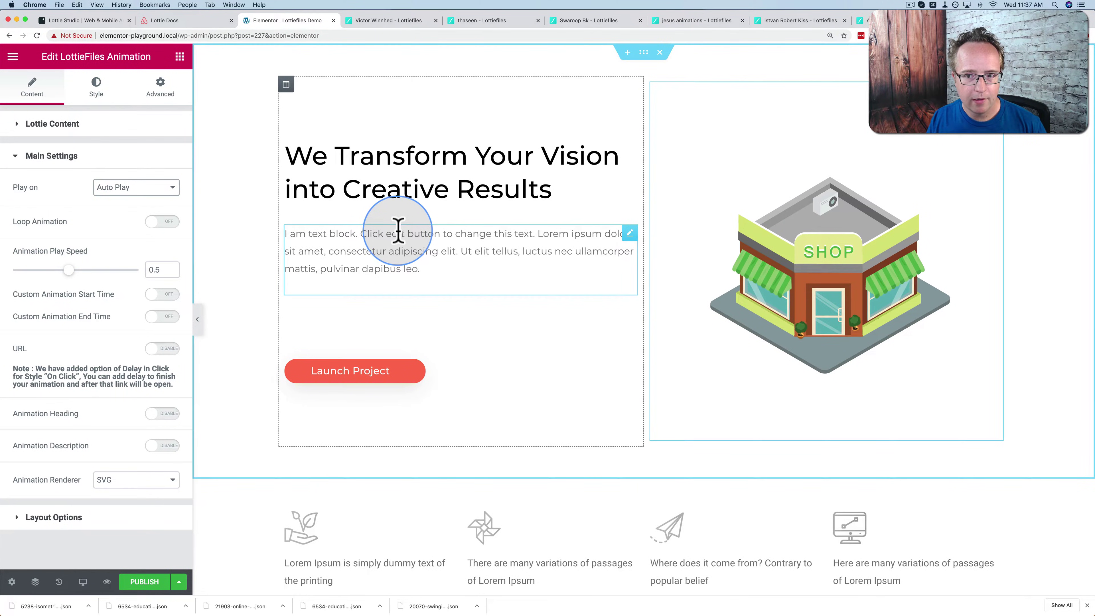
{"action": "left_click", "coordinate": [161, 222]}
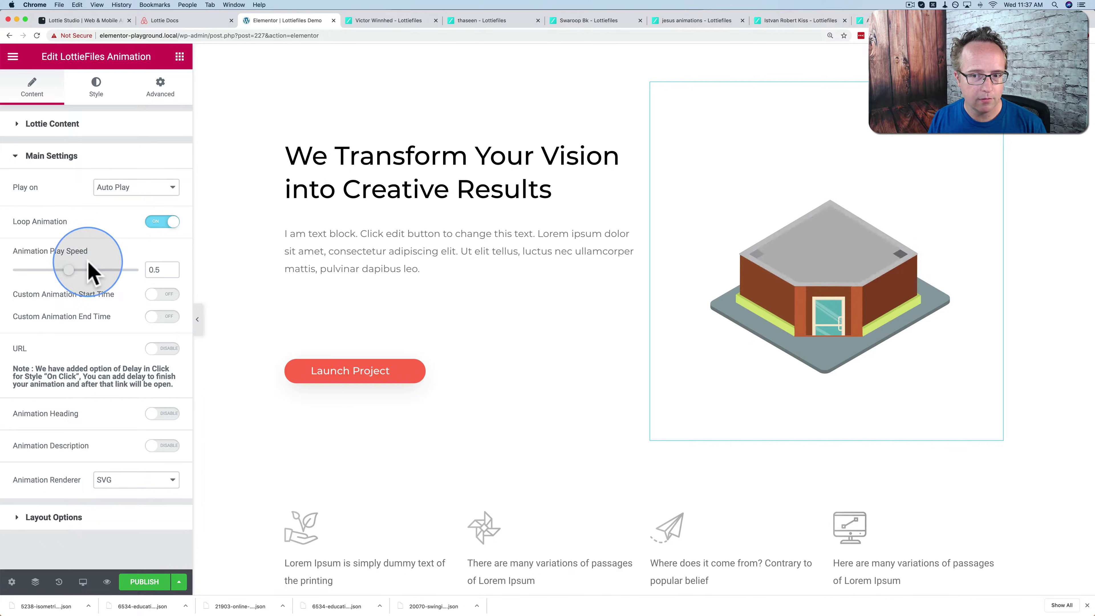
{"action": "mouse_move", "coordinate": [70, 271]}
{"action": "left_mouse_down"}
{"action": "mouse_move", "coordinate": [147, 270]}
{"action": "mouse_move", "coordinate": [13, 271]}
{"action": "mouse_move", "coordinate": [70, 281]}
{"action": "left_mouse_up"}
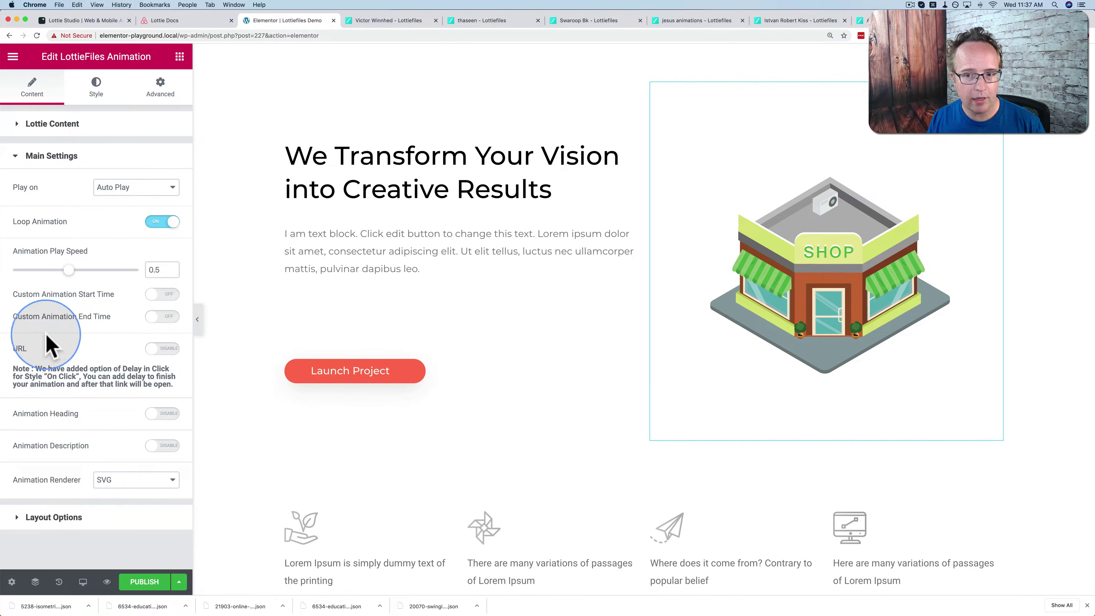
Enable the animation's URL link and paste the site's own address into it.
{"action": "left_click", "coordinate": [162, 348]}
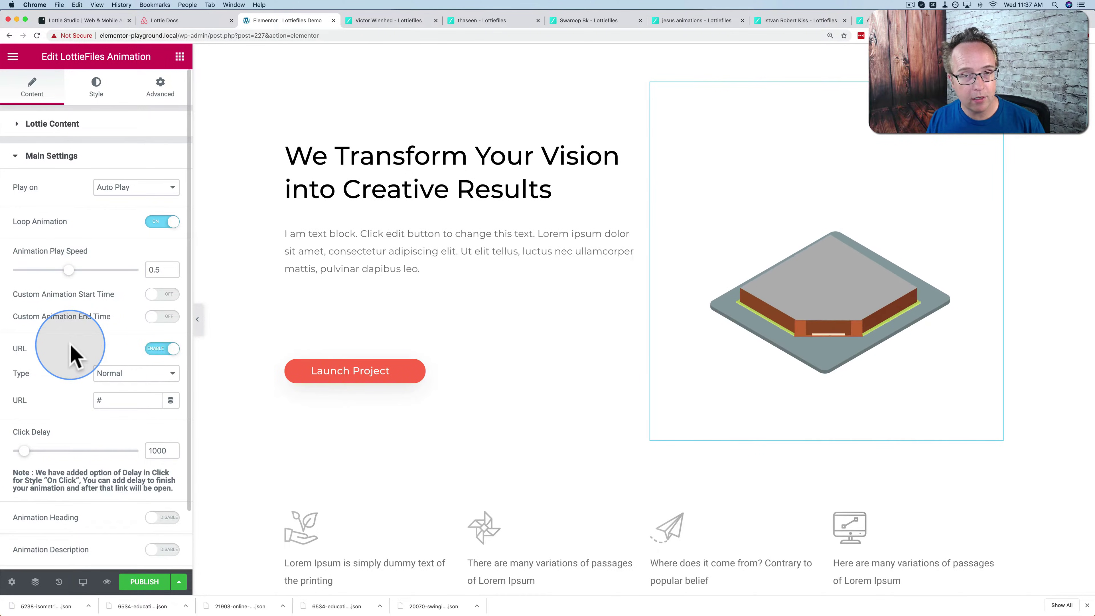
{"action": "scroll", "coordinate": [71, 356], "scroll_direction": "down", "scroll_amount": 3}
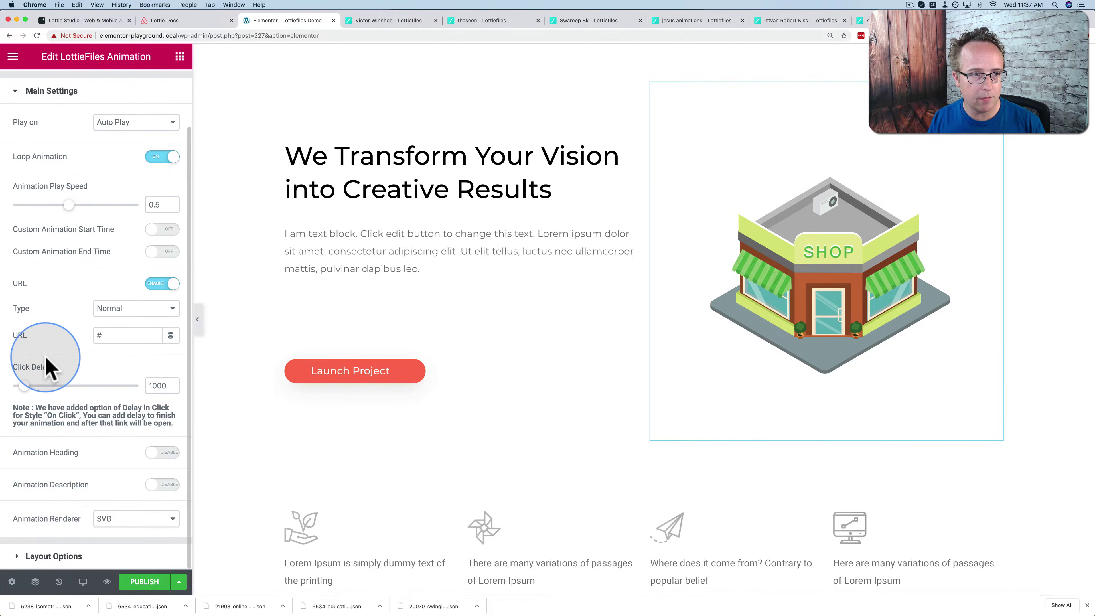
{"action": "double_click", "coordinate": [99, 336]}
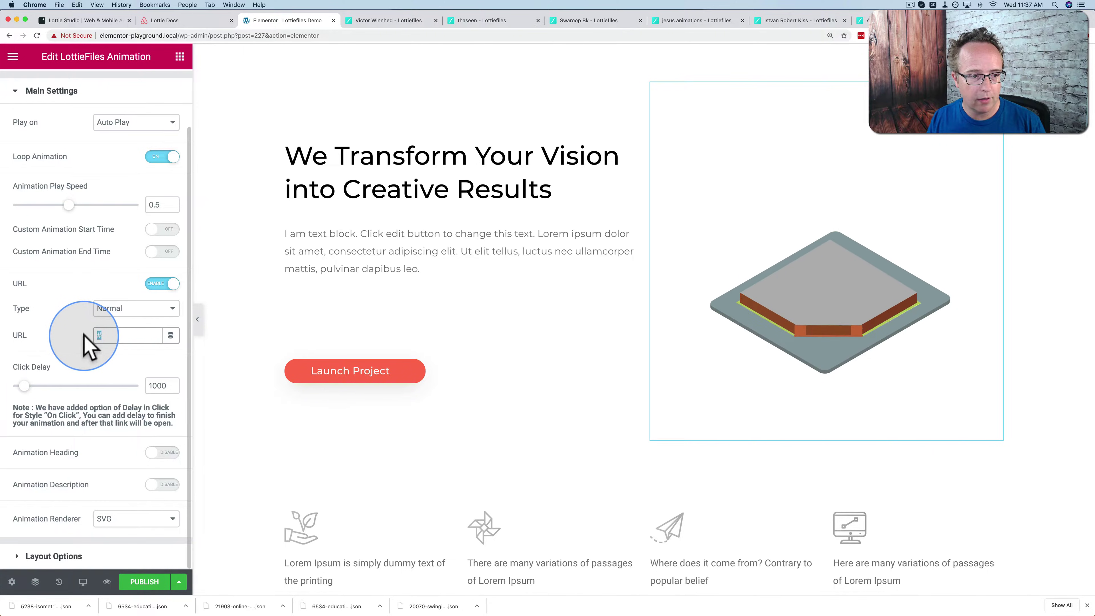
{"action": "key", "text": "super+c"}
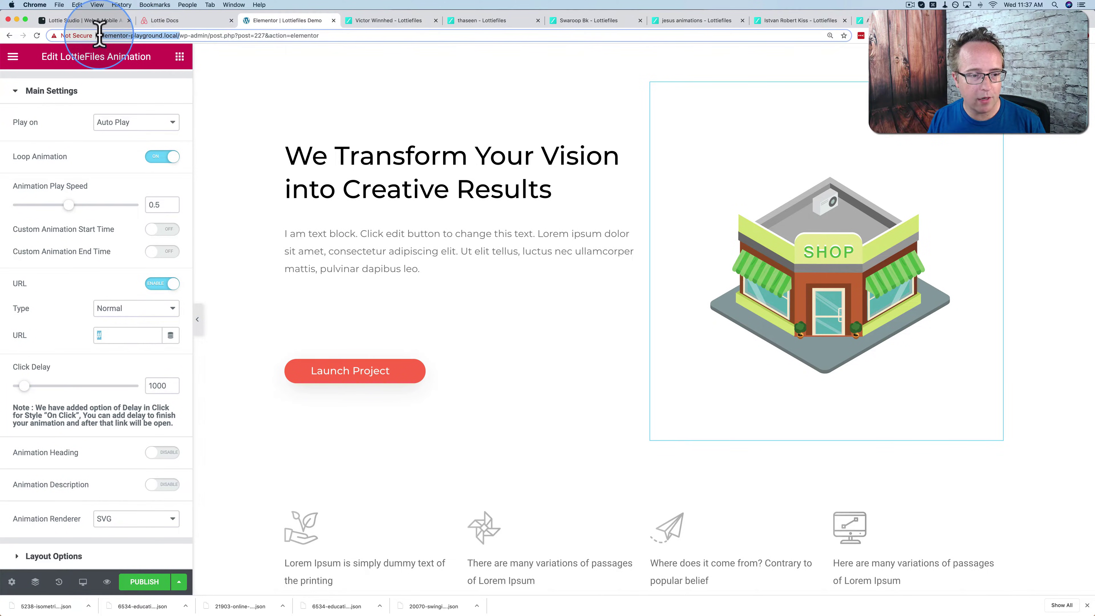
{"action": "left_click", "coordinate": [126, 335]}
{"action": "key", "text": "super+v"}
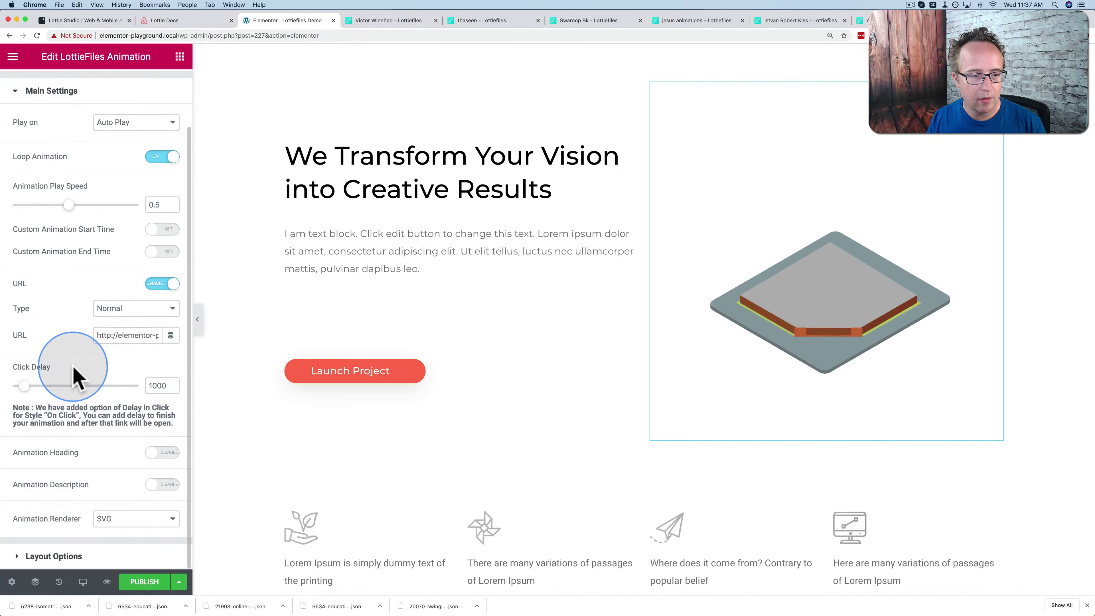
Try Click Delay values of 900 and 1000, then bring up the Isometric shop page on LottieFiles.
{"action": "left_click", "coordinate": [172, 388]}
{"action": "left_click", "coordinate": [171, 384]}
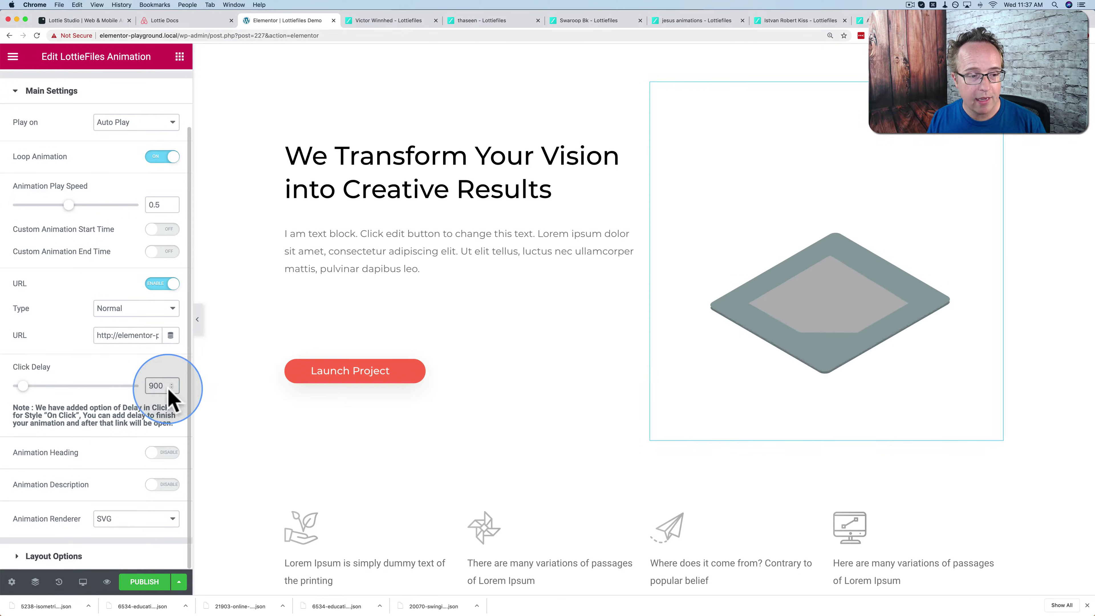
{"action": "left_click_drag", "start_coordinate": [167, 386], "coordinate": [136, 390]}
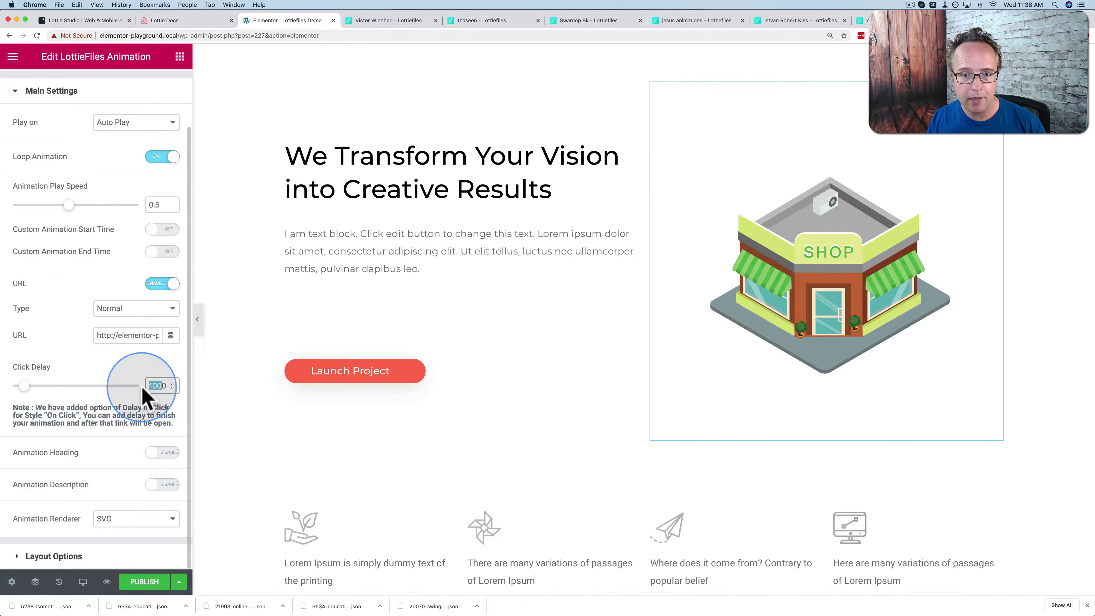
{"action": "left_click", "coordinate": [789, 21]}
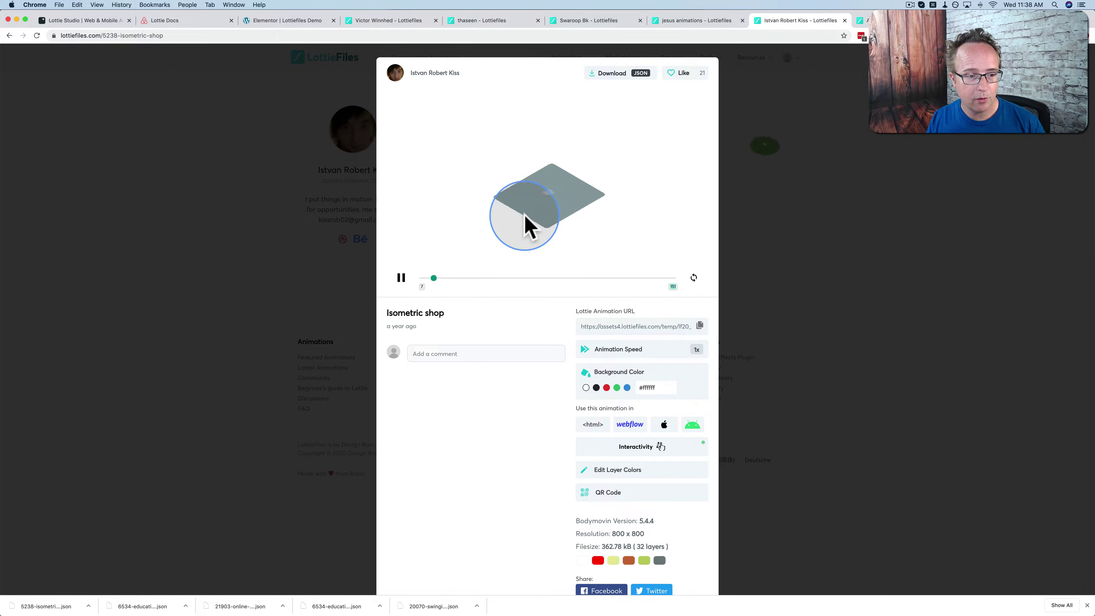
Pause the LottieFiles preview to read frame 83 and enter 83 as the Elementor Click Delay.
{"action": "left_click", "coordinate": [288, 23]}
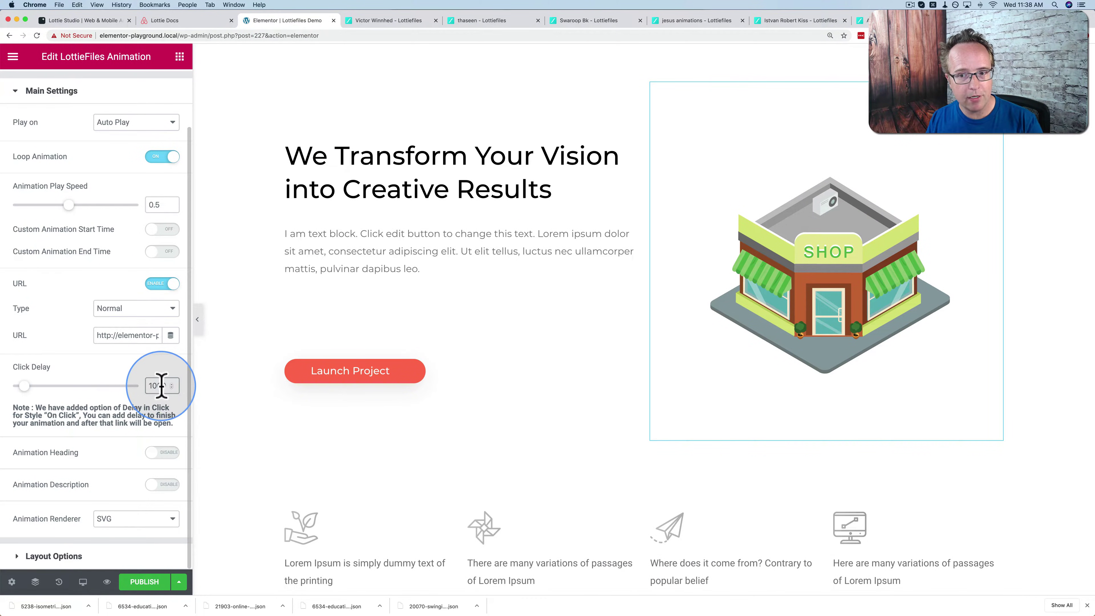
{"action": "type", "text": "10"}
{"action": "left_click", "coordinate": [153, 390]}
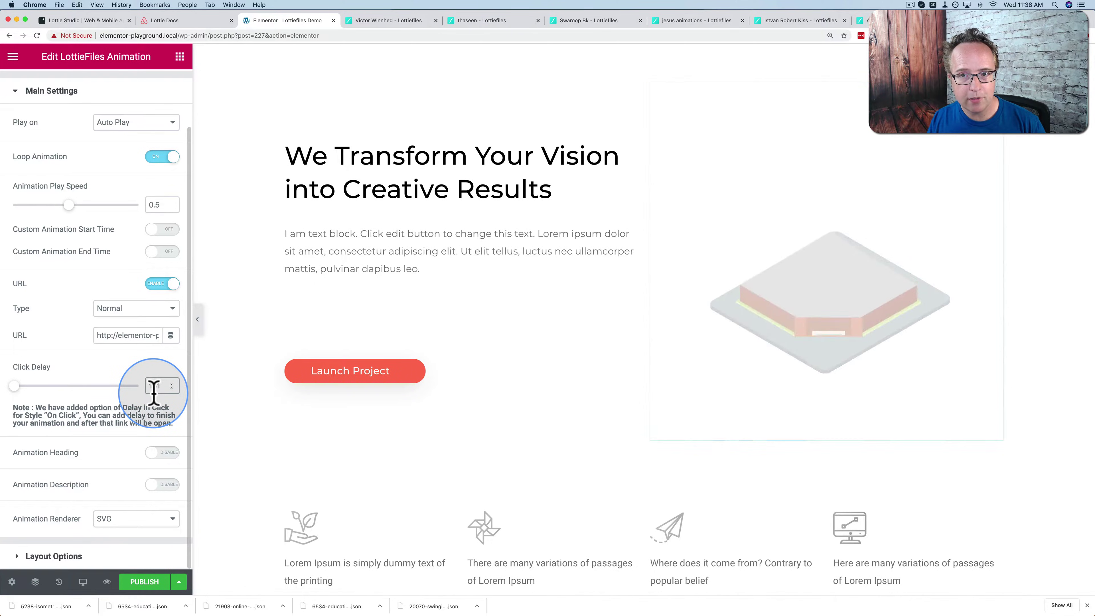
{"action": "type", "text": "51"}
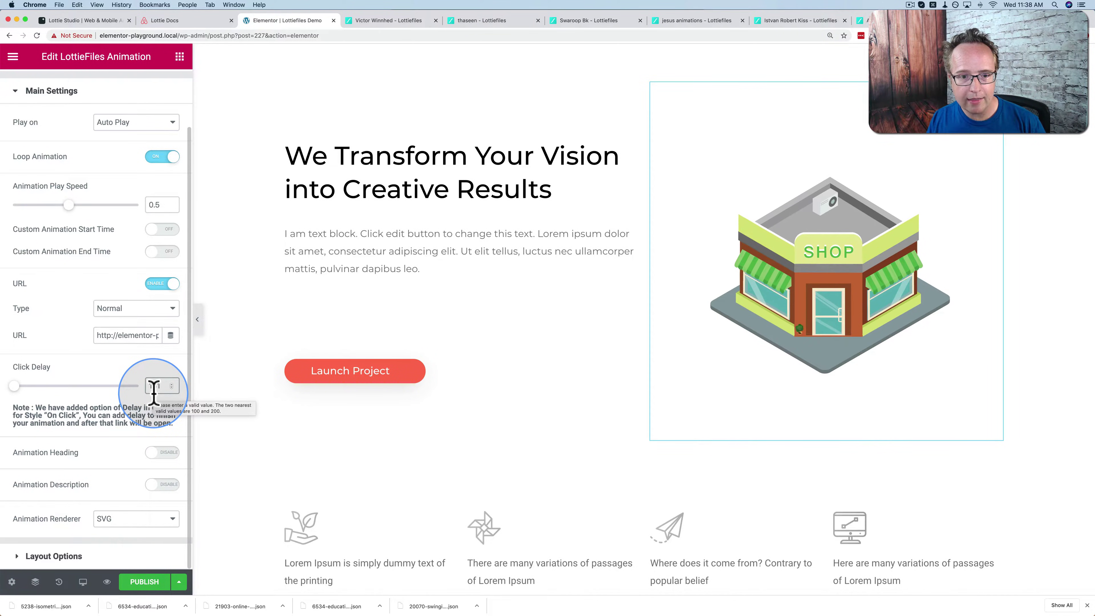
{"action": "left_click", "coordinate": [790, 22]}
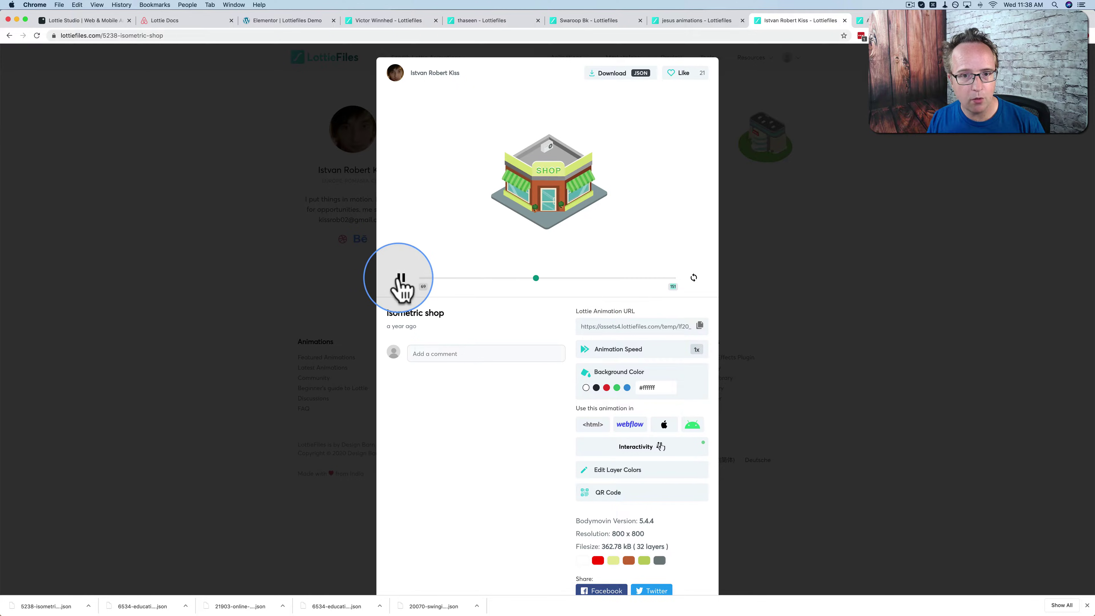
{"action": "left_click", "coordinate": [561, 189]}
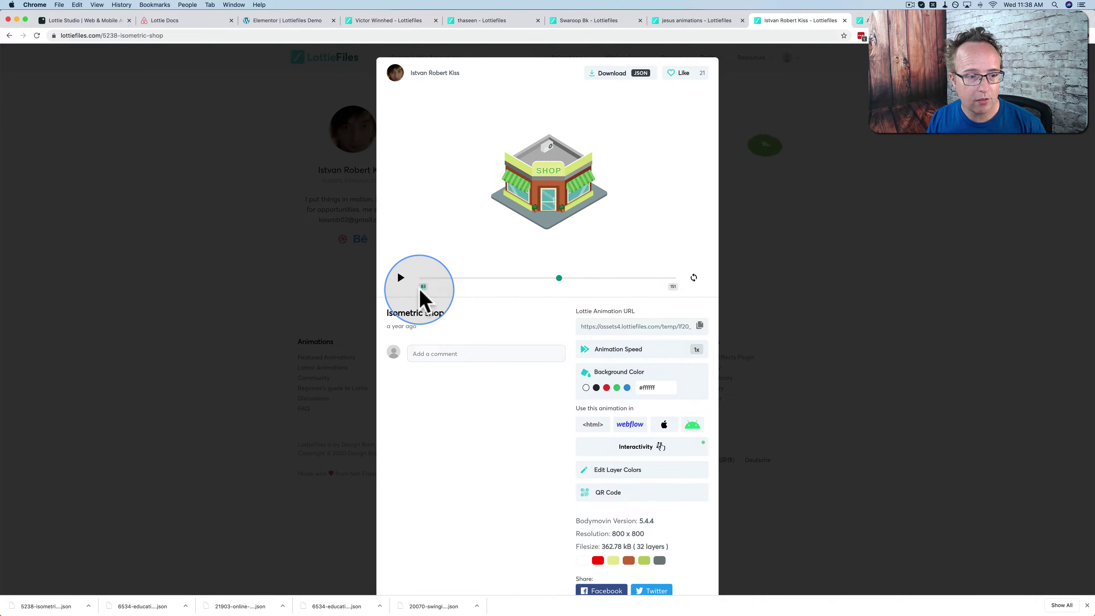
{"action": "key", "text": "super+3"}
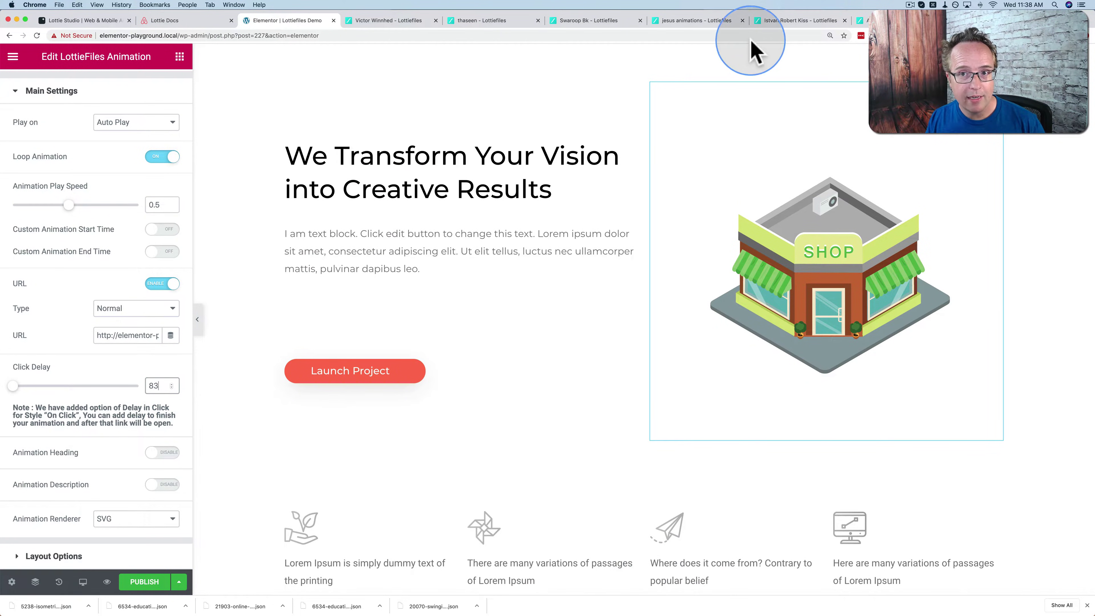
{"action": "left_click", "coordinate": [794, 21]}
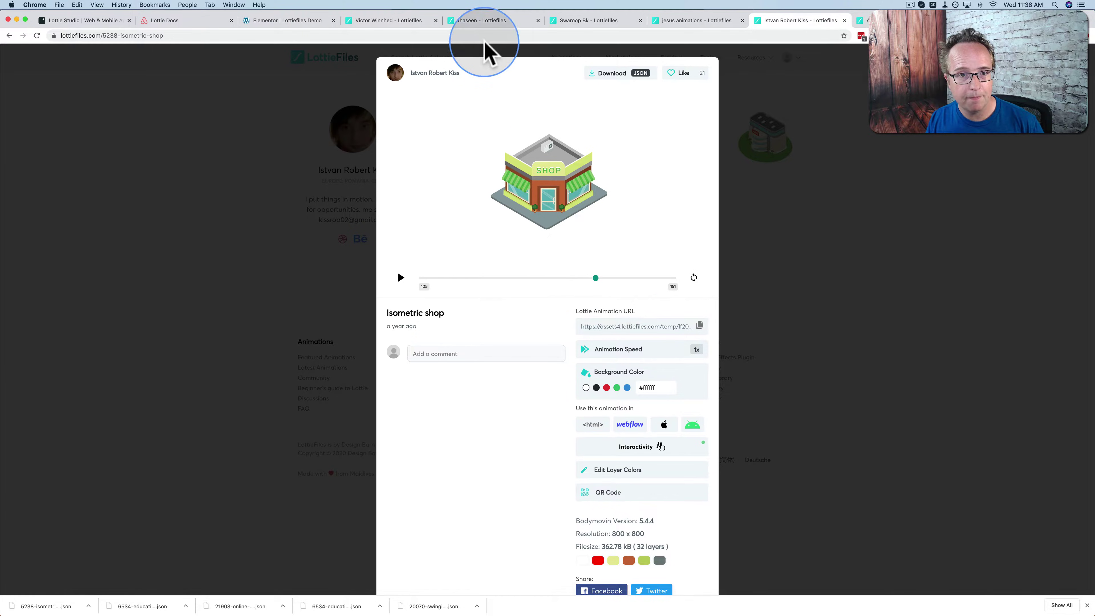
{"action": "left_click", "coordinate": [287, 20]}
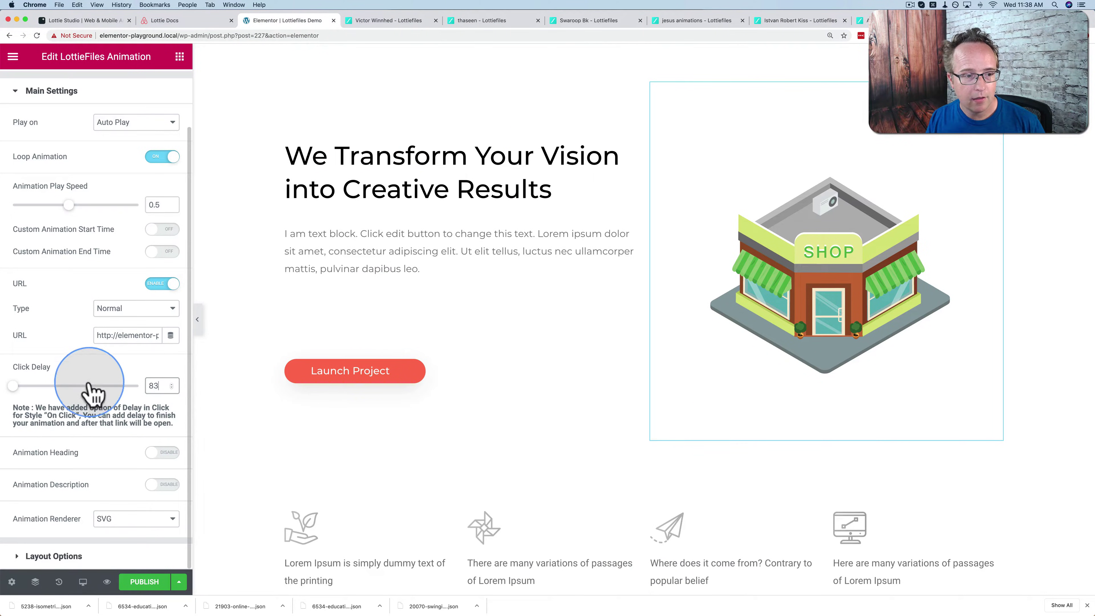
Disable the URL link, toggle Animation Heading and Description on then off, and keep the SVG renderer.
{"action": "left_click", "coordinate": [166, 284]}
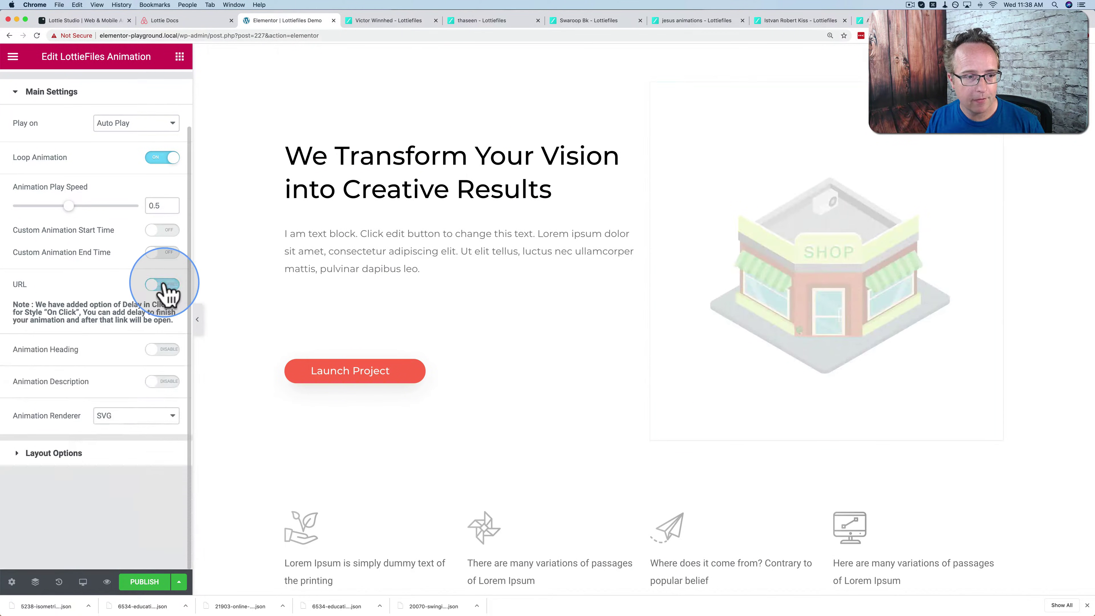
{"action": "left_click", "coordinate": [96, 413]}
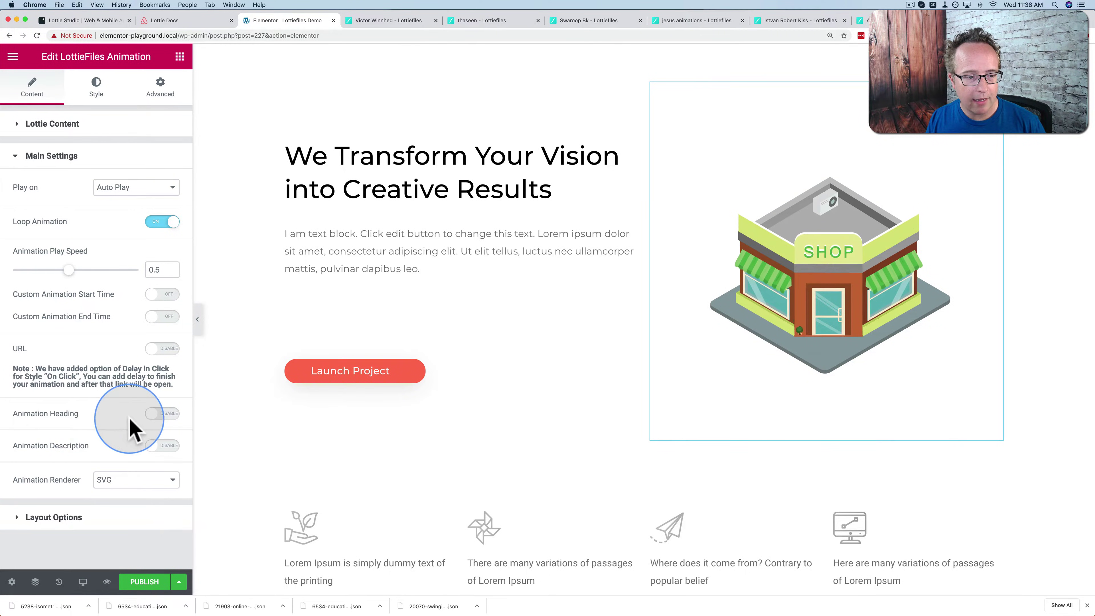
{"action": "left_click", "coordinate": [162, 414]}
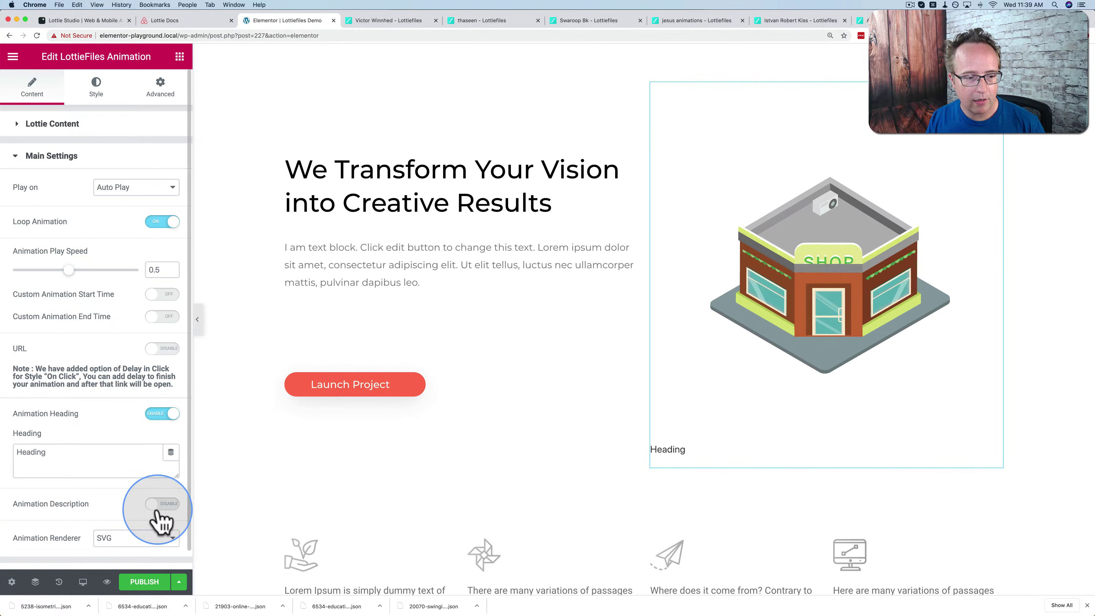
{"action": "left_click", "coordinate": [160, 504]}
{"action": "left_click", "coordinate": [161, 415]}
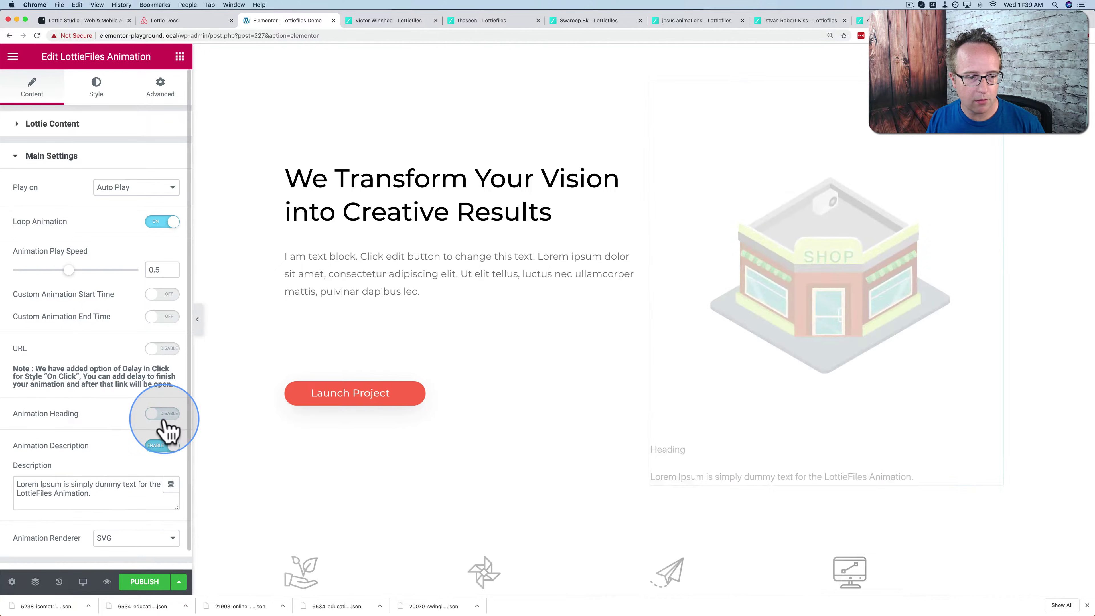
{"action": "left_click", "coordinate": [166, 446]}
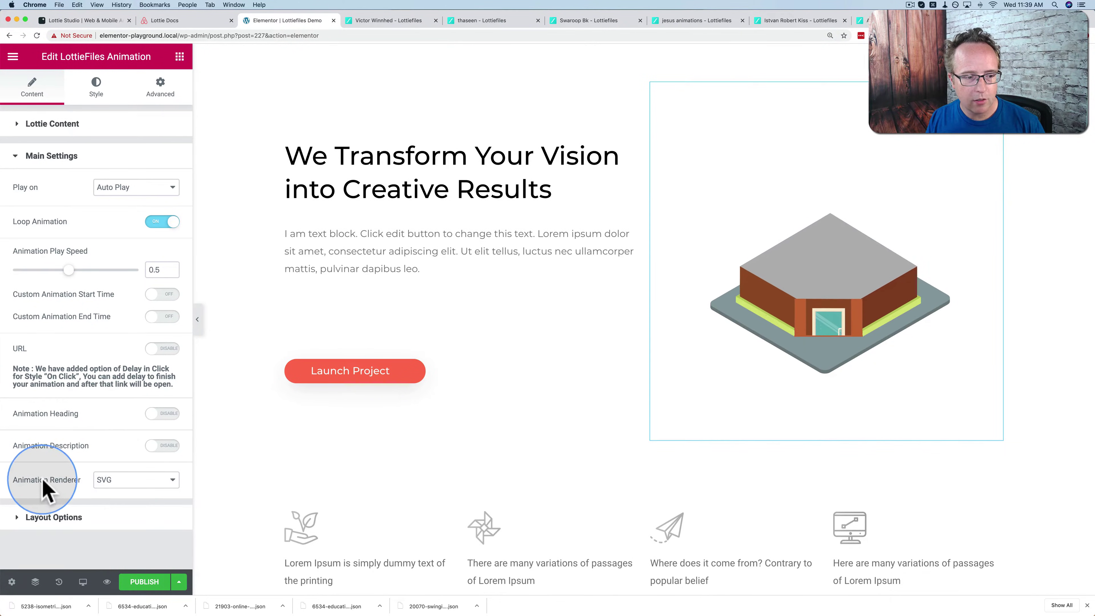
{"action": "left_click", "coordinate": [130, 480]}
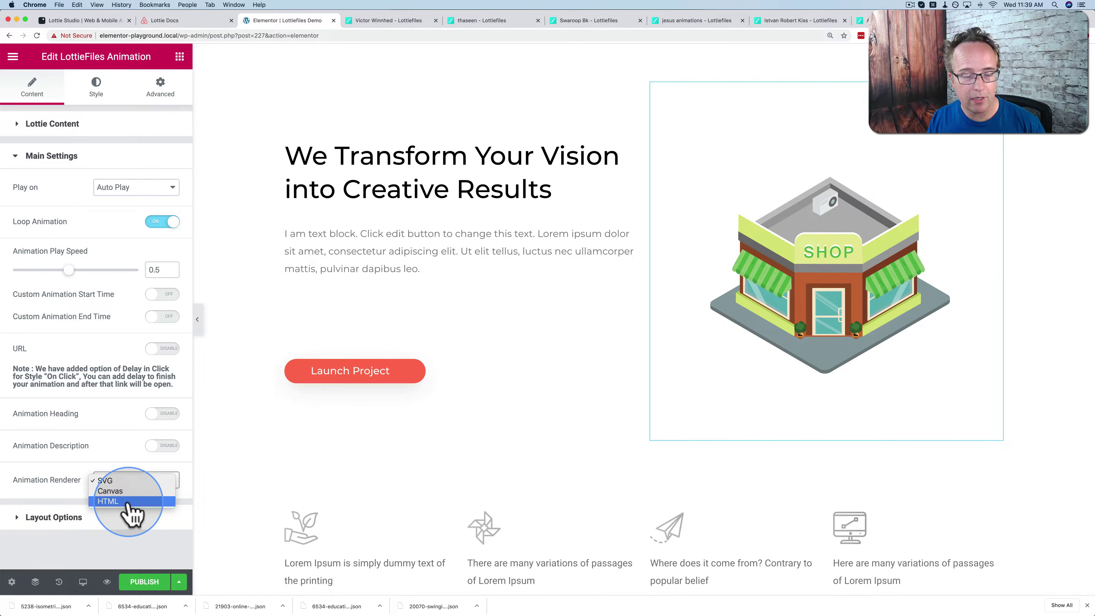
{"action": "left_click", "coordinate": [122, 479]}
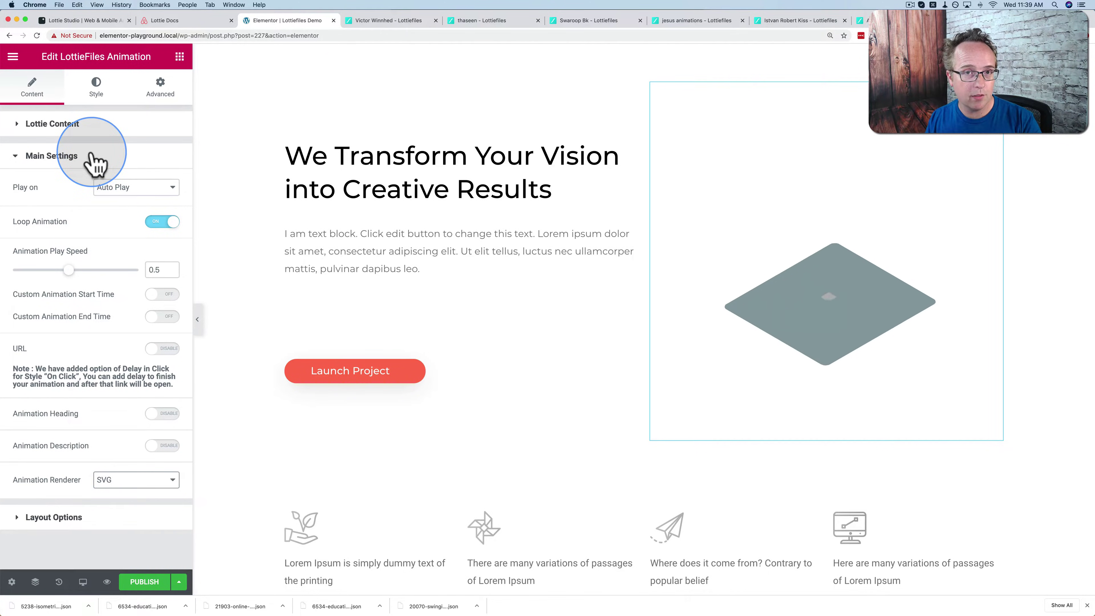
In Layout Options, set desktop Maximum Width 100 and Minimum Height 10.
{"action": "left_click", "coordinate": [81, 163]}
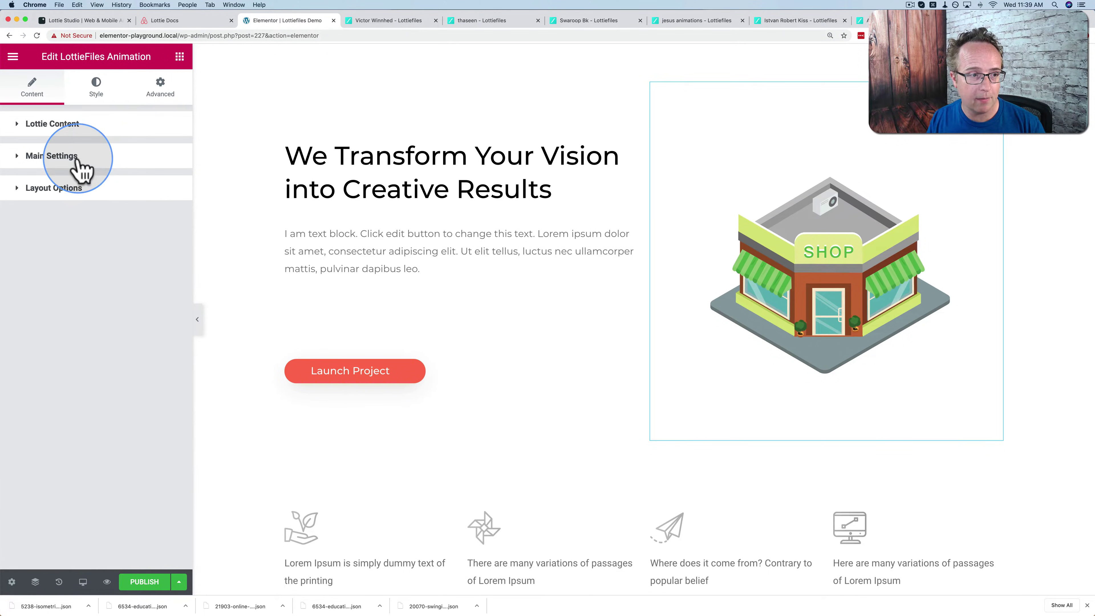
{"action": "left_click", "coordinate": [66, 195]}
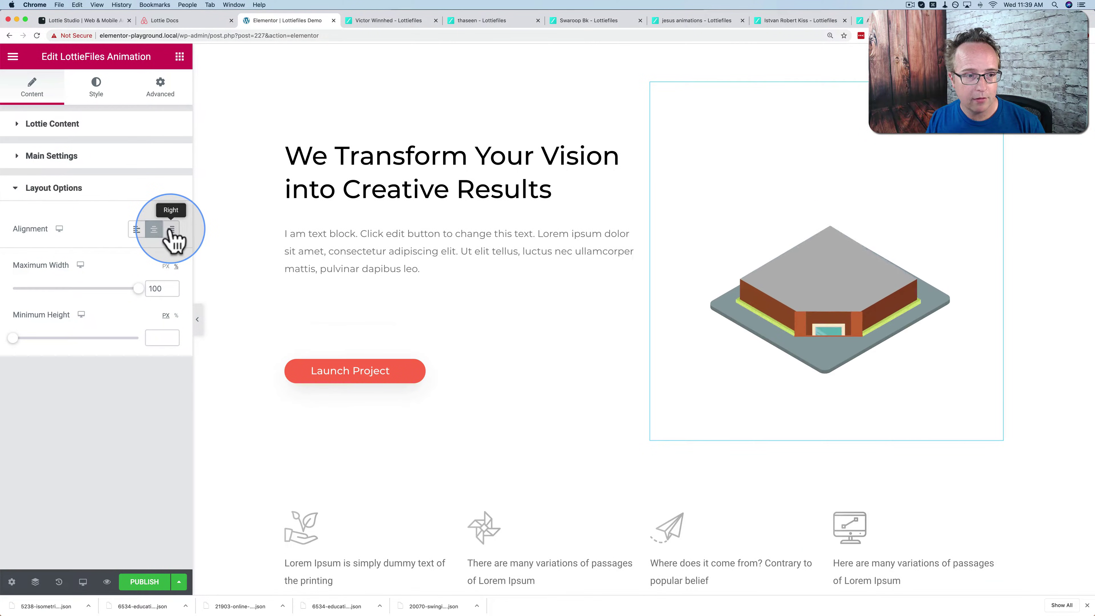
{"action": "left_click", "coordinate": [151, 236]}
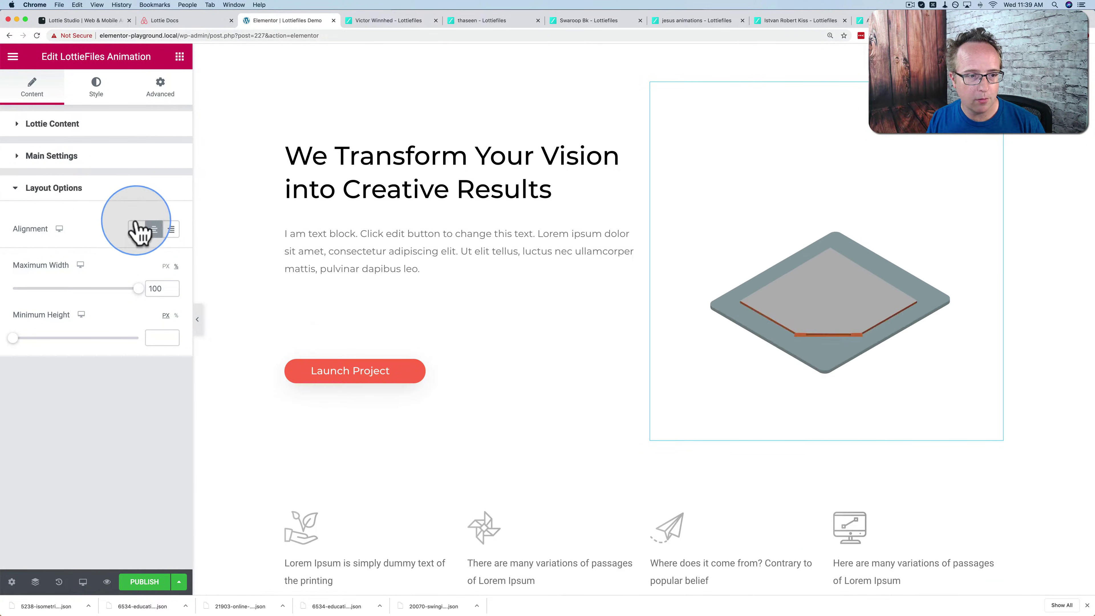
{"action": "mouse_move", "coordinate": [138, 291]}
{"action": "left_mouse_down"}
{"action": "mouse_move", "coordinate": [45, 293]}
{"action": "mouse_move", "coordinate": [135, 298]}
{"action": "left_mouse_up"}
{"action": "mouse_move", "coordinate": [13, 339]}
{"action": "left_mouse_down"}
{"action": "mouse_move", "coordinate": [105, 343]}
{"action": "mouse_move", "coordinate": [19, 341]}
{"action": "left_mouse_up"}
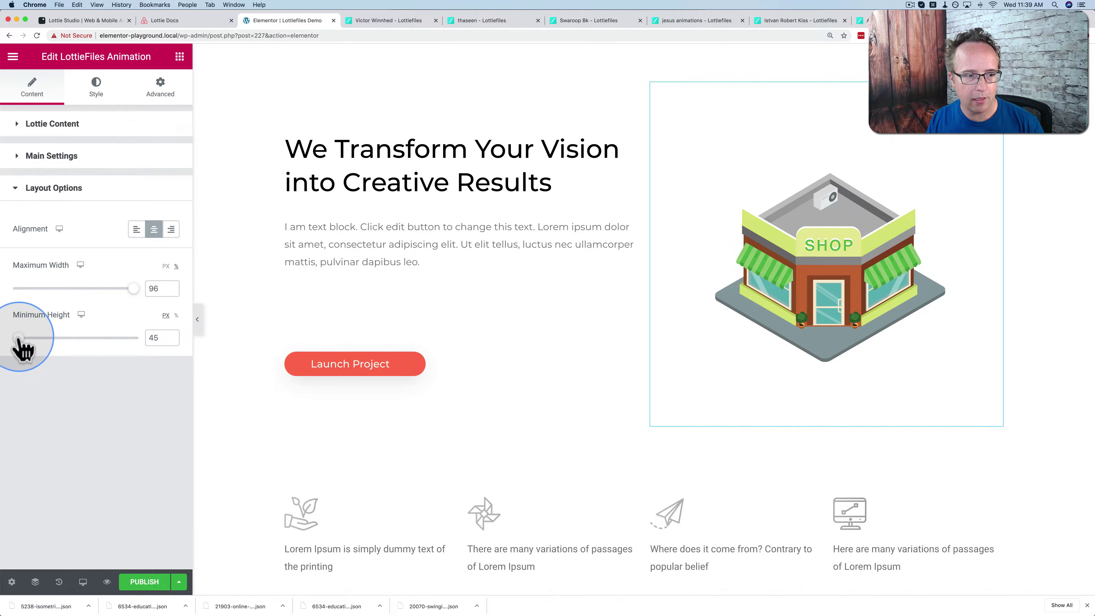
Set the animation width to 235 on tablet and 580 on mobile, then restore full desktop width.
{"action": "left_click", "coordinate": [82, 278]}
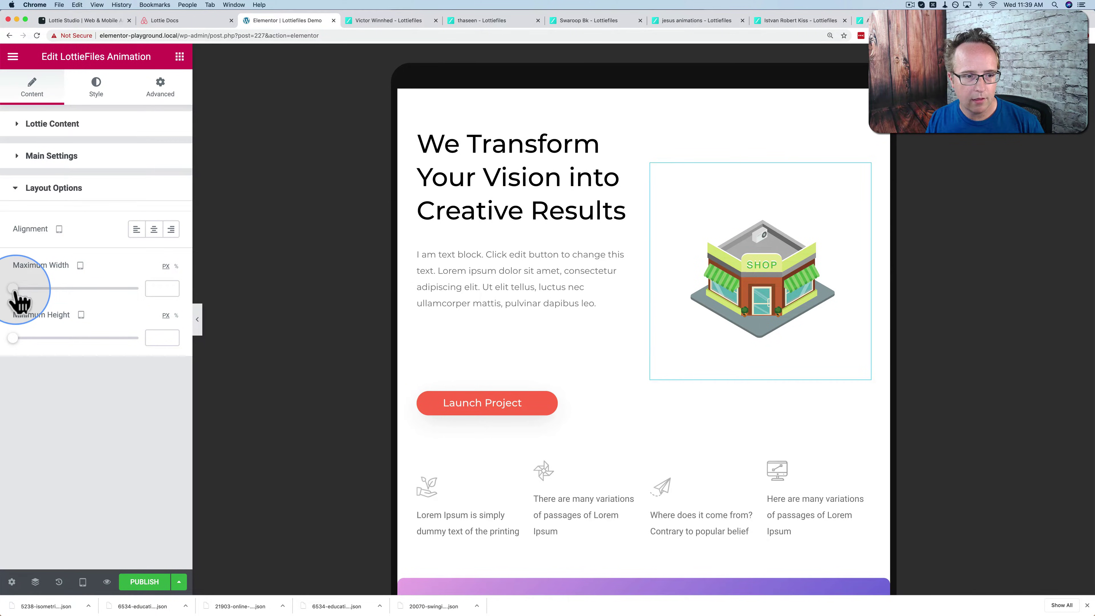
{"action": "left_click_drag", "start_coordinate": [16, 292], "coordinate": [43, 293]}
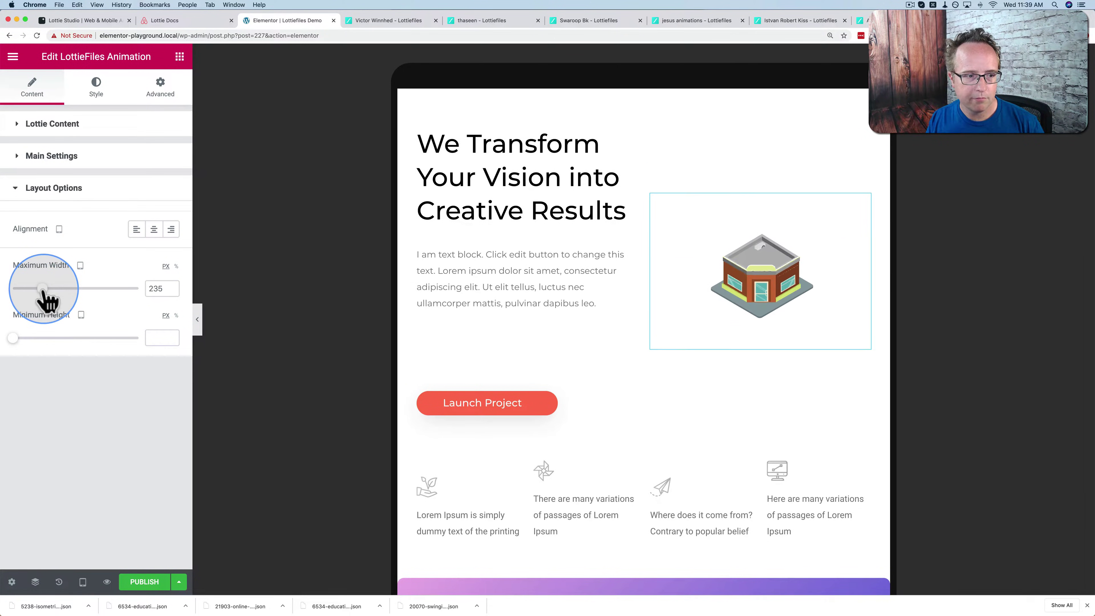
{"action": "left_click", "coordinate": [81, 278]}
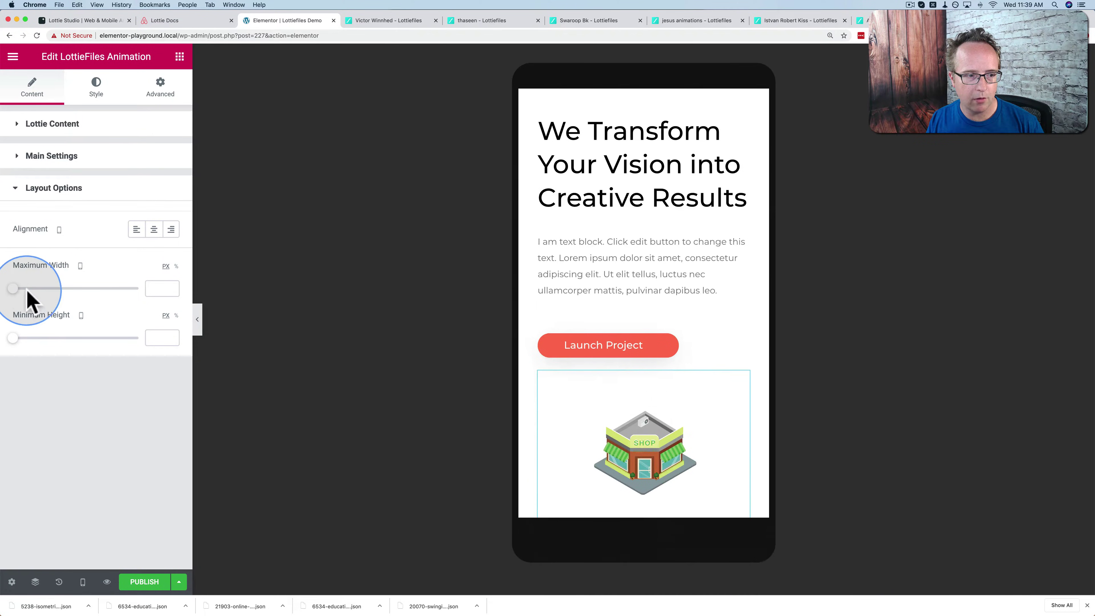
{"action": "left_click_drag", "start_coordinate": [15, 289], "coordinate": [72, 289]}
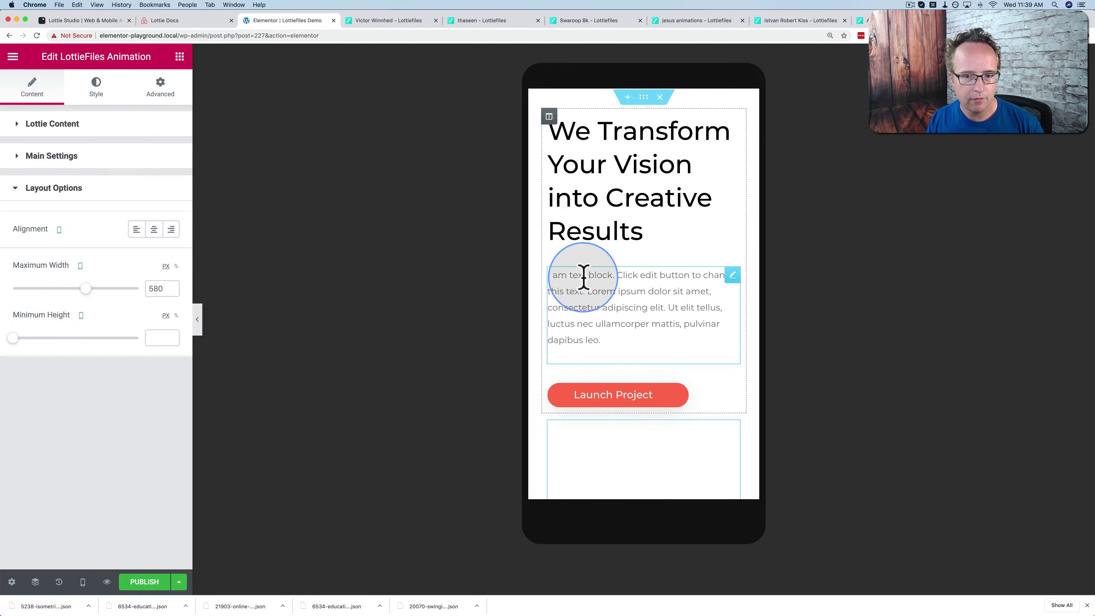
{"action": "scroll", "coordinate": [581, 280], "scroll_direction": "down", "scroll_amount": 4}
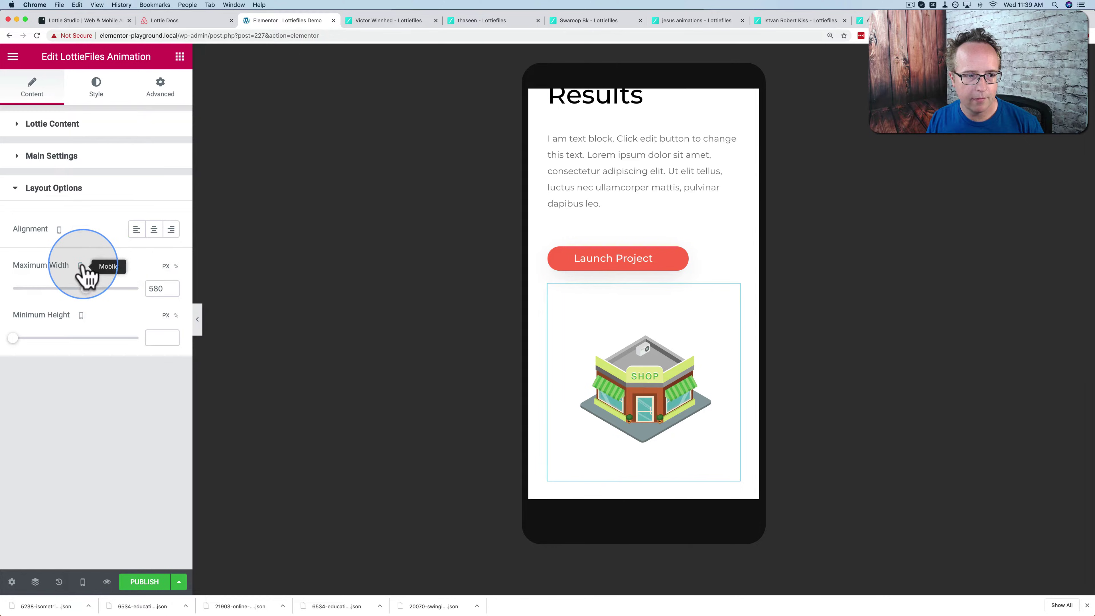
{"action": "left_click", "coordinate": [81, 233]}
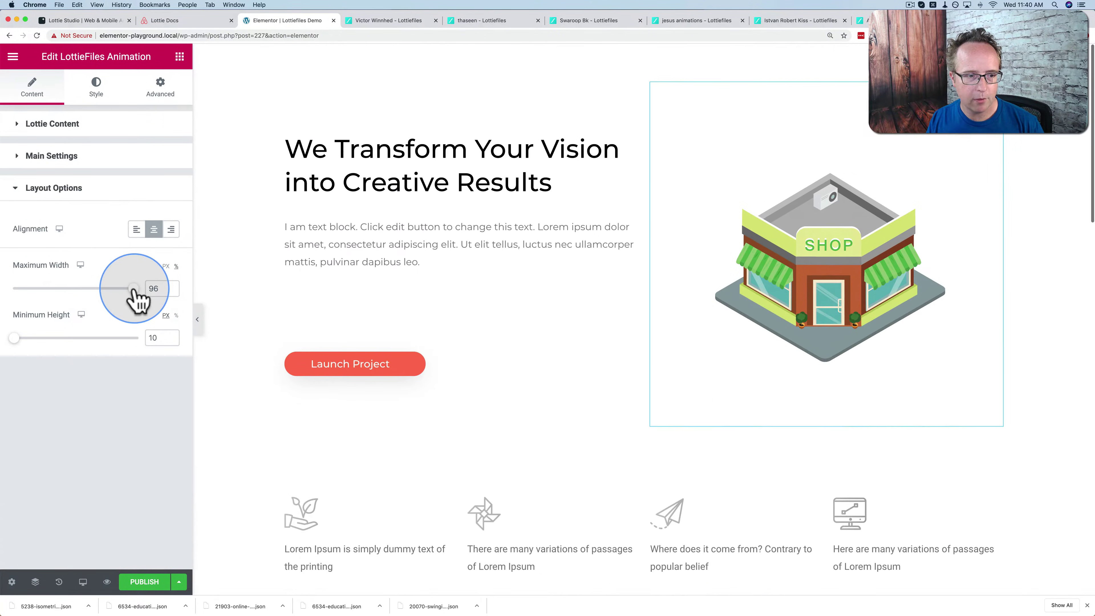
{"action": "left_click_drag", "start_coordinate": [135, 288], "coordinate": [174, 291]}
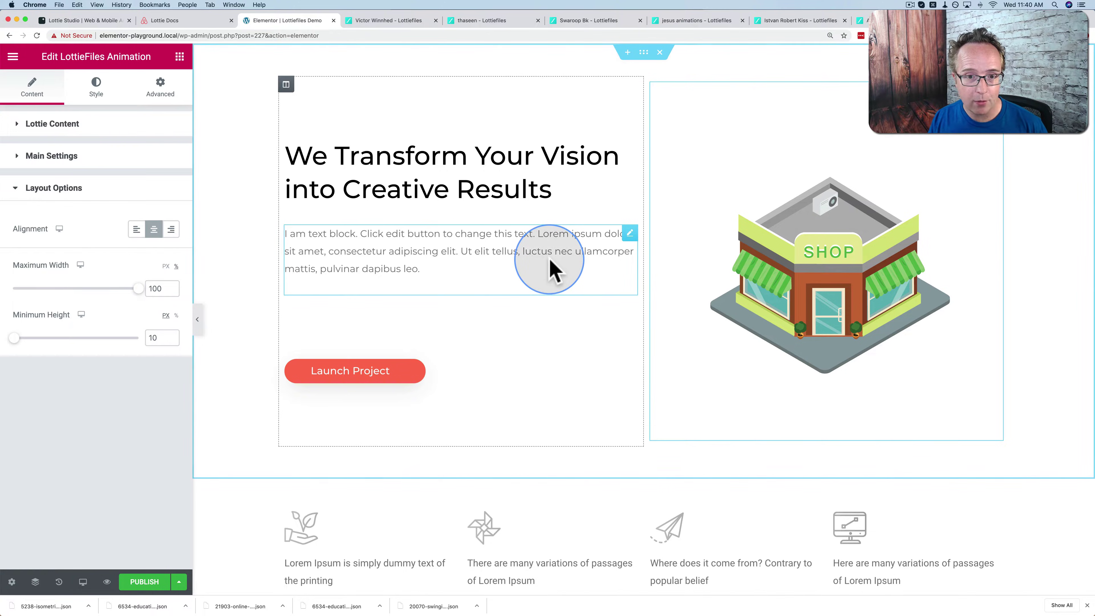
Scroll to the four-icon feature row and inspect the leaf, pinwheel and paper-plane Image Boxes.
{"action": "left_click", "coordinate": [831, 306]}
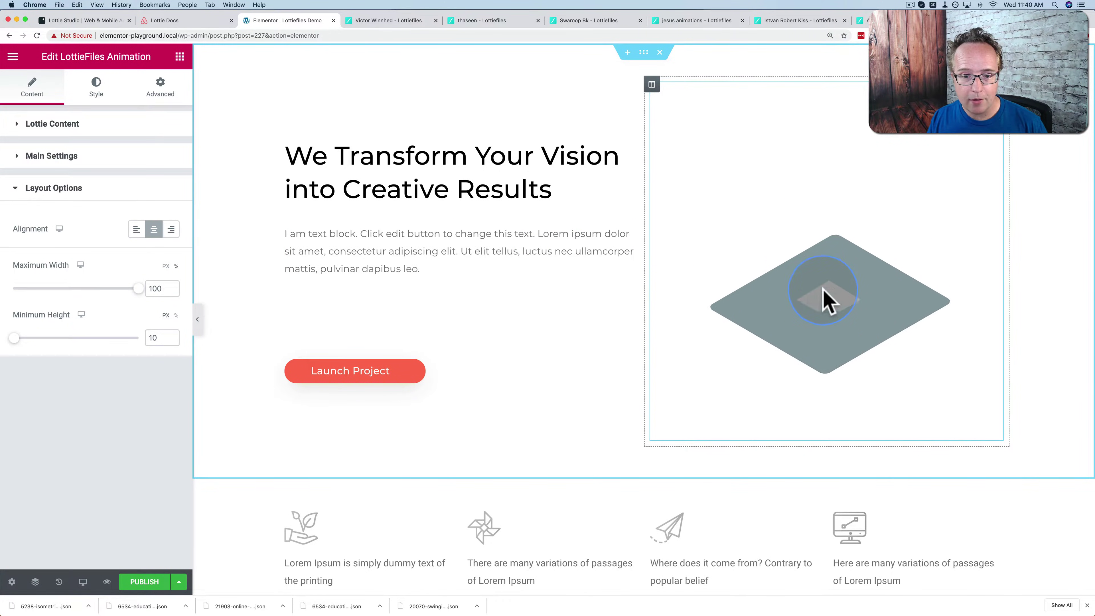
{"action": "scroll", "coordinate": [560, 310], "scroll_direction": "down", "scroll_amount": 5}
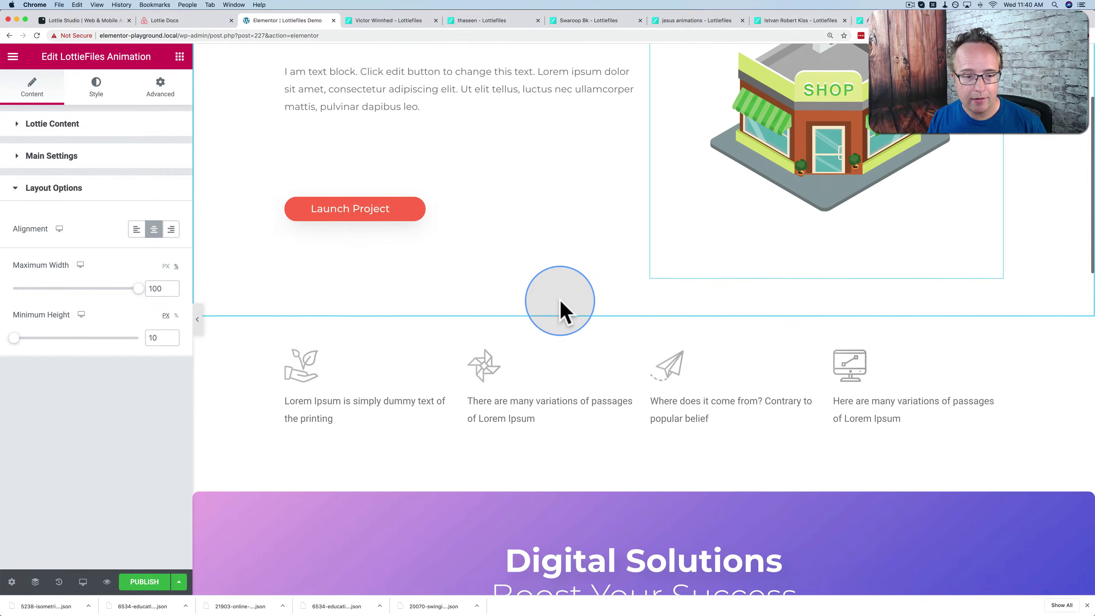
{"action": "left_click", "coordinate": [295, 350]}
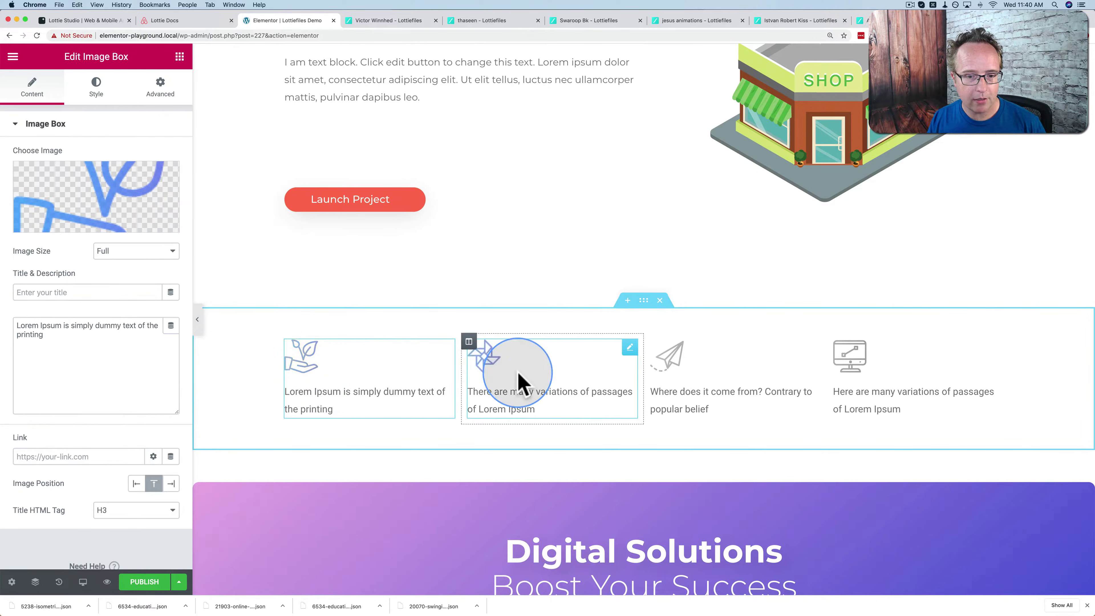
{"action": "left_click", "coordinate": [483, 360]}
{"action": "left_click", "coordinate": [667, 359]}
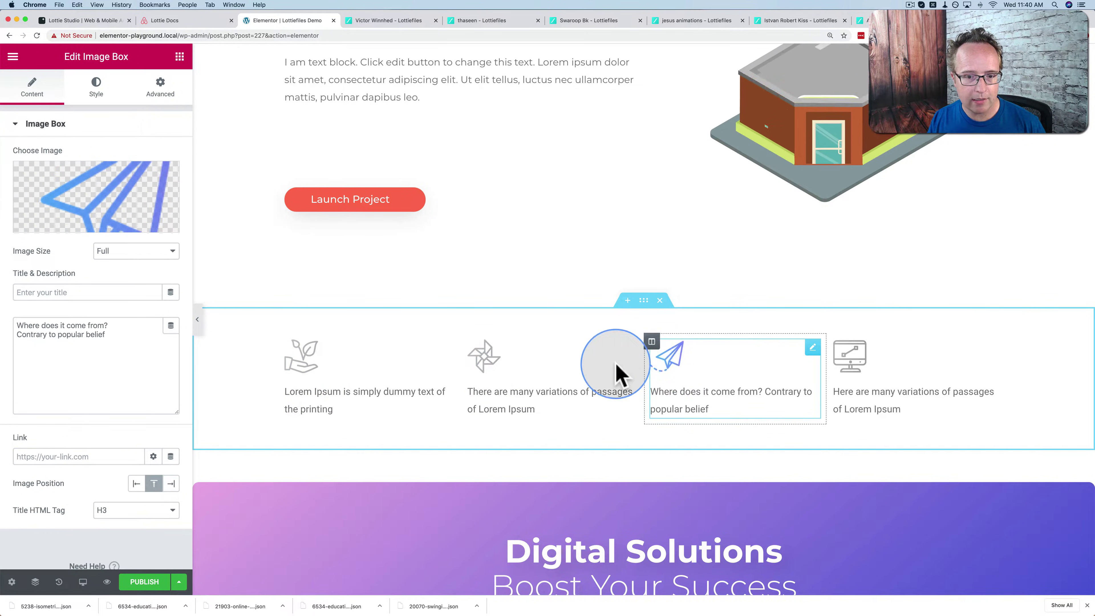
{"action": "left_click", "coordinate": [493, 375]}
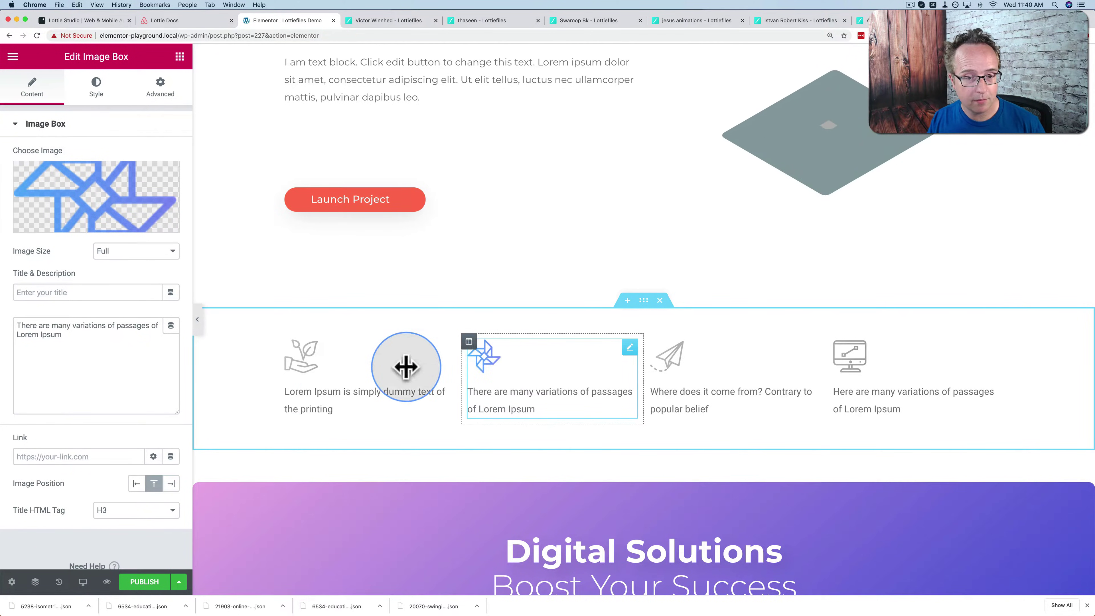
{"action": "left_click", "coordinate": [330, 382]}
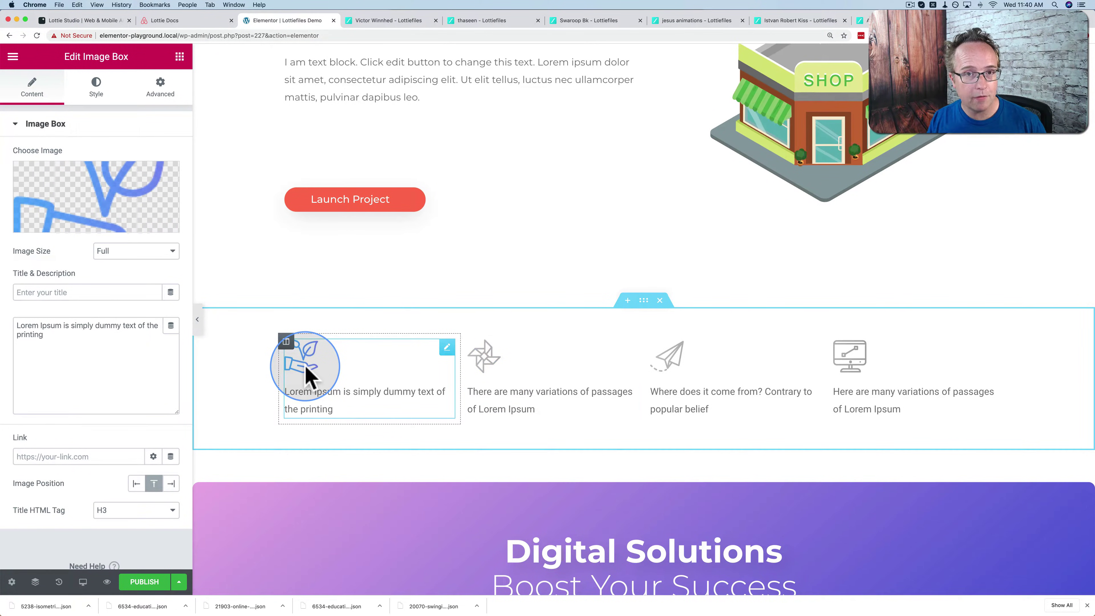
{"action": "left_click", "coordinate": [675, 28]}
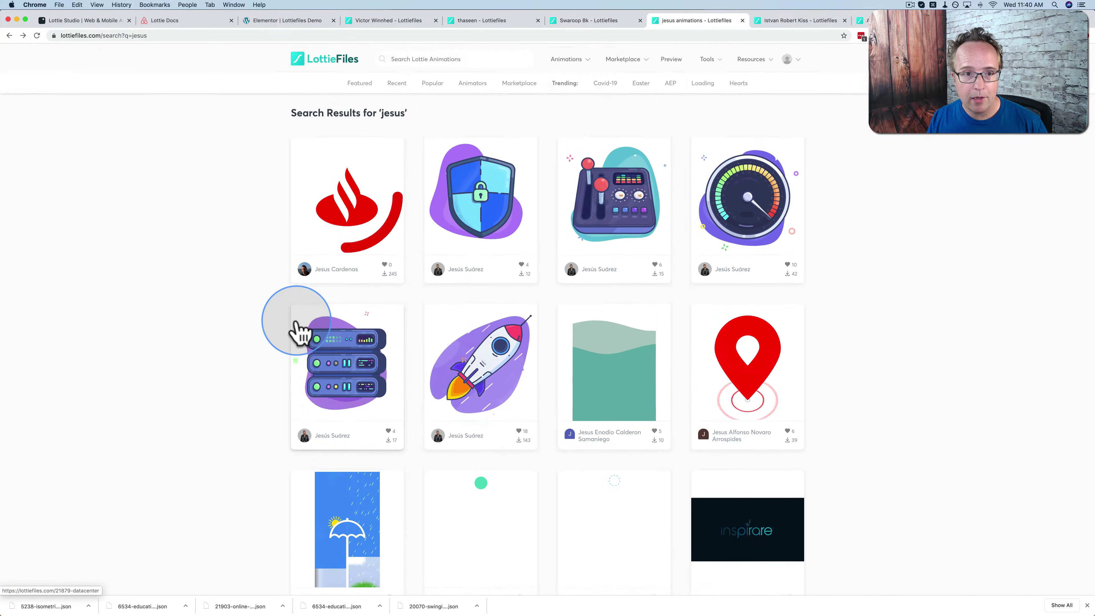
Download the shield-color animation as Lottie JSON and open the file in the text editor.
{"action": "scroll", "coordinate": [278, 313], "scroll_direction": "down", "scroll_amount": 3}
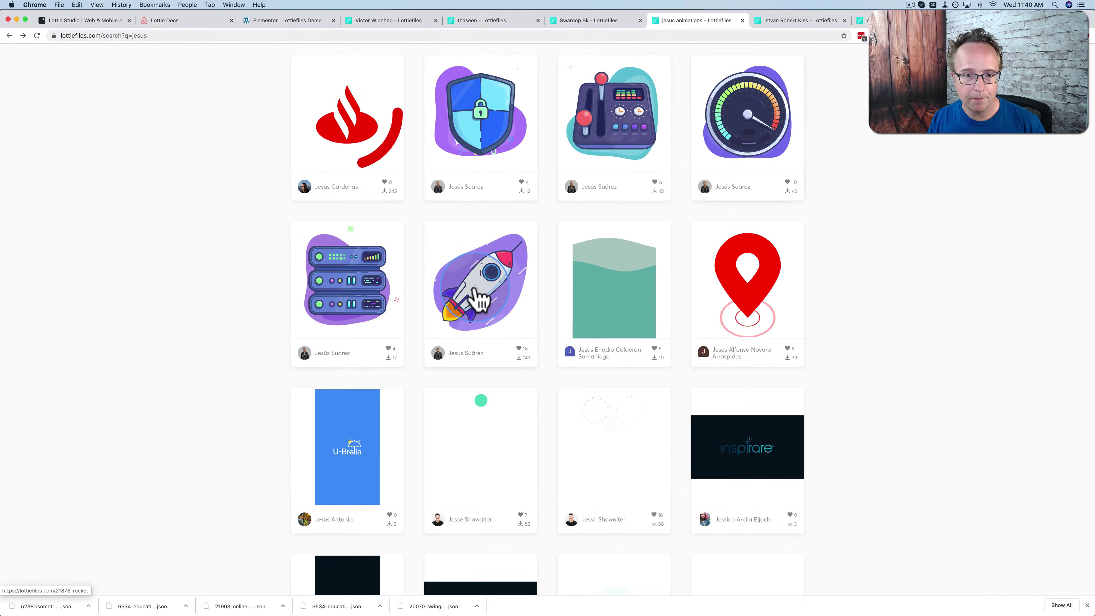
{"action": "scroll", "coordinate": [479, 298], "scroll_direction": "up", "scroll_amount": 1}
{"action": "left_click", "coordinate": [464, 183]}
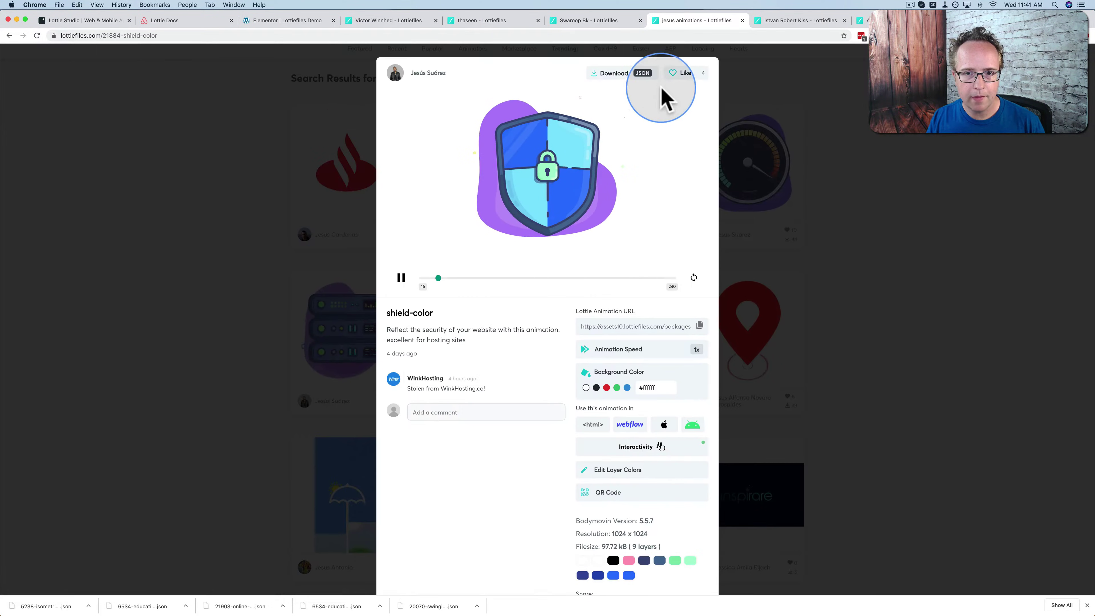
{"action": "left_click", "coordinate": [629, 104]}
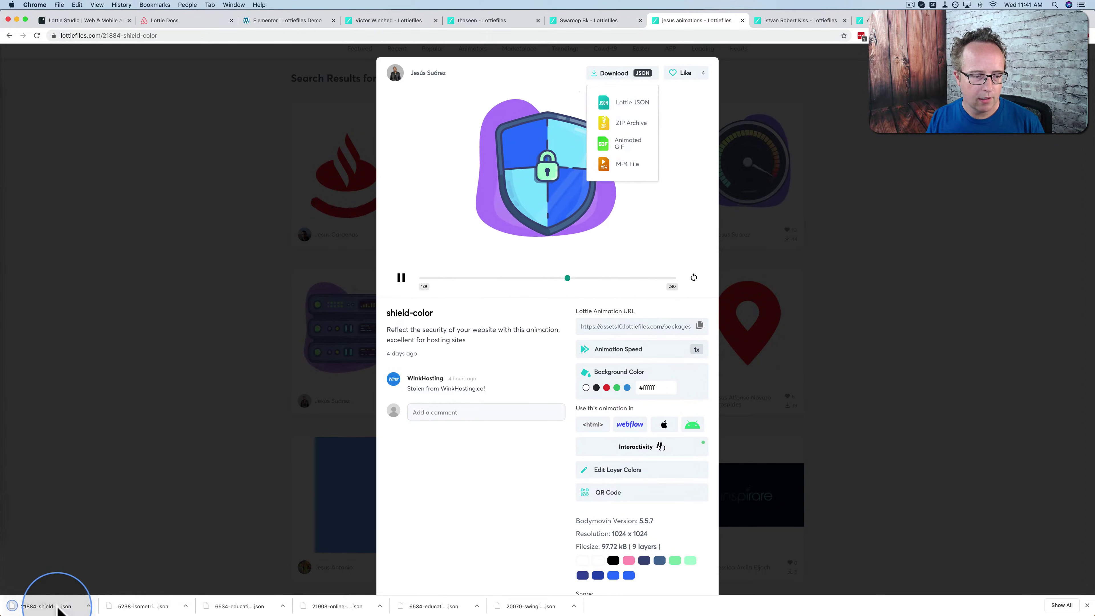
{"action": "left_click", "coordinate": [88, 604]}
{"action": "left_click", "coordinate": [107, 582]}
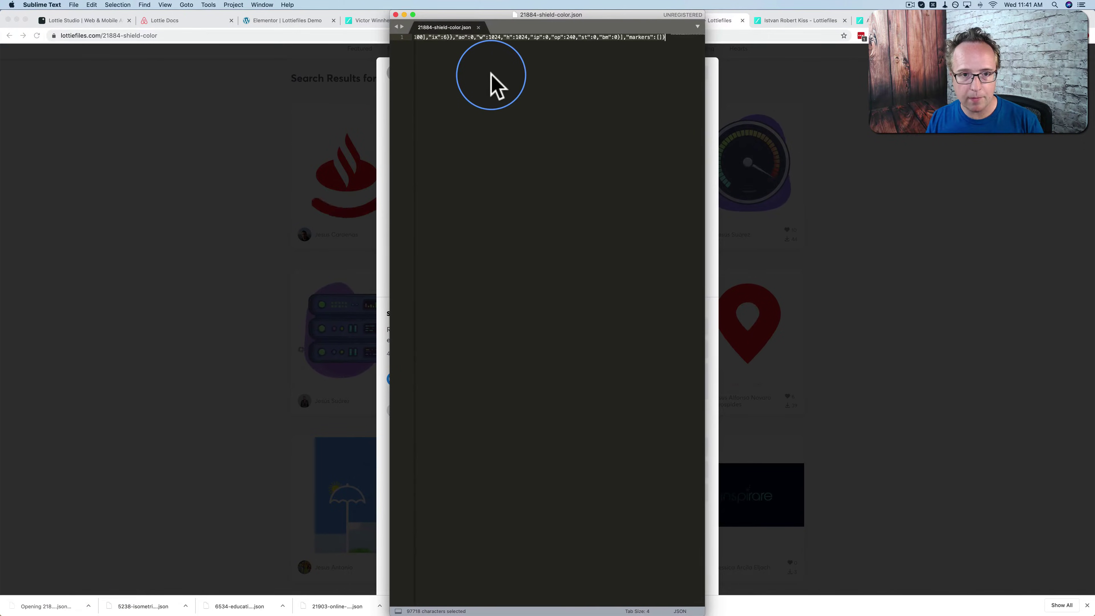
Close the shield-color animation details in LottieFiles and return to the Elementor editor.
{"action": "left_click", "coordinate": [279, 30]}
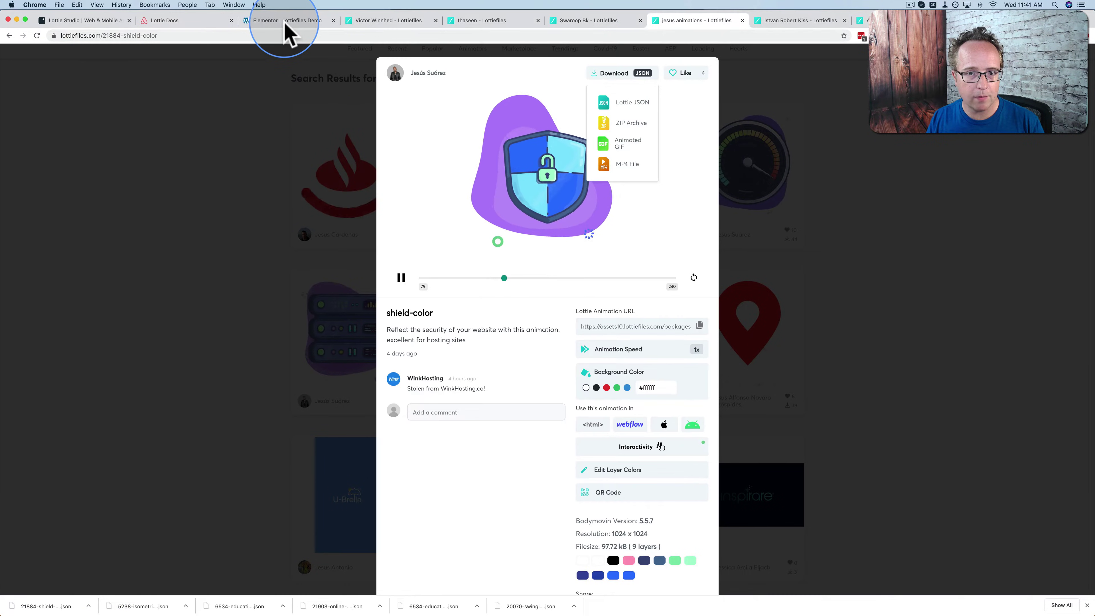
{"action": "left_click", "coordinate": [285, 22]}
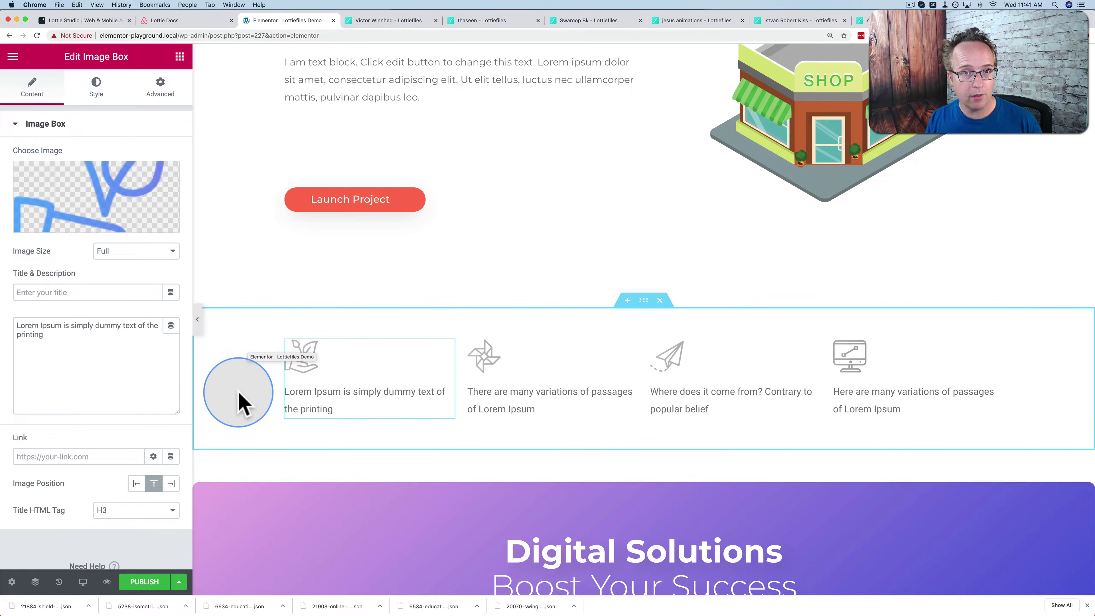
{"action": "left_click", "coordinate": [716, 22]}
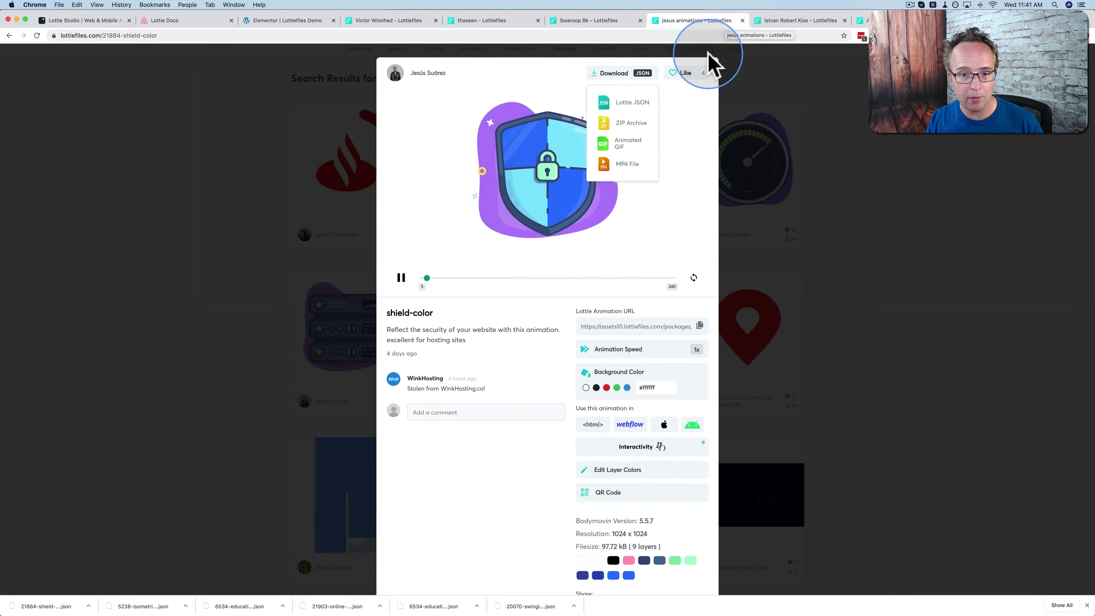
{"action": "left_click", "coordinate": [862, 211]}
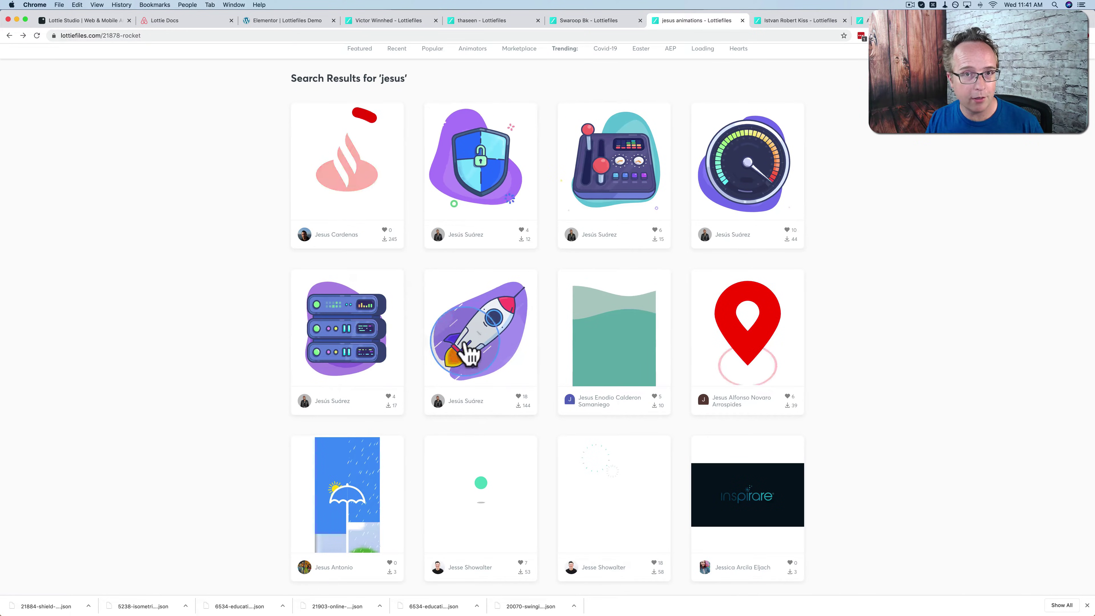
{"action": "left_click", "coordinate": [464, 350]}
{"action": "left_click", "coordinate": [288, 22]}
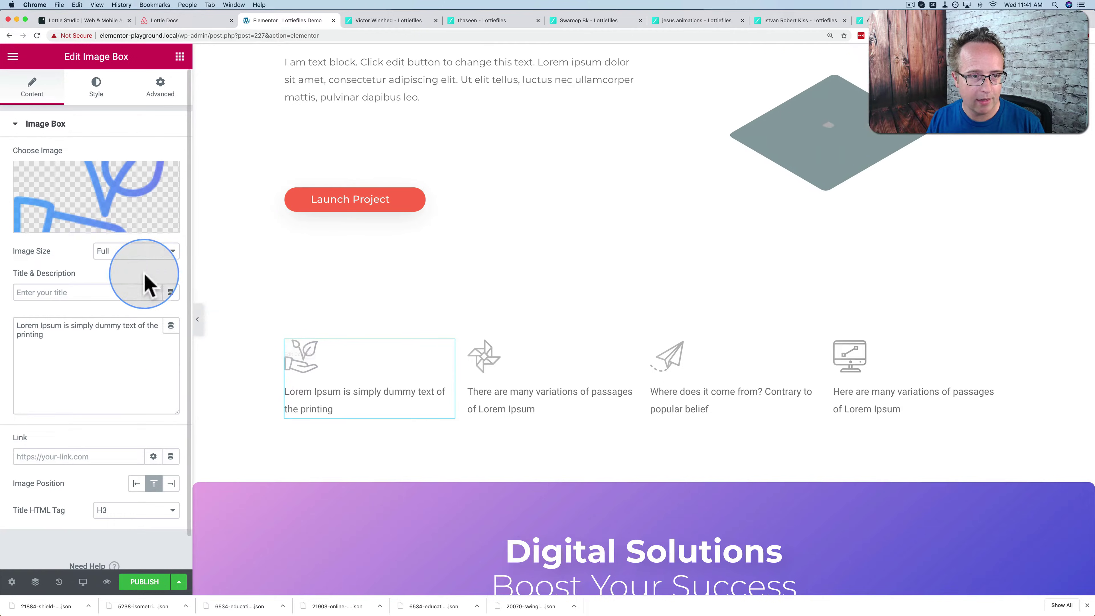
Add a LottieFiles Animation widget to the first column with the shield JSON, loaded in backend.
{"action": "left_click", "coordinate": [179, 56]}
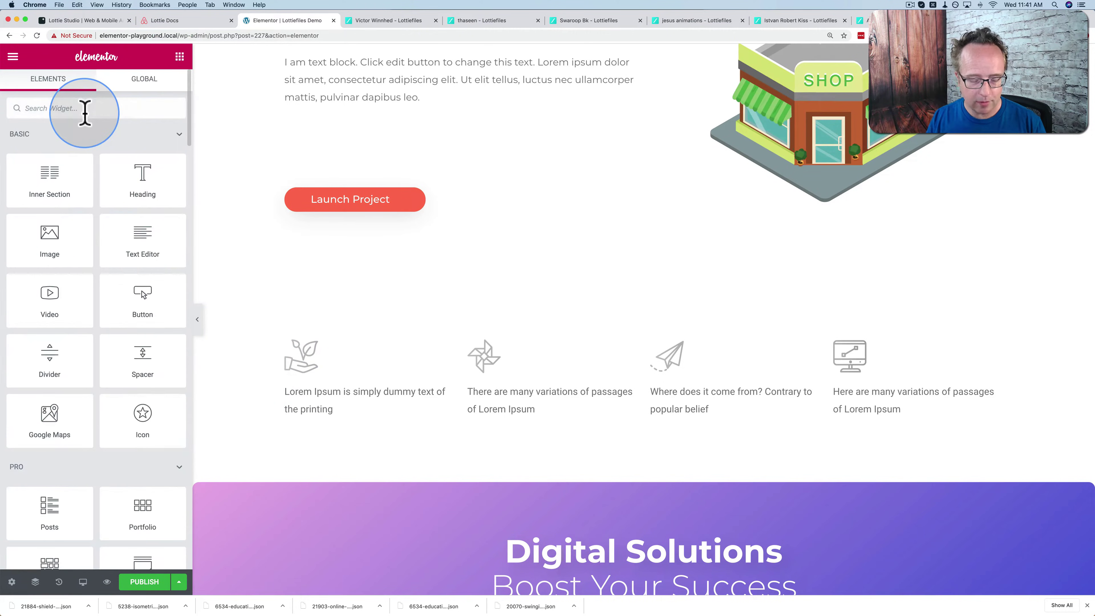
{"action": "type", "text": "lottie"}
{"action": "left_click_drag", "start_coordinate": [60, 142], "coordinate": [349, 367]}
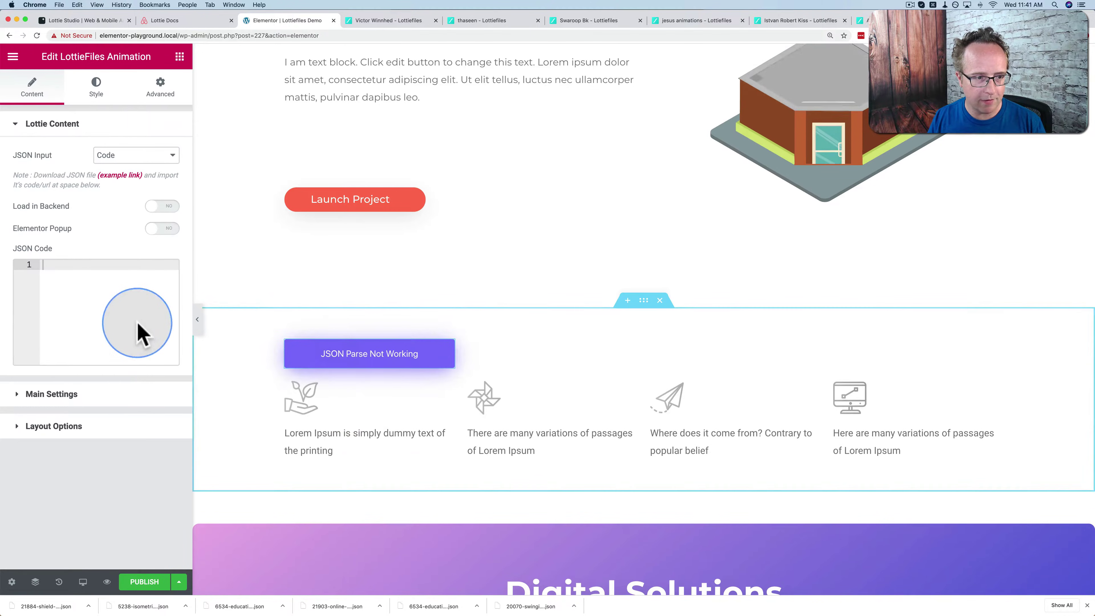
{"action": "left_click", "coordinate": [108, 315]}
{"action": "key", "text": "super+v"}
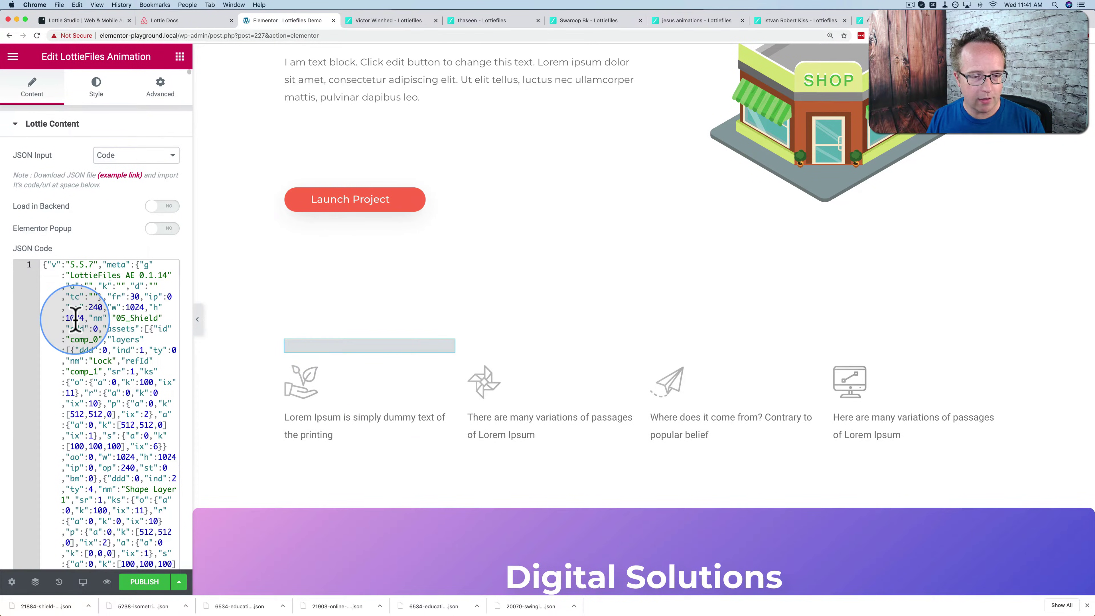
{"action": "left_click", "coordinate": [159, 207]}
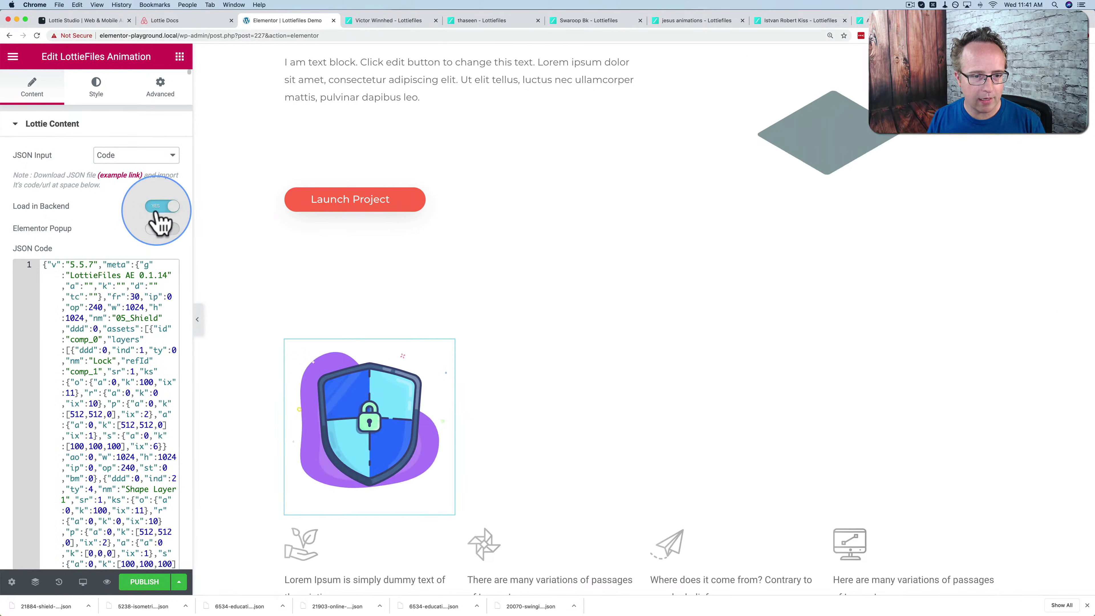
Reduce the shield animation's Maximum Width to 38.
{"action": "scroll", "coordinate": [232, 306], "scroll_direction": "down", "scroll_amount": 3}
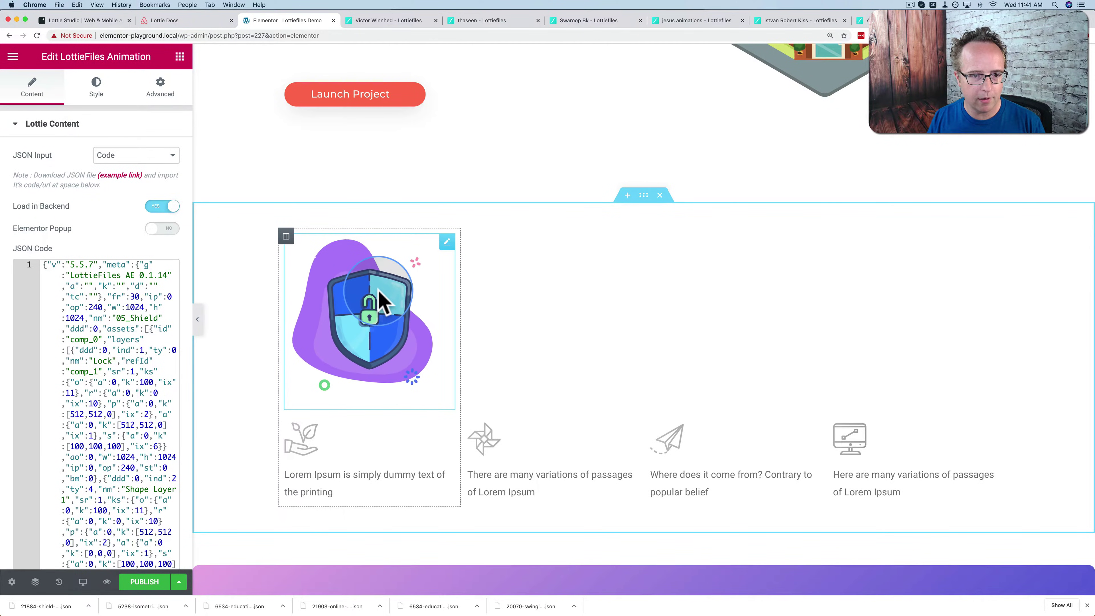
{"action": "left_click", "coordinate": [86, 125]}
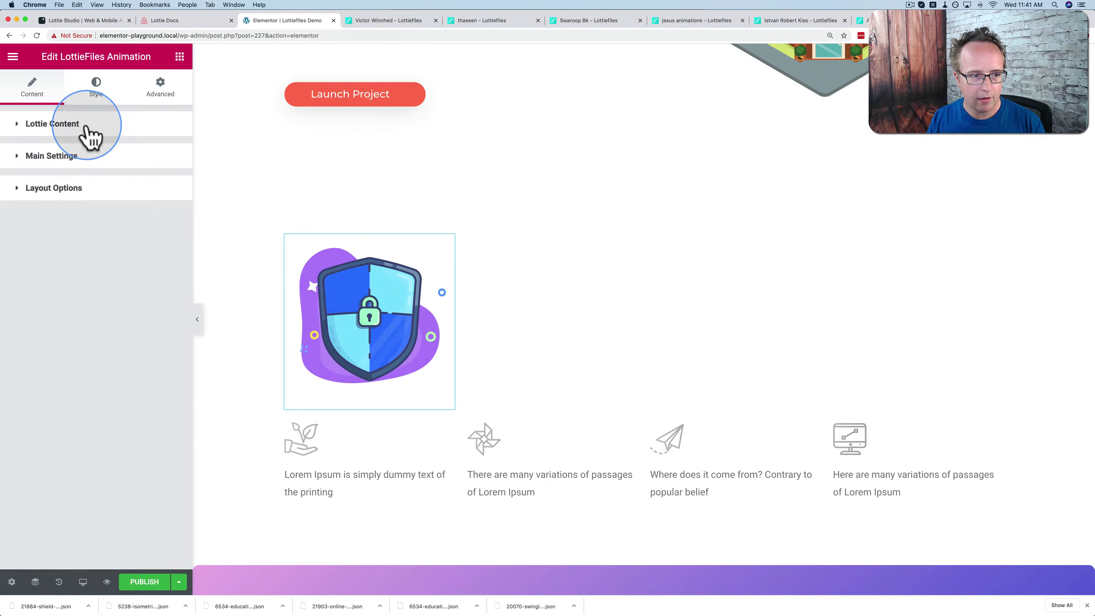
{"action": "left_click", "coordinate": [77, 166]}
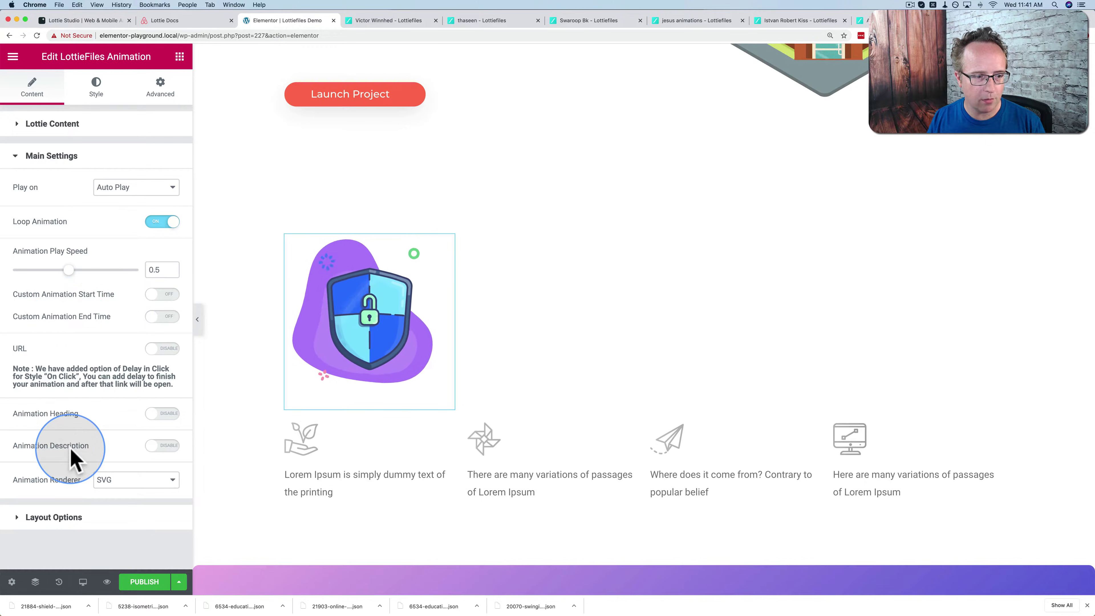
{"action": "left_click", "coordinate": [67, 518]}
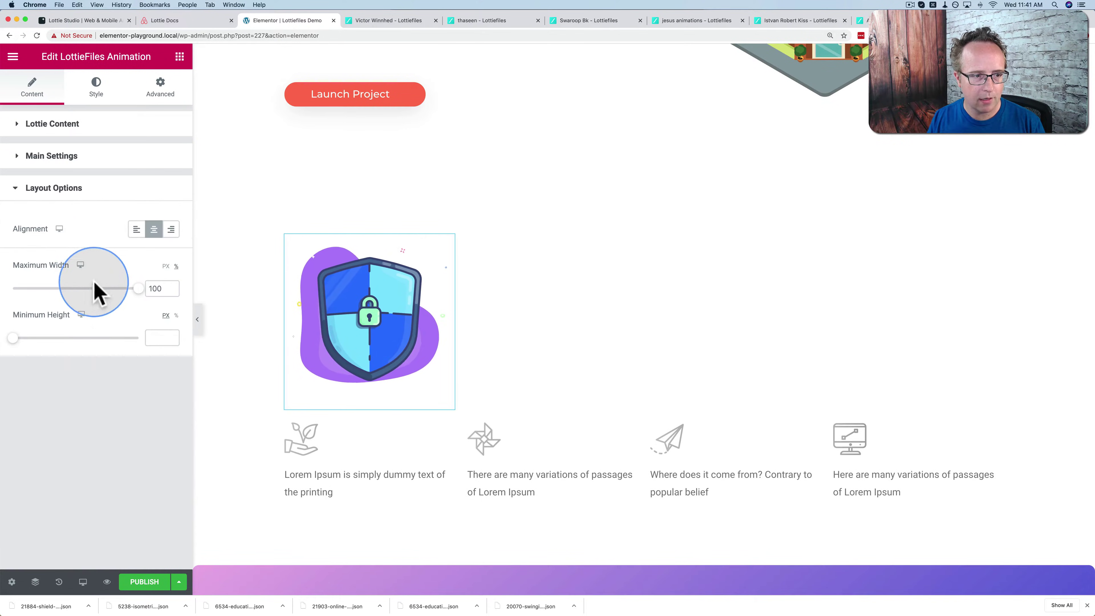
{"action": "left_click_drag", "start_coordinate": [138, 289], "coordinate": [60, 289]}
{"action": "left_click", "coordinate": [324, 353]}
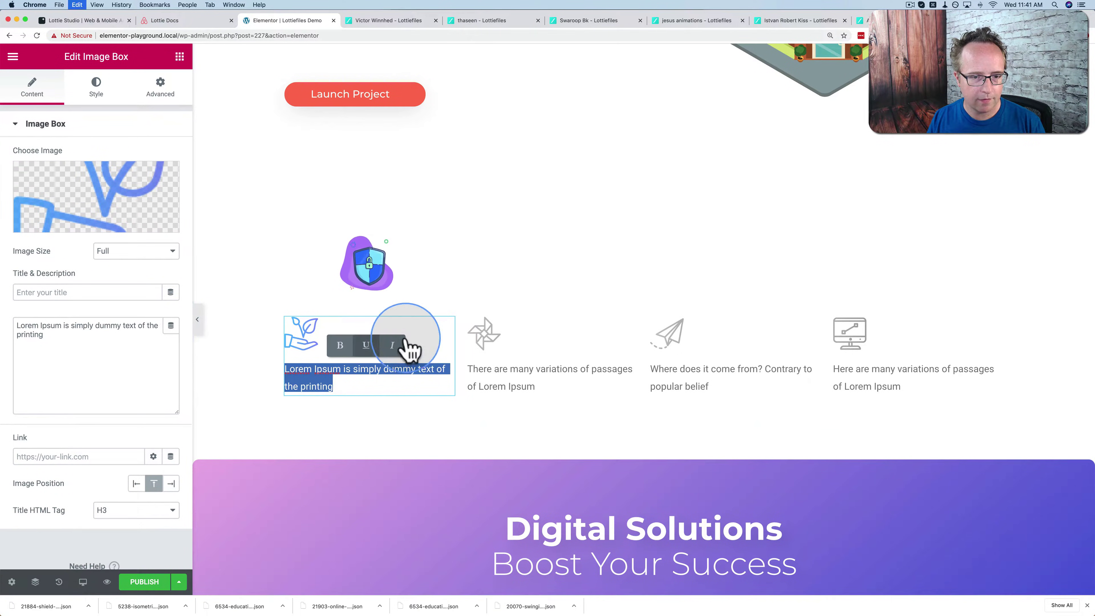
Delete the leaf Image Box and drop a Text Editor widget under the shield.
{"action": "right_click", "coordinate": [444, 333]}
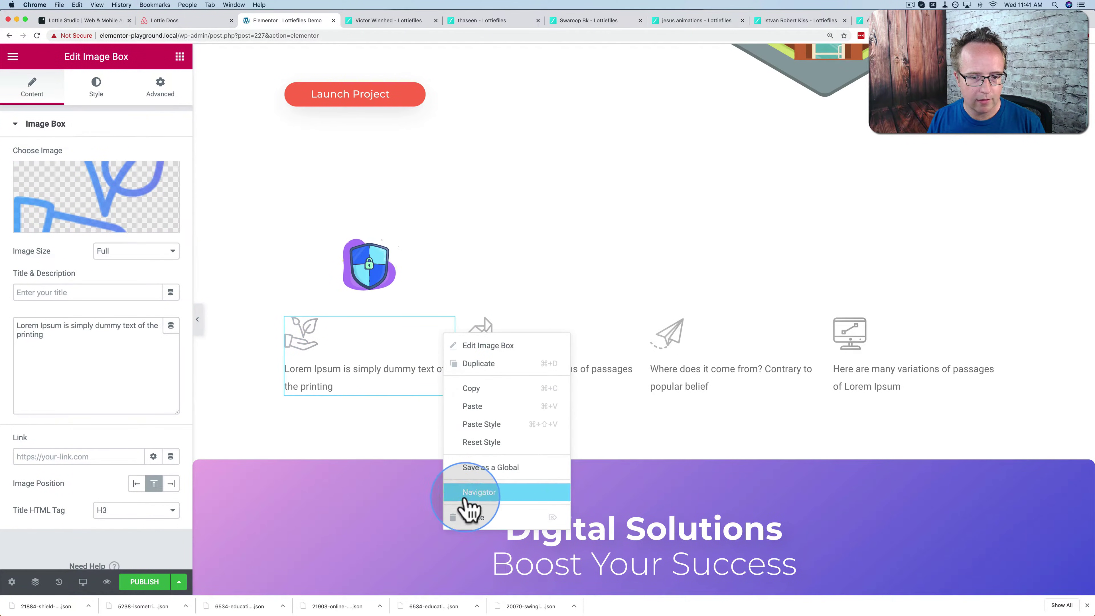
{"action": "left_click", "coordinate": [460, 518]}
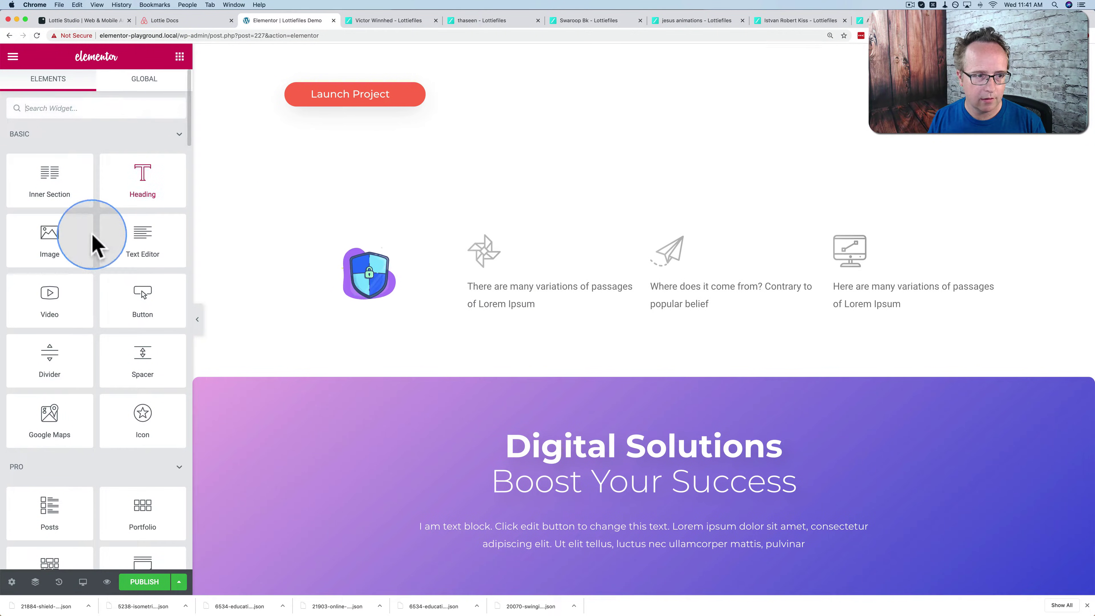
{"action": "left_click_drag", "start_coordinate": [103, 241], "coordinate": [257, 281]}
{"action": "left_click_drag", "start_coordinate": [349, 313], "coordinate": [350, 313]}
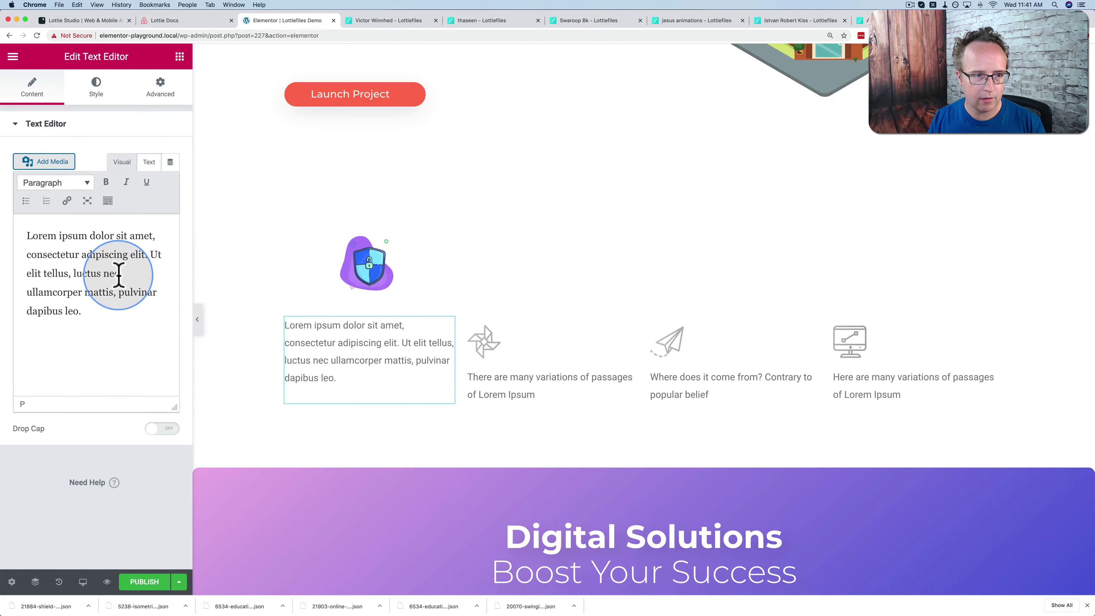
Replace the text with 'Lorem Ipsum is simply dummy text of the printing'.
{"action": "left_click", "coordinate": [149, 163]}
{"action": "key", "text": "super+a"}
{"action": "type", "text": "Lorem Ipsum is simply dummy text of the printing"}
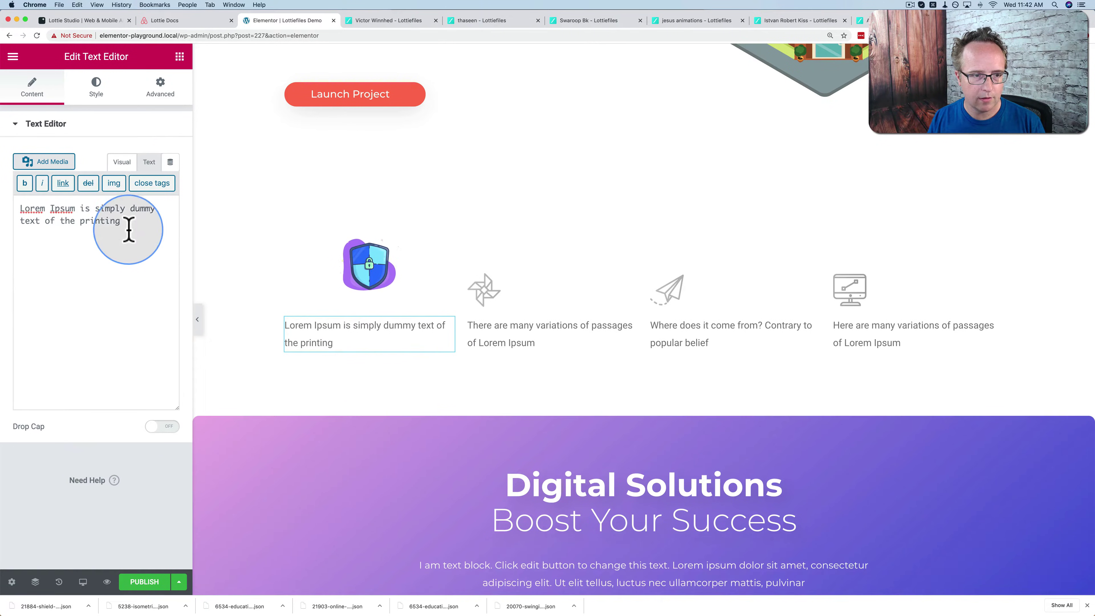
{"action": "left_click", "coordinate": [350, 355]}
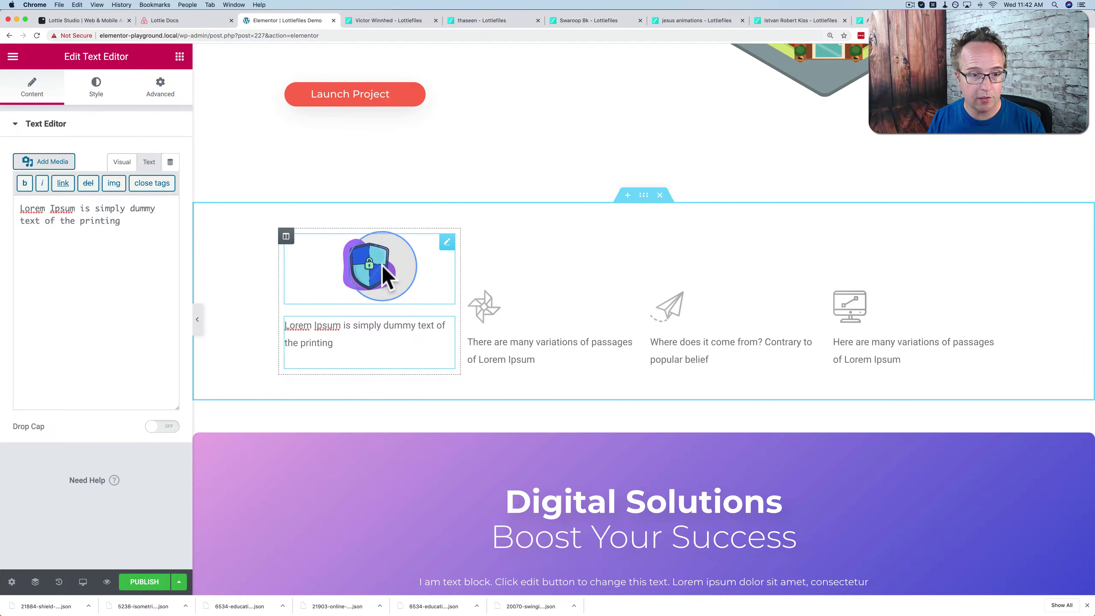
{"action": "left_click", "coordinate": [361, 345]}
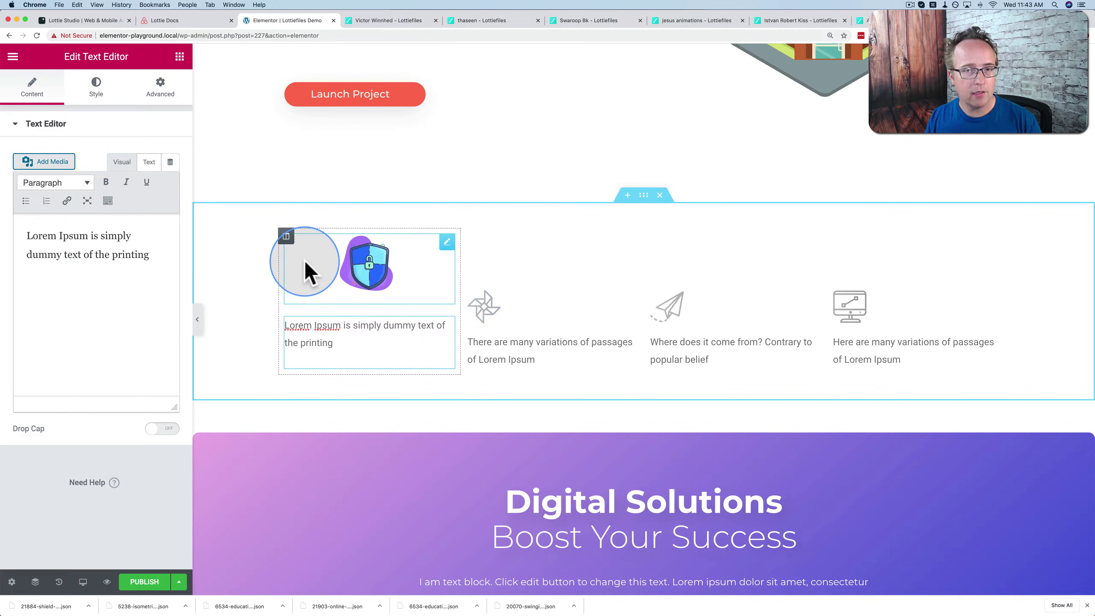
Duplicate the shield column, paste a copy into the row, and delete the extra column.
{"action": "right_click", "coordinate": [286, 238]}
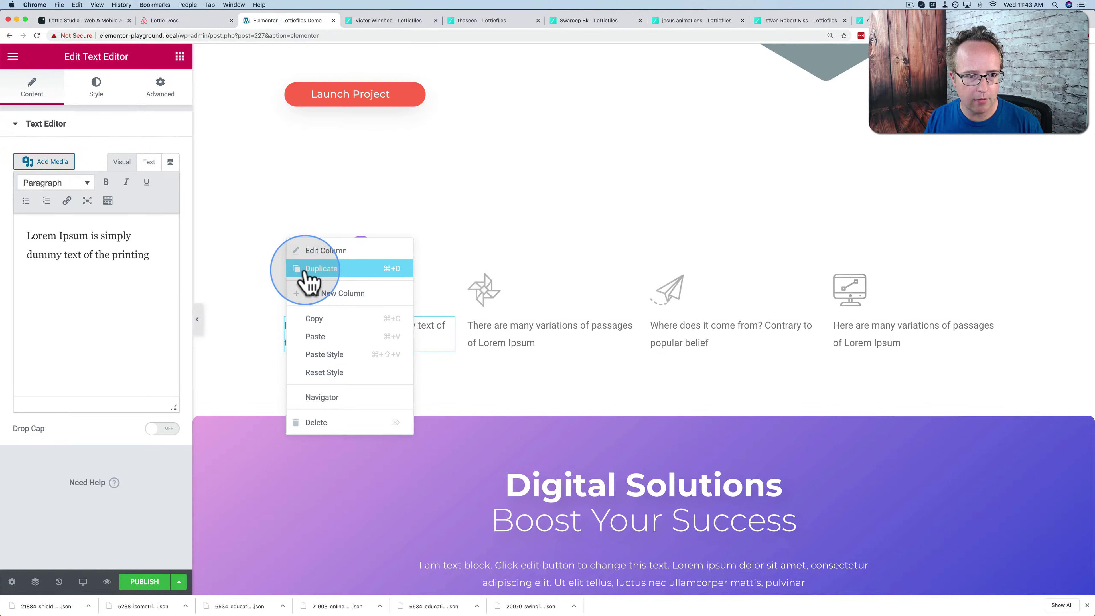
{"action": "left_click", "coordinate": [321, 269]}
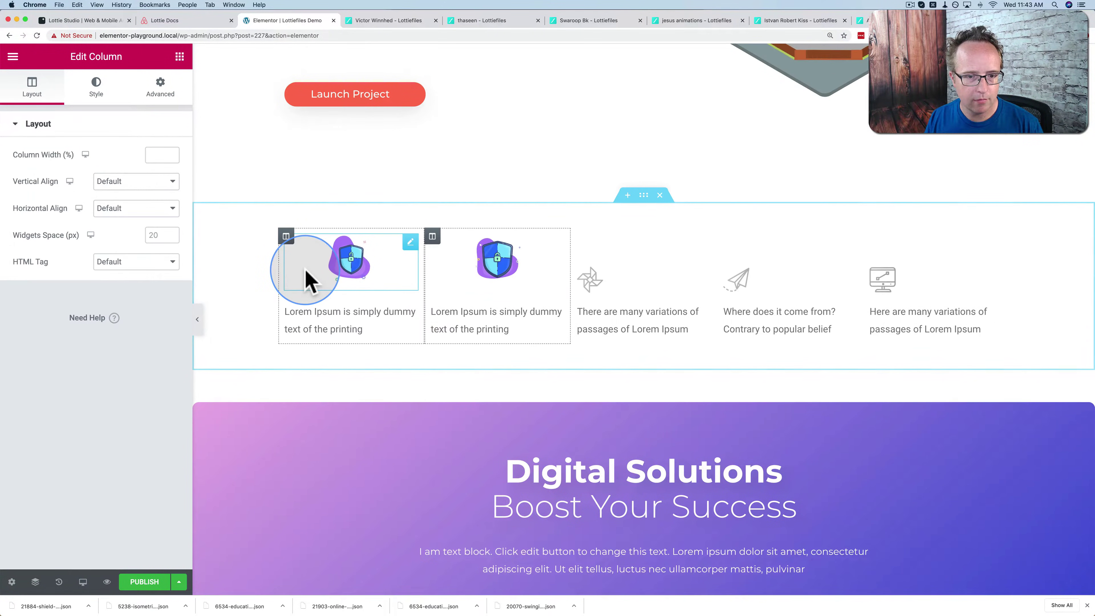
{"action": "right_click", "coordinate": [432, 236]}
{"action": "left_click", "coordinate": [478, 321]}
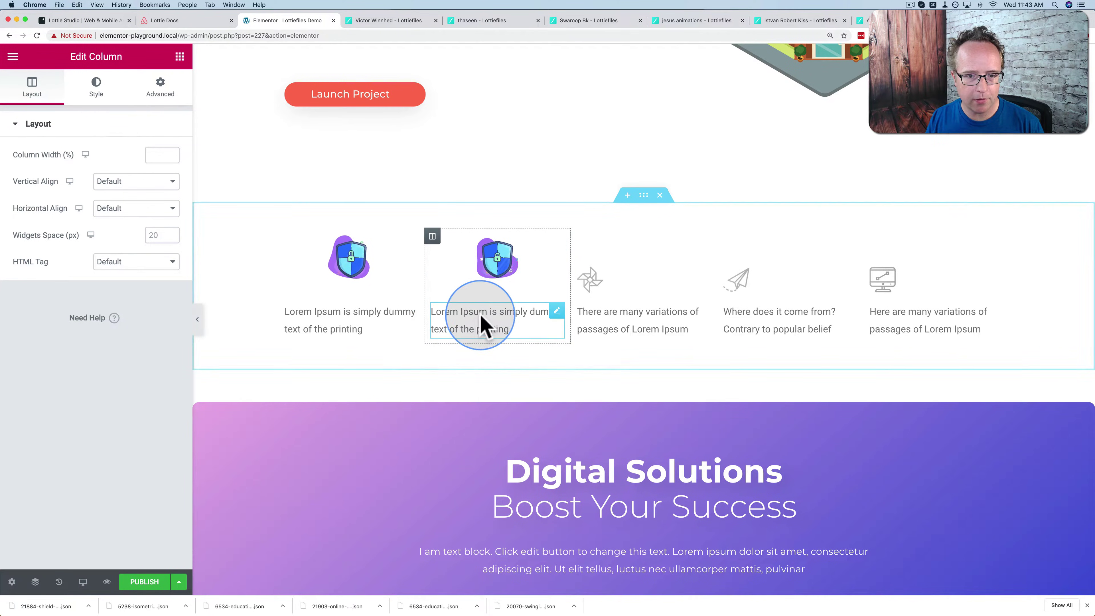
{"action": "right_click", "coordinate": [579, 237]}
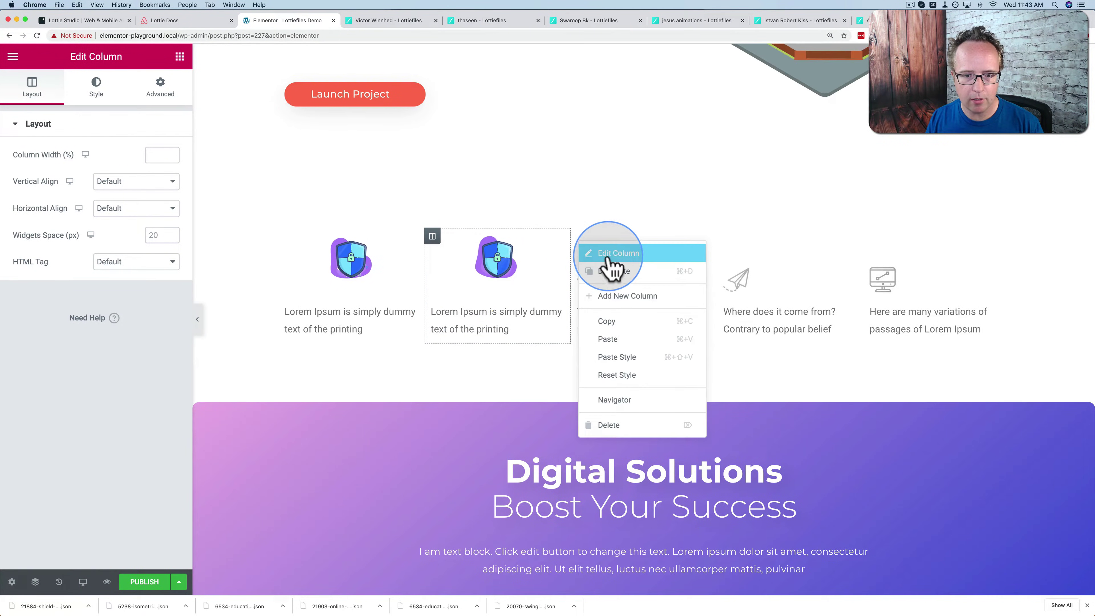
{"action": "left_click", "coordinate": [610, 341]}
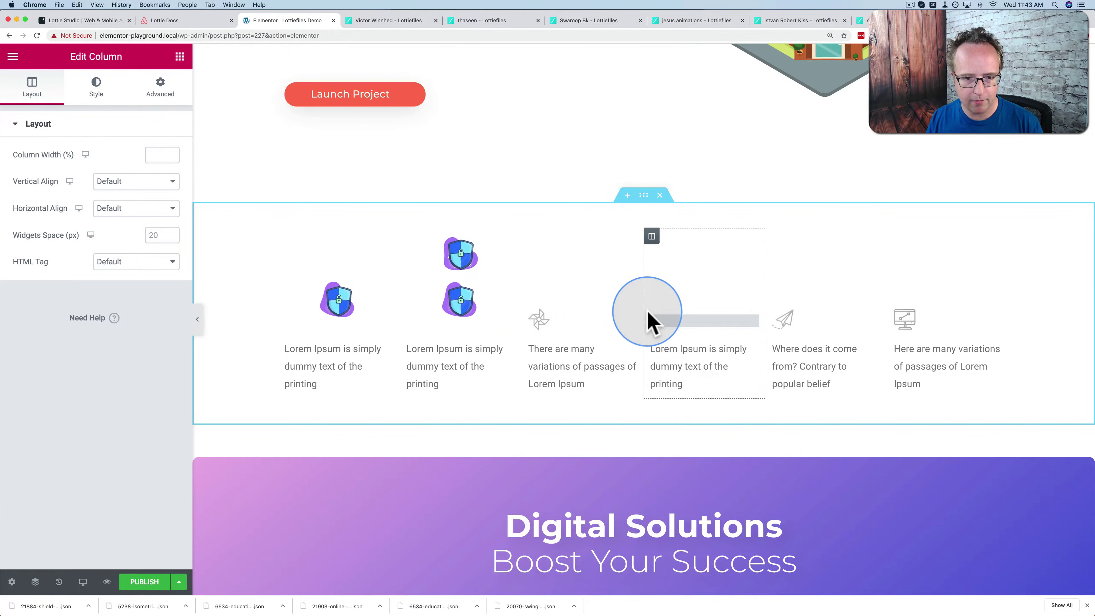
{"action": "key", "text": "Delete"}
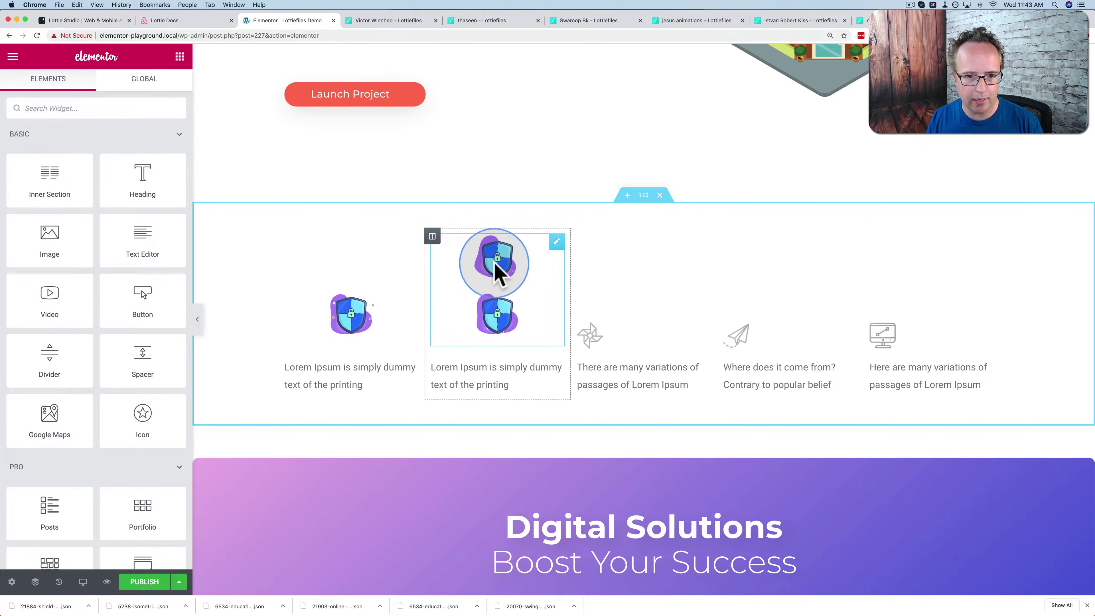
Replace the second shield animation widget's JSON code and check its description text.
{"action": "left_click", "coordinate": [556, 243]}
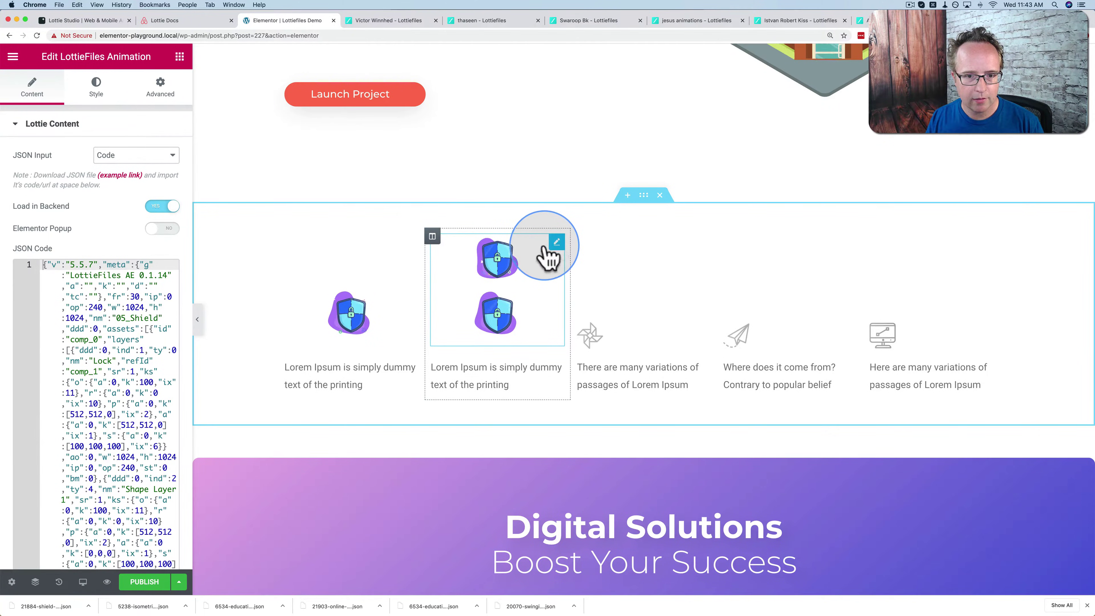
{"action": "key", "text": "super+a"}
{"action": "key", "text": "super+v"}
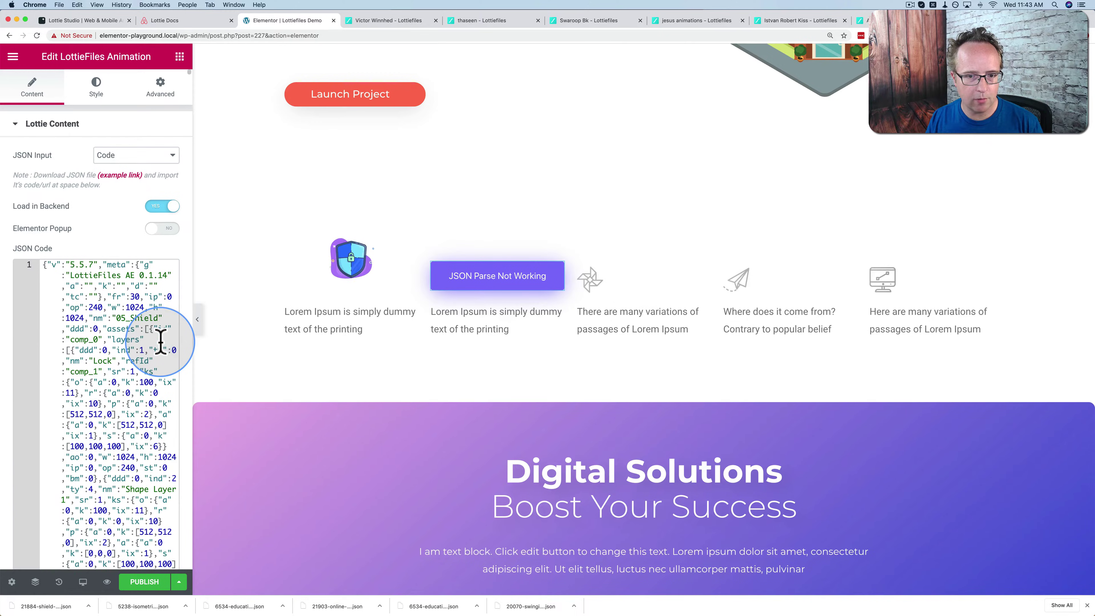
{"action": "left_click", "coordinate": [500, 319]}
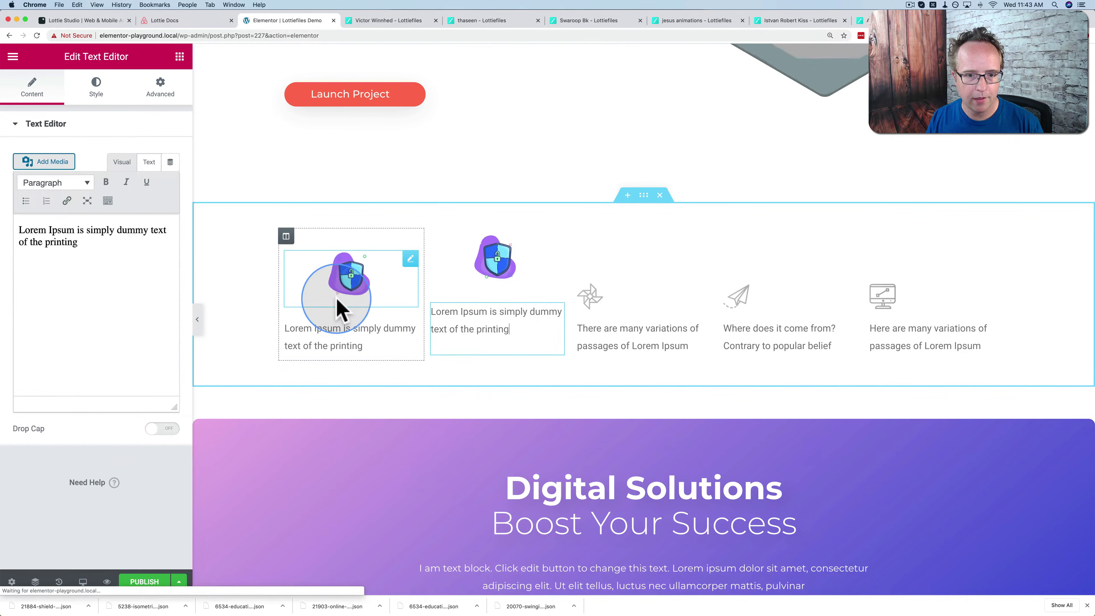
{"action": "left_click", "coordinate": [490, 263]}
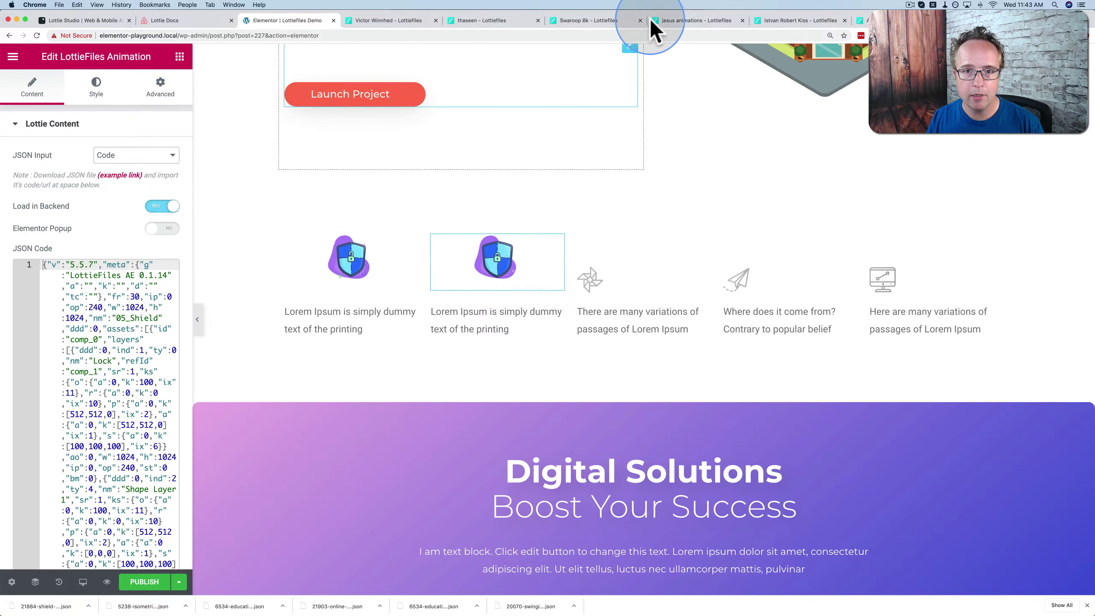
Download the Panel animation as Lottie JSON and open 21881-panel.json in the text editor.
{"action": "left_click", "coordinate": [676, 20]}
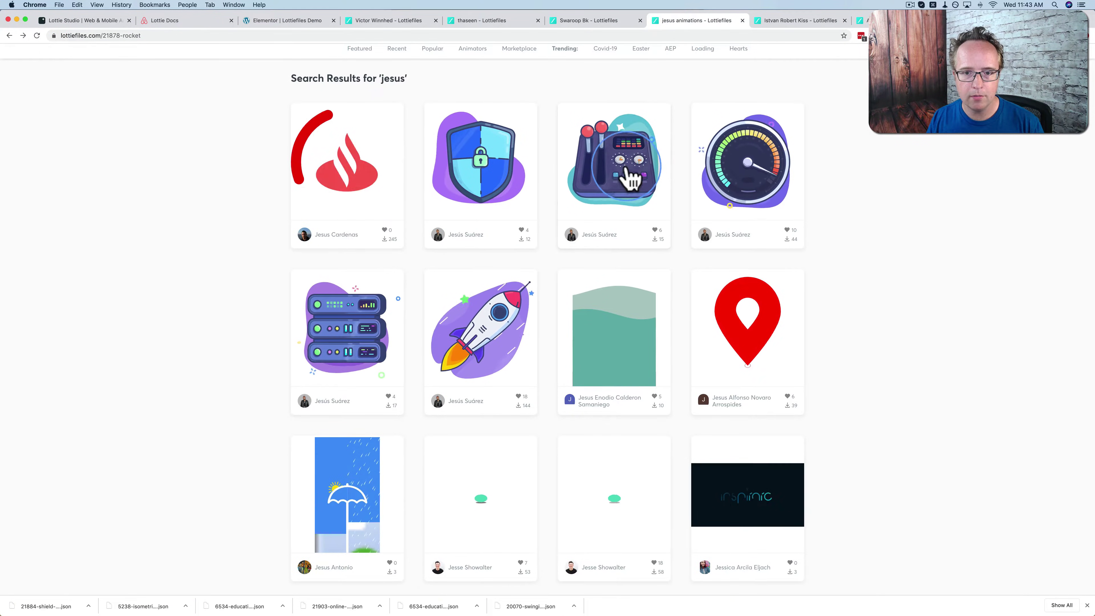
{"action": "left_click", "coordinate": [646, 146]}
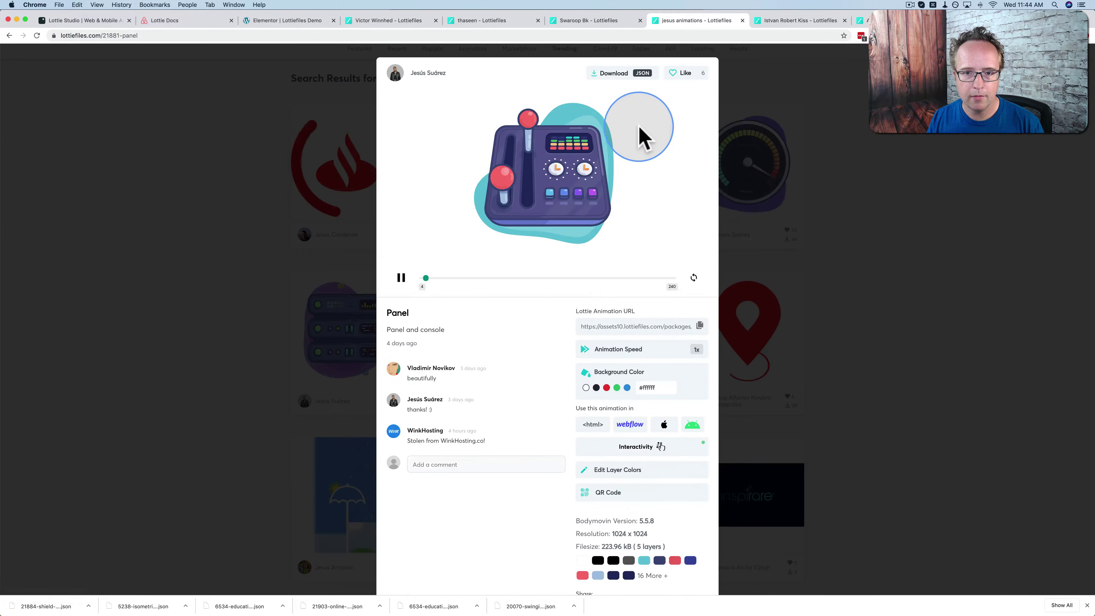
{"action": "left_click", "coordinate": [620, 79]}
{"action": "left_click", "coordinate": [612, 101]}
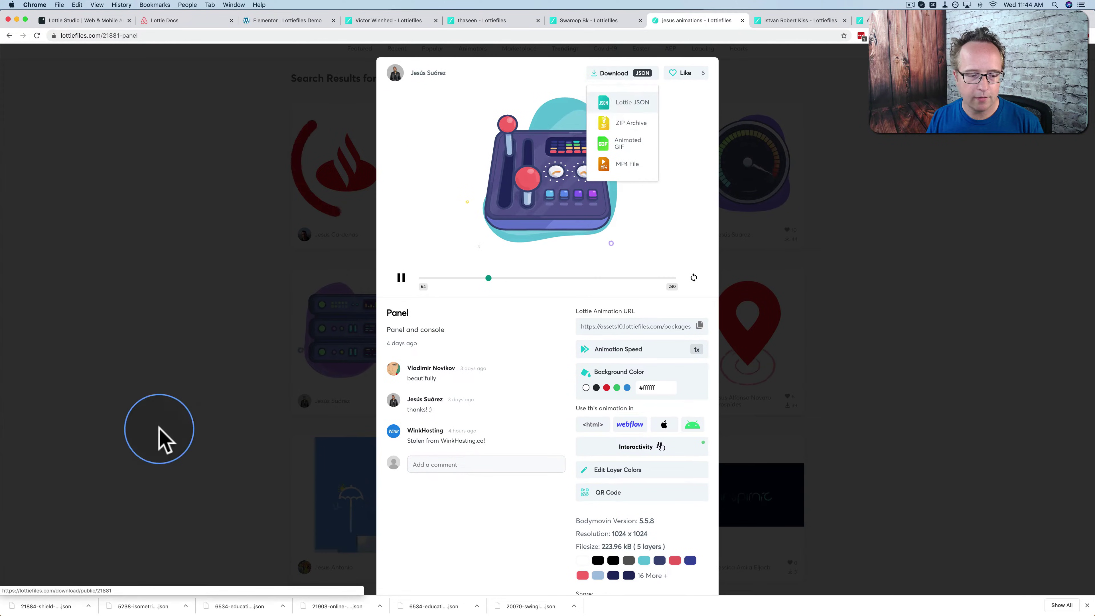
{"action": "left_click", "coordinate": [89, 605]}
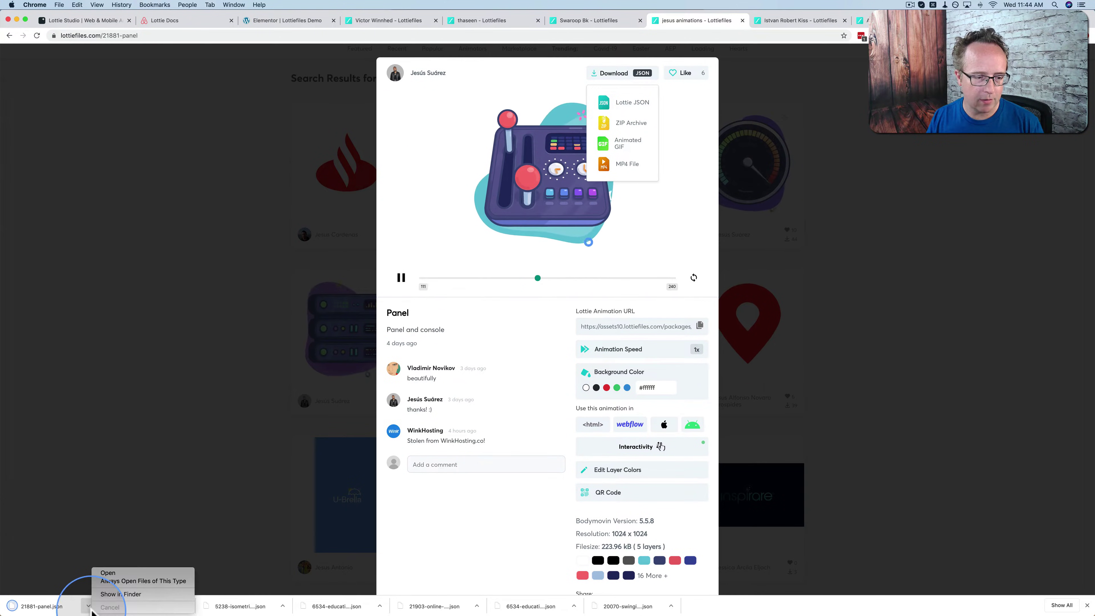
{"action": "left_click", "coordinate": [108, 587]}
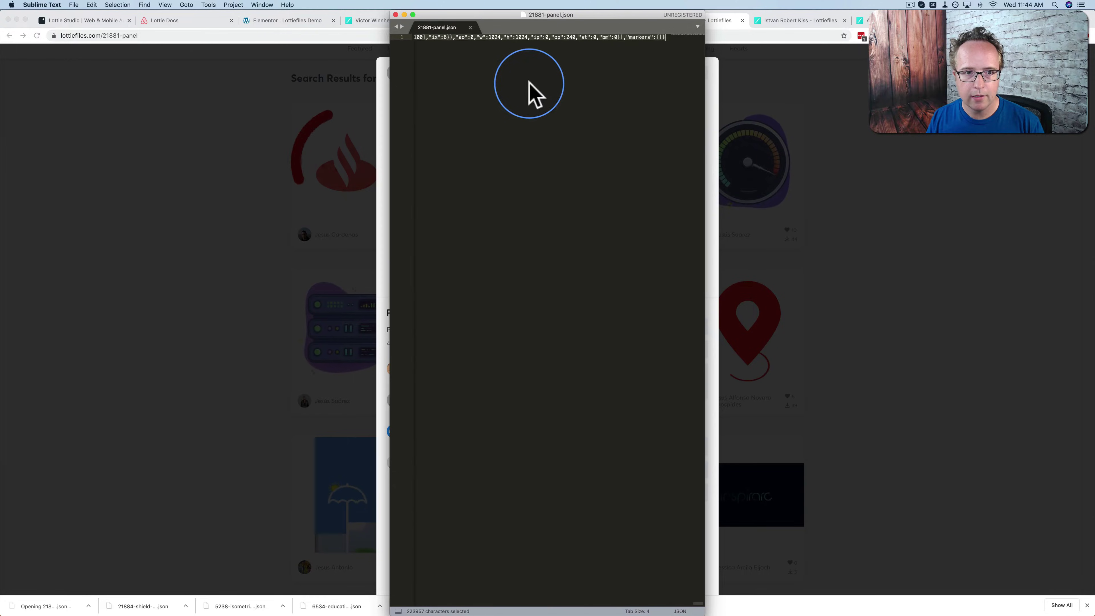
Paste the Panel JSON over the shield code in the second column's animation.
{"action": "left_click", "coordinate": [279, 21]}
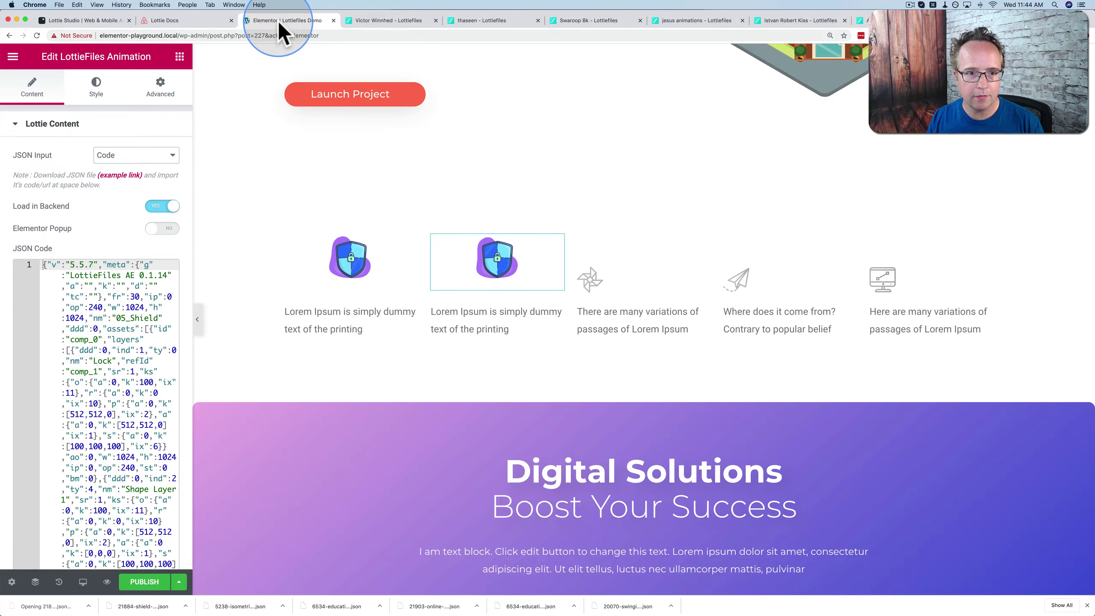
{"action": "left_click", "coordinate": [129, 317]}
{"action": "key", "text": "super+a"}
{"action": "key", "text": "super+v"}
{"action": "left_click", "coordinate": [552, 302]}
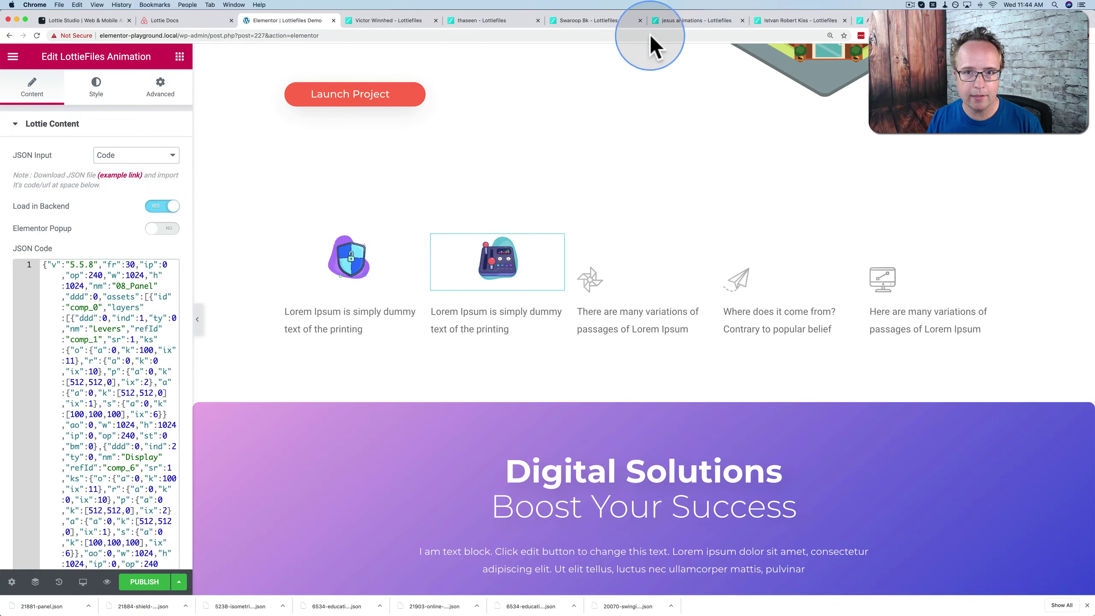
Download the DataCenter animation as Lottie JSON and open 21879-datacenter.json in the editor.
{"action": "left_click", "coordinate": [689, 21]}
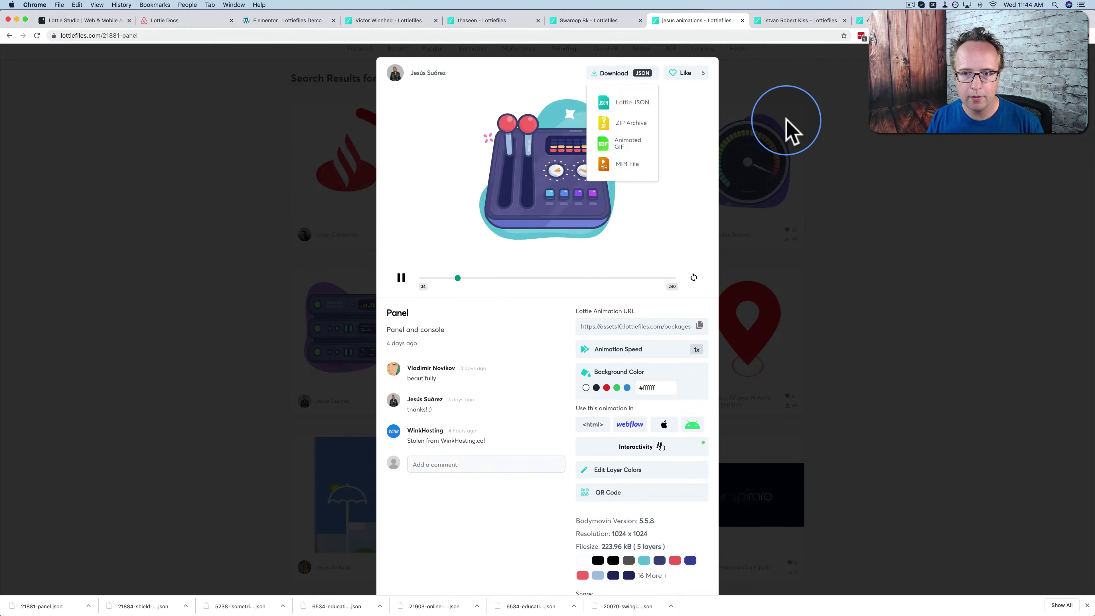
{"action": "left_click", "coordinate": [913, 164]}
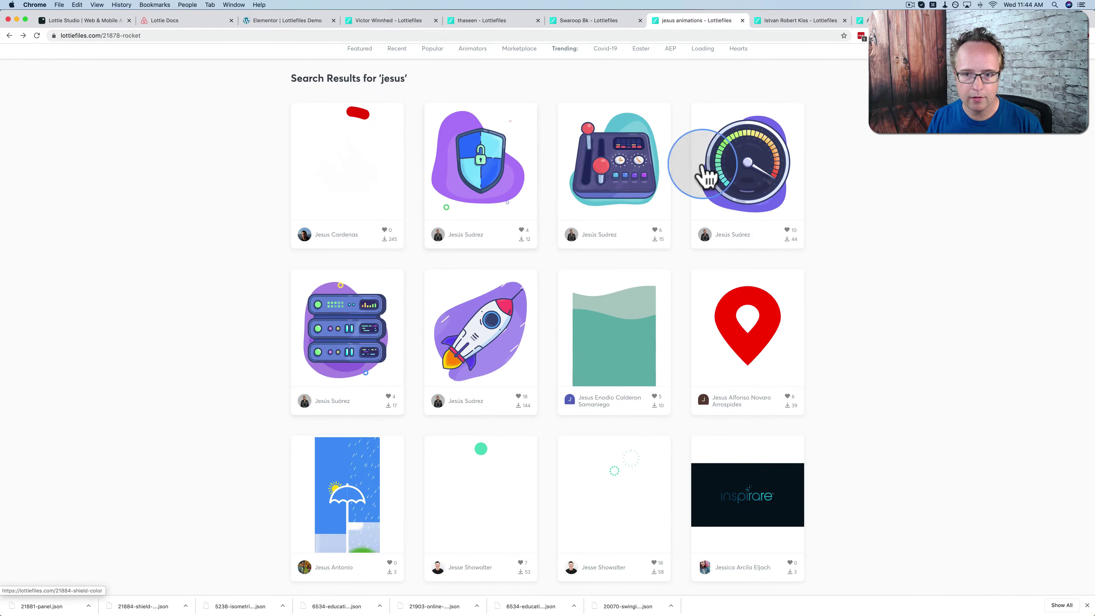
{"action": "left_click", "coordinate": [373, 341]}
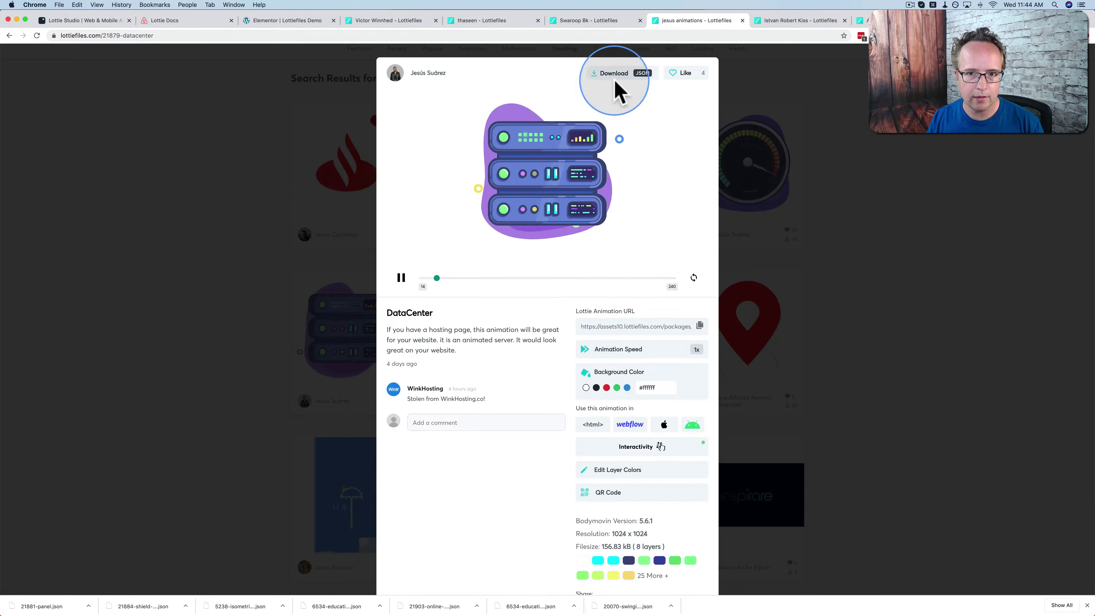
{"action": "left_click", "coordinate": [619, 93]}
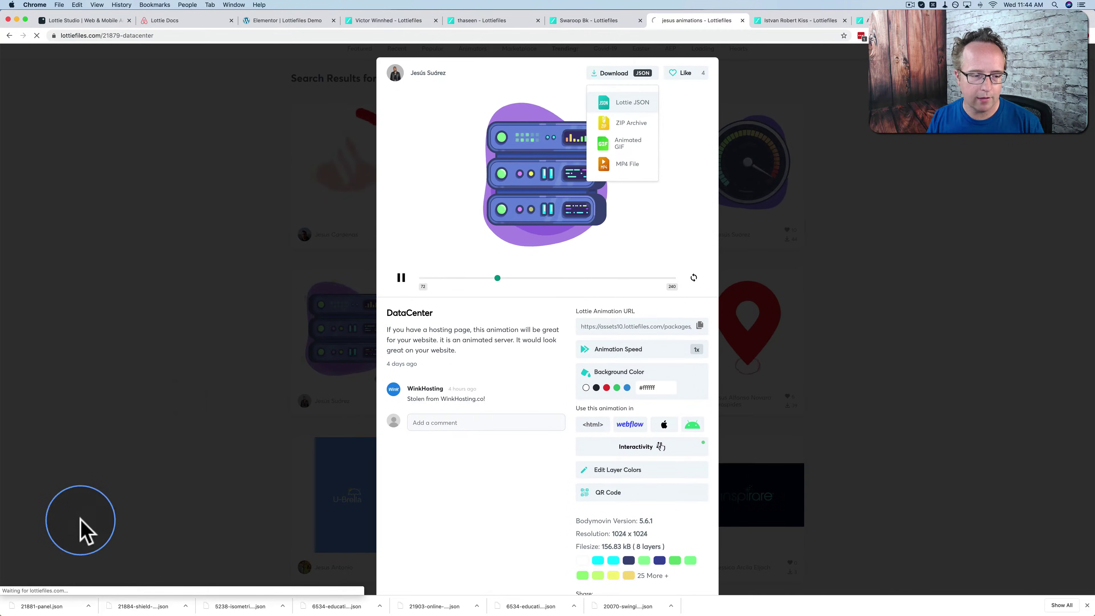
{"action": "left_click", "coordinate": [99, 600]}
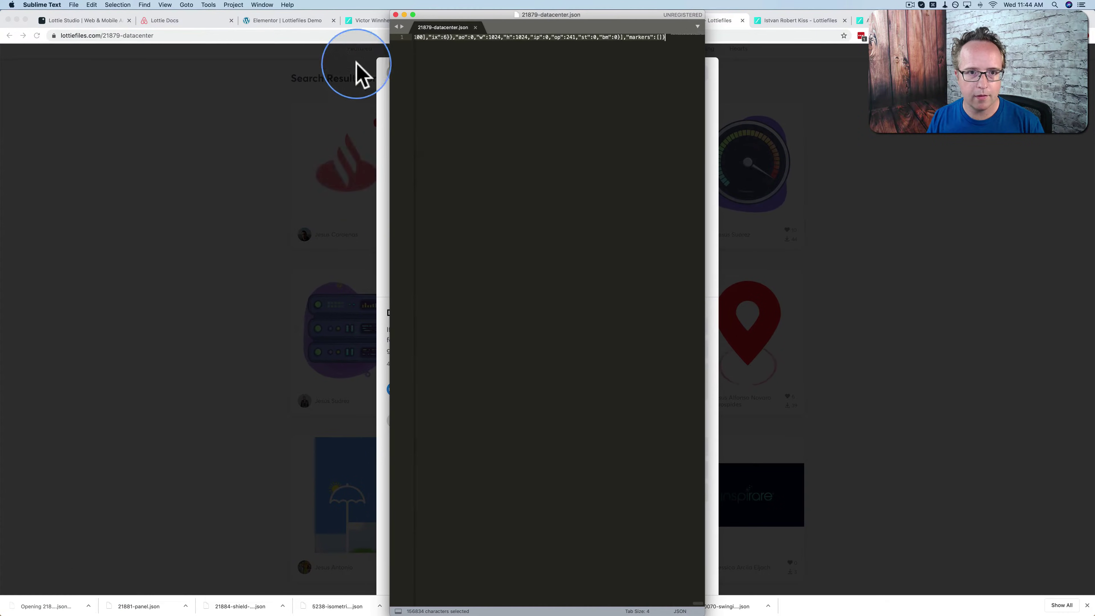
{"action": "left_click", "coordinate": [301, 21]}
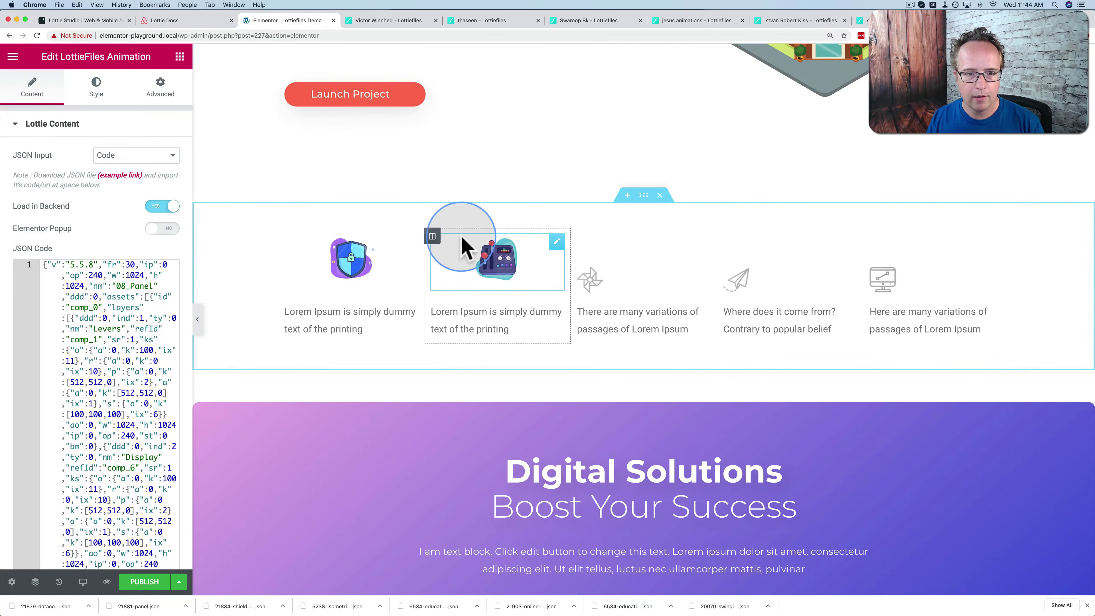
Duplicate the console column and paste the DataCenter JSON into the copy's animation.
{"action": "right_click", "coordinate": [432, 237]}
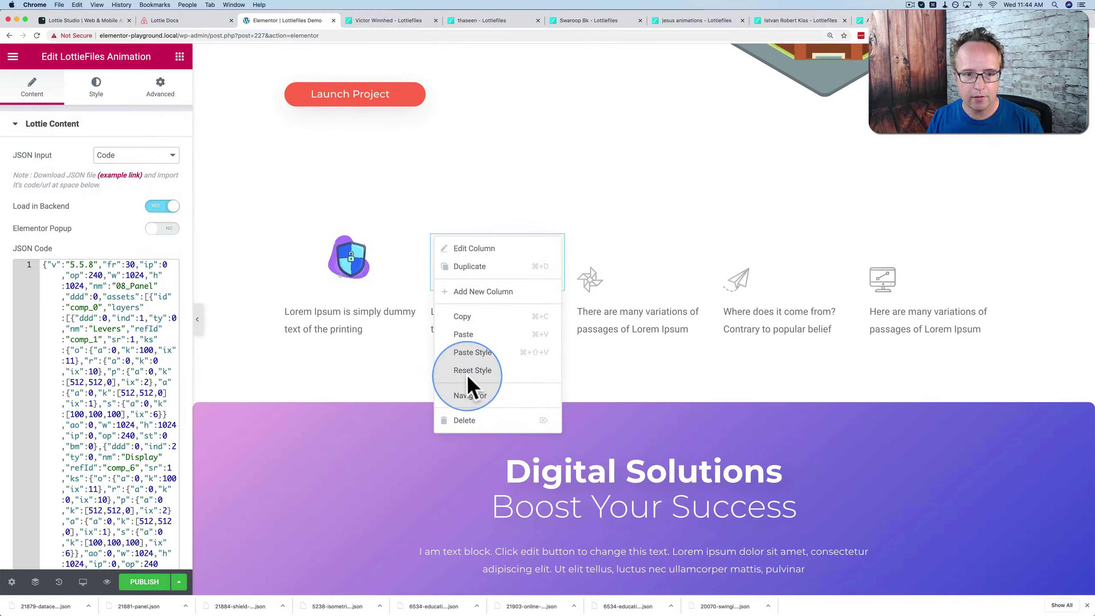
{"action": "left_click", "coordinate": [466, 267]}
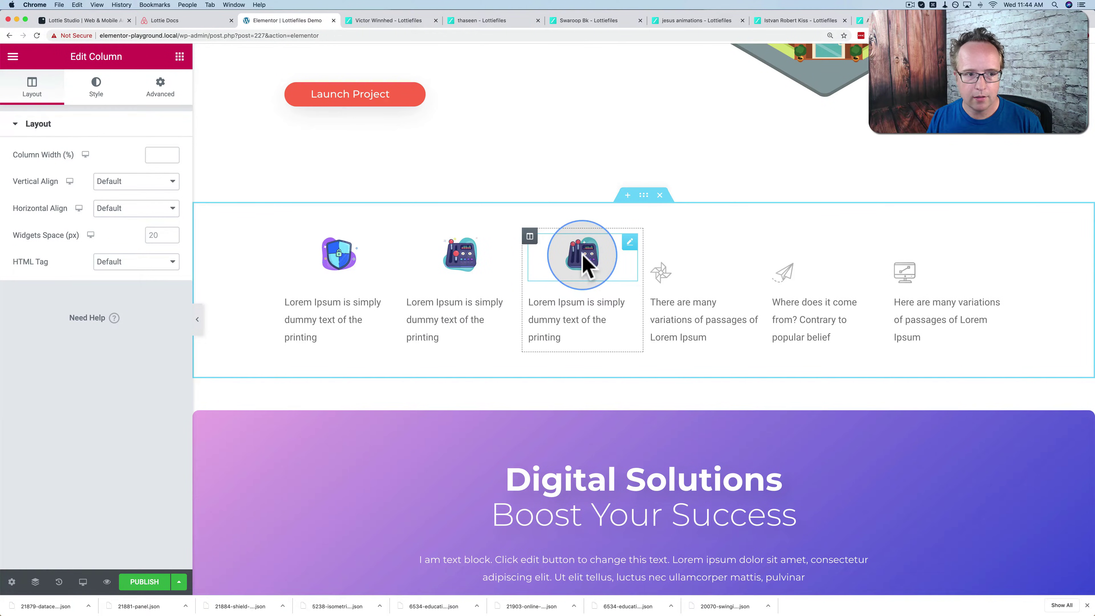
{"action": "left_click", "coordinate": [629, 243]}
{"action": "left_click", "coordinate": [103, 329]}
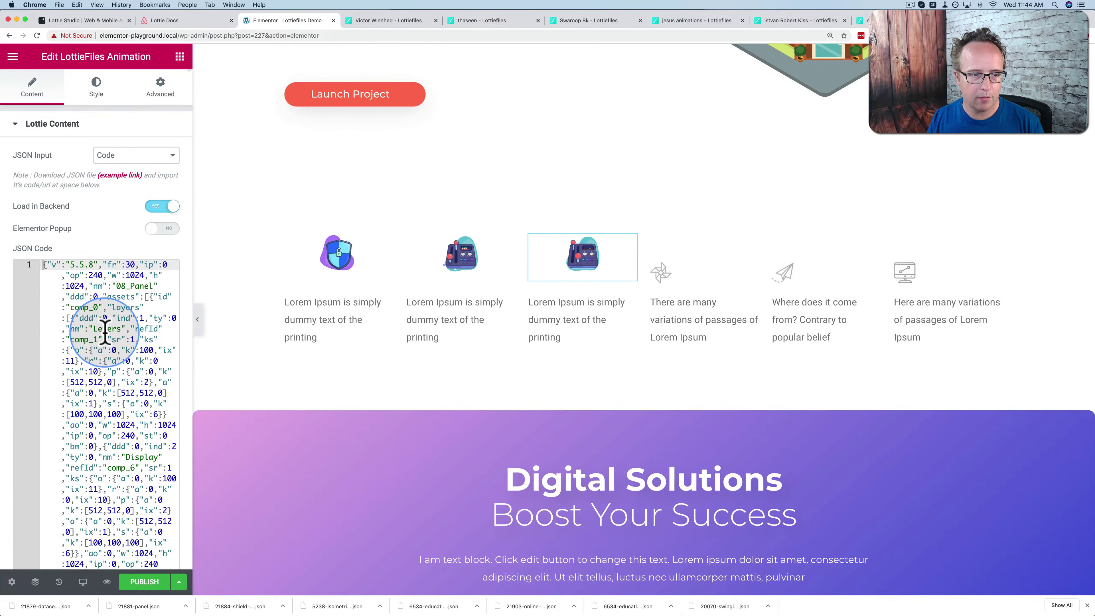
{"action": "key", "text": "super+a"}
{"action": "key", "text": "super+v"}
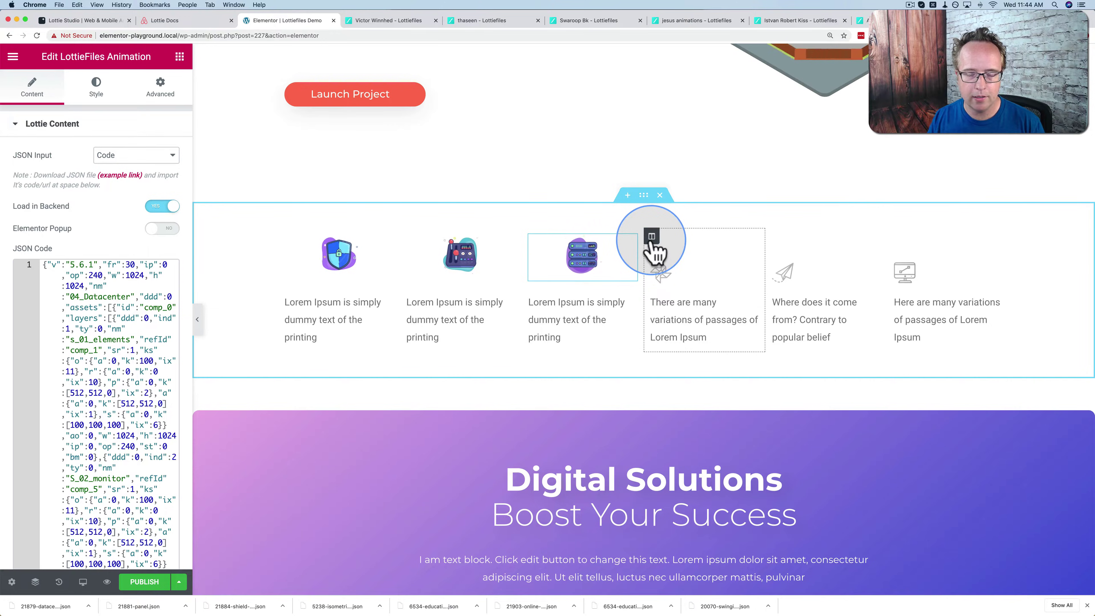
Delete the pinwheel, paper-plane and monitor icon columns.
{"action": "right_click", "coordinate": [651, 237]}
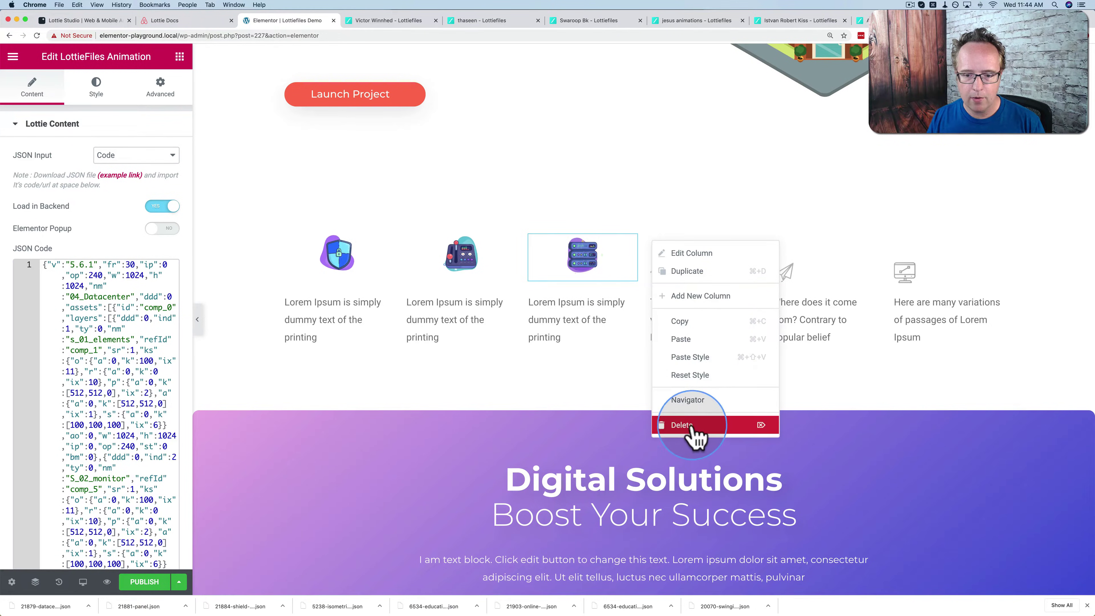
{"action": "key", "text": "Delete"}
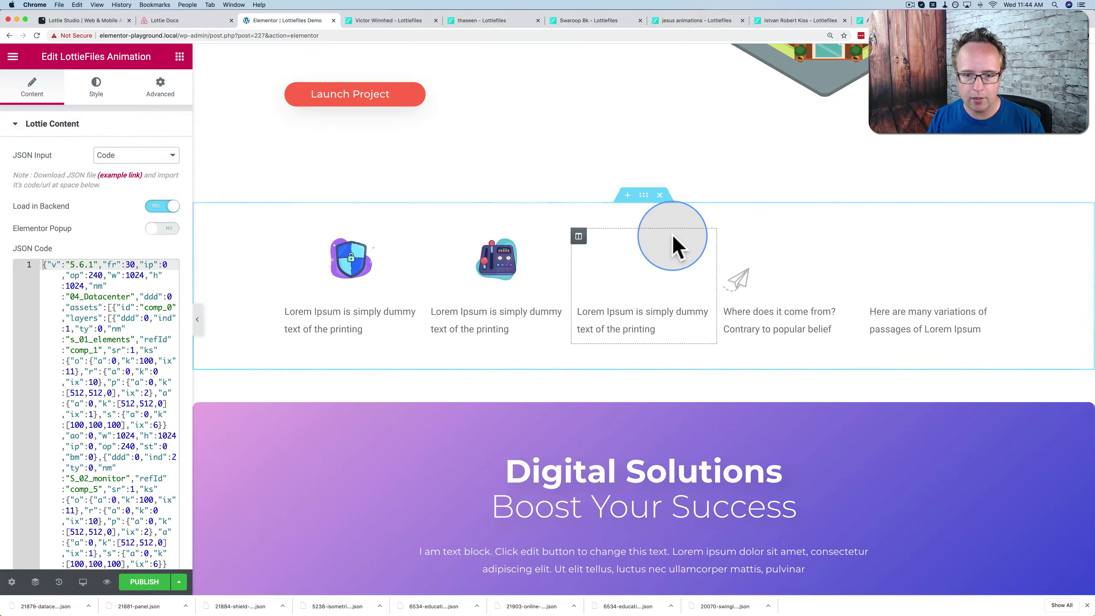
{"action": "right_click", "coordinate": [732, 239]}
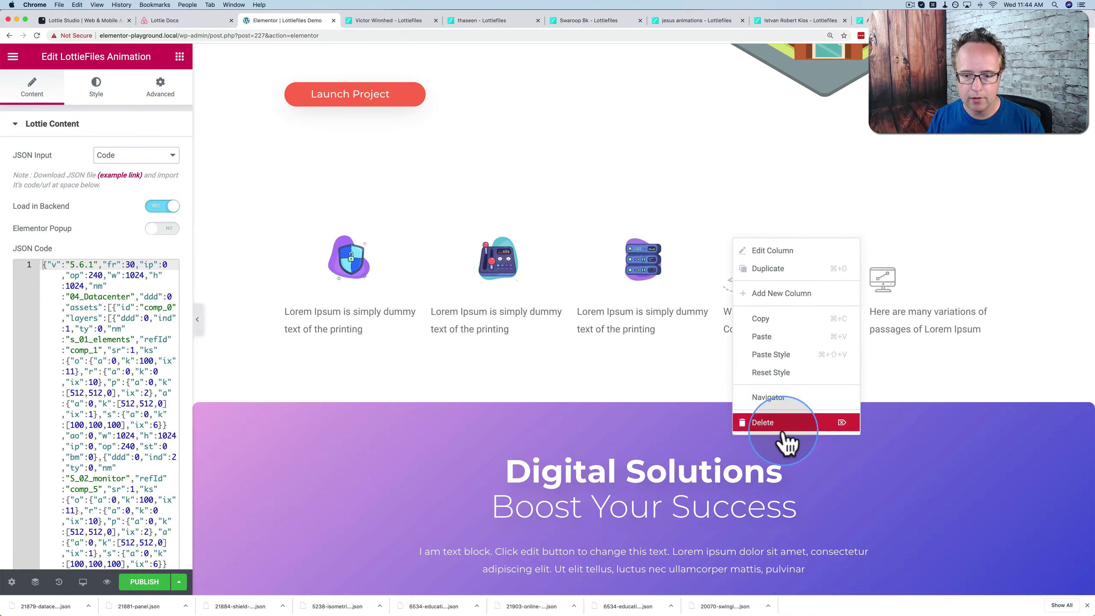
{"action": "key", "text": "Delete"}
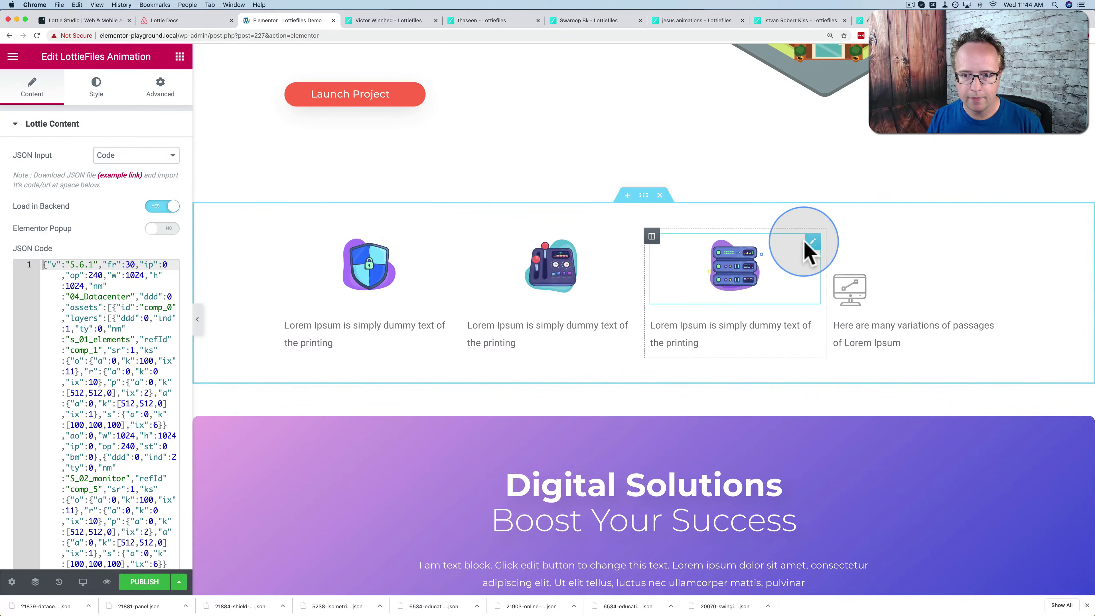
{"action": "right_click", "coordinate": [836, 239]}
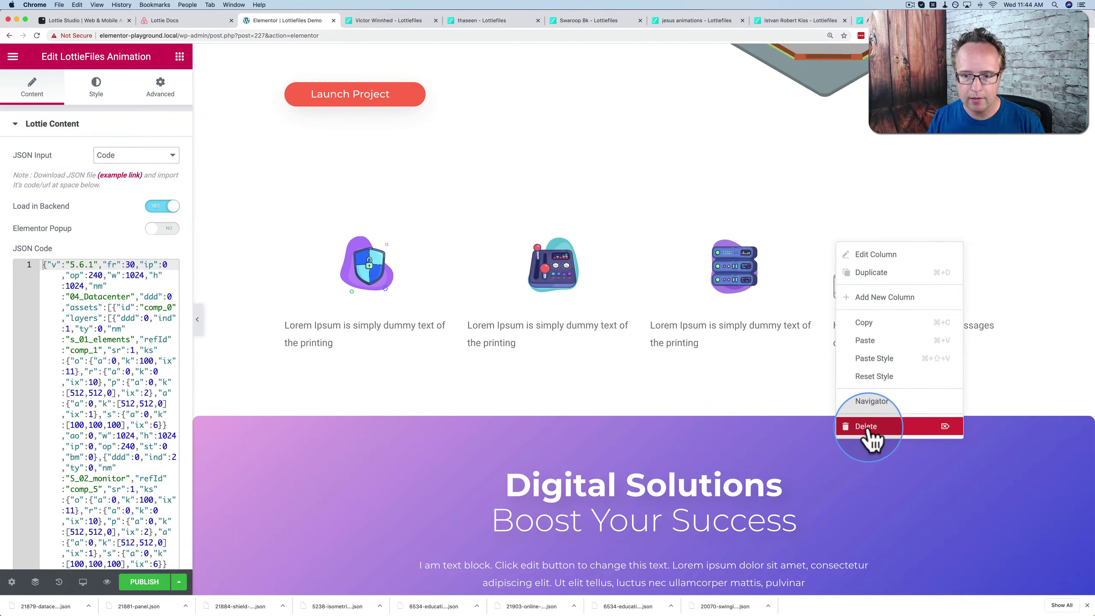
{"action": "key", "text": "Delete"}
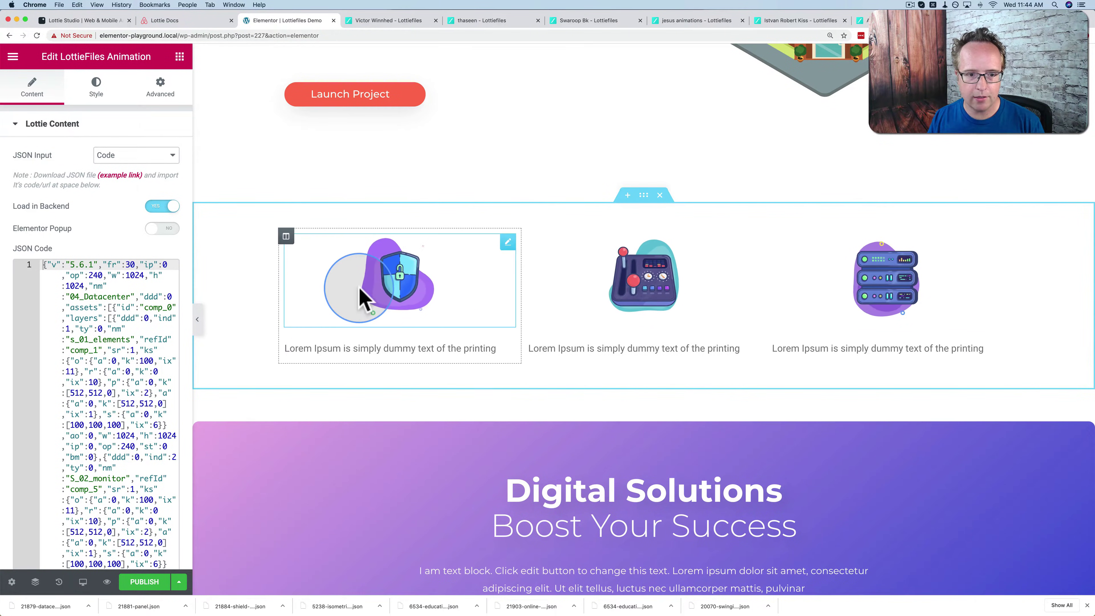
{"action": "scroll", "coordinate": [362, 297], "scroll_direction": "down", "scroll_amount": 2}
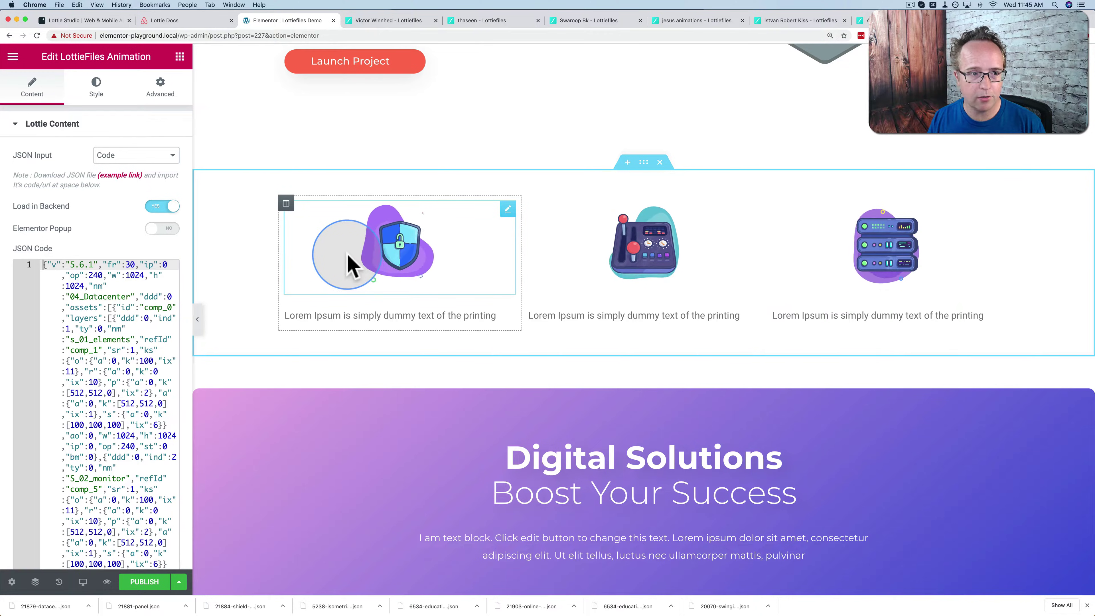
Set the datacenter animation's Play on option to Scroll Parallax.
{"action": "left_click", "coordinate": [71, 129]}
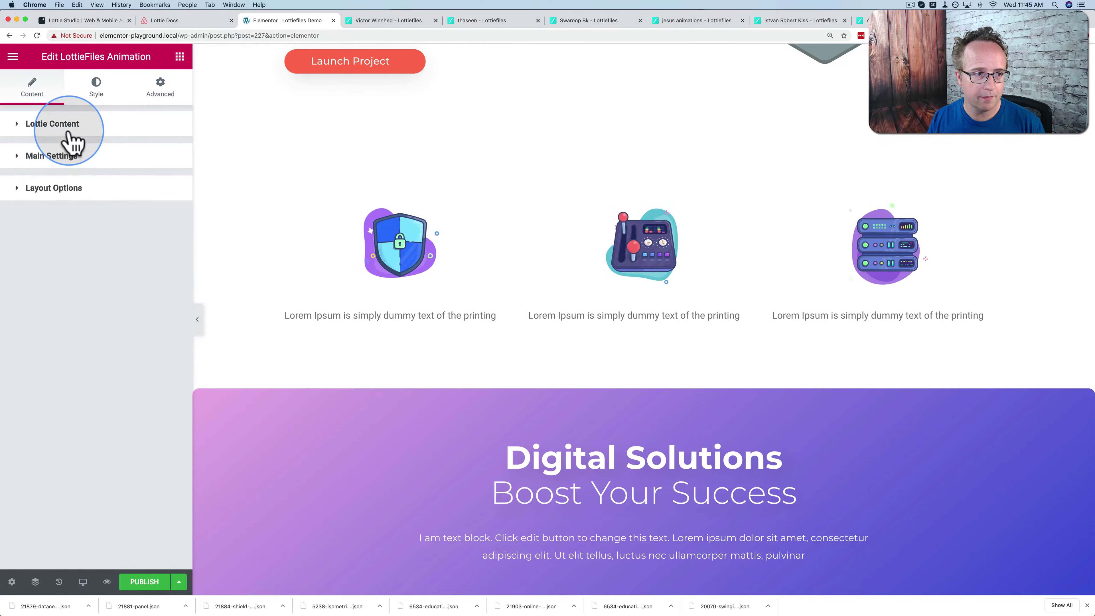
{"action": "left_click", "coordinate": [64, 162]}
{"action": "left_click", "coordinate": [138, 192]}
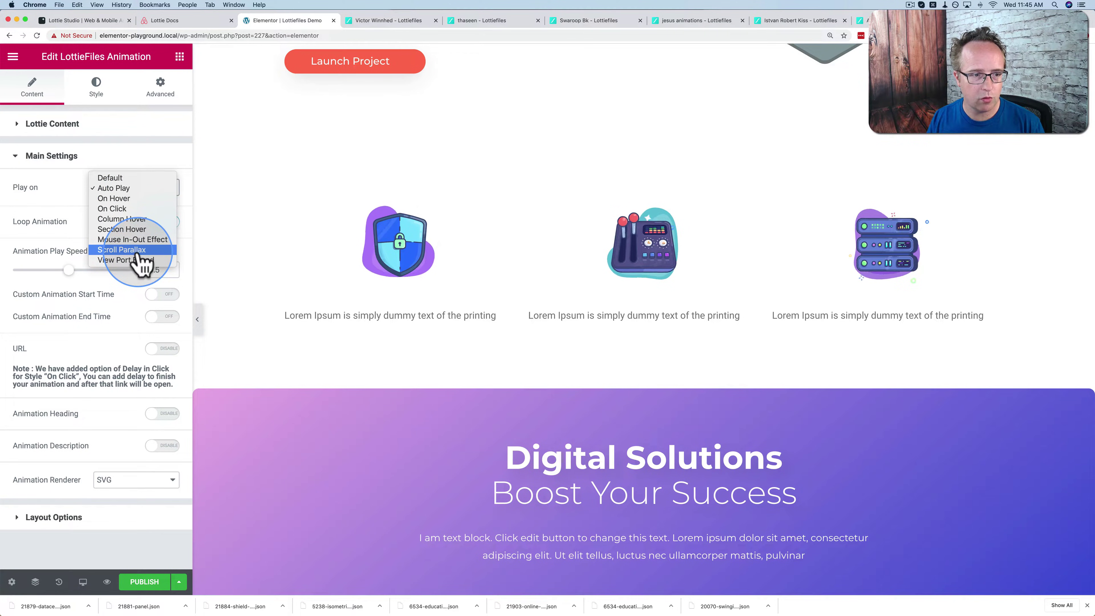
{"action": "left_click", "coordinate": [129, 250]}
{"action": "scroll", "coordinate": [237, 403], "scroll_direction": "up", "scroll_amount": 2}
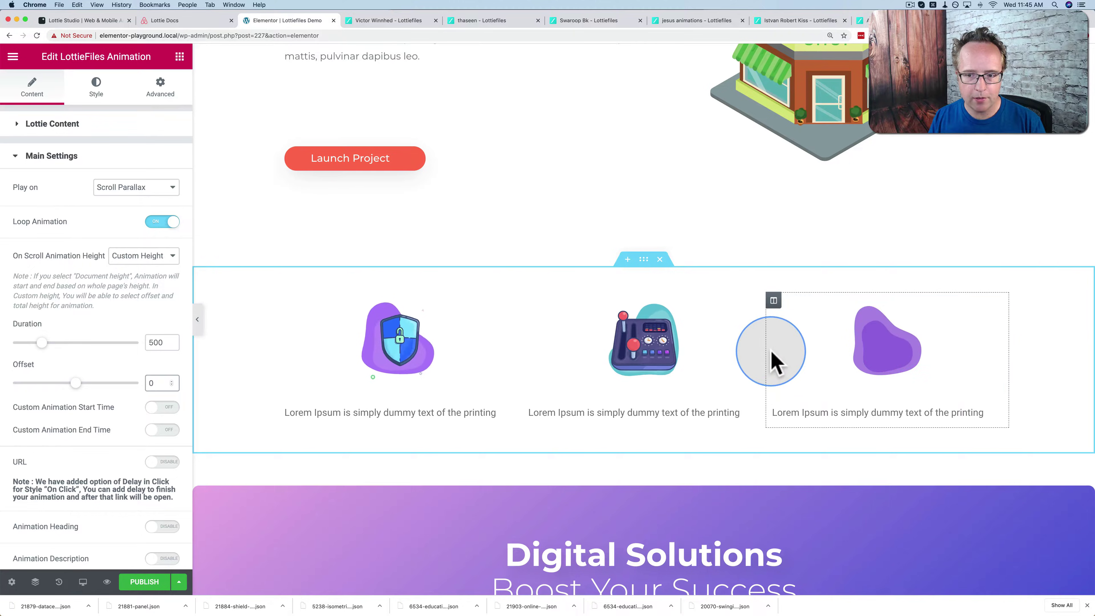
{"action": "scroll", "coordinate": [771, 360], "scroll_direction": "down", "scroll_amount": 3}
{"action": "scroll", "coordinate": [772, 360], "scroll_direction": "down", "scroll_amount": 4}
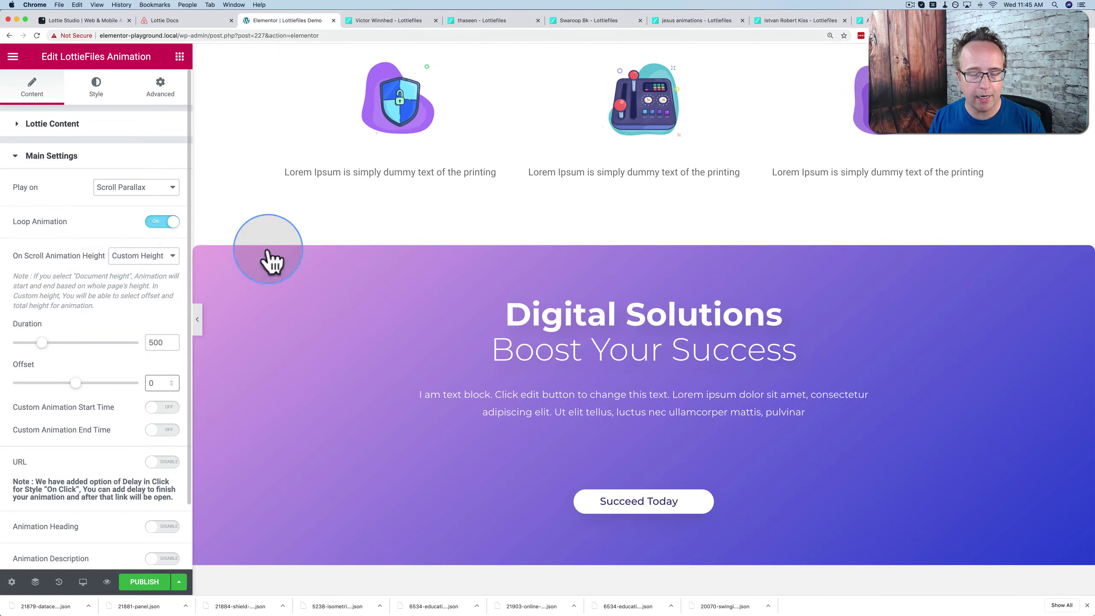
{"action": "scroll", "coordinate": [674, 233], "scroll_direction": "down", "scroll_amount": 1}
{"action": "scroll", "coordinate": [674, 233], "scroll_direction": "down", "scroll_amount": 1}
{"action": "scroll", "coordinate": [690, 229], "scroll_direction": "up", "scroll_amount": 1}
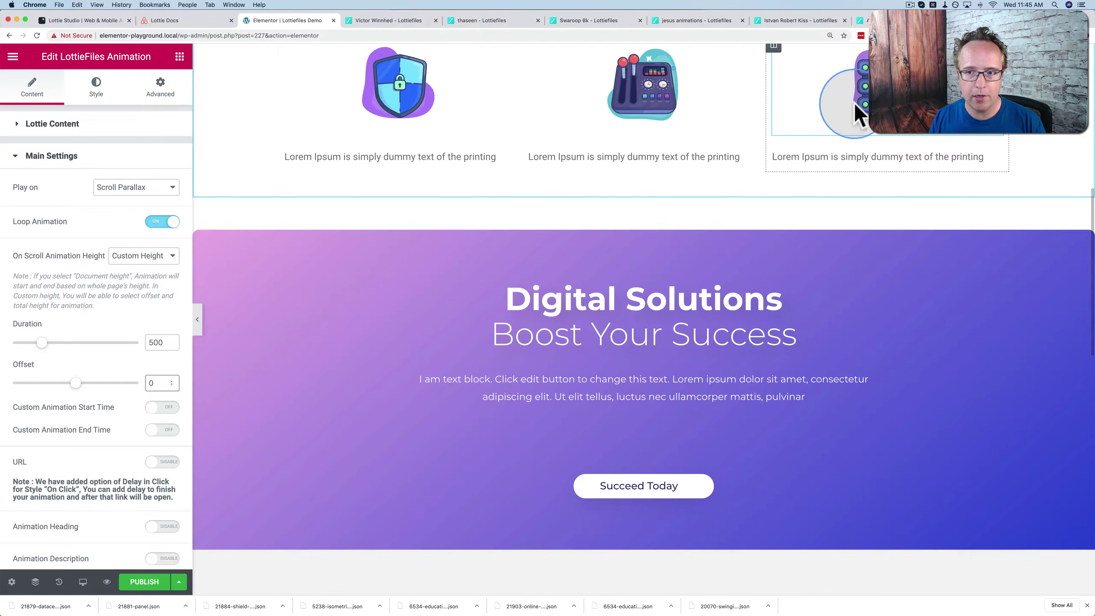
{"action": "scroll", "coordinate": [701, 207], "scroll_direction": "up", "scroll_amount": 1}
{"action": "scroll", "coordinate": [701, 202], "scroll_direction": "up", "scroll_amount": 3}
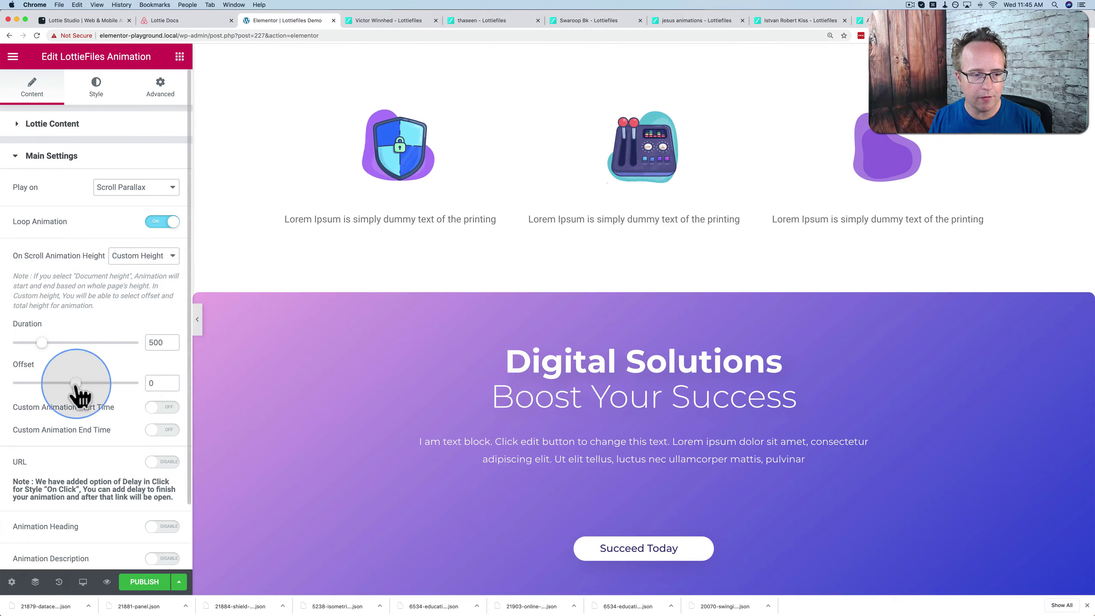
{"action": "scroll", "coordinate": [449, 289], "scroll_direction": "up", "scroll_amount": 1}
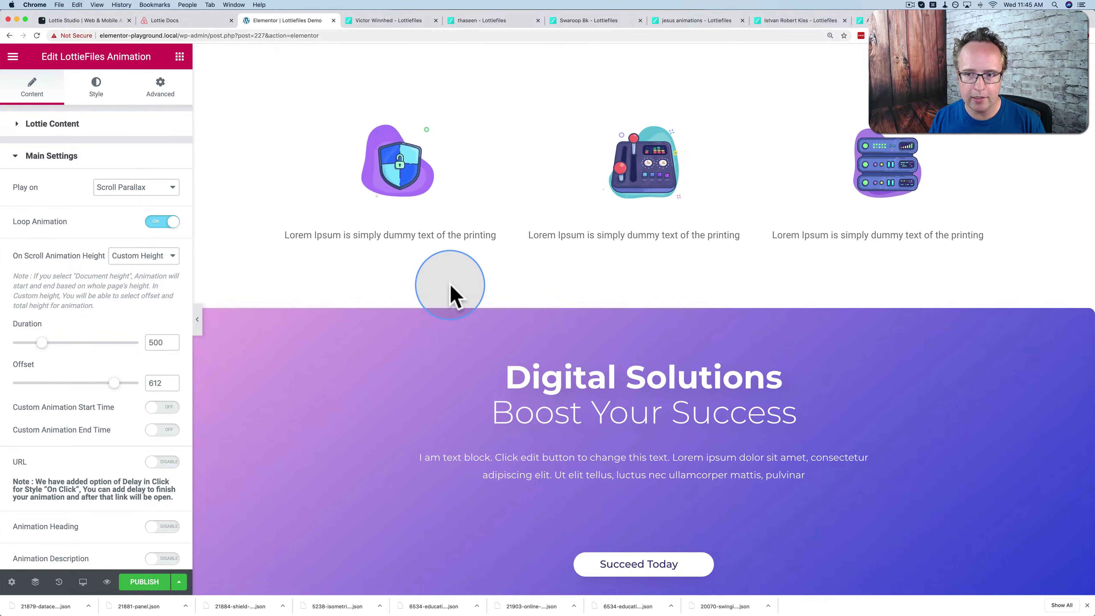
{"action": "scroll", "coordinate": [449, 288], "scroll_direction": "down", "scroll_amount": 2}
{"action": "scroll", "coordinate": [449, 289], "scroll_direction": "up", "scroll_amount": 2}
{"action": "scroll", "coordinate": [450, 289], "scroll_direction": "up", "scroll_amount": 5}
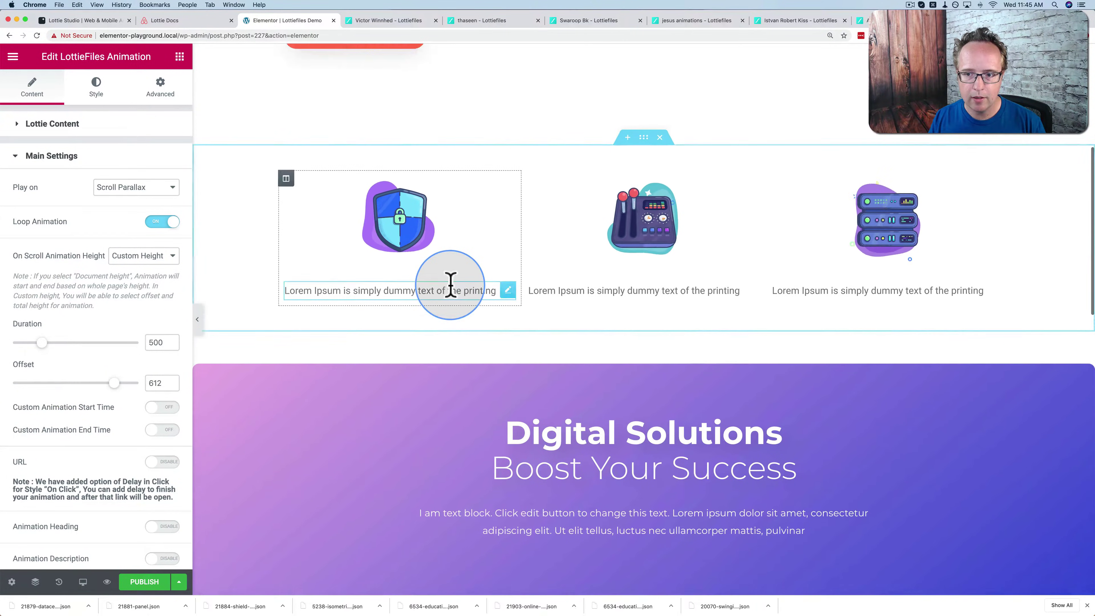
{"action": "scroll", "coordinate": [450, 288], "scroll_direction": "up", "scroll_amount": 4}
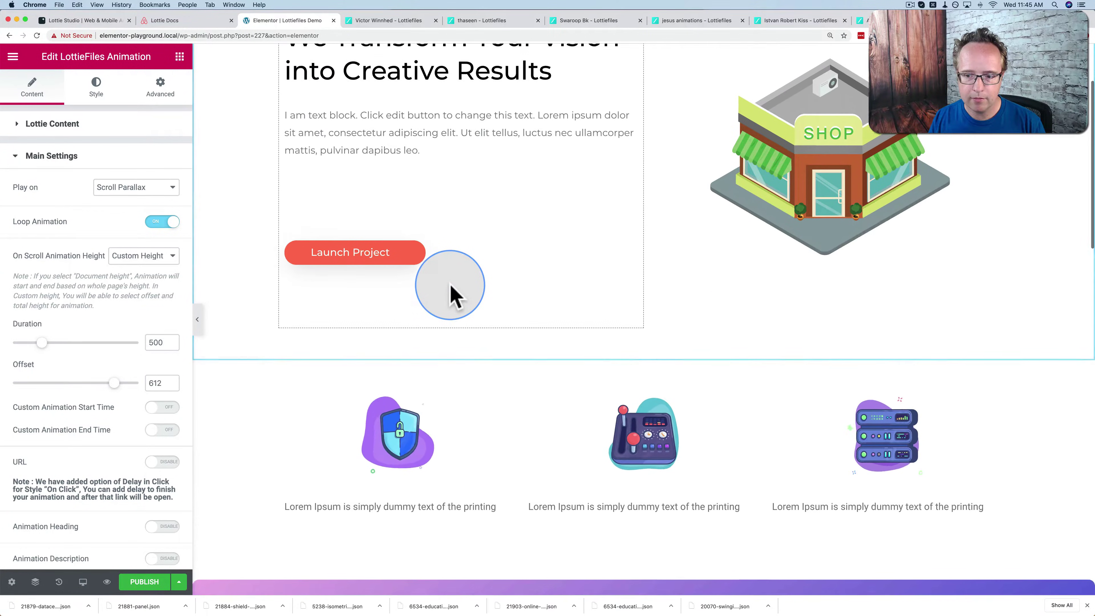
{"action": "scroll", "coordinate": [450, 289], "scroll_direction": "down", "scroll_amount": 8}
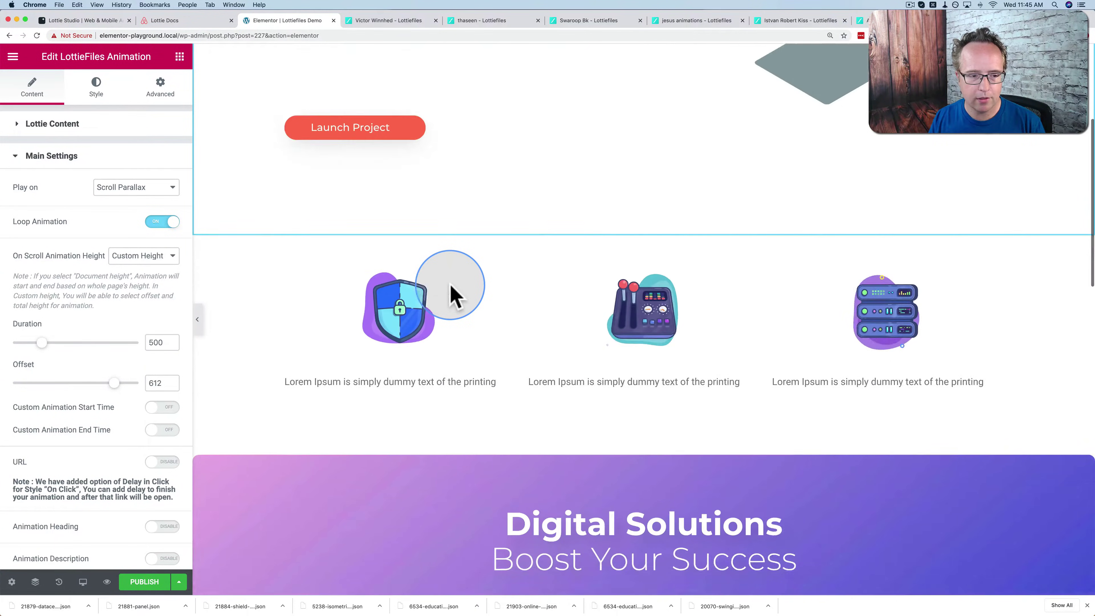
Set its On Scroll Animation Height to Document Height.
{"action": "left_click", "coordinate": [134, 257]}
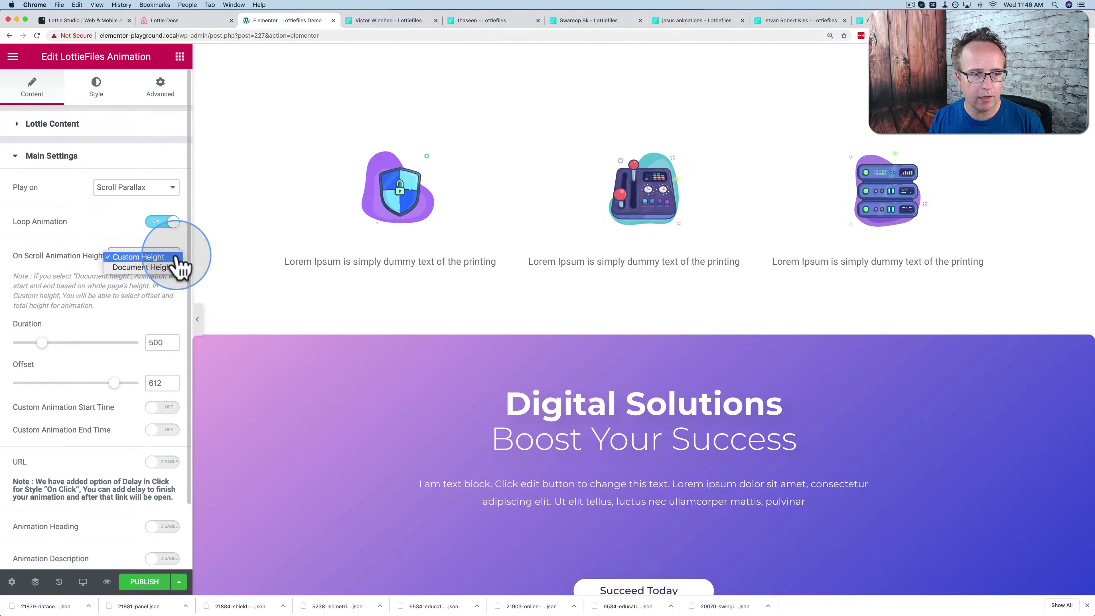
{"action": "left_click", "coordinate": [143, 267]}
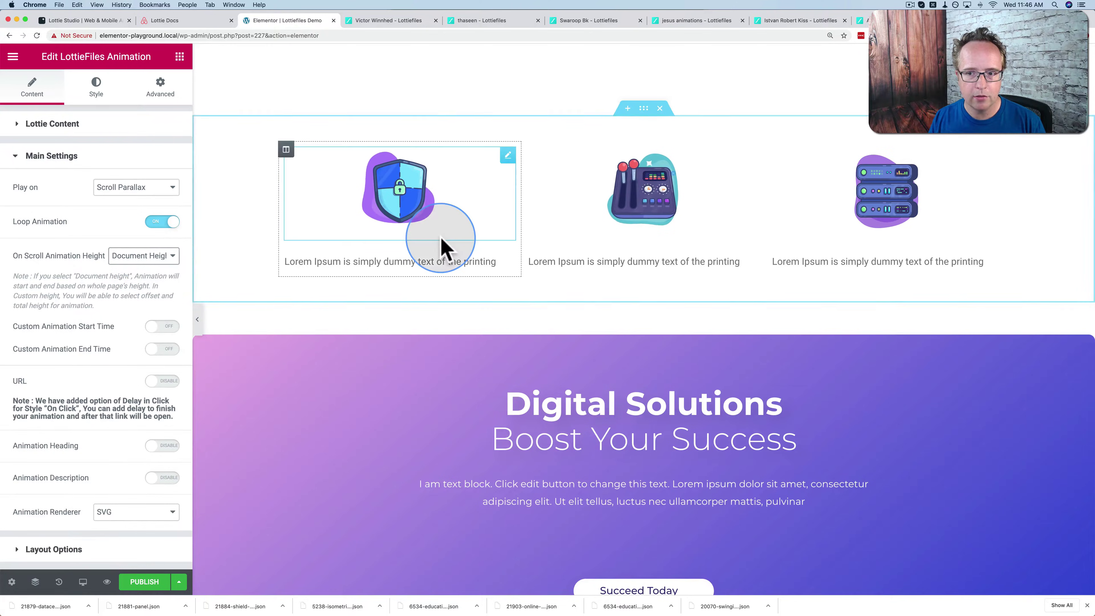
{"action": "scroll", "coordinate": [442, 240], "scroll_direction": "up", "scroll_amount": 10}
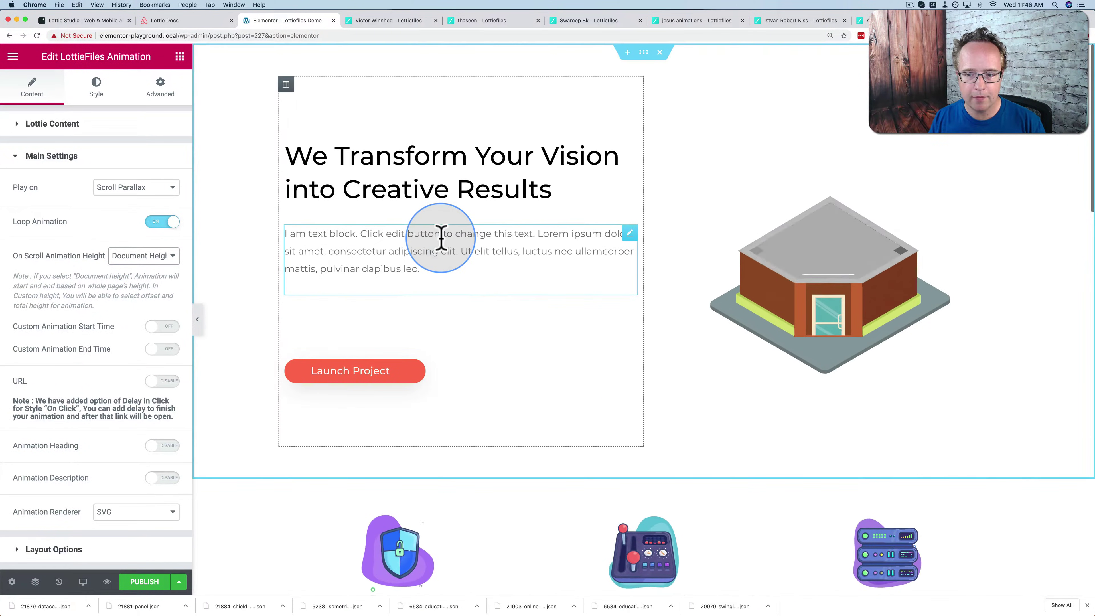
{"action": "scroll", "coordinate": [442, 240], "scroll_direction": "down", "scroll_amount": 8}
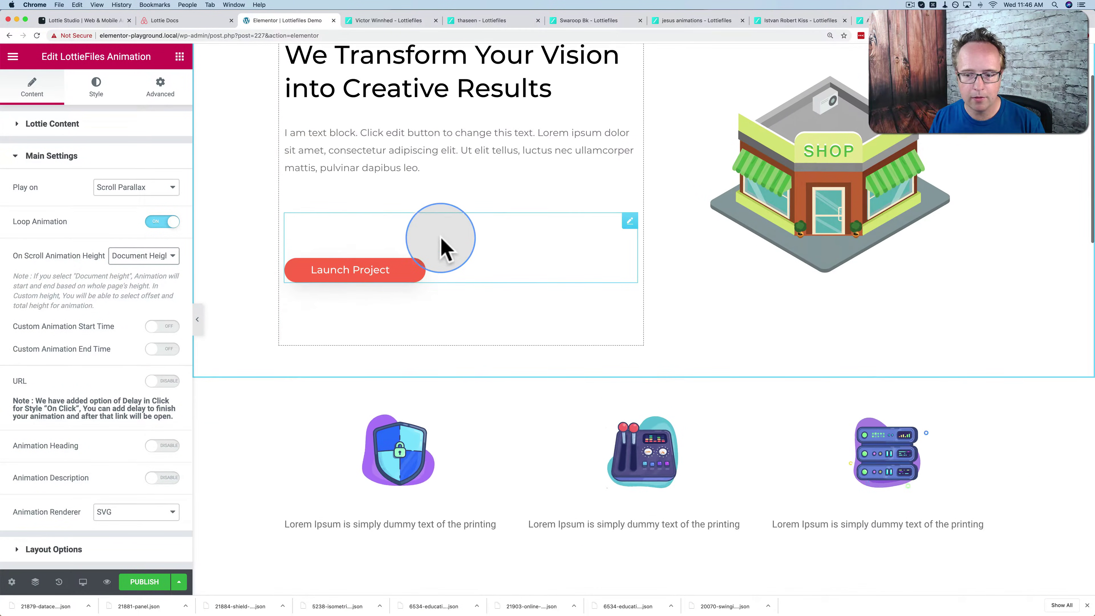
{"action": "scroll", "coordinate": [442, 240], "scroll_direction": "down", "scroll_amount": 7}
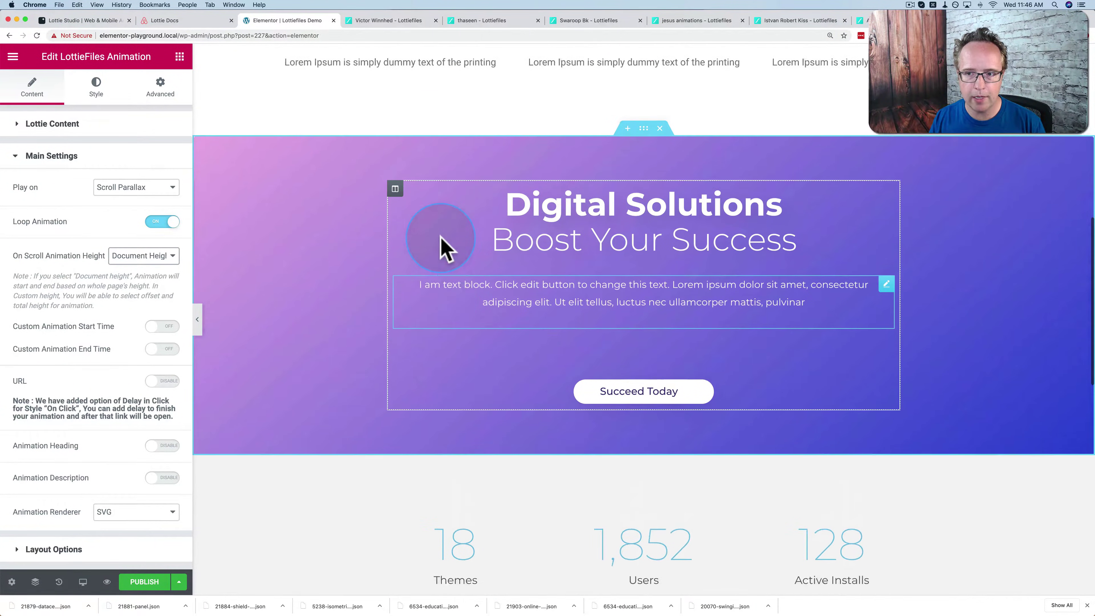
{"action": "scroll", "coordinate": [441, 240], "scroll_direction": "up", "scroll_amount": 7}
{"action": "scroll", "coordinate": [442, 240], "scroll_direction": "up", "scroll_amount": 1}
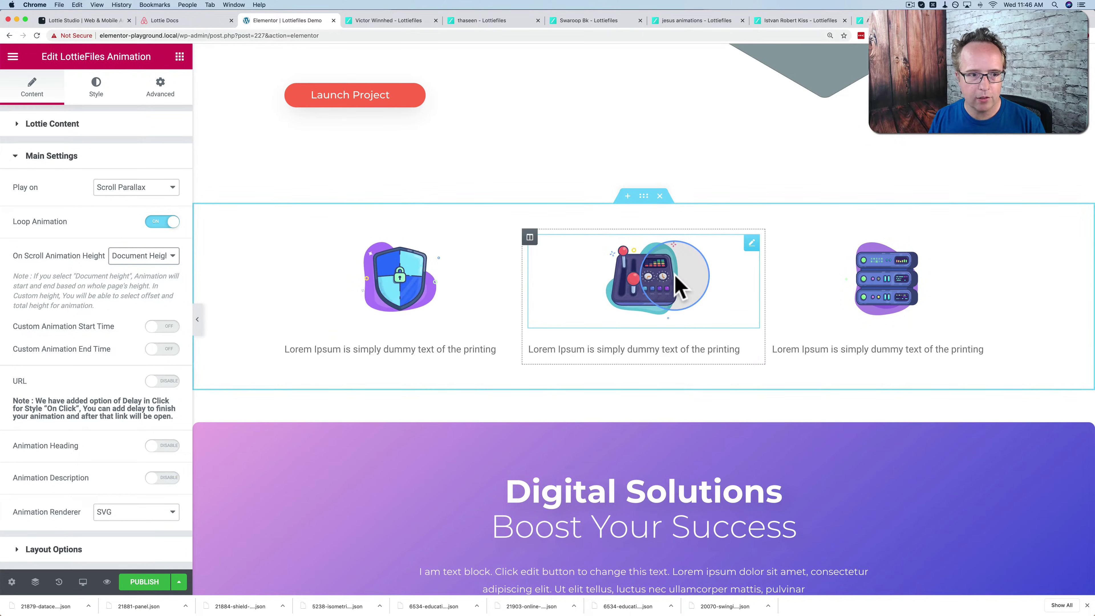
Make the middle console animation play on Scroll Parallax with Document Height.
{"action": "left_click", "coordinate": [738, 249]}
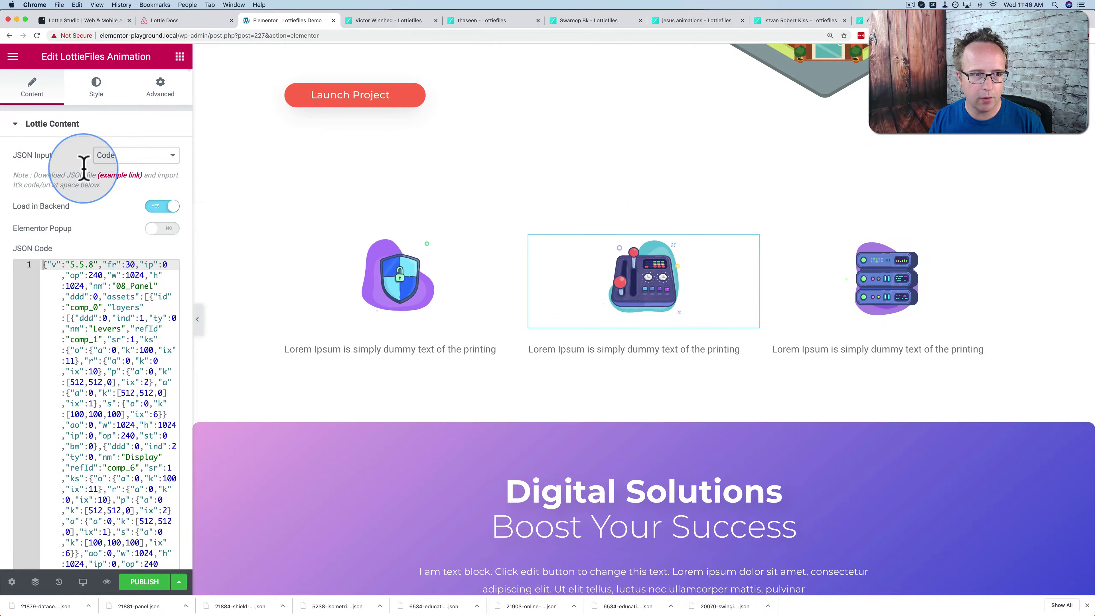
{"action": "left_click", "coordinate": [74, 125]}
{"action": "left_click", "coordinate": [94, 163]}
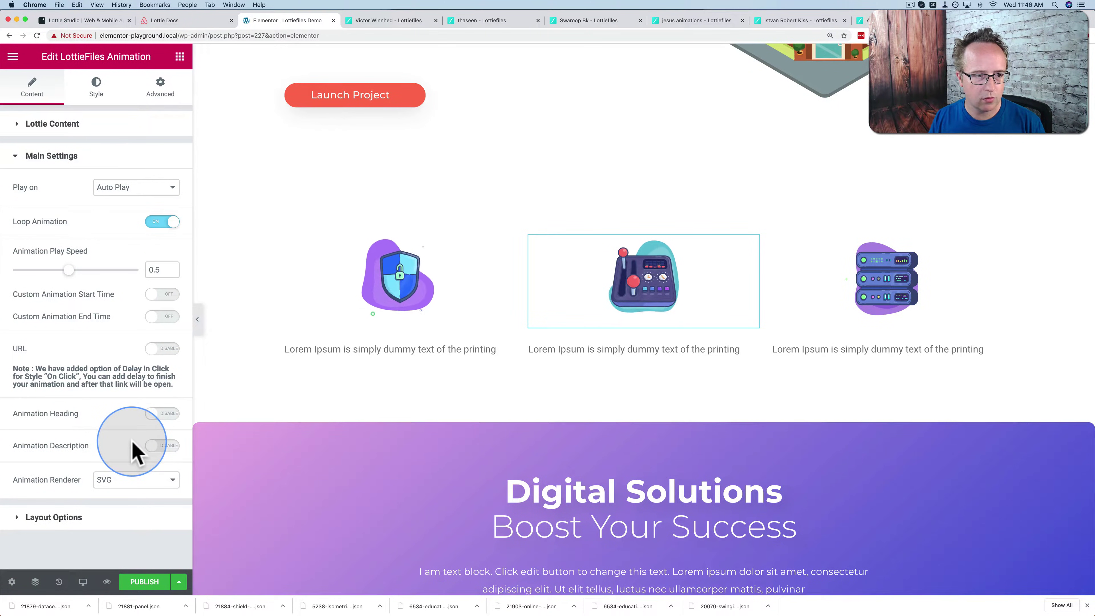
{"action": "left_click", "coordinate": [149, 190]}
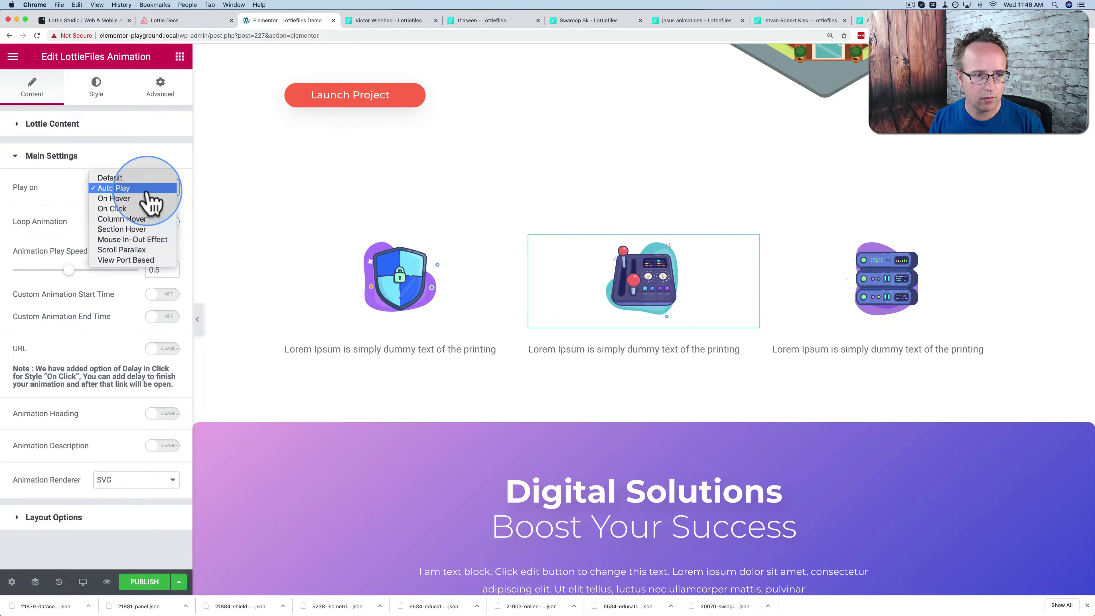
{"action": "left_click", "coordinate": [121, 250]}
{"action": "left_click", "coordinate": [148, 268]}
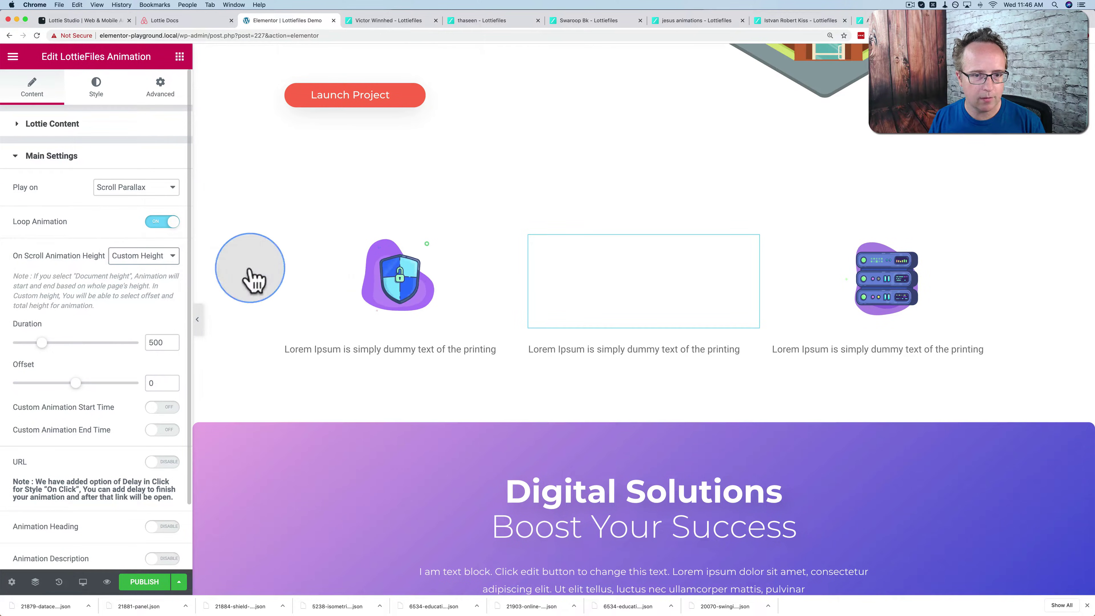
Make the shield animation play on Scroll Parallax with Document Height.
{"action": "left_click", "coordinate": [418, 270]}
{"action": "left_click", "coordinate": [147, 123]}
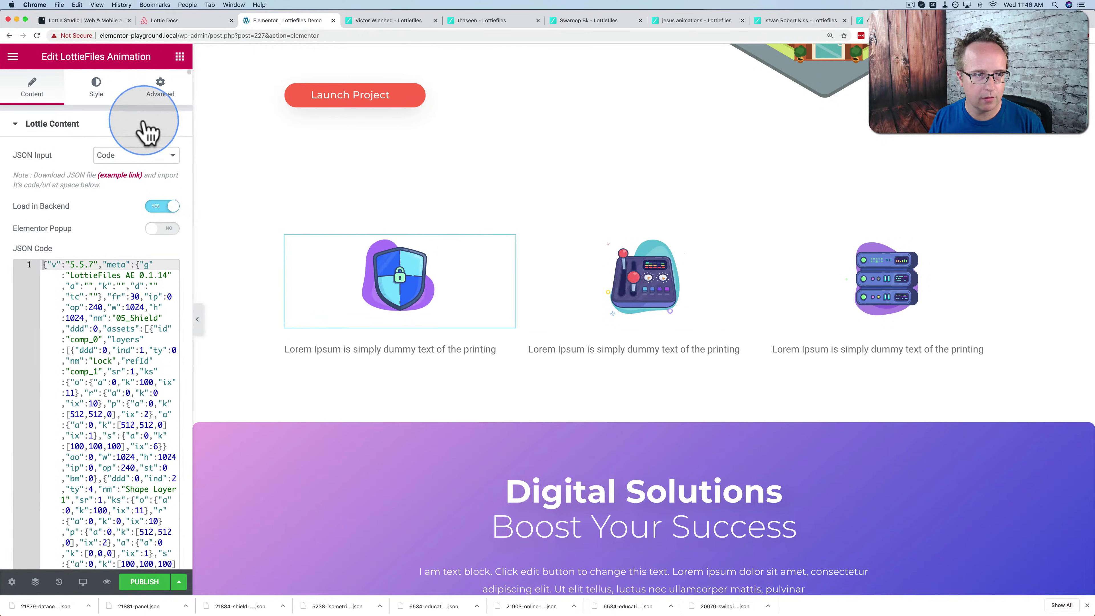
{"action": "left_click", "coordinate": [147, 155]}
{"action": "left_click", "coordinate": [152, 193]}
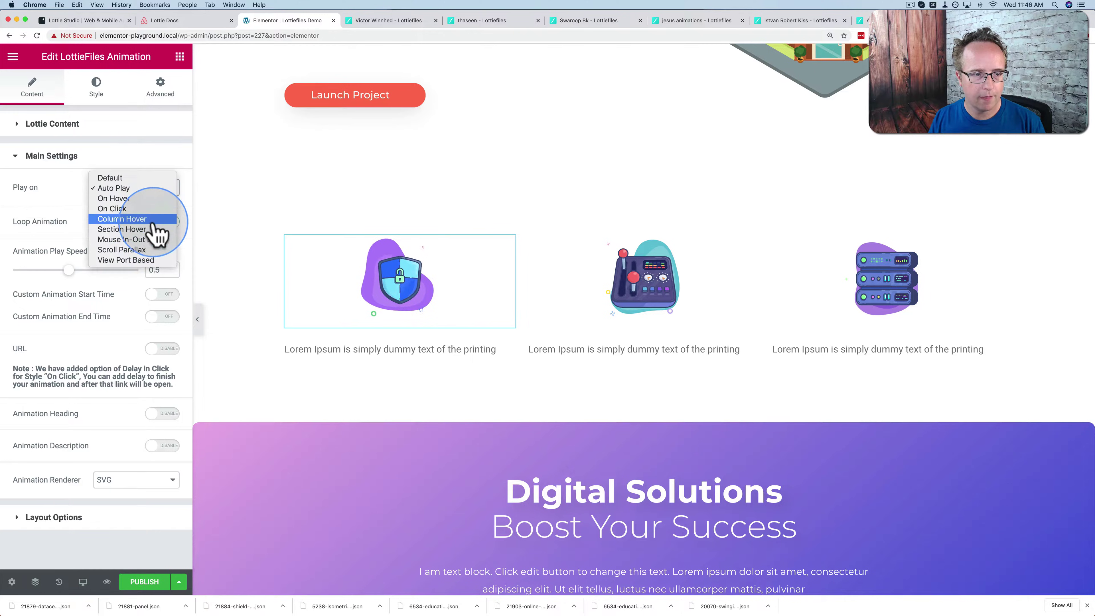
{"action": "left_click", "coordinate": [130, 250]}
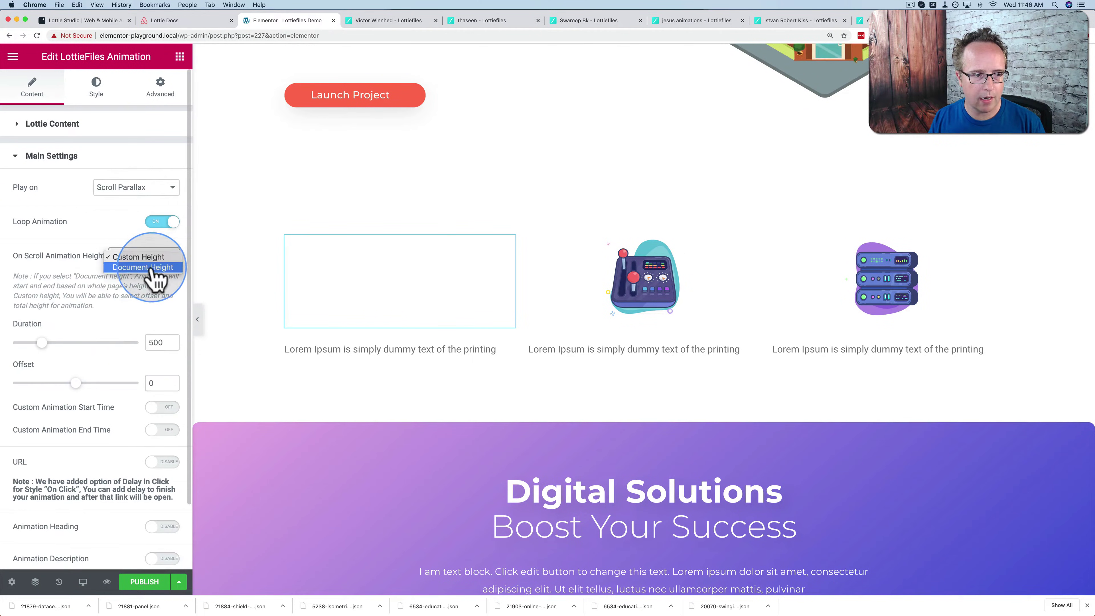
{"action": "left_click", "coordinate": [146, 267]}
Scroll to the Our Team section and select the coin-mining illustration beside its heading.
{"action": "scroll", "coordinate": [262, 194], "scroll_direction": "up", "scroll_amount": 4}
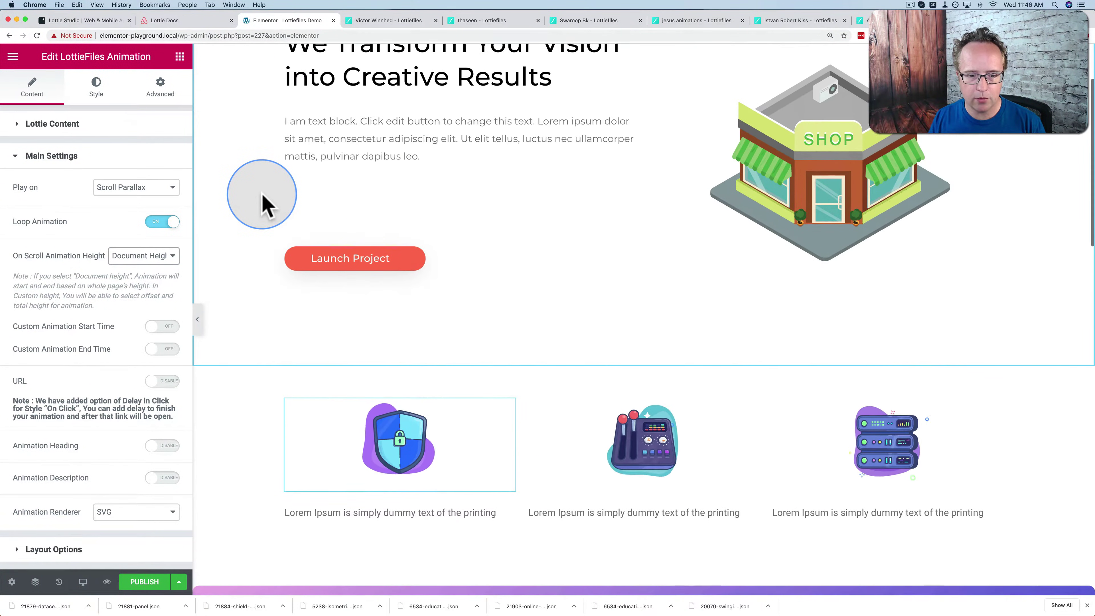
{"action": "scroll", "coordinate": [263, 196], "scroll_direction": "up", "scroll_amount": 3}
{"action": "scroll", "coordinate": [263, 196], "scroll_direction": "down", "scroll_amount": 4}
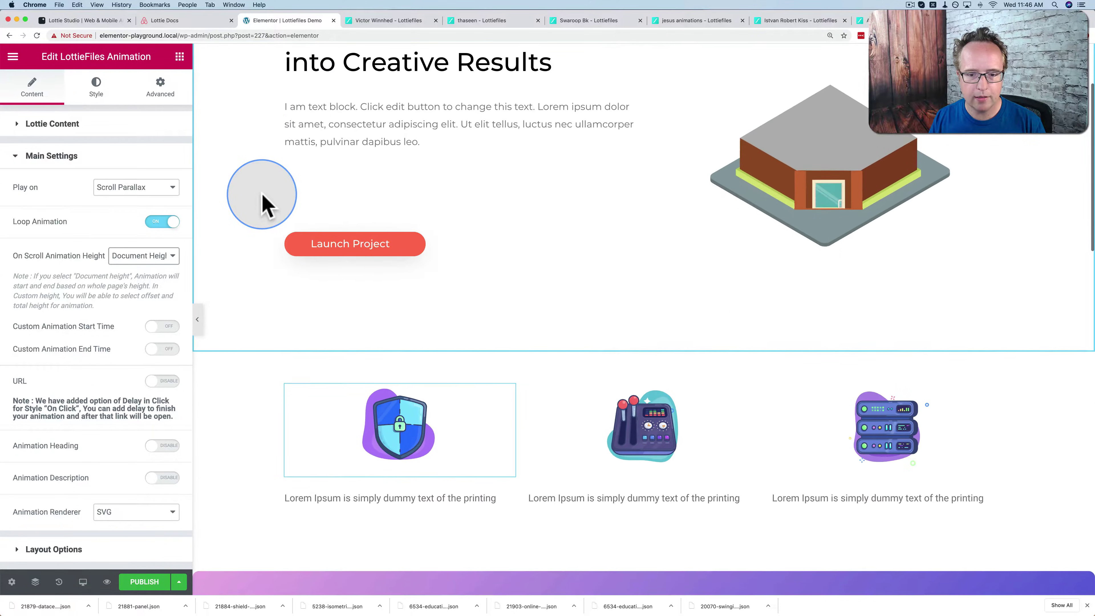
{"action": "scroll", "coordinate": [263, 196], "scroll_direction": "down", "scroll_amount": 5}
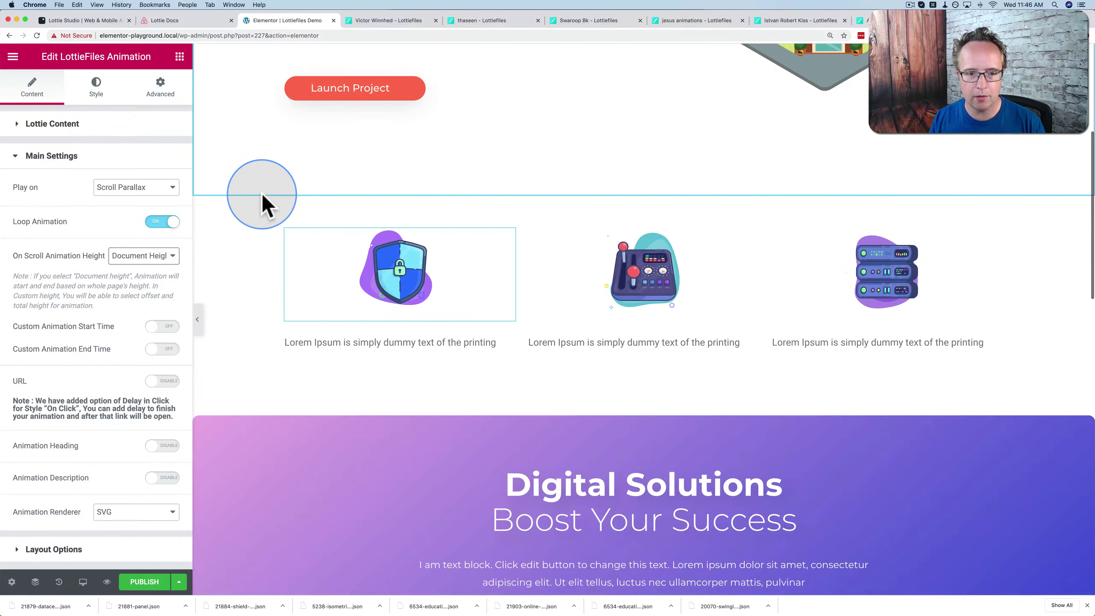
{"action": "scroll", "coordinate": [263, 196], "scroll_direction": "down", "scroll_amount": 5}
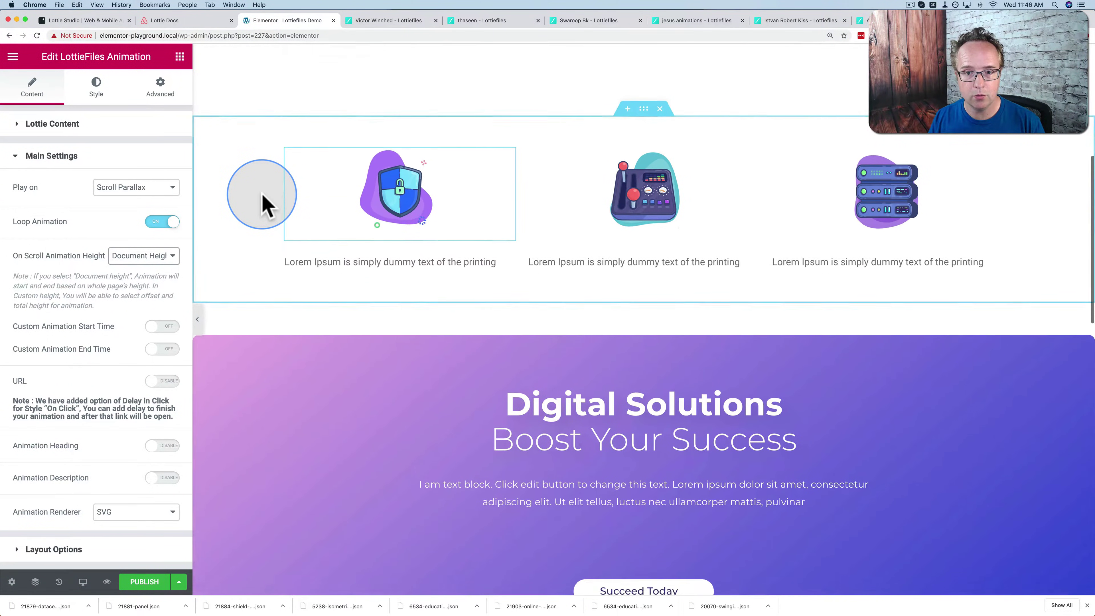
{"action": "scroll", "coordinate": [263, 196], "scroll_direction": "up", "scroll_amount": 5}
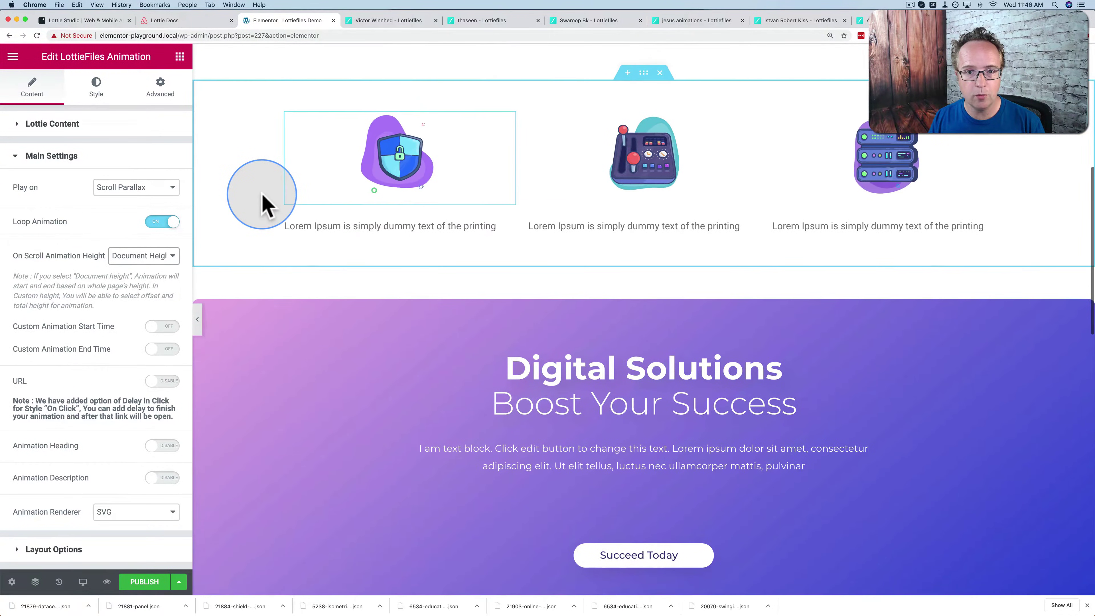
{"action": "scroll", "coordinate": [262, 196], "scroll_direction": "up", "scroll_amount": 5}
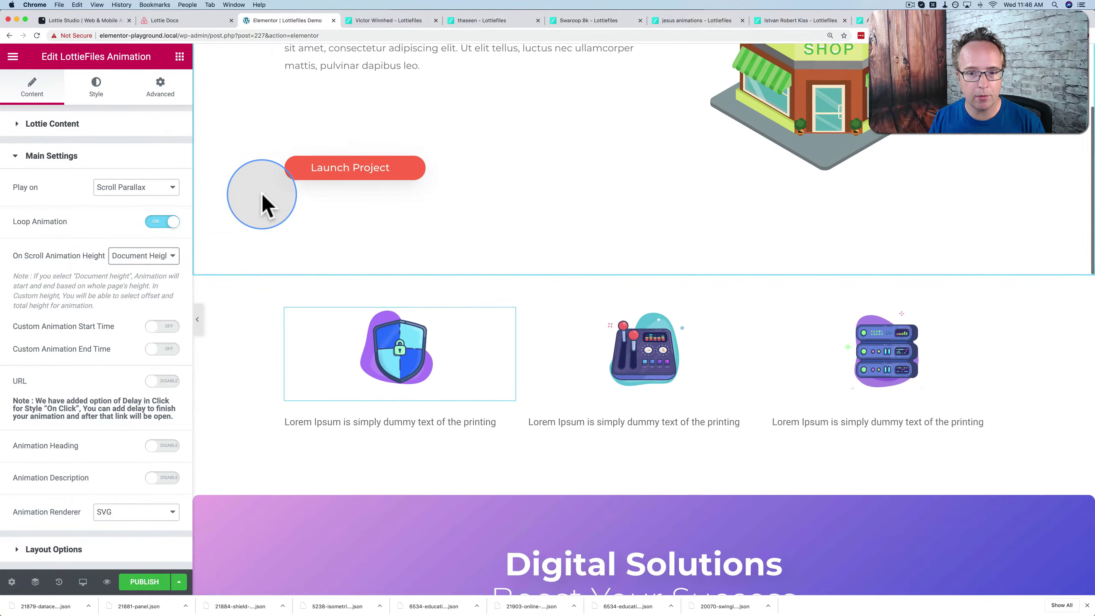
{"action": "scroll", "coordinate": [262, 196], "scroll_direction": "down", "scroll_amount": 2}
{"action": "scroll", "coordinate": [263, 196], "scroll_direction": "down", "scroll_amount": 5}
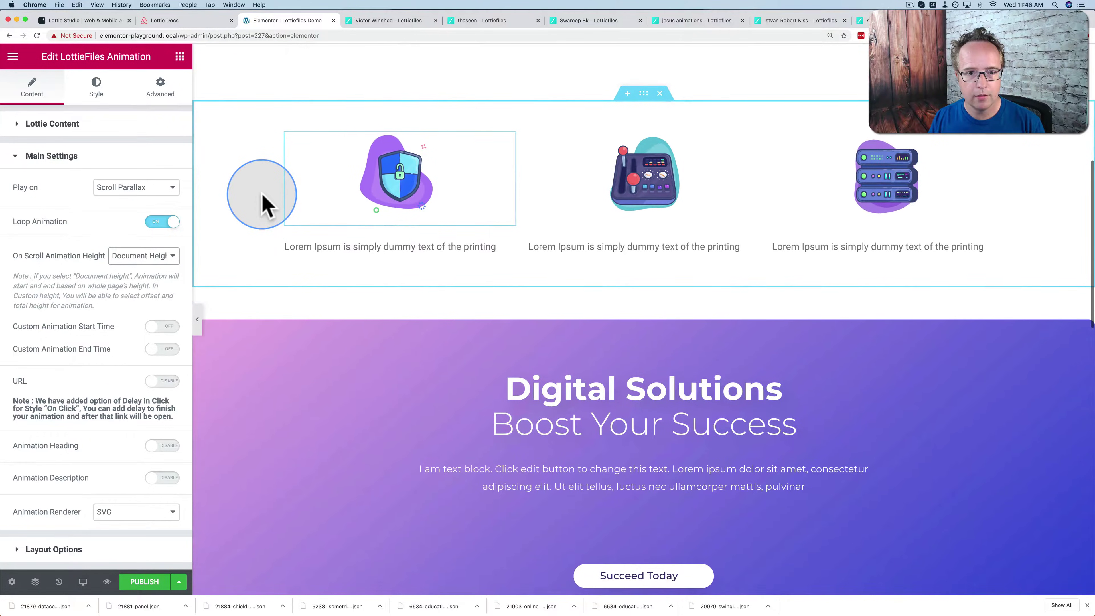
{"action": "scroll", "coordinate": [263, 197], "scroll_direction": "up", "scroll_amount": 1}
{"action": "scroll", "coordinate": [263, 196], "scroll_direction": "up", "scroll_amount": 2}
{"action": "scroll", "coordinate": [263, 197], "scroll_direction": "down", "scroll_amount": 5}
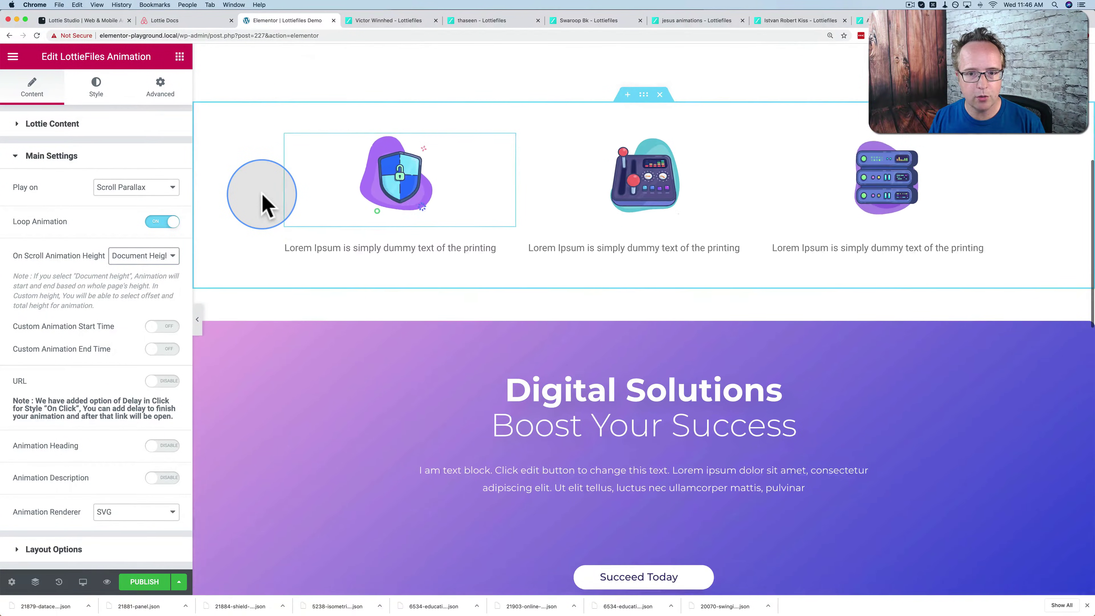
{"action": "scroll", "coordinate": [262, 196], "scroll_direction": "down", "scroll_amount": 9}
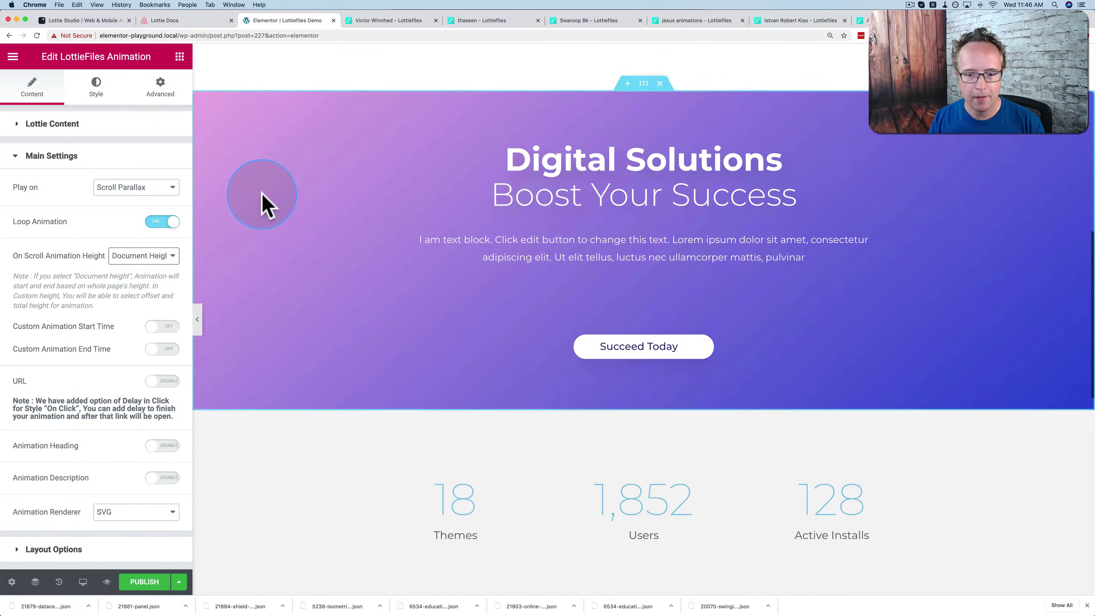
{"action": "scroll", "coordinate": [264, 200], "scroll_direction": "down", "scroll_amount": 7}
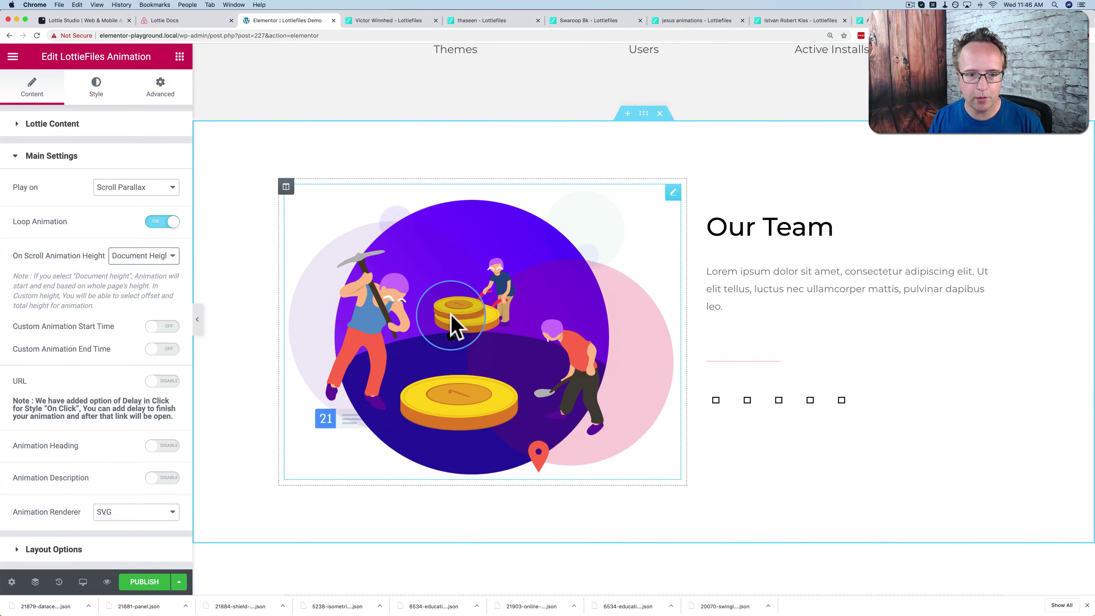
{"action": "left_click", "coordinate": [452, 328]}
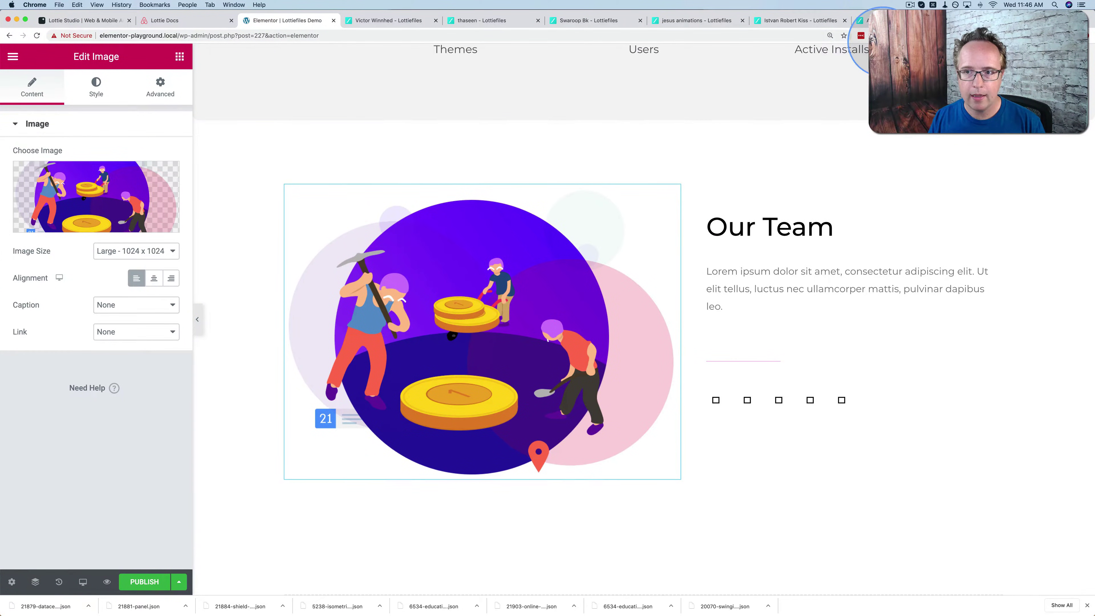
Get the Online Class Animation's Lottie JSON and copy its full 104,956-character code.
{"action": "left_click", "coordinate": [862, 20]}
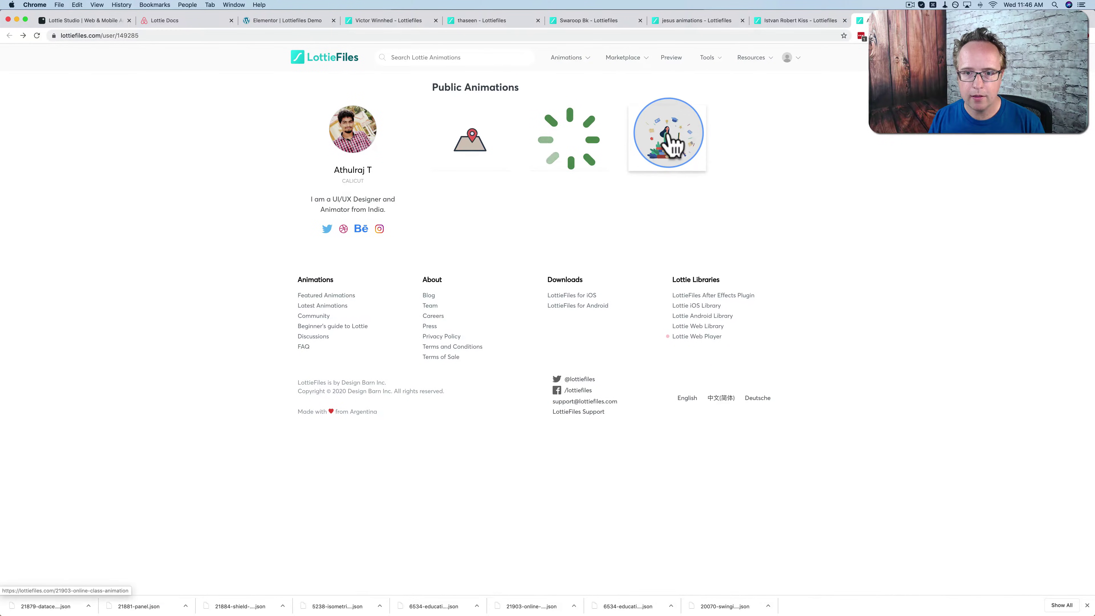
{"action": "left_click", "coordinate": [669, 140]}
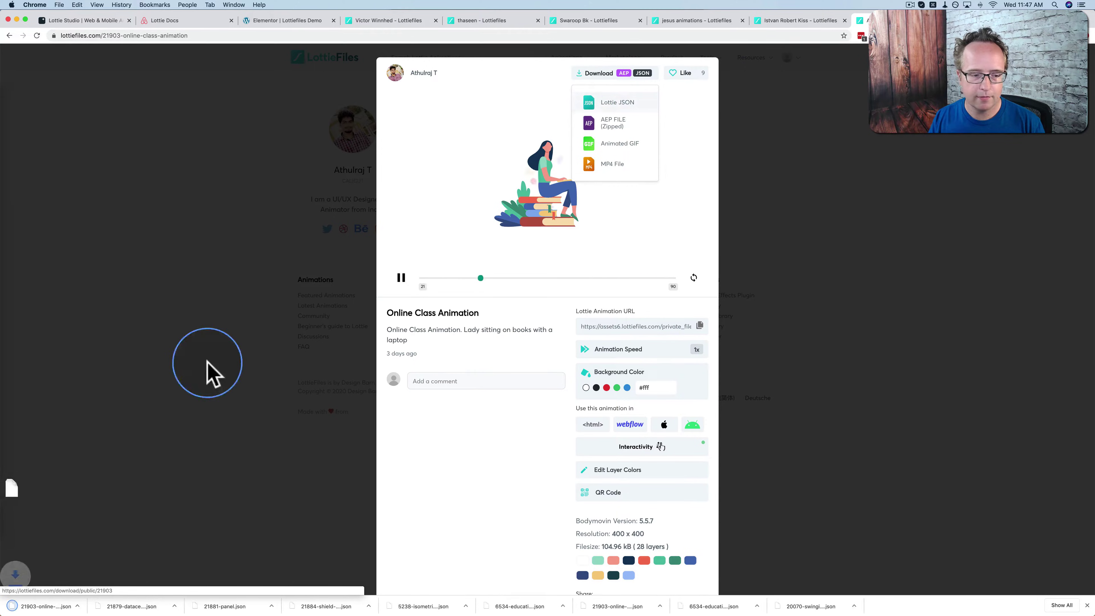
{"action": "left_click", "coordinate": [107, 573]}
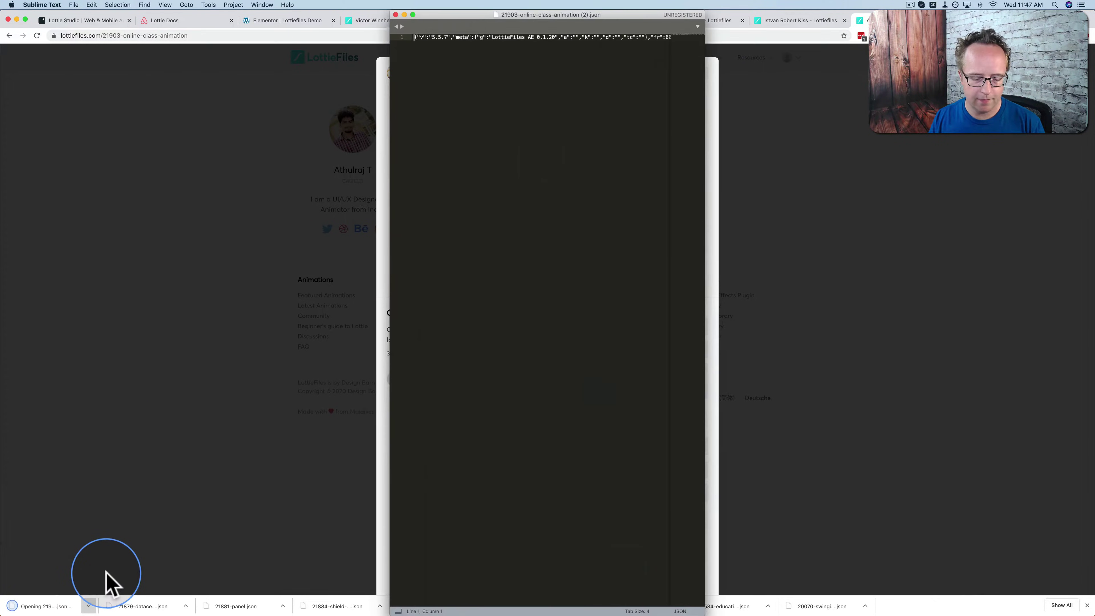
{"action": "left_click", "coordinate": [301, 21]}
Add a LottieFiles Animation widget above the image with the pasted JSON, loaded in backend.
{"action": "left_click", "coordinate": [180, 56]}
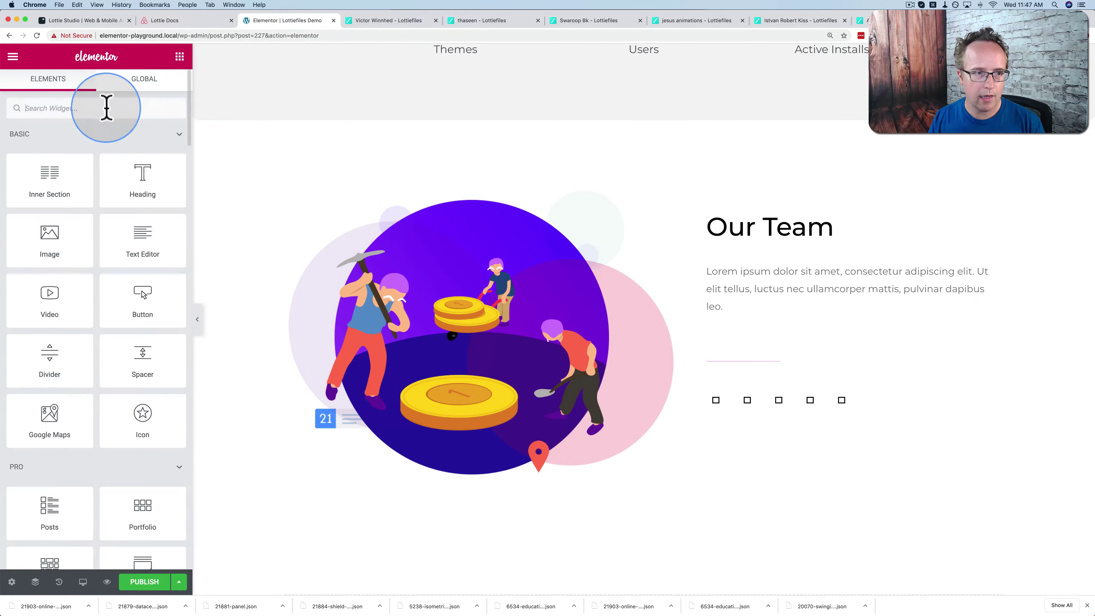
{"action": "left_click", "coordinate": [100, 109]}
{"action": "type", "text": "lottie"}
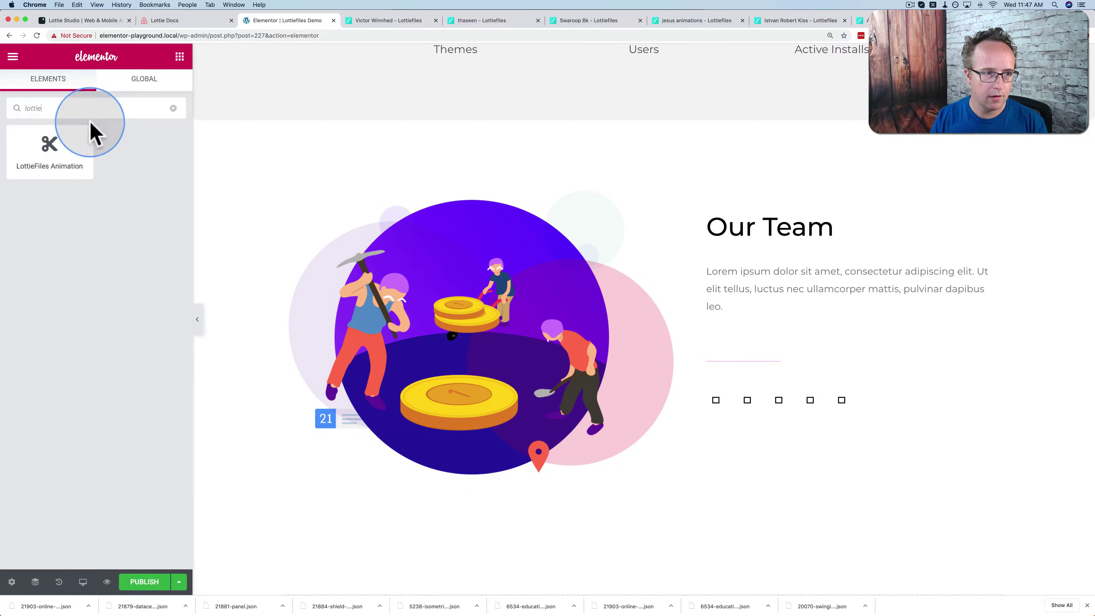
{"action": "left_click_drag", "start_coordinate": [91, 125], "coordinate": [510, 211]}
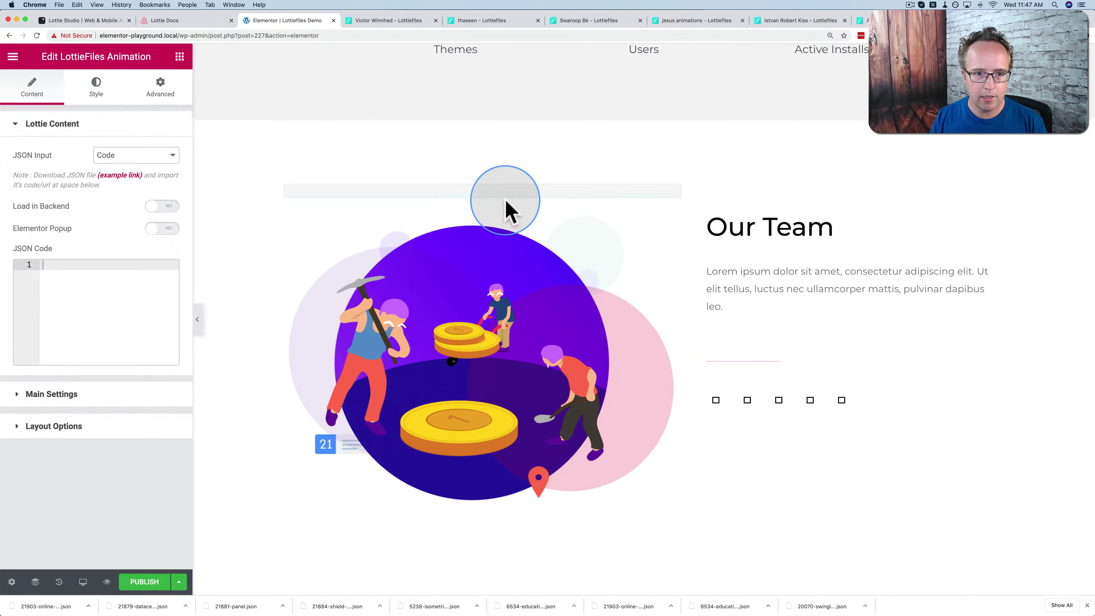
{"action": "key", "text": "super+v"}
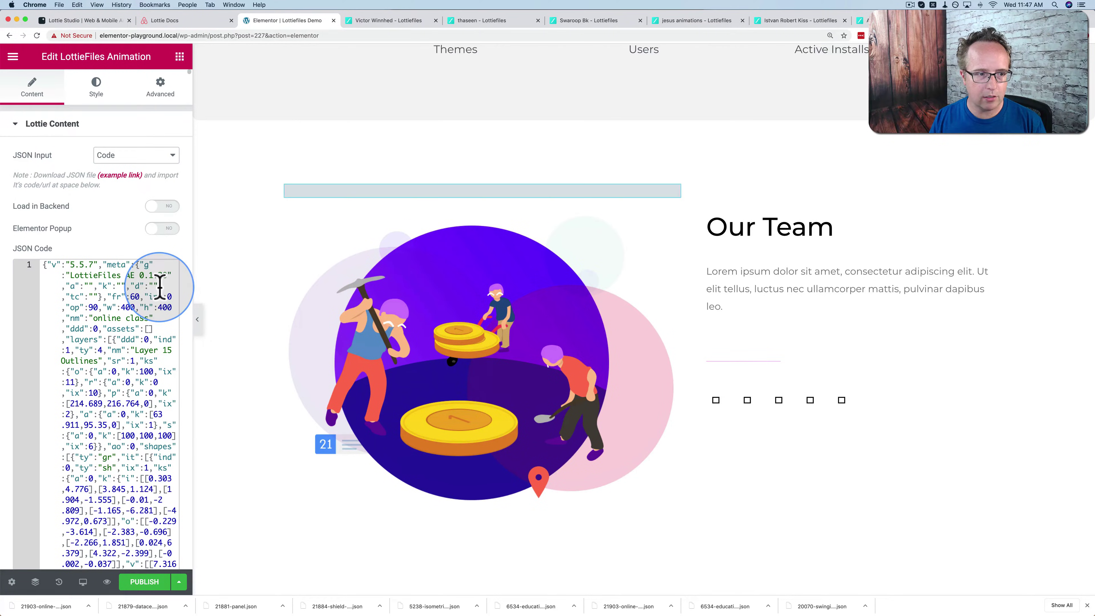
{"action": "left_click", "coordinate": [152, 211]}
Delete the old coin-mining image beside the Our Team heading.
{"action": "scroll", "coordinate": [542, 386], "scroll_direction": "down", "scroll_amount": 4}
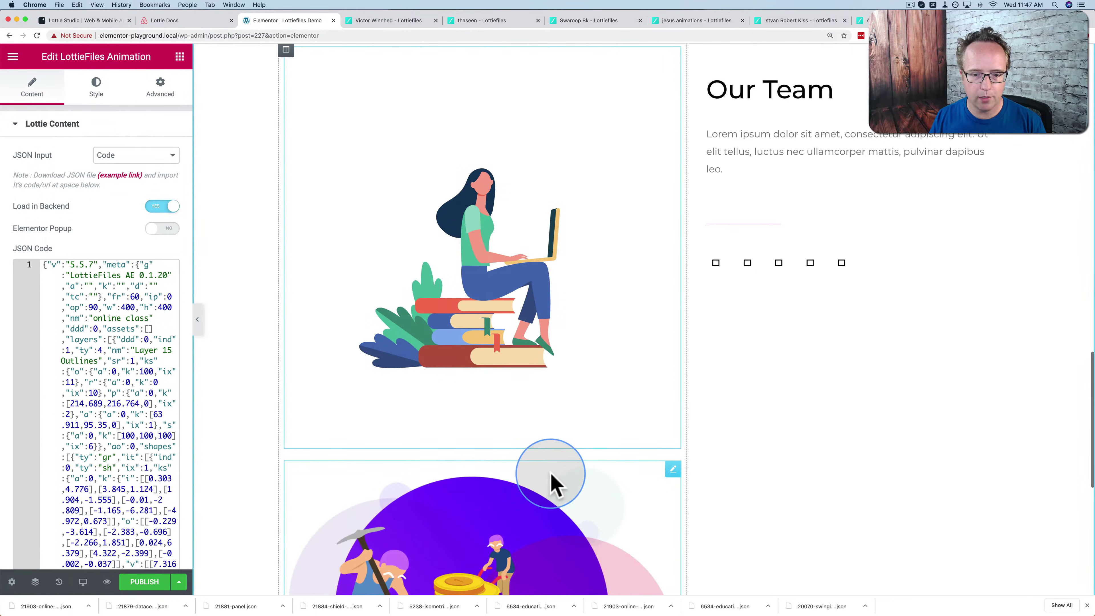
{"action": "left_click", "coordinate": [553, 476]}
{"action": "right_click", "coordinate": [673, 468]}
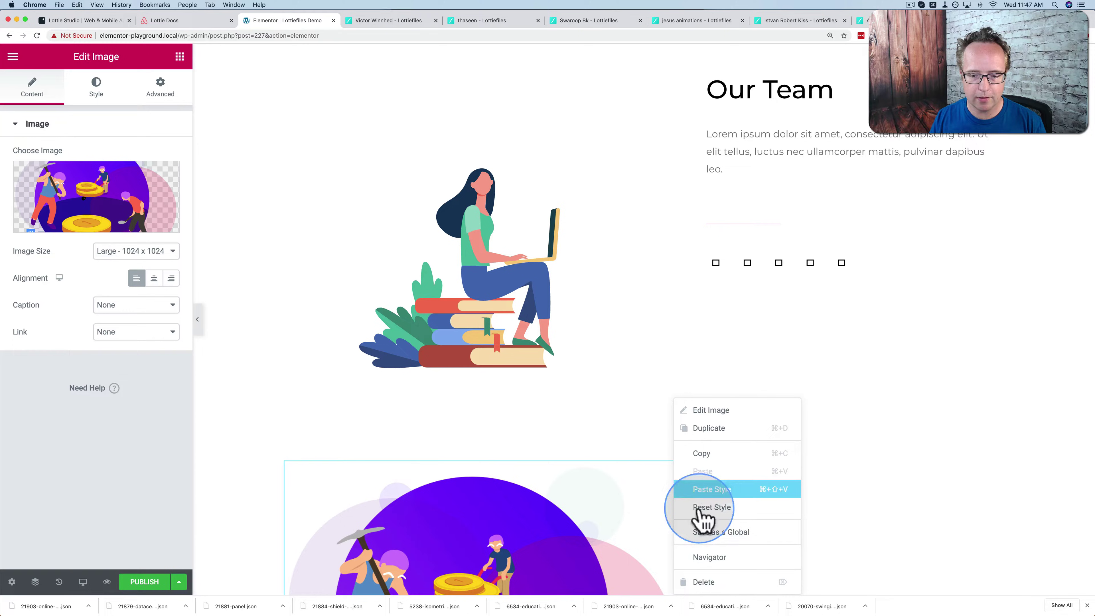
{"action": "left_click", "coordinate": [703, 580]}
{"action": "scroll", "coordinate": [564, 375], "scroll_direction": "up", "scroll_amount": 3}
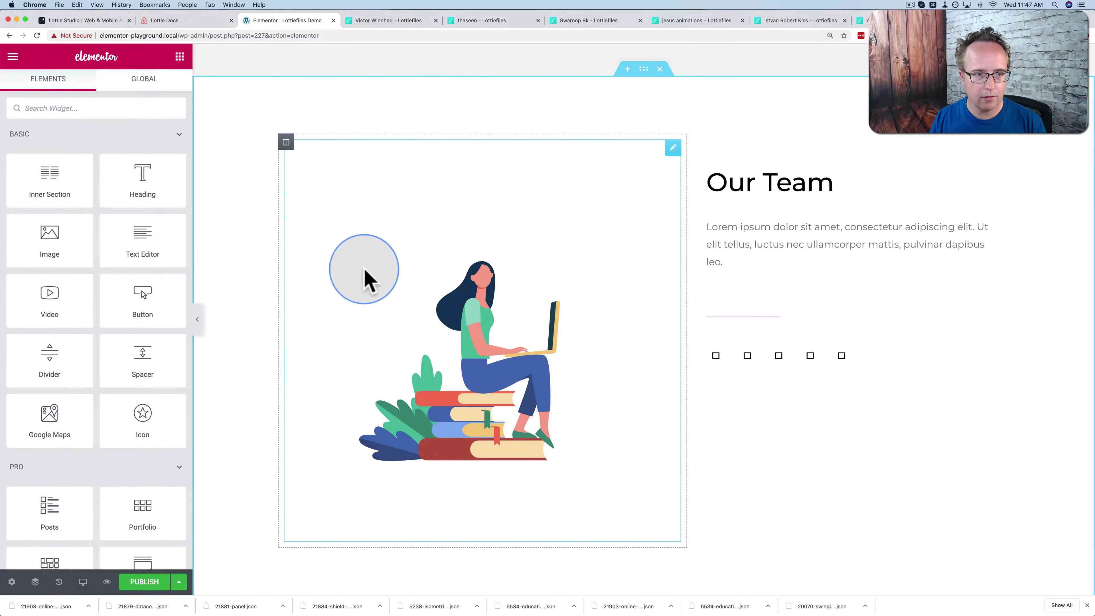
Set the Online Class animation's Play on trigger to Section Hover, after trying On Hover and Column Hover.
{"action": "left_click", "coordinate": [489, 215]}
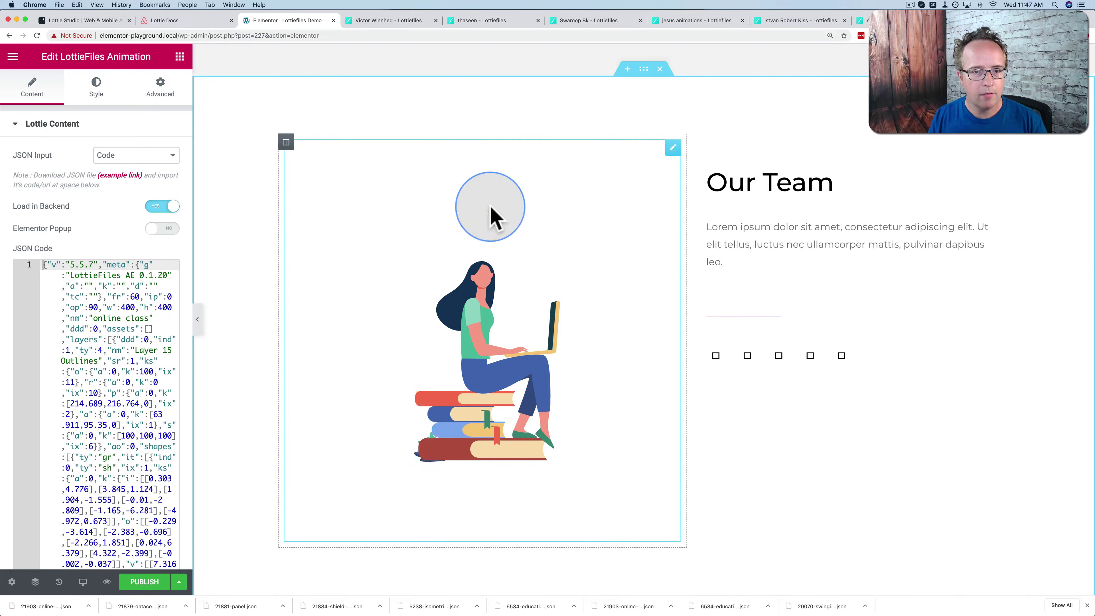
{"action": "left_click", "coordinate": [81, 126]}
{"action": "left_click", "coordinate": [100, 164]}
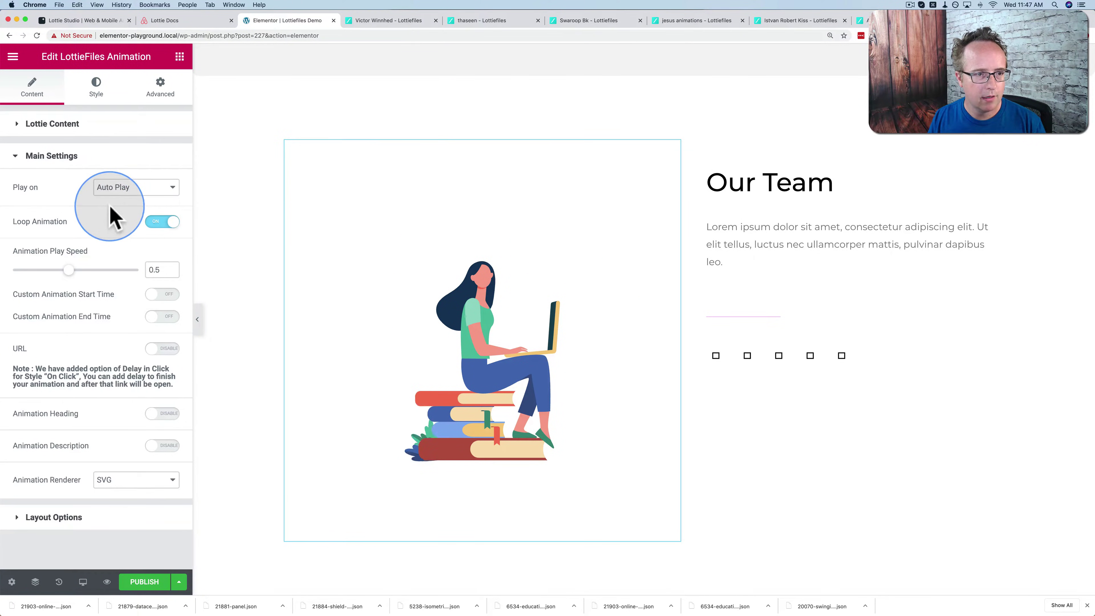
{"action": "left_click", "coordinate": [129, 187]}
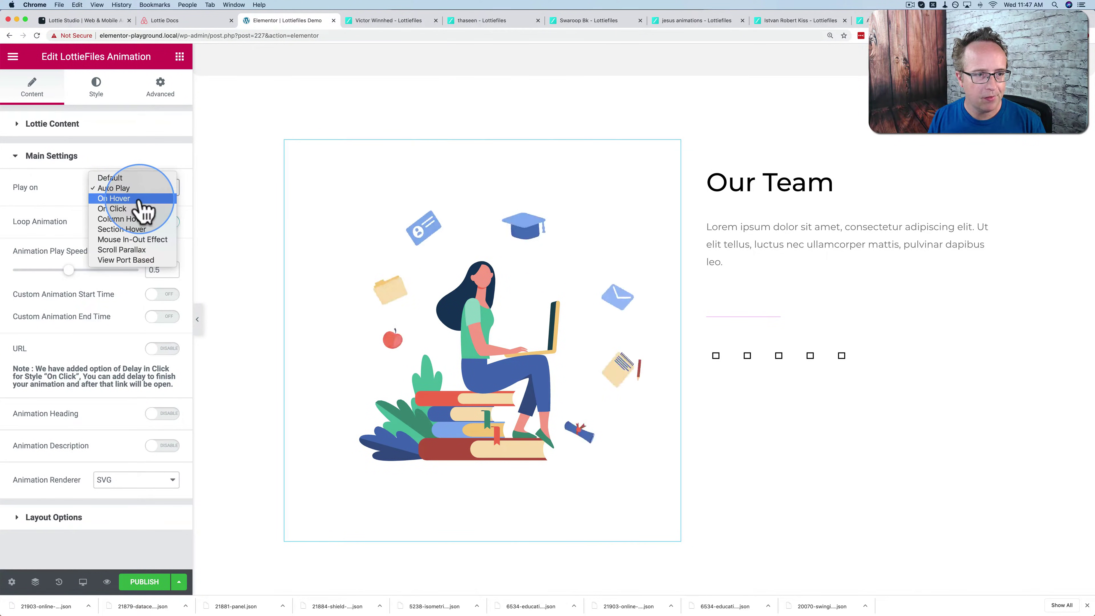
{"action": "left_click", "coordinate": [139, 200]}
{"action": "left_click", "coordinate": [138, 190]}
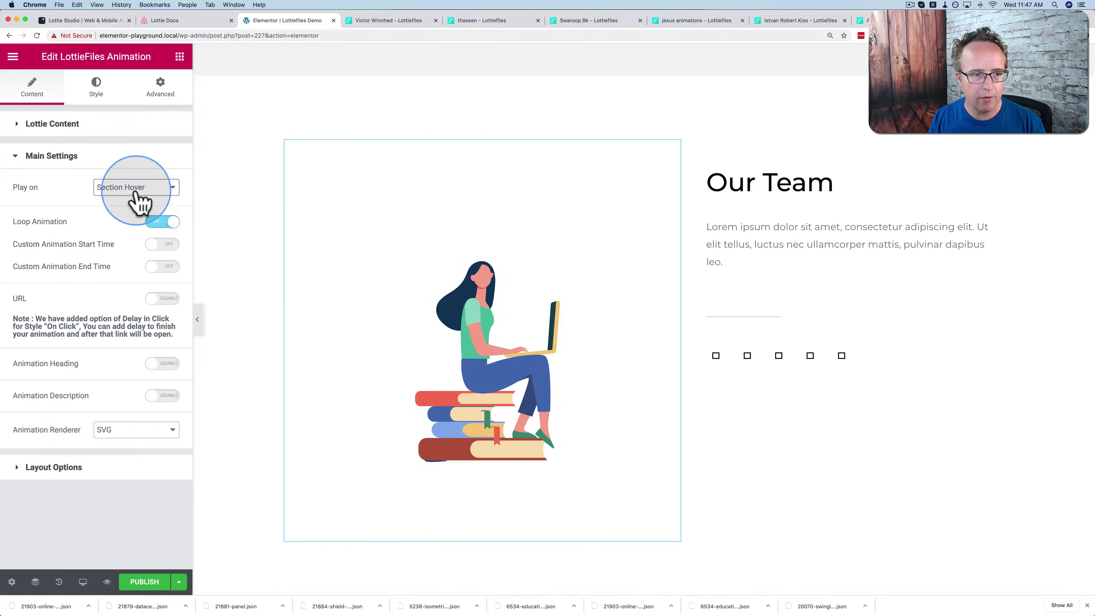
{"action": "left_click", "coordinate": [137, 193]}
{"action": "left_click", "coordinate": [123, 158]}
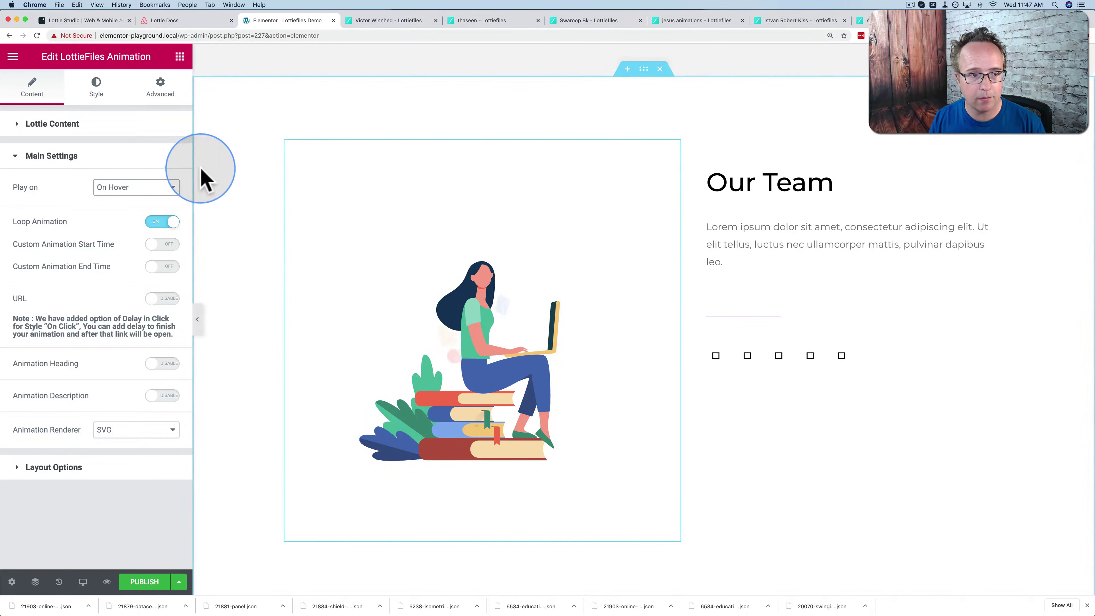
{"action": "left_click", "coordinate": [170, 187]}
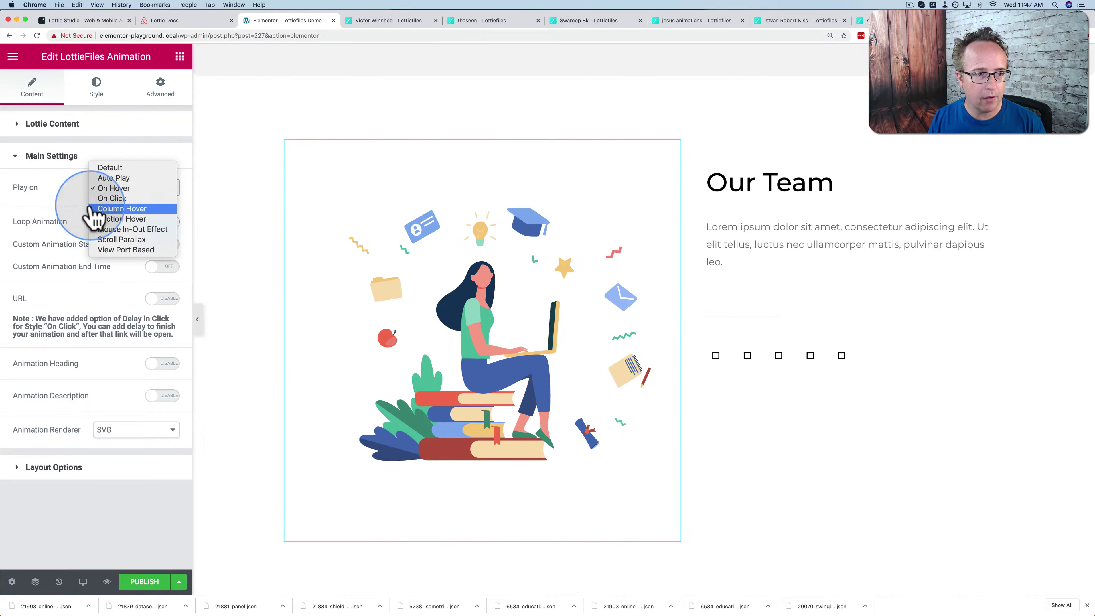
{"action": "left_click", "coordinate": [132, 211]}
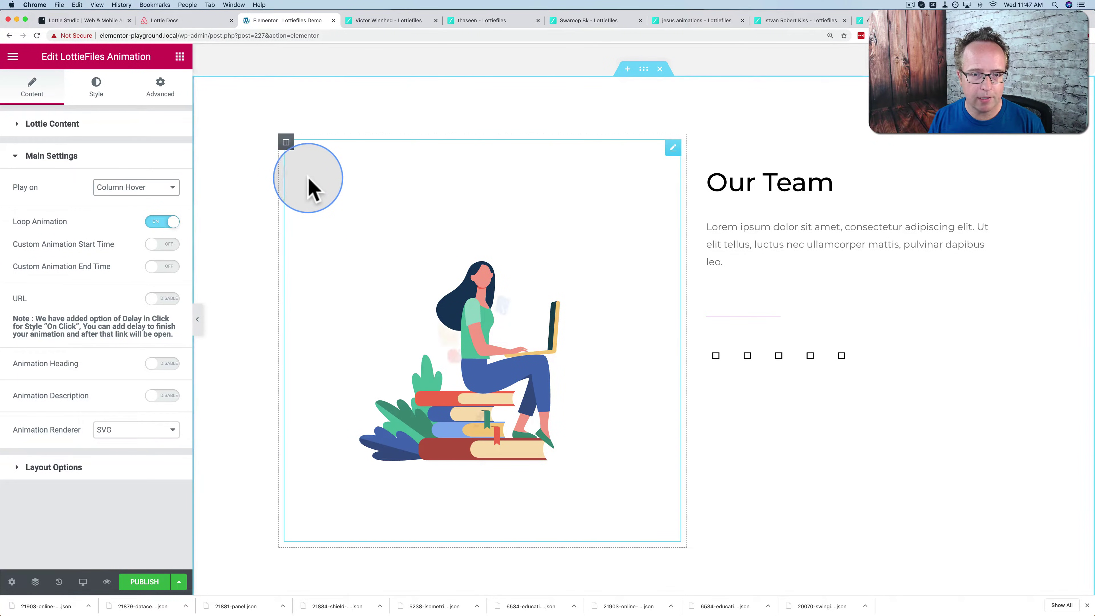
{"action": "left_click", "coordinate": [161, 189]}
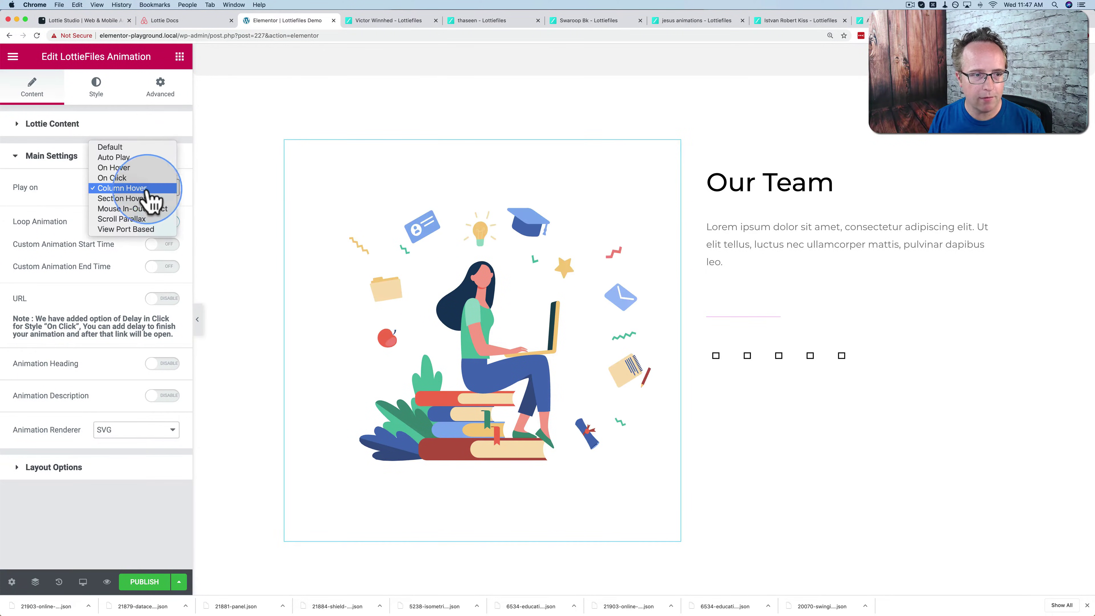
{"action": "left_click", "coordinate": [139, 199]}
{"action": "scroll", "coordinate": [317, 140], "scroll_direction": "up", "scroll_amount": 3}
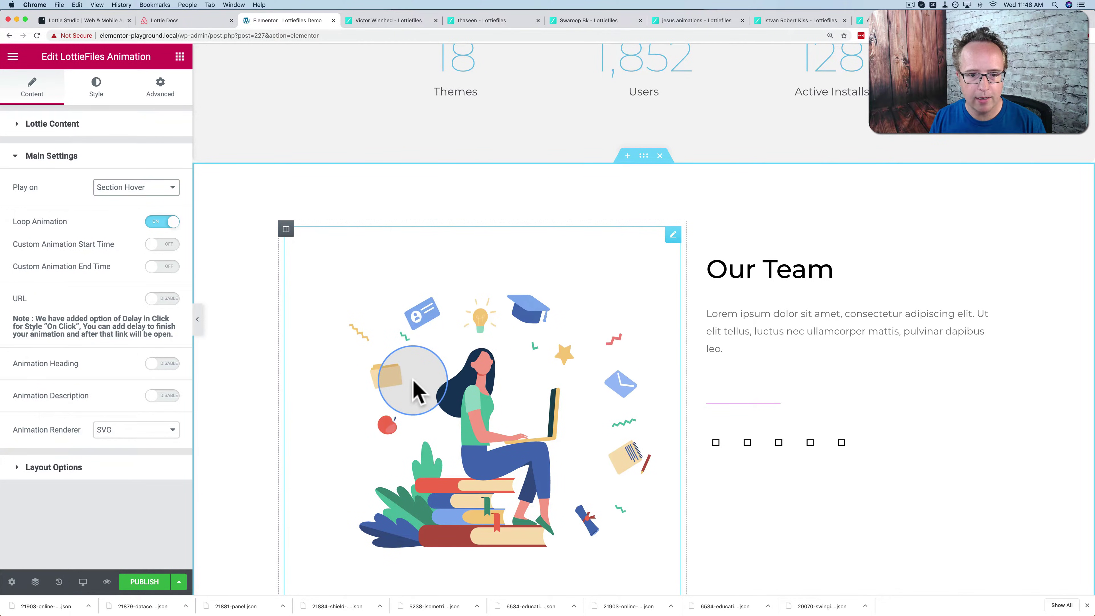
Check the animation on the page, then select the Social Icons widget for editing.
{"action": "scroll", "coordinate": [291, 380], "scroll_direction": "down", "scroll_amount": 6}
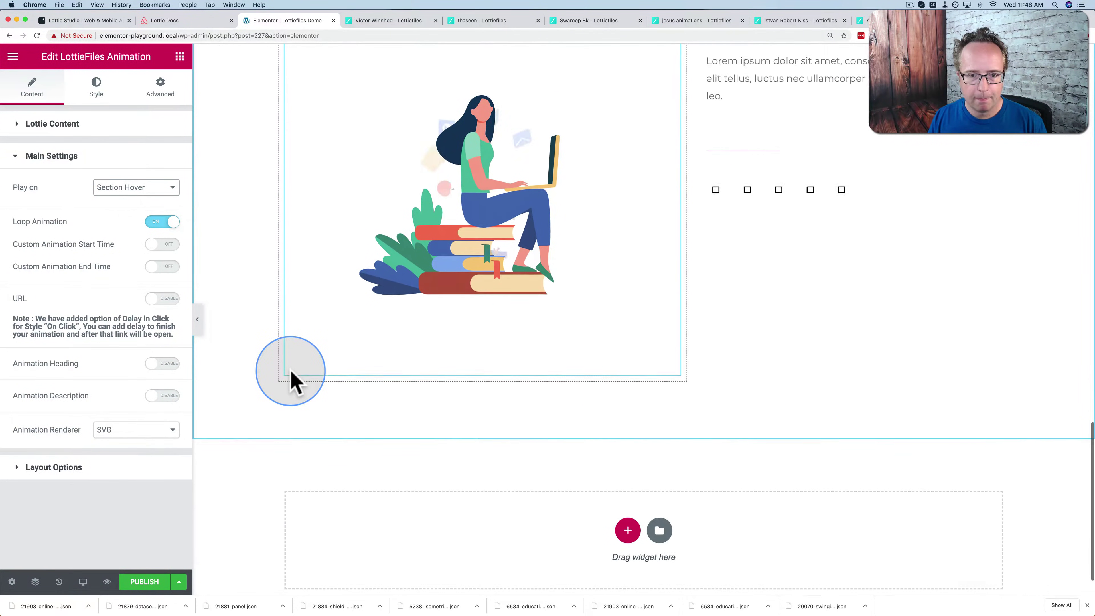
{"action": "scroll", "coordinate": [291, 376], "scroll_direction": "up", "scroll_amount": 3}
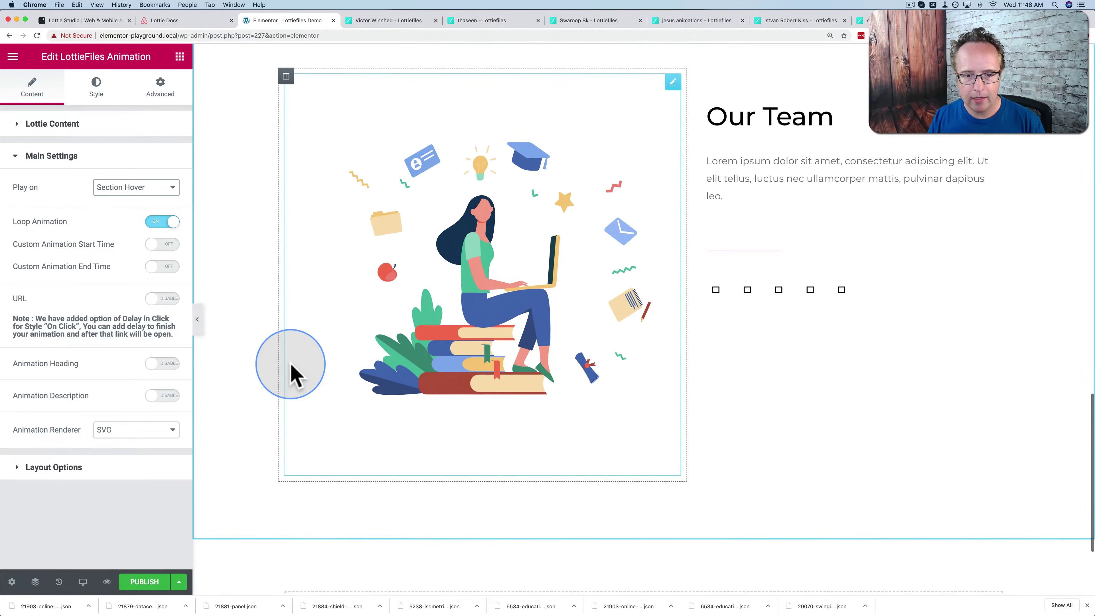
{"action": "left_click", "coordinate": [719, 298]}
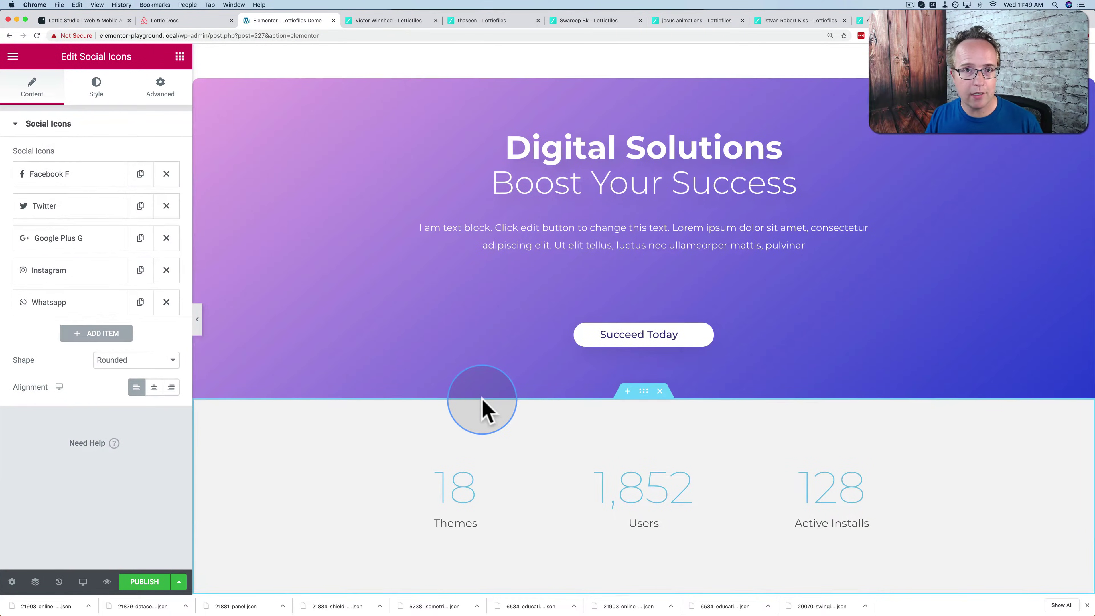
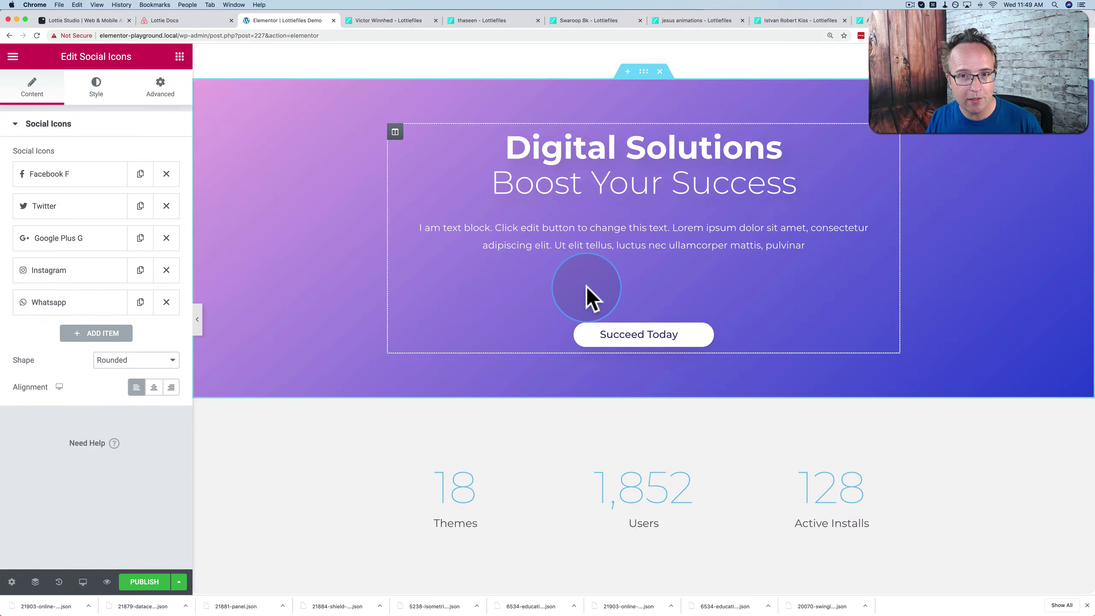
Duplicate the Digital Solutions hero section.
{"action": "right_click", "coordinate": [644, 73]}
{"action": "left_click", "coordinate": [686, 106]}
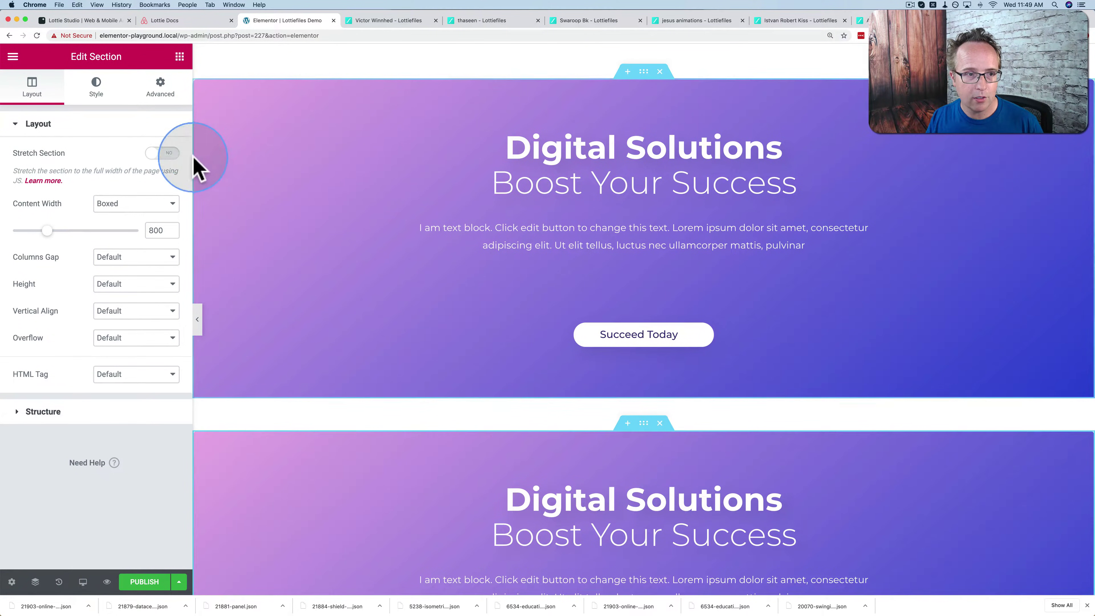
{"action": "left_click", "coordinate": [160, 89]}
{"action": "left_click", "coordinate": [26, 177]}
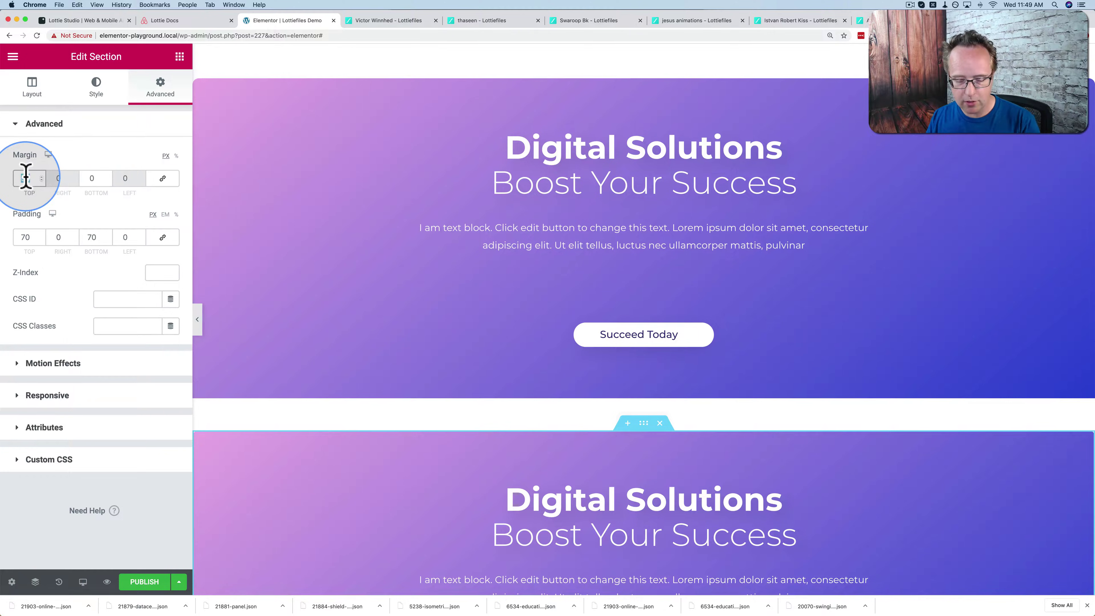
{"action": "scroll", "coordinate": [472, 345], "scroll_direction": "down", "scroll_amount": 15}
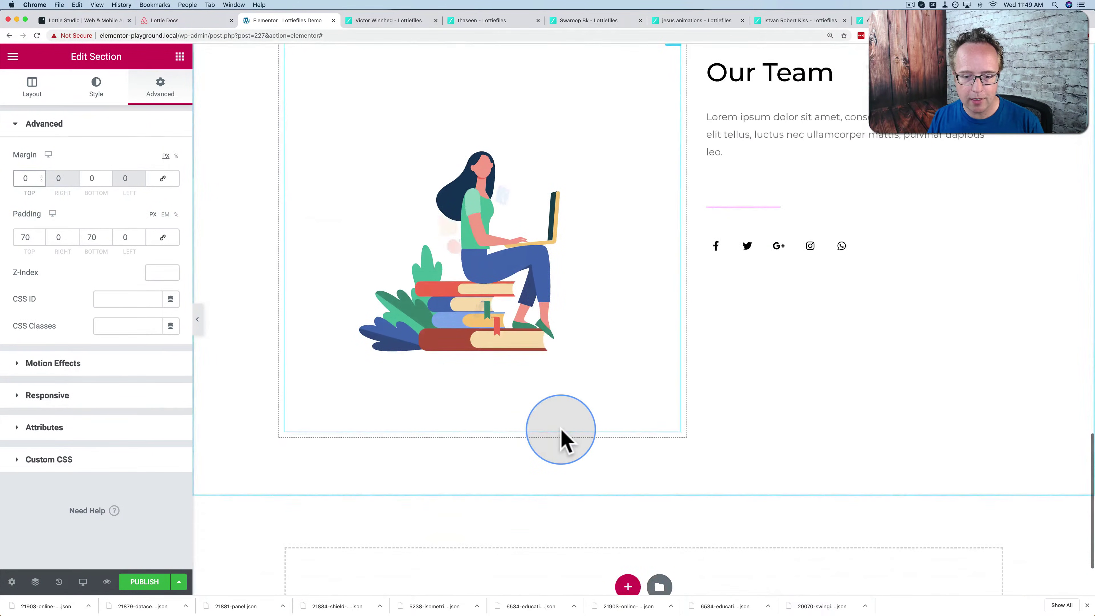
{"action": "scroll", "coordinate": [582, 449], "scroll_direction": "down", "scroll_amount": 3}
Add an empty one-column section and drag it between the two hero copies.
{"action": "left_click", "coordinate": [628, 482]}
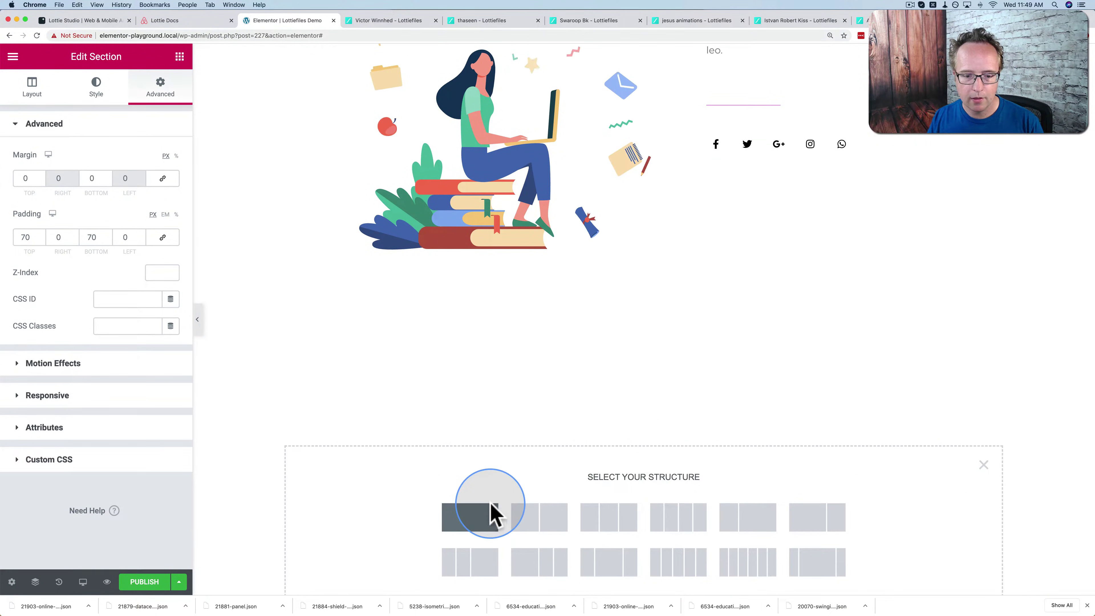
{"action": "left_click", "coordinate": [491, 514]}
{"action": "left_click_drag", "start_coordinate": [644, 387], "coordinate": [646, 148]}
{"action": "scroll", "coordinate": [645, 298], "scroll_direction": "up", "scroll_amount": 15}
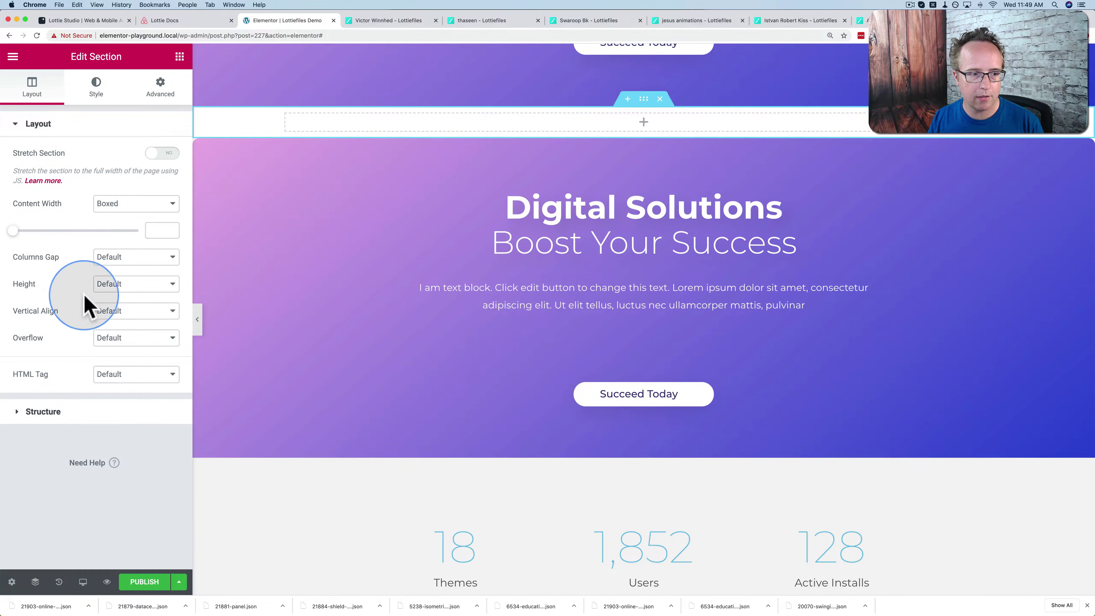
Set the empty section's Height to Min Height and raise it to about 936 px.
{"action": "left_click", "coordinate": [129, 305]}
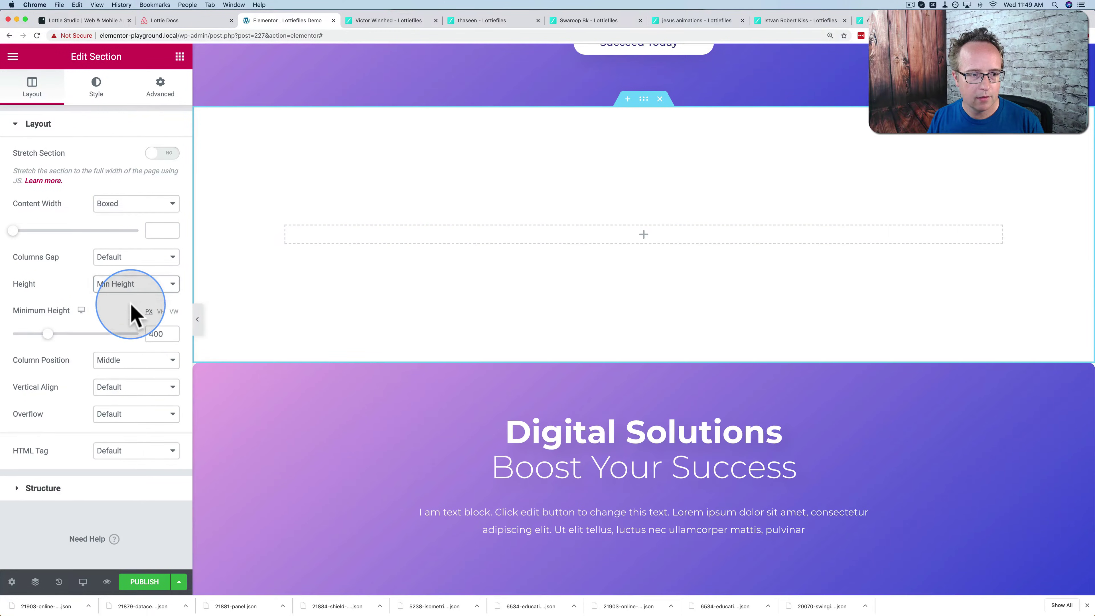
{"action": "left_click_drag", "start_coordinate": [48, 334], "coordinate": [92, 334]}
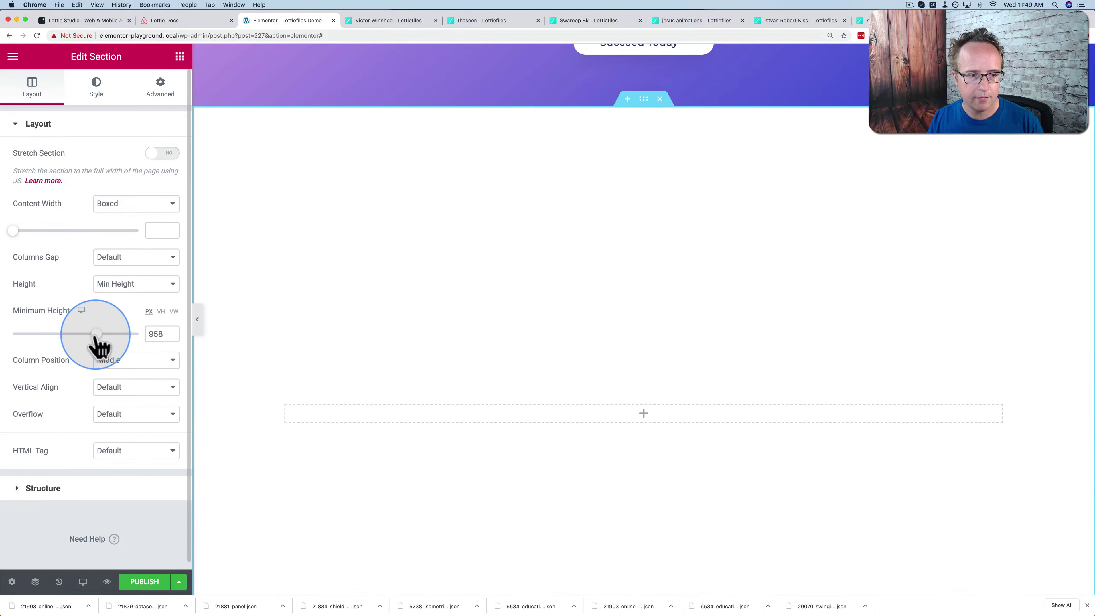
{"action": "scroll", "coordinate": [469, 309], "scroll_direction": "down", "scroll_amount": 5}
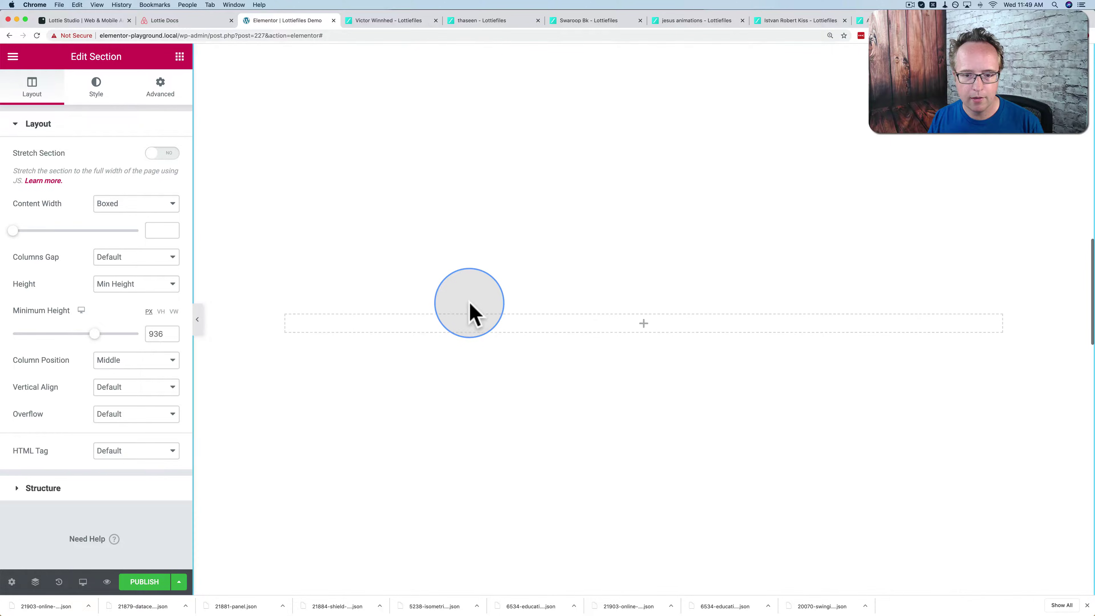
{"action": "scroll", "coordinate": [472, 310], "scroll_direction": "up", "scroll_amount": 8}
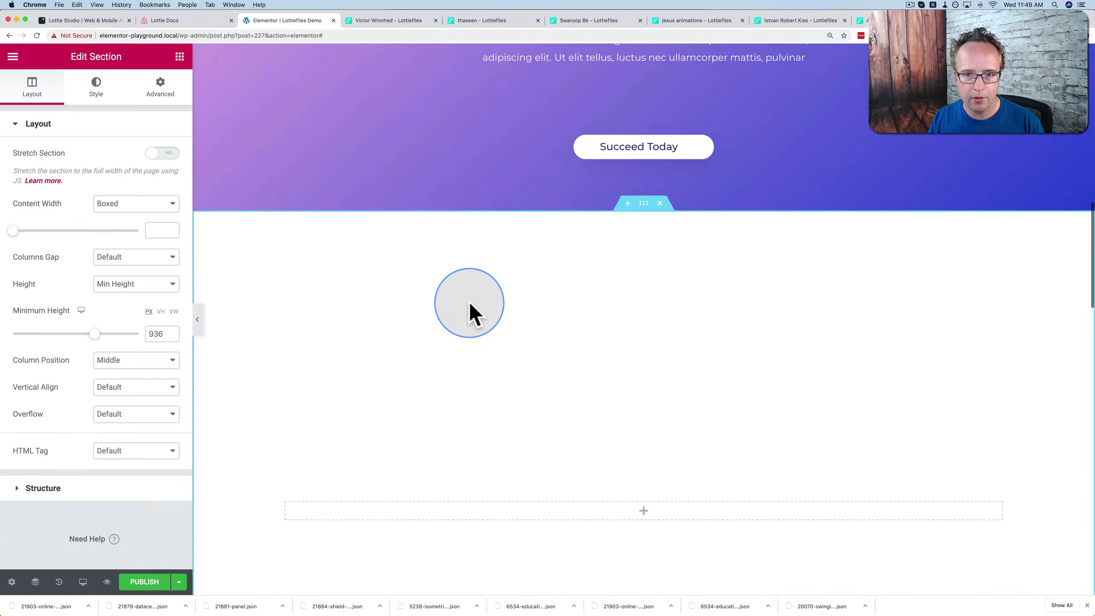
{"action": "scroll", "coordinate": [470, 306], "scroll_direction": "down", "scroll_amount": 10}
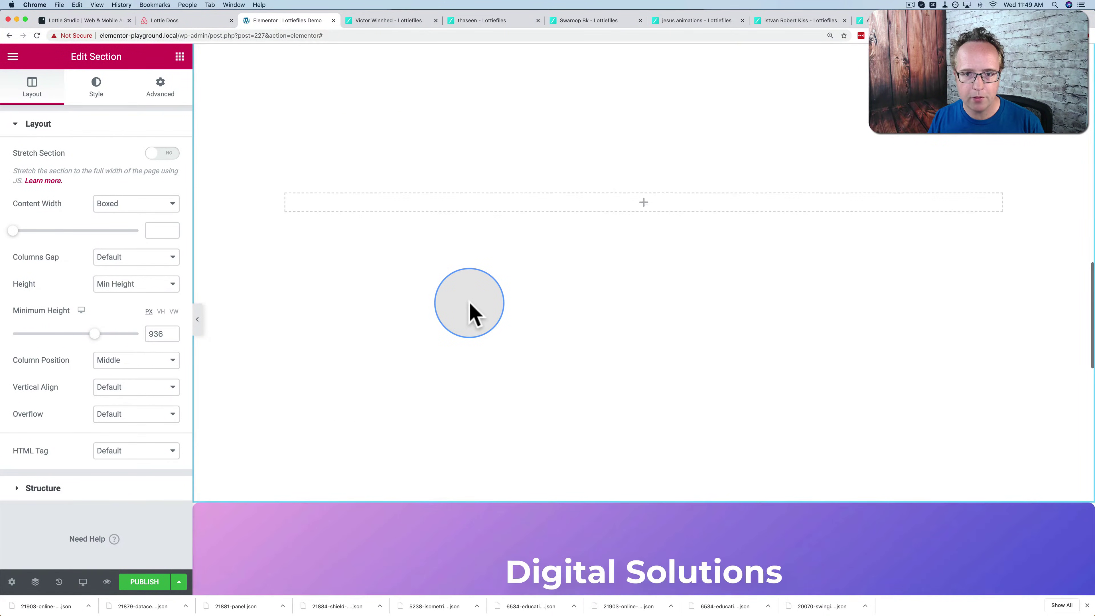
{"action": "scroll", "coordinate": [471, 306], "scroll_direction": "up", "scroll_amount": 15}
{"action": "scroll", "coordinate": [470, 310], "scroll_direction": "up", "scroll_amount": 12}
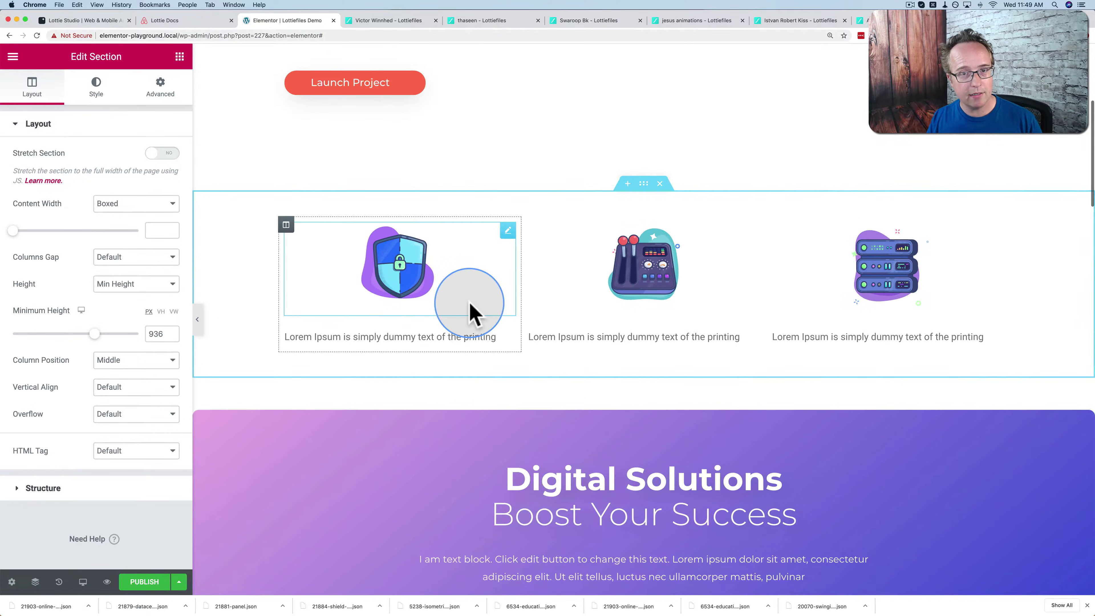
{"action": "scroll", "coordinate": [471, 310], "scroll_direction": "down", "scroll_amount": 3}
{"action": "scroll", "coordinate": [471, 313], "scroll_direction": "down", "scroll_amount": 15}
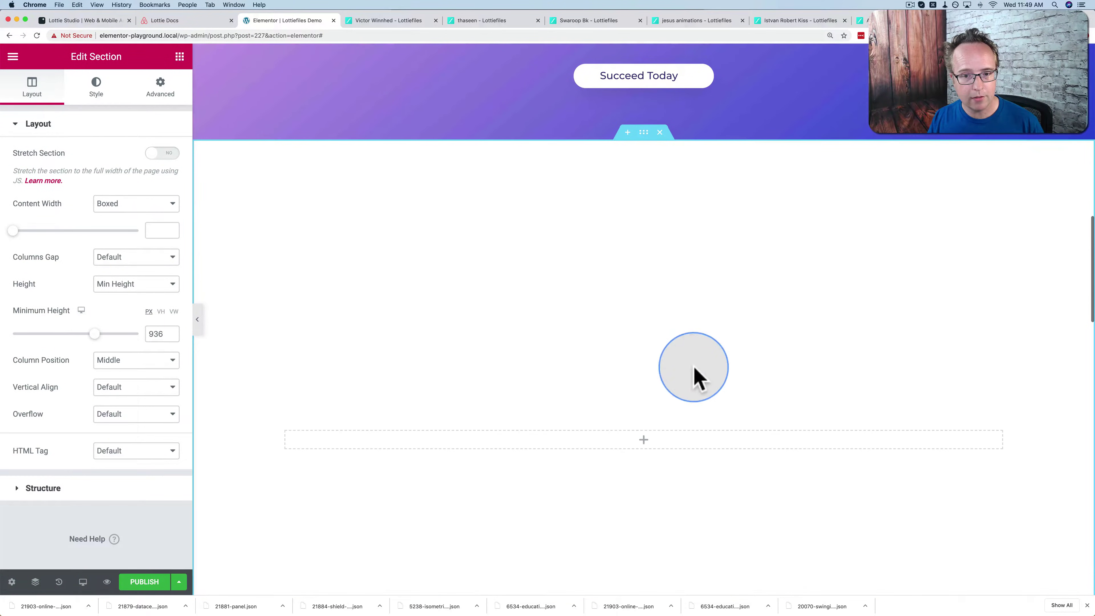
{"action": "scroll", "coordinate": [602, 395], "scroll_direction": "down", "scroll_amount": 18}
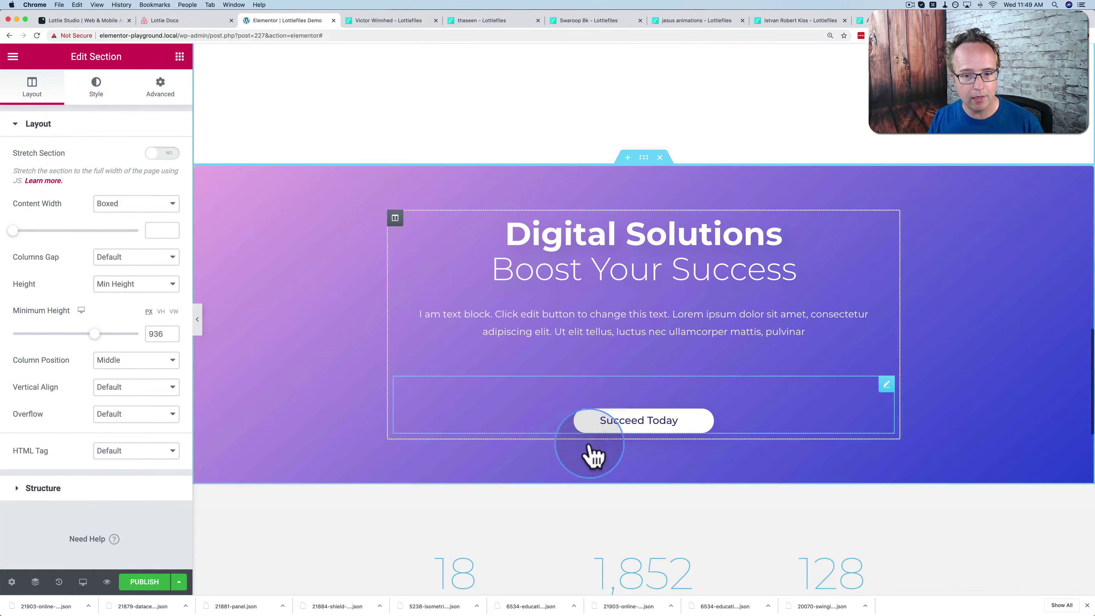
{"action": "scroll", "coordinate": [623, 488], "scroll_direction": "down", "scroll_amount": 9}
{"action": "scroll", "coordinate": [640, 319], "scroll_direction": "up", "scroll_amount": 14}
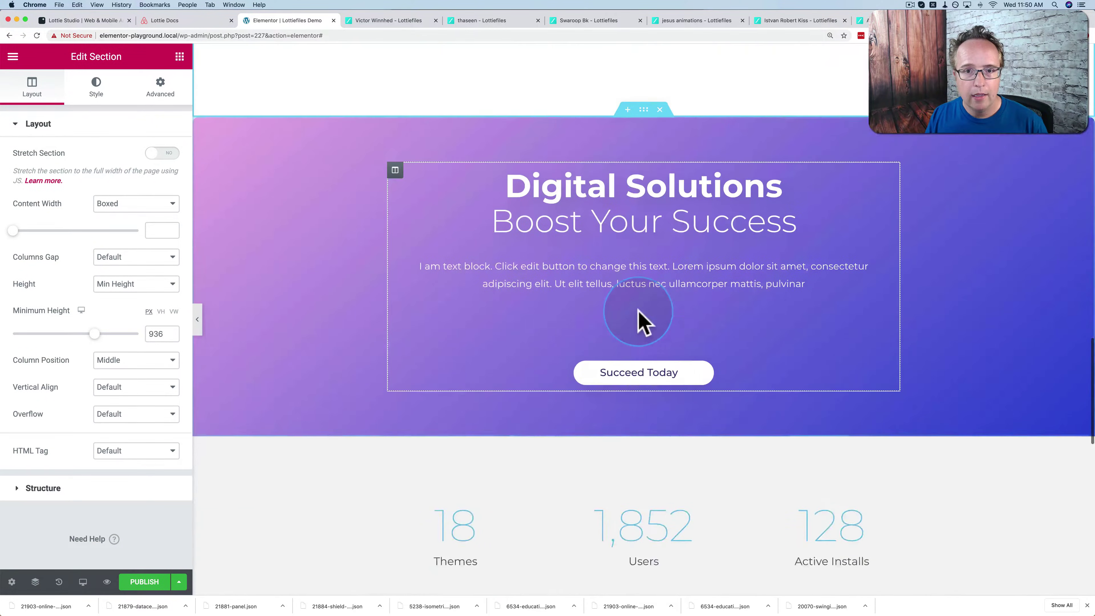
{"action": "scroll", "coordinate": [643, 321], "scroll_direction": "up", "scroll_amount": 4}
Preview the rocket animation from the saved LottieFiles search results.
{"action": "left_click", "coordinate": [691, 25]}
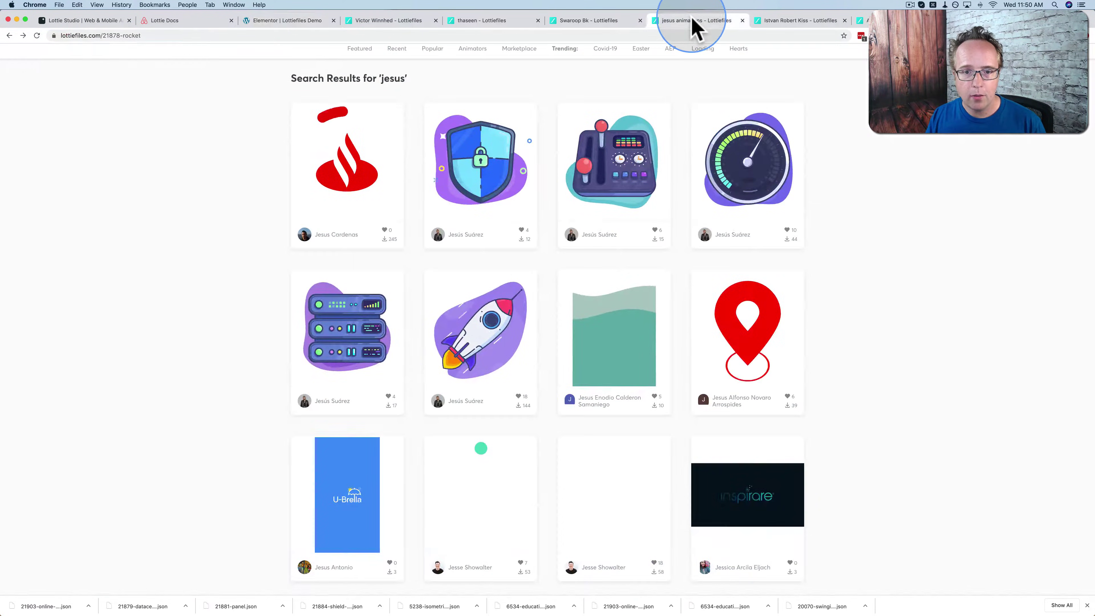
{"action": "left_click", "coordinate": [493, 331]}
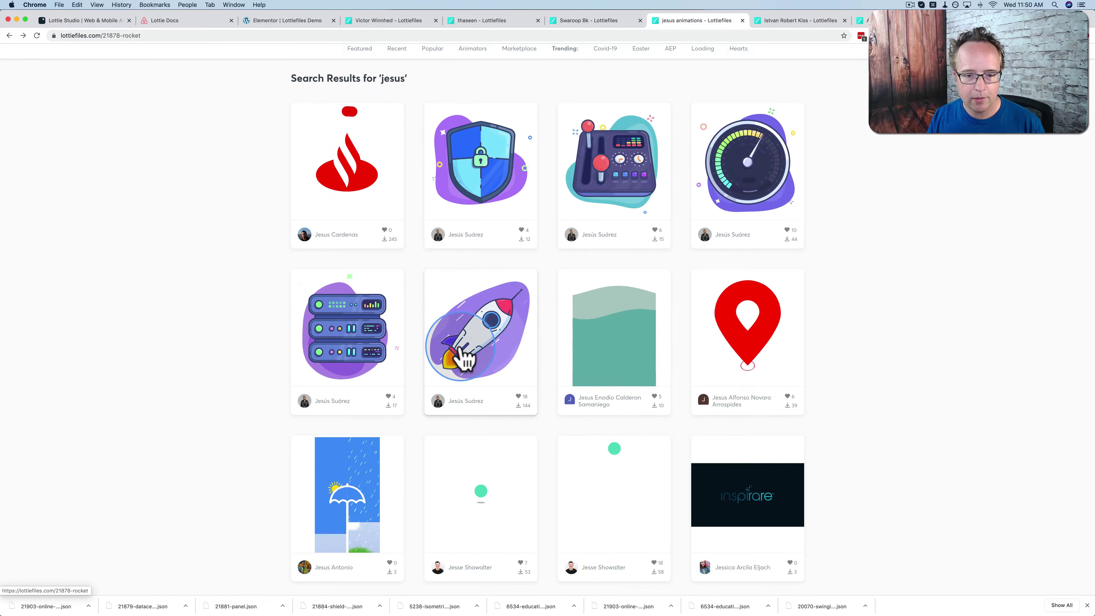
{"action": "left_click", "coordinate": [441, 403]}
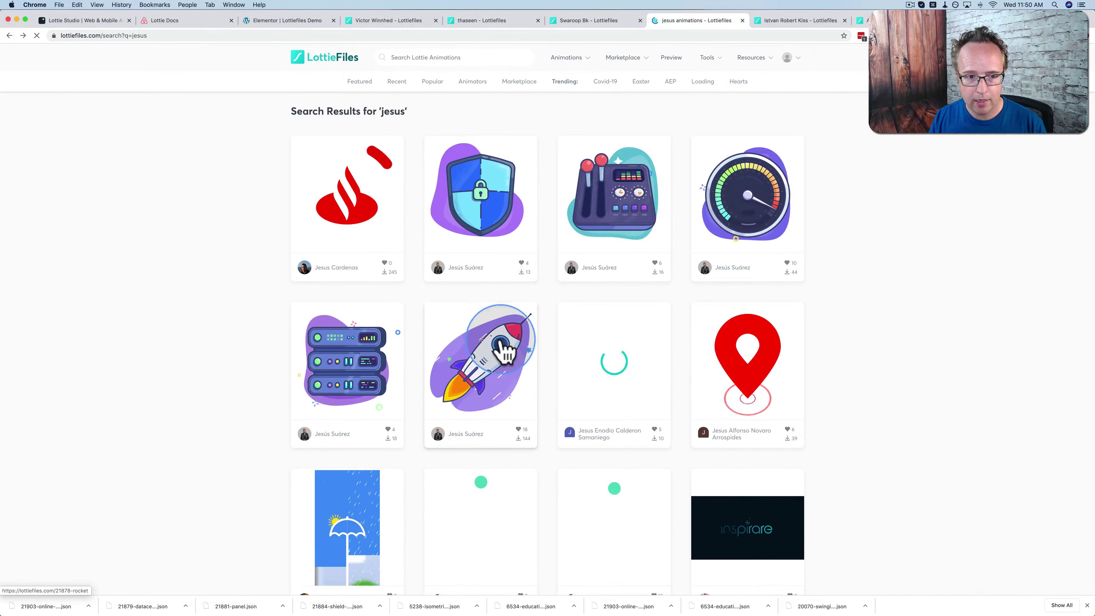
{"action": "left_click", "coordinate": [495, 358]}
{"action": "scroll", "coordinate": [200, 392], "scroll_direction": "down", "scroll_amount": 10}
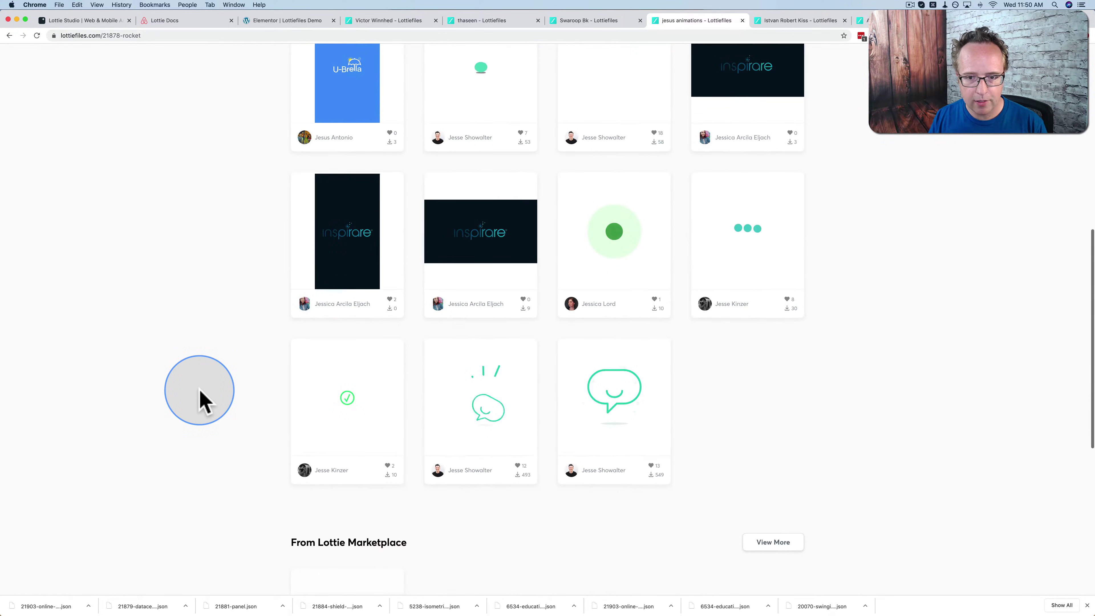
{"action": "scroll", "coordinate": [201, 394], "scroll_direction": "up", "scroll_amount": 3}
Browse the other animator profiles and the Isometric shop and Online Class animation previews.
{"action": "left_click", "coordinate": [477, 24]}
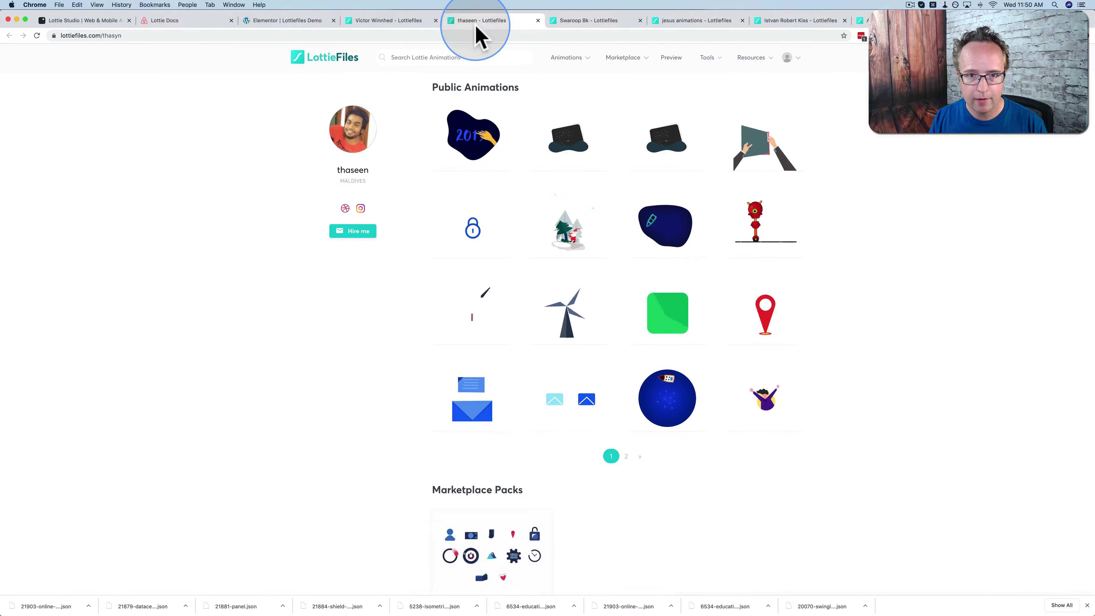
{"action": "left_click", "coordinate": [589, 22]}
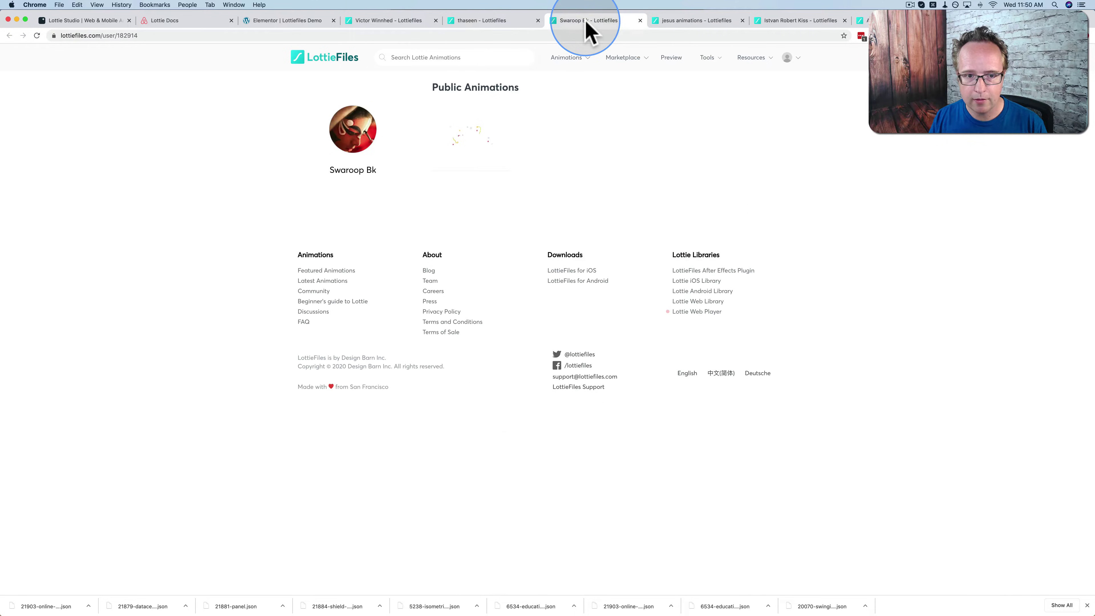
{"action": "left_click", "coordinate": [690, 21]}
{"action": "left_click", "coordinate": [795, 22]}
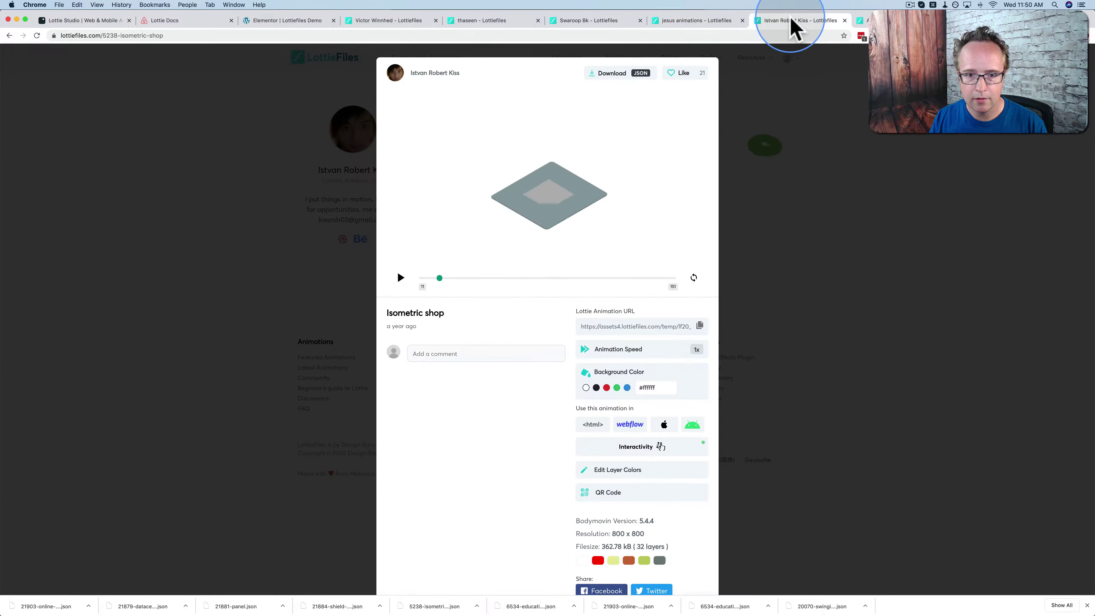
{"action": "left_click", "coordinate": [785, 87]}
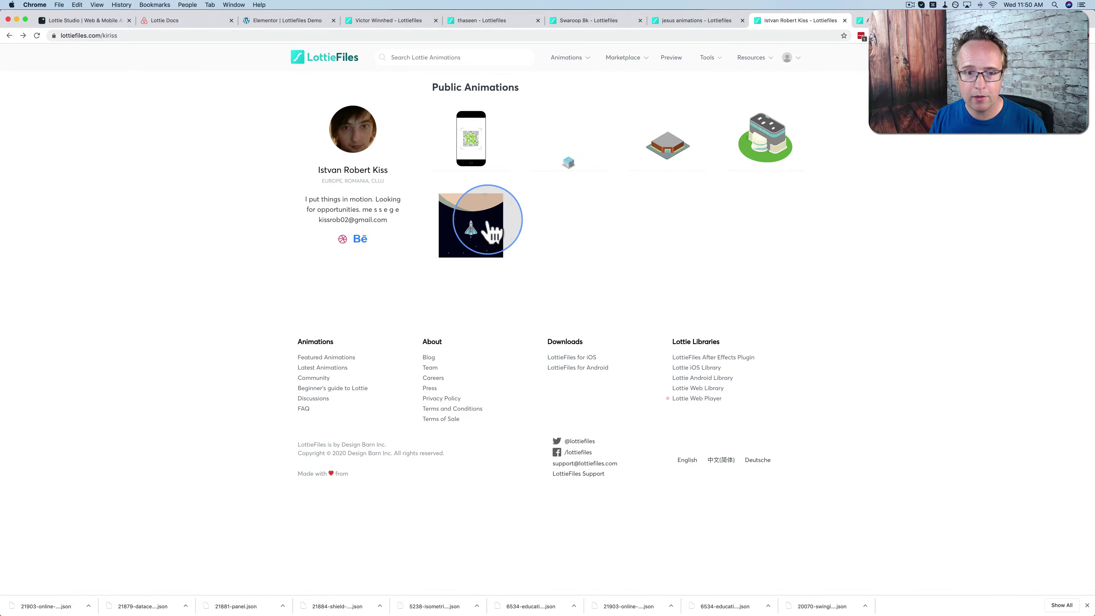
{"action": "left_click", "coordinate": [862, 20]}
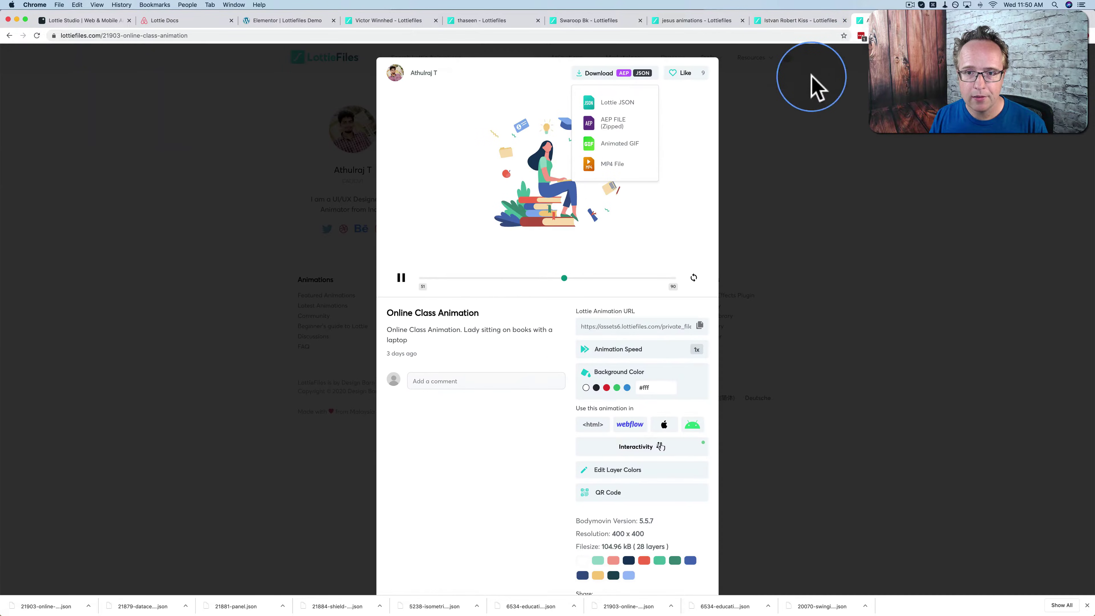
{"action": "left_click", "coordinate": [817, 86]}
Download the Christmas animation as Lottie JSON (13085-christmas.json), open it, and return to Elementor.
{"action": "left_click", "coordinate": [482, 20]}
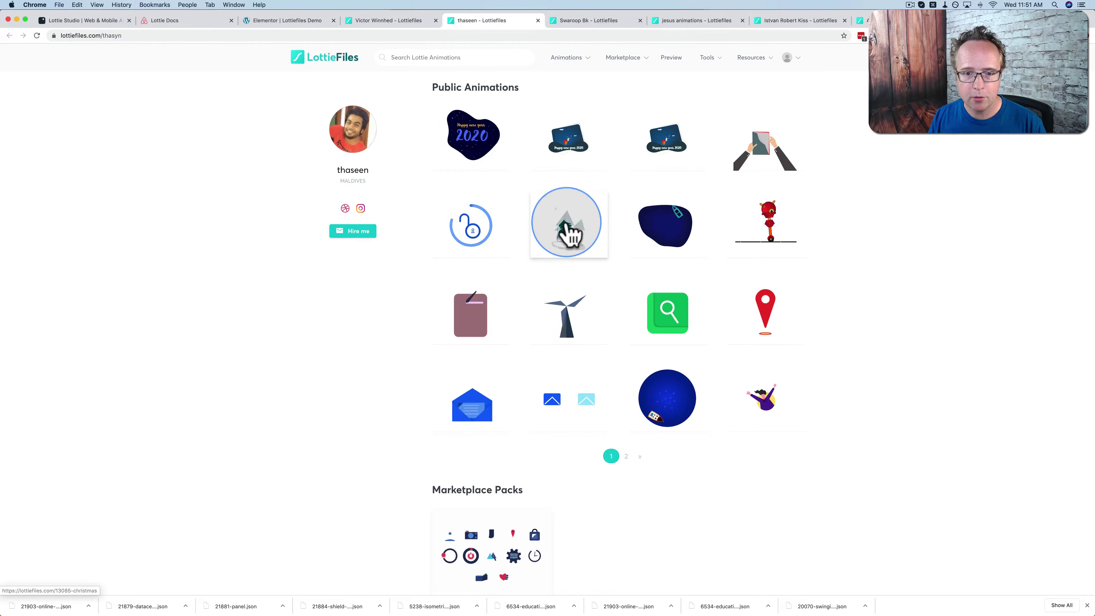
{"action": "left_click", "coordinate": [567, 227]}
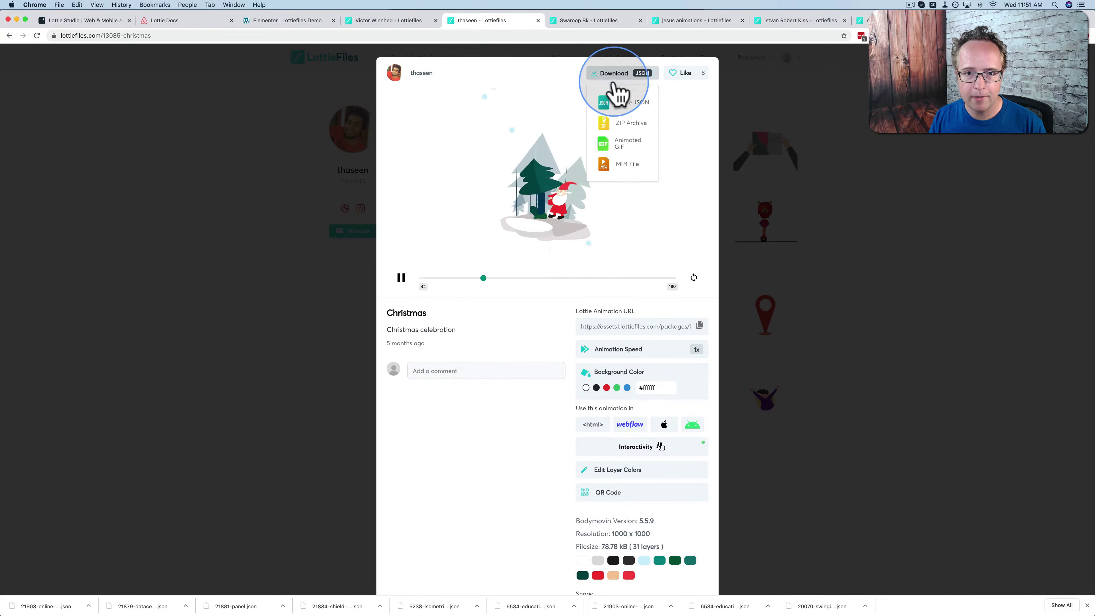
{"action": "left_click", "coordinate": [625, 103]}
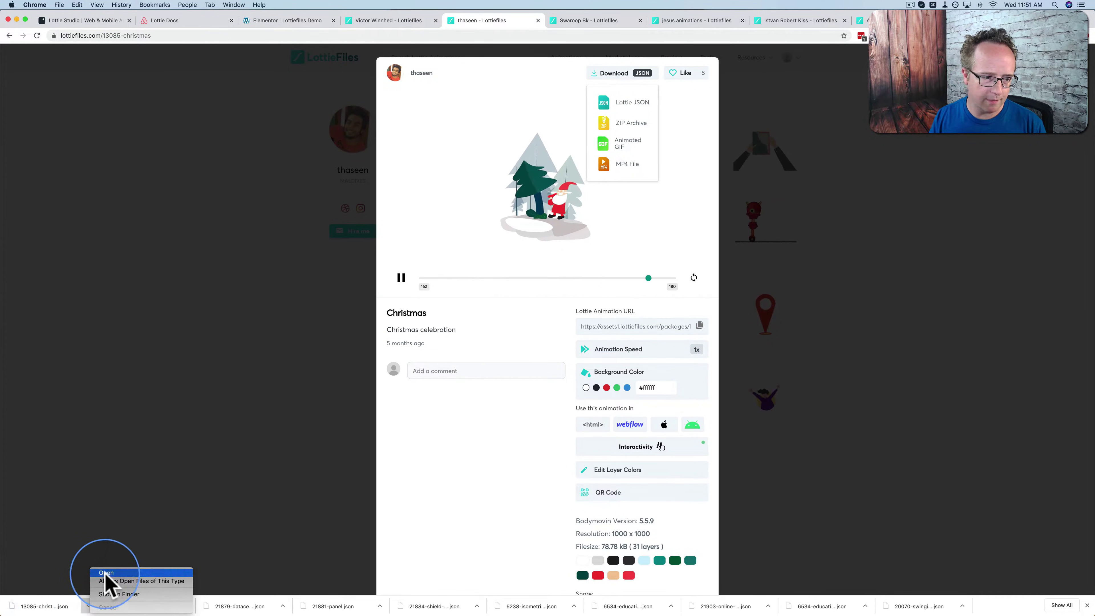
{"action": "left_click", "coordinate": [106, 574]}
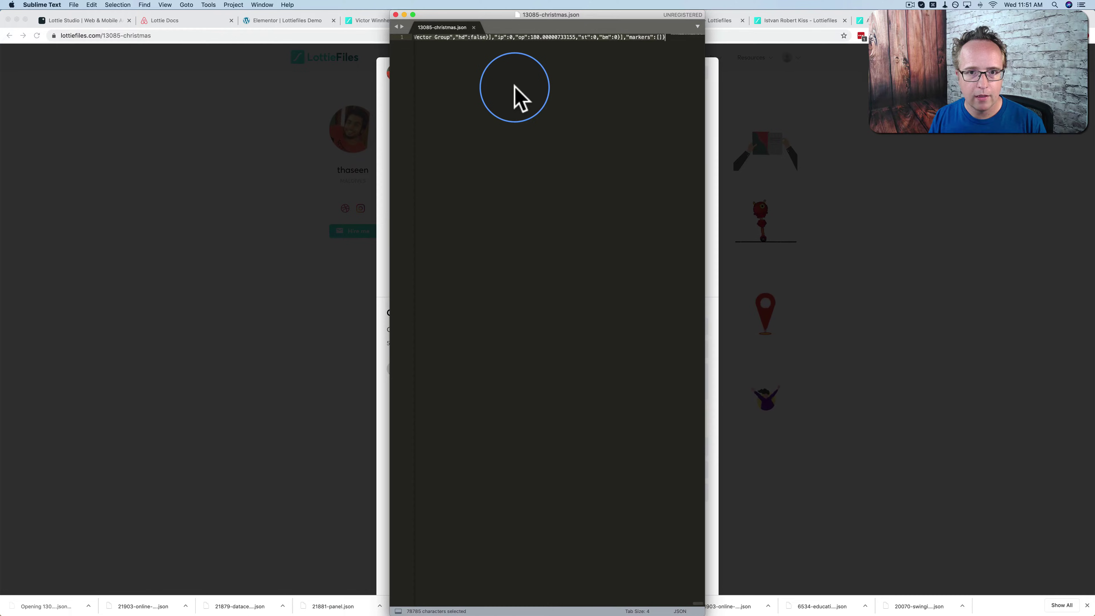
{"action": "left_click", "coordinate": [301, 26]}
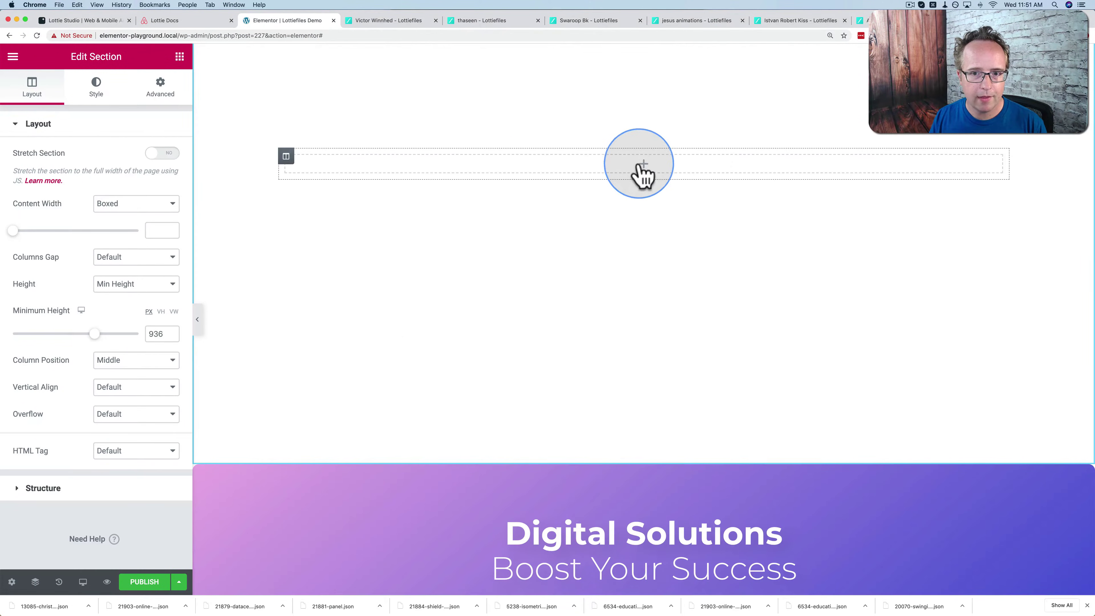
Search 'lottie' and place the LottieFiles Animation widget in the empty section.
{"action": "left_click", "coordinate": [643, 168]}
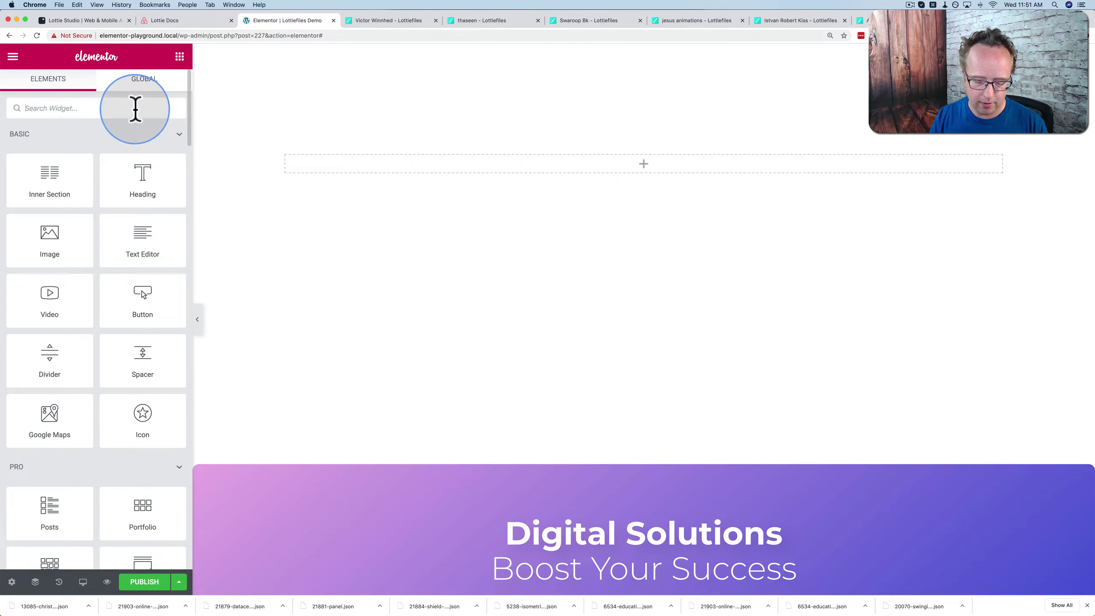
{"action": "type", "text": "lottie"}
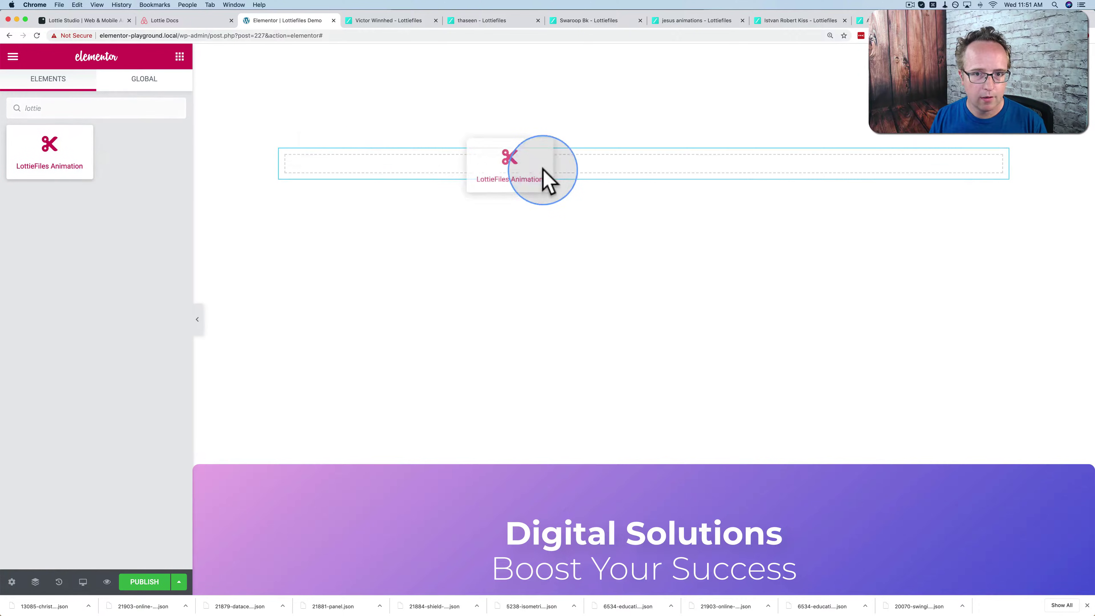
{"action": "left_click_drag", "start_coordinate": [612, 168], "coordinate": [609, 166]}
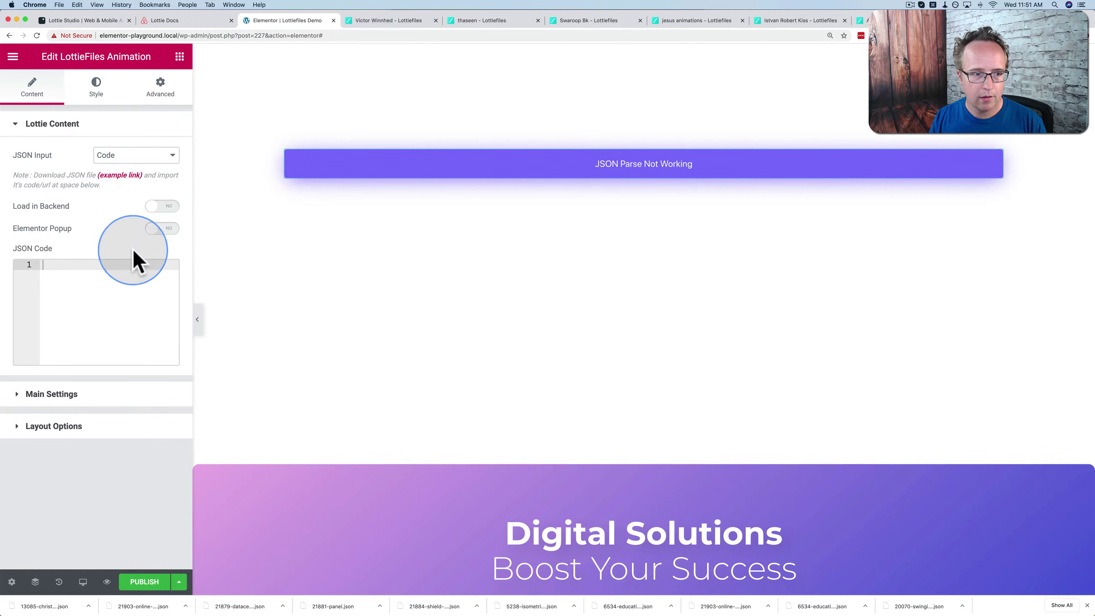
Paste the Christmas JSON into JSON Code, turn on Load in Backend, and expand Main Settings.
{"action": "key", "text": "super+v"}
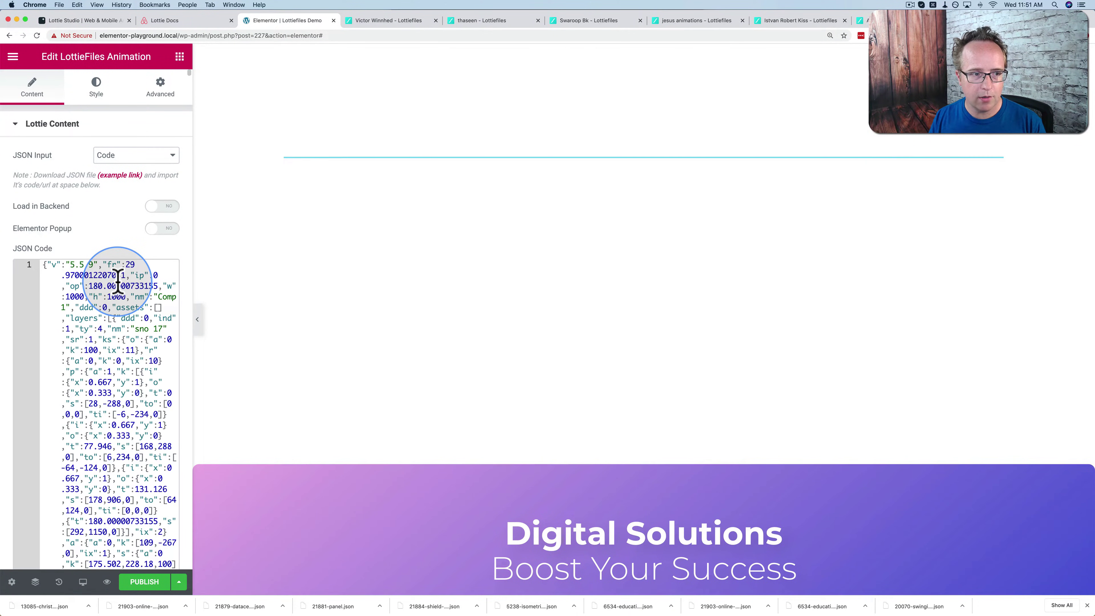
{"action": "left_click", "coordinate": [155, 212]}
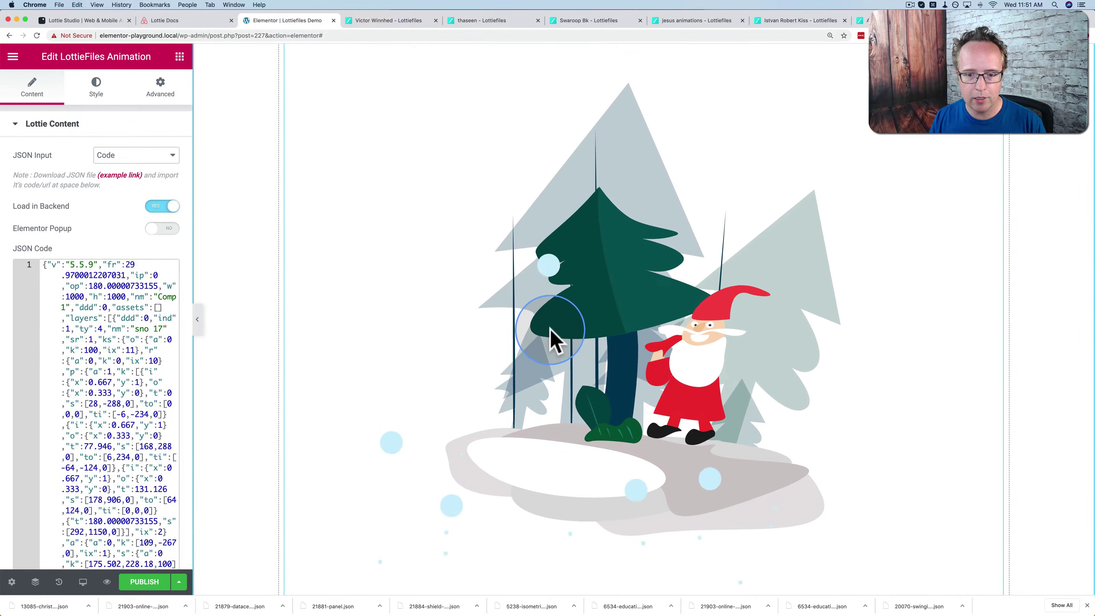
{"action": "scroll", "coordinate": [553, 338], "scroll_direction": "down", "scroll_amount": 2}
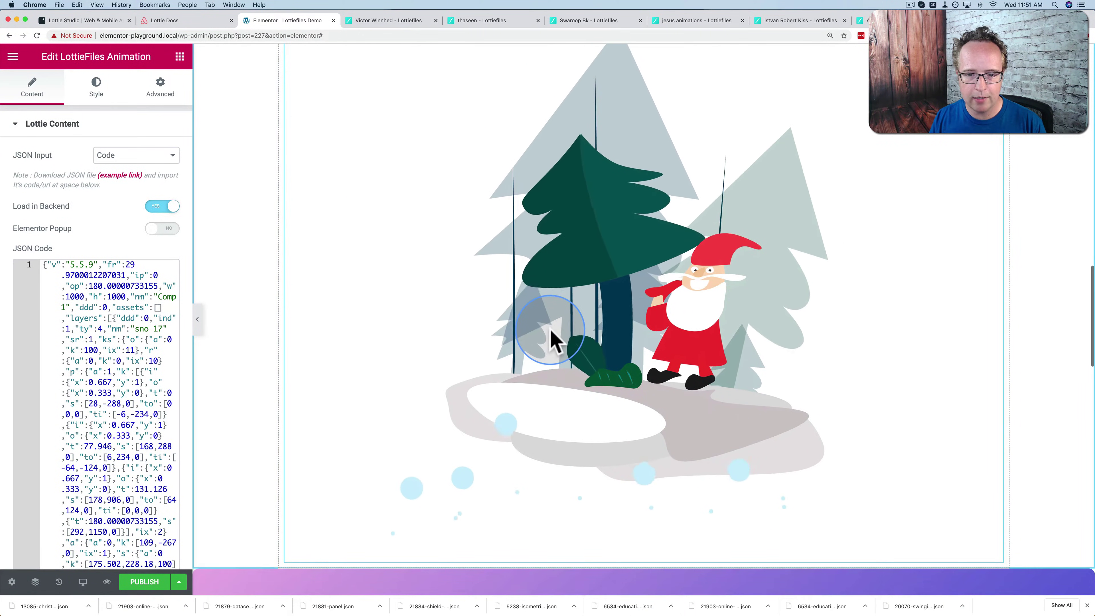
{"action": "left_click", "coordinate": [18, 126]}
{"action": "left_click", "coordinate": [52, 157]}
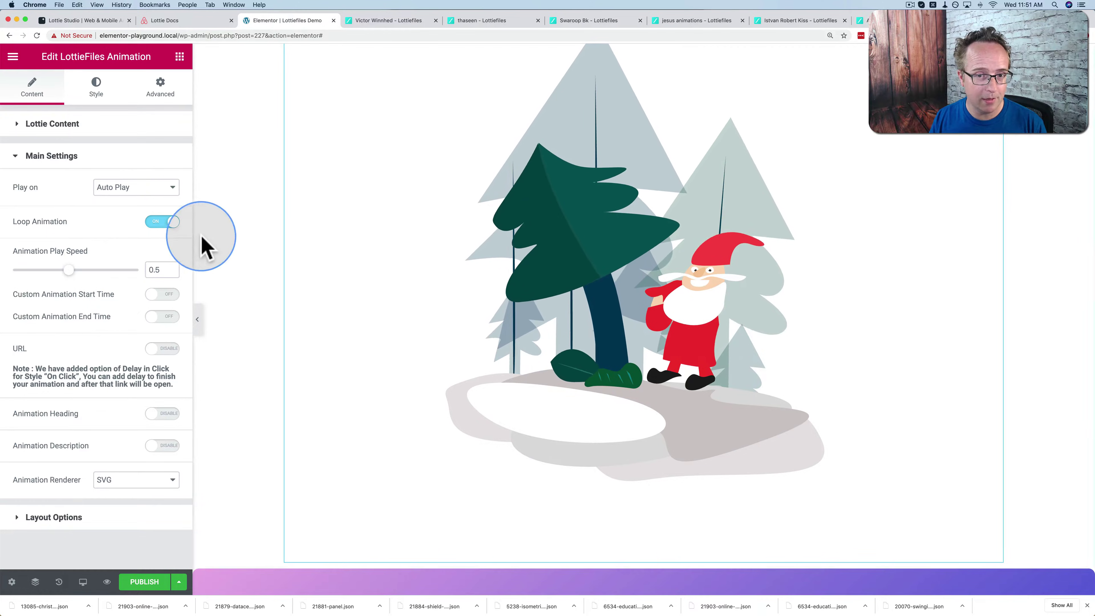
Set Play on to Scroll Parallax and scroll the page to test Santa's animation.
{"action": "left_click", "coordinate": [139, 200]}
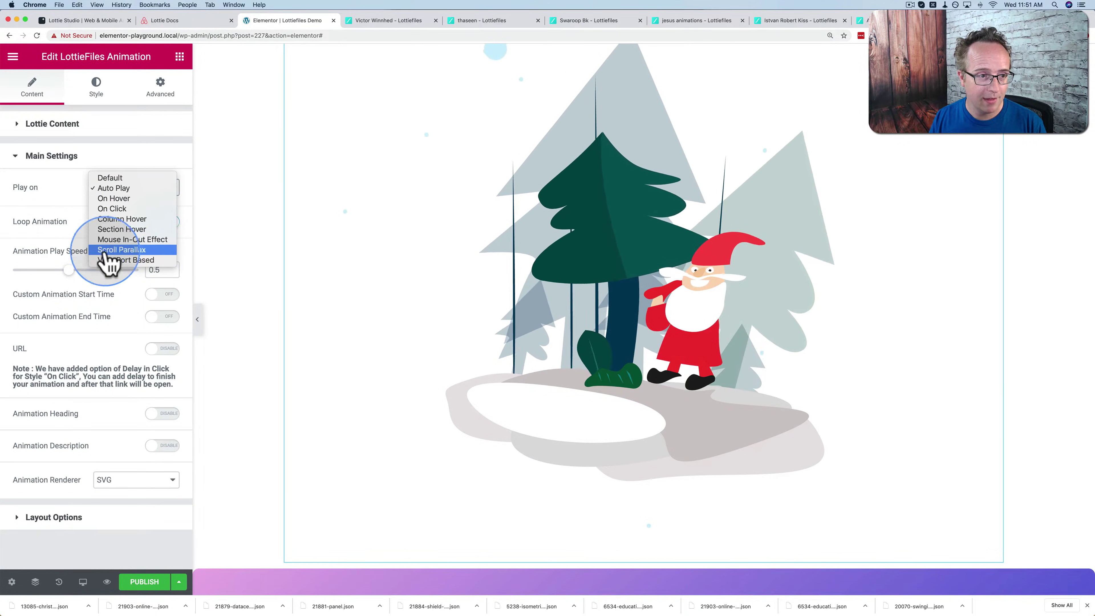
{"action": "left_click", "coordinate": [121, 252]}
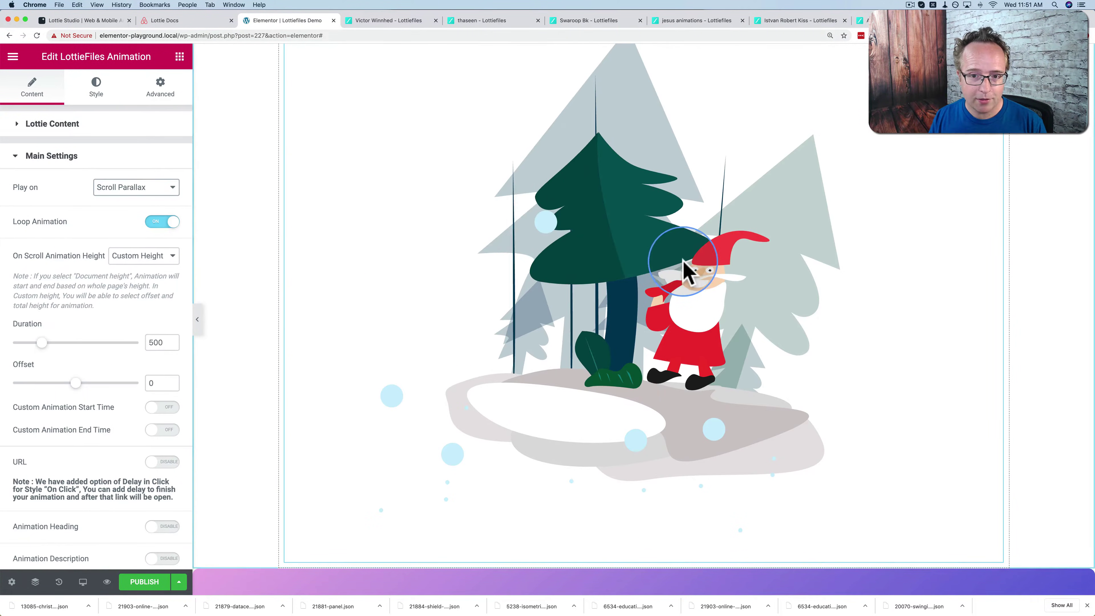
{"action": "scroll", "coordinate": [444, 224], "scroll_direction": "down", "scroll_amount": 3}
{"action": "scroll", "coordinate": [444, 224], "scroll_direction": "up", "scroll_amount": 5}
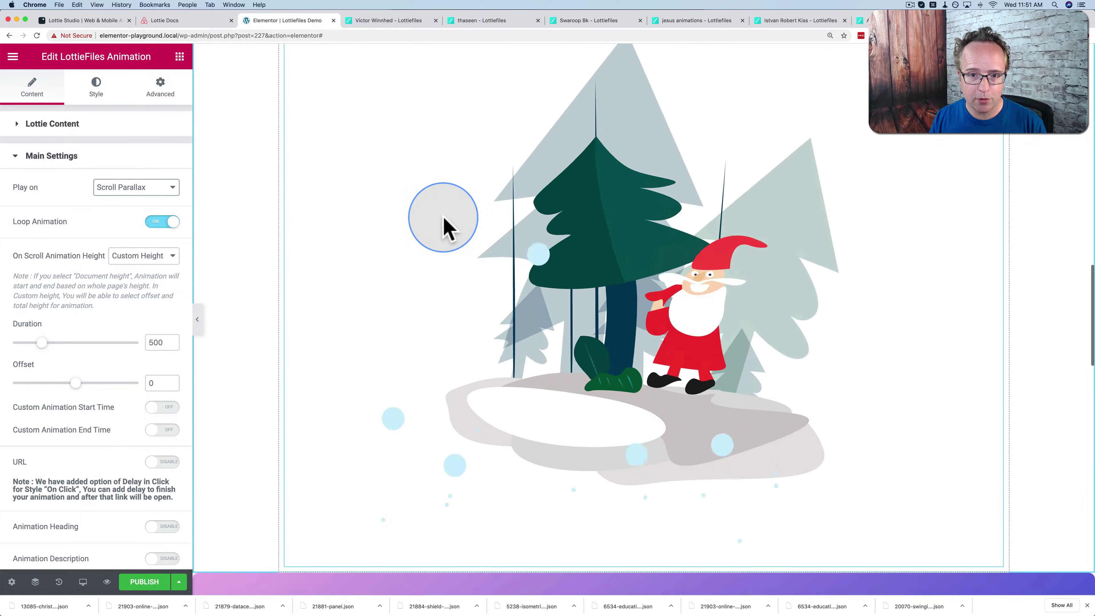
{"action": "scroll", "coordinate": [444, 217], "scroll_direction": "up", "scroll_amount": 5}
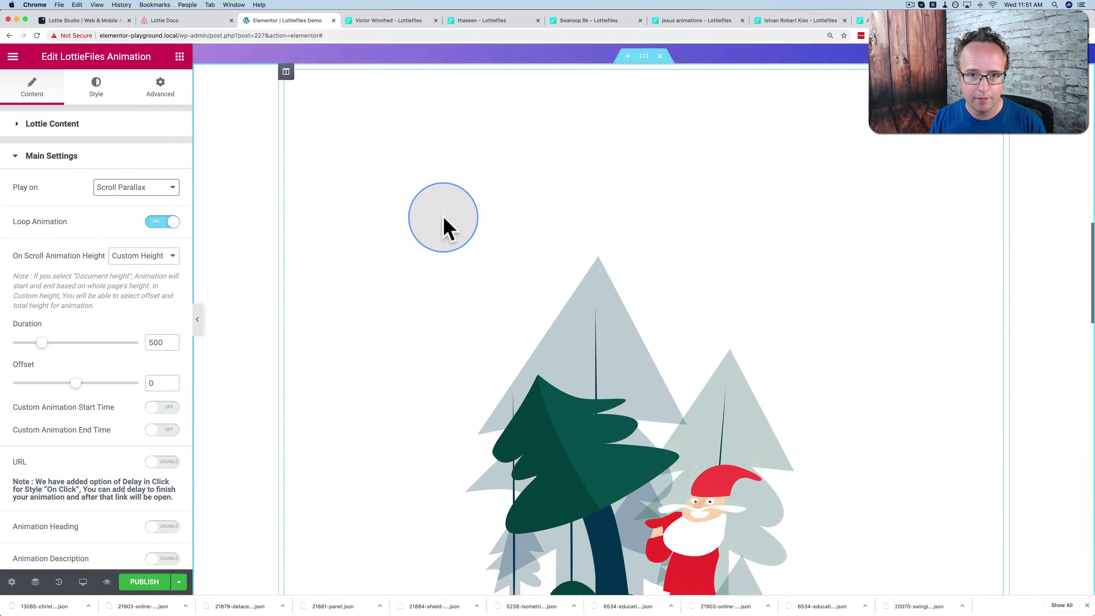
{"action": "scroll", "coordinate": [444, 225], "scroll_direction": "down", "scroll_amount": 6}
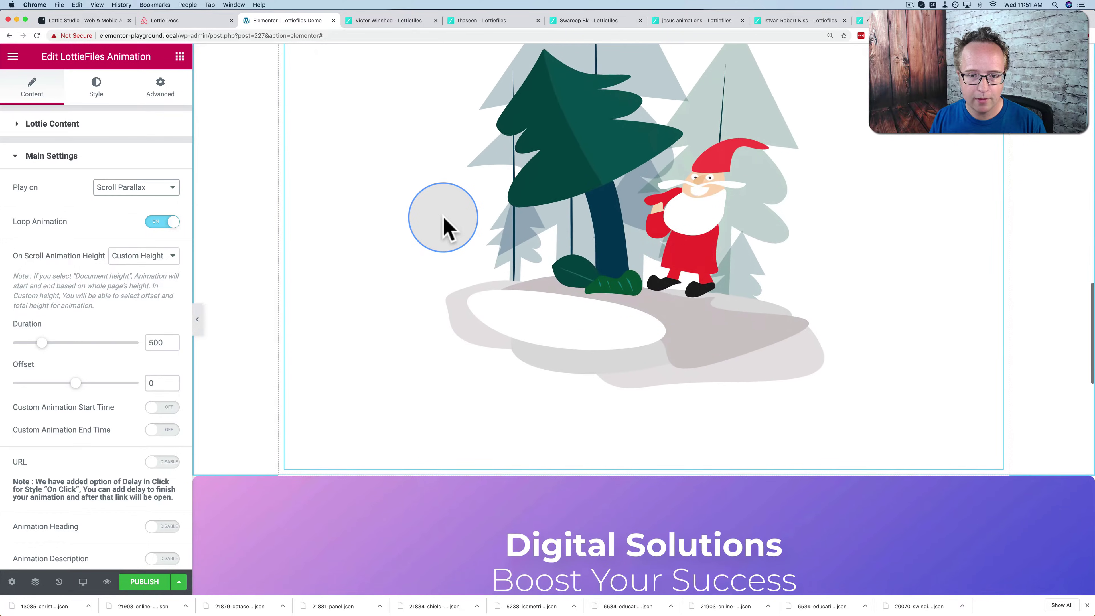
{"action": "scroll", "coordinate": [444, 225], "scroll_direction": "up", "scroll_amount": 8}
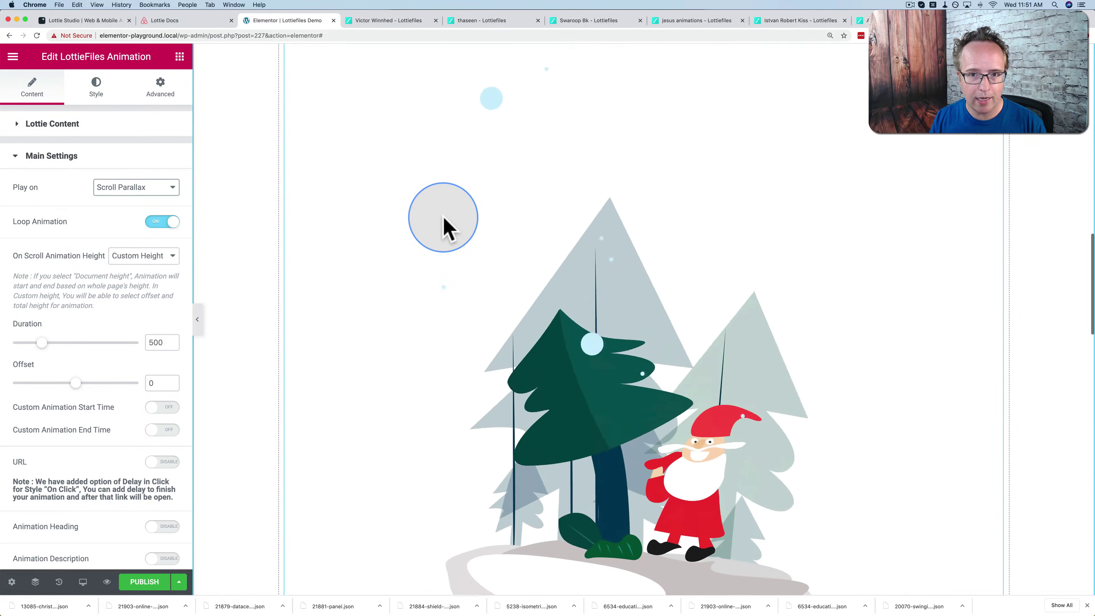
{"action": "scroll", "coordinate": [444, 228], "scroll_direction": "up", "scroll_amount": 4}
{"action": "scroll", "coordinate": [445, 375], "scroll_direction": "down", "scroll_amount": 2}
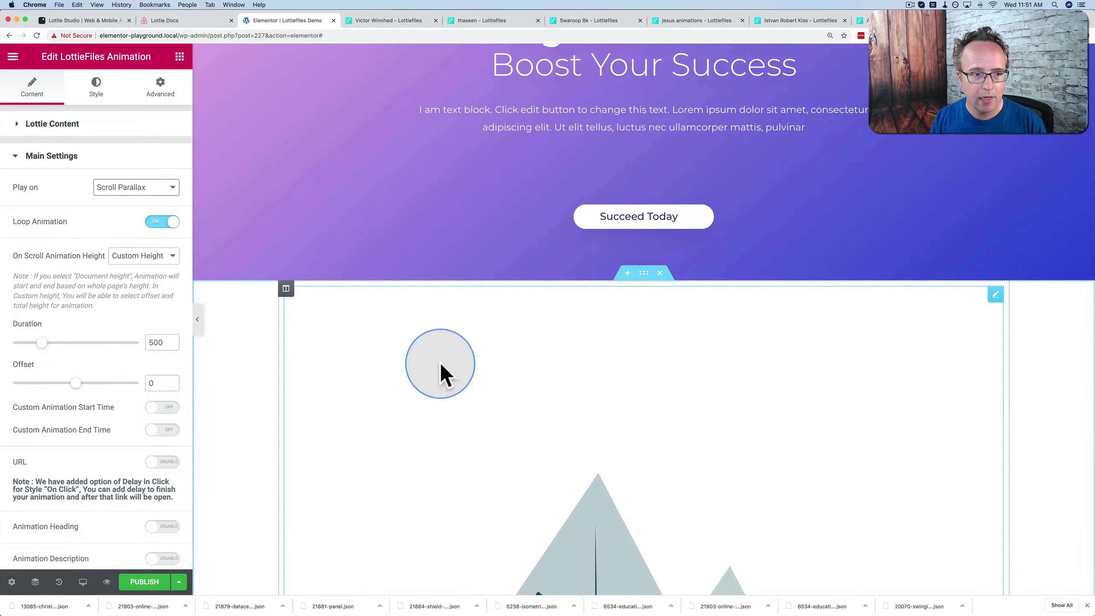
{"action": "left_click", "coordinate": [159, 90]}
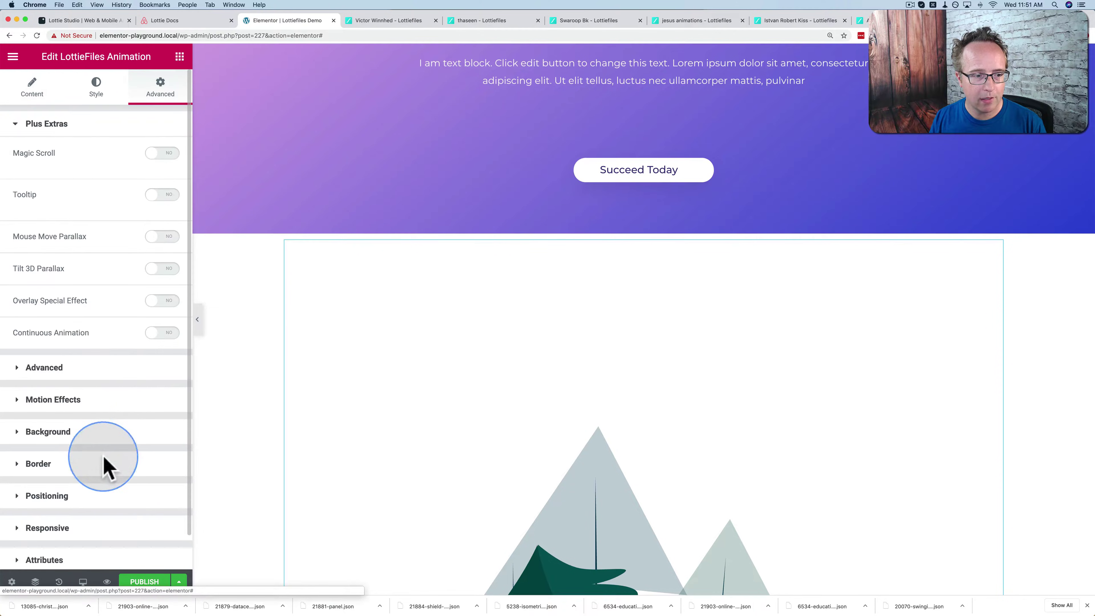
{"action": "left_click", "coordinate": [65, 498]}
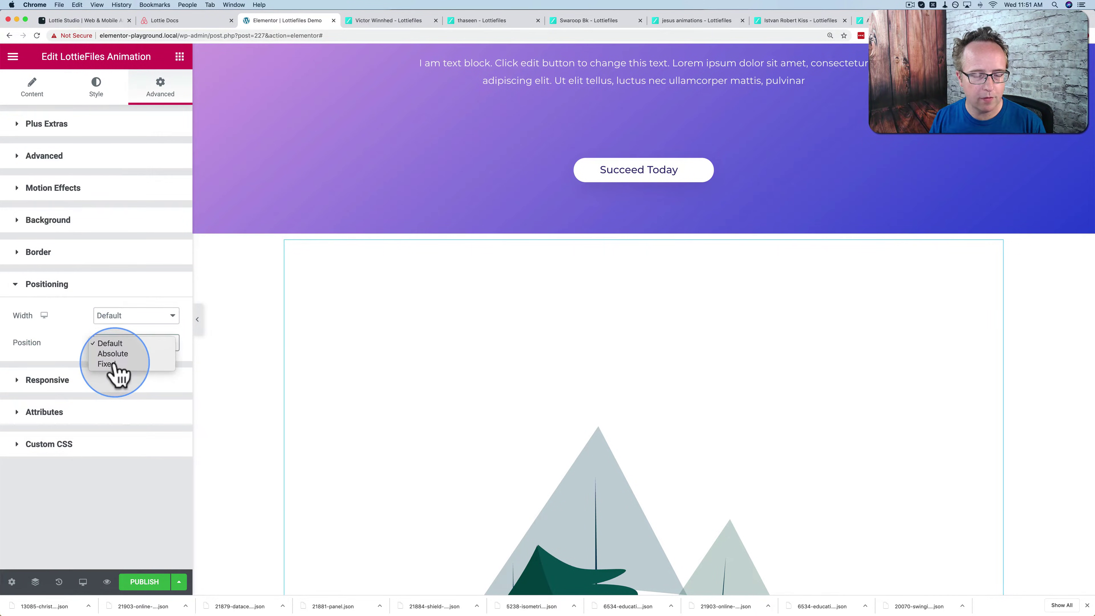
{"action": "left_click", "coordinate": [105, 363]}
{"action": "scroll", "coordinate": [413, 357], "scroll_direction": "up", "scroll_amount": 3}
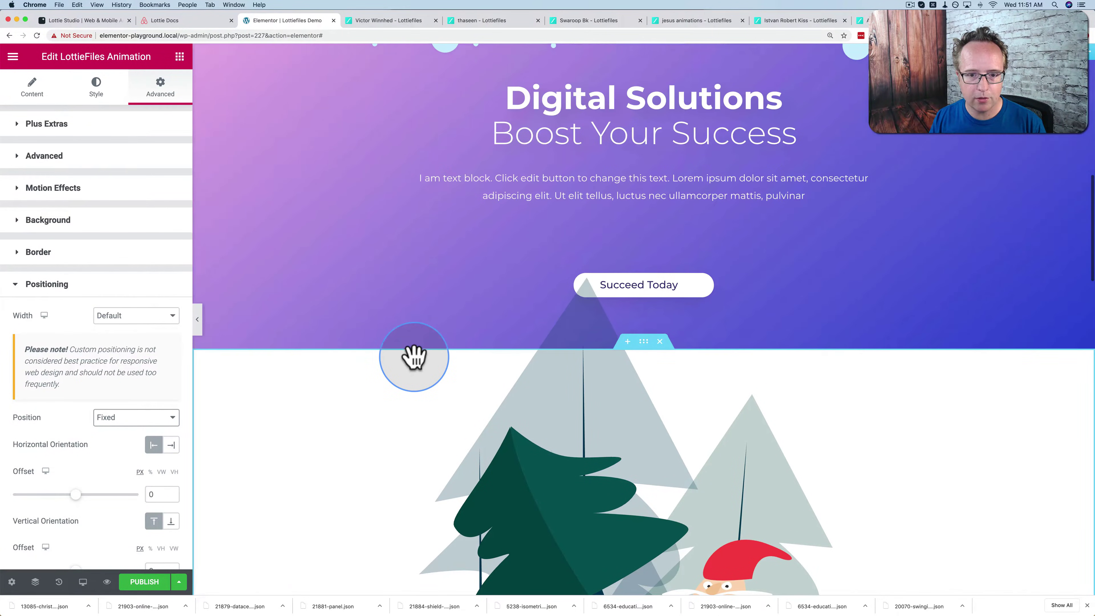
{"action": "scroll", "coordinate": [414, 357], "scroll_direction": "up", "scroll_amount": 5}
{"action": "scroll", "coordinate": [414, 356], "scroll_direction": "down", "scroll_amount": 5}
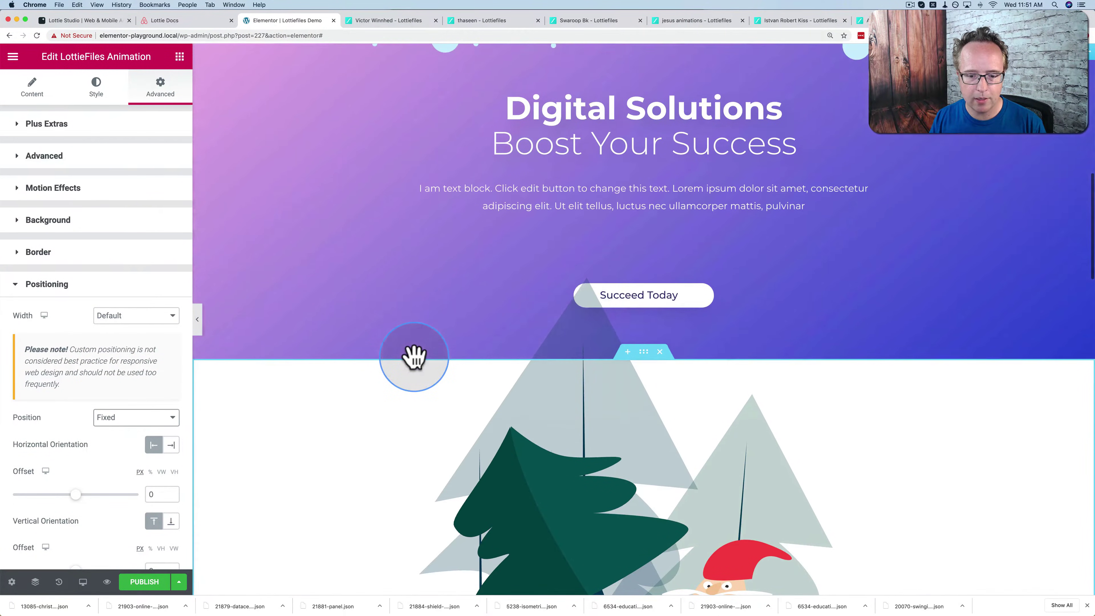
{"action": "scroll", "coordinate": [414, 356], "scroll_direction": "down", "scroll_amount": 3}
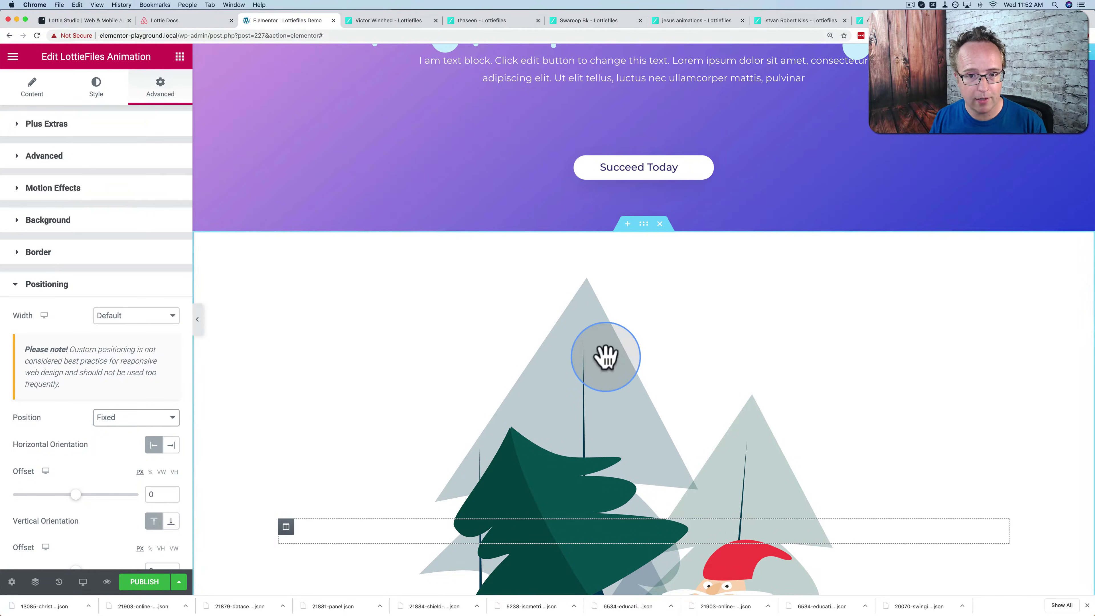
{"action": "scroll", "coordinate": [612, 410], "scroll_direction": "down", "scroll_amount": 3}
{"action": "scroll", "coordinate": [481, 432], "scroll_direction": "up", "scroll_amount": 3}
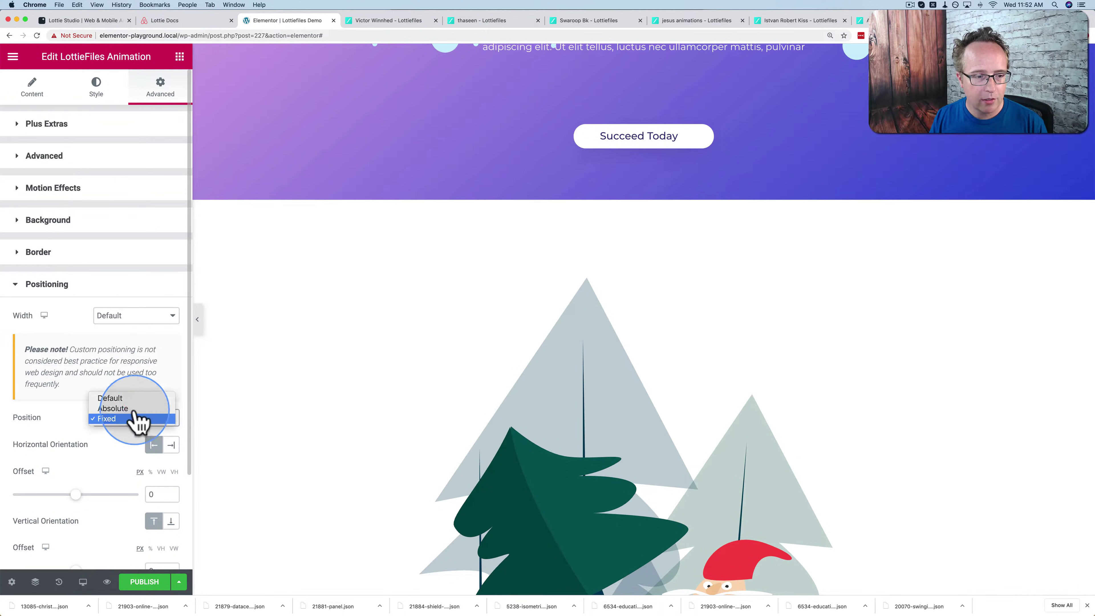
{"action": "left_click", "coordinate": [123, 400]}
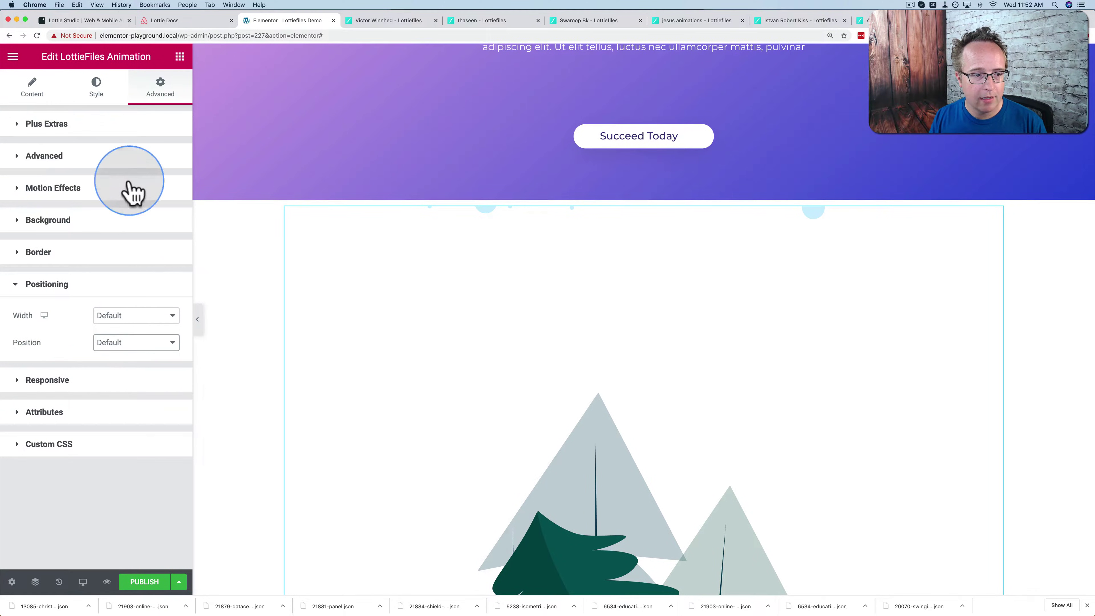
{"action": "scroll", "coordinate": [593, 412], "scroll_direction": "down", "scroll_amount": 3}
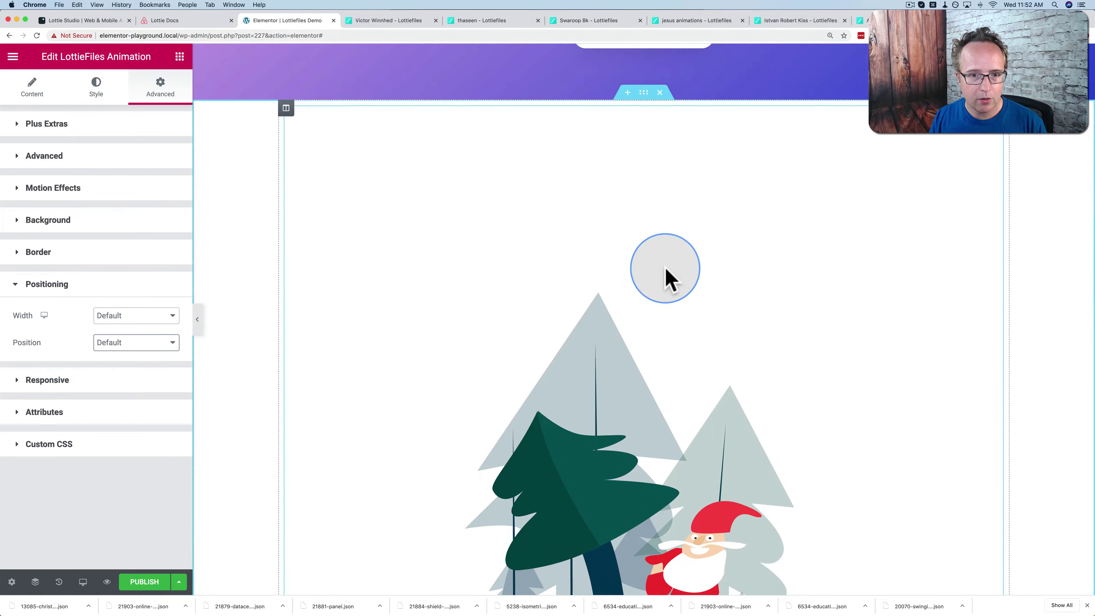
Change On Scroll Animation Height to Document Height and scroll the page to check it.
{"action": "left_click", "coordinate": [48, 103]}
{"action": "left_click", "coordinate": [115, 131]}
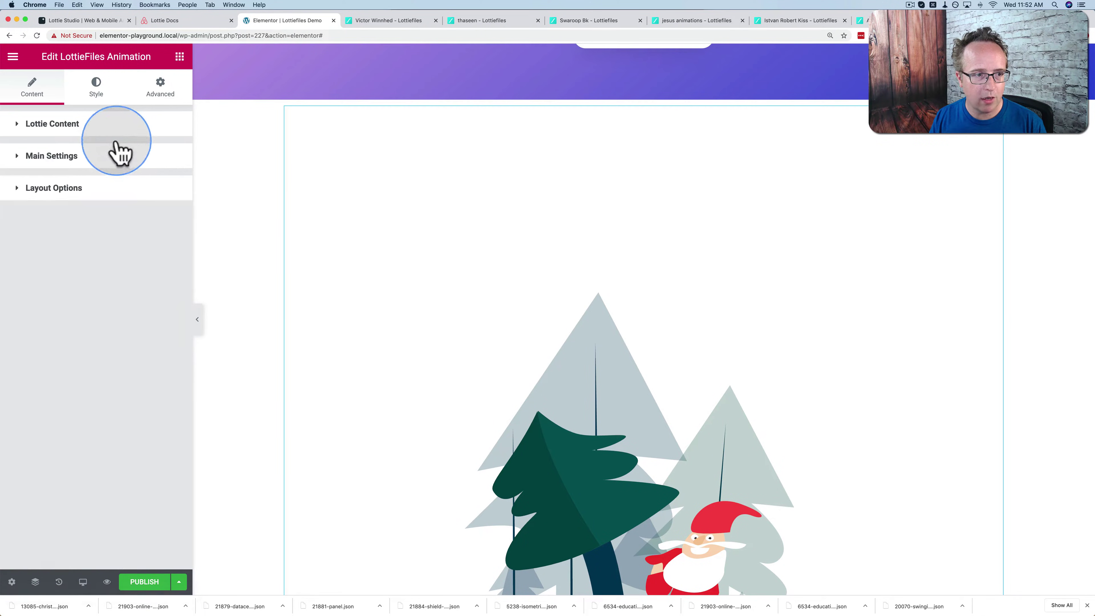
{"action": "left_click", "coordinate": [149, 223]}
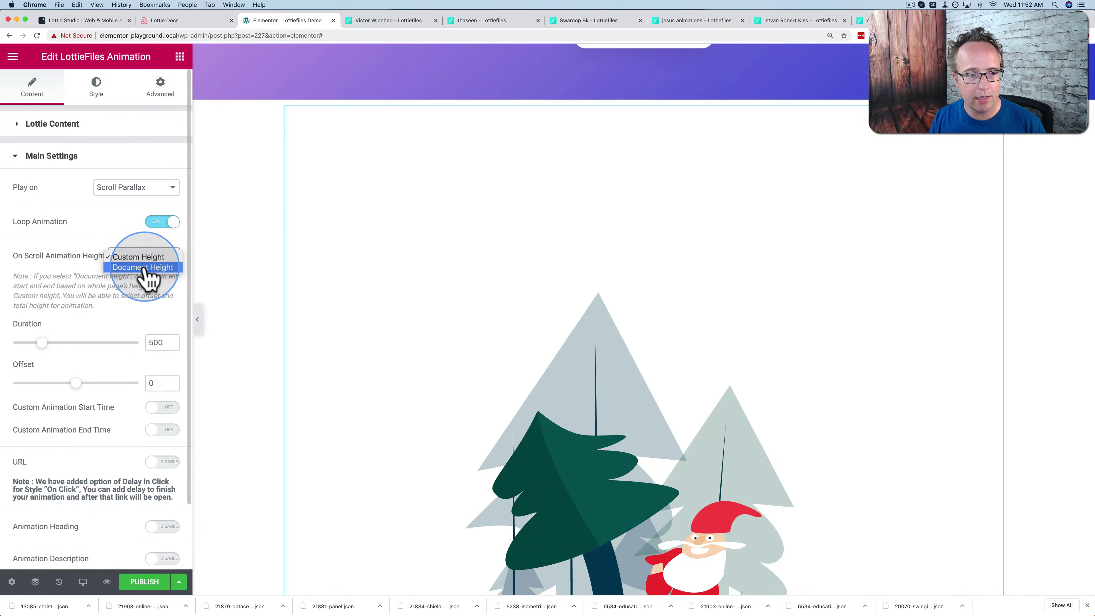
{"action": "left_click", "coordinate": [144, 268]}
{"action": "scroll", "coordinate": [489, 335], "scroll_direction": "down", "scroll_amount": 3}
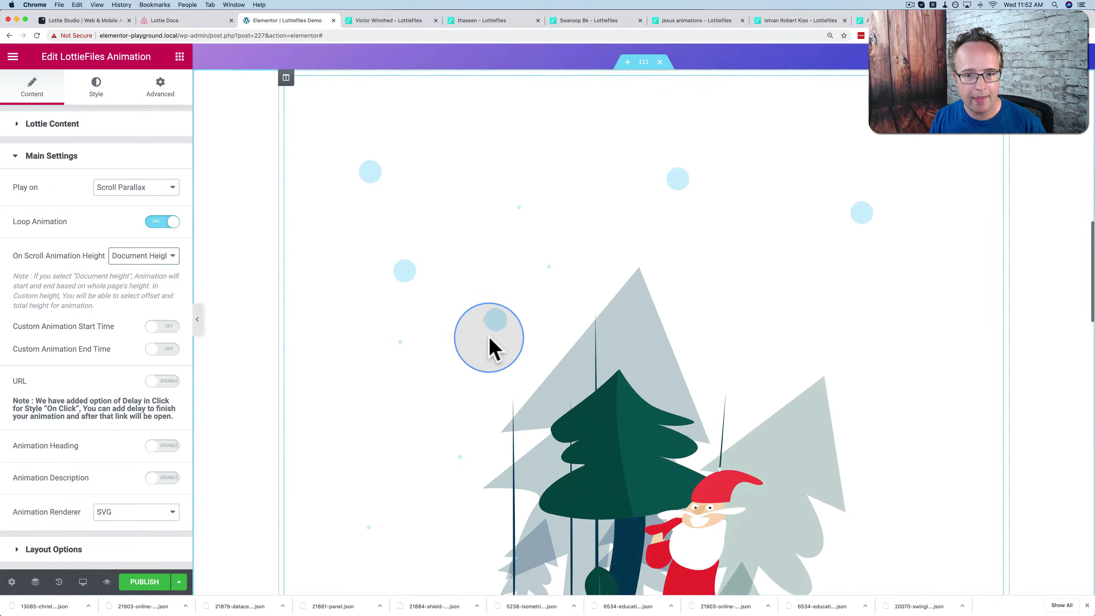
{"action": "scroll", "coordinate": [490, 341], "scroll_direction": "down", "scroll_amount": 5}
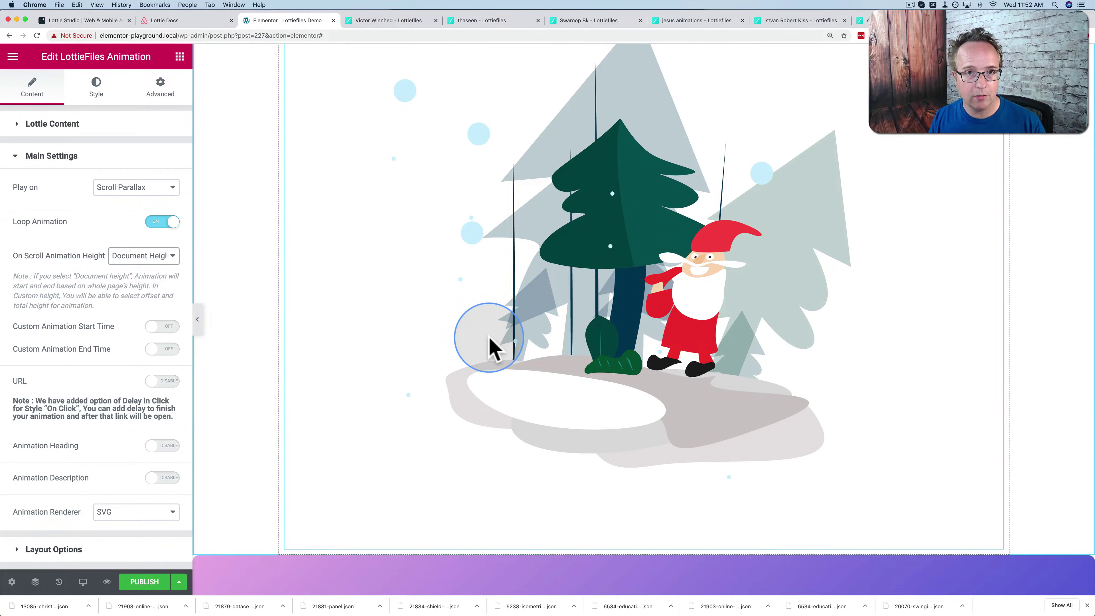
{"action": "scroll", "coordinate": [490, 349], "scroll_direction": "up", "scroll_amount": 8}
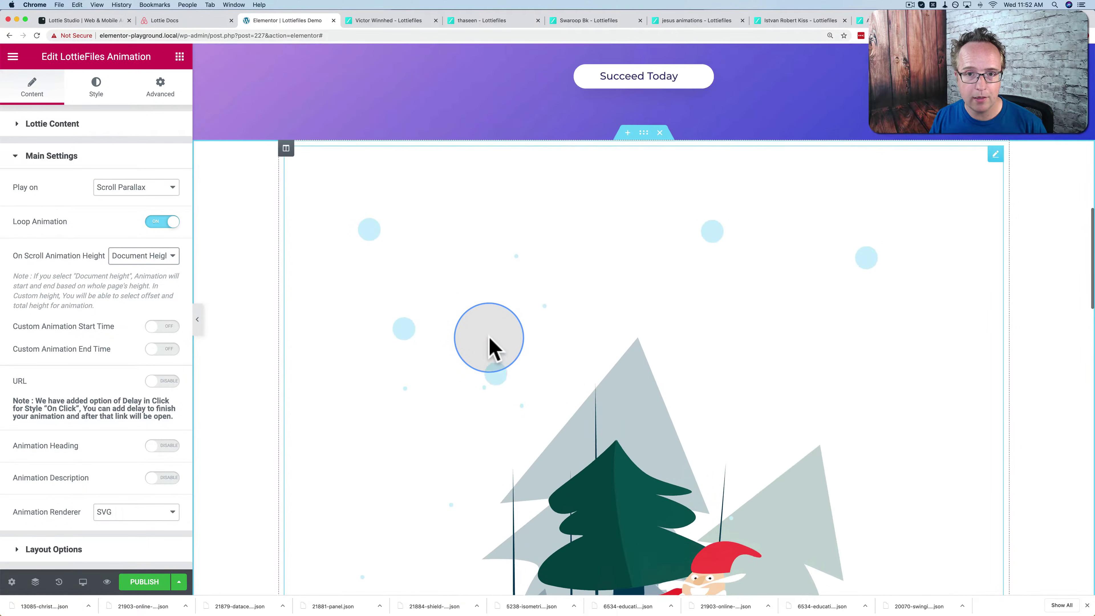
{"action": "scroll", "coordinate": [490, 341], "scroll_direction": "up", "scroll_amount": 3}
{"action": "scroll", "coordinate": [488, 335], "scroll_direction": "down", "scroll_amount": 1}
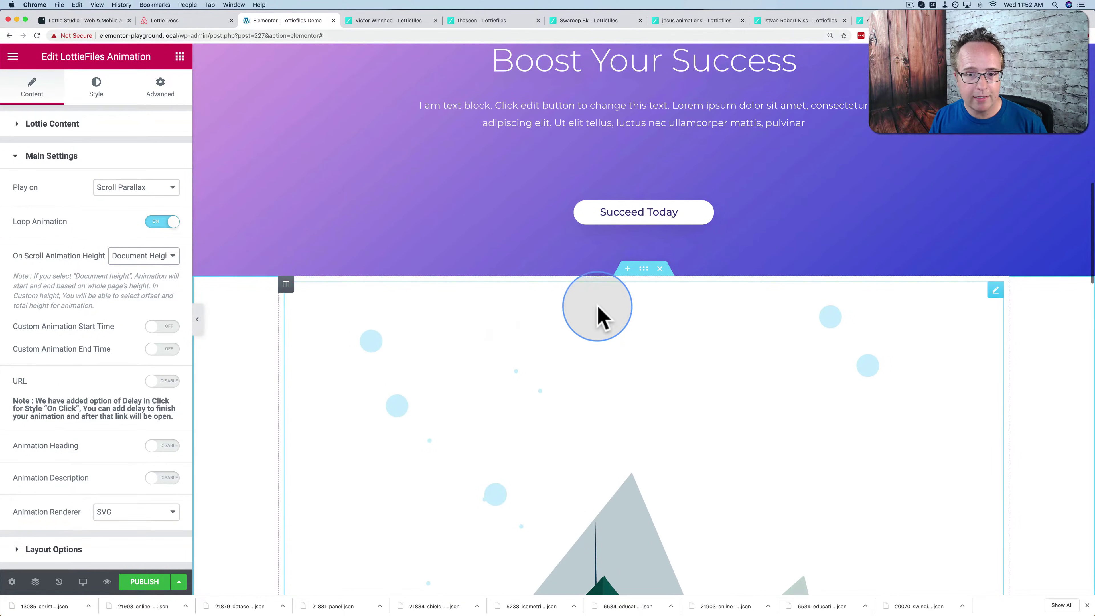
Open the Advanced settings of the animation section and the Digital Solutions section.
{"action": "left_click", "coordinate": [643, 271]}
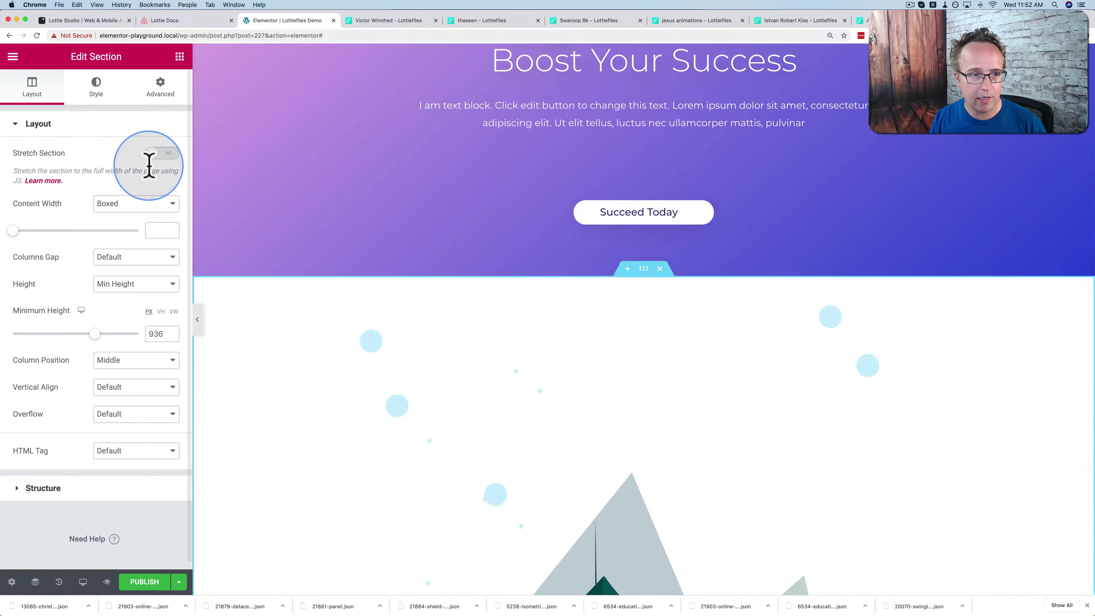
{"action": "left_click", "coordinate": [168, 98]}
{"action": "left_click", "coordinate": [142, 294]}
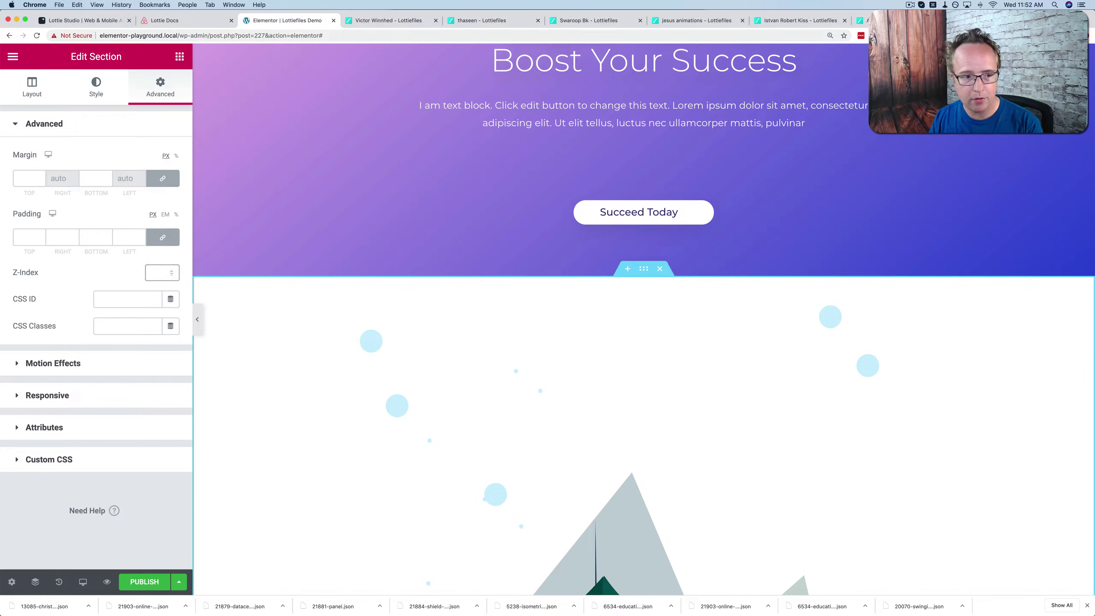
{"action": "scroll", "coordinate": [679, 445], "scroll_direction": "up", "scroll_amount": 5}
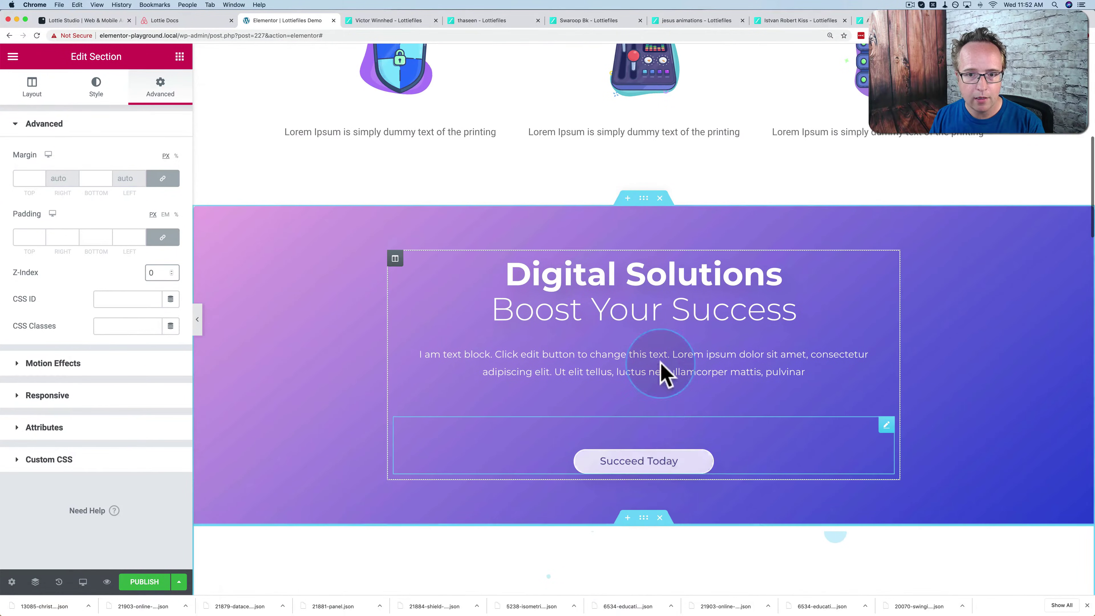
{"action": "left_click", "coordinate": [644, 198]}
{"action": "left_click", "coordinate": [161, 88]}
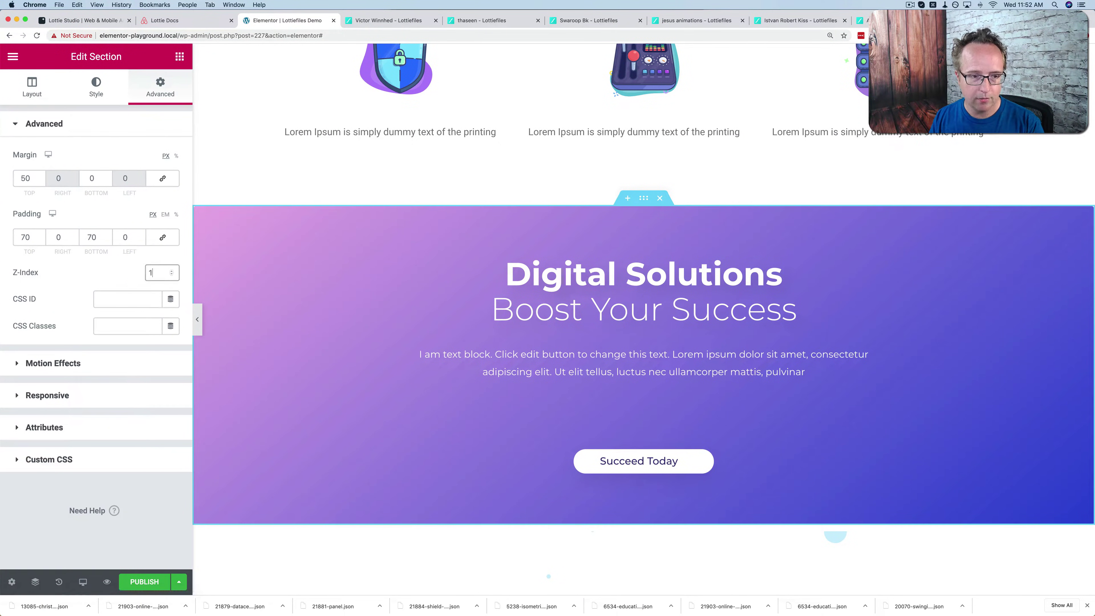
{"action": "scroll", "coordinate": [518, 328], "scroll_direction": "up", "scroll_amount": 7}
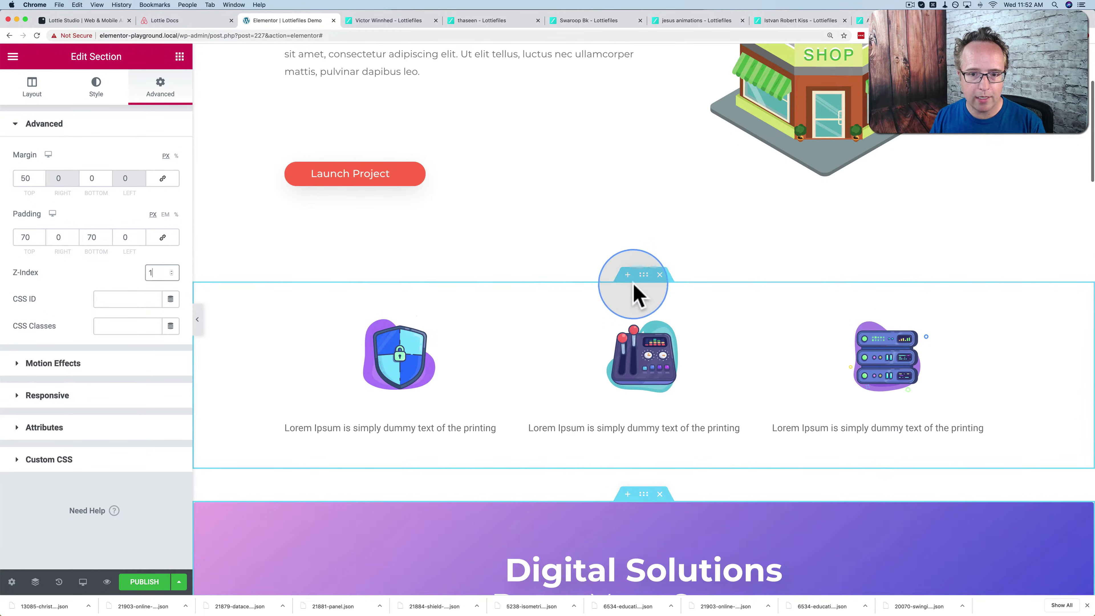
Set Z-Index to 1 on the icons section and the hero section.
{"action": "left_click", "coordinate": [634, 285]}
{"action": "left_click", "coordinate": [160, 93]}
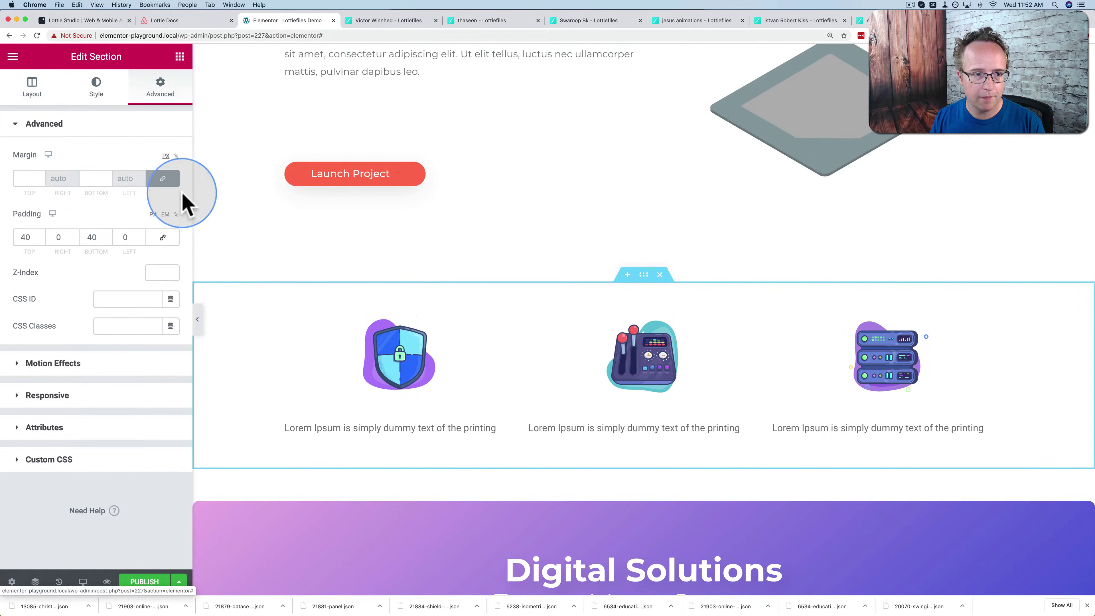
{"action": "left_click", "coordinate": [158, 273]}
{"action": "type", "text": "1"}
{"action": "scroll", "coordinate": [647, 337], "scroll_direction": "up", "scroll_amount": 5}
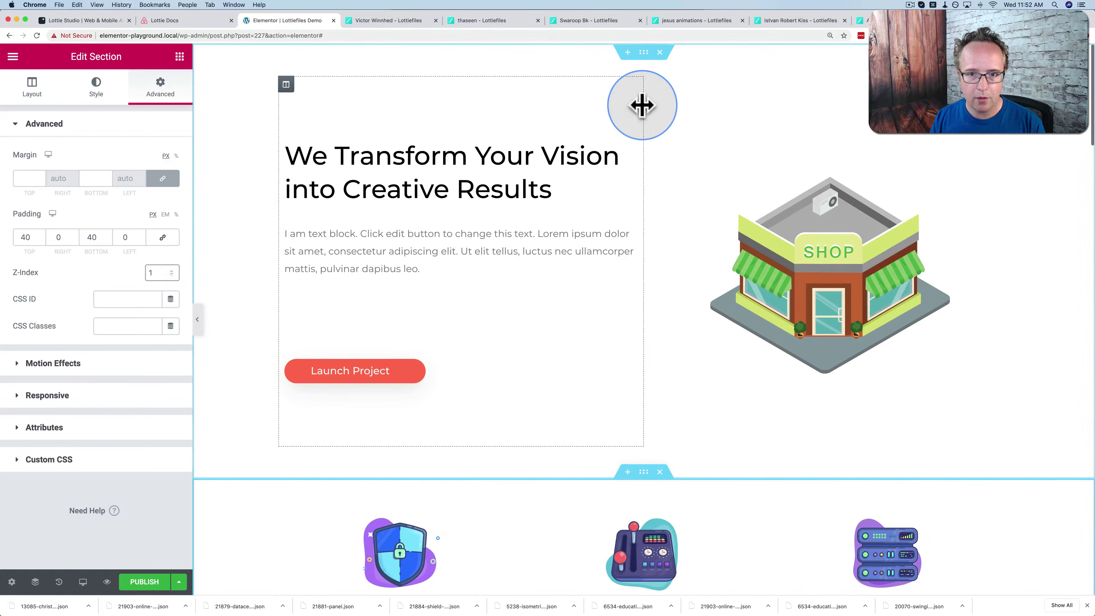
{"action": "left_click", "coordinate": [643, 52]}
{"action": "left_click", "coordinate": [170, 98]}
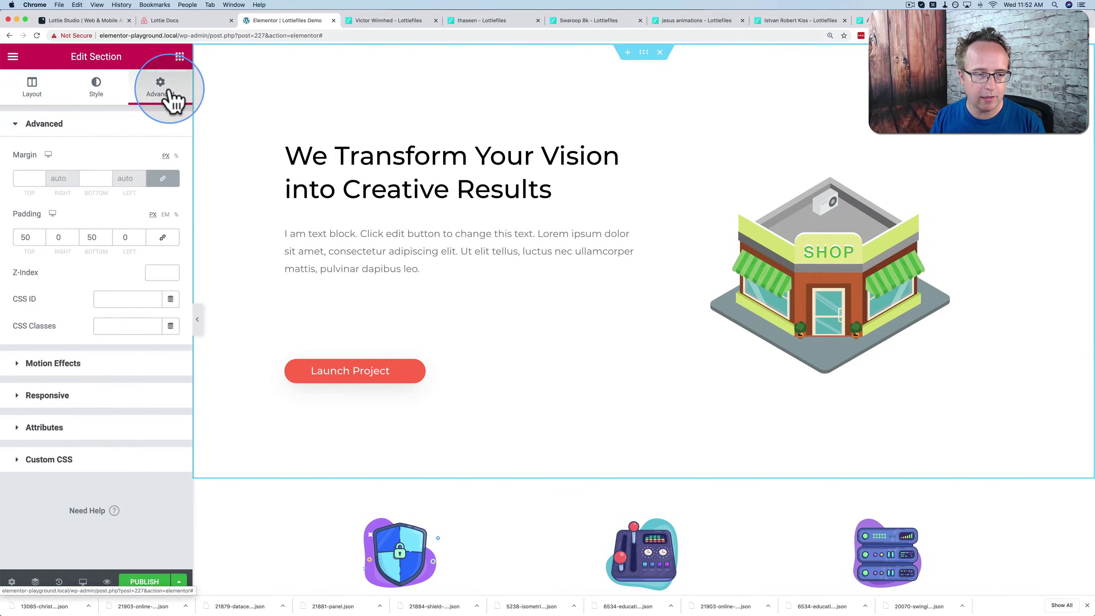
{"action": "left_click", "coordinate": [159, 273]}
{"action": "type", "text": "1"}
Enter Z-Index 1 for the stats section and open the lower Digital Solutions section's Advanced settings.
{"action": "scroll", "coordinate": [569, 358], "scroll_direction": "down", "scroll_amount": 10}
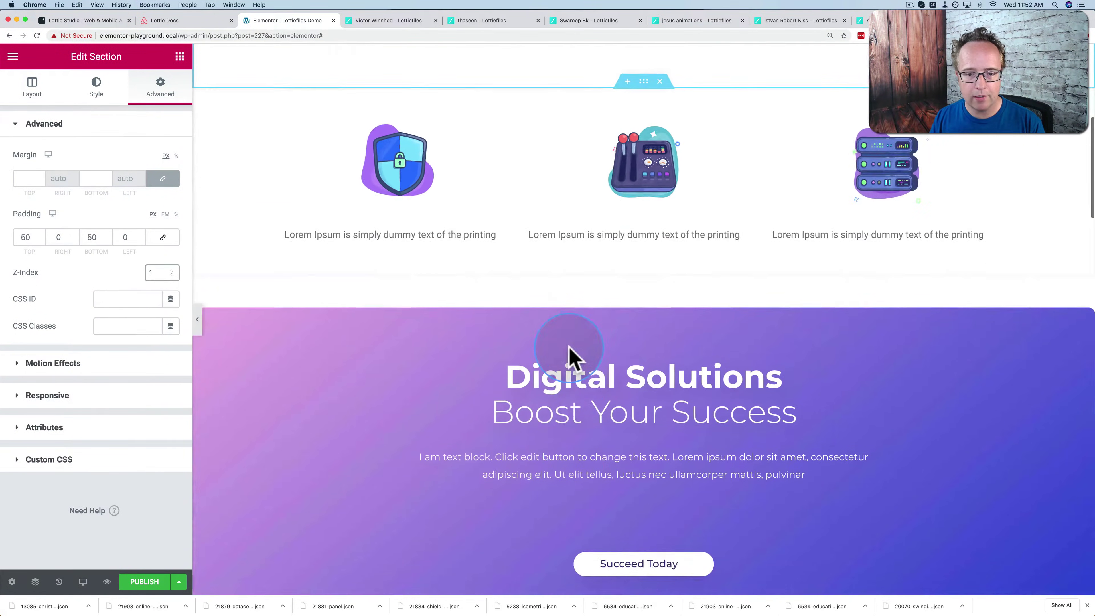
{"action": "scroll", "coordinate": [569, 358], "scroll_direction": "down", "scroll_amount": 15}
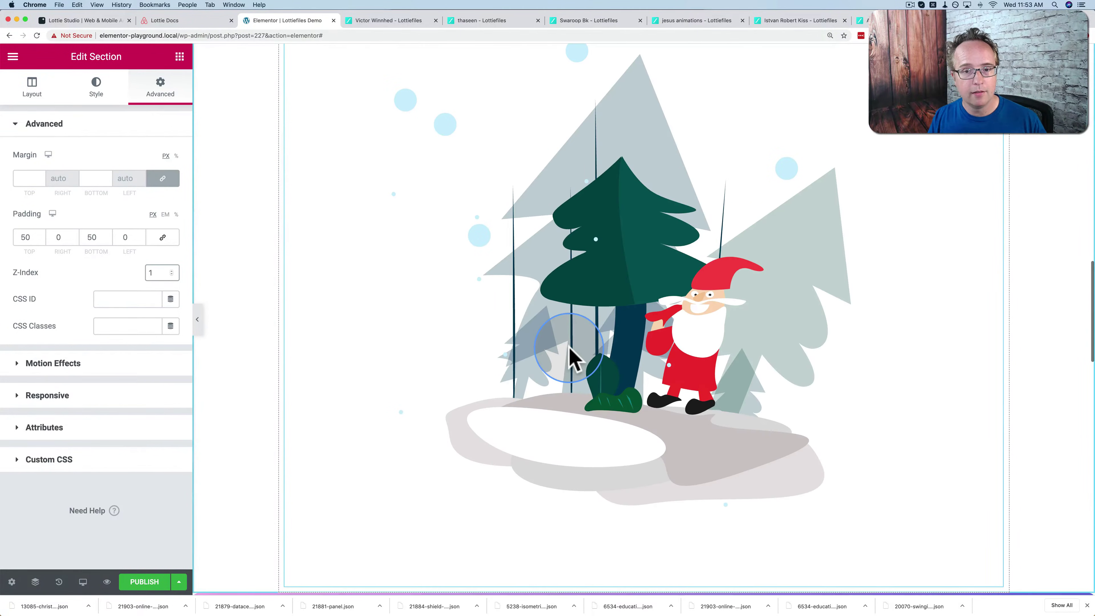
{"action": "scroll", "coordinate": [569, 358], "scroll_direction": "down", "scroll_amount": 6}
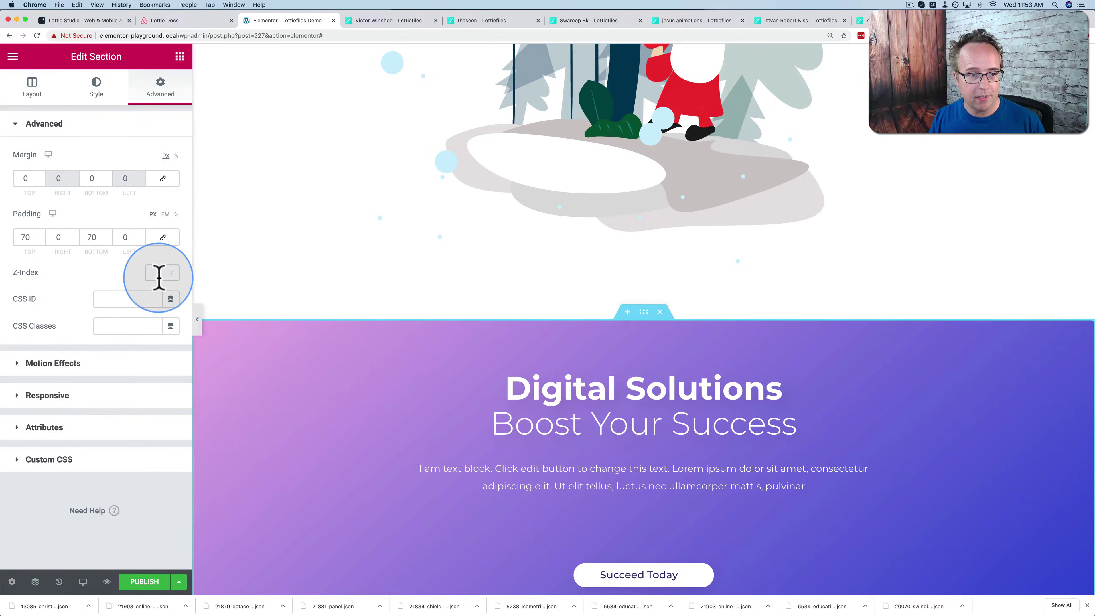
{"action": "type", "text": "1"}
{"action": "scroll", "coordinate": [431, 345], "scroll_direction": "down", "scroll_amount": 5}
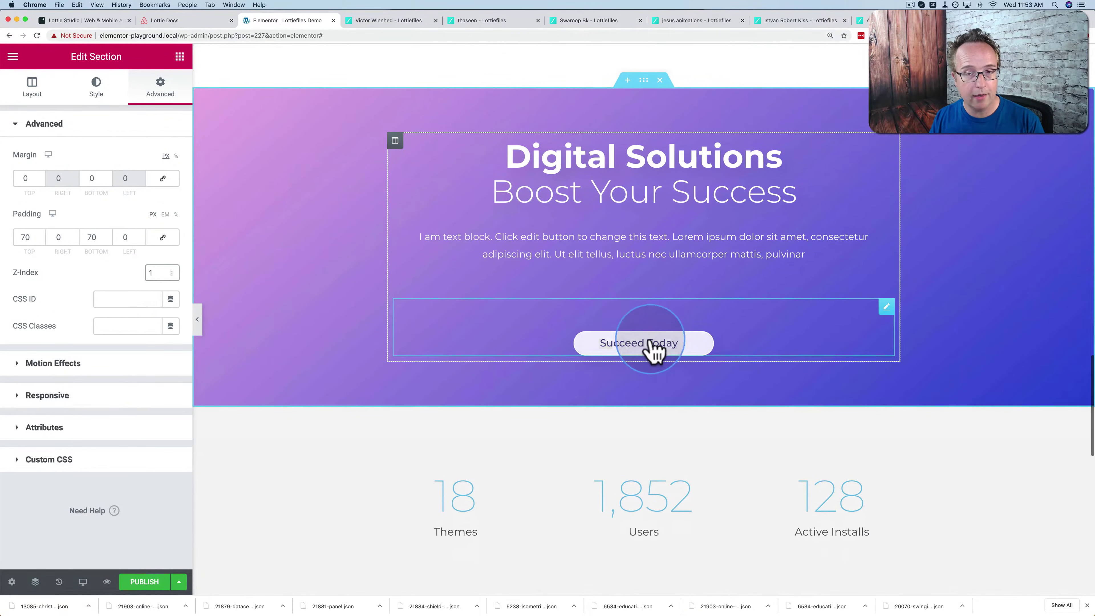
{"action": "left_click", "coordinate": [643, 403]}
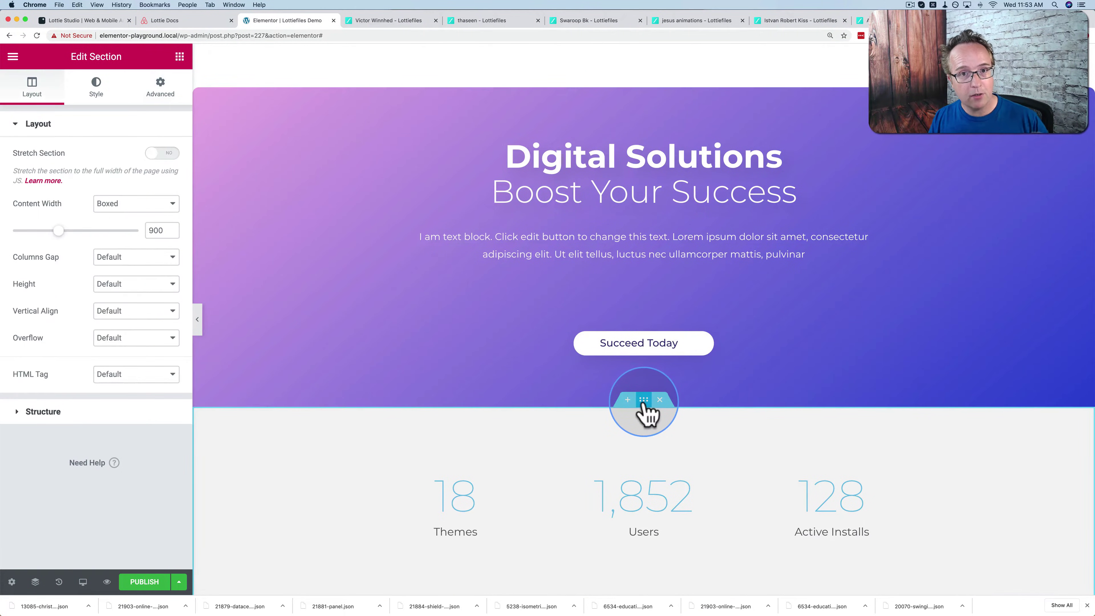
{"action": "left_click", "coordinate": [156, 98]}
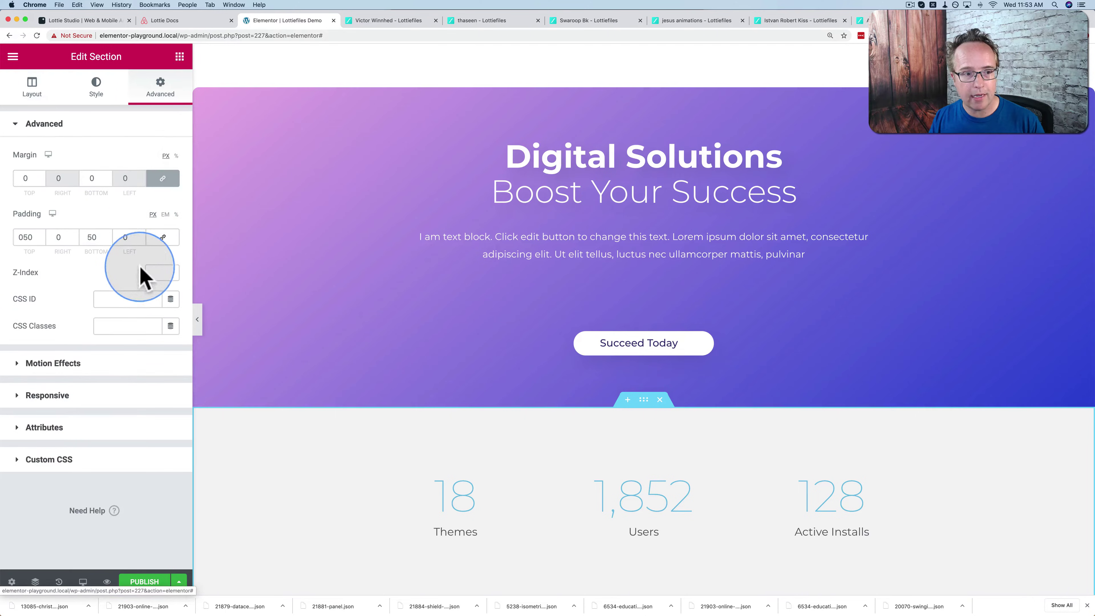
{"action": "scroll", "coordinate": [357, 386], "scroll_direction": "down", "scroll_amount": 7}
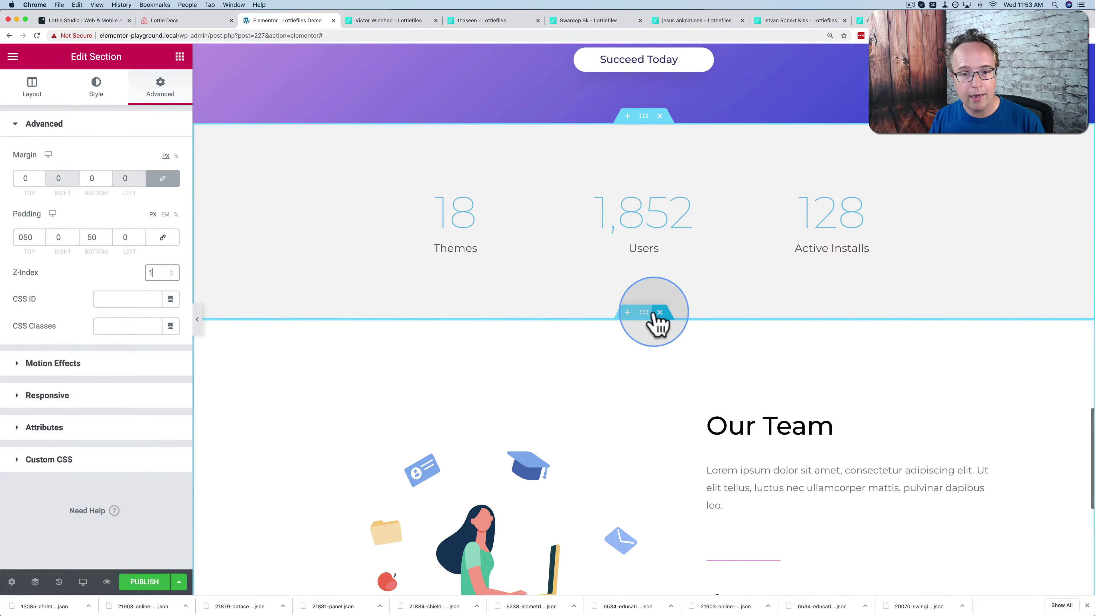
Give the Our Team section a Z-Index of 1.
{"action": "left_click", "coordinate": [654, 315]}
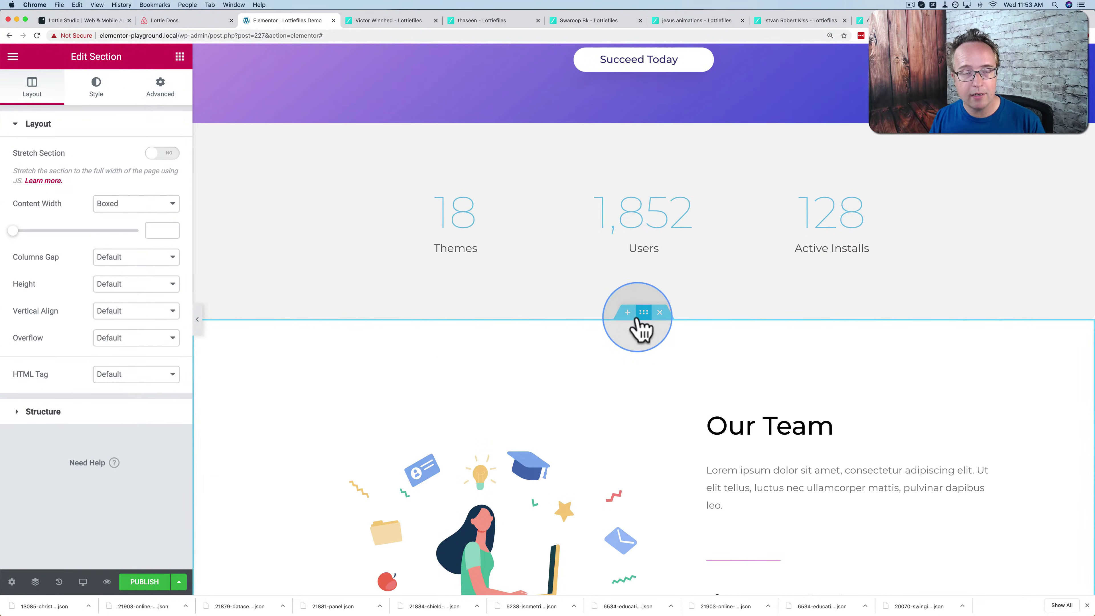
{"action": "left_click", "coordinate": [164, 97]}
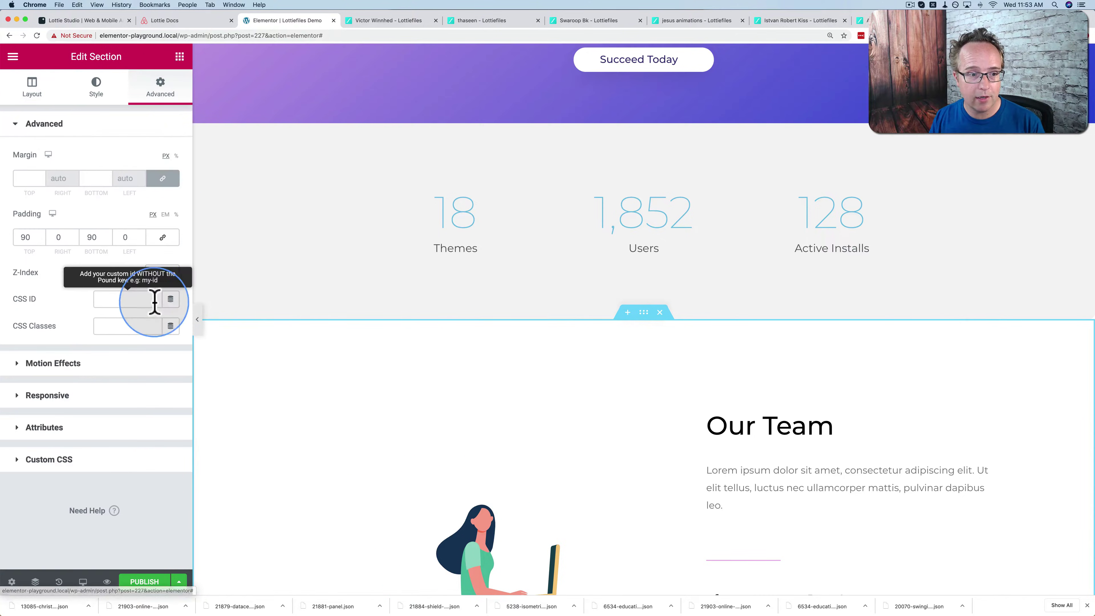
{"action": "left_click", "coordinate": [349, 344]}
{"action": "scroll", "coordinate": [350, 345], "scroll_direction": "up", "scroll_amount": 20}
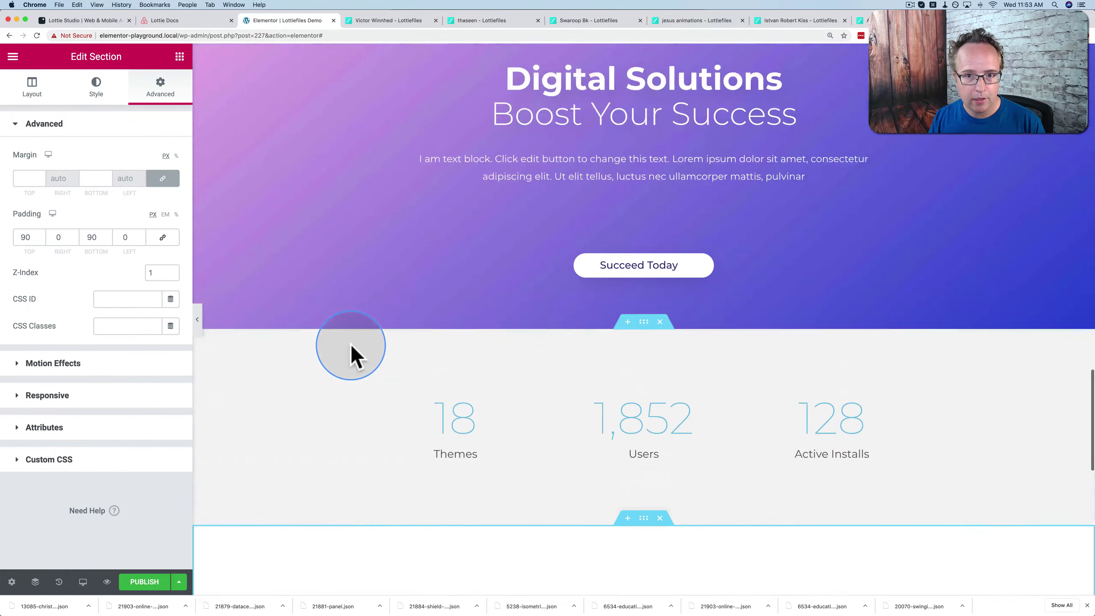
{"action": "scroll", "coordinate": [350, 356], "scroll_direction": "up", "scroll_amount": 5}
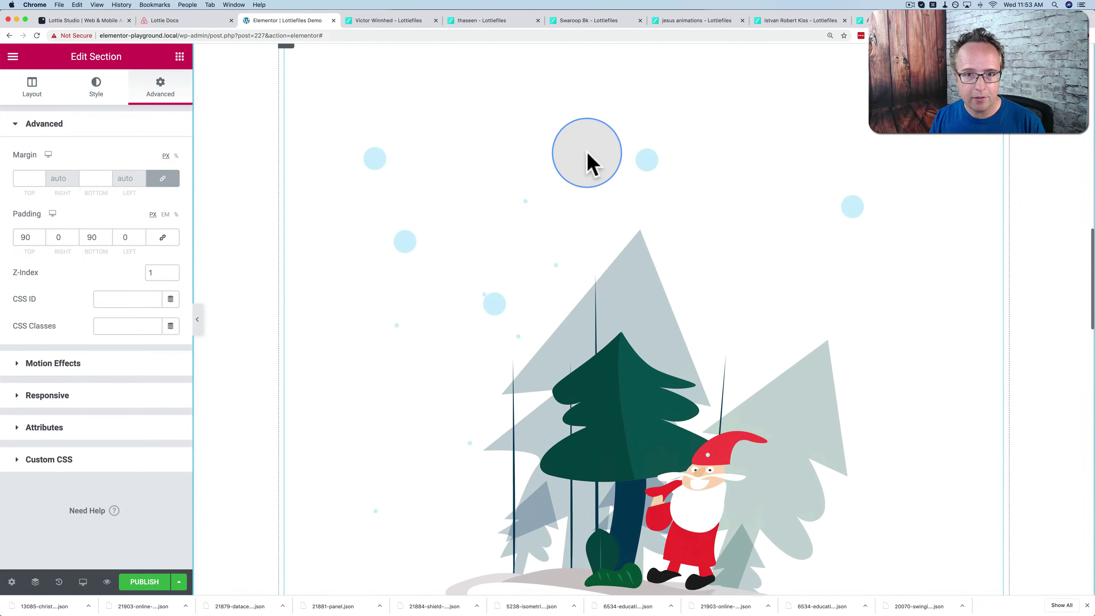
{"action": "left_click", "coordinate": [582, 160]}
Set the Santa Lottie widget's Position to Fixed under Advanced > Positioning.
{"action": "left_click", "coordinate": [178, 98]}
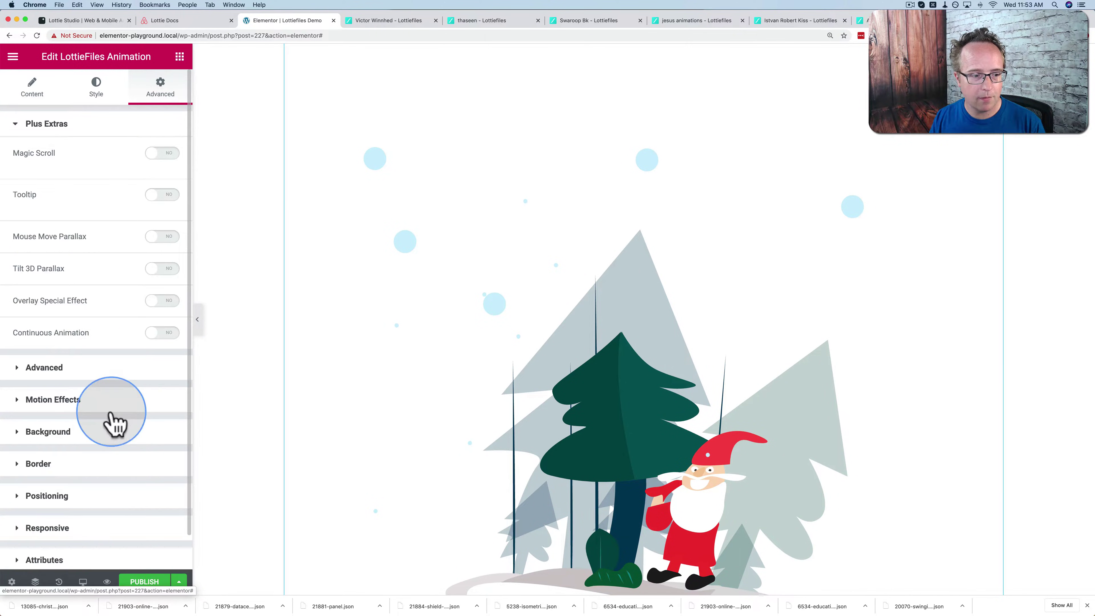
{"action": "left_click", "coordinate": [73, 495]}
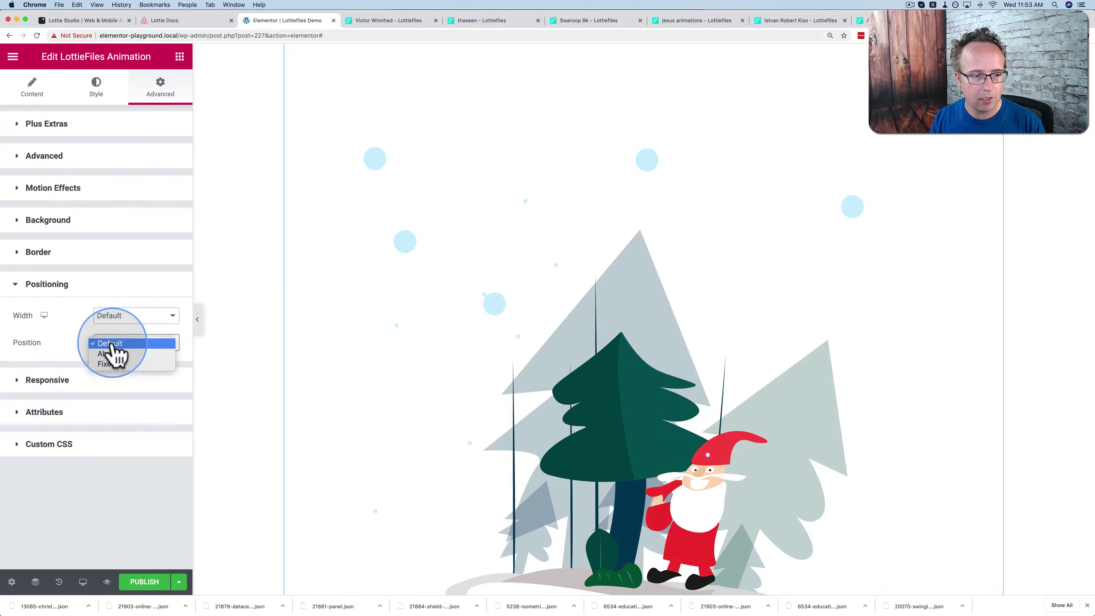
{"action": "left_click", "coordinate": [108, 364]}
{"action": "left_click", "coordinate": [32, 88]}
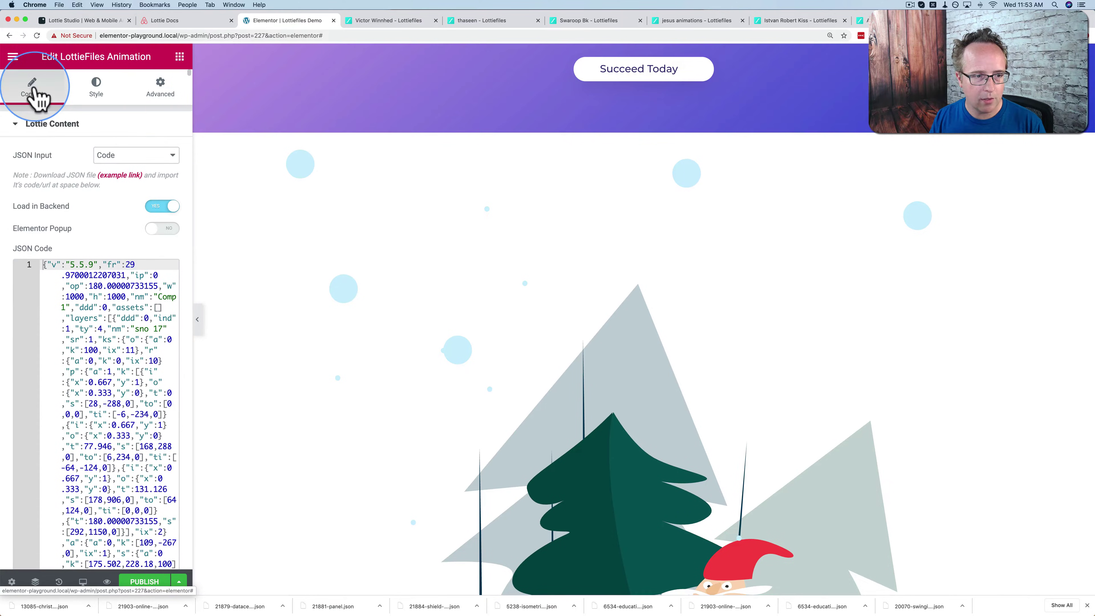
{"action": "left_click", "coordinate": [122, 125]}
{"action": "left_click", "coordinate": [97, 157]}
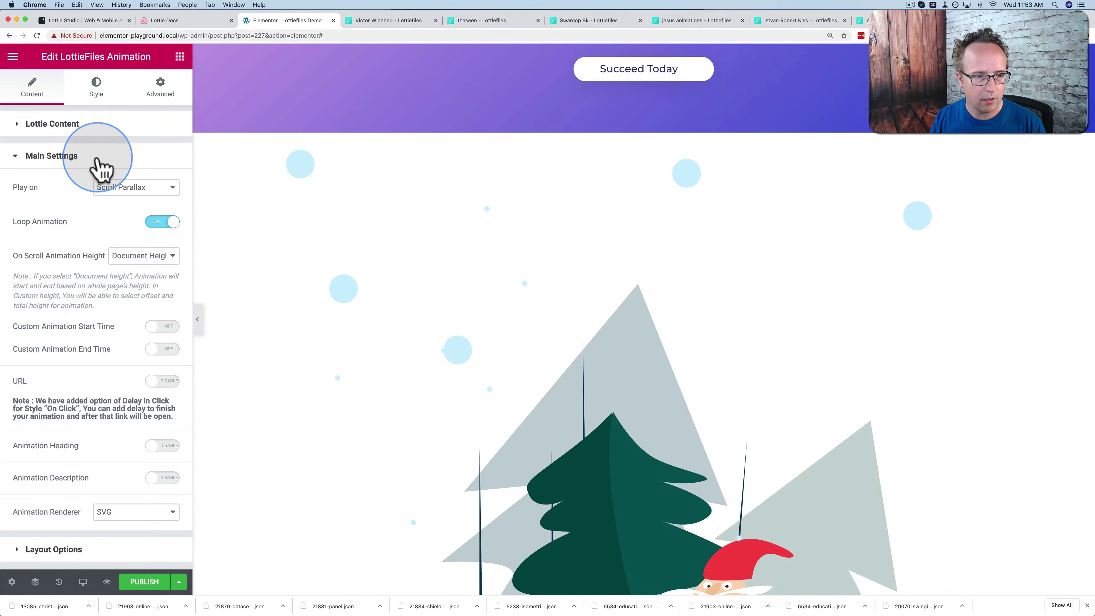
{"action": "left_click", "coordinate": [164, 254]}
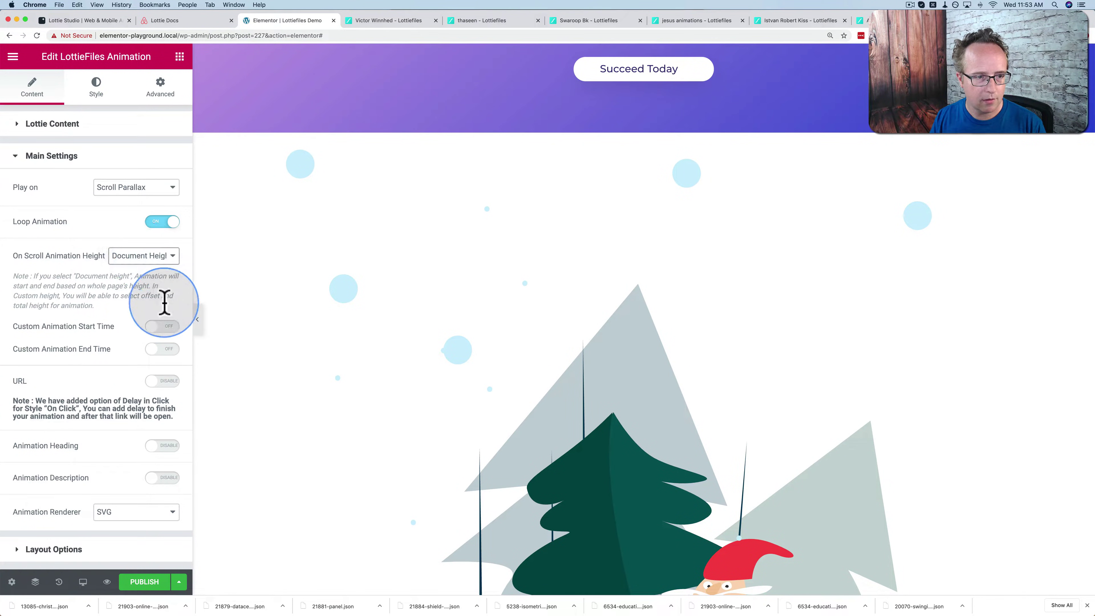
Drag the Lottie widget's Maximum Width in Layout Options down to 66.
{"action": "left_click", "coordinate": [69, 157]}
{"action": "left_click", "coordinate": [71, 188]}
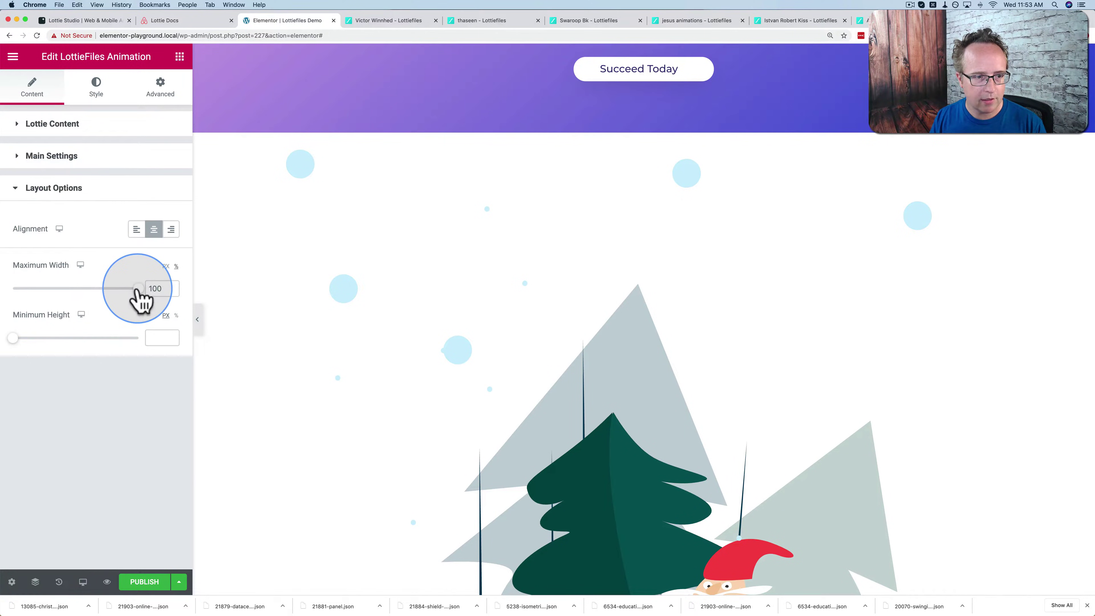
{"action": "left_click_drag", "start_coordinate": [137, 290], "coordinate": [96, 291]}
{"action": "scroll", "coordinate": [391, 379], "scroll_direction": "up", "scroll_amount": 4}
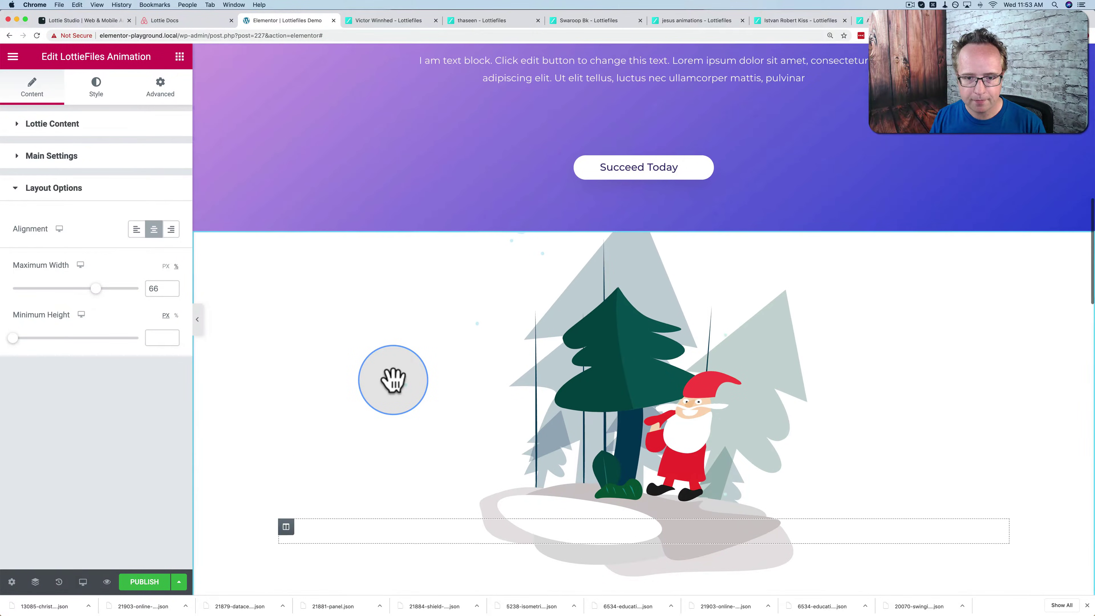
{"action": "scroll", "coordinate": [392, 380], "scroll_direction": "up", "scroll_amount": 15}
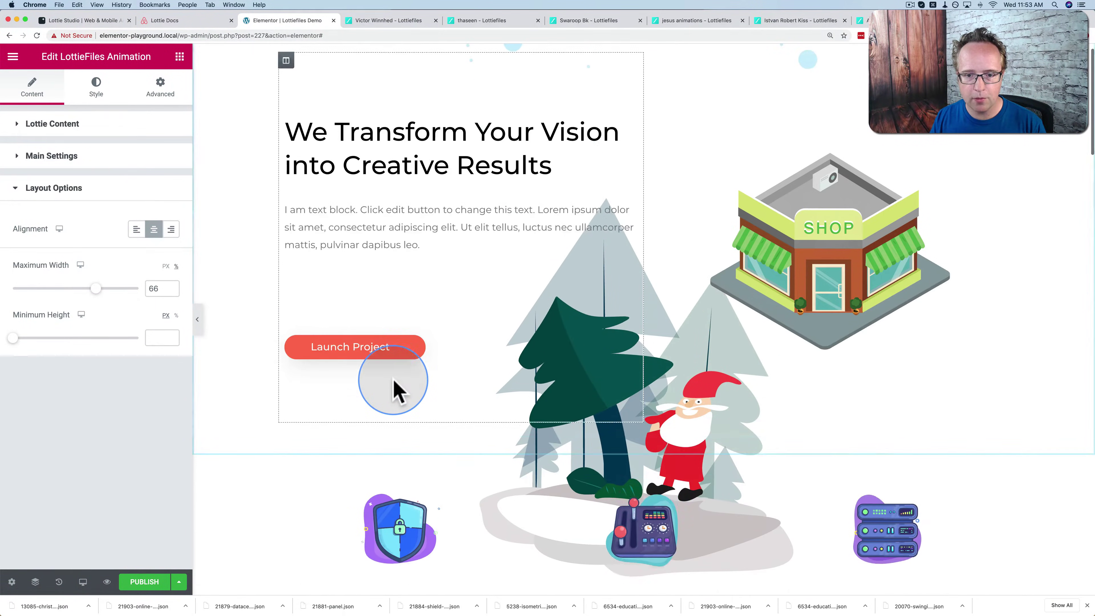
{"action": "scroll", "coordinate": [394, 390], "scroll_direction": "up", "scroll_amount": 1}
{"action": "scroll", "coordinate": [393, 390], "scroll_direction": "down", "scroll_amount": 6}
{"action": "scroll", "coordinate": [393, 391], "scroll_direction": "up", "scroll_amount": 6}
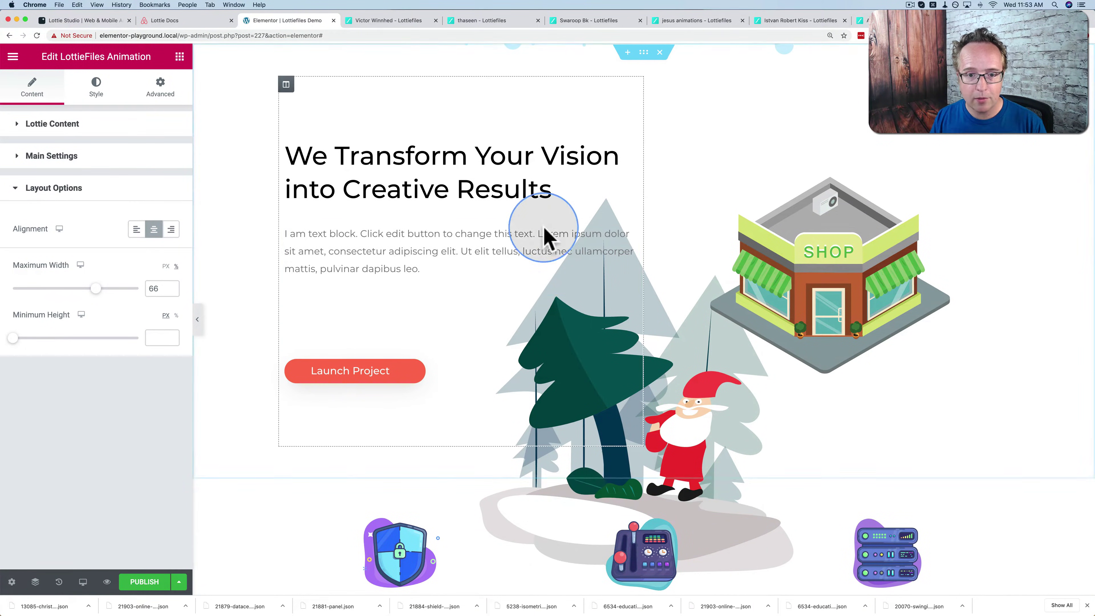
{"action": "left_click", "coordinate": [644, 52]}
Apply a Classic background with white #FFFFFF color to the section.
{"action": "left_click", "coordinate": [96, 95]}
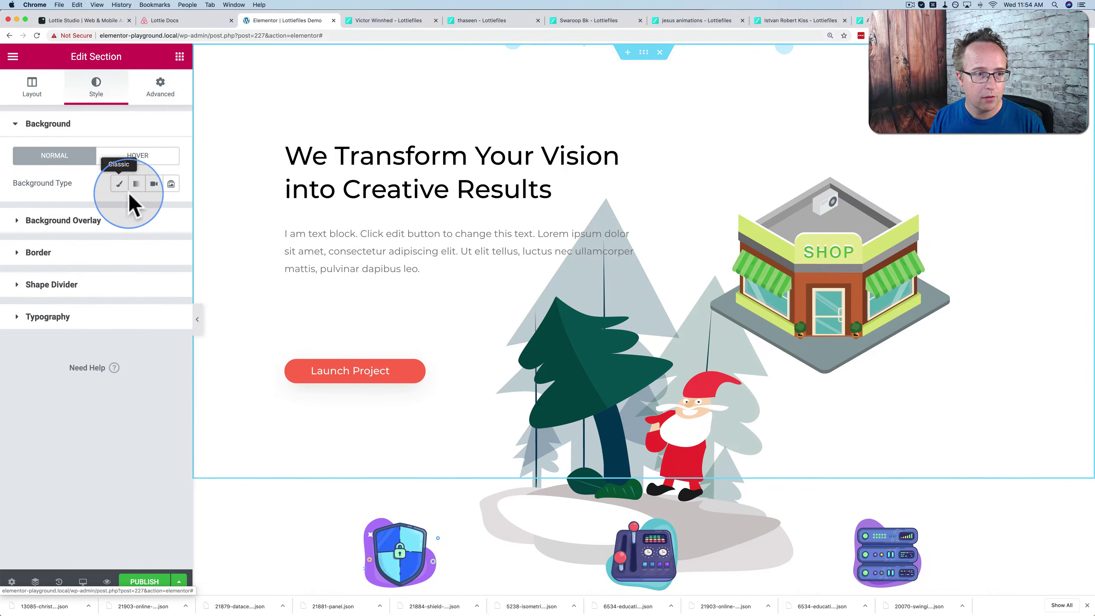
{"action": "left_click", "coordinate": [119, 185]}
{"action": "left_click", "coordinate": [153, 211]}
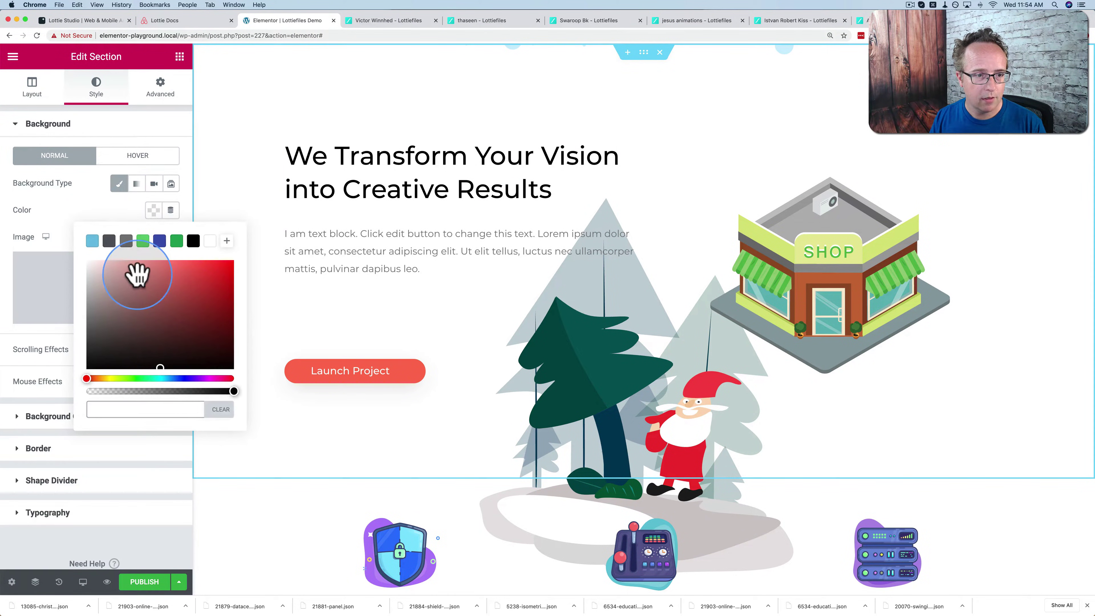
{"action": "left_click", "coordinate": [211, 240]}
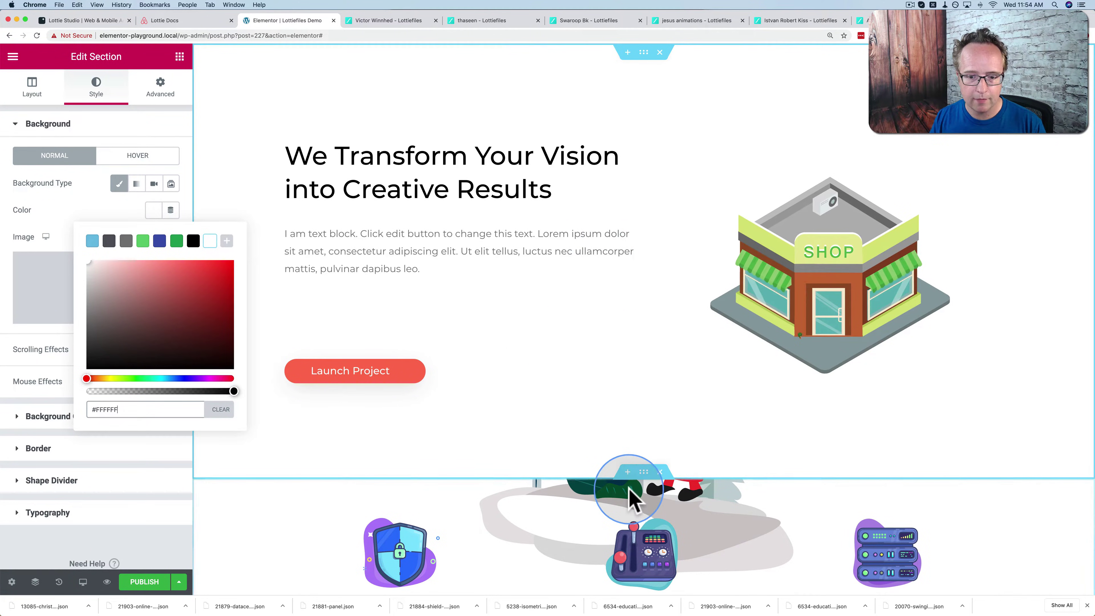
{"action": "left_click", "coordinate": [643, 472]}
{"action": "left_click", "coordinate": [94, 138]}
{"action": "left_click", "coordinate": [108, 103]}
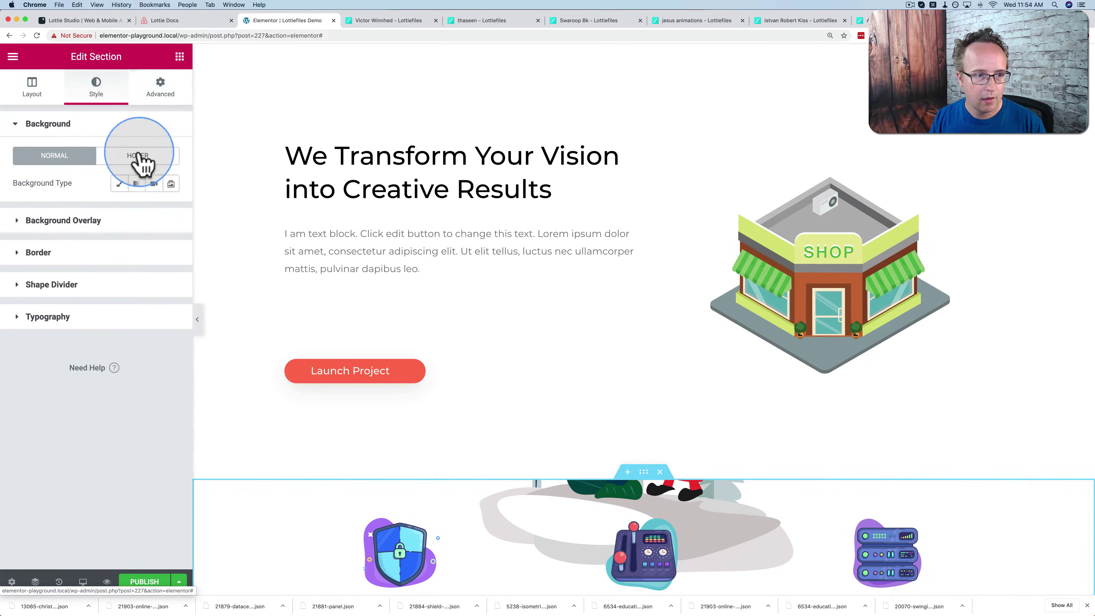
{"action": "left_click", "coordinate": [119, 183]}
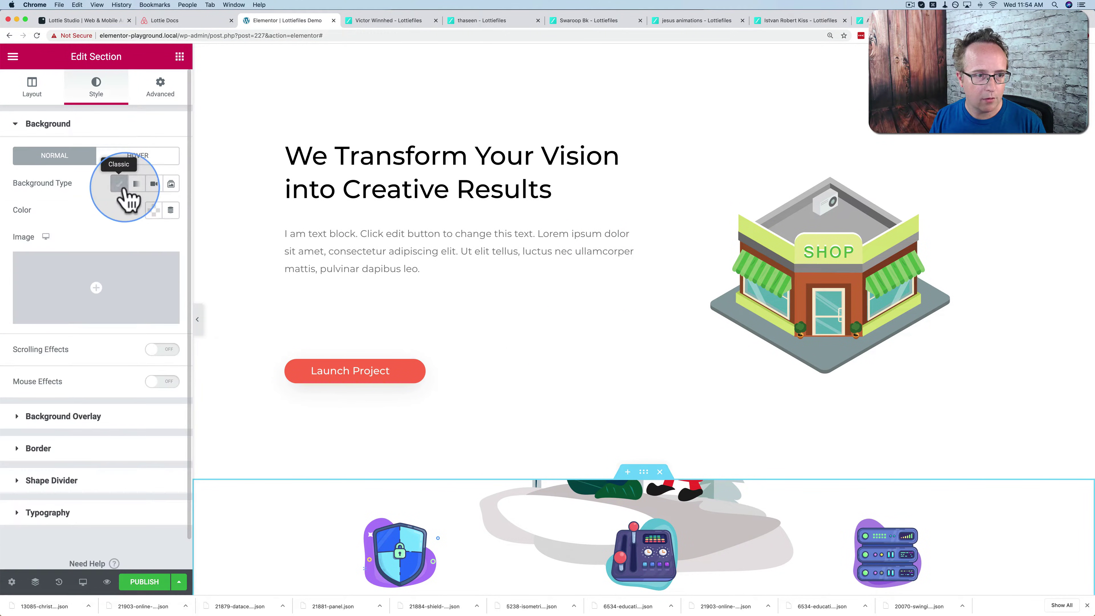
{"action": "left_click", "coordinate": [153, 211]}
{"action": "left_click", "coordinate": [211, 241]}
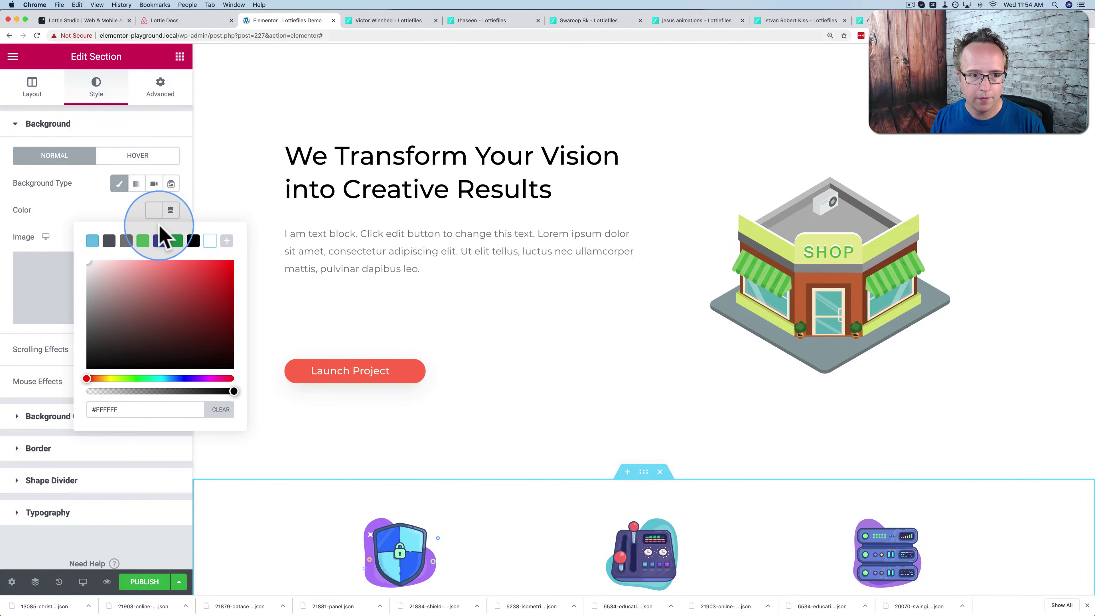
{"action": "left_click", "coordinate": [154, 211]}
{"action": "scroll", "coordinate": [723, 194], "scroll_direction": "down", "scroll_amount": 10}
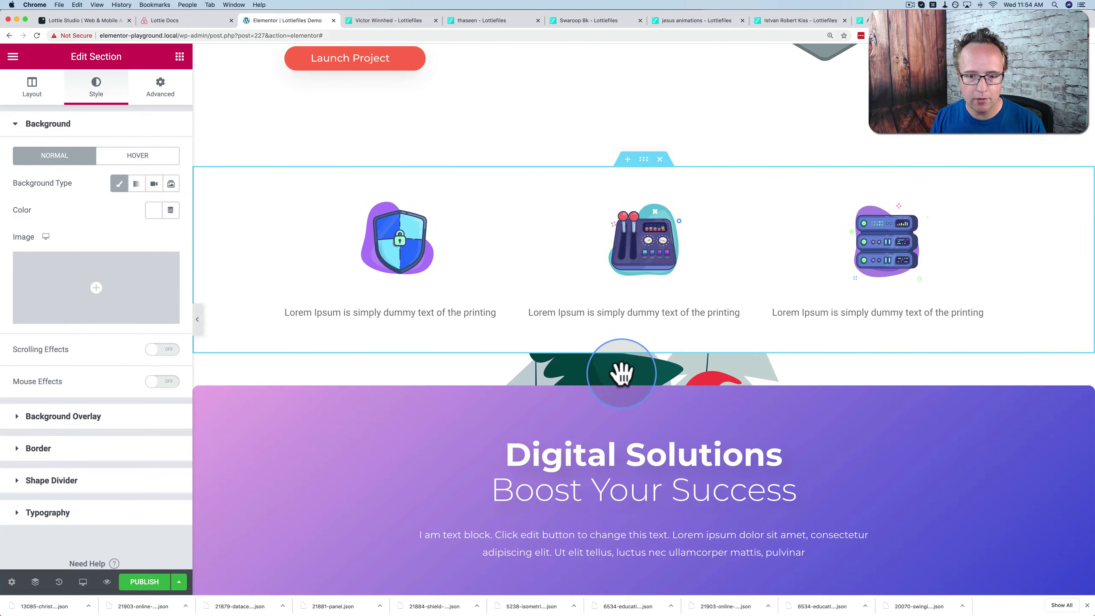
Test a Margin Top of 5000 on the icons row section, then set Margin Top to 0.
{"action": "left_click", "coordinate": [301, 205]}
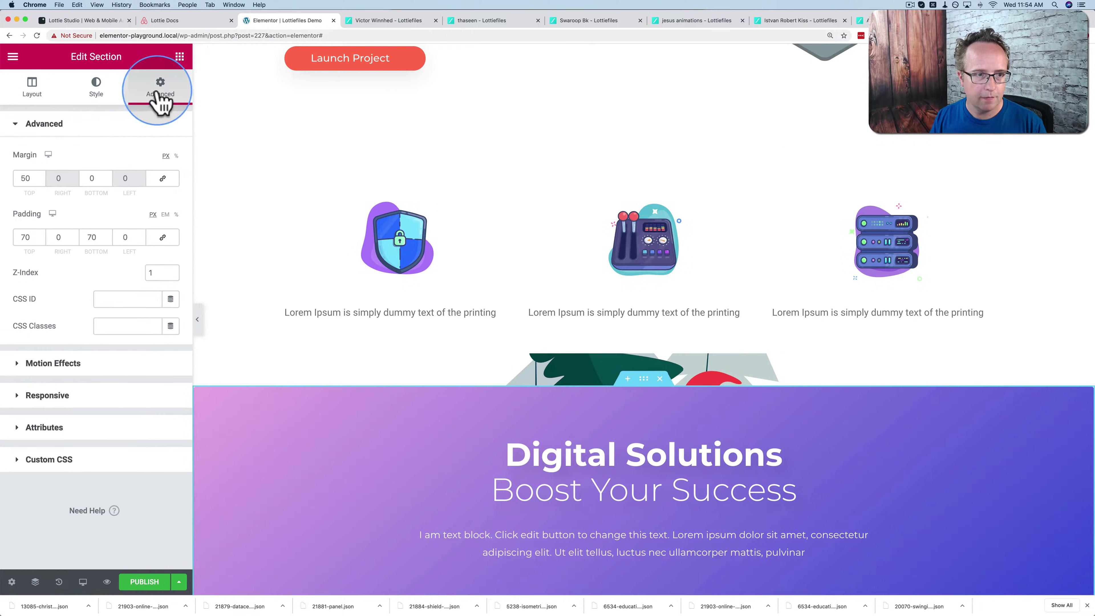
{"action": "left_click", "coordinate": [29, 173]}
{"action": "type", "text": "500"}
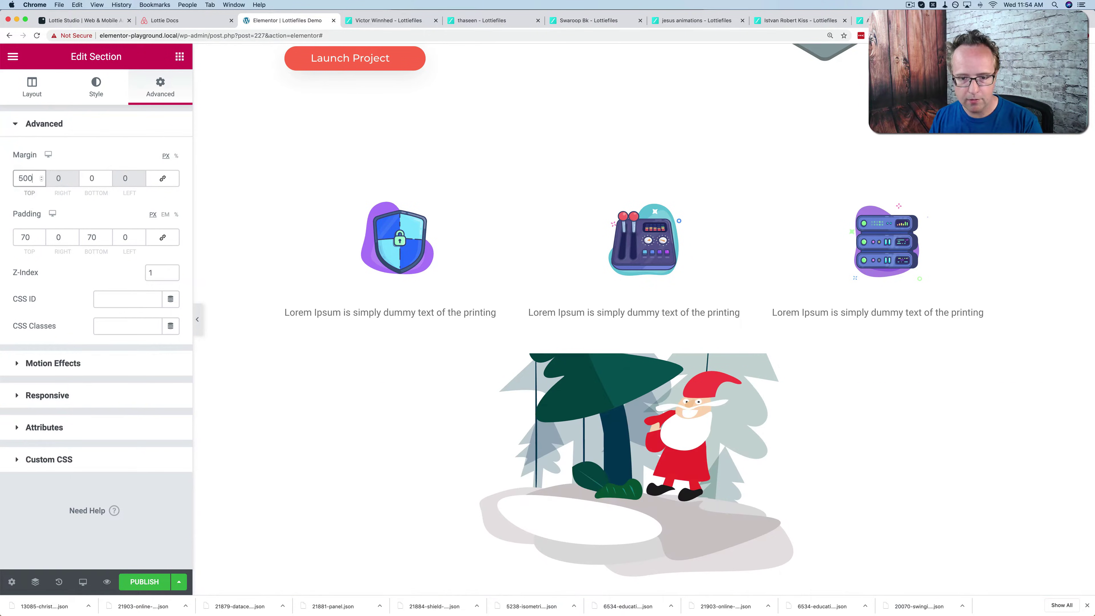
{"action": "type", "text": "0"}
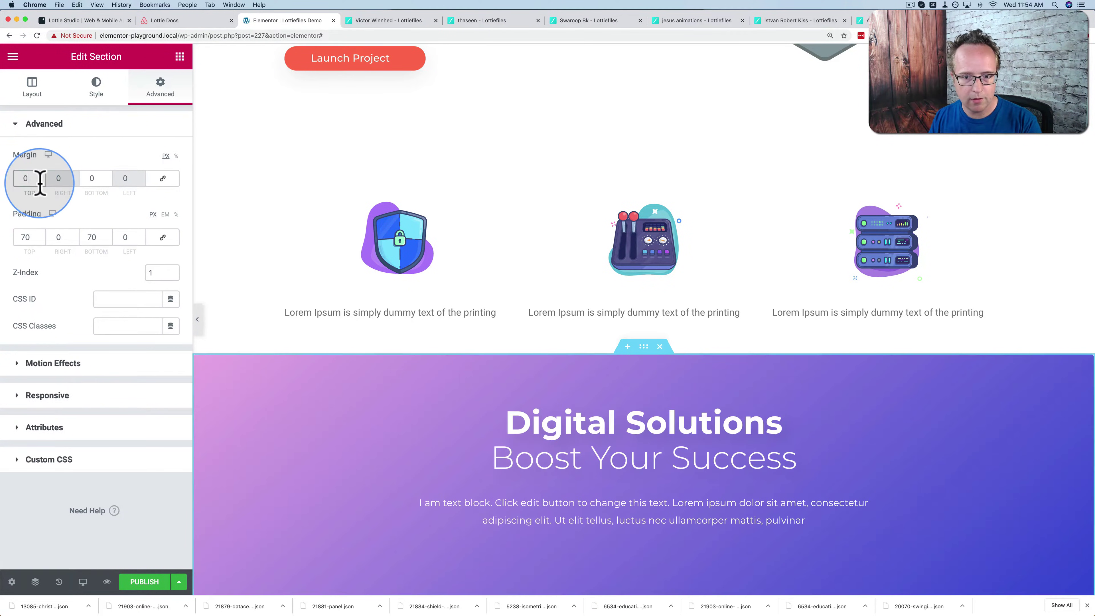
{"action": "left_click", "coordinate": [681, 264]}
{"action": "scroll", "coordinate": [685, 276], "scroll_direction": "up", "scroll_amount": 6}
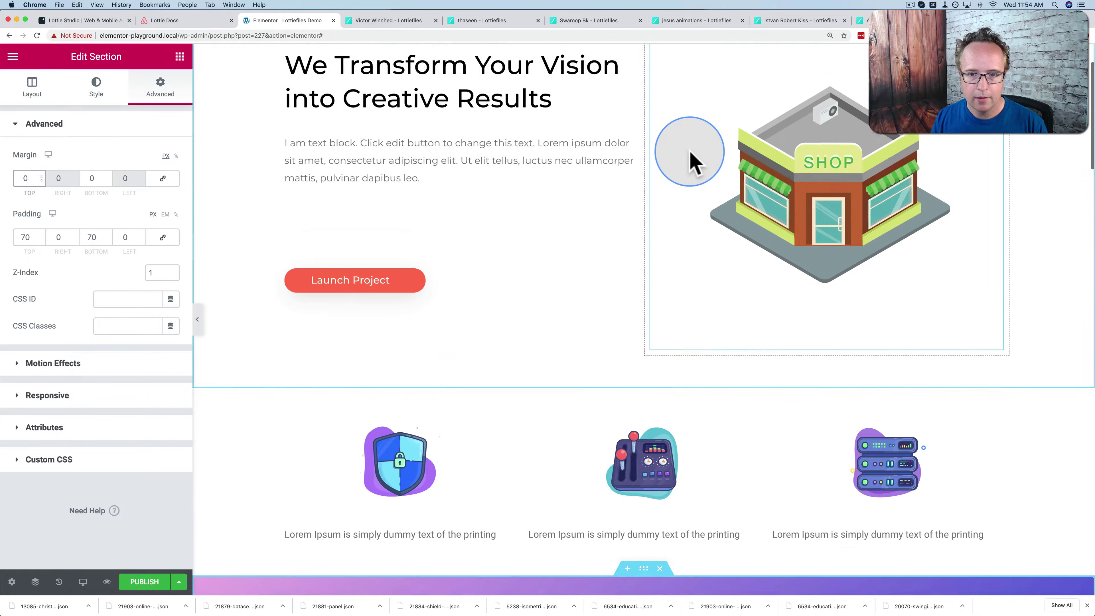
{"action": "scroll", "coordinate": [590, 184], "scroll_direction": "up", "scroll_amount": 2}
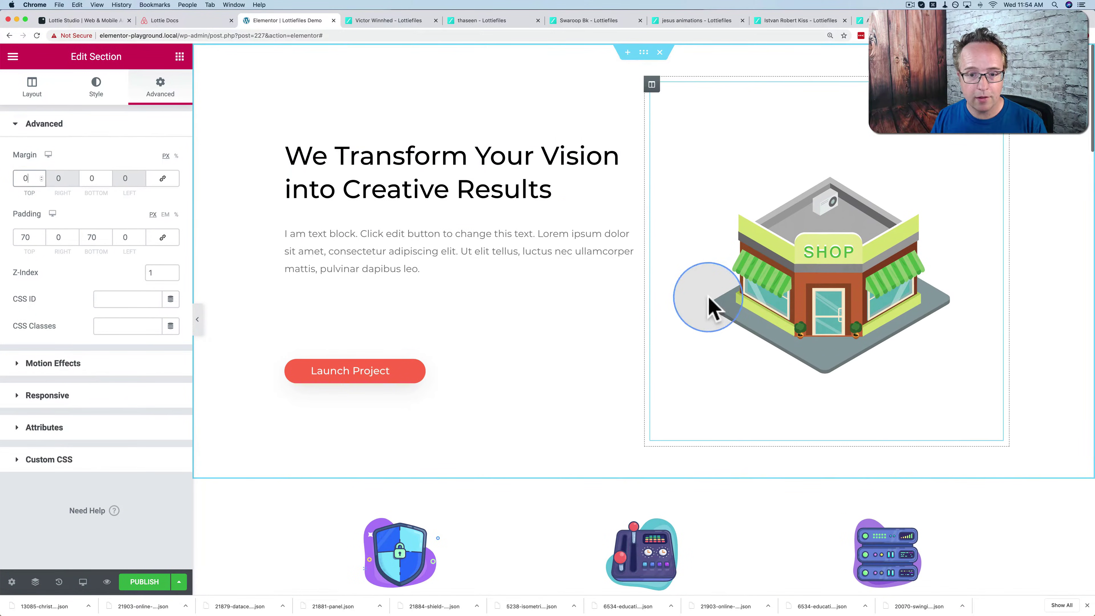
{"action": "scroll", "coordinate": [526, 367], "scroll_direction": "down", "scroll_amount": 10}
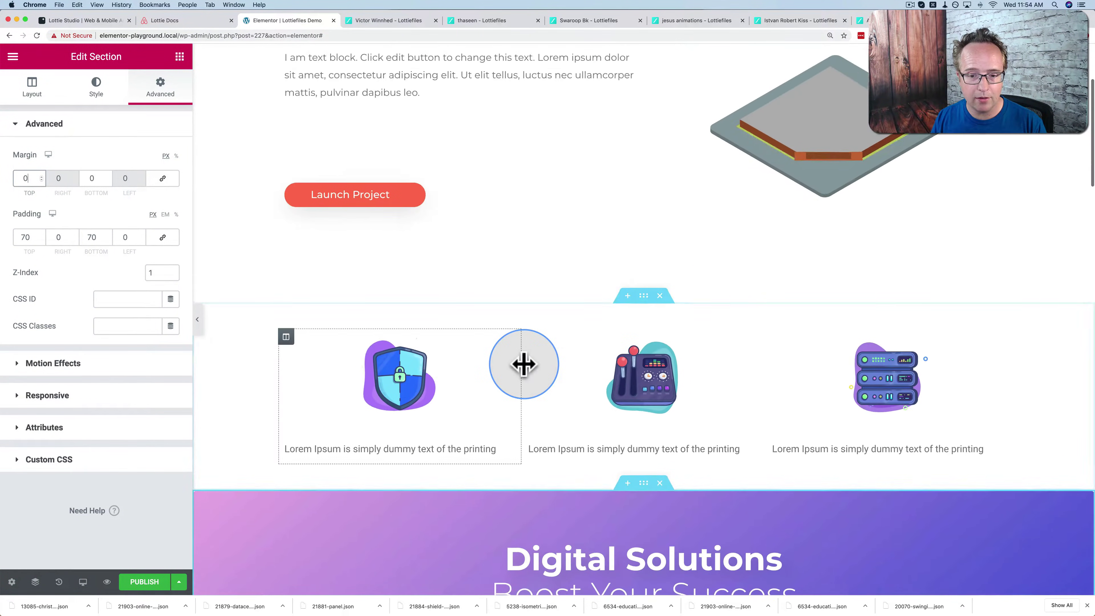
{"action": "scroll", "coordinate": [525, 365], "scroll_direction": "down", "scroll_amount": 10}
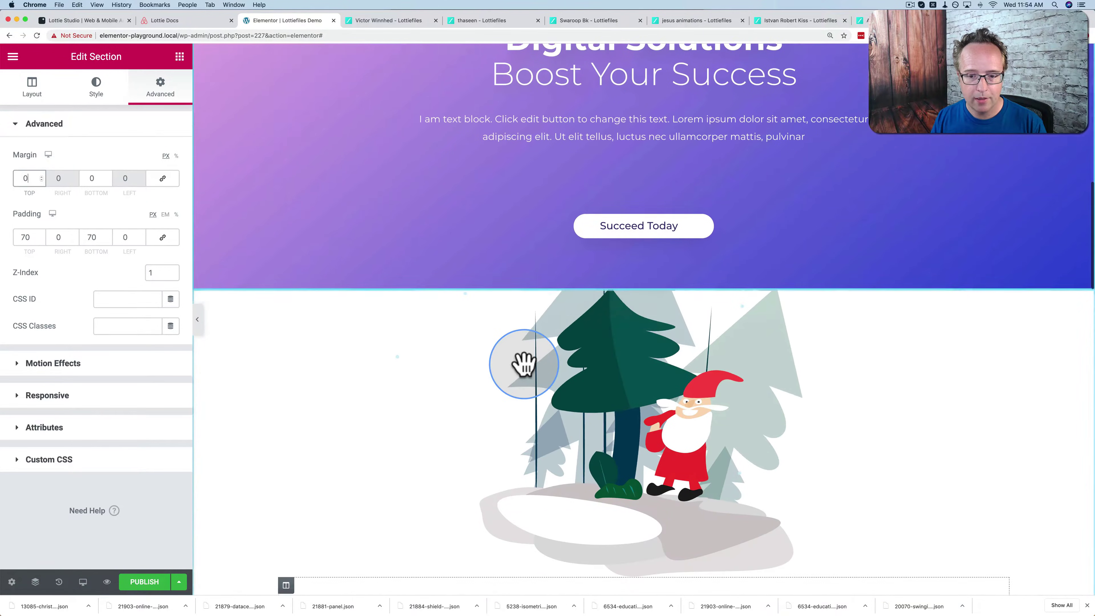
{"action": "scroll", "coordinate": [523, 364], "scroll_direction": "up", "scroll_amount": 12}
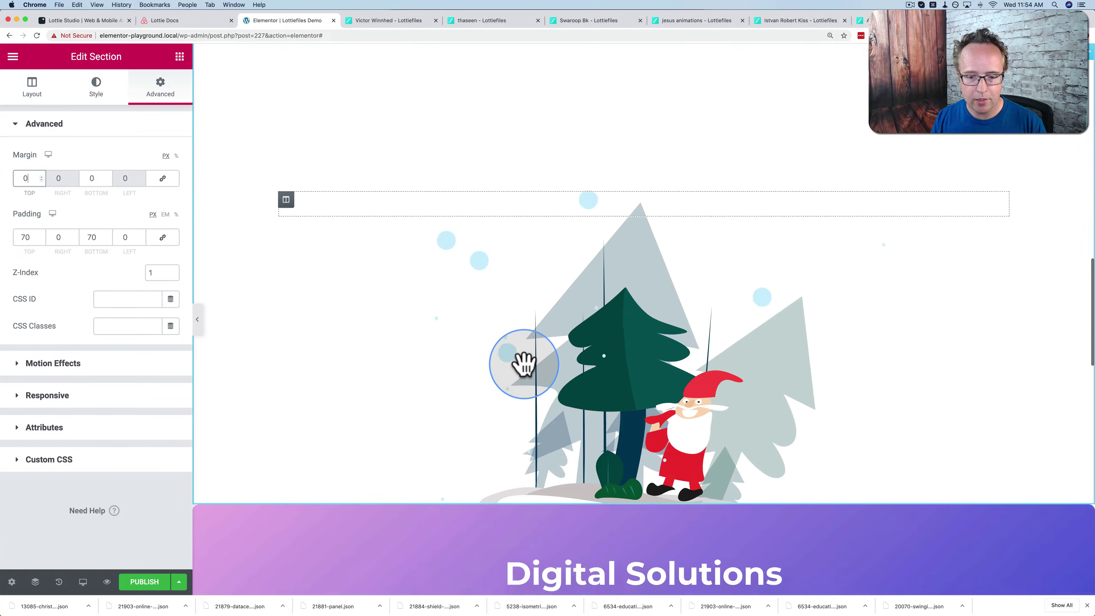
{"action": "scroll", "coordinate": [496, 408], "scroll_direction": "down", "scroll_amount": 9}
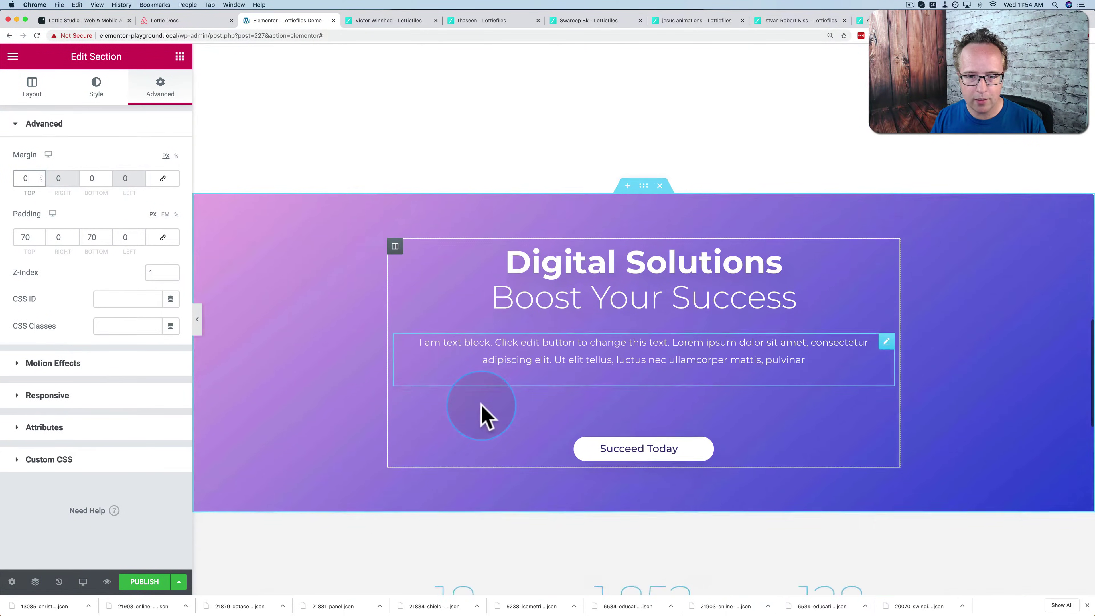
{"action": "scroll", "coordinate": [474, 399], "scroll_direction": "down", "scroll_amount": 7}
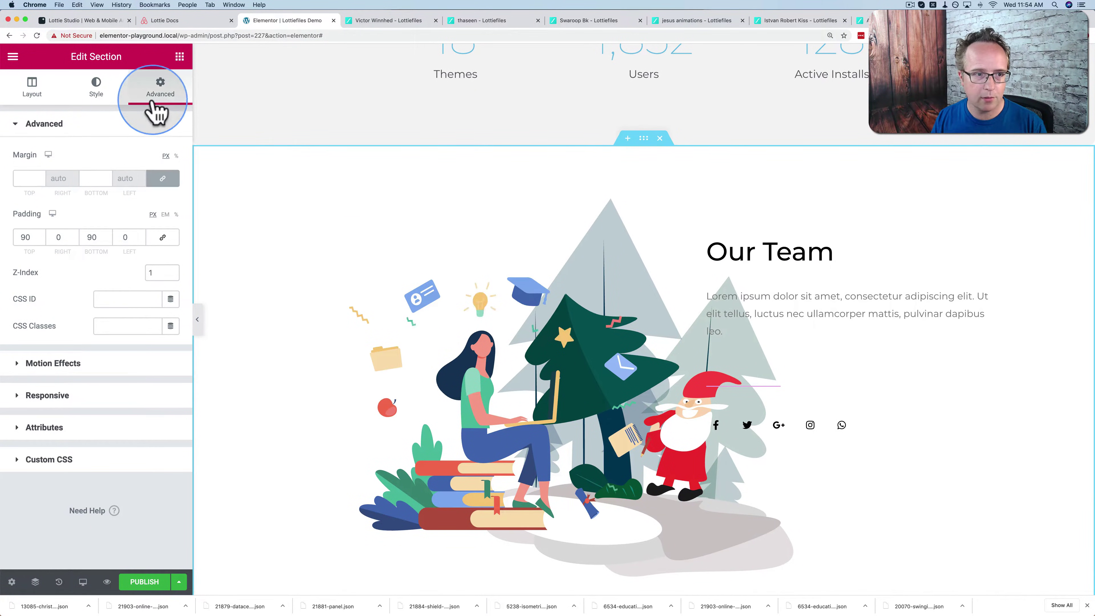
Give the Our Team section a classic white background colour.
{"action": "left_click", "coordinate": [105, 94]}
{"action": "left_click", "coordinate": [119, 184]}
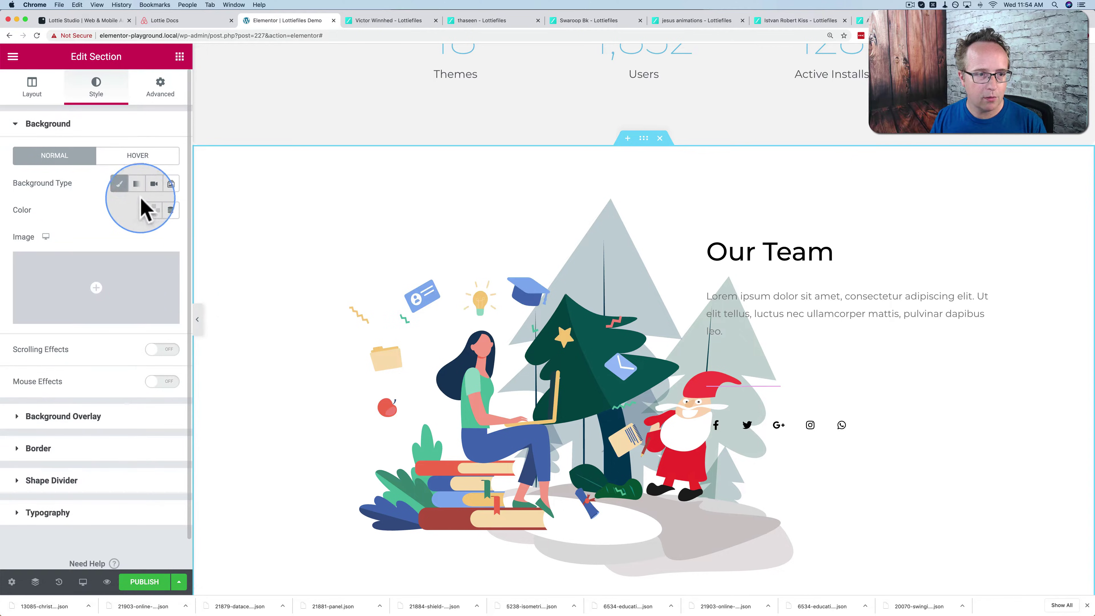
{"action": "left_click", "coordinate": [153, 210]}
{"action": "left_click", "coordinate": [210, 240]}
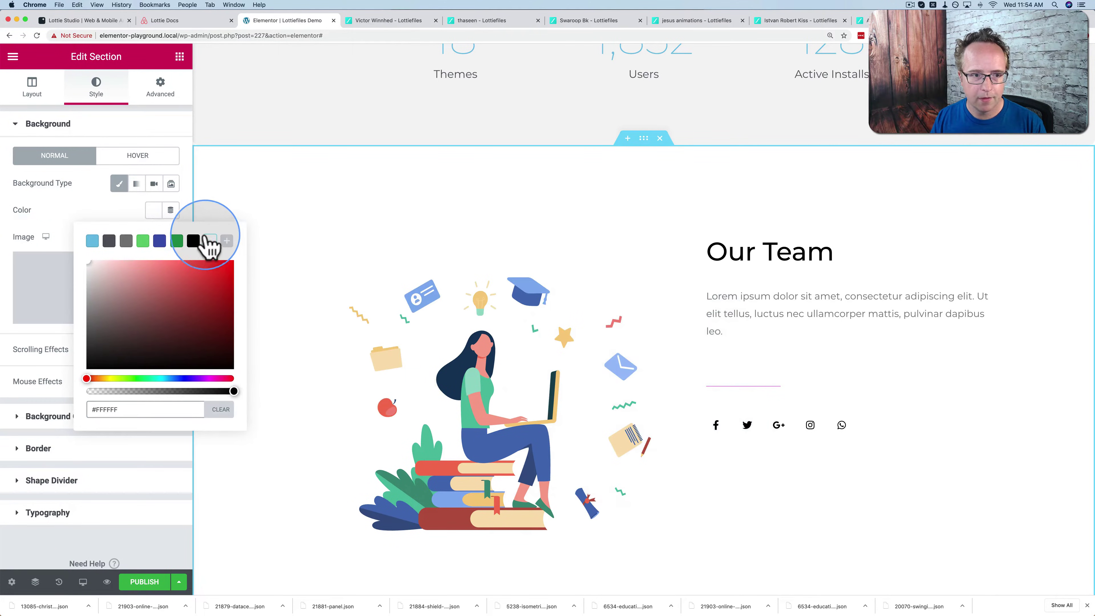
{"action": "left_click", "coordinate": [162, 215]}
Scroll past the counters and Our Team section to the empty drop area at the page bottom.
{"action": "scroll", "coordinate": [457, 237], "scroll_direction": "down", "scroll_amount": 6}
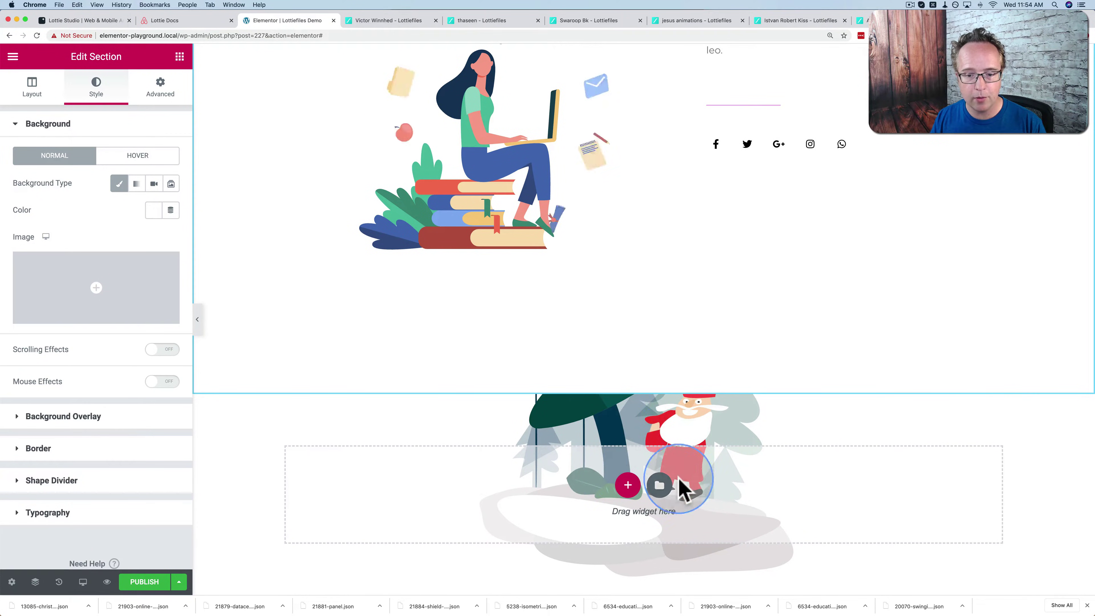
{"action": "scroll", "coordinate": [551, 420], "scroll_direction": "up", "scroll_amount": 15}
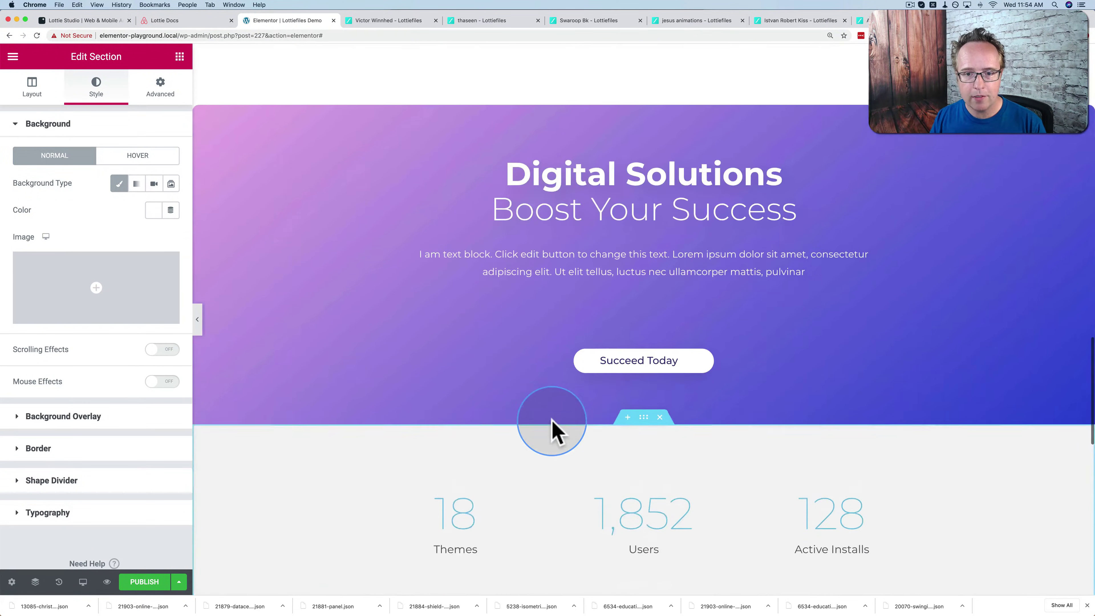
{"action": "scroll", "coordinate": [553, 421], "scroll_direction": "up", "scroll_amount": 8}
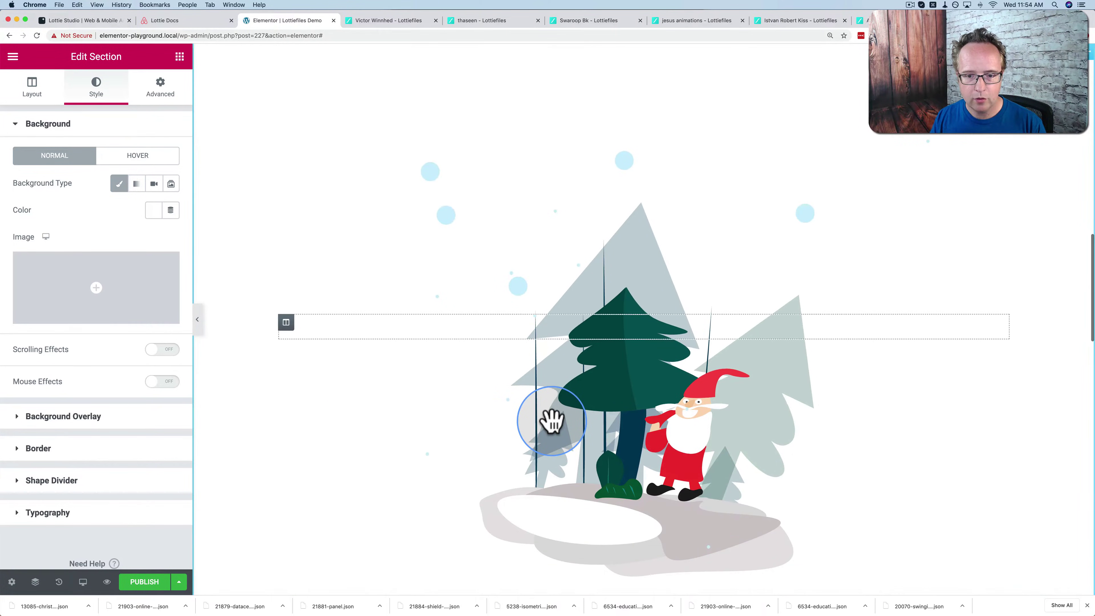
{"action": "scroll", "coordinate": [552, 420], "scroll_direction": "up", "scroll_amount": 2}
{"action": "scroll", "coordinate": [551, 420], "scroll_direction": "down", "scroll_amount": 1}
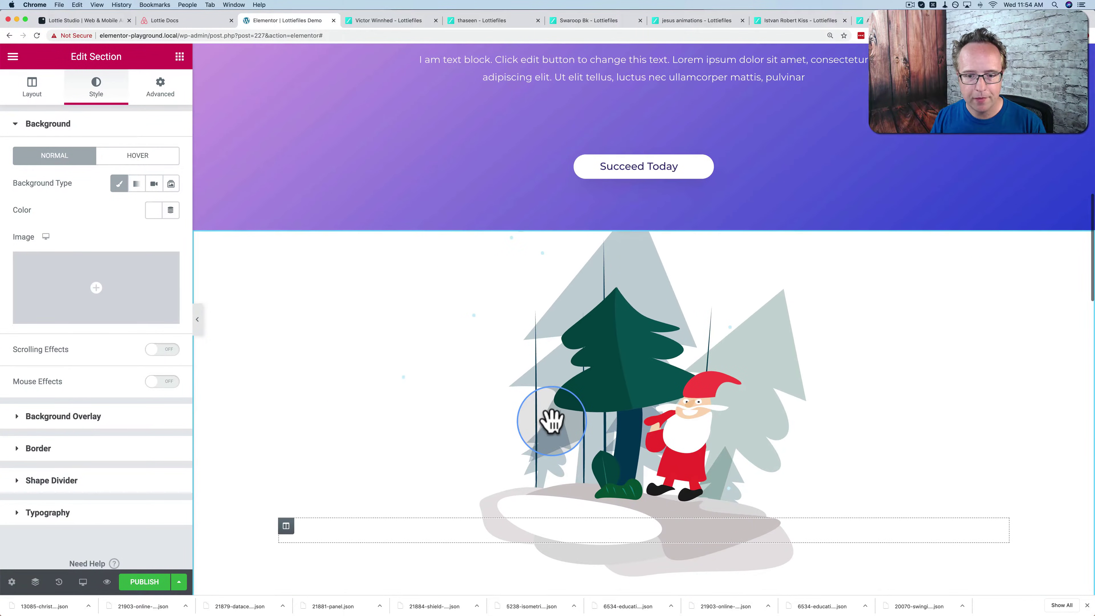
{"action": "scroll", "coordinate": [550, 436], "scroll_direction": "down", "scroll_amount": 3}
{"action": "scroll", "coordinate": [551, 436], "scroll_direction": "up", "scroll_amount": 4}
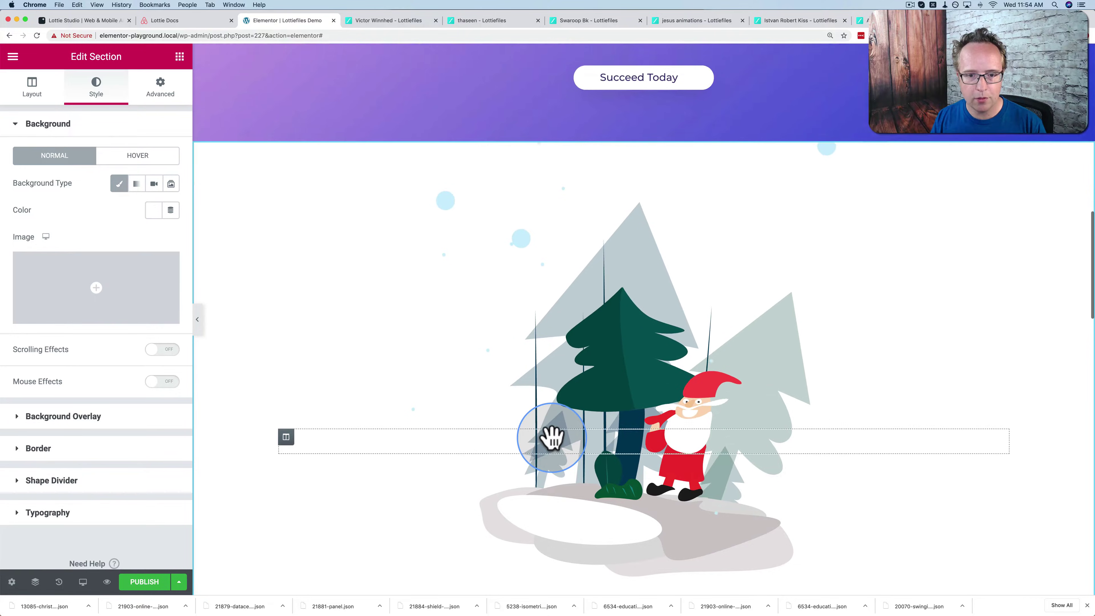
{"action": "scroll", "coordinate": [551, 437], "scroll_direction": "down", "scroll_amount": 6}
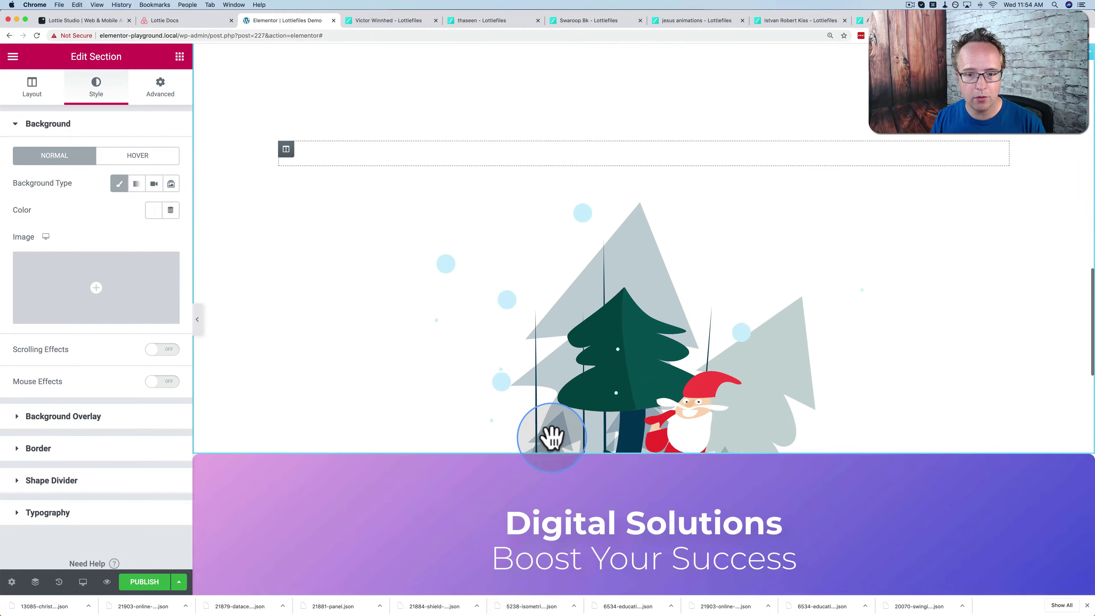
{"action": "scroll", "coordinate": [552, 437], "scroll_direction": "up", "scroll_amount": 1}
{"action": "scroll", "coordinate": [552, 437], "scroll_direction": "up", "scroll_amount": 3}
{"action": "scroll", "coordinate": [552, 438], "scroll_direction": "down", "scroll_amount": 12}
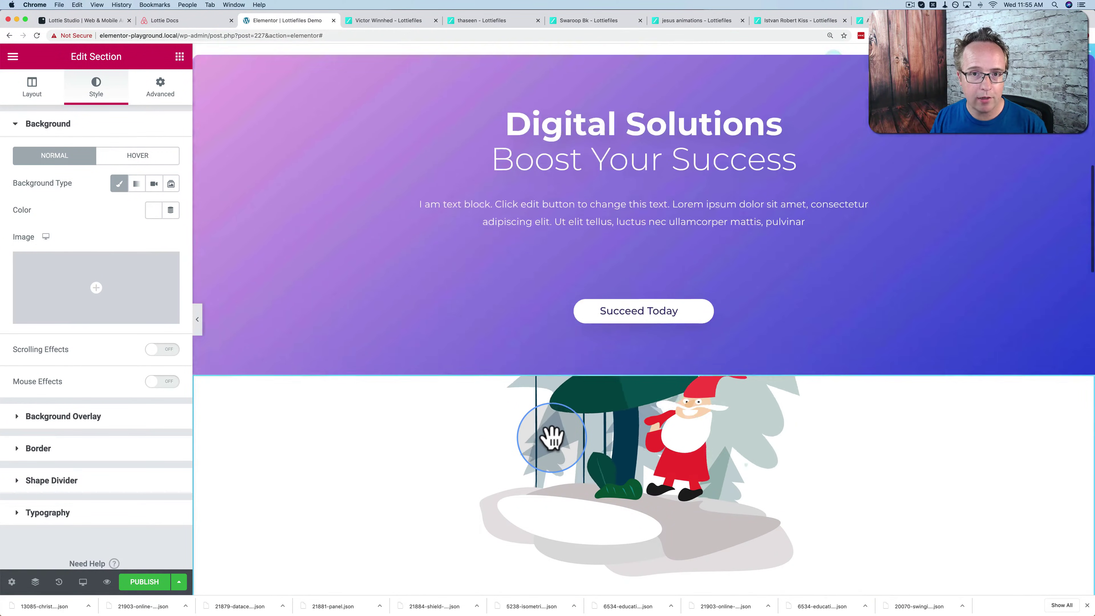
{"action": "scroll", "coordinate": [553, 442], "scroll_direction": "up", "scroll_amount": 5}
{"action": "scroll", "coordinate": [552, 440], "scroll_direction": "up", "scroll_amount": 3}
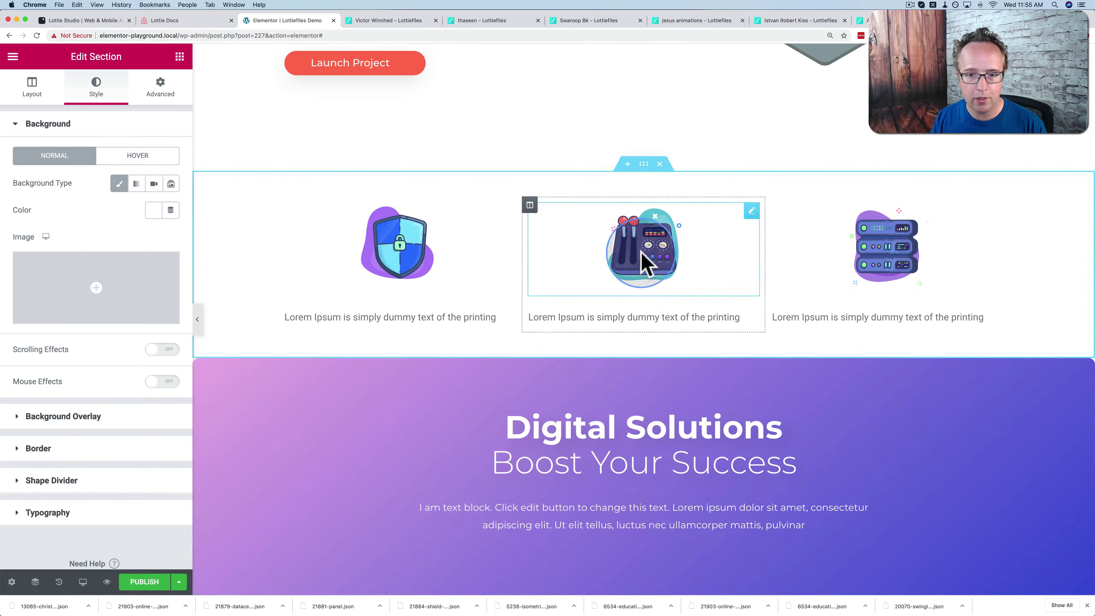
{"action": "left_click", "coordinate": [978, 248]}
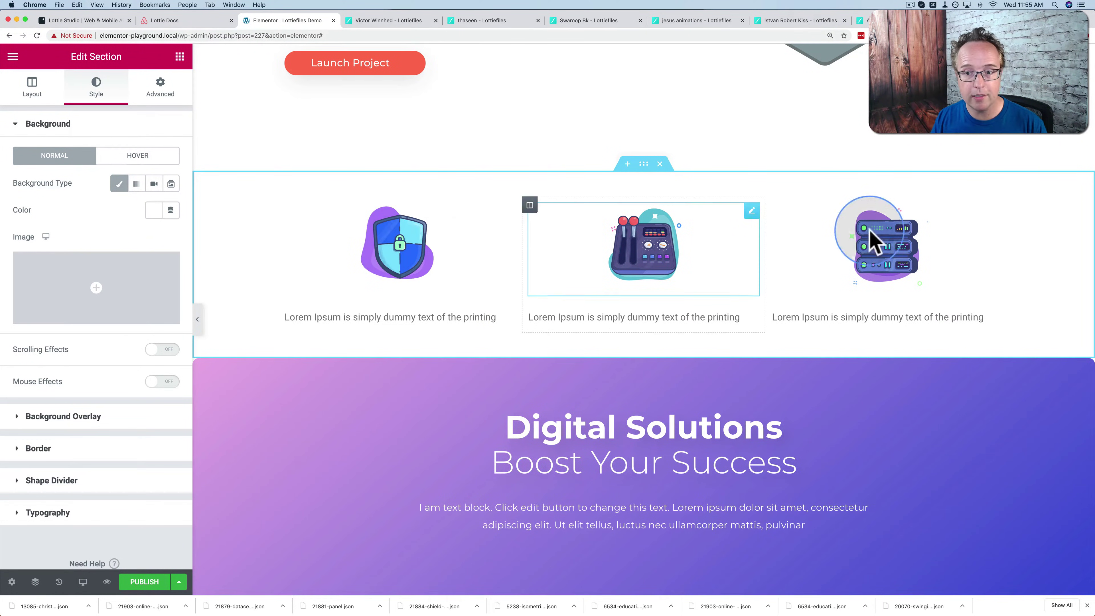
{"action": "scroll", "coordinate": [491, 267], "scroll_direction": "up", "scroll_amount": 6}
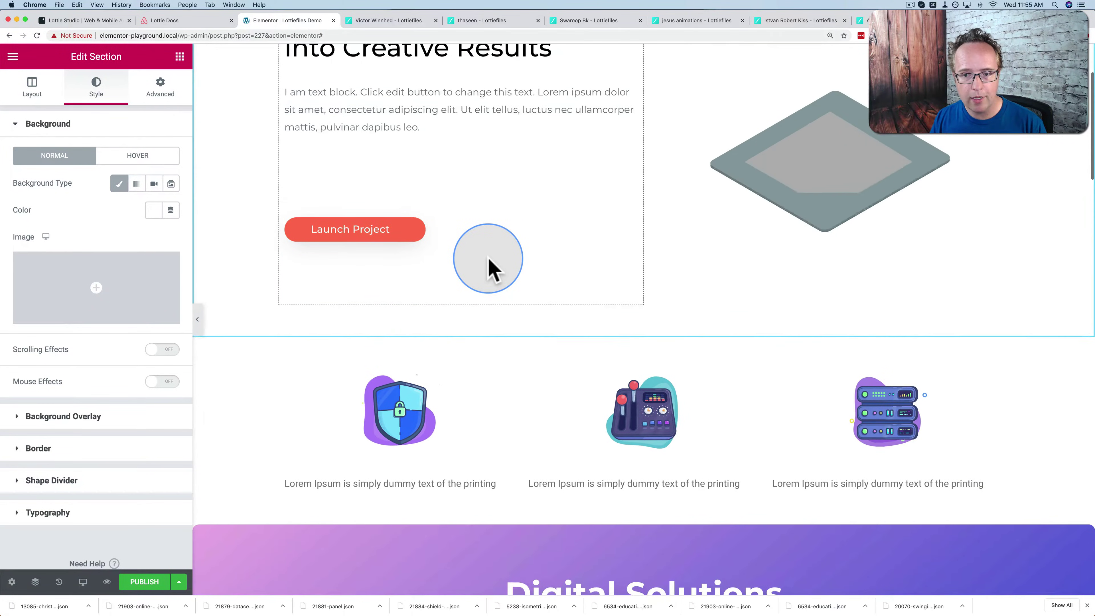
{"action": "scroll", "coordinate": [491, 268], "scroll_direction": "down", "scroll_amount": 10}
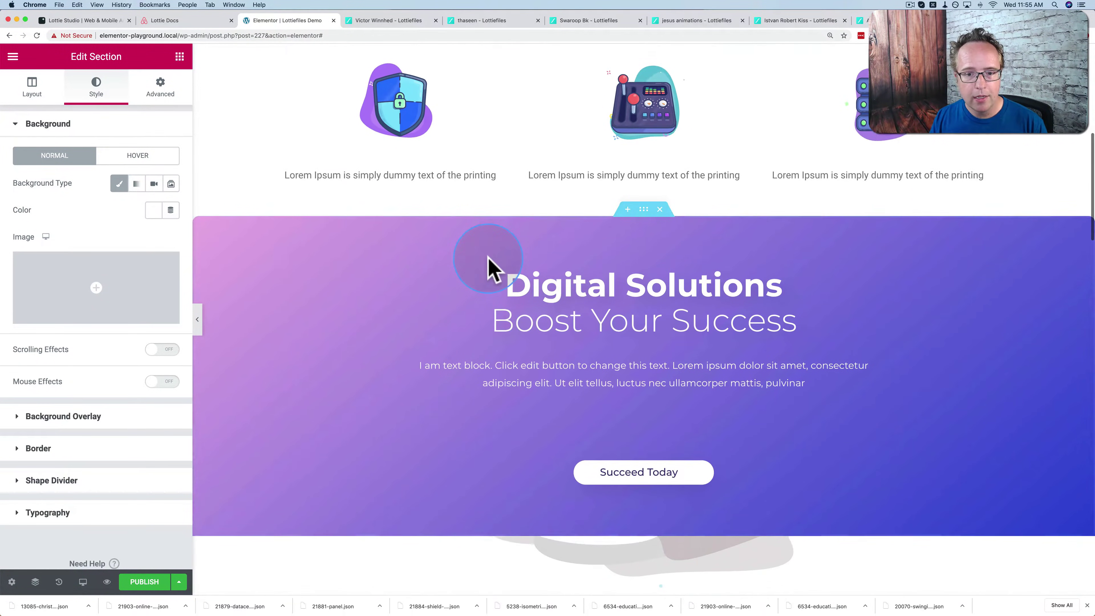
{"action": "scroll", "coordinate": [491, 267], "scroll_direction": "down", "scroll_amount": 4}
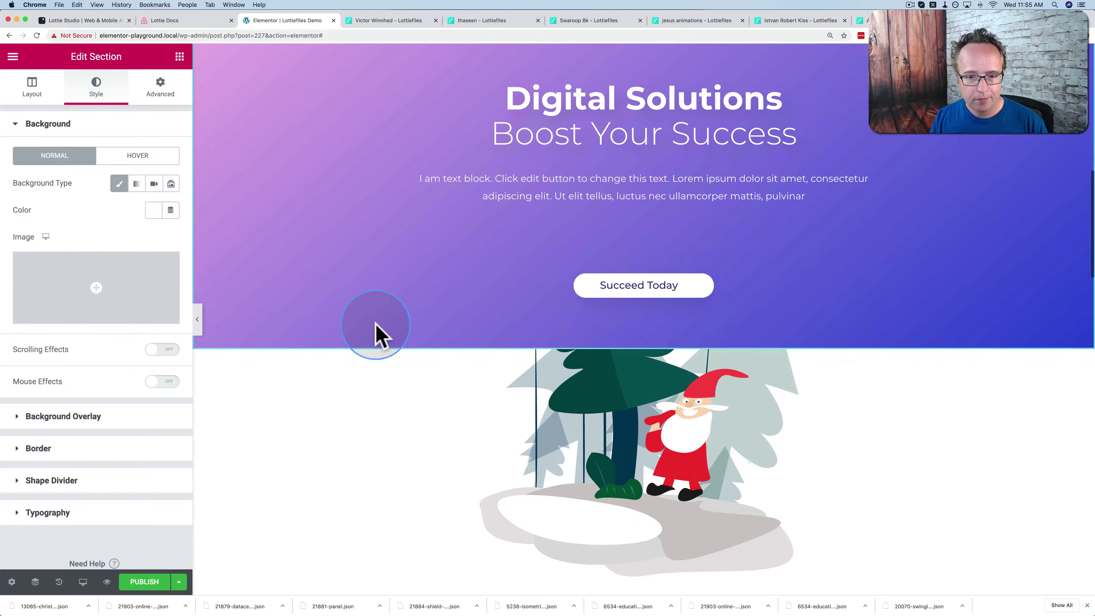
{"action": "scroll", "coordinate": [502, 276], "scroll_direction": "down", "scroll_amount": 14}
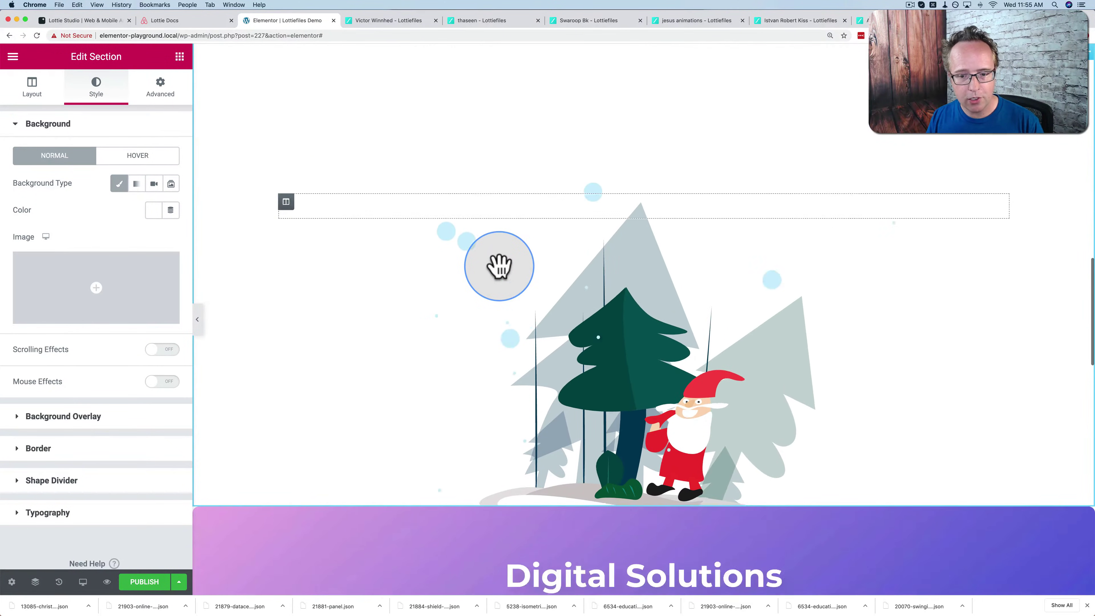
{"action": "scroll", "coordinate": [500, 265], "scroll_direction": "down", "scroll_amount": 3}
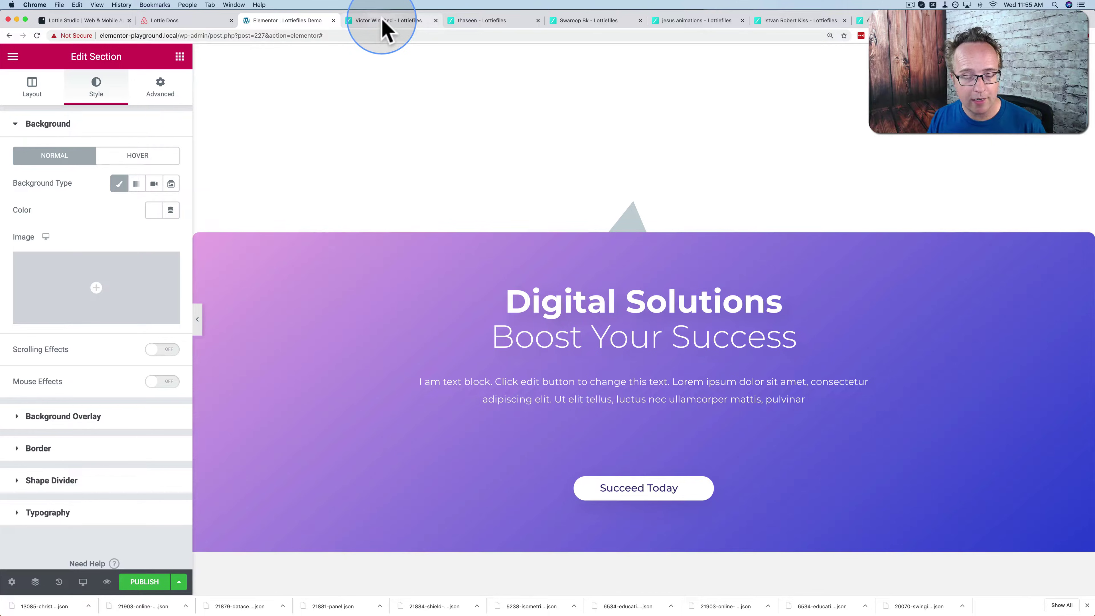
{"action": "scroll", "coordinate": [447, 284], "scroll_direction": "down", "scroll_amount": 9}
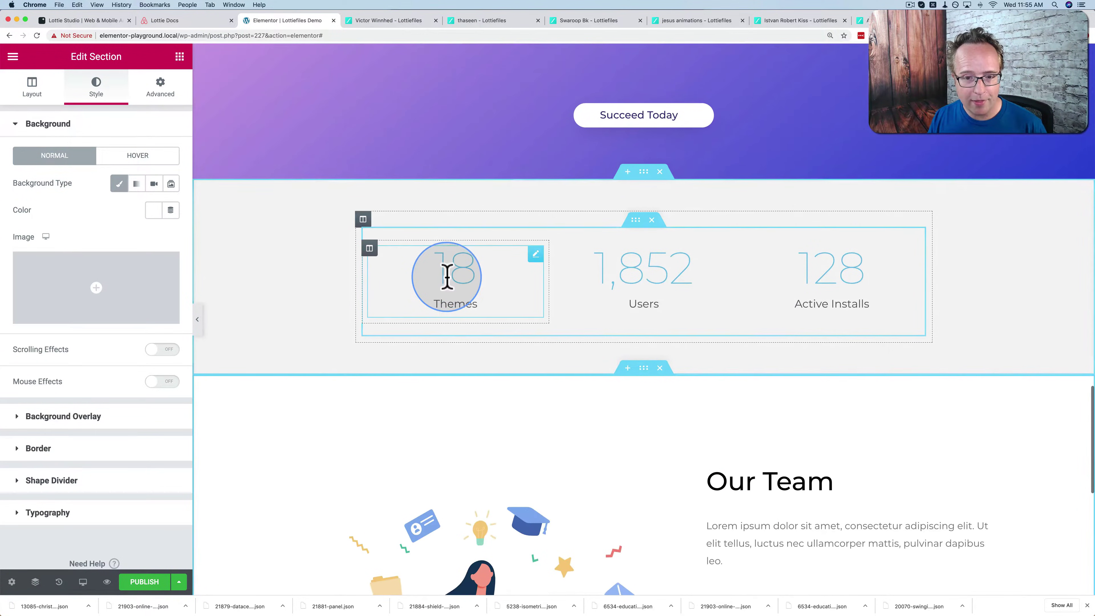
{"action": "scroll", "coordinate": [447, 281], "scroll_direction": "down", "scroll_amount": 12}
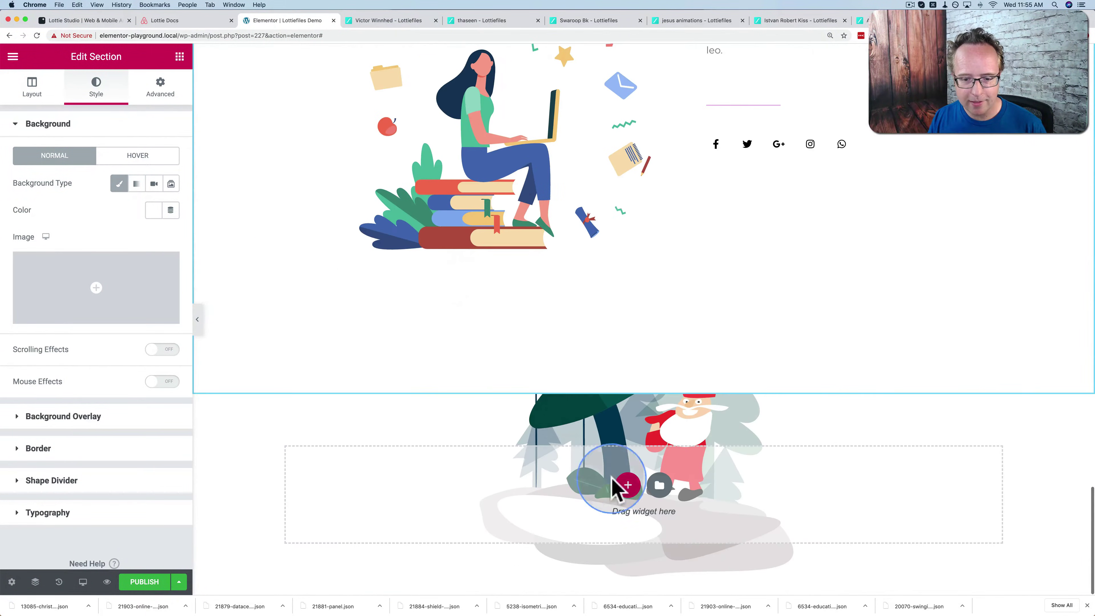
Add a one-column section in the bottom drop area and give it a classic background.
{"action": "left_click", "coordinate": [628, 486]}
{"action": "left_click", "coordinate": [464, 517]}
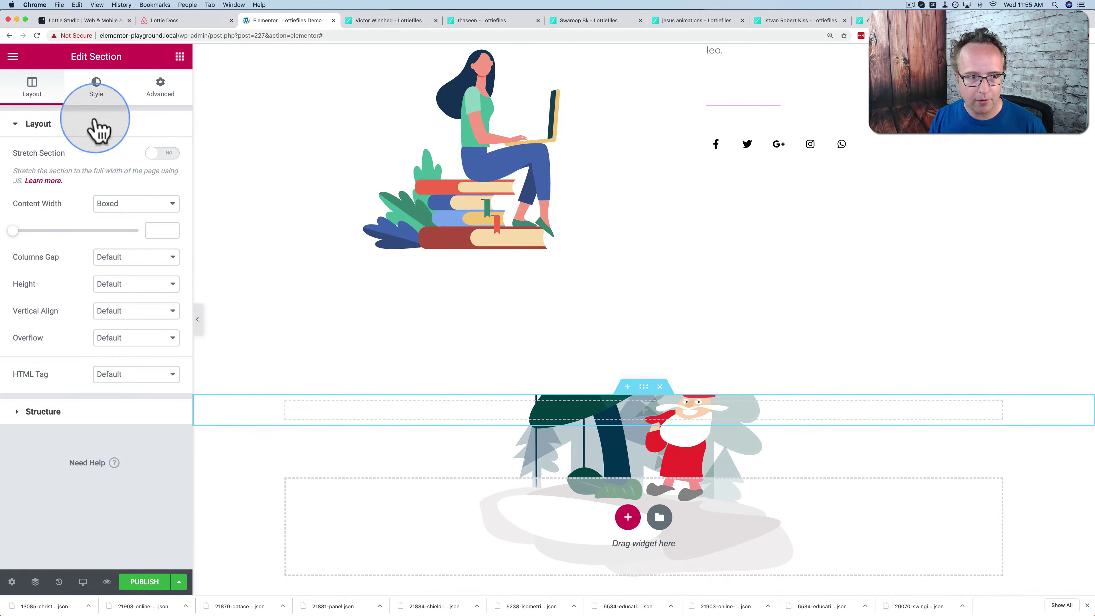
{"action": "left_click", "coordinate": [164, 89]}
{"action": "left_click", "coordinate": [97, 90]}
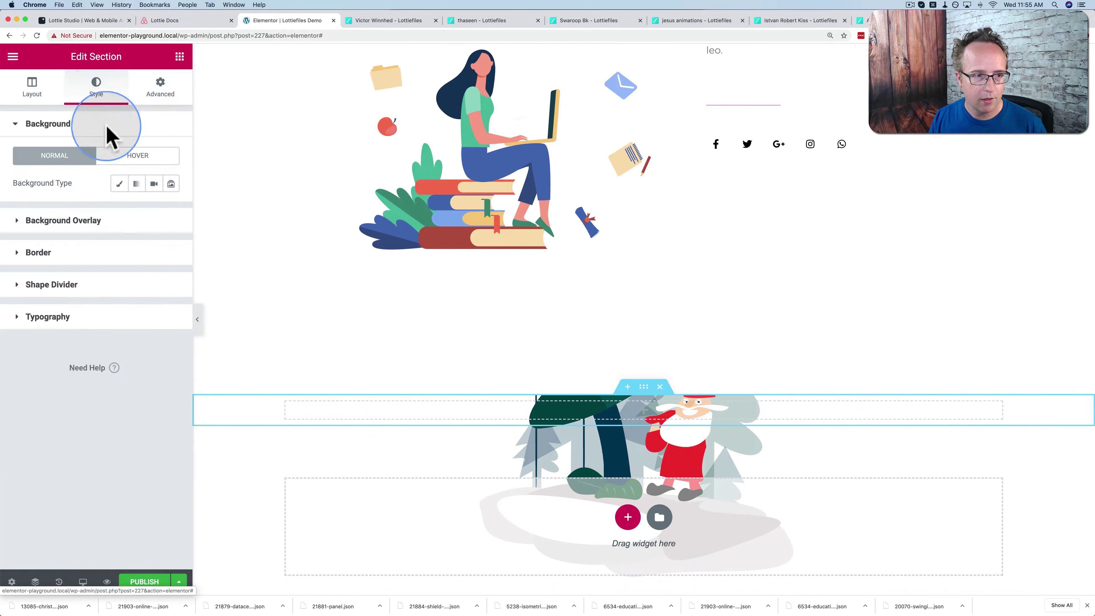
{"action": "left_click", "coordinate": [120, 185]}
{"action": "left_click", "coordinate": [154, 210]}
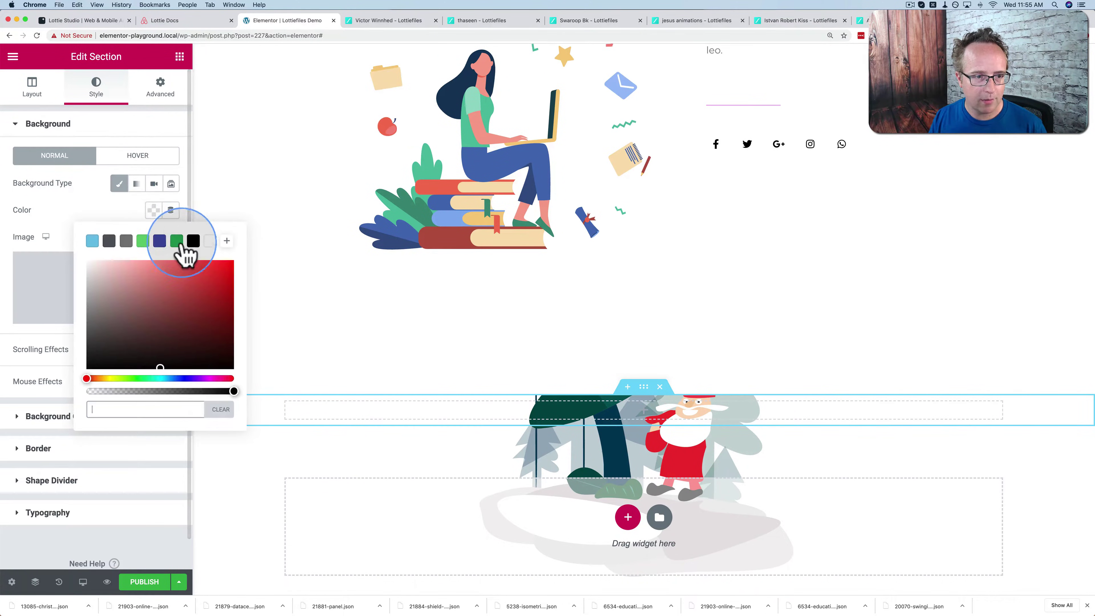
{"action": "left_click", "coordinate": [51, 103]}
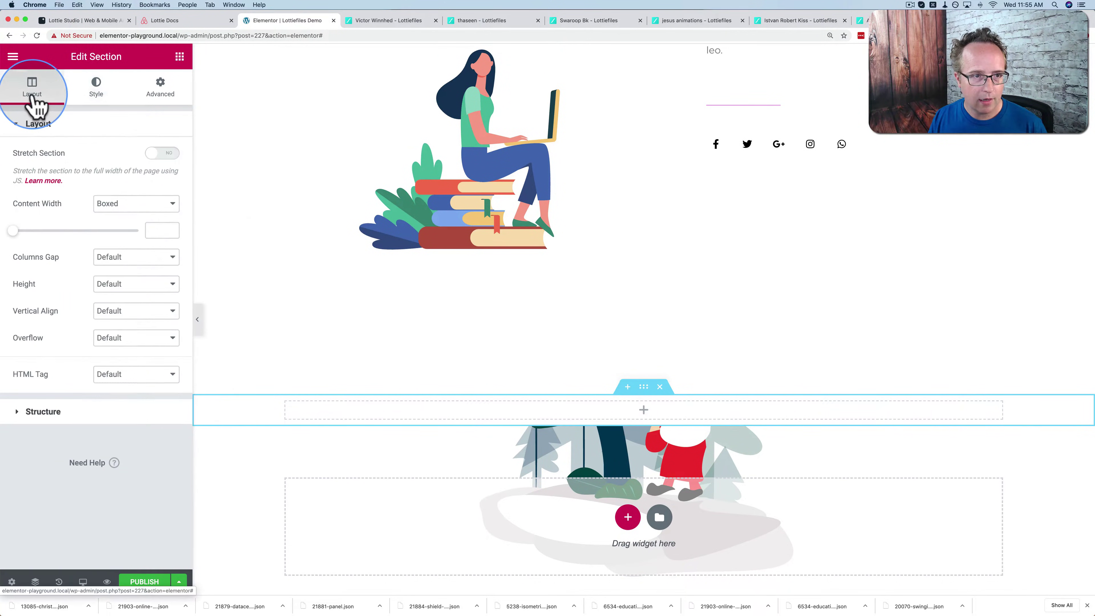
Search widgets for 'lotti' and drop a LottieFiles Animation widget into the new section.
{"action": "left_click", "coordinate": [180, 57]}
{"action": "left_click", "coordinate": [101, 109]}
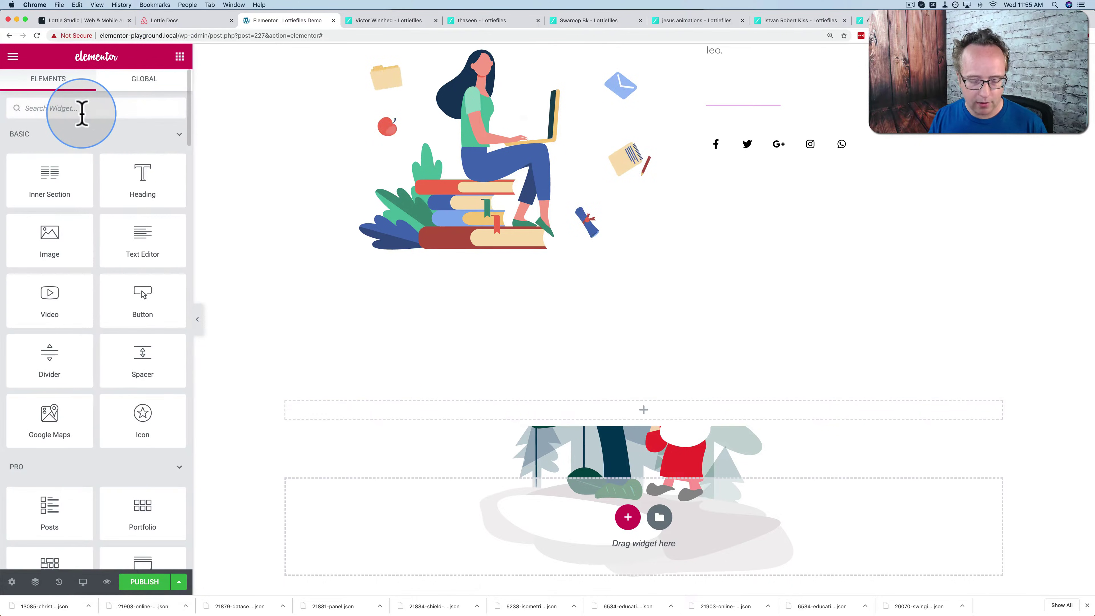
{"action": "type", "text": "lotti"}
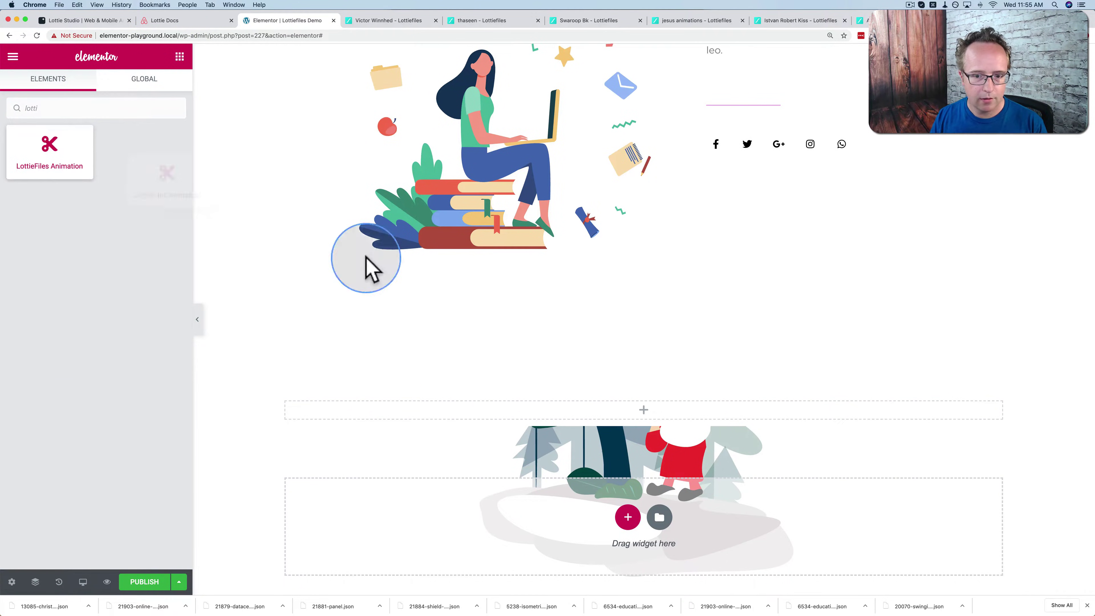
{"action": "left_click_drag", "start_coordinate": [371, 267], "coordinate": [631, 420]}
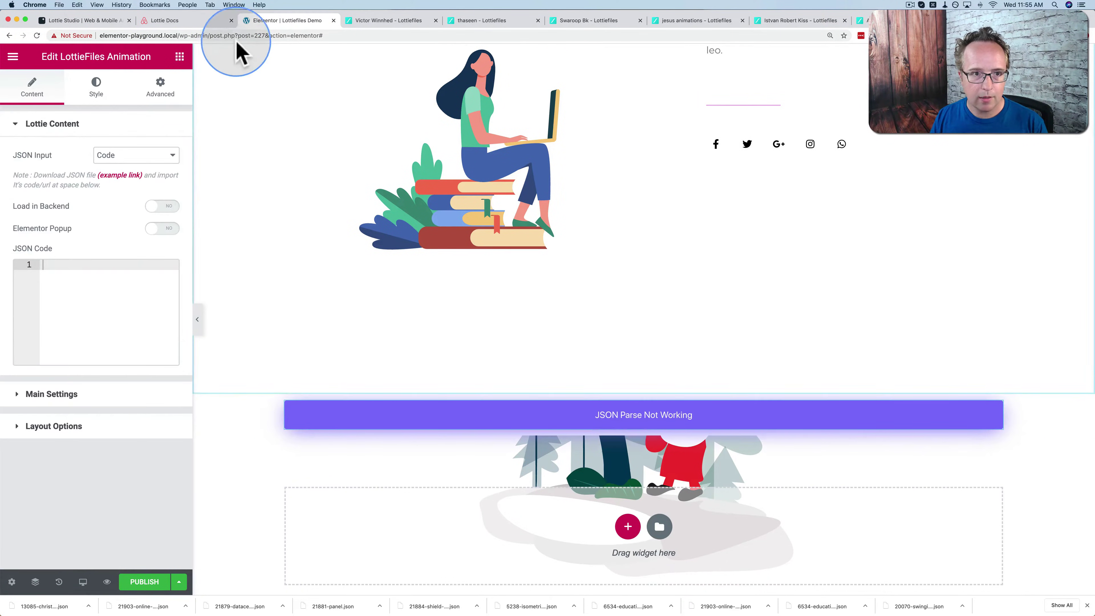
{"action": "left_click", "coordinate": [384, 28]}
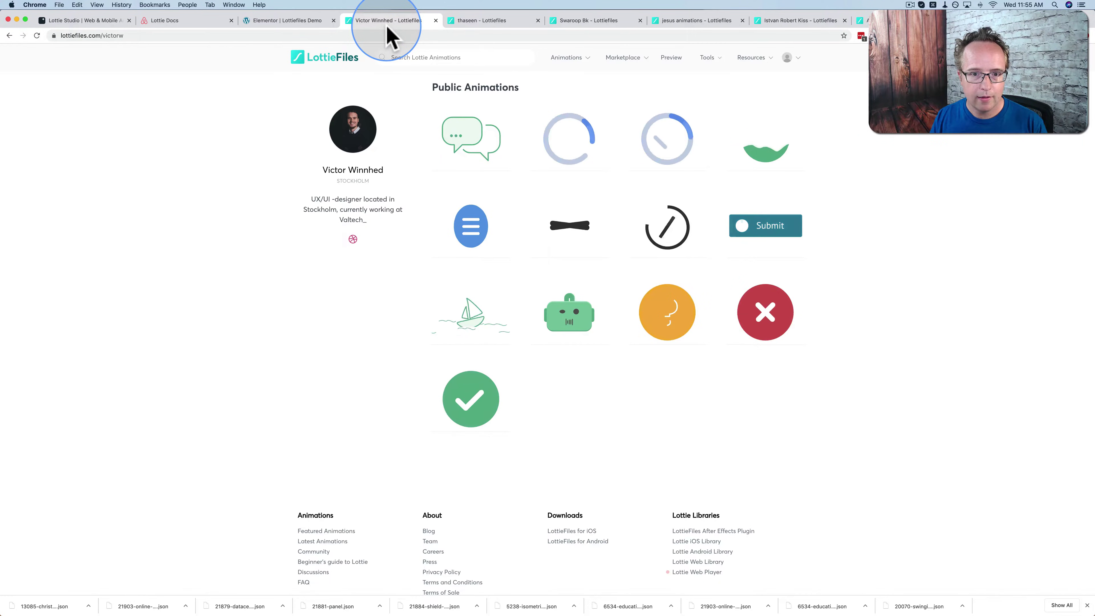
Download LottieFiles' Happy new year animation as a Lottie JSON file (13516-happy-new-year).
{"action": "left_click", "coordinate": [483, 28]}
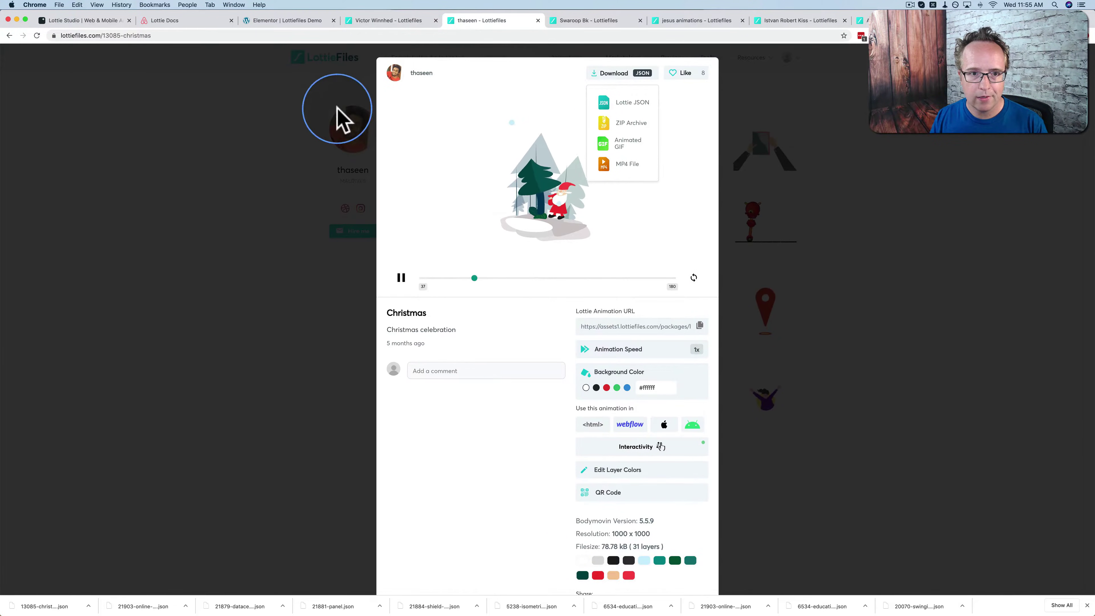
{"action": "left_click", "coordinate": [338, 120]}
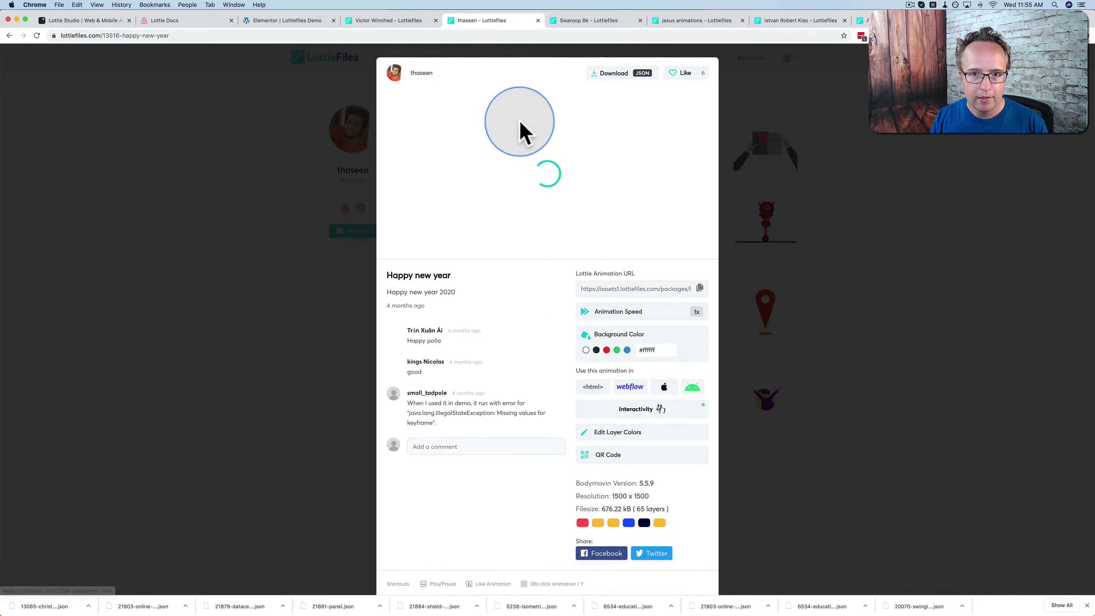
{"action": "left_click", "coordinate": [602, 74]}
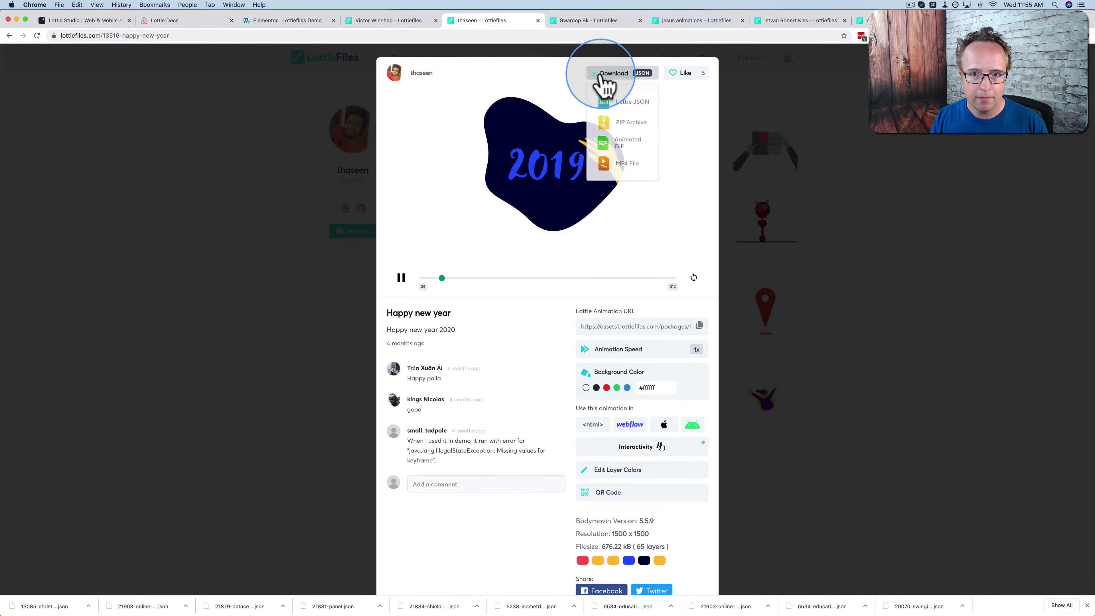
{"action": "left_click", "coordinate": [623, 109]}
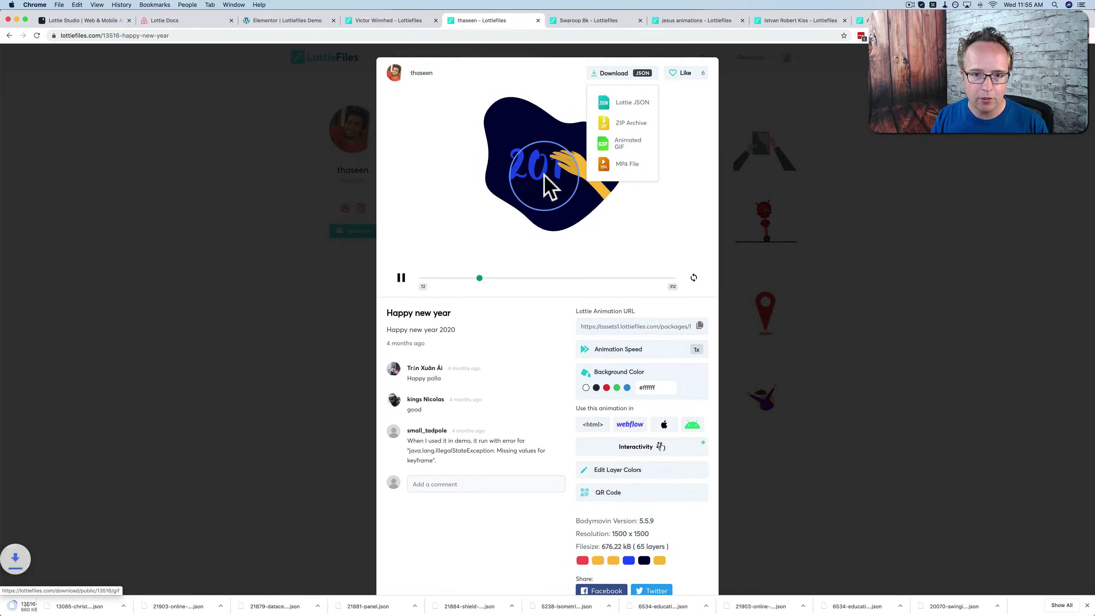
{"action": "left_click", "coordinate": [518, 210]}
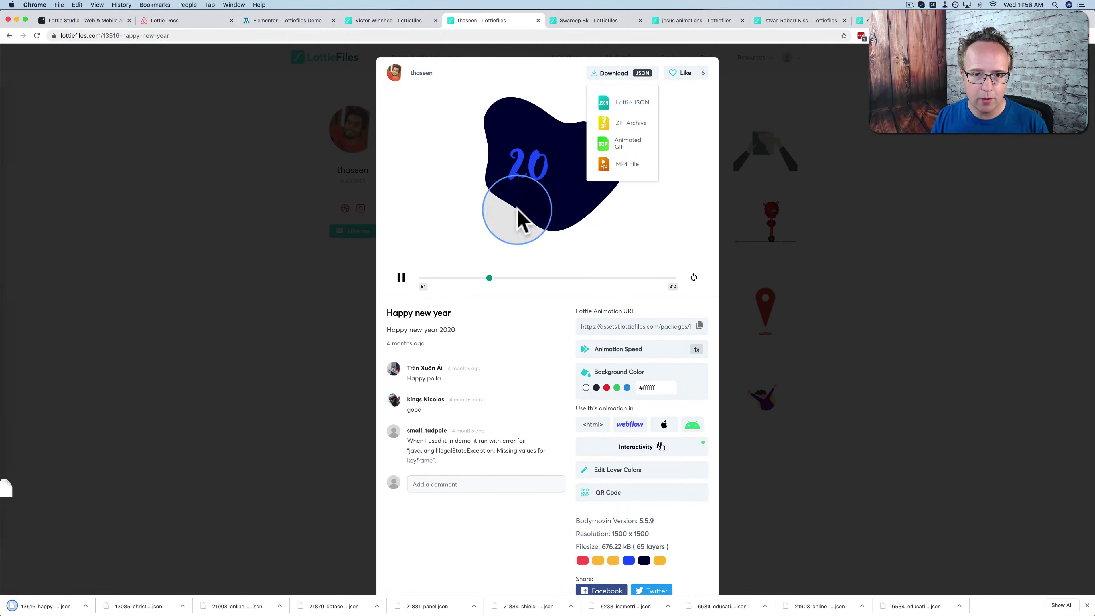
{"action": "left_click", "coordinate": [297, 22]}
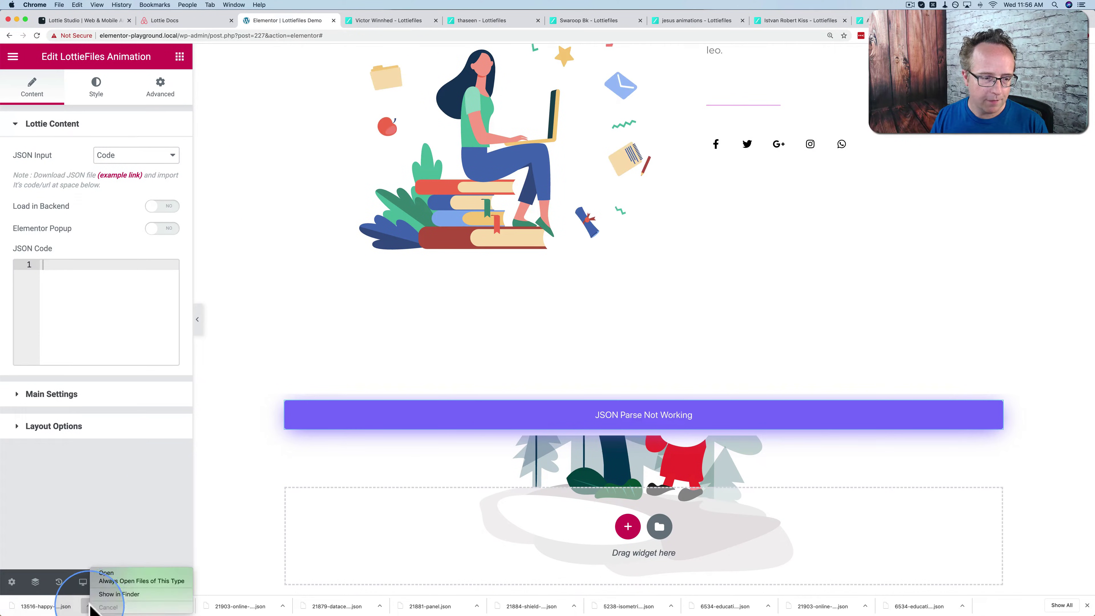
Paste the Happy new year JSON into the widget's JSON Code box and turn Load in Backend on.
{"action": "left_click_drag", "start_coordinate": [90, 608], "coordinate": [110, 601]}
{"action": "left_click", "coordinate": [106, 573]}
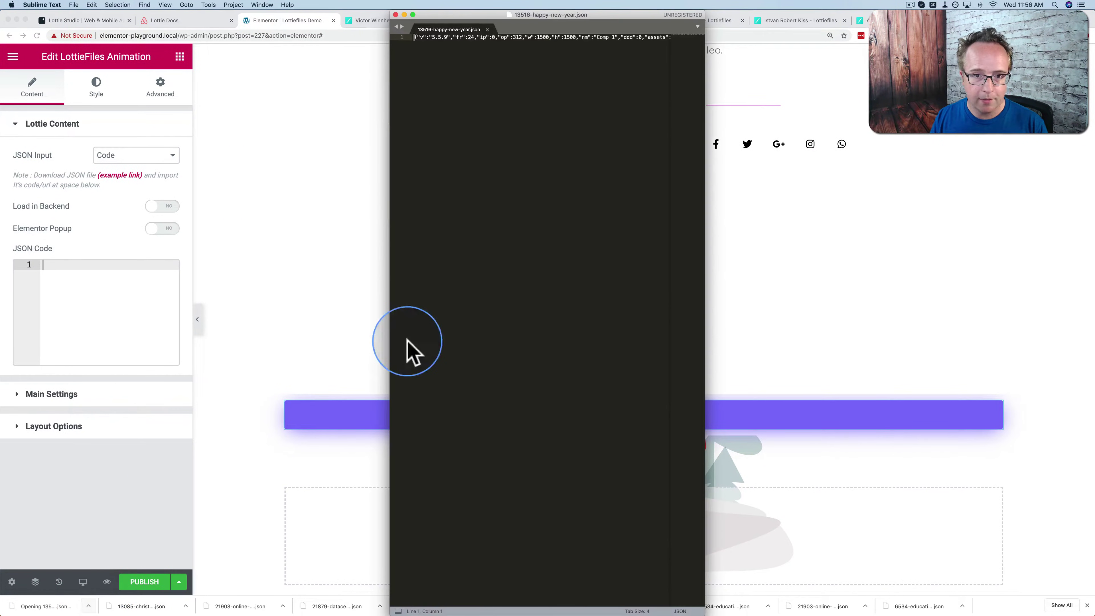
{"action": "left_click", "coordinate": [341, 379]}
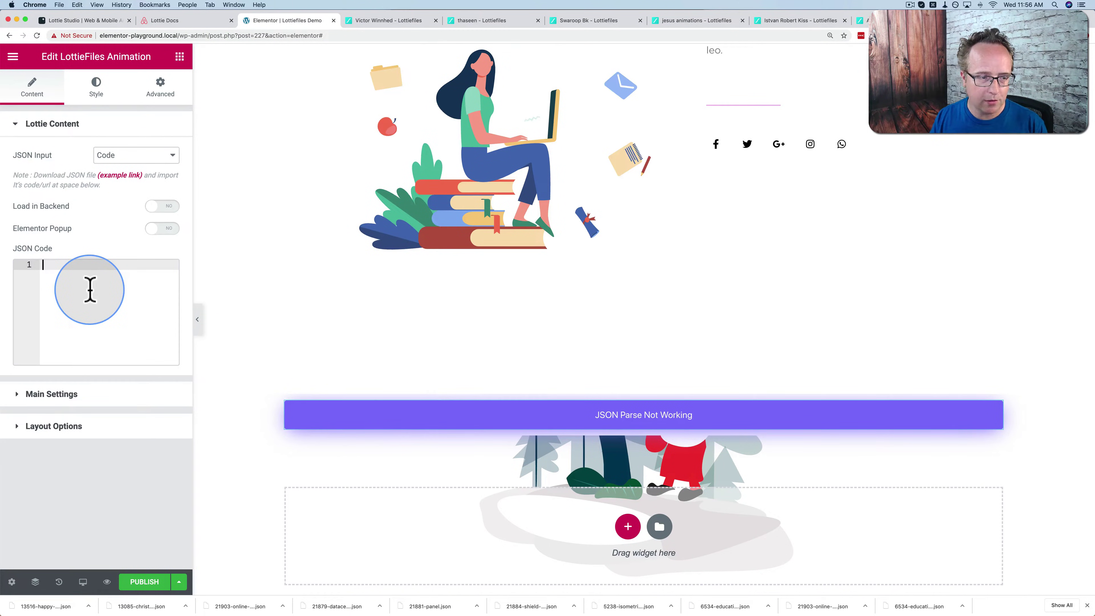
{"action": "key", "text": "super+v"}
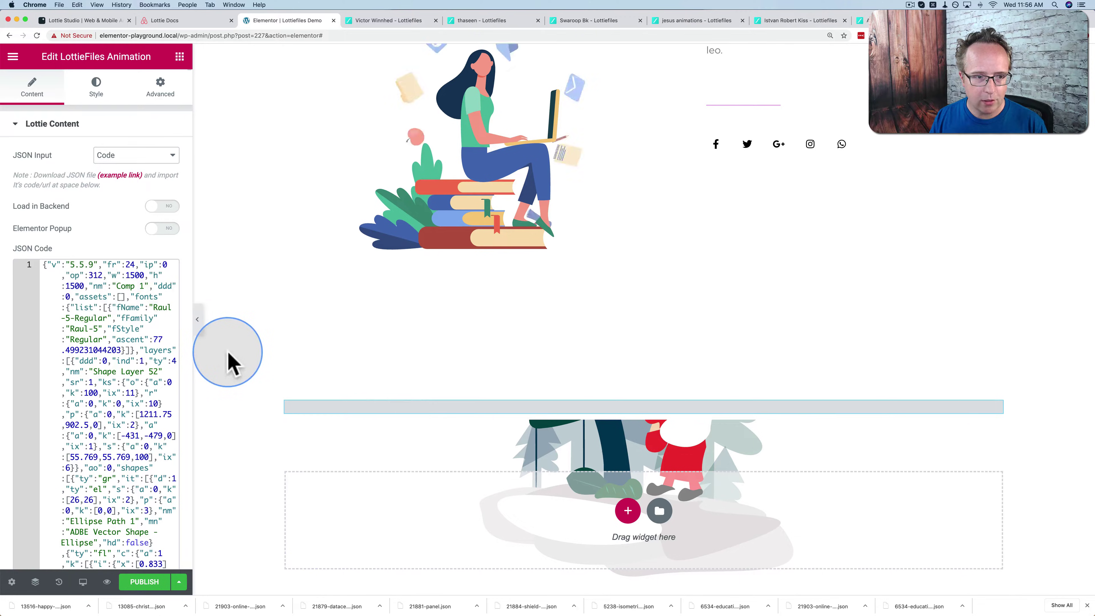
{"action": "left_click", "coordinate": [160, 206]}
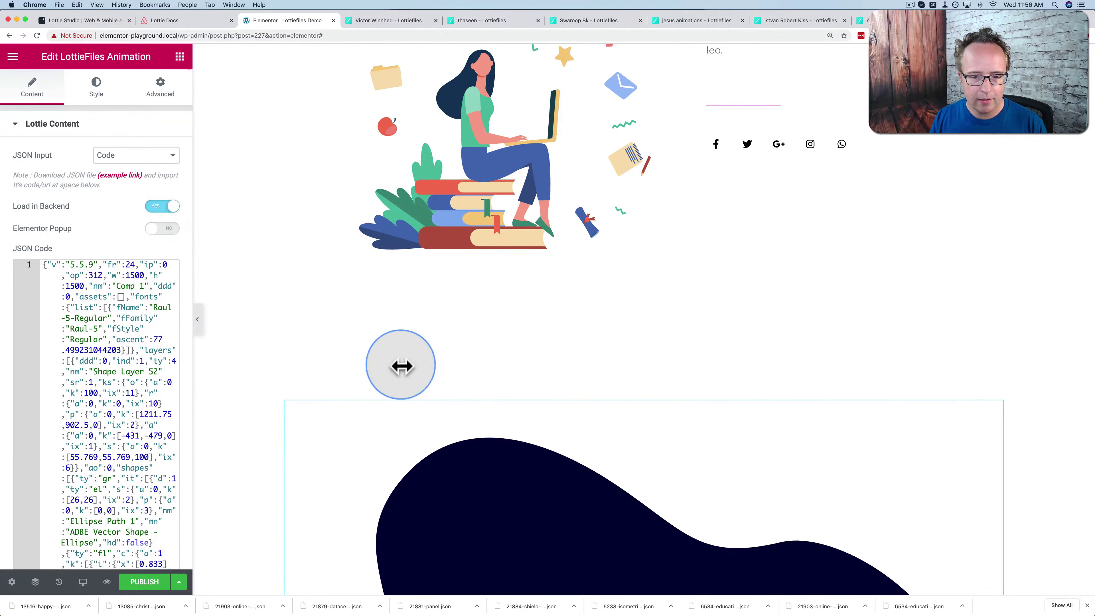
{"action": "scroll", "coordinate": [439, 409], "scroll_direction": "down", "scroll_amount": 10}
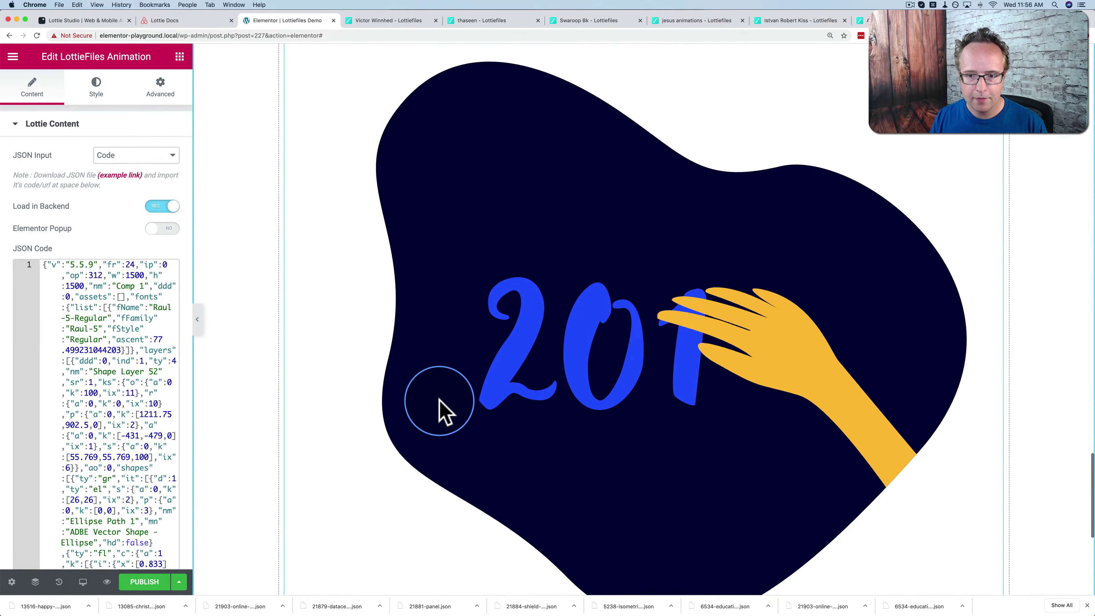
{"action": "scroll", "coordinate": [439, 410], "scroll_direction": "down", "scroll_amount": 2}
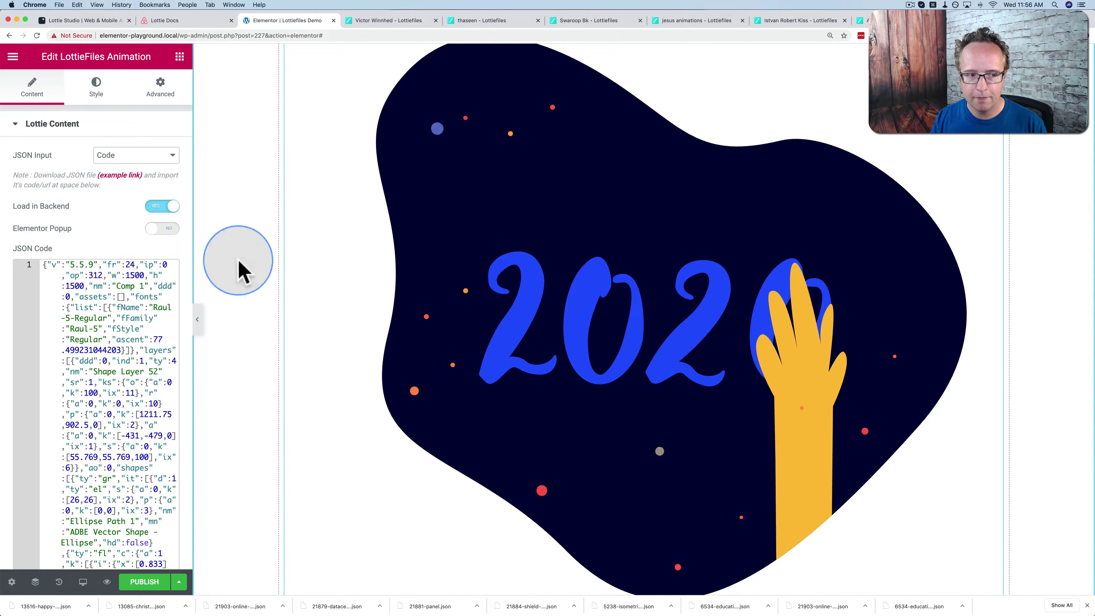
{"action": "left_click", "coordinate": [65, 123]}
{"action": "left_click", "coordinate": [81, 157]}
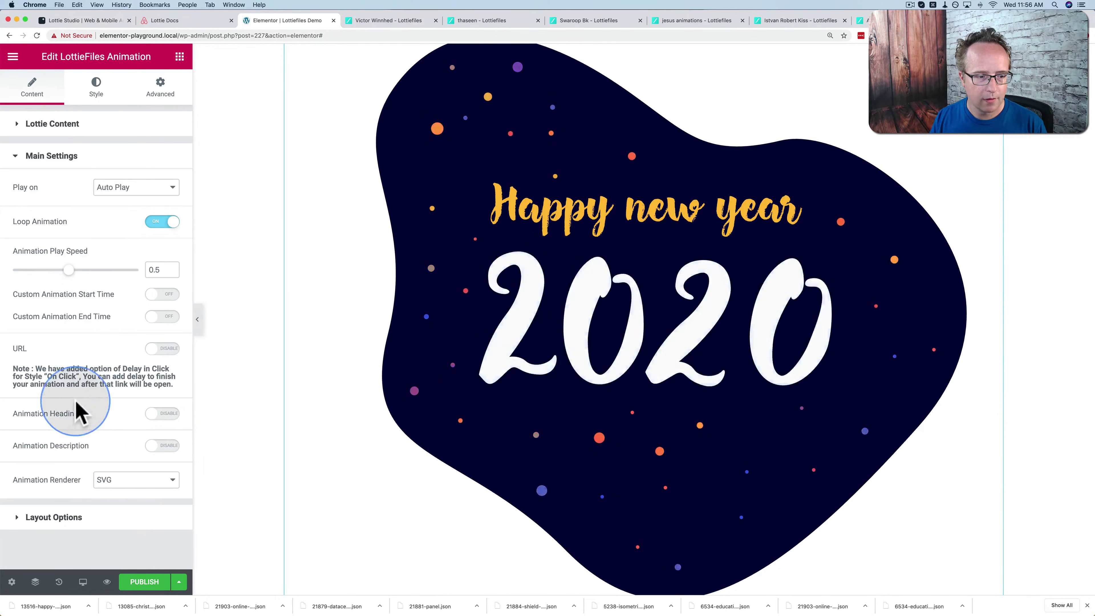
Under Layout Options, lower the Happy new year animation's Maximum Width from 100 to 66.
{"action": "left_click", "coordinate": [76, 158]}
{"action": "left_click", "coordinate": [74, 187]}
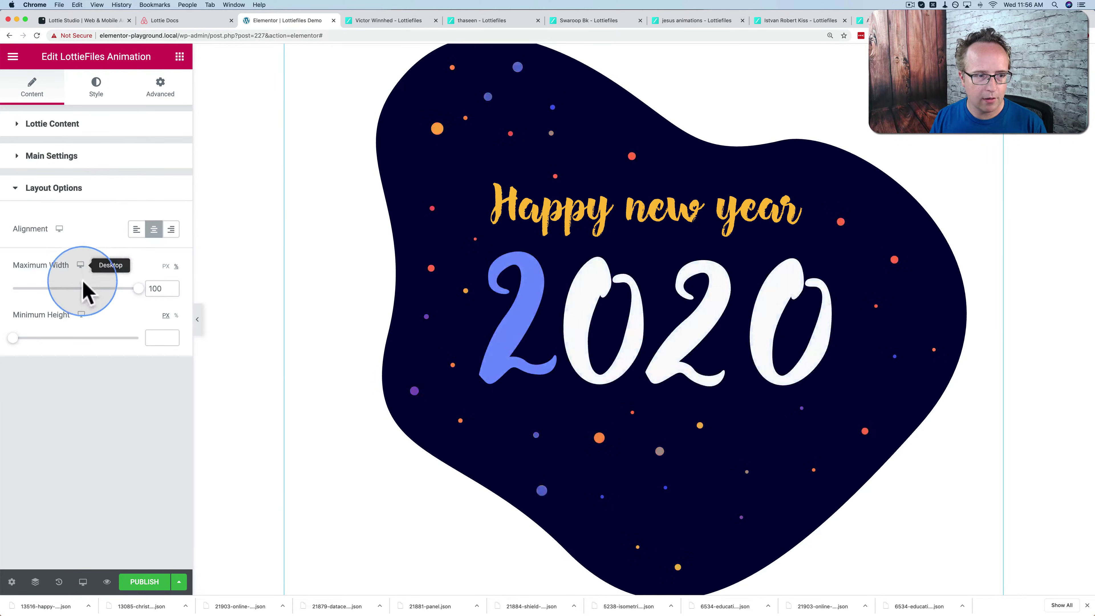
{"action": "left_click_drag", "start_coordinate": [138, 288], "coordinate": [96, 288]}
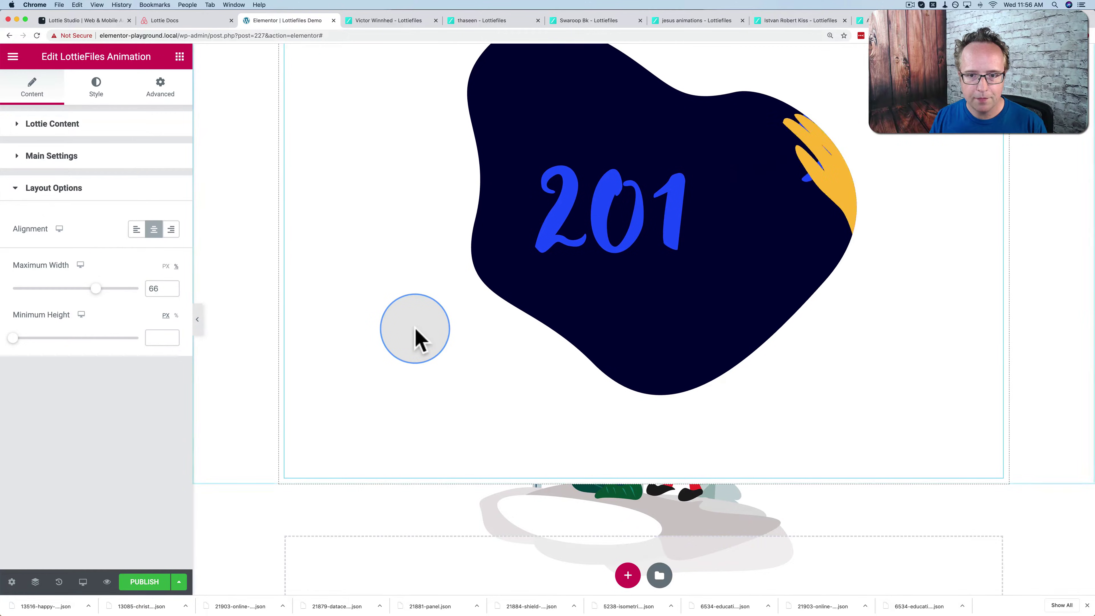
{"action": "scroll", "coordinate": [414, 329], "scroll_direction": "up", "scroll_amount": 2}
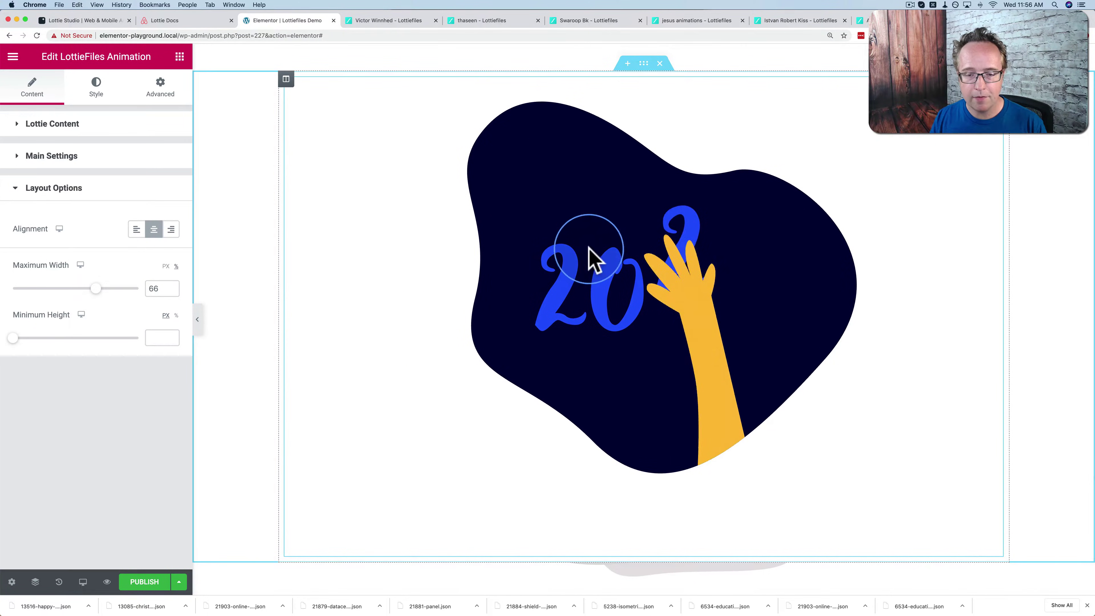
{"action": "scroll", "coordinate": [591, 258], "scroll_direction": "down", "scroll_amount": 4}
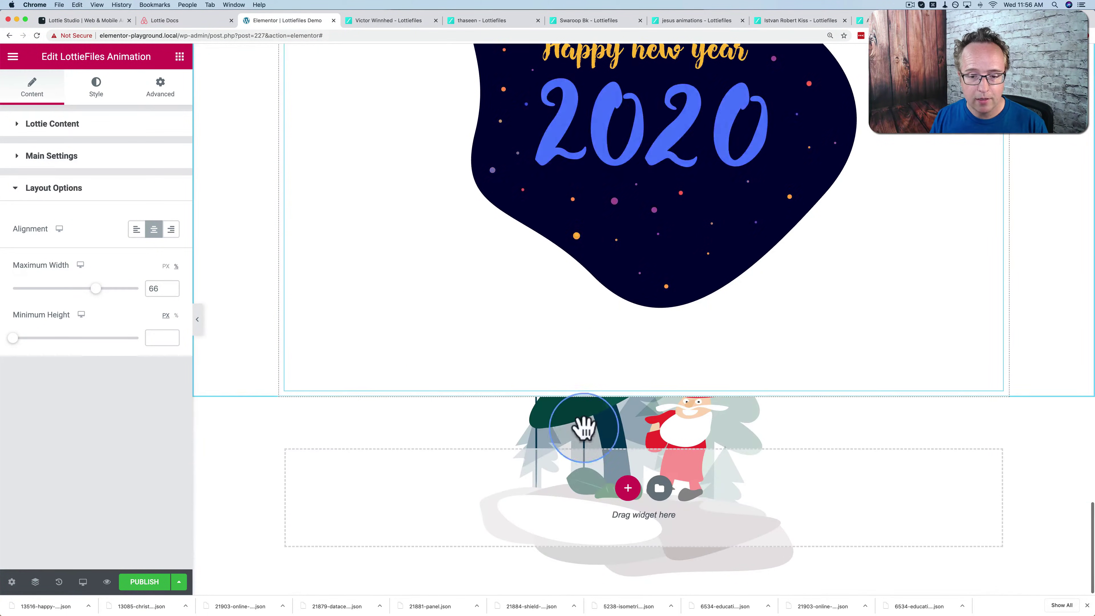
Add a one-column section below the 2020 animation holding a LottieFiles Animation widget found via 'lotti'.
{"action": "left_click", "coordinate": [628, 487]}
{"action": "left_click", "coordinate": [473, 519]}
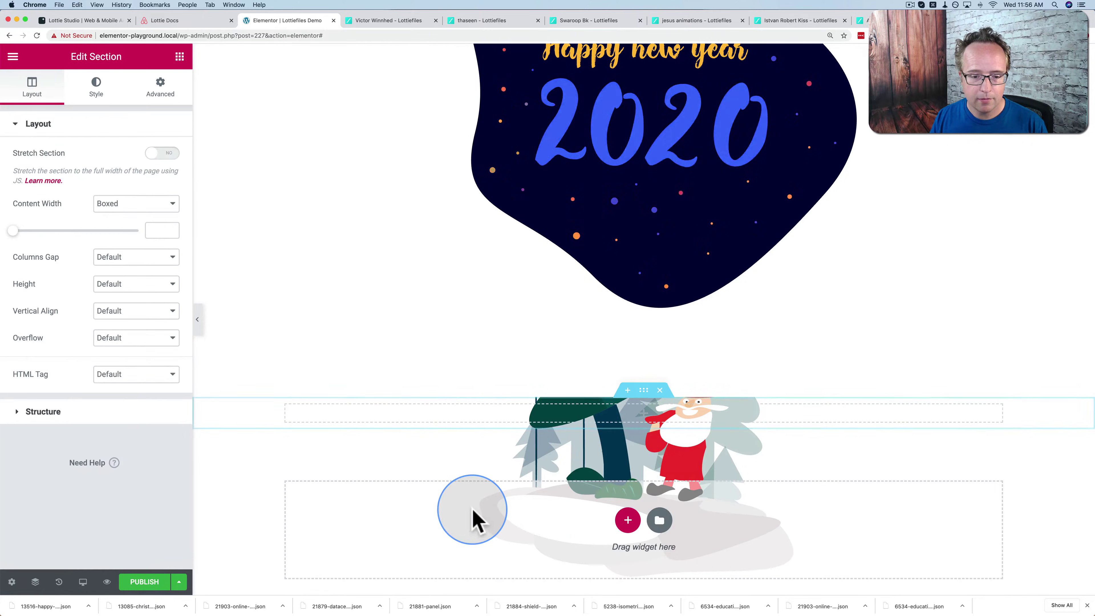
{"action": "left_click", "coordinate": [173, 91]}
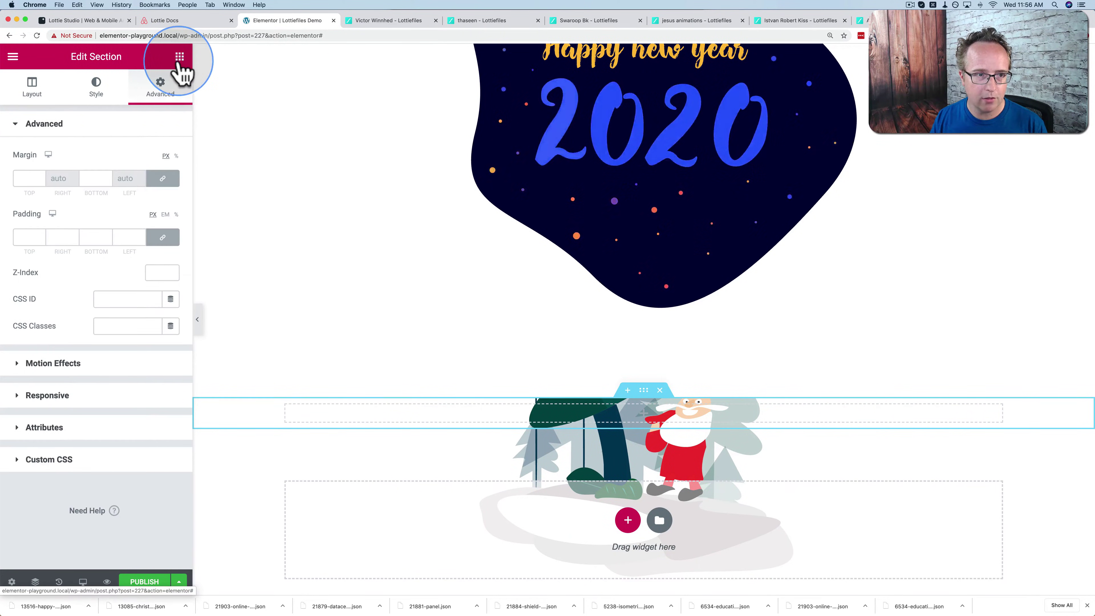
{"action": "left_click", "coordinate": [180, 60]}
{"action": "left_click", "coordinate": [98, 105]}
{"action": "type", "text": "lotti"}
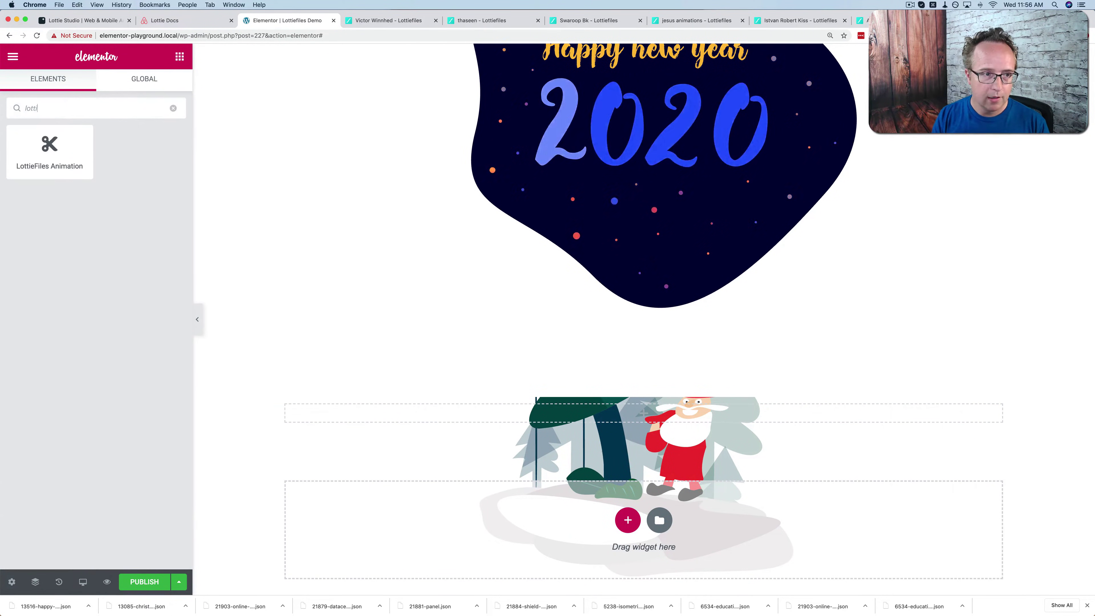
{"action": "left_click_drag", "start_coordinate": [65, 153], "coordinate": [618, 428]}
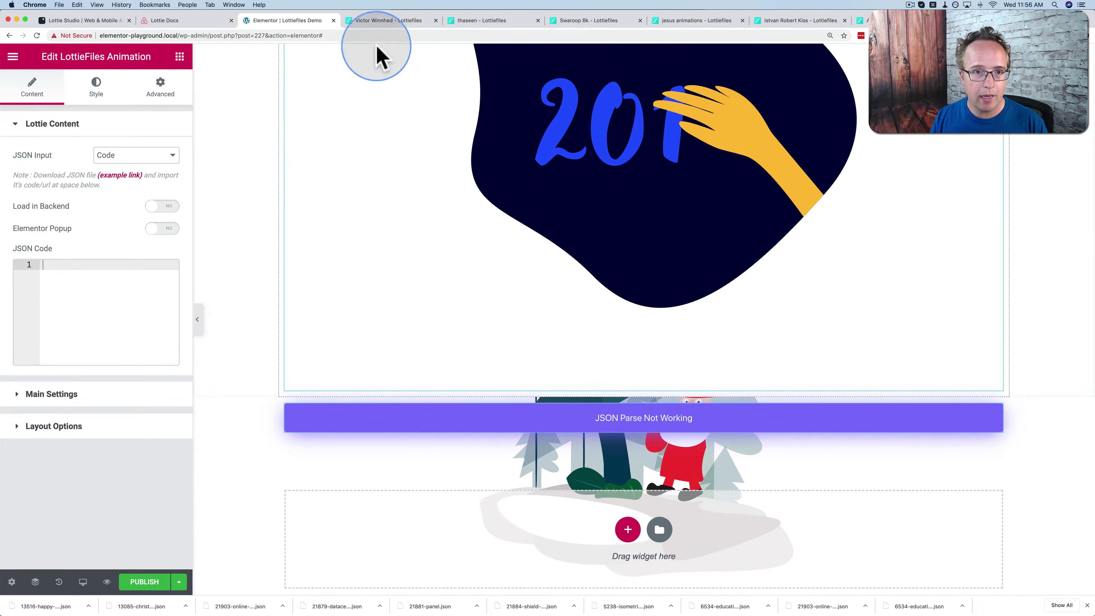
Download the Success confetti animation from LottieFiles as a Lottie JSON file (14162).
{"action": "left_click", "coordinate": [394, 22]}
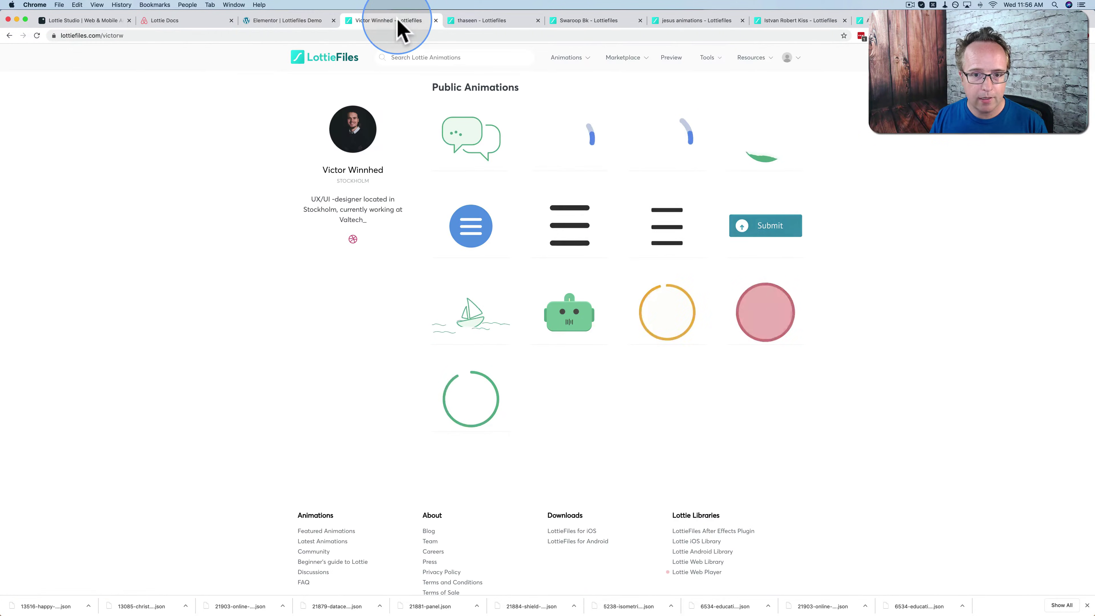
{"action": "left_click", "coordinate": [490, 24]}
{"action": "left_click", "coordinate": [816, 160]}
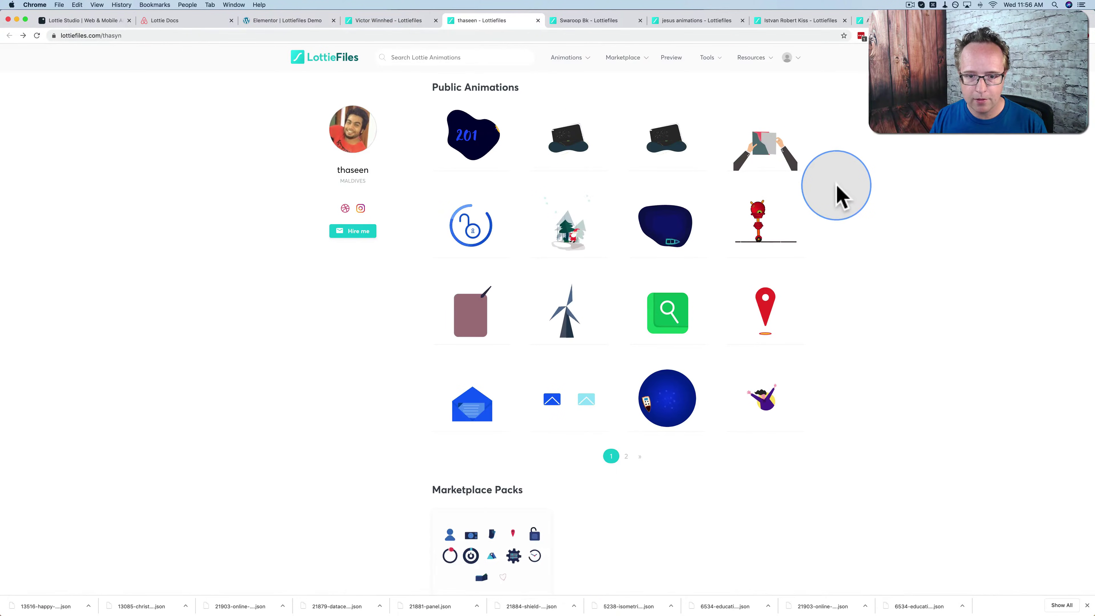
{"action": "left_click", "coordinate": [617, 25]}
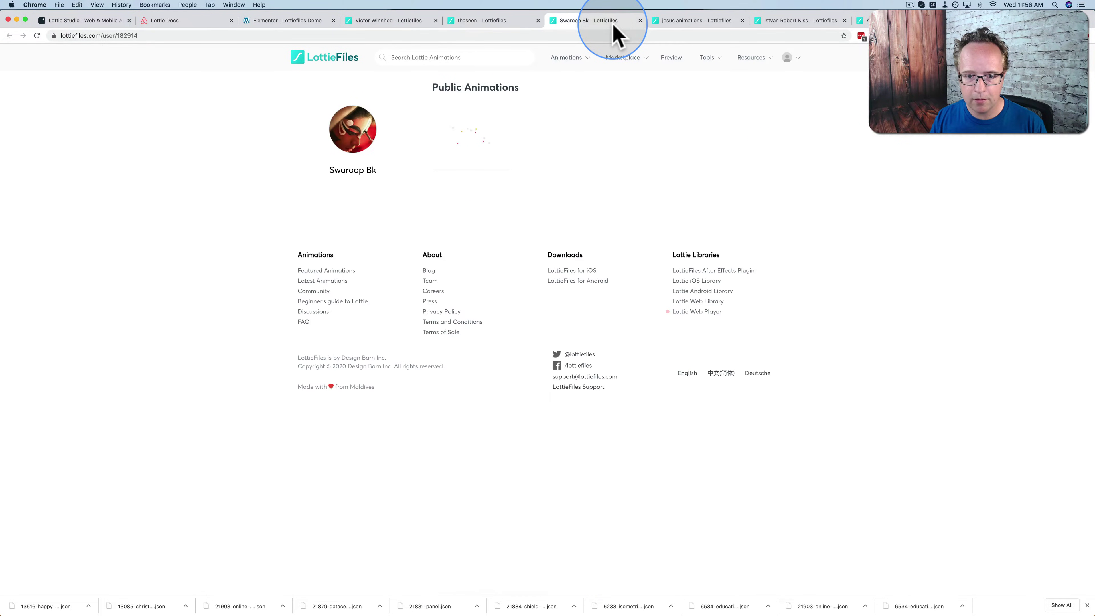
{"action": "left_click", "coordinate": [480, 146]}
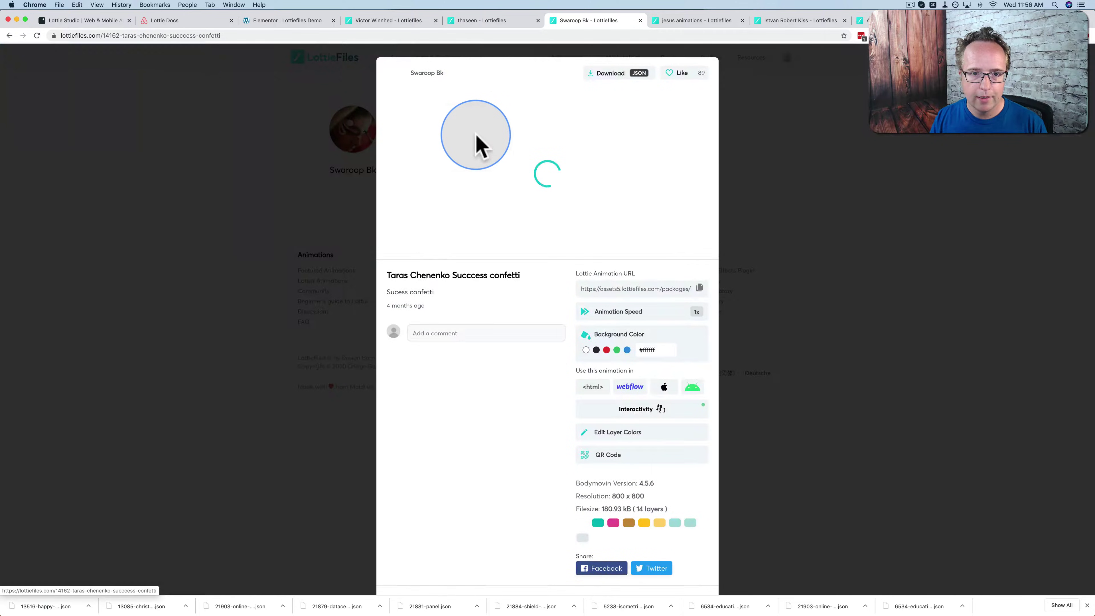
{"action": "left_click", "coordinate": [606, 73]}
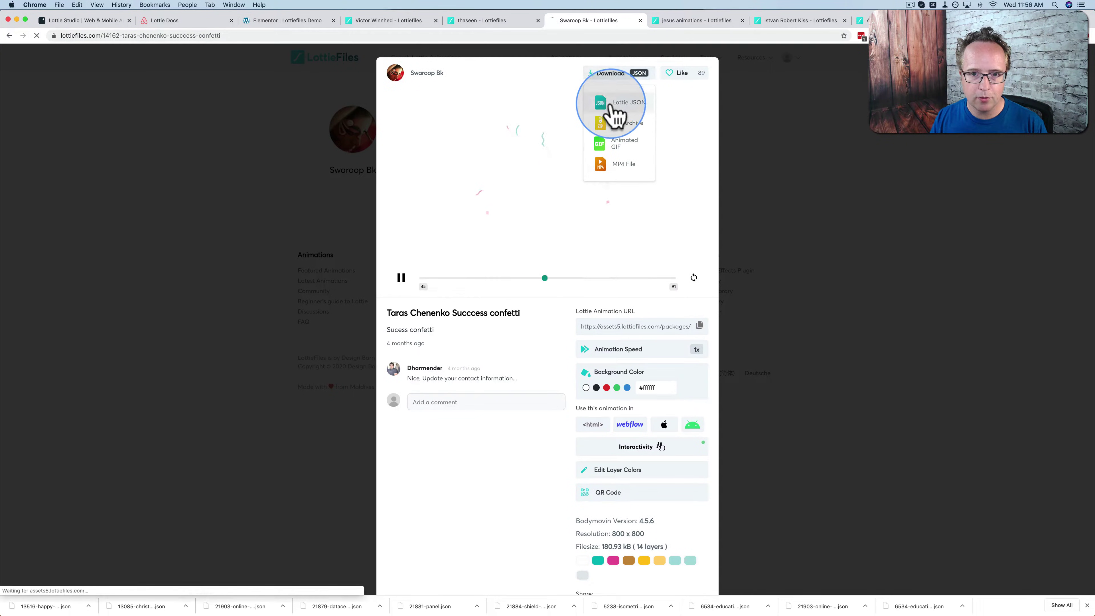
{"action": "left_click", "coordinate": [614, 111]}
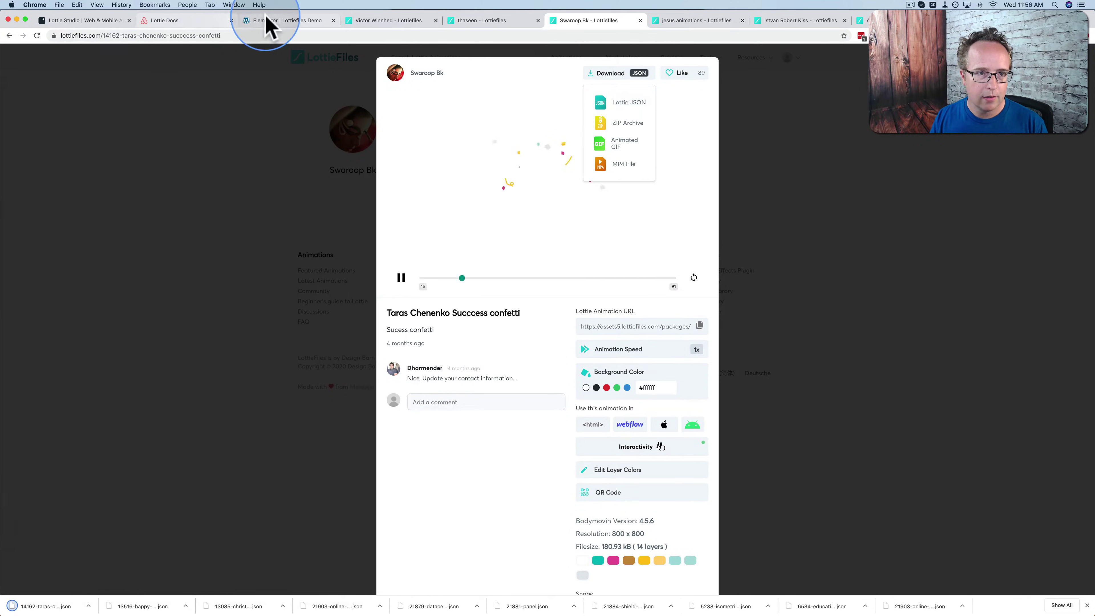
{"action": "left_click", "coordinate": [269, 24]}
Paste the confetti JSON into the new widget's JSON Code box and switch Load in Backend to YES.
{"action": "left_click", "coordinate": [88, 606]}
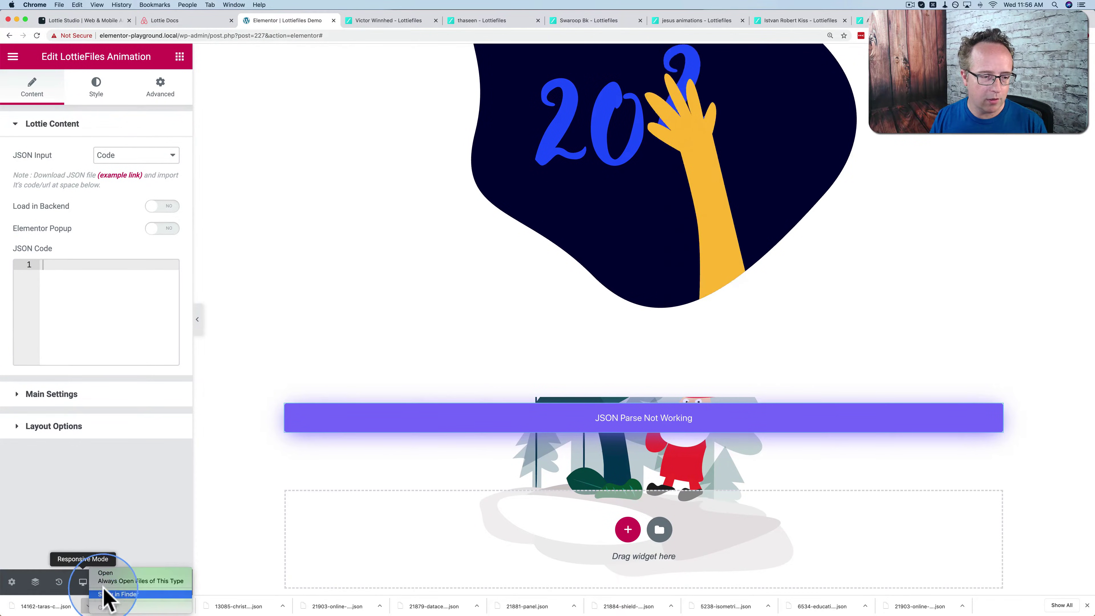
{"action": "left_click", "coordinate": [105, 574]}
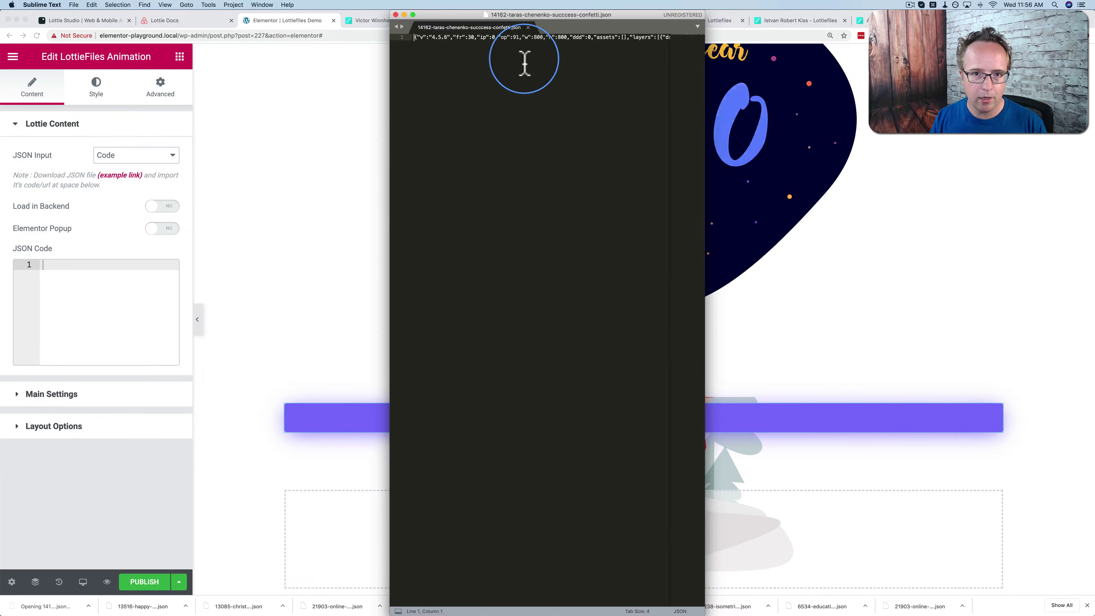
{"action": "left_click", "coordinate": [361, 125]}
{"action": "left_click", "coordinate": [111, 272]}
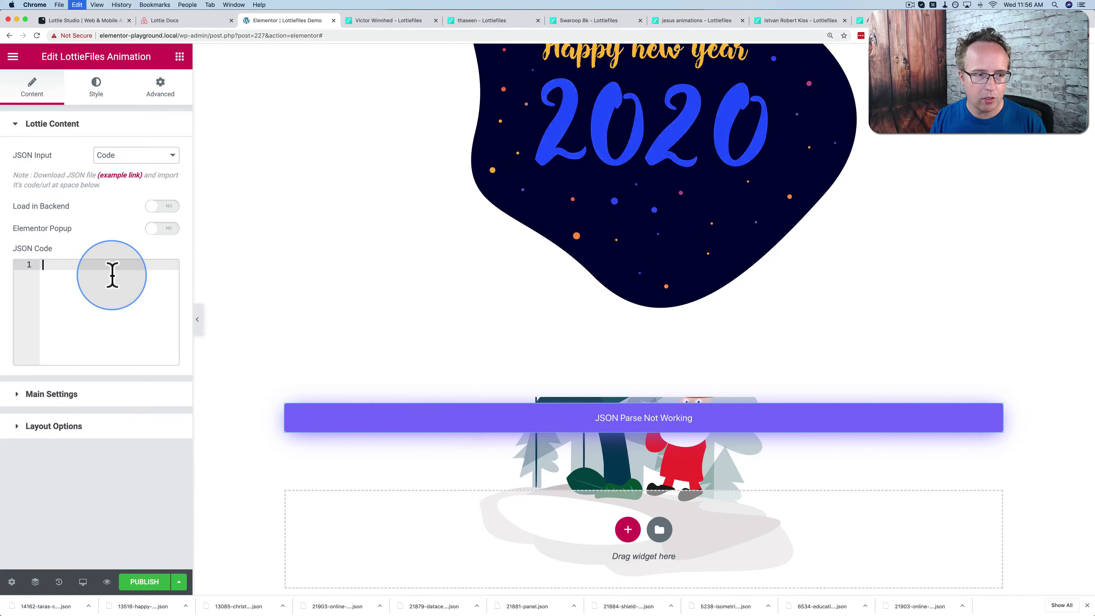
{"action": "key", "text": "cmd+v"}
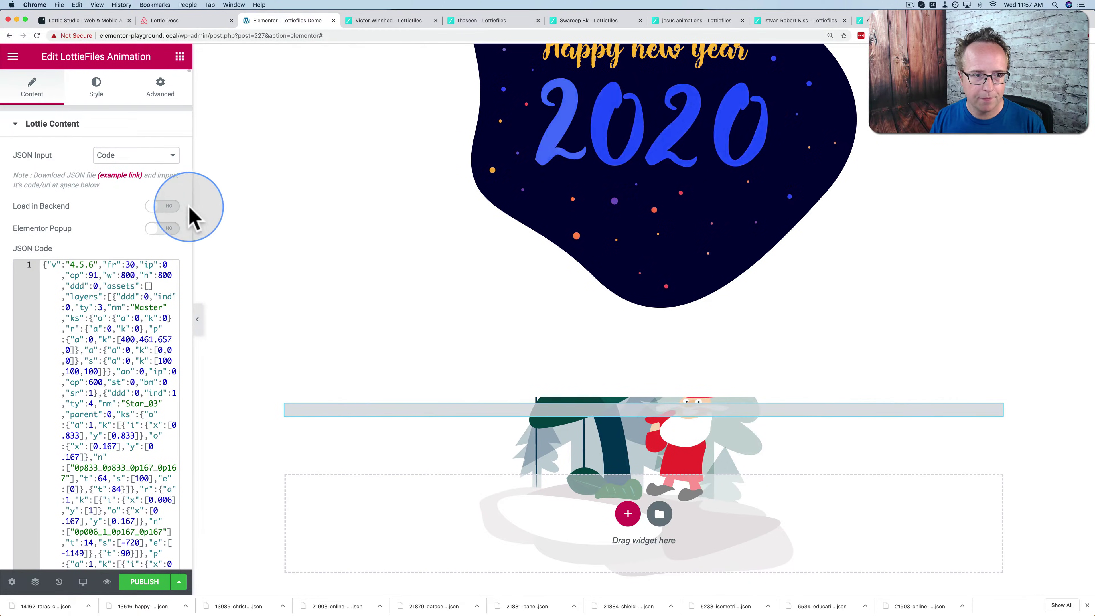
{"action": "left_click", "coordinate": [160, 206]}
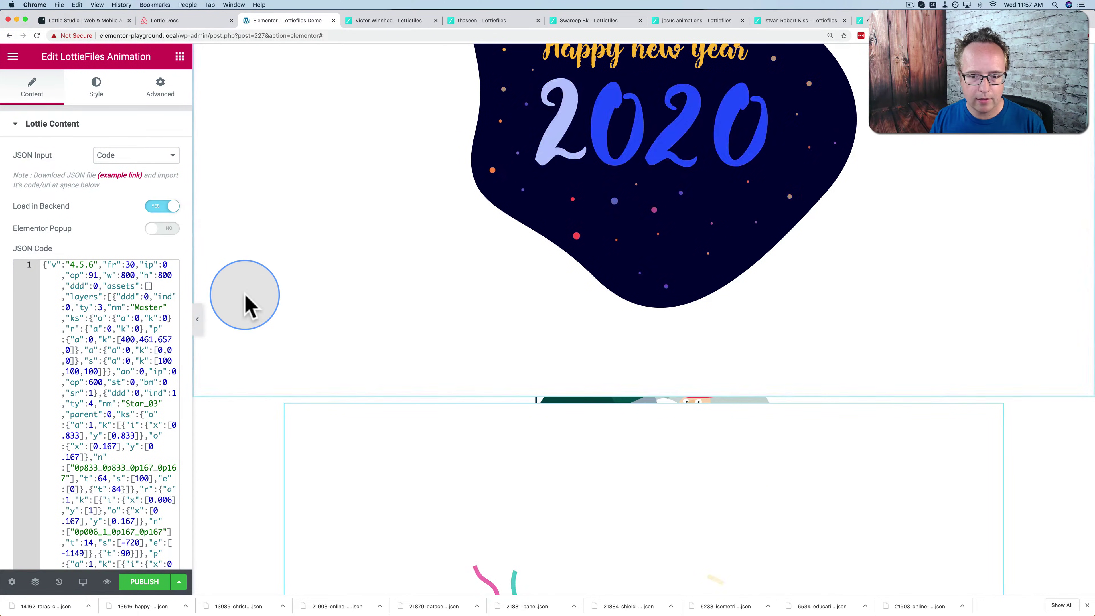
{"action": "scroll", "coordinate": [247, 302], "scroll_direction": "down", "scroll_amount": 5}
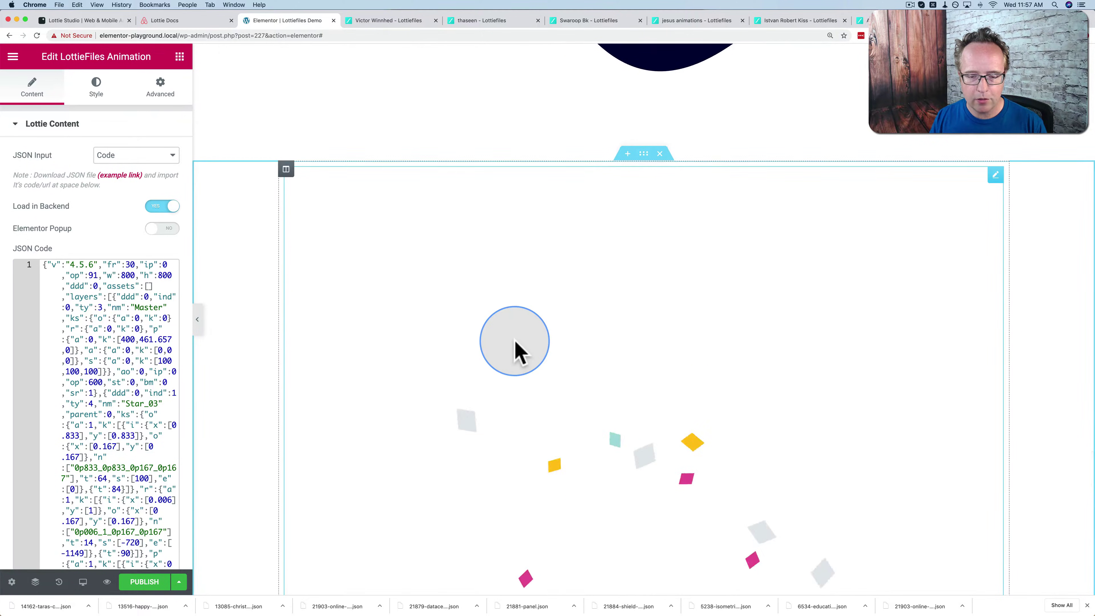
{"action": "scroll", "coordinate": [515, 349], "scroll_direction": "down", "scroll_amount": 3}
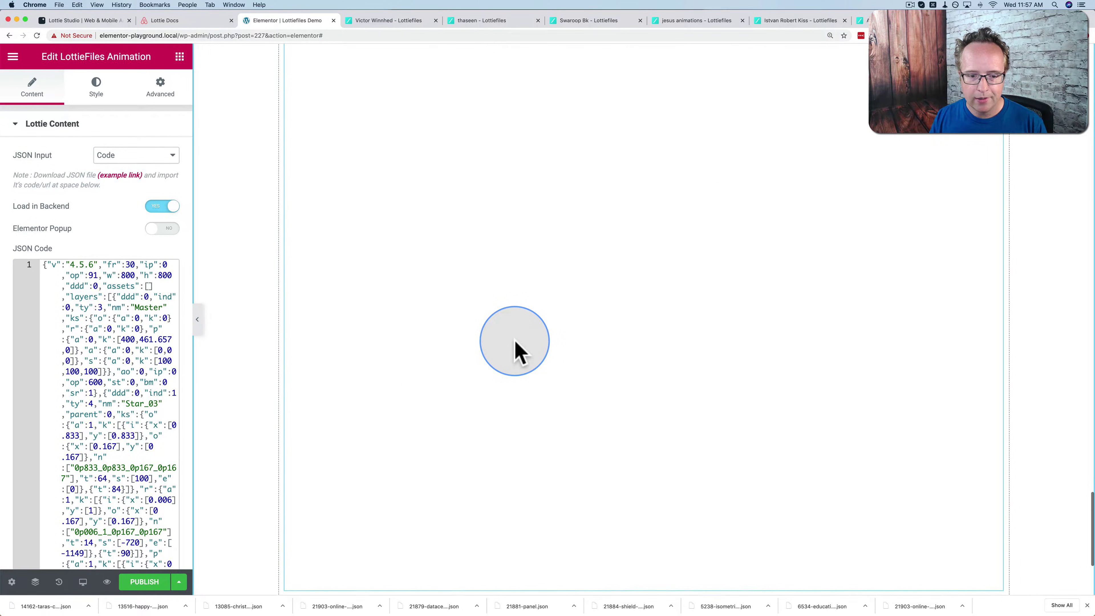
{"action": "left_click", "coordinate": [86, 125]}
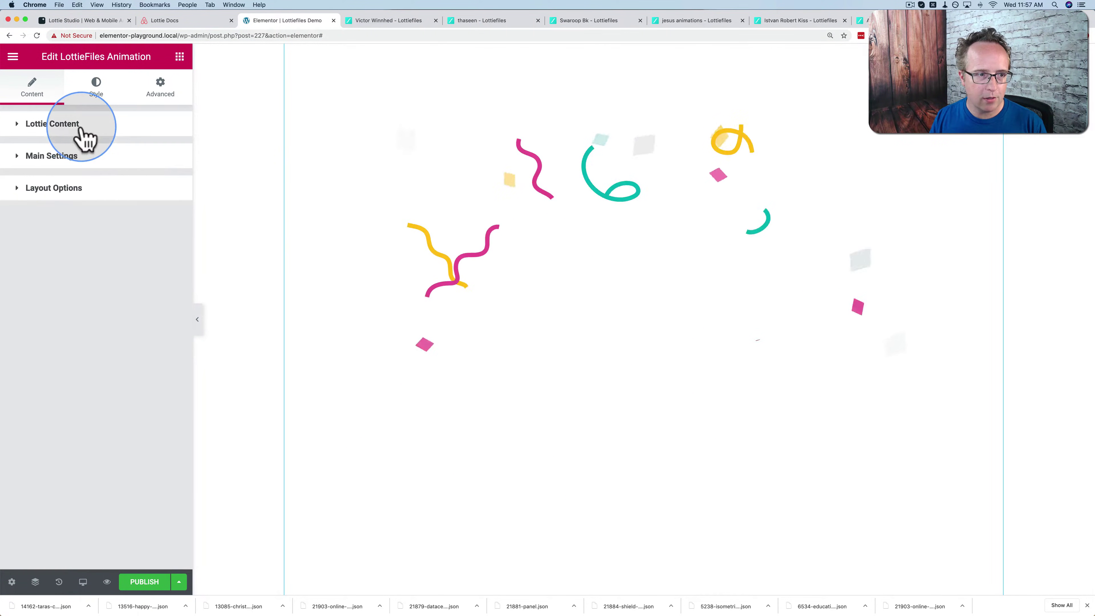
Set the confetti animation's Maximum Width to 68 in Layout Options.
{"action": "left_click", "coordinate": [84, 190]}
{"action": "left_click", "coordinate": [99, 288]}
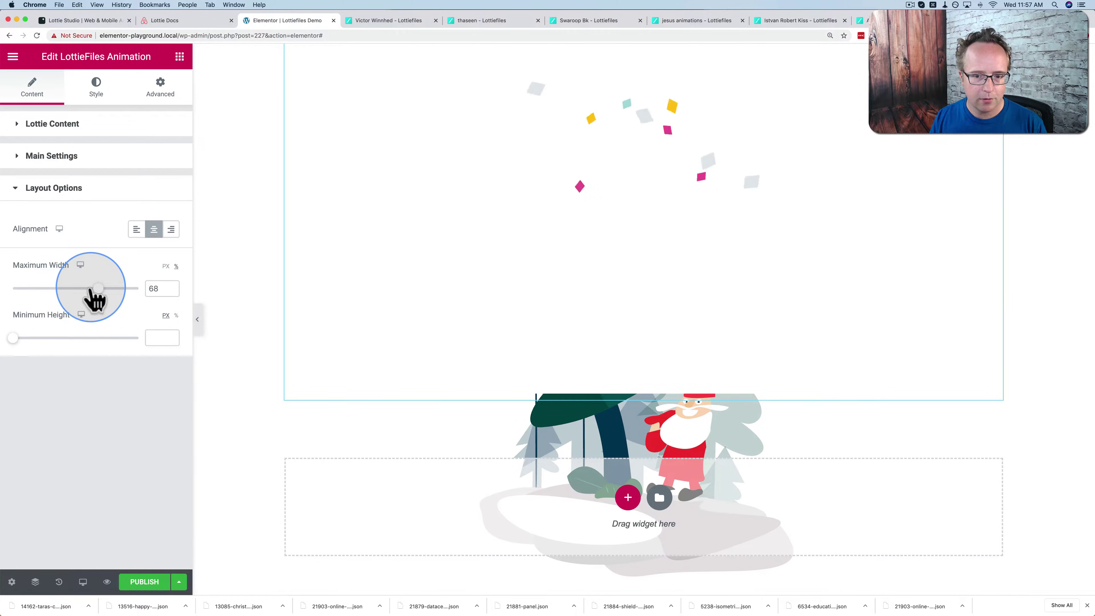
{"action": "scroll", "coordinate": [410, 326], "scroll_direction": "up", "scroll_amount": 5}
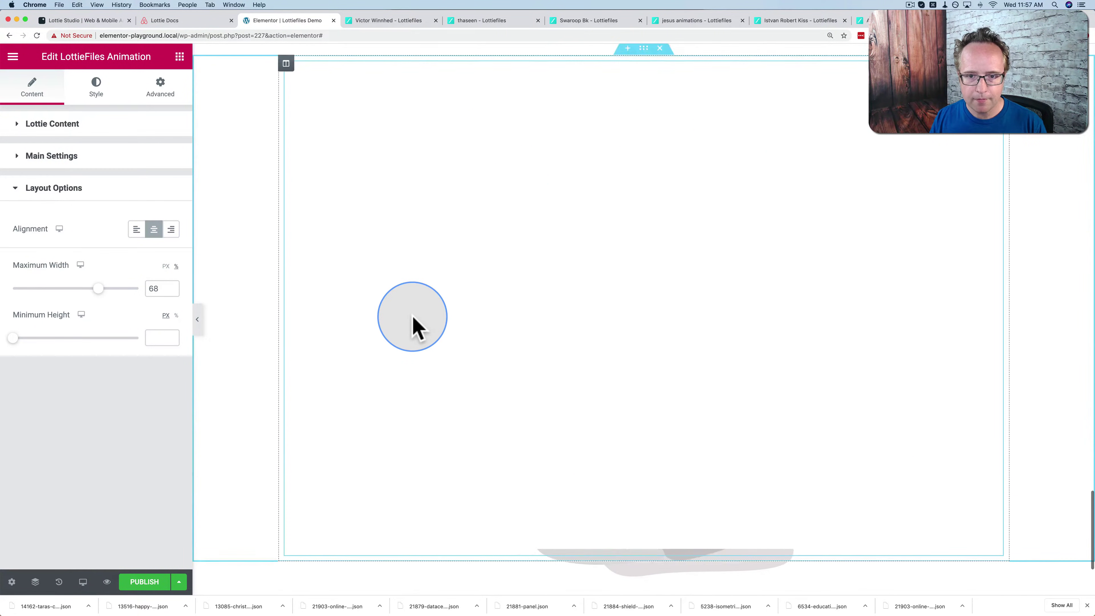
{"action": "scroll", "coordinate": [411, 323], "scroll_direction": "down", "scroll_amount": 3}
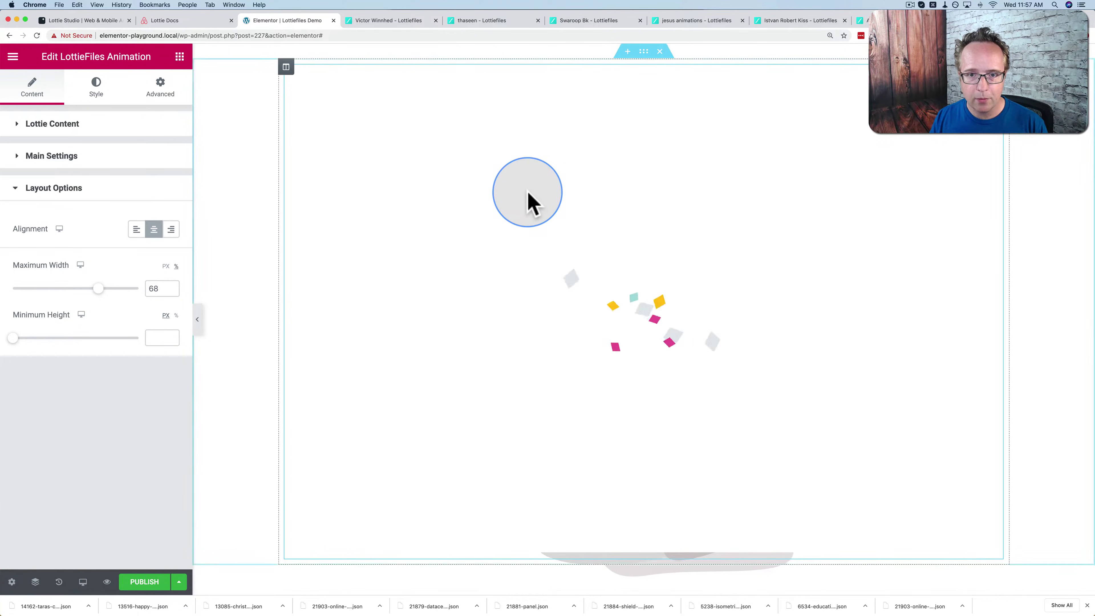
{"action": "scroll", "coordinate": [528, 201], "scroll_direction": "up", "scroll_amount": 8}
{"action": "scroll", "coordinate": [558, 166], "scroll_direction": "up", "scroll_amount": 3}
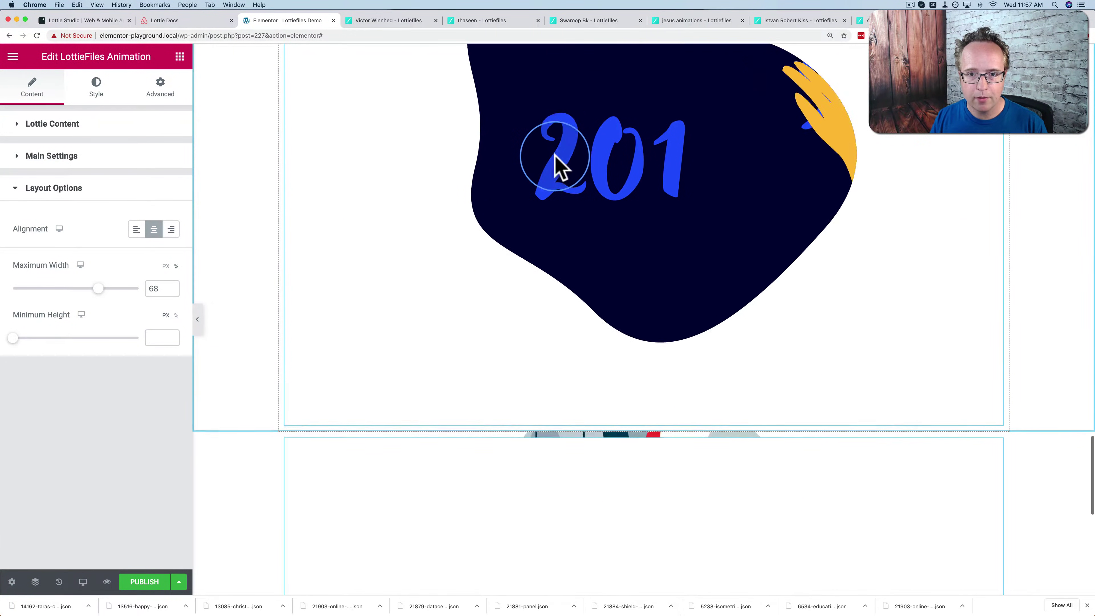
{"action": "scroll", "coordinate": [591, 323], "scroll_direction": "down", "scroll_amount": 4}
Unlink the confetti section's top and bottom margins and set them to 0.
{"action": "mouse_move", "coordinate": [646, 325]}
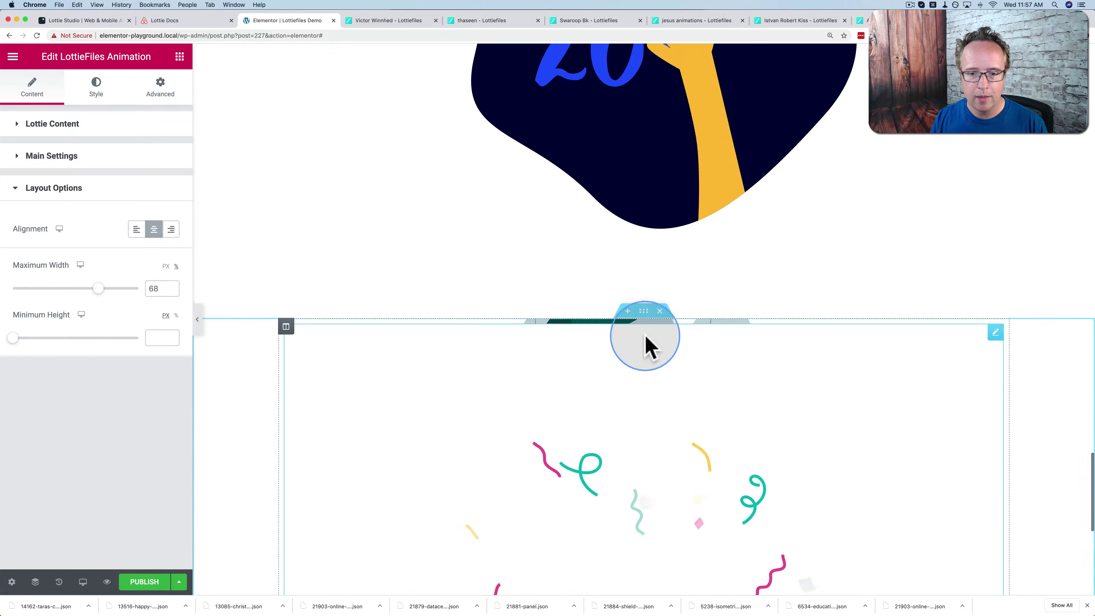
{"action": "left_click", "coordinate": [644, 313]}
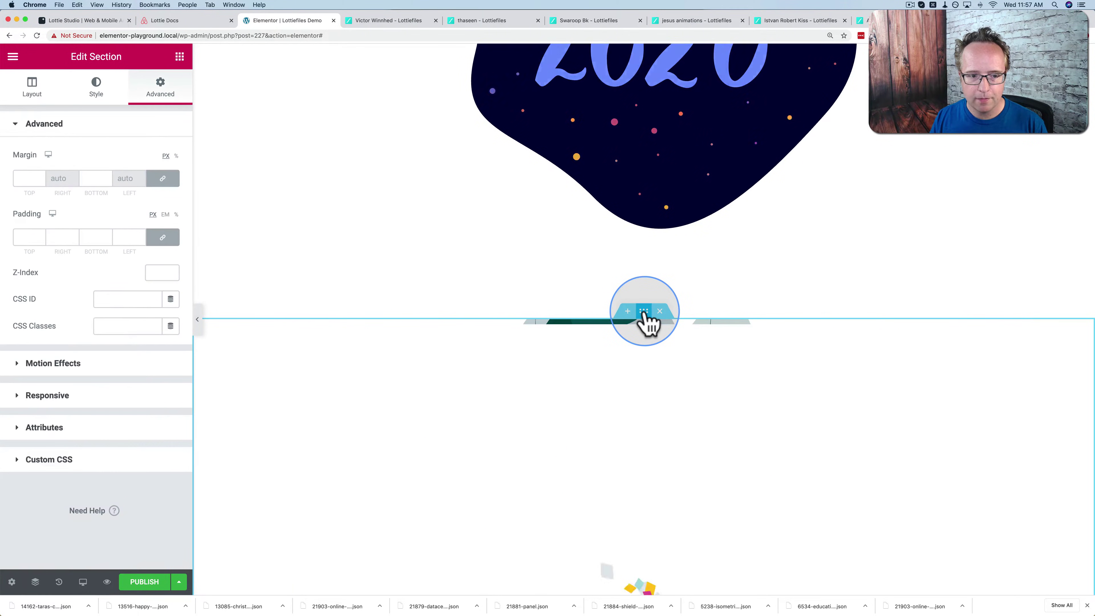
{"action": "left_click", "coordinate": [41, 178]}
{"action": "type", "text": "-30"}
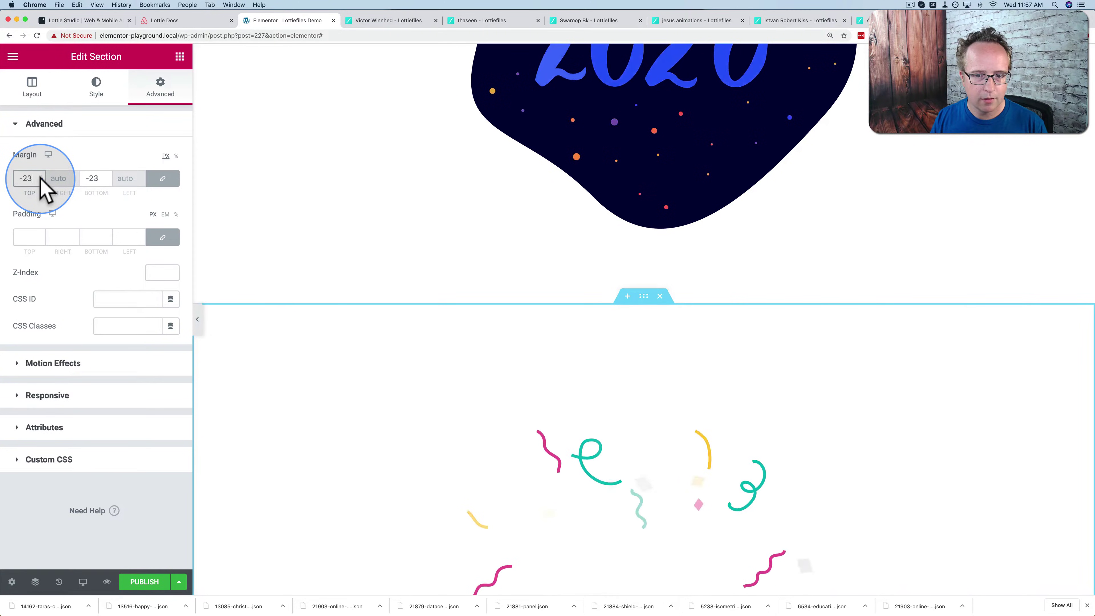
{"action": "left_click", "coordinate": [163, 179]}
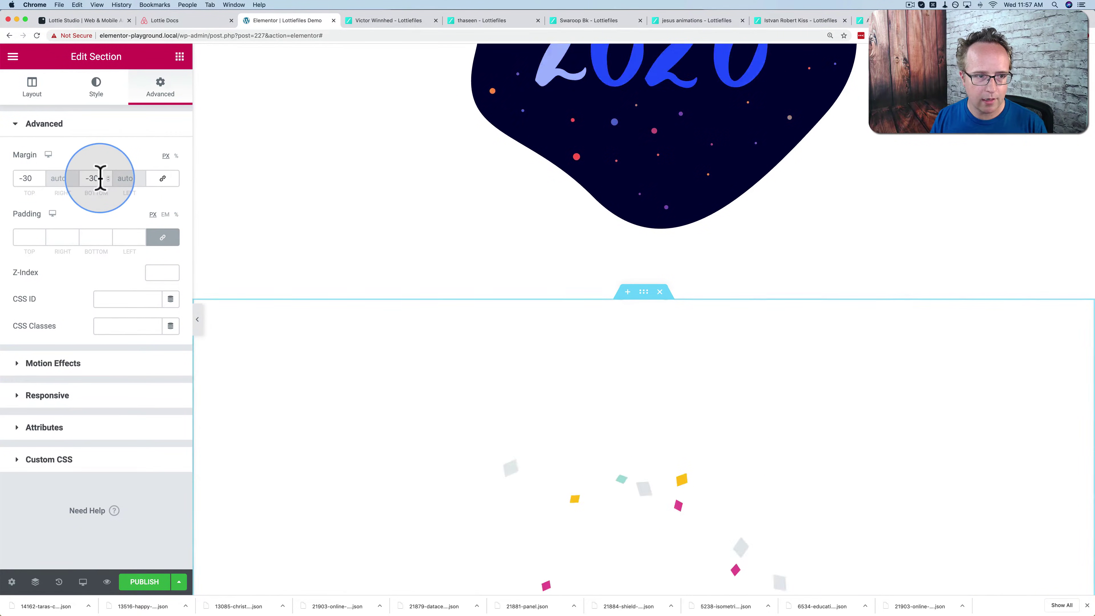
{"action": "left_click_drag", "start_coordinate": [99, 179], "coordinate": [80, 183]}
{"action": "type", "text": "0"}
{"action": "left_click", "coordinate": [30, 179]}
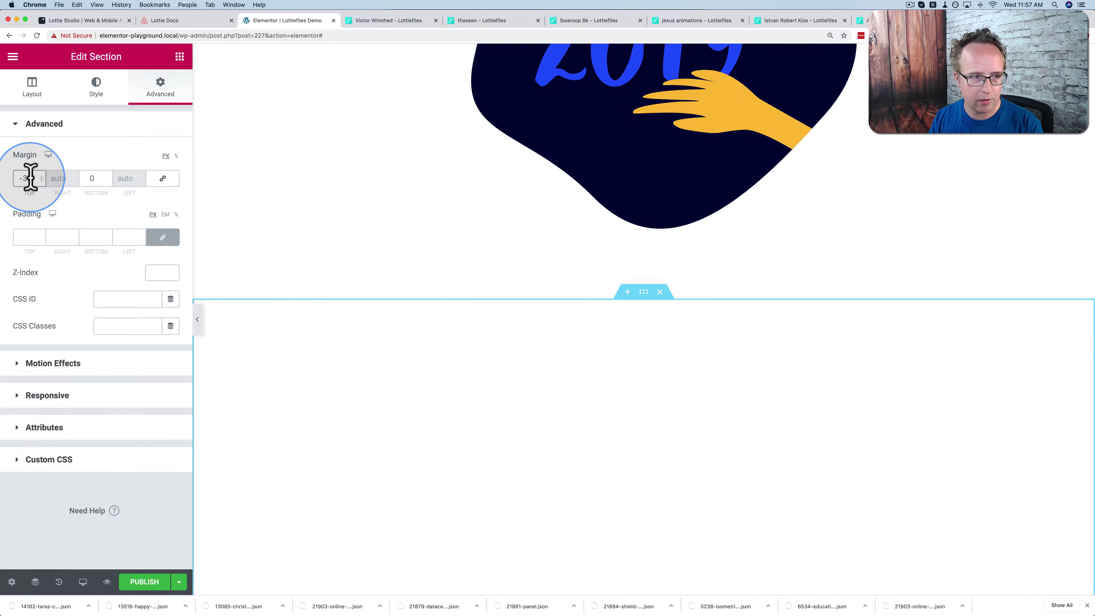
{"action": "type", "text": "00"}
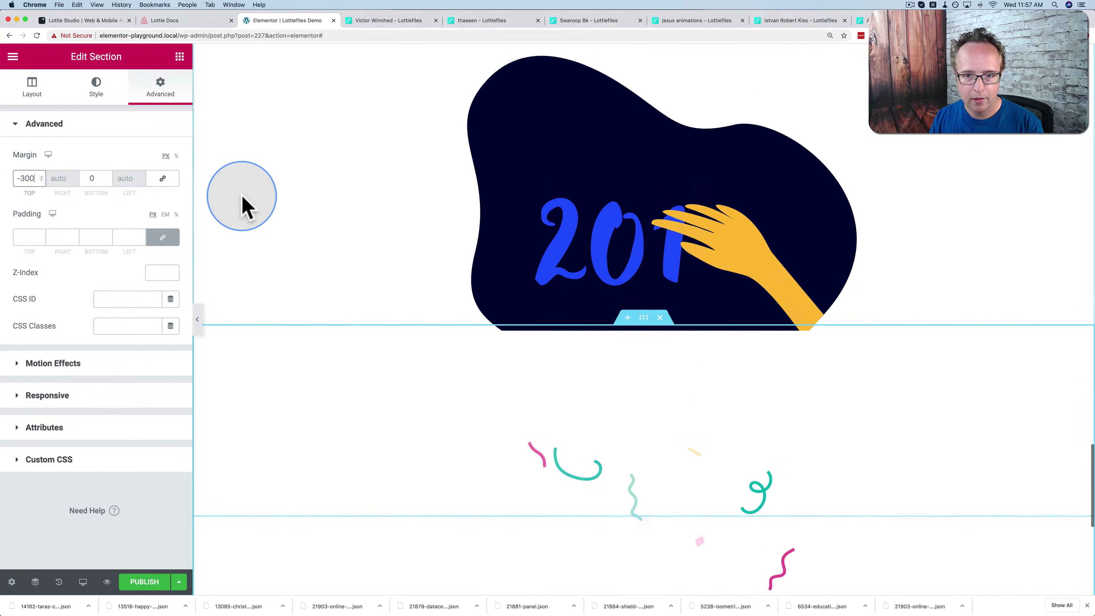
{"action": "key", "text": "BackSpace"}
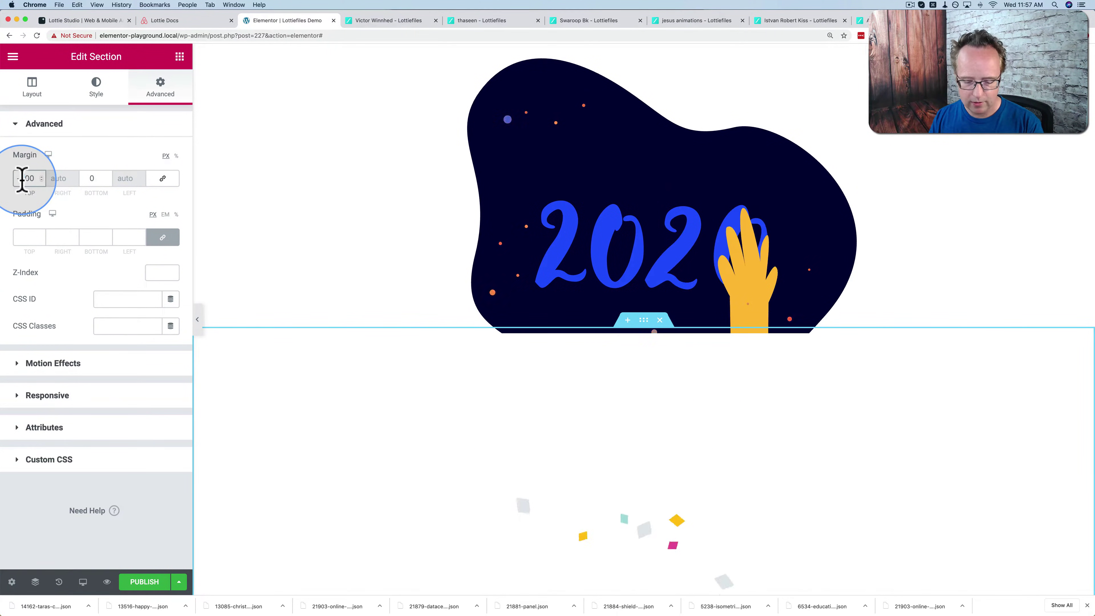
{"action": "type", "text": "9"}
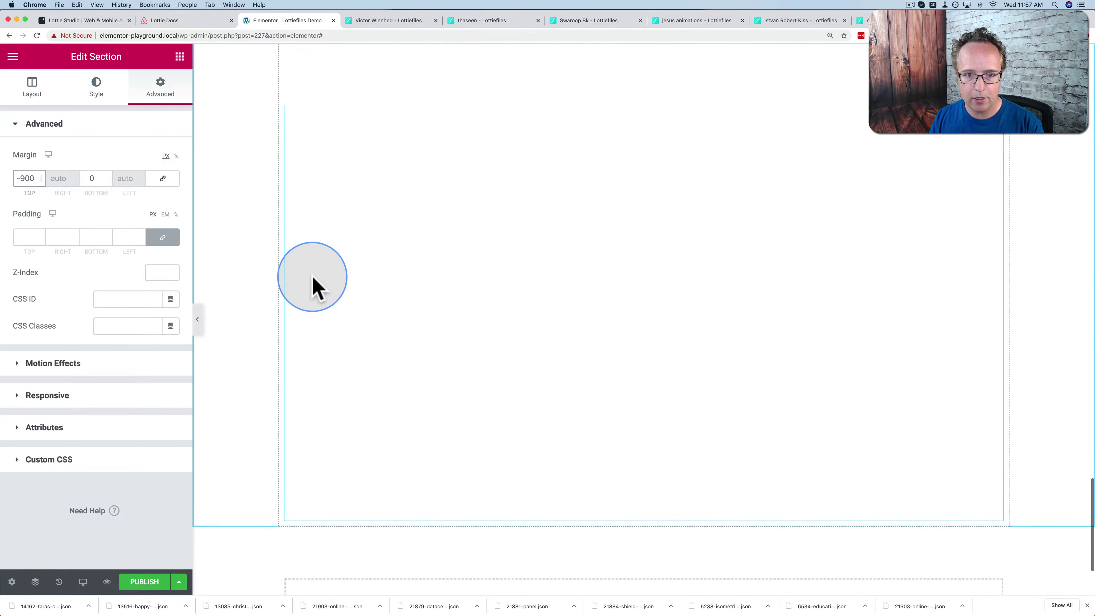
Select the lower section holding the Lottie animation to edit its spacing.
{"action": "left_click", "coordinate": [542, 206]}
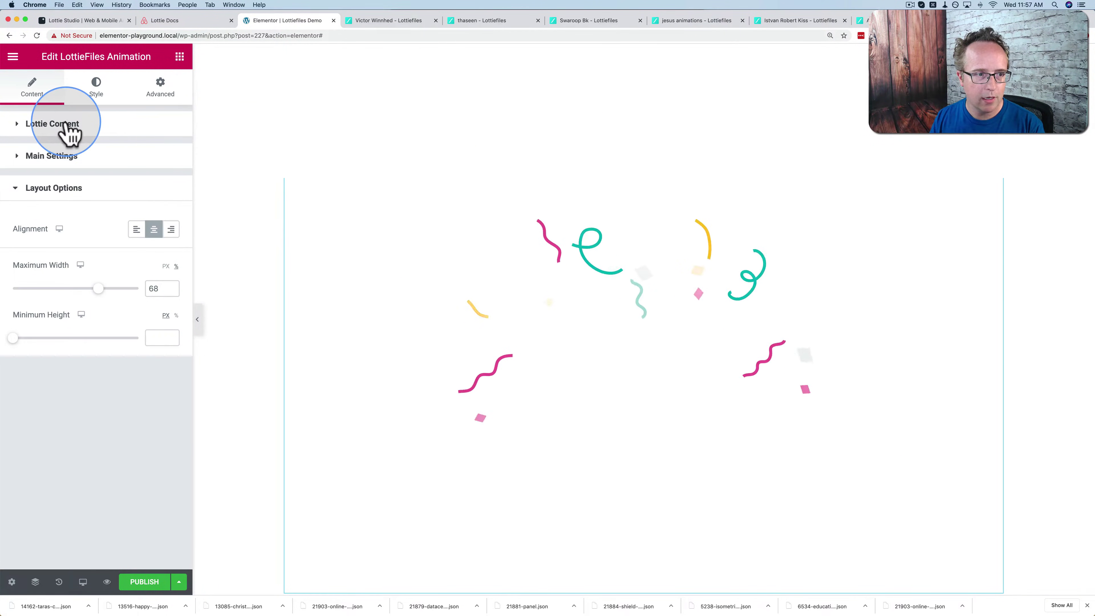
{"action": "left_click", "coordinate": [434, 262]}
{"action": "scroll", "coordinate": [435, 262], "scroll_direction": "down", "scroll_amount": 3}
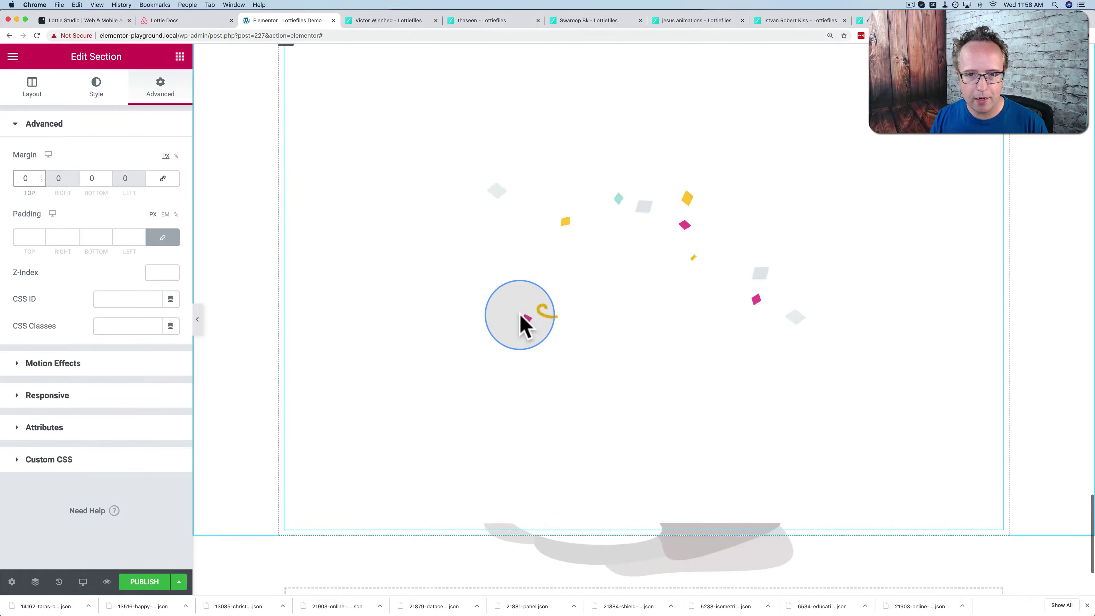
{"action": "scroll", "coordinate": [509, 276], "scroll_direction": "up", "scroll_amount": 2}
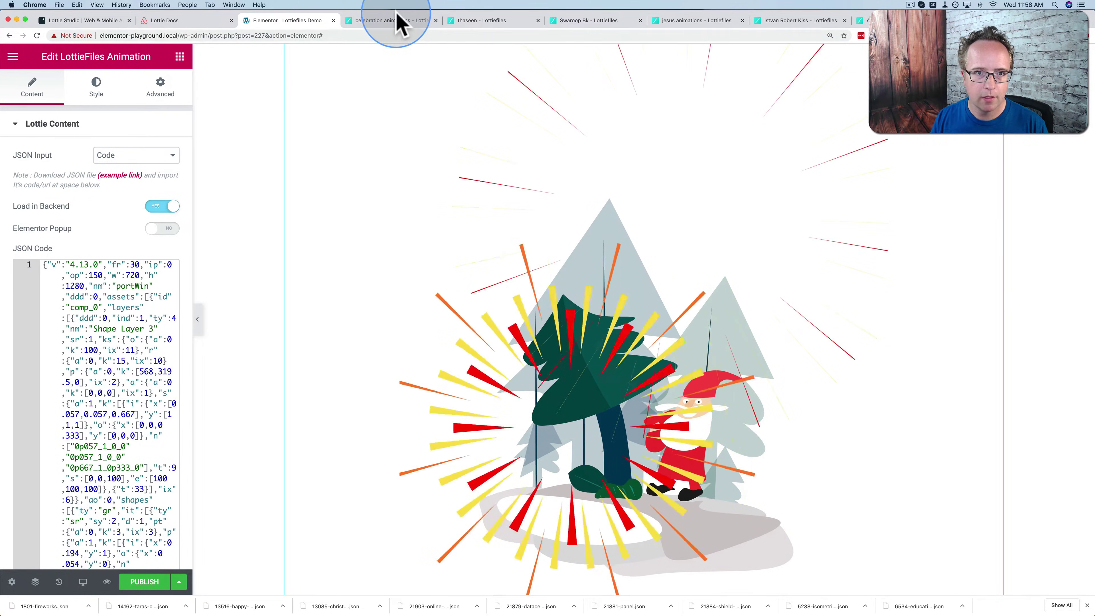
Set the fireworks section's top margin to -900 so it overlaps the 2020 animation.
{"action": "left_click", "coordinate": [396, 21]}
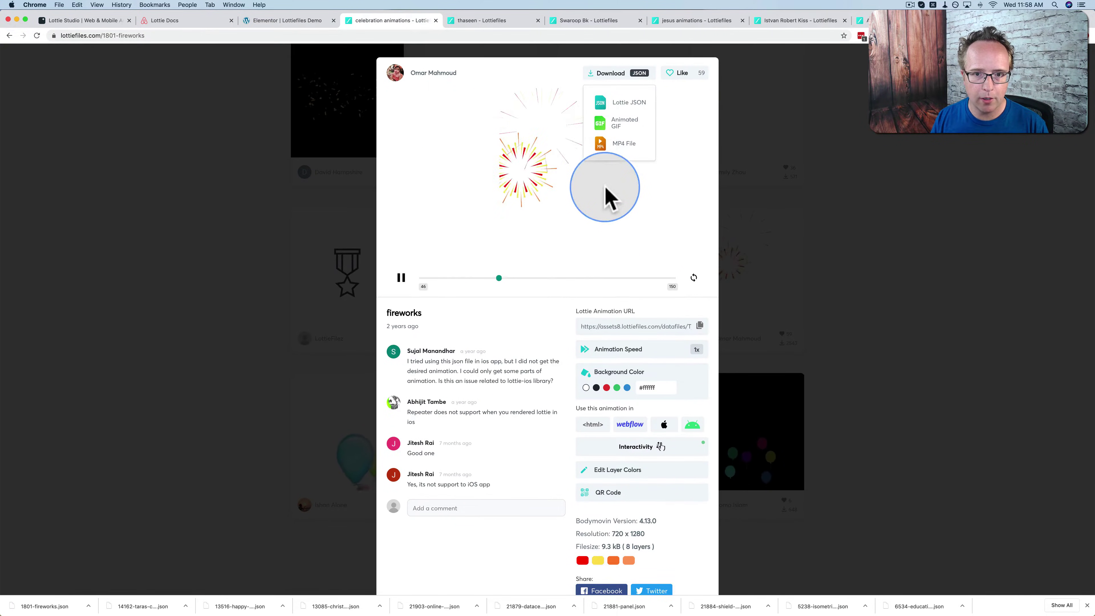
{"action": "left_click", "coordinate": [254, 23]}
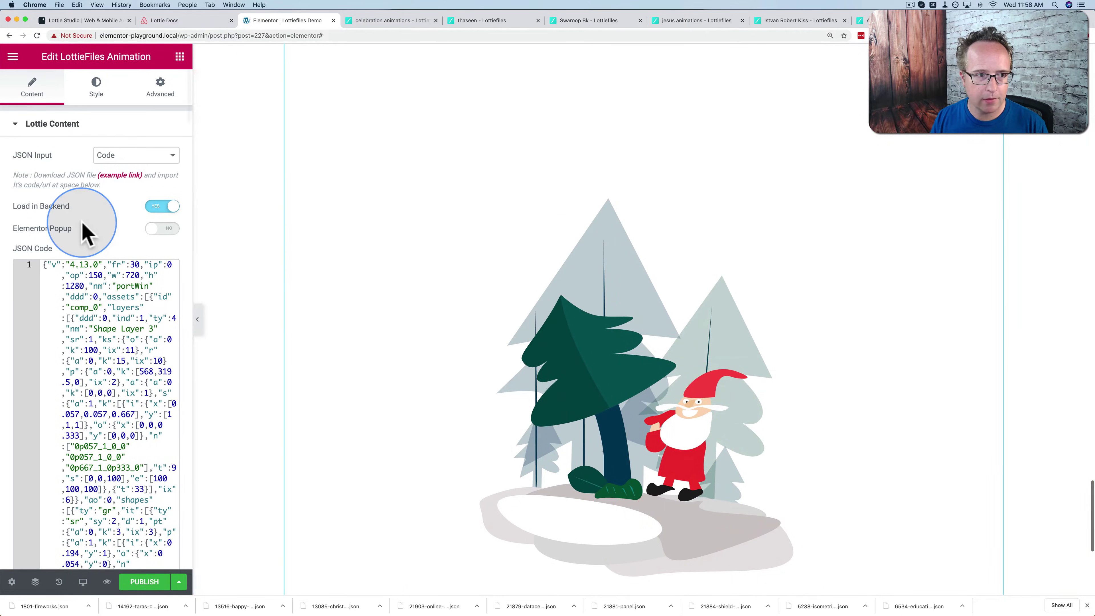
{"action": "left_click", "coordinate": [149, 92]}
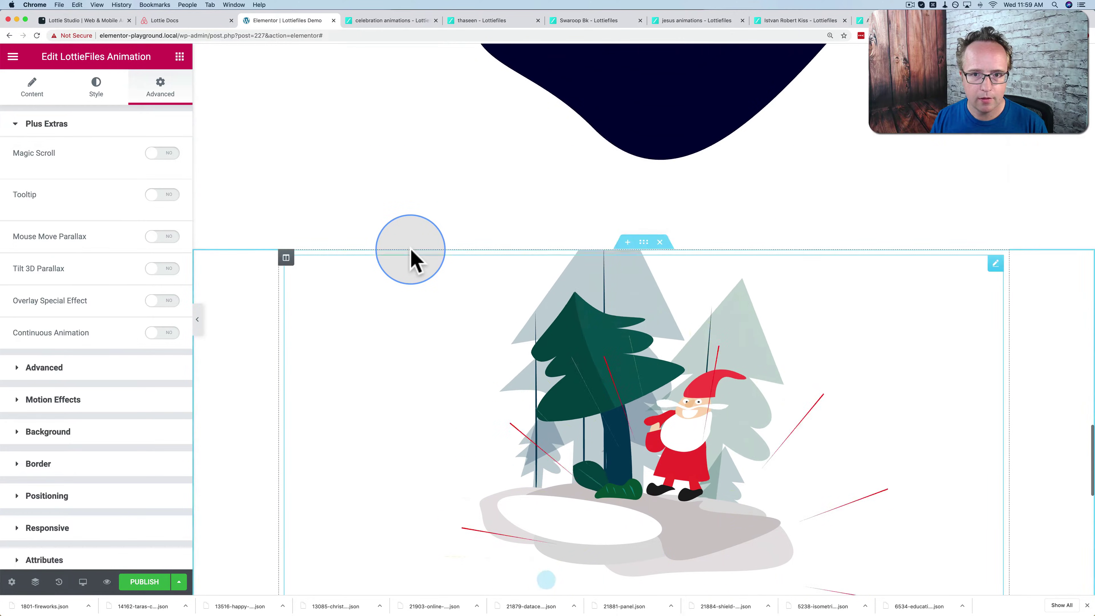
{"action": "left_click", "coordinate": [644, 256]}
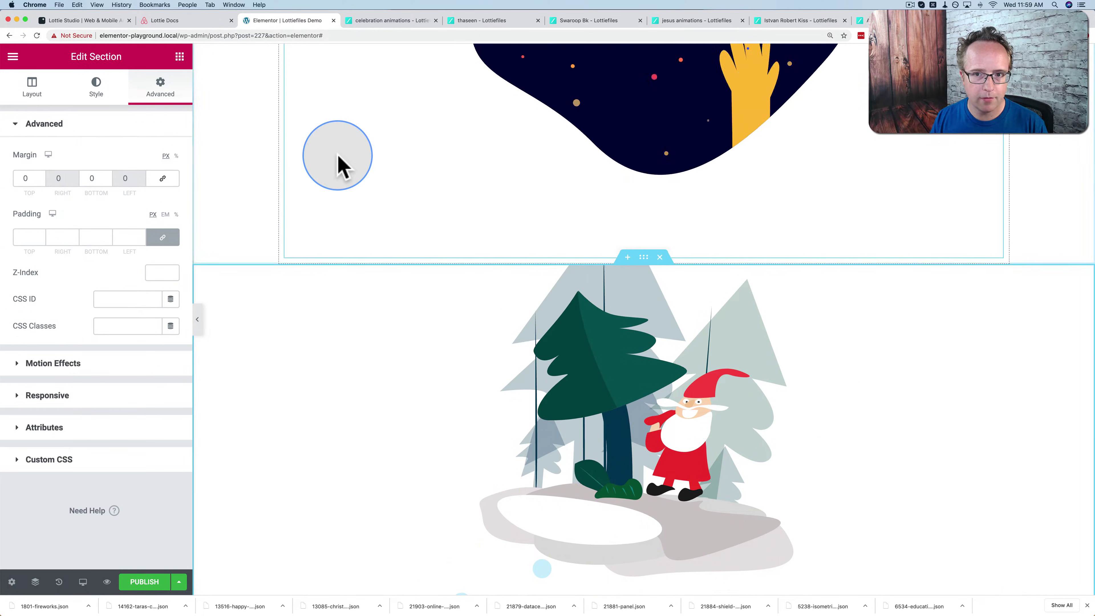
{"action": "scroll", "coordinate": [338, 164], "scroll_direction": "up", "scroll_amount": 6}
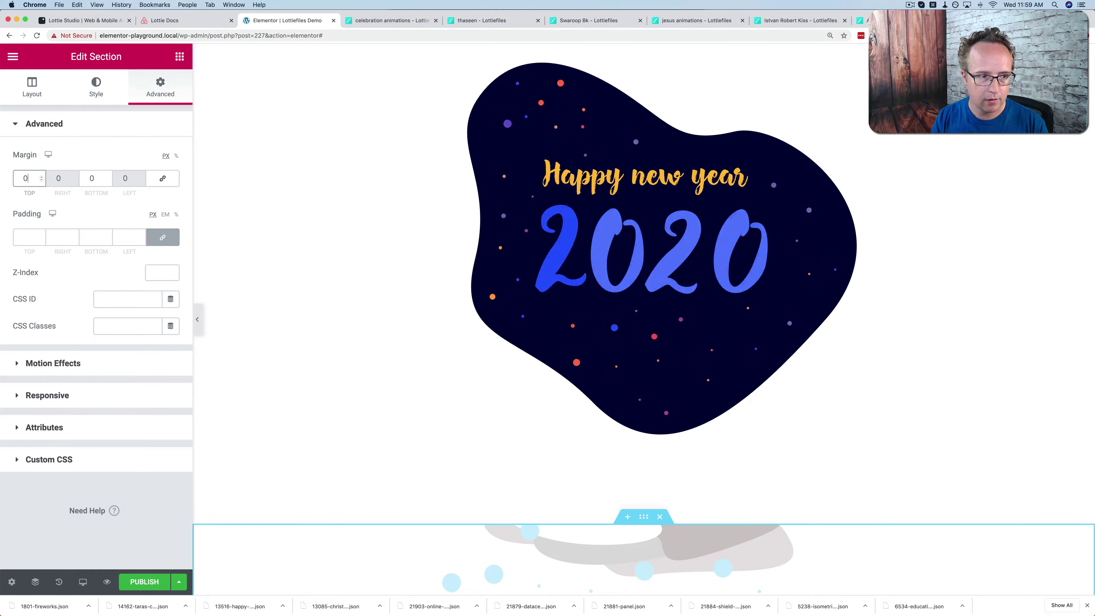
{"action": "key", "text": "BackSpace"}
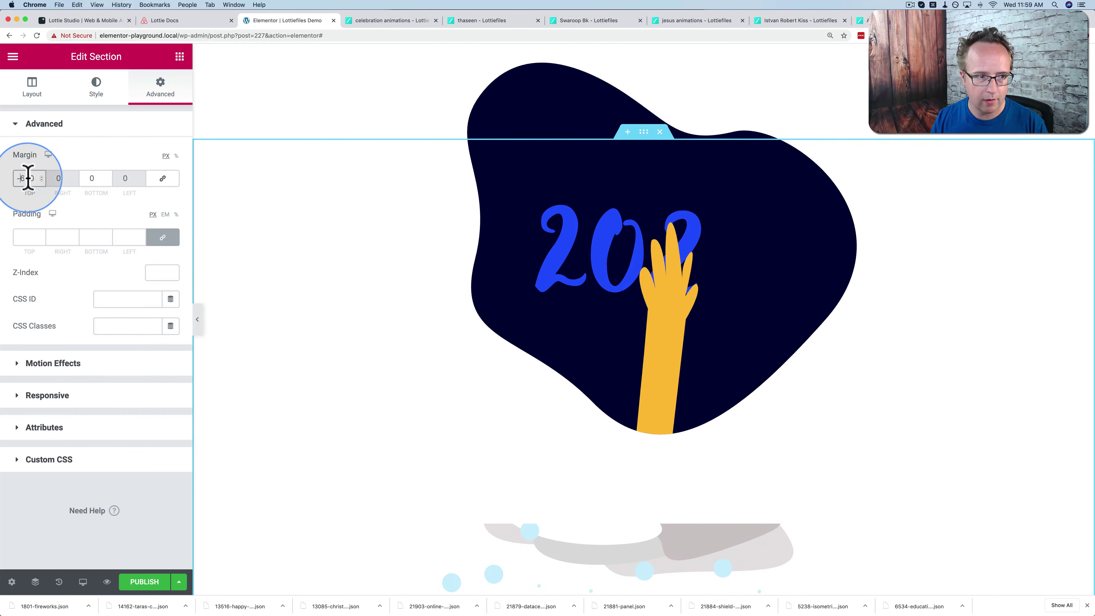
{"action": "key", "text": "BackSpace"}
{"action": "type", "text": "9"}
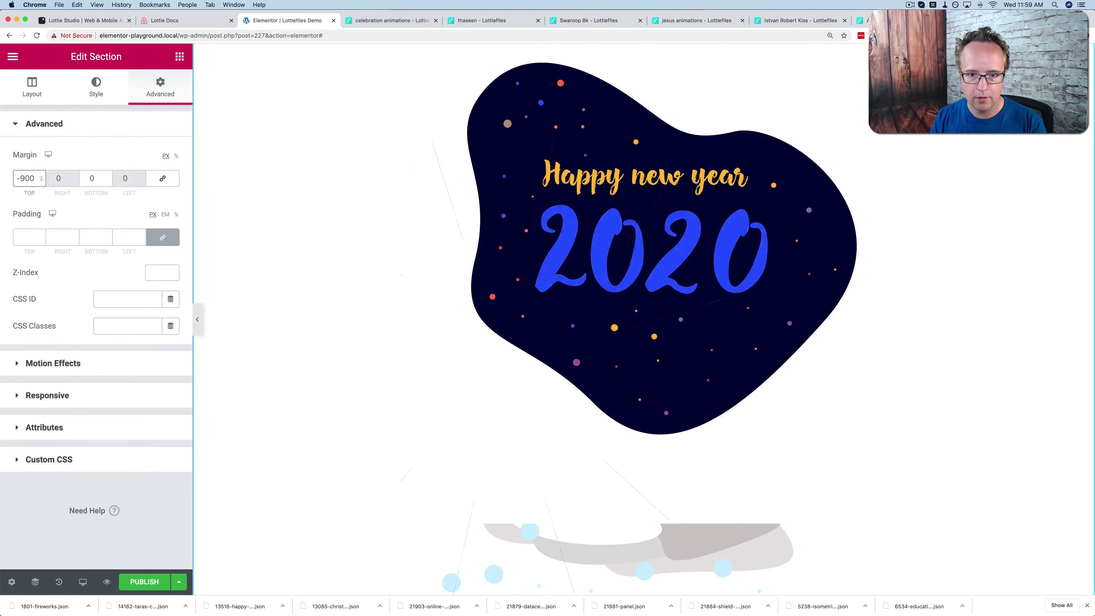
{"action": "scroll", "coordinate": [577, 306], "scroll_direction": "down", "scroll_amount": 3}
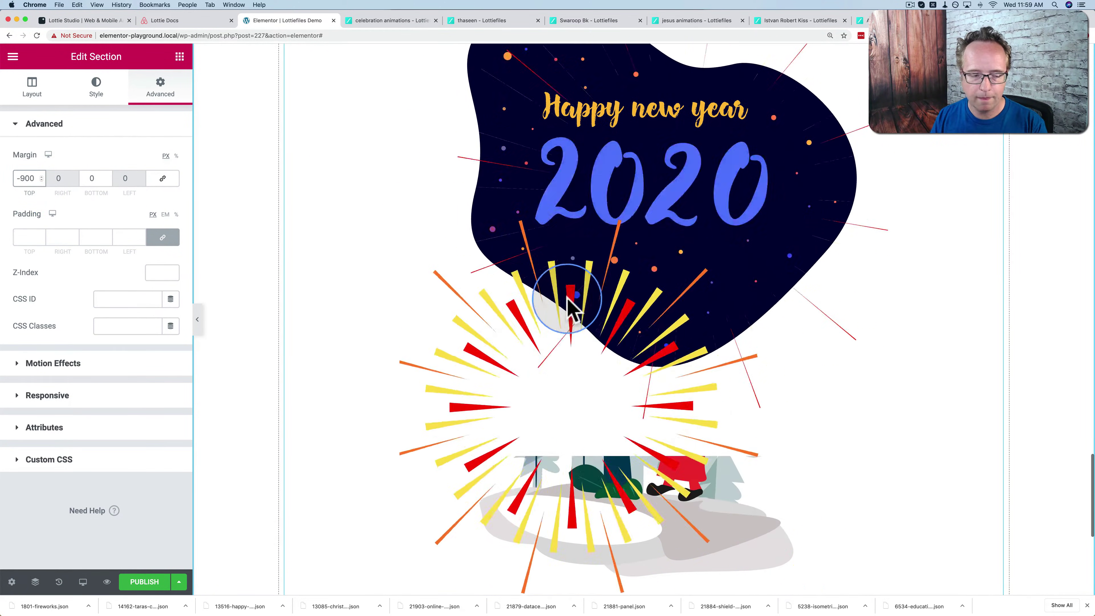
Set the fireworks Lottie widget's Maximum Width to 38 and review the stacked animations.
{"action": "left_click", "coordinate": [43, 98]}
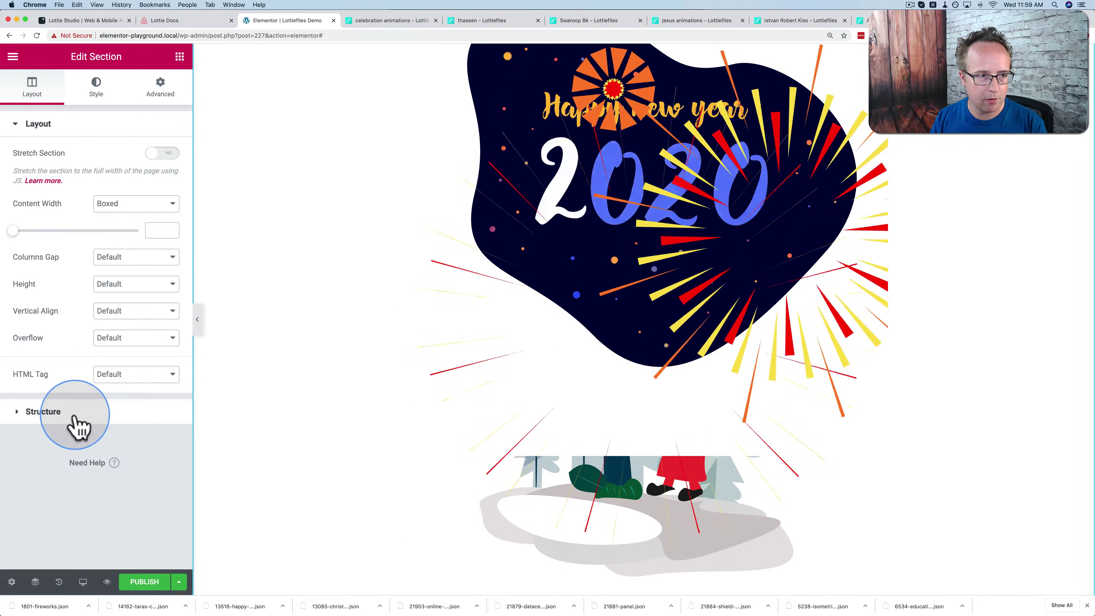
{"action": "left_click", "coordinate": [476, 191]}
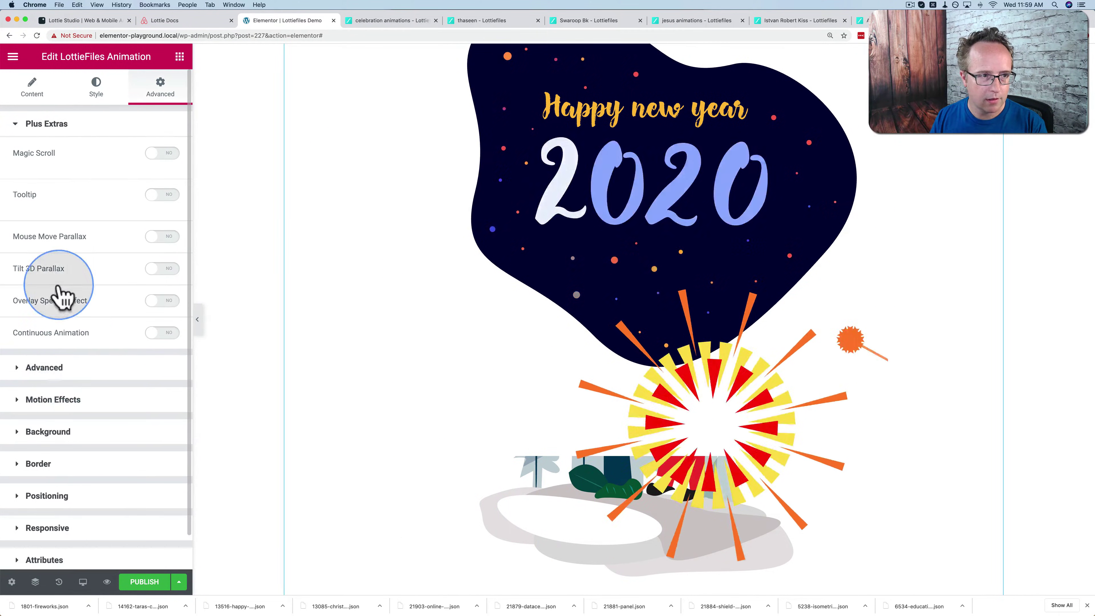
{"action": "left_click", "coordinate": [38, 92]}
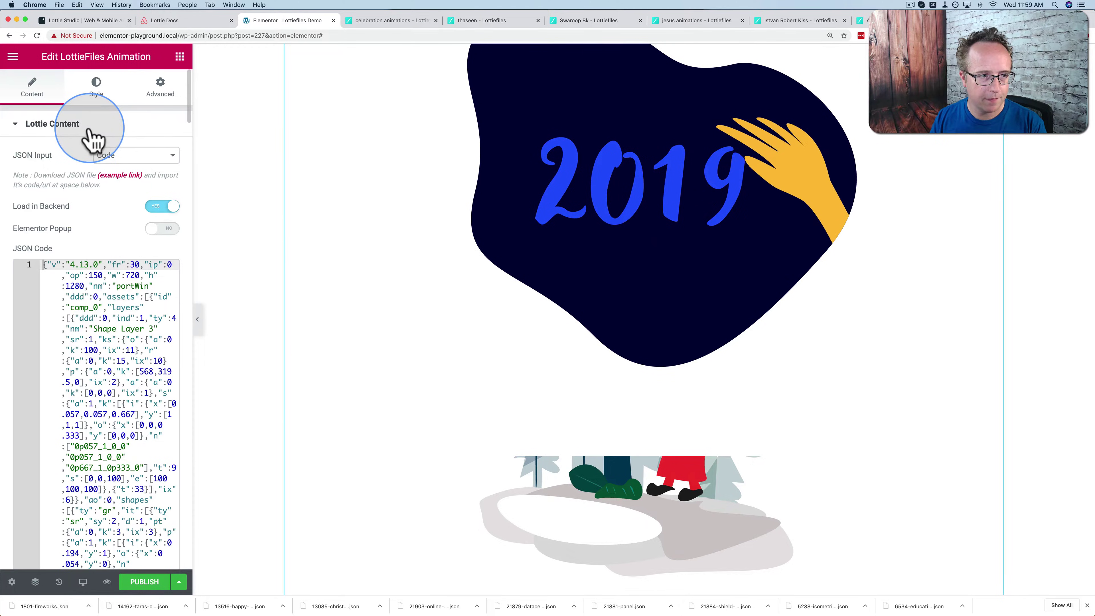
{"action": "left_click", "coordinate": [93, 138]}
{"action": "left_click", "coordinate": [86, 188]}
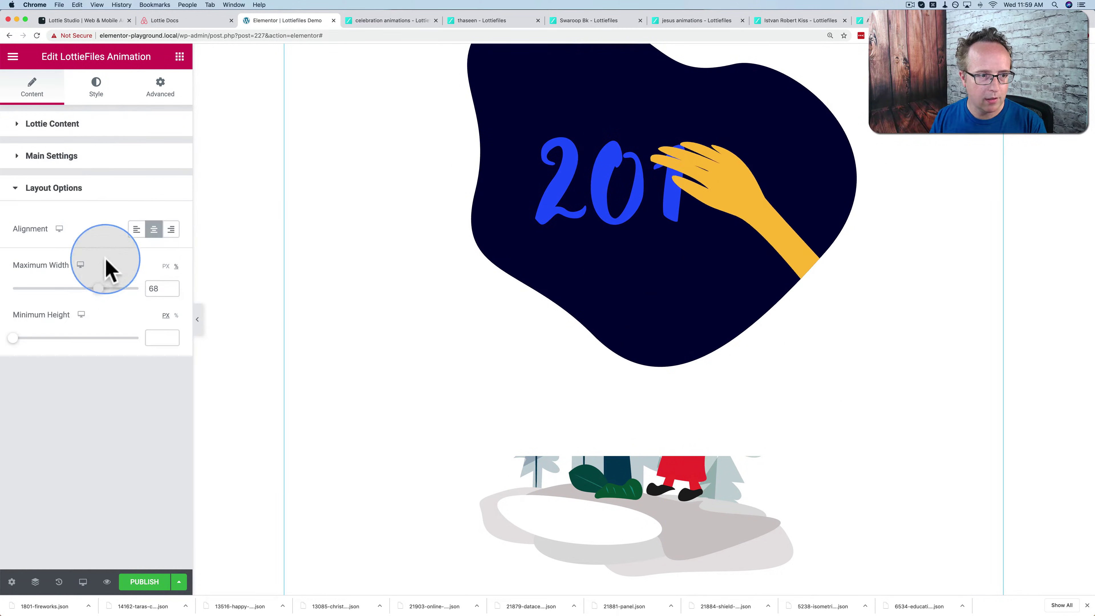
{"action": "left_click_drag", "start_coordinate": [99, 288], "coordinate": [60, 287]}
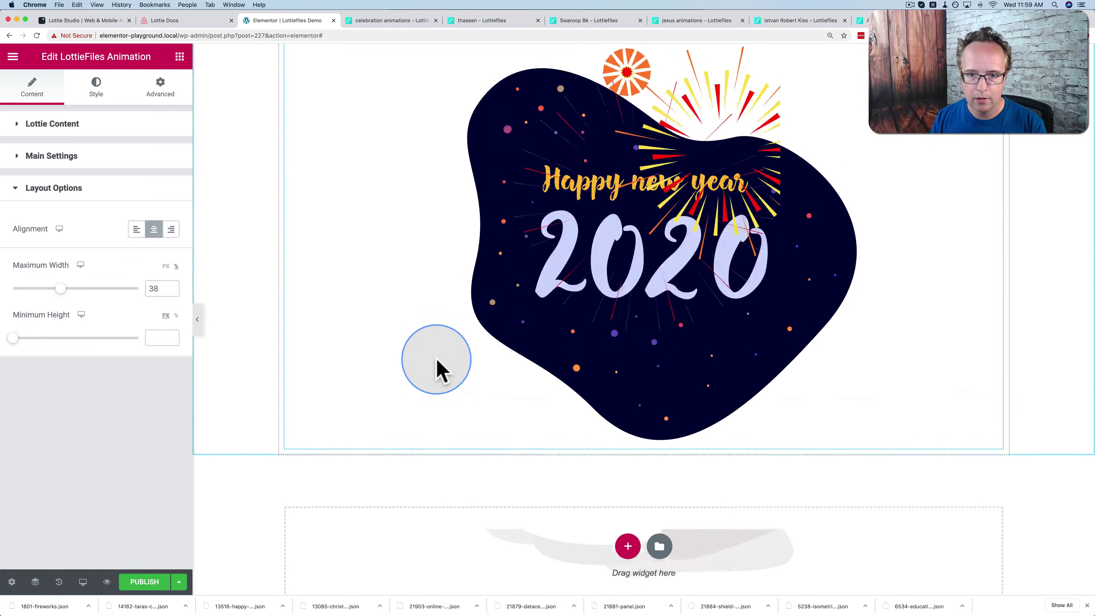
{"action": "scroll", "coordinate": [436, 371], "scroll_direction": "down", "scroll_amount": 2}
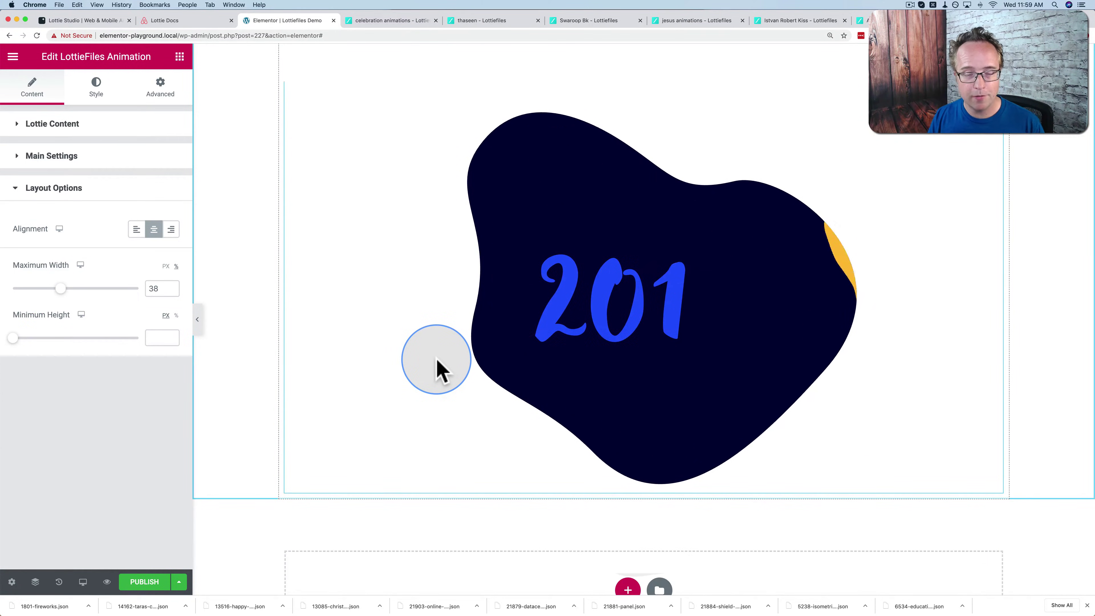
{"action": "scroll", "coordinate": [618, 403], "scroll_direction": "down", "scroll_amount": 1}
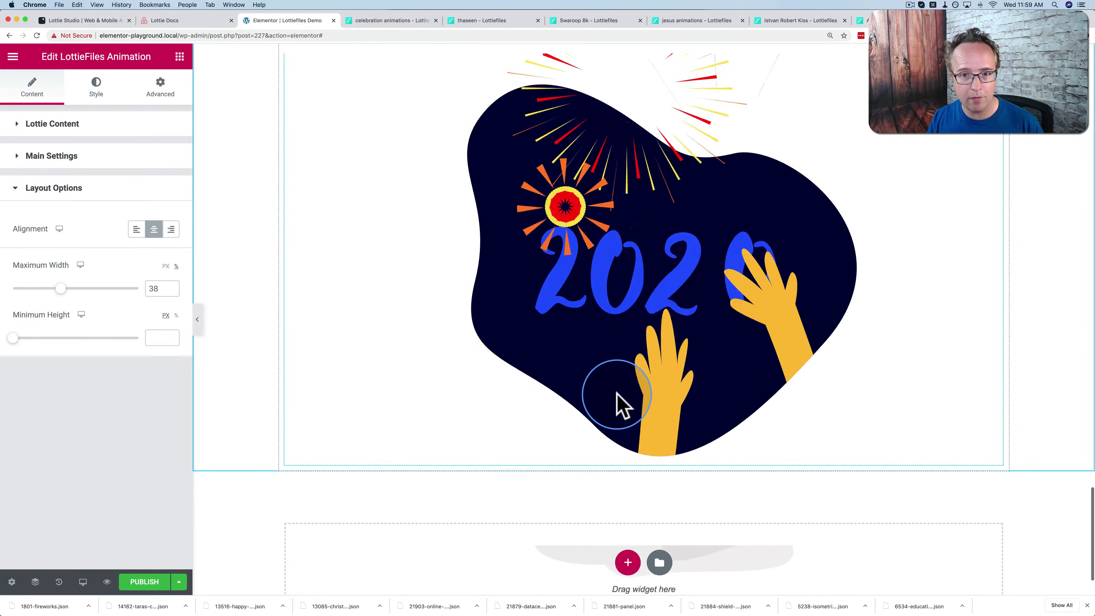
{"action": "scroll", "coordinate": [617, 405], "scroll_direction": "up", "scroll_amount": 3}
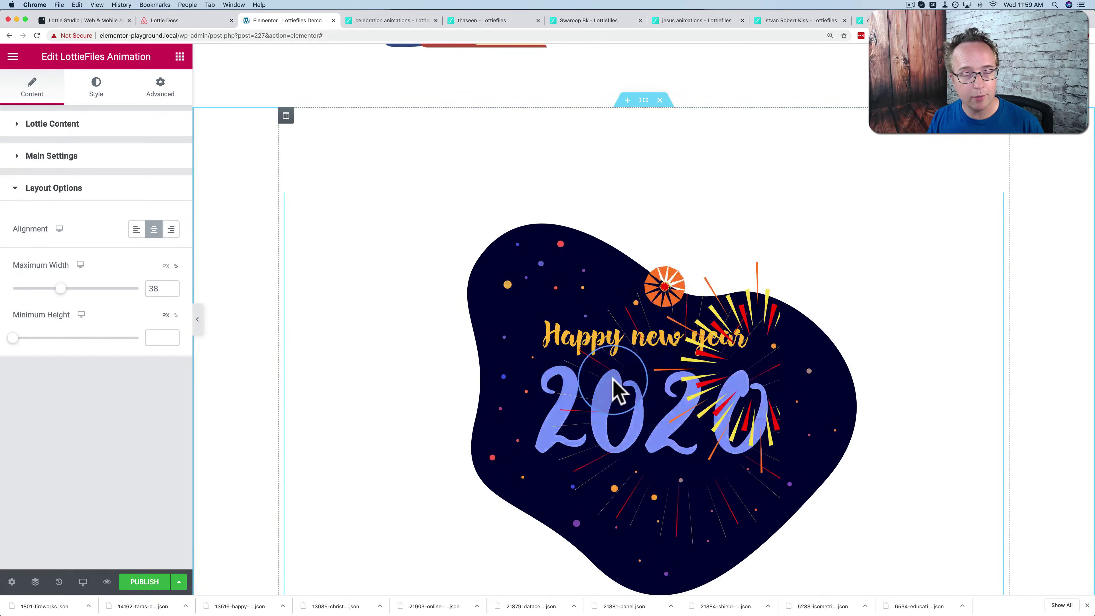
{"action": "scroll", "coordinate": [694, 319], "scroll_direction": "down", "scroll_amount": 3}
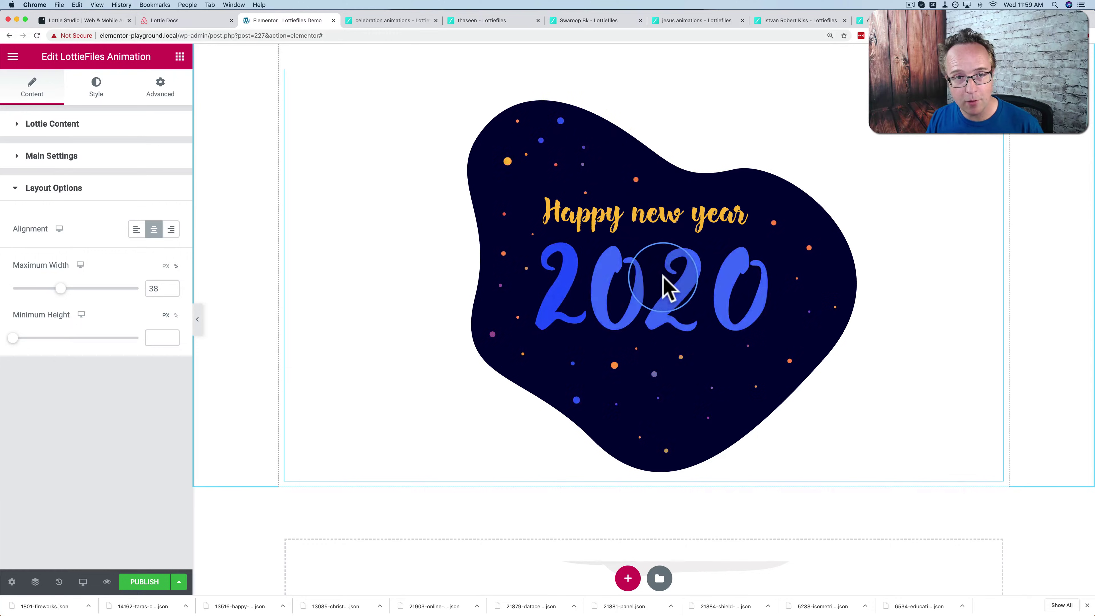
{"action": "scroll", "coordinate": [517, 280], "scroll_direction": "up", "scroll_amount": 2}
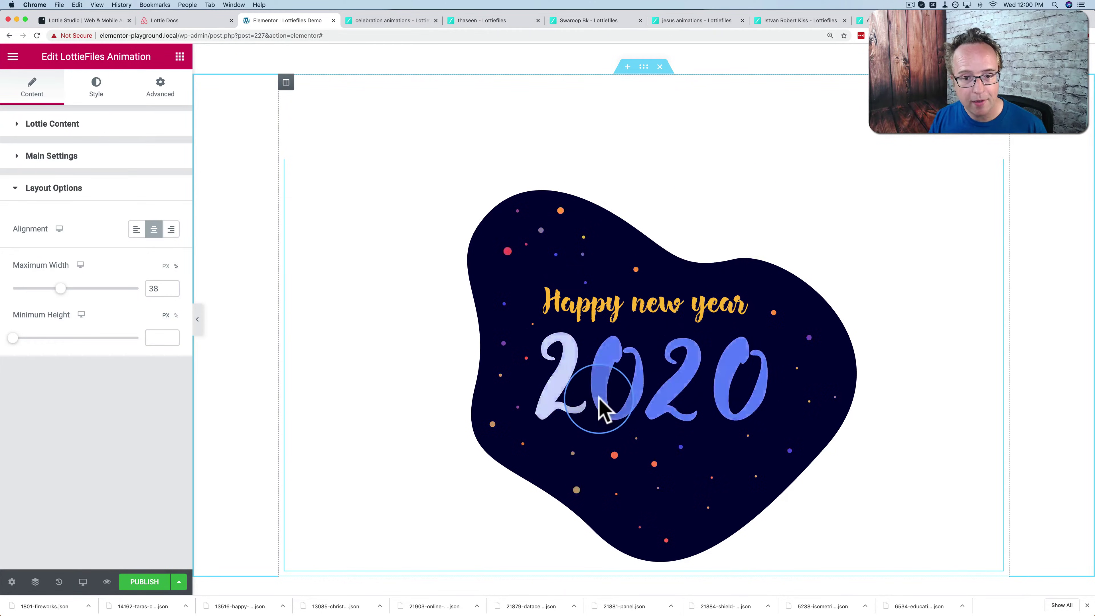
{"action": "scroll", "coordinate": [601, 410], "scroll_direction": "down", "scroll_amount": 2}
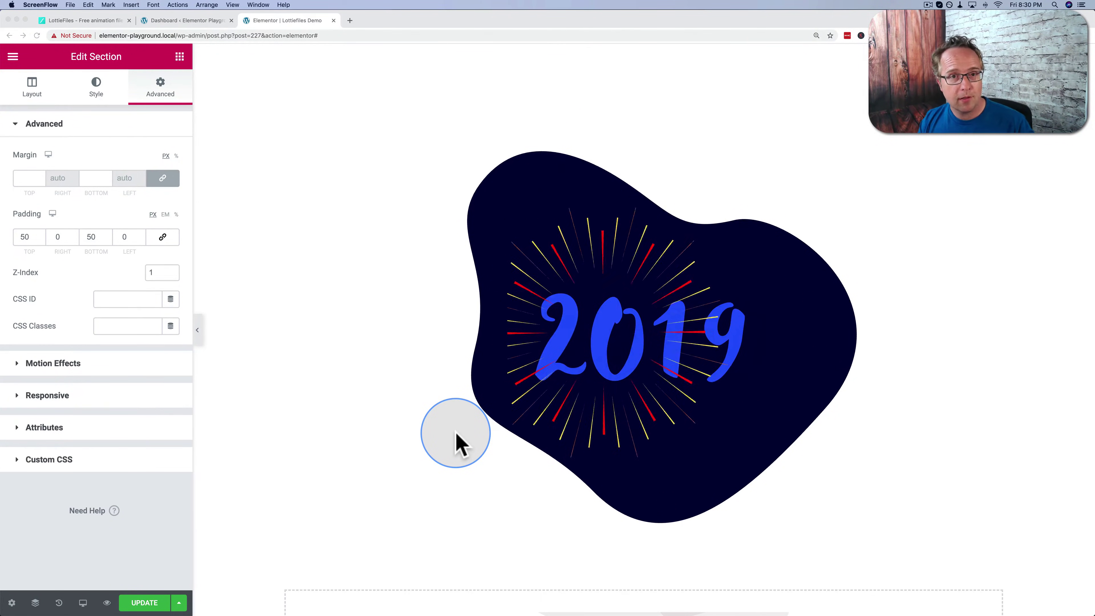
Preview the Hamburger menu animation on LottieFiles.
{"action": "left_click", "coordinate": [91, 21]}
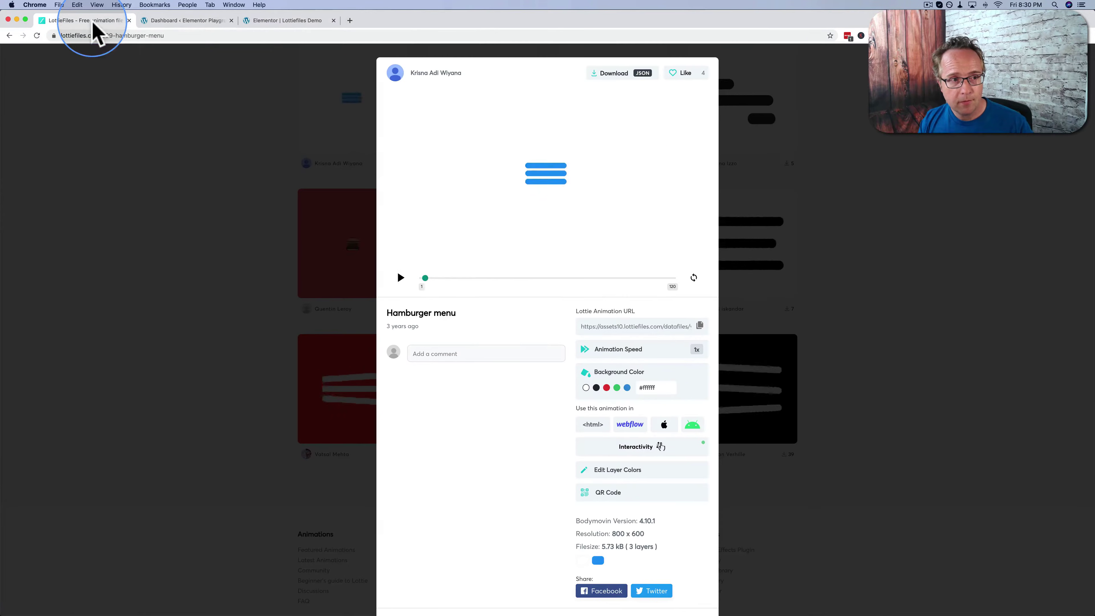
{"action": "left_click", "coordinate": [517, 187]}
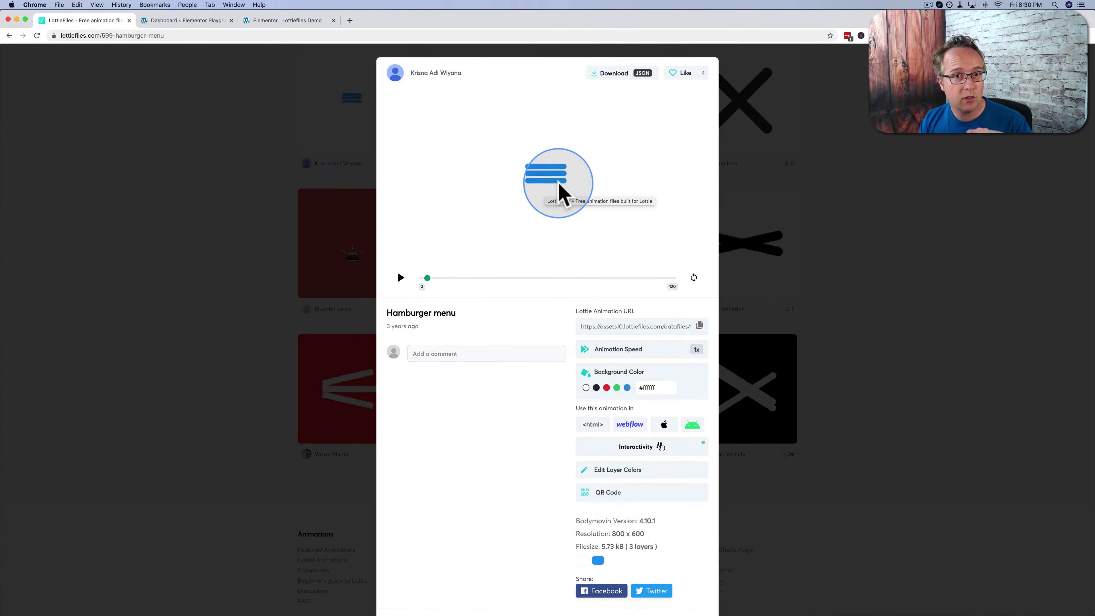
{"action": "left_click", "coordinate": [290, 21]}
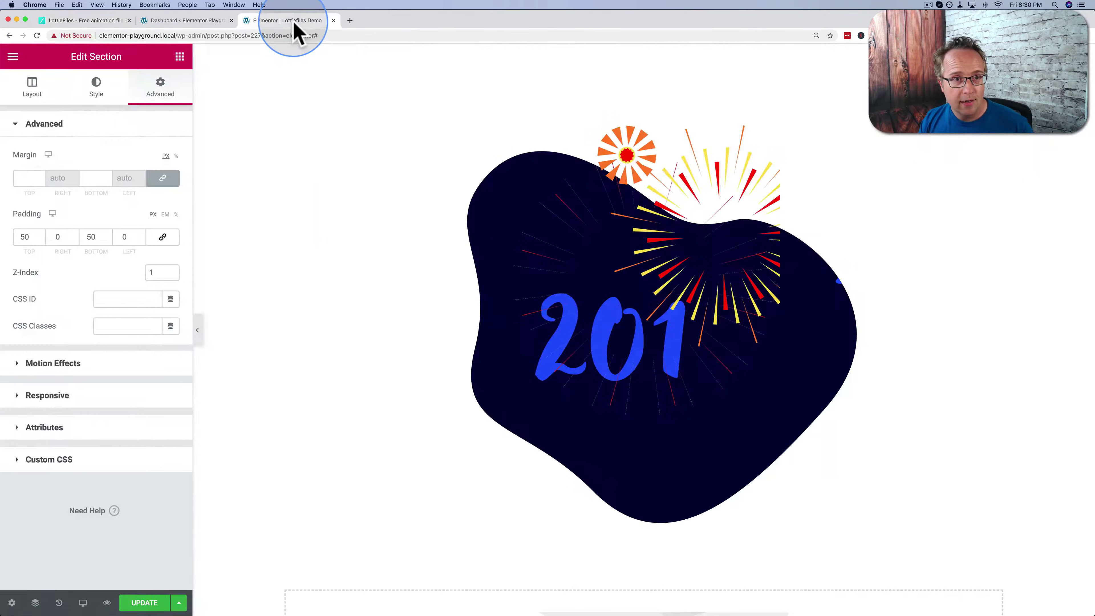
Insert an empty single-column section above the 'We Transform Your Vision' hero.
{"action": "scroll", "coordinate": [570, 416], "scroll_direction": "down", "scroll_amount": 3}
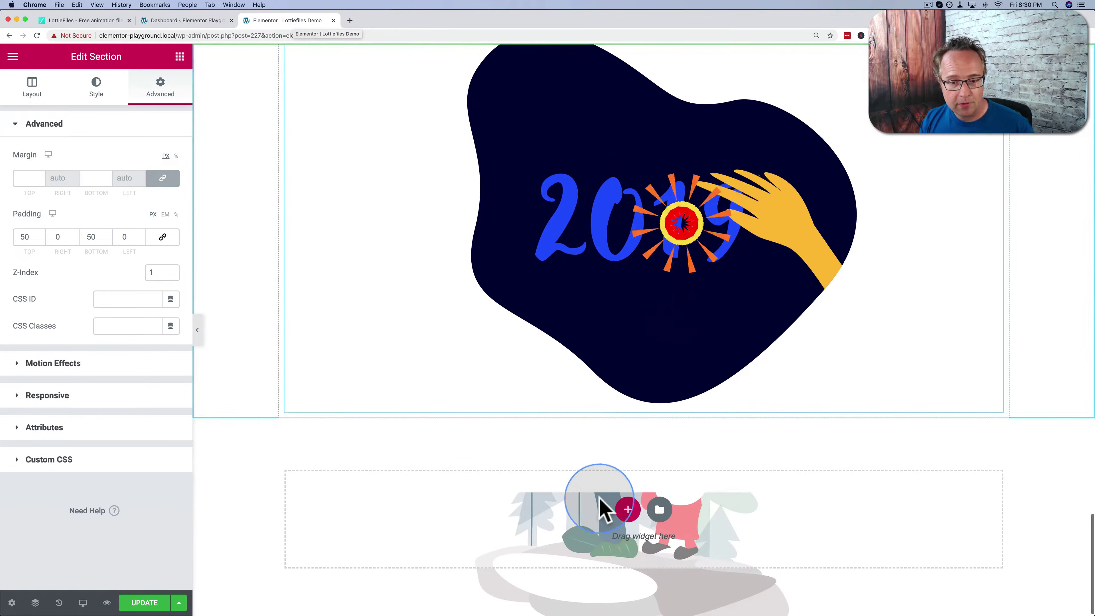
{"action": "left_click", "coordinate": [628, 511]}
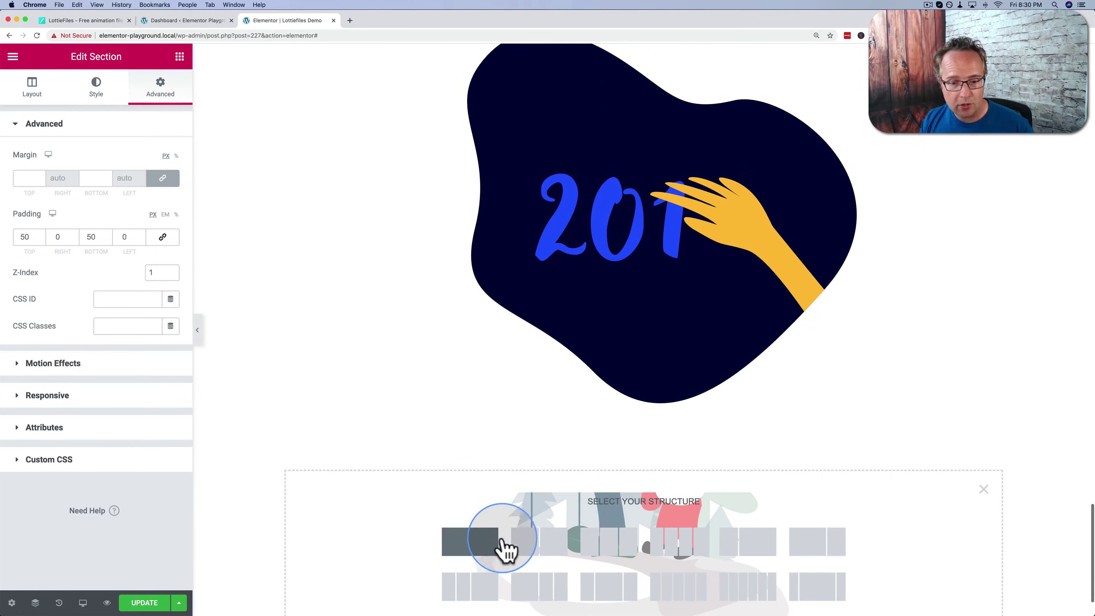
{"action": "left_click", "coordinate": [614, 513]}
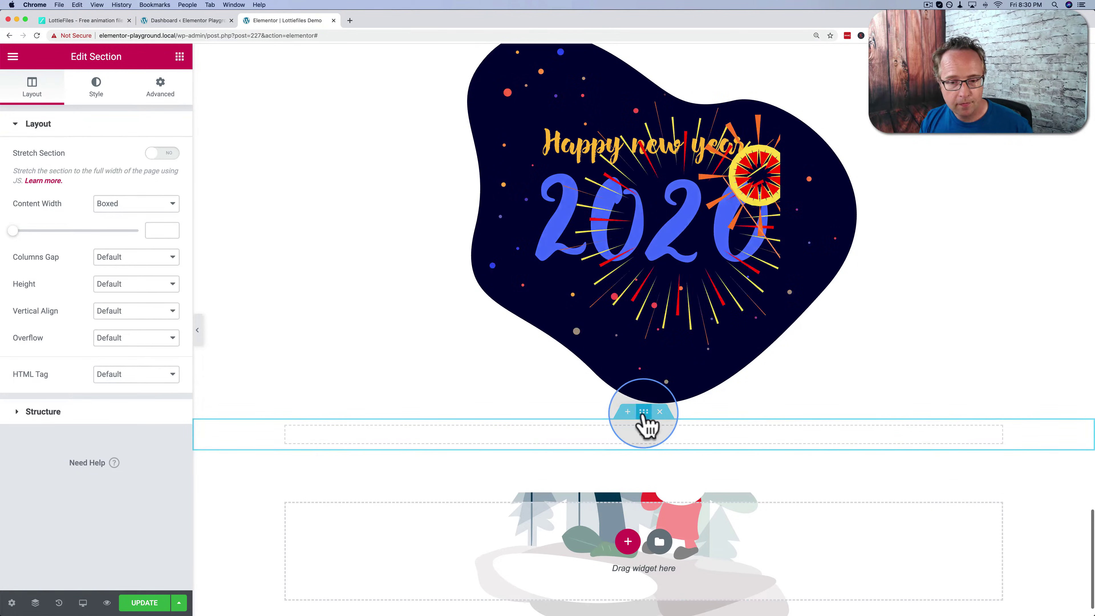
{"action": "left_click_drag", "start_coordinate": [621, 371], "coordinate": [631, 68]}
{"action": "scroll", "coordinate": [652, 281], "scroll_direction": "up", "scroll_amount": 10}
{"action": "scroll", "coordinate": [652, 286], "scroll_direction": "up", "scroll_amount": 15}
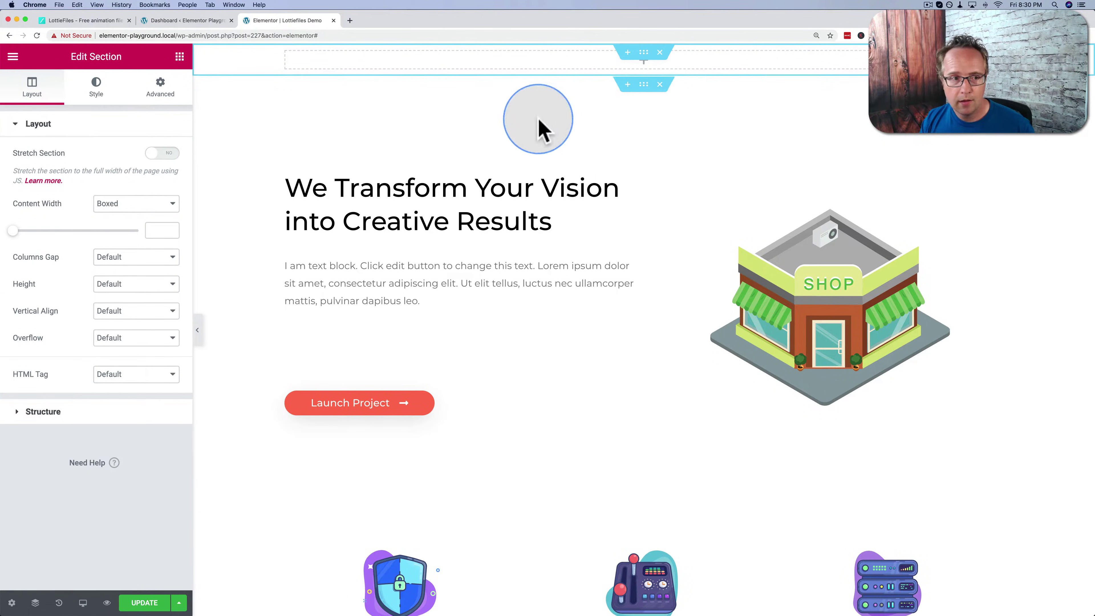
Drag a LottieFiles Animation widget, found by searching 'lot', into the new top section.
{"action": "left_click", "coordinate": [180, 57]}
{"action": "left_click", "coordinate": [124, 108]}
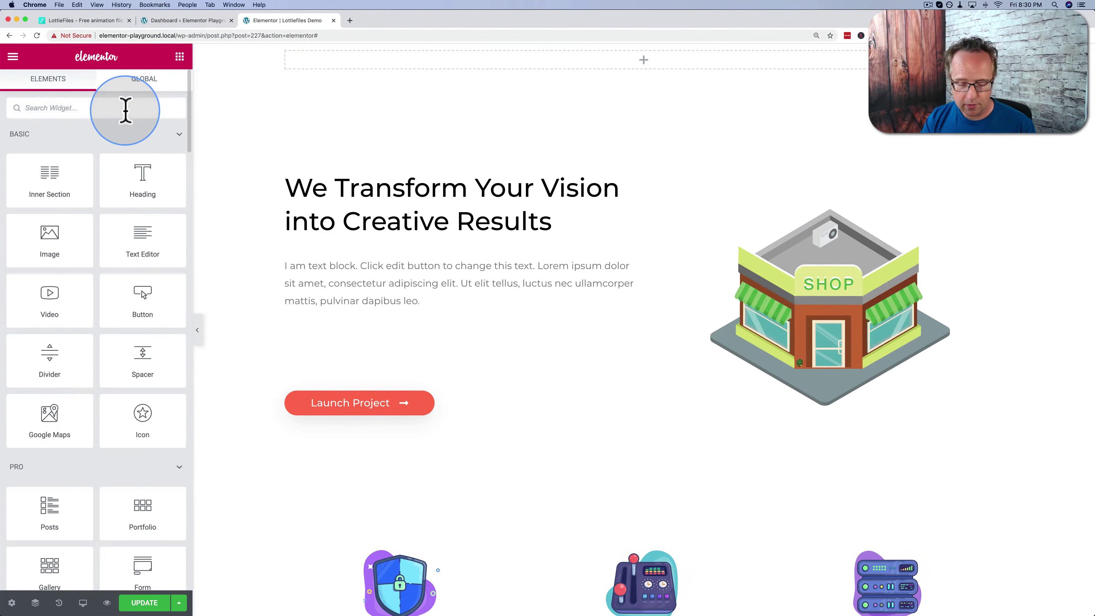
{"action": "type", "text": "lottie"}
{"action": "left_click_drag", "start_coordinate": [50, 145], "coordinate": [534, 60]}
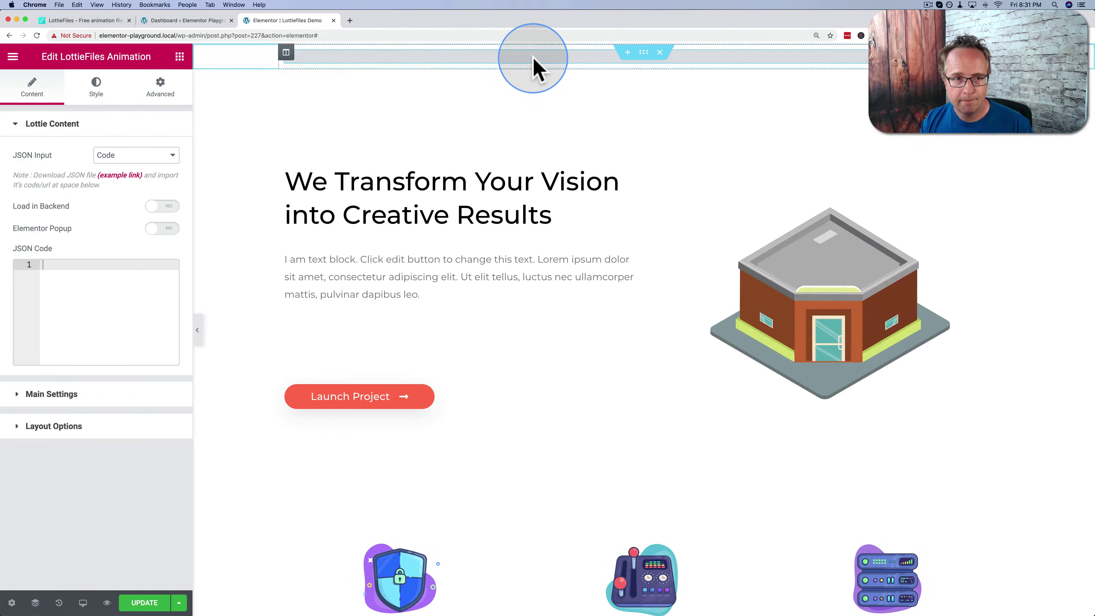
{"action": "left_click", "coordinate": [96, 22]}
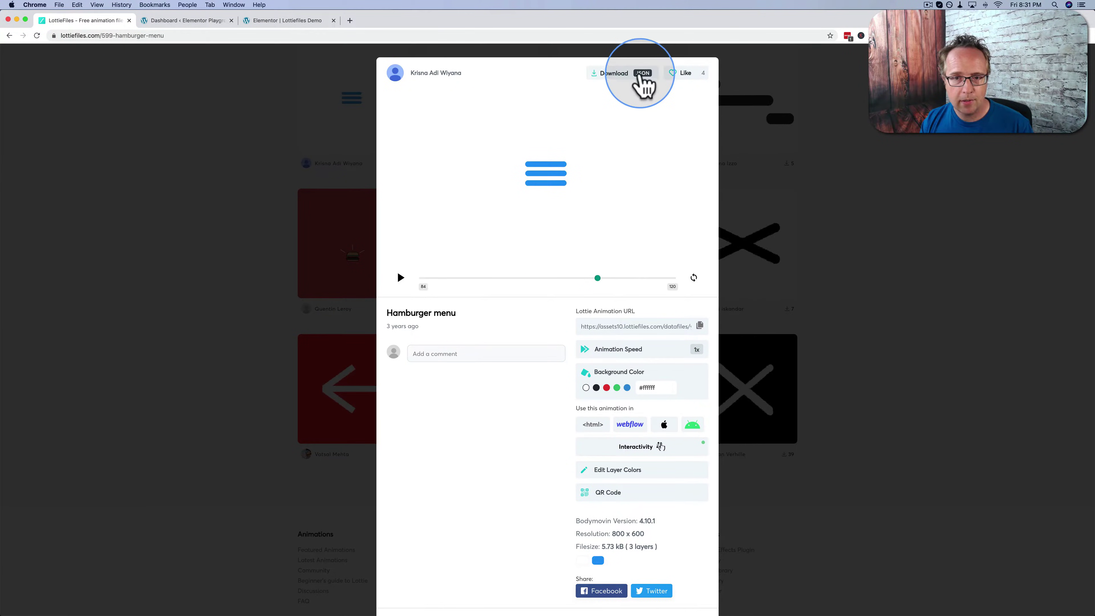
Download the Hamburger menu animation as Lottie JSON and copy its code from a text editor.
{"action": "left_click", "coordinate": [635, 77]}
{"action": "left_click", "coordinate": [623, 103]}
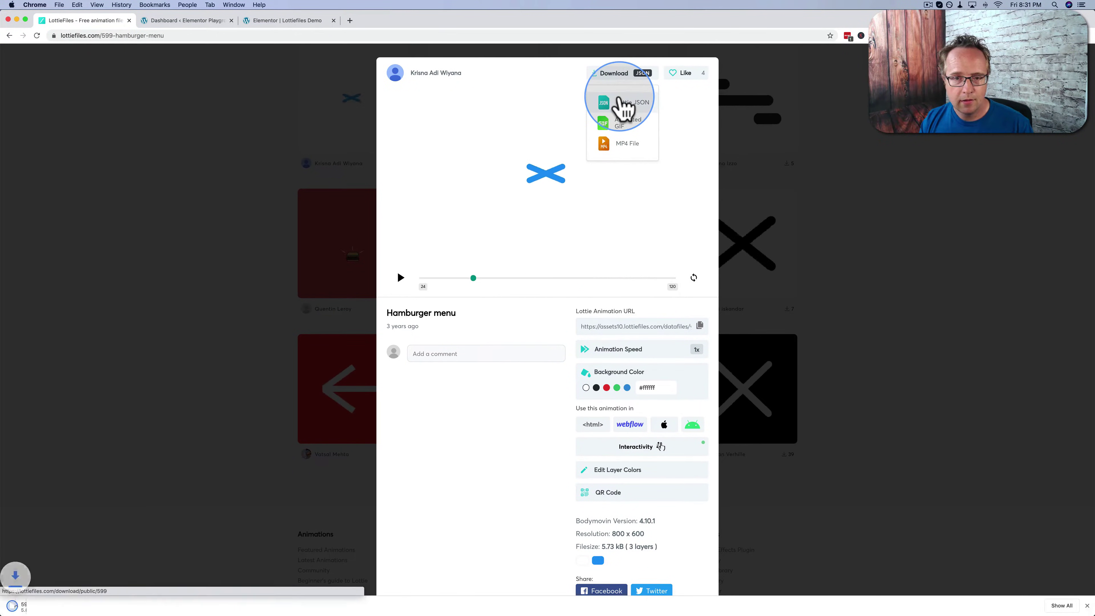
{"action": "left_click", "coordinate": [99, 604]}
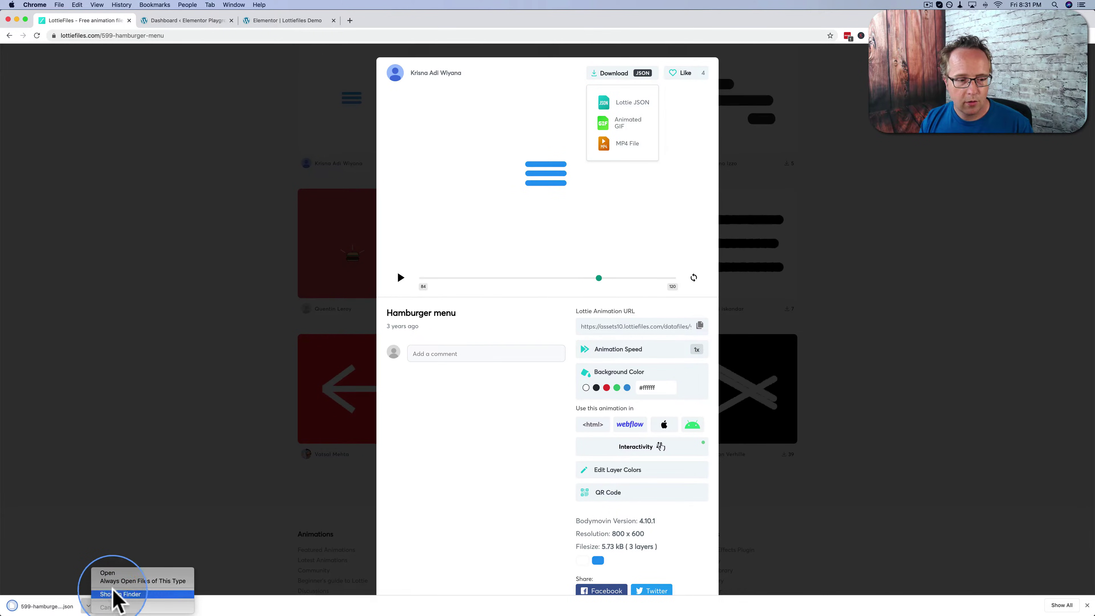
{"action": "left_click", "coordinate": [113, 580]}
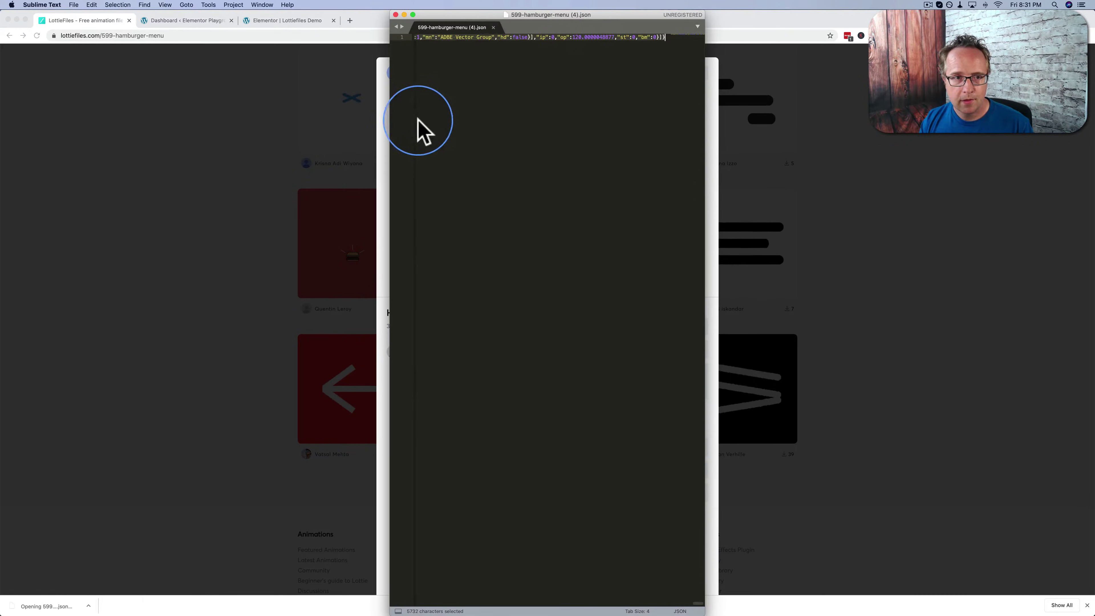
{"action": "left_click", "coordinate": [281, 22]}
{"action": "left_click", "coordinate": [132, 283]}
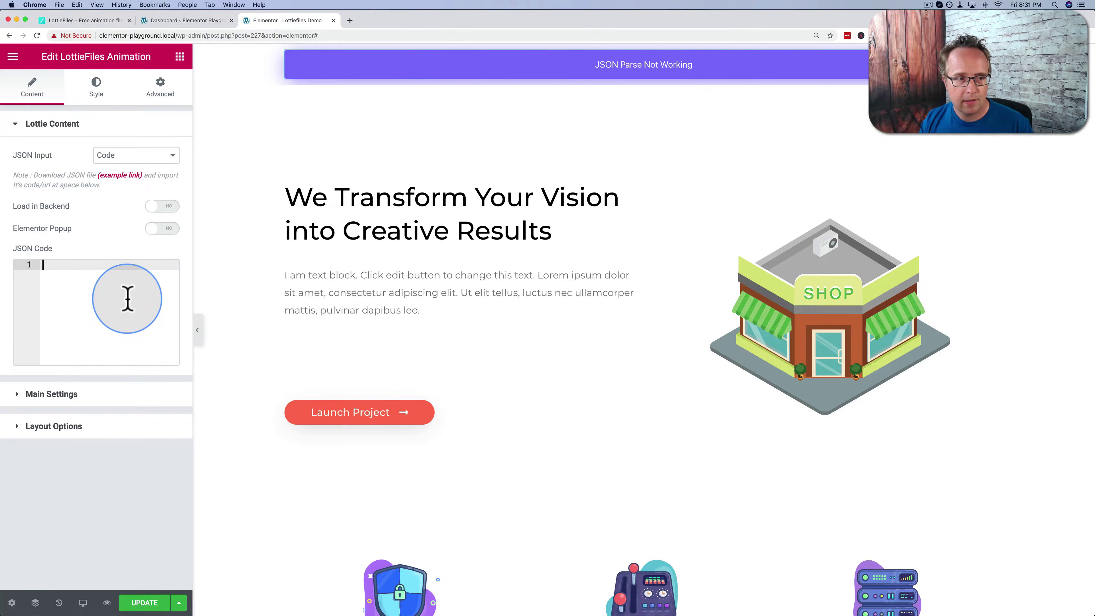
Paste the hamburger JSON code, enable Load in Backend, and play the preview.
{"action": "key", "text": "super+v"}
{"action": "left_click", "coordinate": [156, 207]}
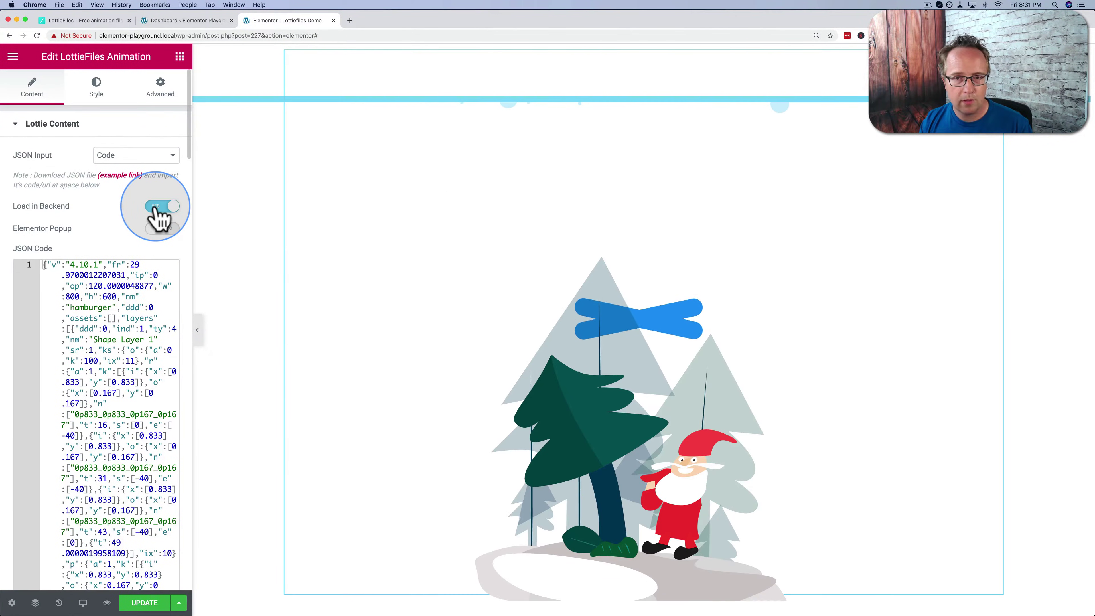
{"action": "left_click", "coordinate": [757, 131]}
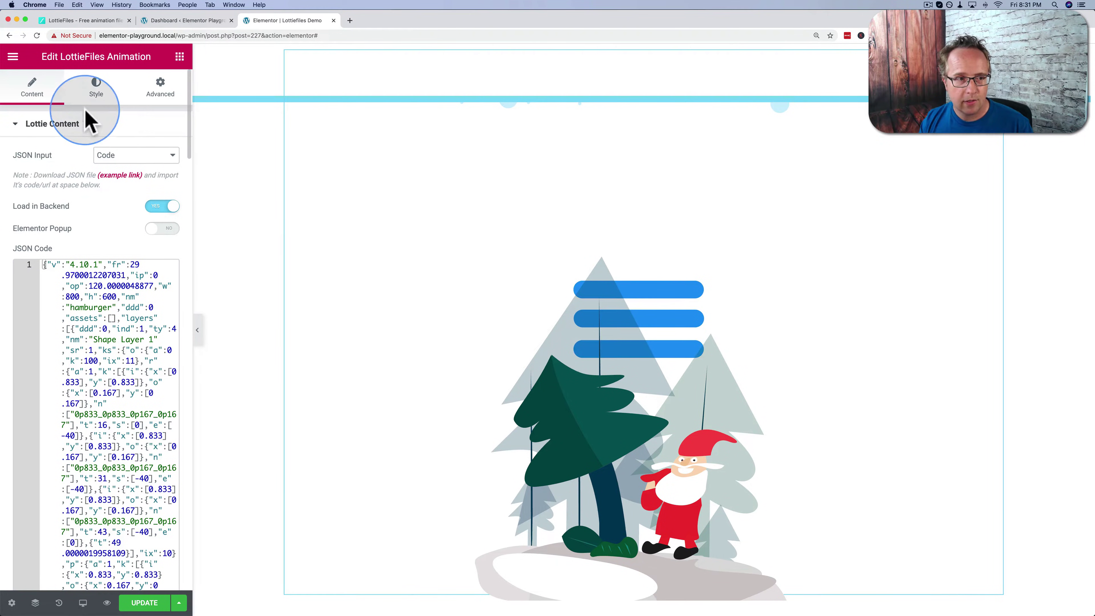
Shrink the hamburger animation's Maximum Width to 17 in Layout Options.
{"action": "left_click", "coordinate": [89, 126]}
{"action": "left_click", "coordinate": [96, 184]}
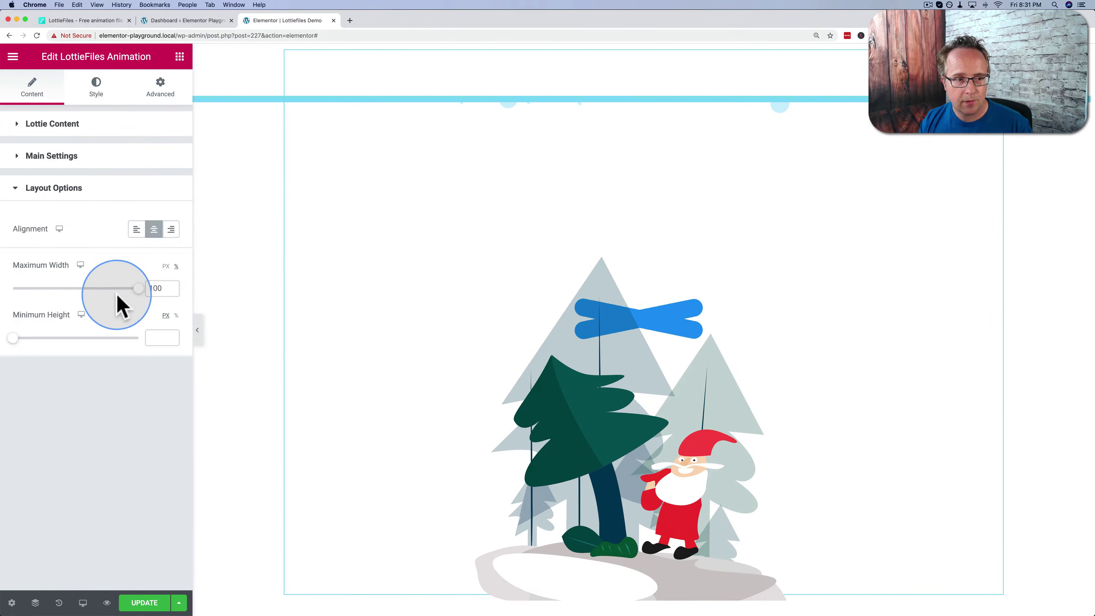
{"action": "left_click_drag", "start_coordinate": [138, 289], "coordinate": [36, 289]}
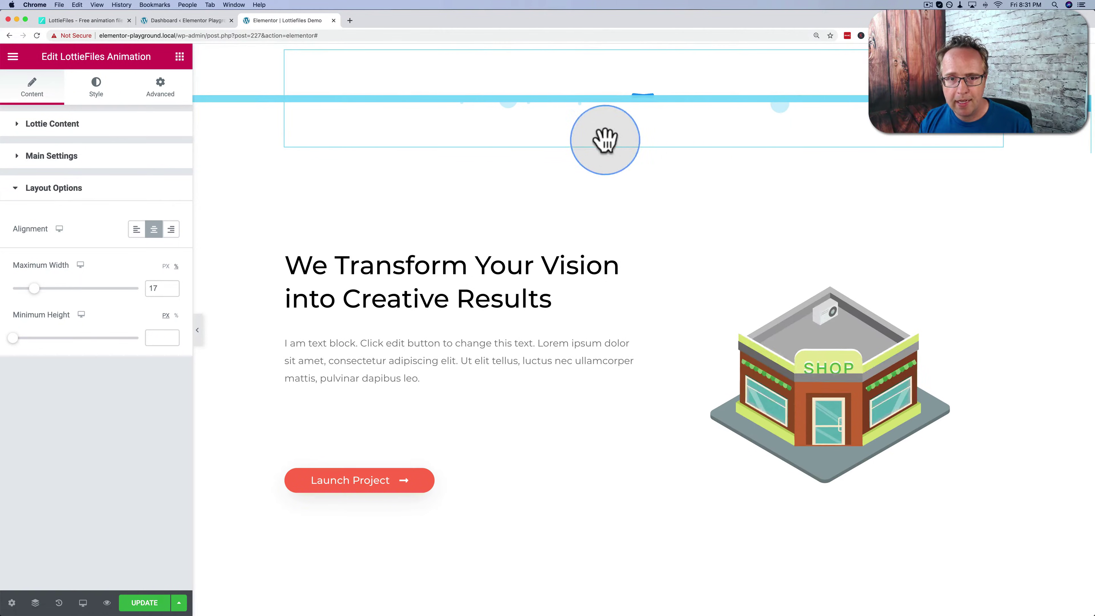
{"action": "scroll", "coordinate": [565, 293], "scroll_direction": "down", "scroll_amount": 20}
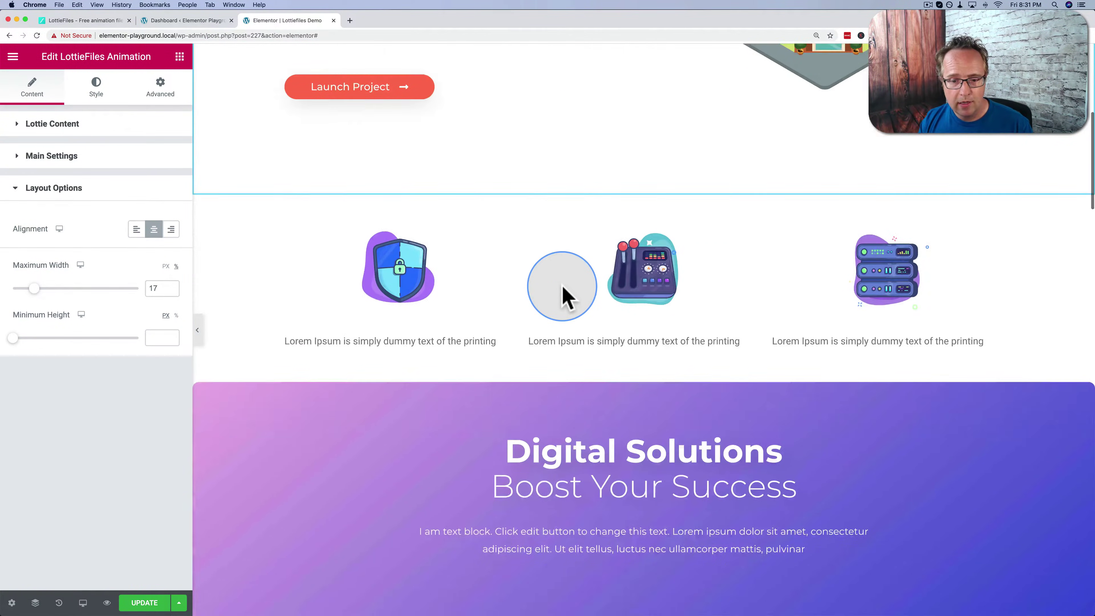
Give the top section a classic #FFFFFF background.
{"action": "scroll", "coordinate": [562, 286], "scroll_direction": "up", "scroll_amount": 15}
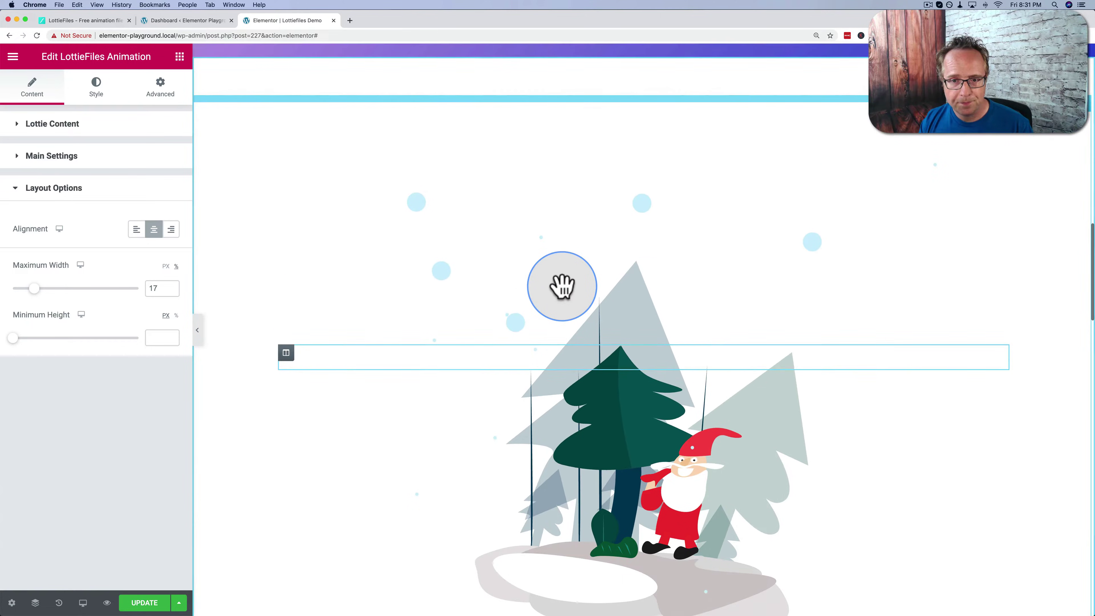
{"action": "scroll", "coordinate": [563, 286], "scroll_direction": "up", "scroll_amount": 5}
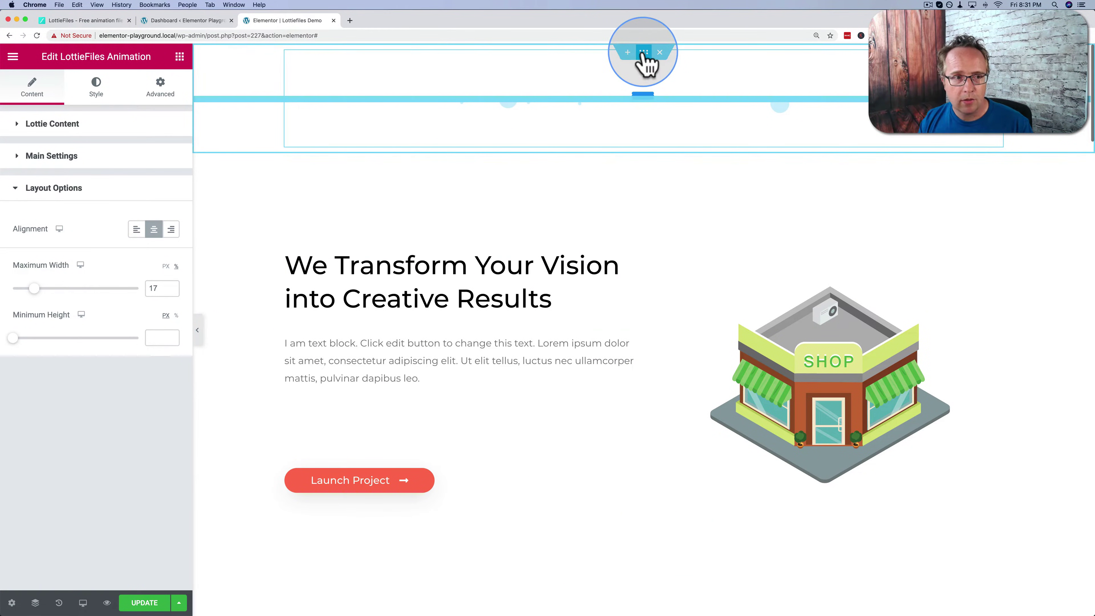
{"action": "left_click", "coordinate": [160, 99]}
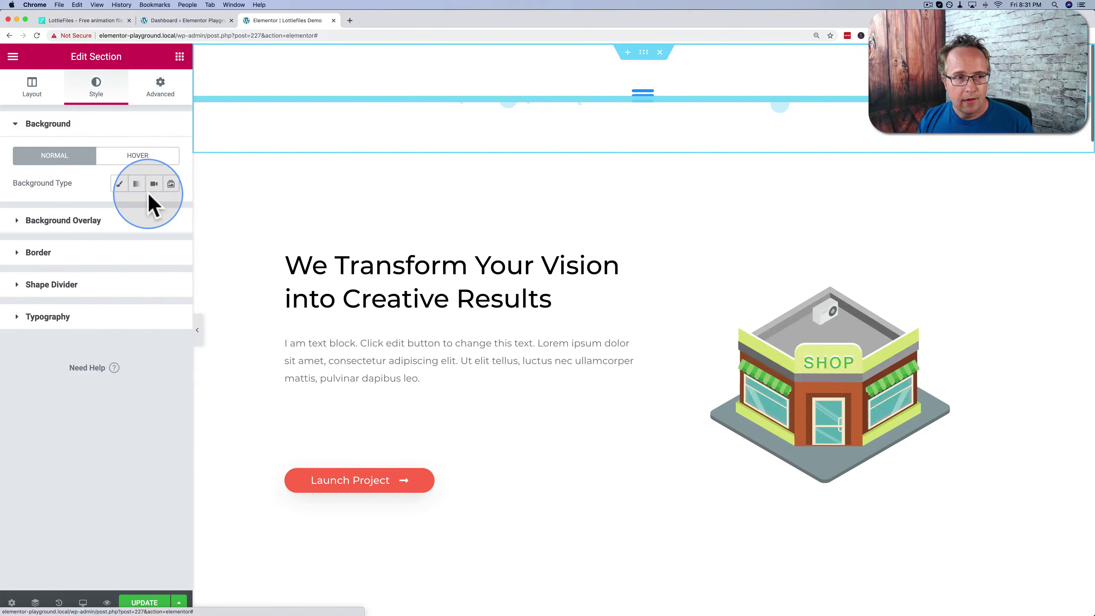
{"action": "left_click", "coordinate": [121, 185]}
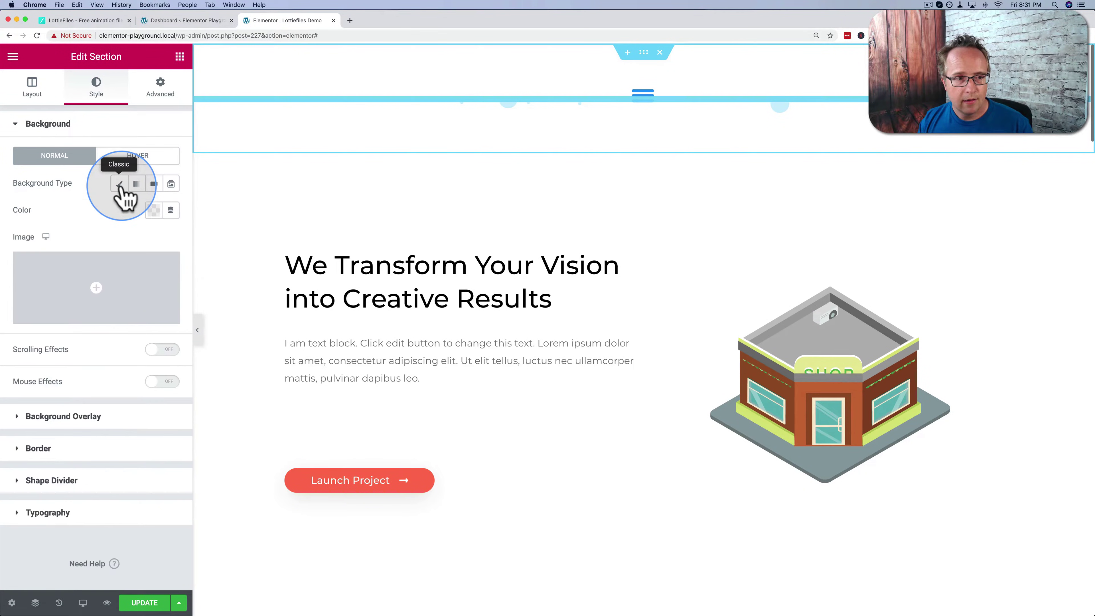
{"action": "left_click", "coordinate": [155, 212]}
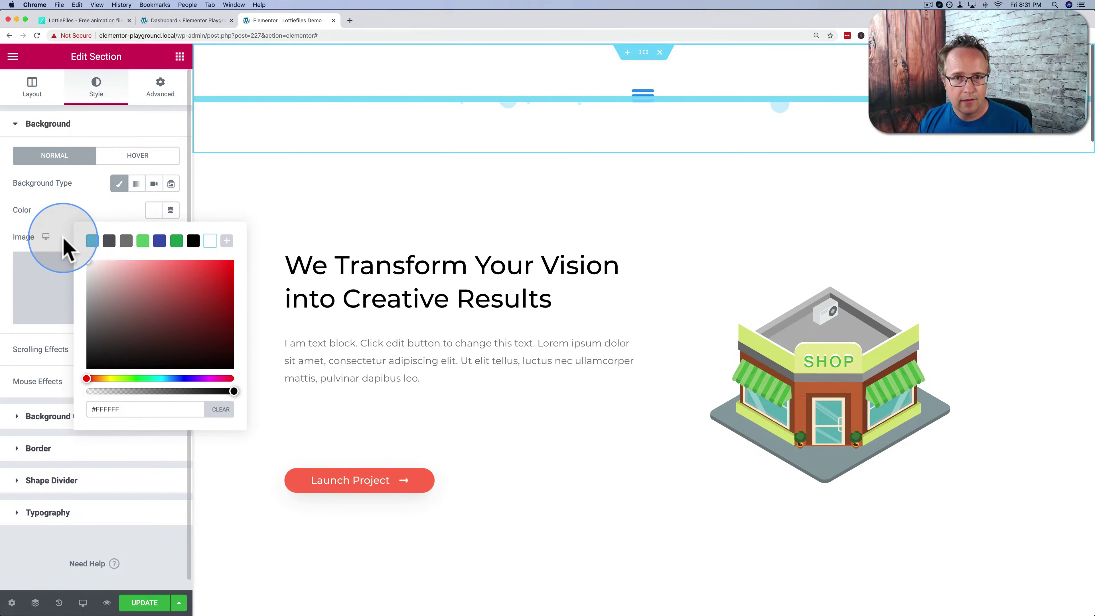
Set the top section's Z-Index to 1 and reselect the hamburger widget.
{"action": "left_click", "coordinate": [161, 103]}
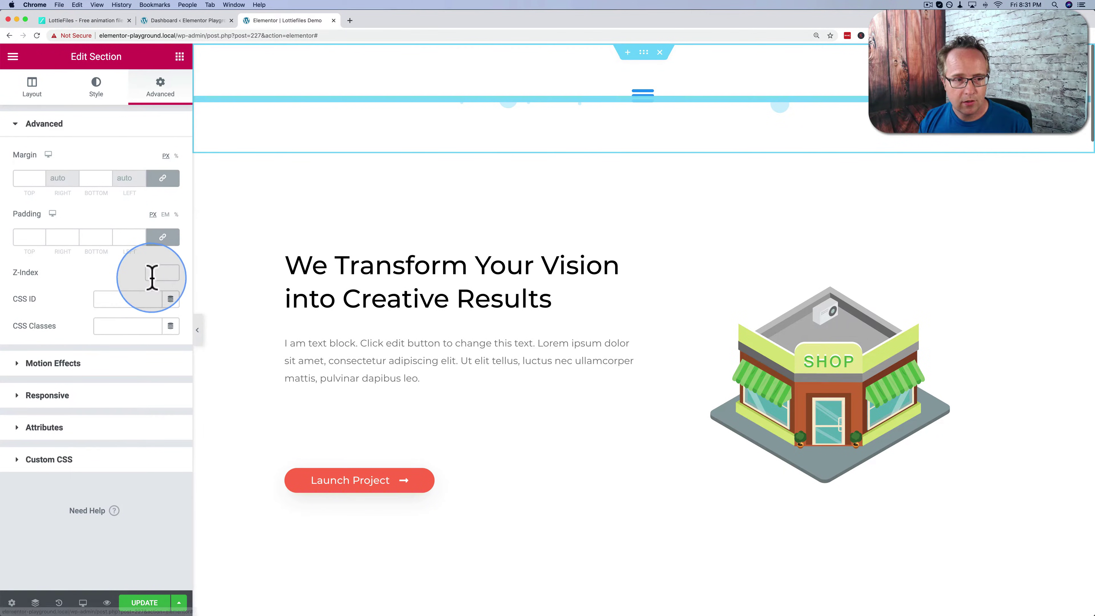
{"action": "type", "text": "1"}
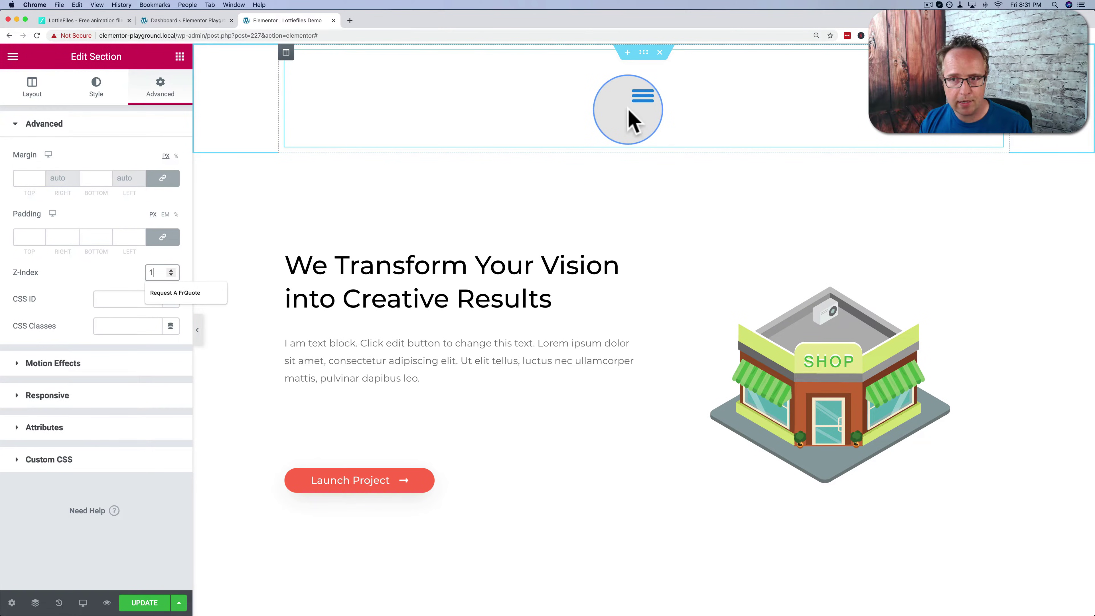
{"action": "left_click", "coordinate": [643, 94]}
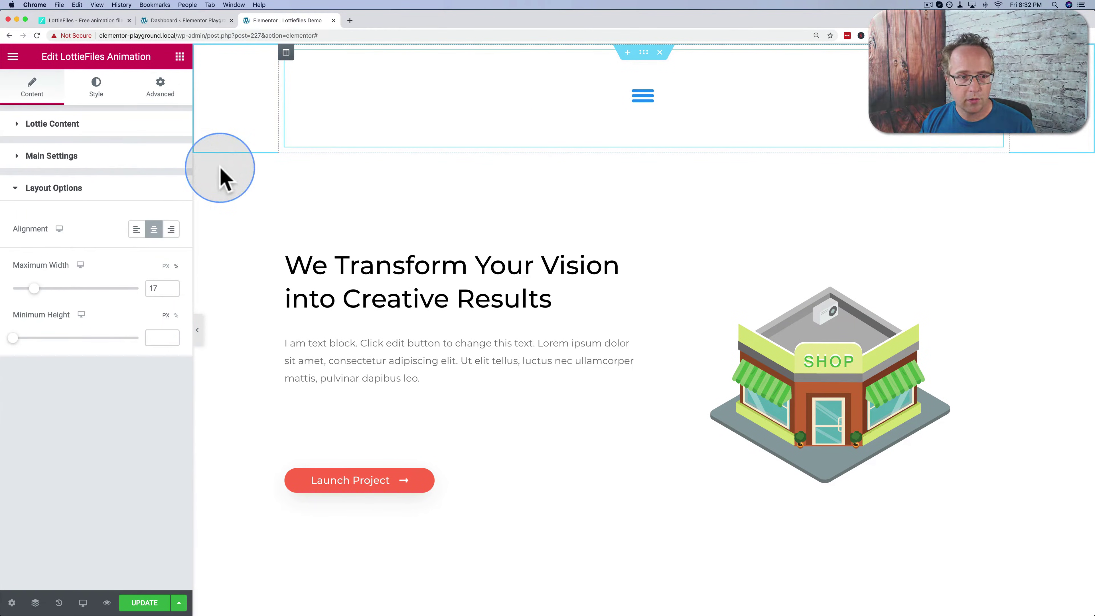
Right-align the hamburger animation and unlink its margin sides in Advanced.
{"action": "left_click", "coordinate": [171, 229]}
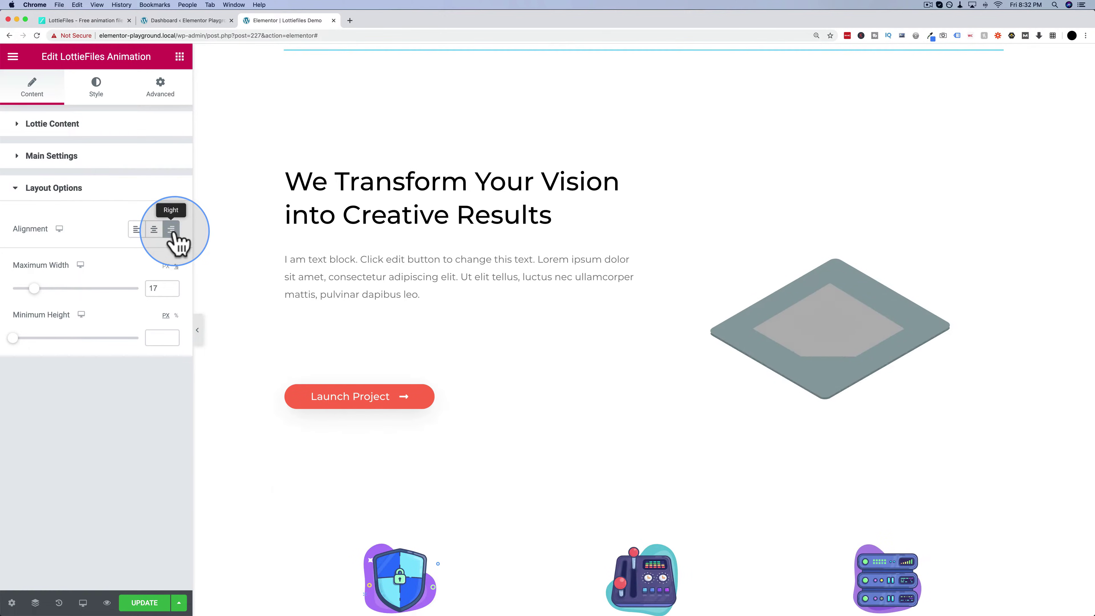
{"action": "left_click", "coordinate": [160, 92]}
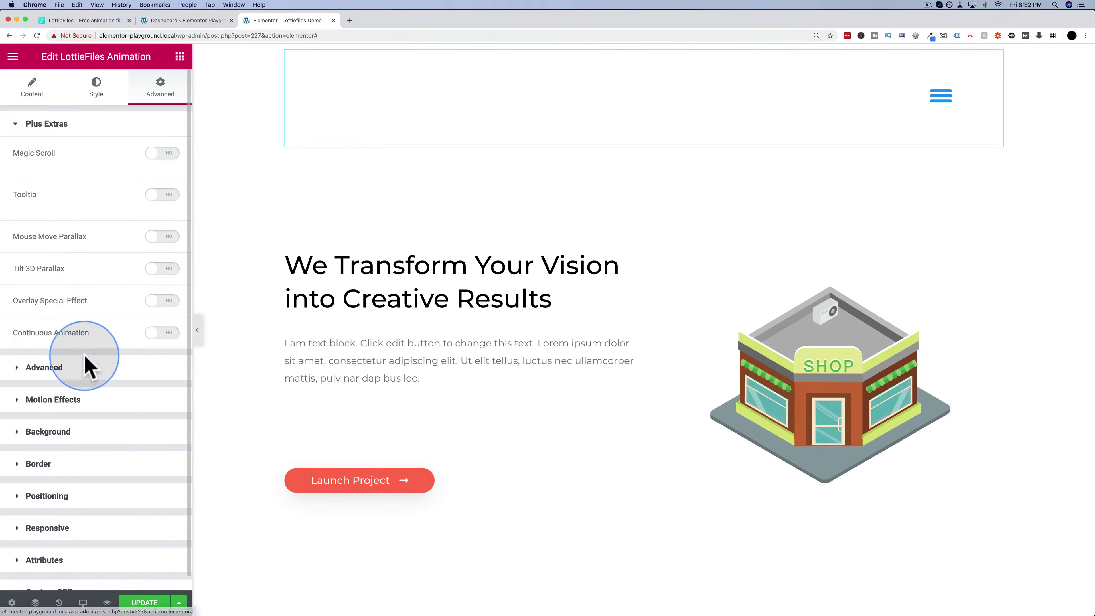
{"action": "left_click", "coordinate": [83, 125]}
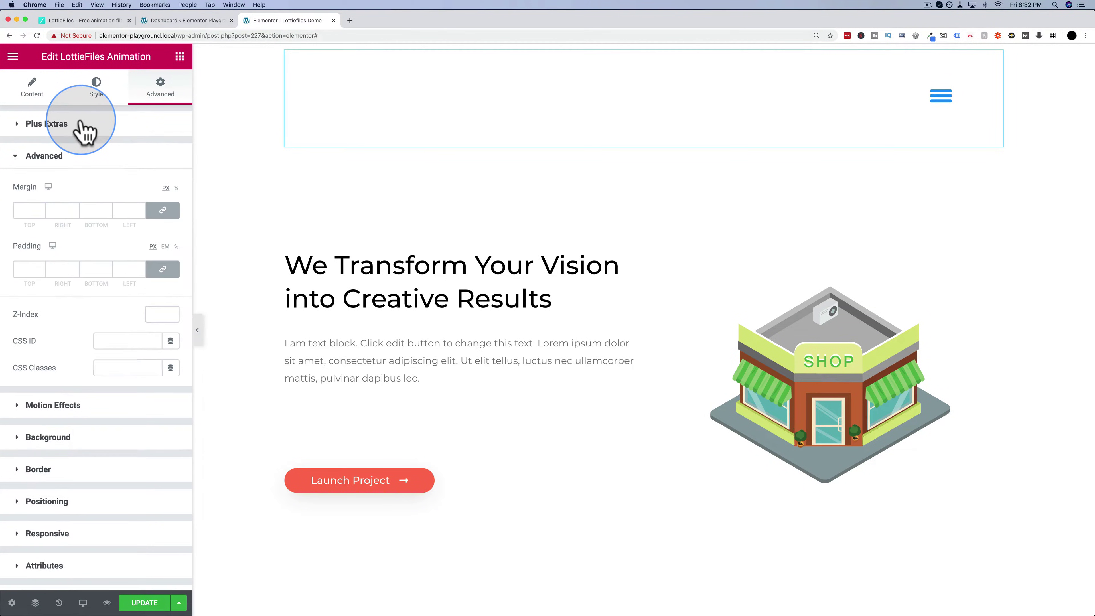
{"action": "left_click", "coordinate": [163, 211]}
{"action": "left_click", "coordinate": [37, 211]}
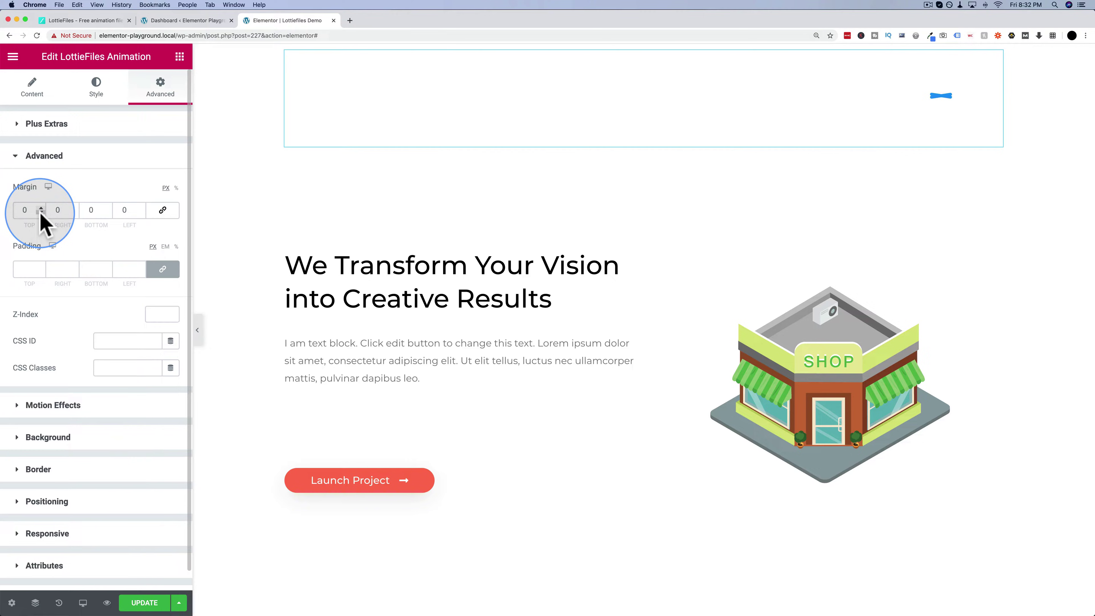
{"action": "type", "text": "-9"}
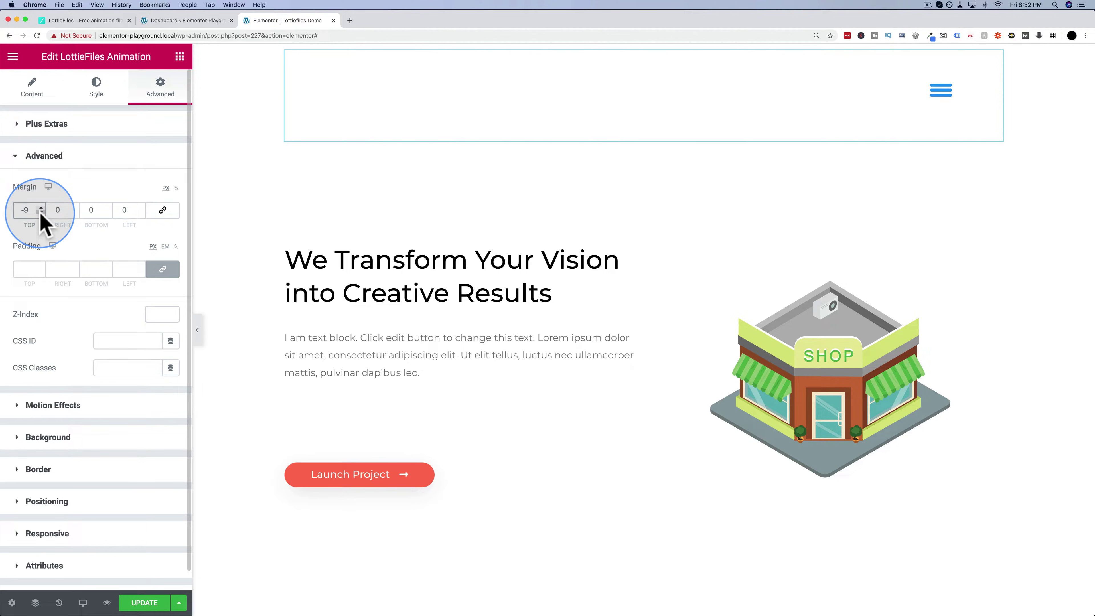
Lower the hamburger widget's top margin to -30.
{"action": "left_click", "coordinate": [41, 213]}
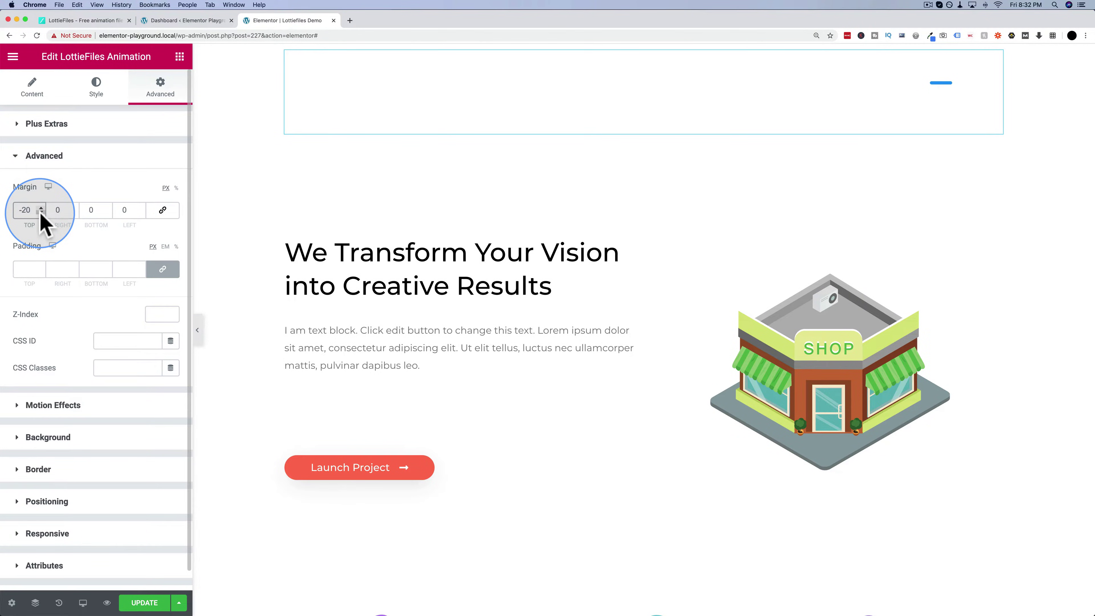
{"action": "left_click", "coordinate": [41, 212]}
{"action": "left_click", "coordinate": [41, 212]}
{"action": "left_click", "coordinate": [42, 212]}
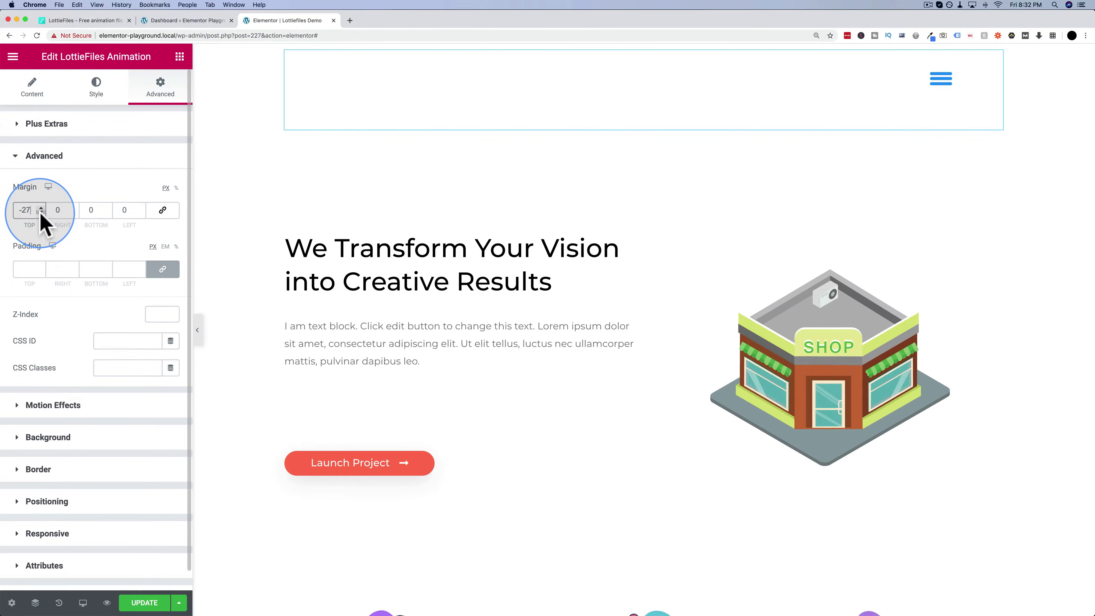
{"action": "left_click", "coordinate": [42, 212]}
{"action": "left_click", "coordinate": [41, 212]}
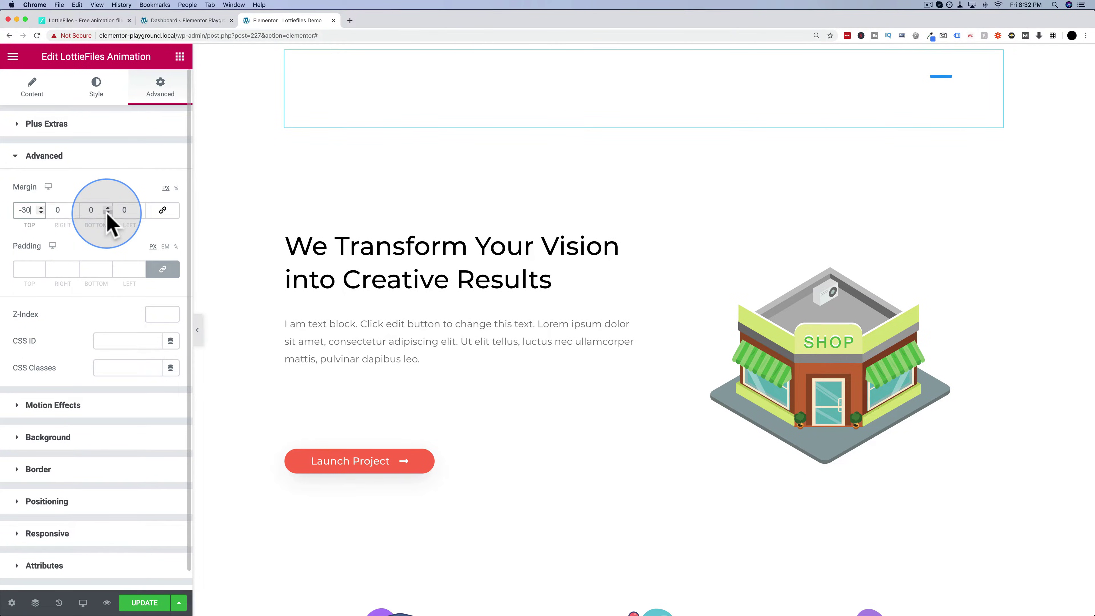
Lower the hamburger widget's bottom margin to -45 and check the slimmer header.
{"action": "left_click", "coordinate": [108, 212]}
{"action": "left_click", "coordinate": [108, 212]}
{"action": "left_click", "coordinate": [108, 212]}
{"action": "left_click", "coordinate": [108, 212]}
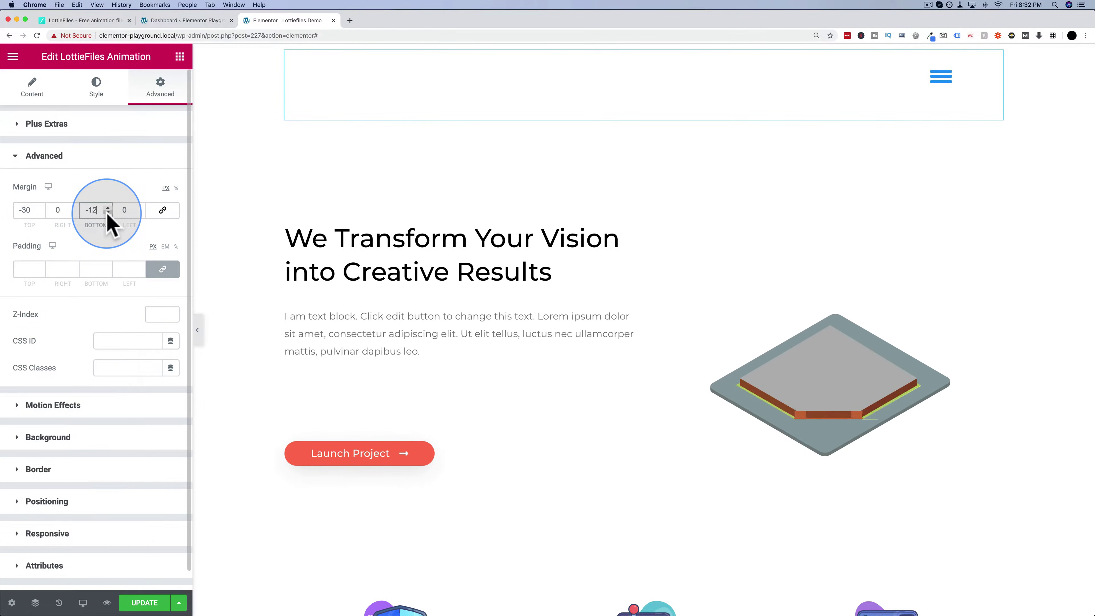
{"action": "left_click", "coordinate": [108, 212]}
{"action": "left_click", "coordinate": [108, 212]}
{"action": "left_click", "coordinate": [108, 212]}
{"action": "left_click", "coordinate": [108, 212]}
{"action": "left_click", "coordinate": [108, 212]}
{"action": "left_click", "coordinate": [107, 212]}
{"action": "left_click", "coordinate": [108, 212]}
{"action": "left_click", "coordinate": [107, 212]}
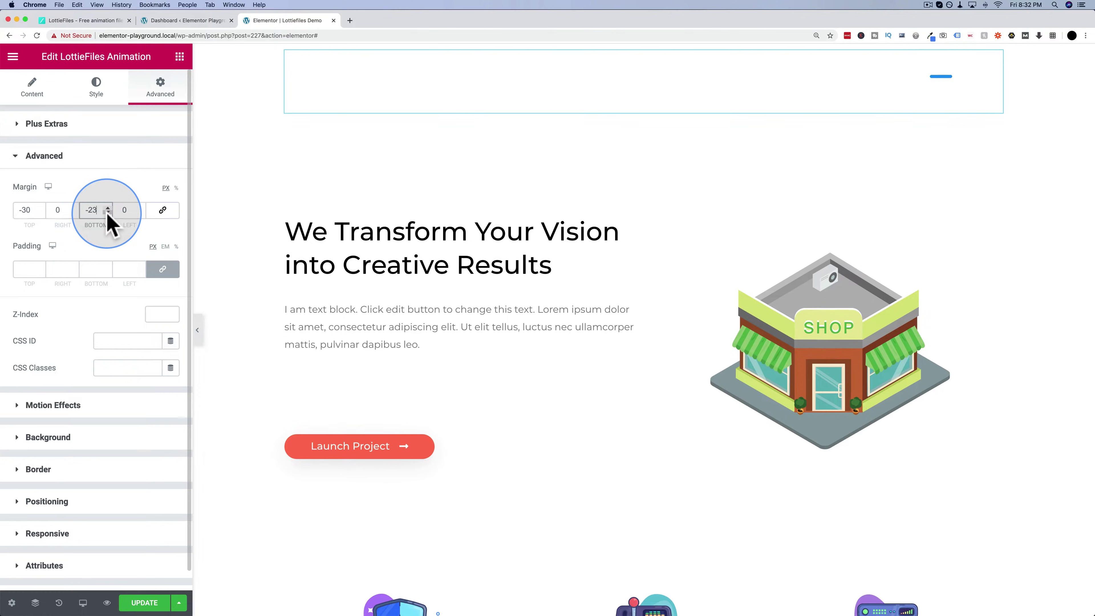
{"action": "left_click", "coordinate": [108, 212]}
{"action": "left_click", "coordinate": [108, 212]}
{"action": "left_click", "coordinate": [108, 212]}
{"action": "left_click", "coordinate": [107, 212]}
{"action": "left_click", "coordinate": [108, 212]}
{"action": "left_click", "coordinate": [108, 212]}
{"action": "left_click", "coordinate": [108, 212]}
{"action": "left_click", "coordinate": [108, 212]}
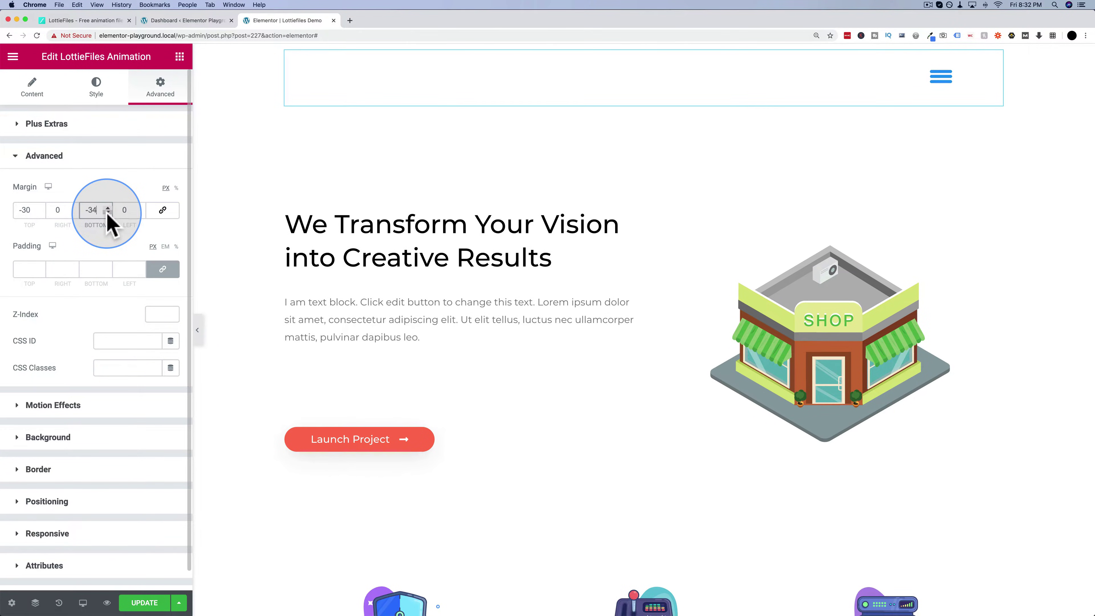
{"action": "left_click", "coordinate": [107, 212]}
{"action": "left_click", "coordinate": [108, 212]}
{"action": "left_click", "coordinate": [107, 213]}
{"action": "left_click", "coordinate": [108, 212]}
{"action": "left_click", "coordinate": [107, 212]}
{"action": "left_click", "coordinate": [108, 212]}
{"action": "left_click", "coordinate": [107, 212]}
{"action": "left_click", "coordinate": [108, 212]}
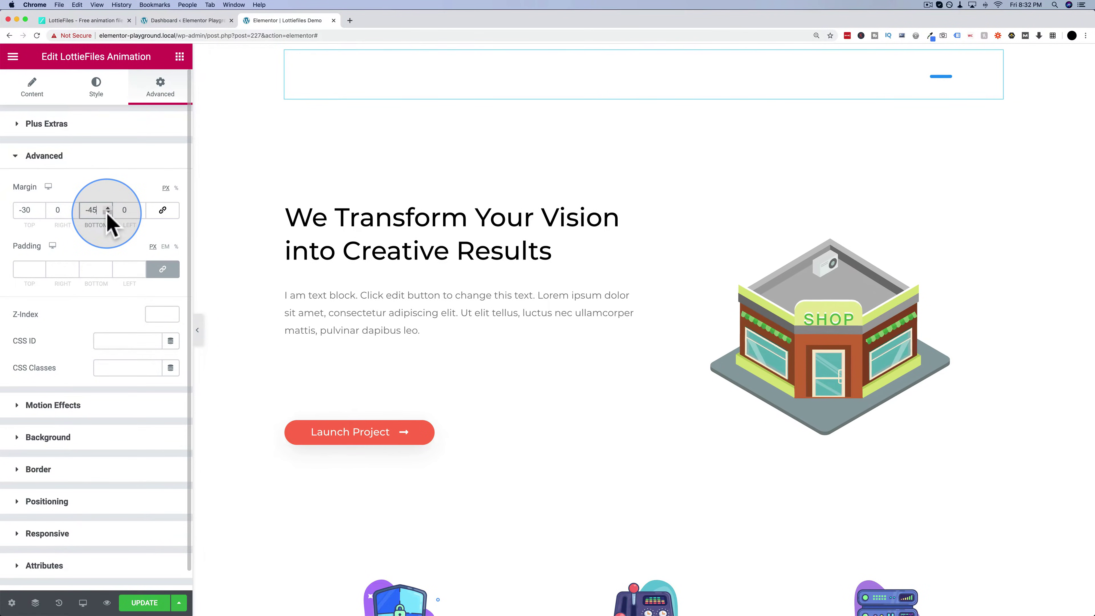
{"action": "left_click", "coordinate": [942, 87]}
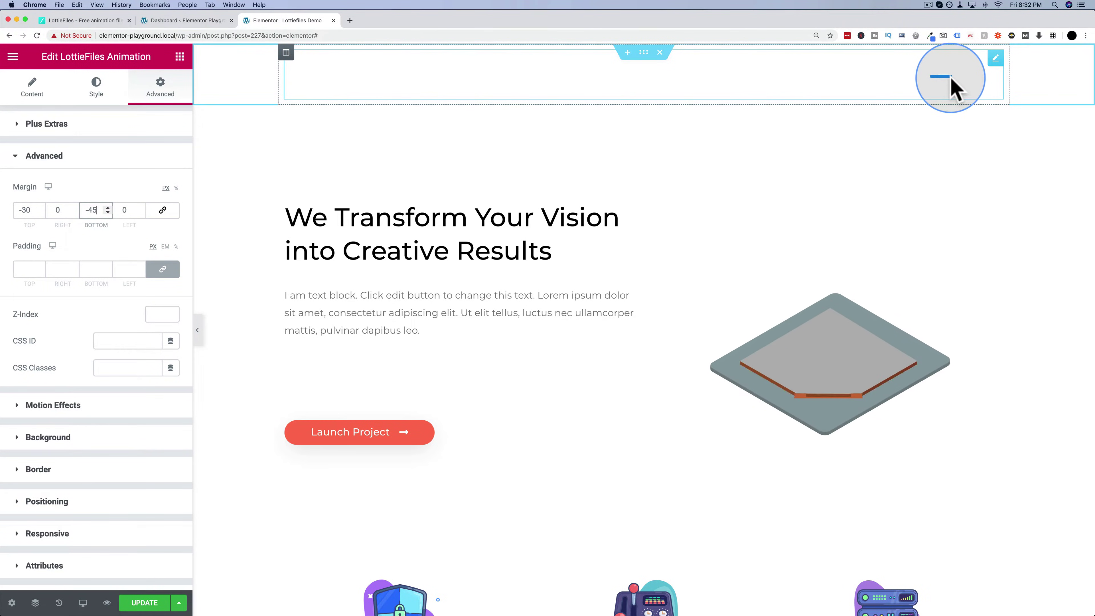
Play and scrub the LottieFiles Hamburger menu preview back to its first frame.
{"action": "left_click", "coordinate": [104, 24]}
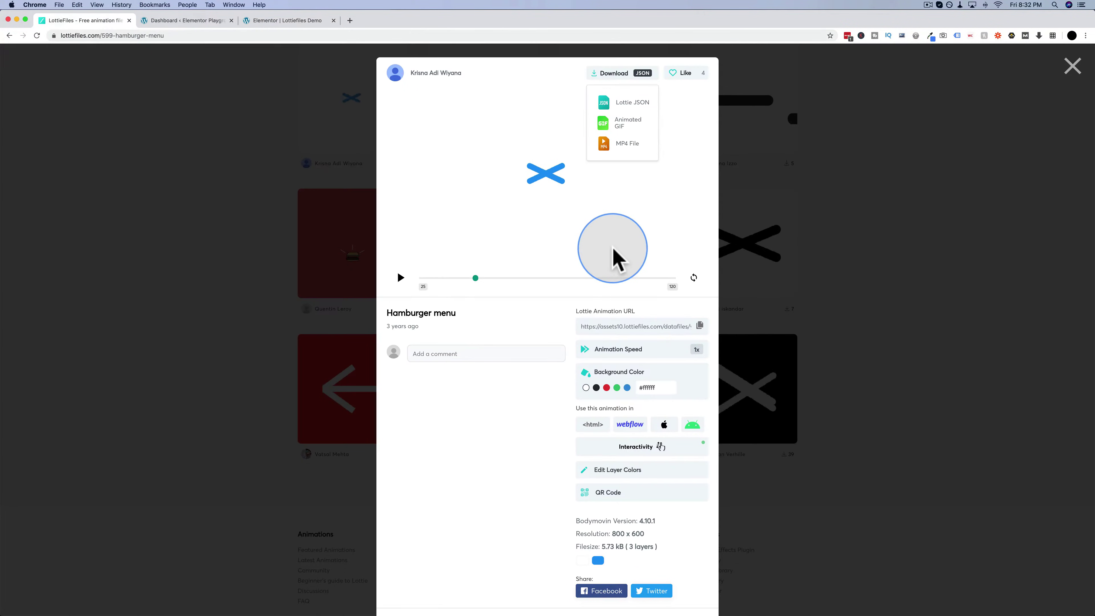
{"action": "left_click", "coordinate": [400, 278]}
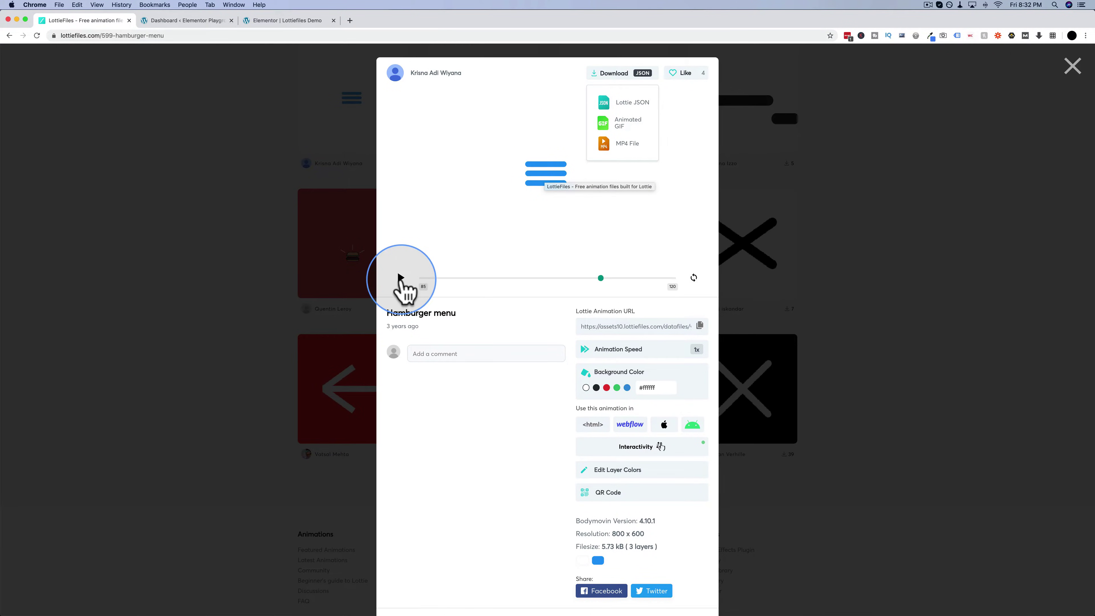
{"action": "left_click", "coordinate": [400, 279]}
{"action": "left_click", "coordinate": [455, 278]}
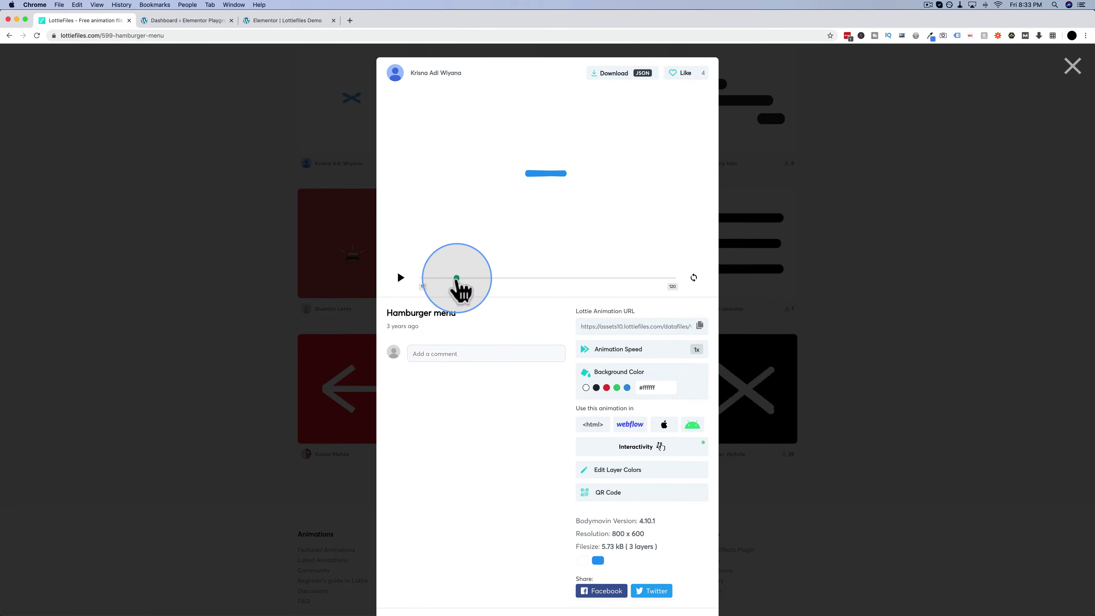
{"action": "mouse_move", "coordinate": [454, 280]}
{"action": "left_mouse_down"}
{"action": "mouse_move", "coordinate": [415, 280]}
{"action": "mouse_move", "coordinate": [448, 278]}
{"action": "mouse_move", "coordinate": [436, 290]}
{"action": "left_mouse_up"}
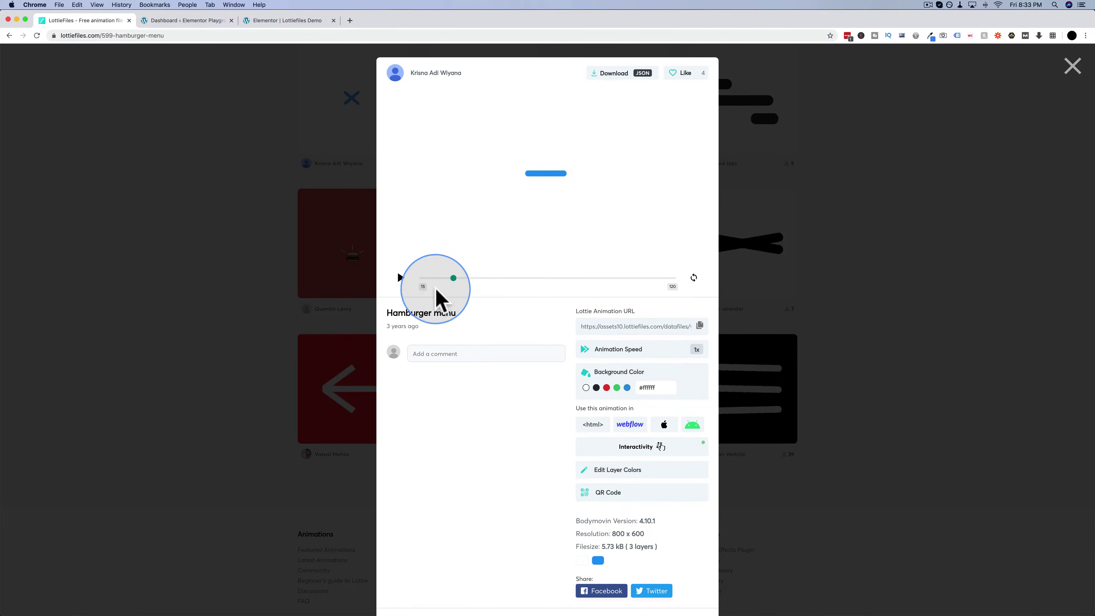
Return to the Elementor editor for the demo page via the WordPress dashboard.
{"action": "left_click", "coordinate": [180, 24]}
{"action": "left_click", "coordinate": [276, 22]}
{"action": "left_click", "coordinate": [168, 124]}
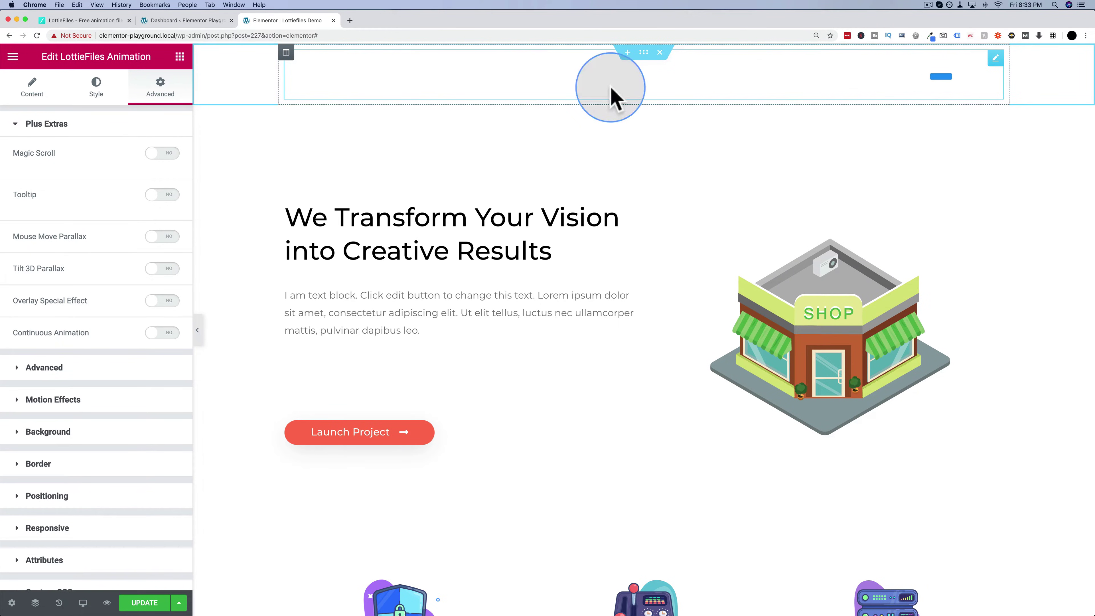
In Main Settings, enable a custom start time of 0 and end time of 15.
{"action": "left_click", "coordinate": [33, 100]}
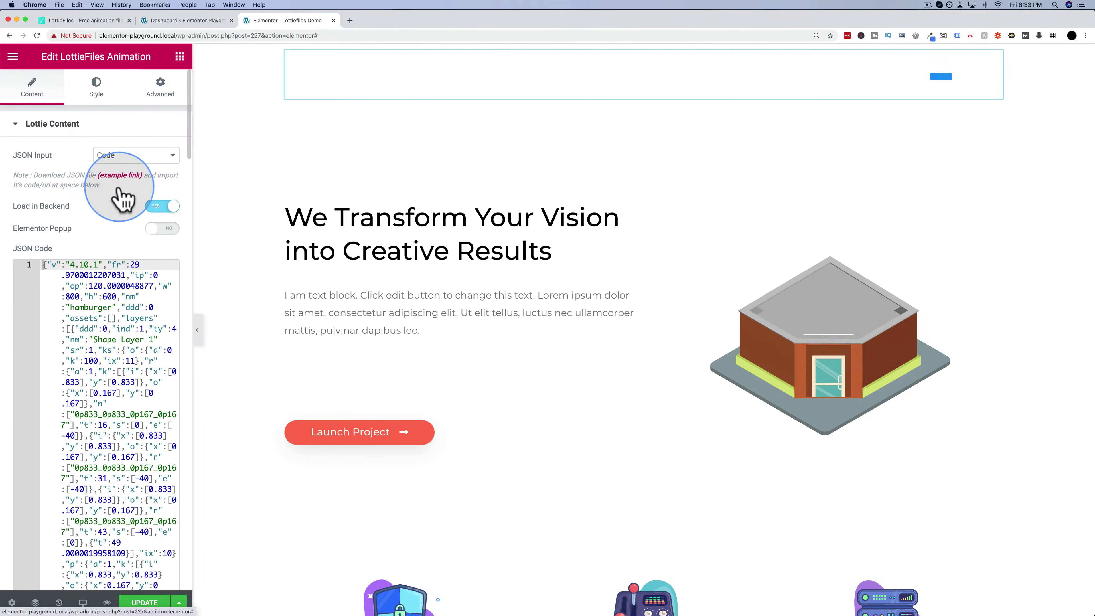
{"action": "left_click", "coordinate": [67, 128]}
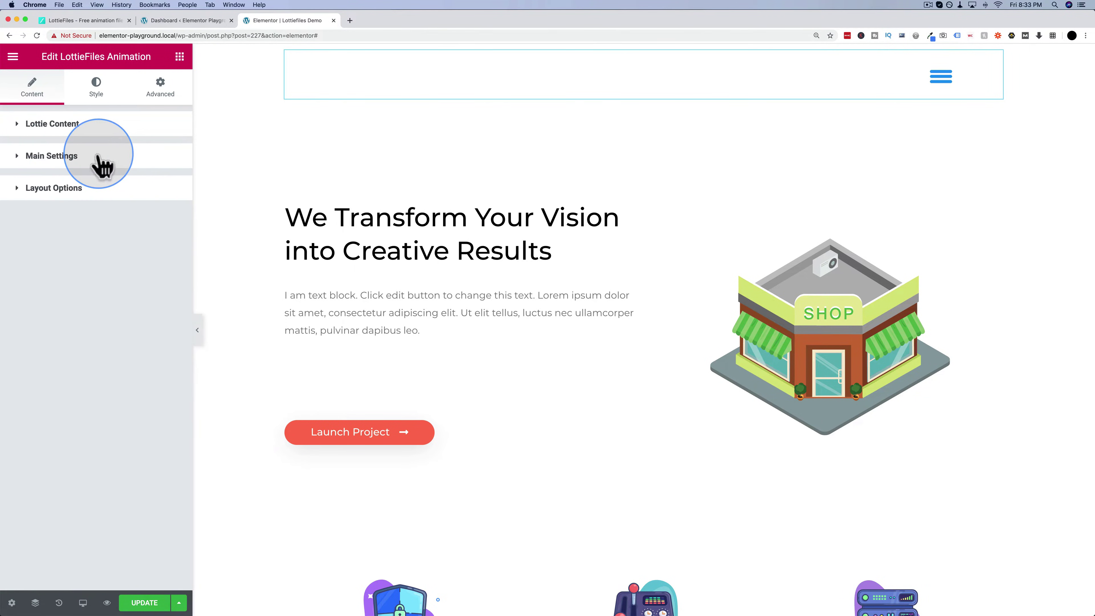
{"action": "left_click", "coordinate": [99, 163]}
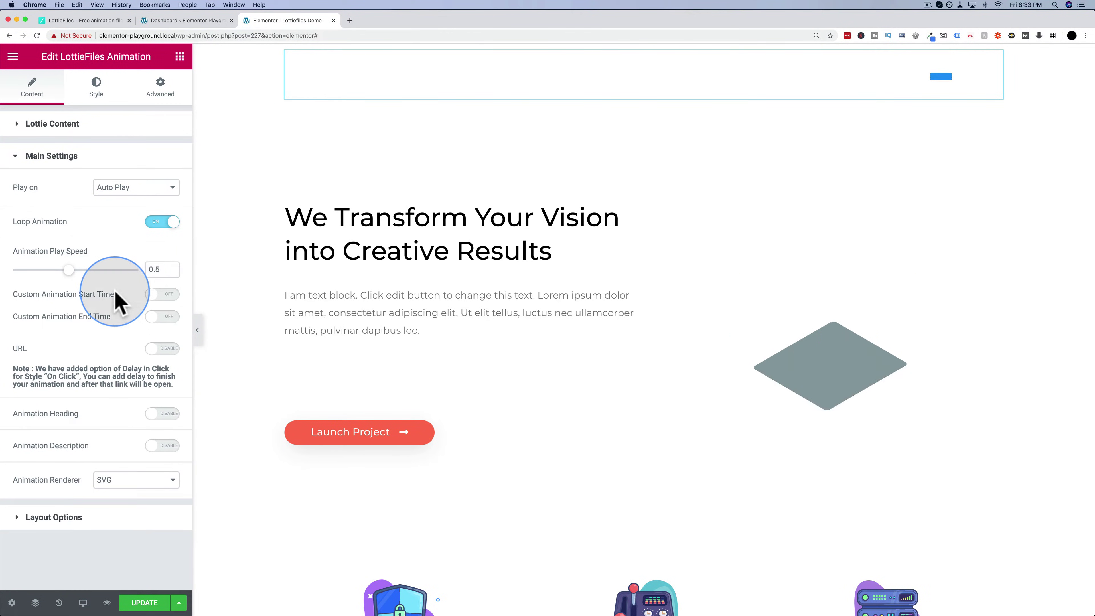
{"action": "left_click", "coordinate": [162, 295]}
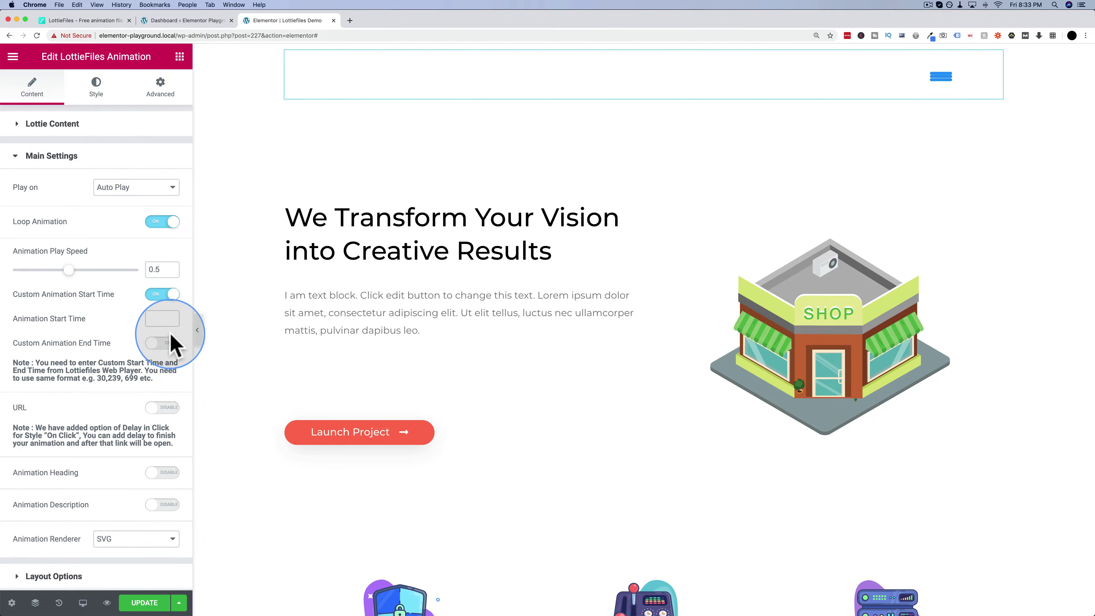
{"action": "left_click", "coordinate": [162, 319]}
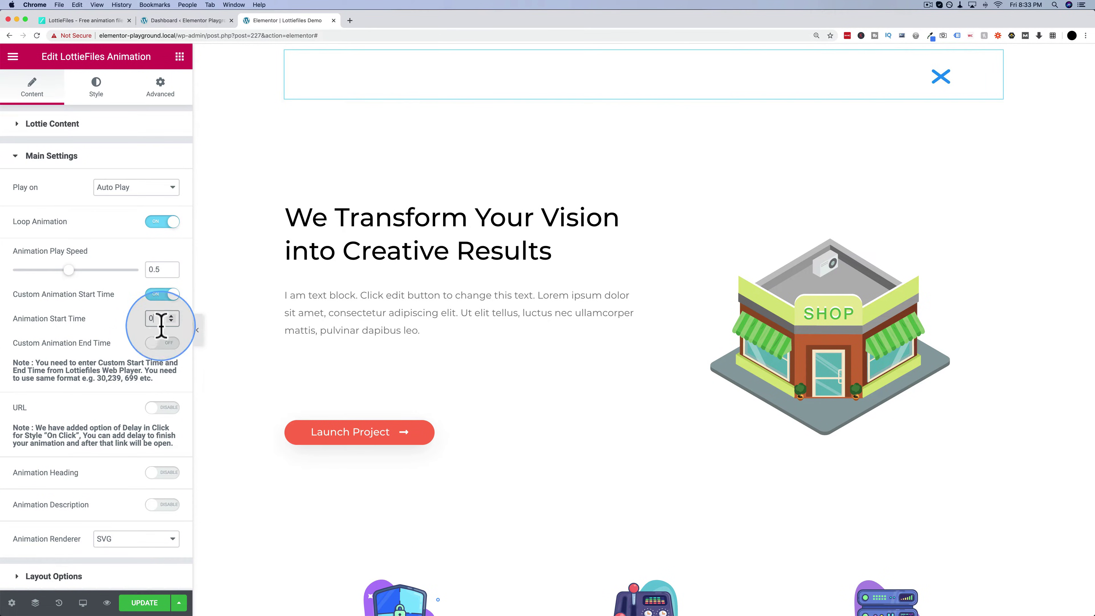
{"action": "type", "text": "0"}
{"action": "left_click", "coordinate": [159, 343]}
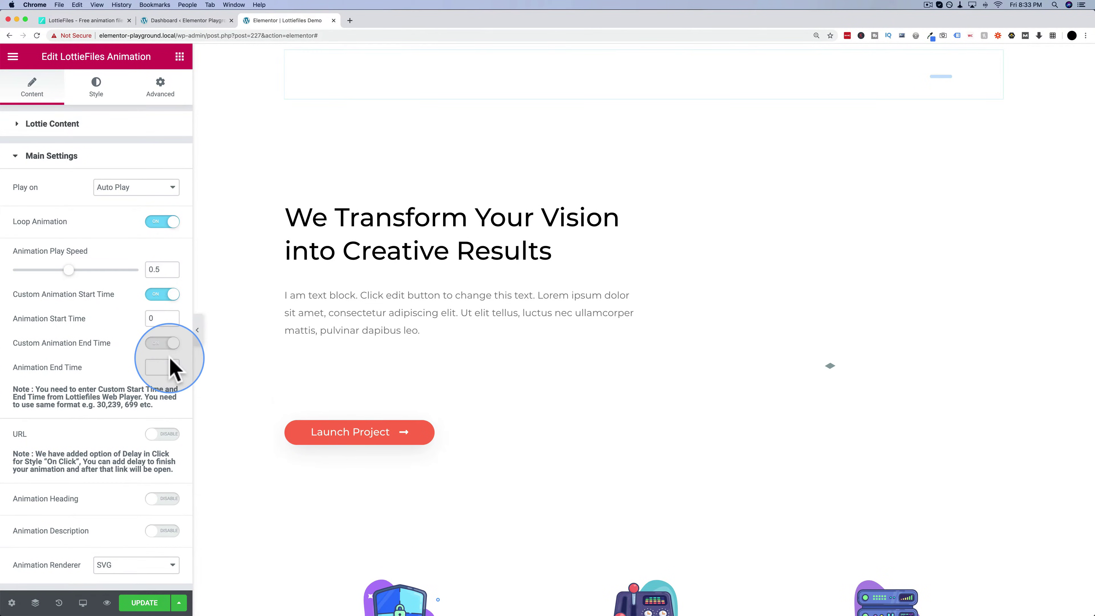
{"action": "left_click", "coordinate": [158, 367]}
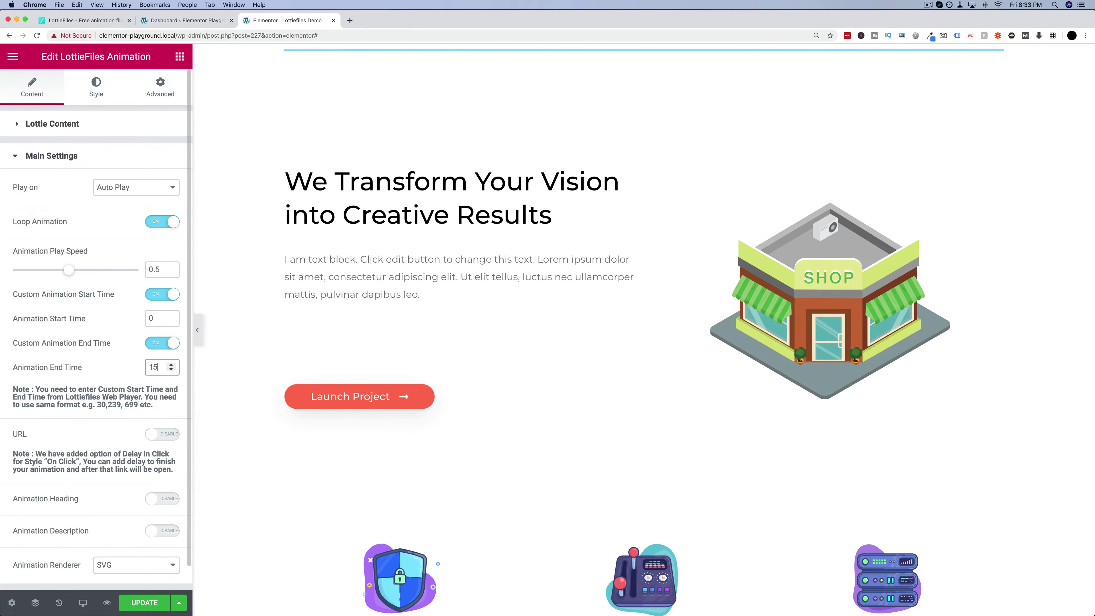
Turn Loop off and set Play on to Mouse In-Out Effect.
{"action": "left_click", "coordinate": [172, 188]}
{"action": "left_click", "coordinate": [107, 200]}
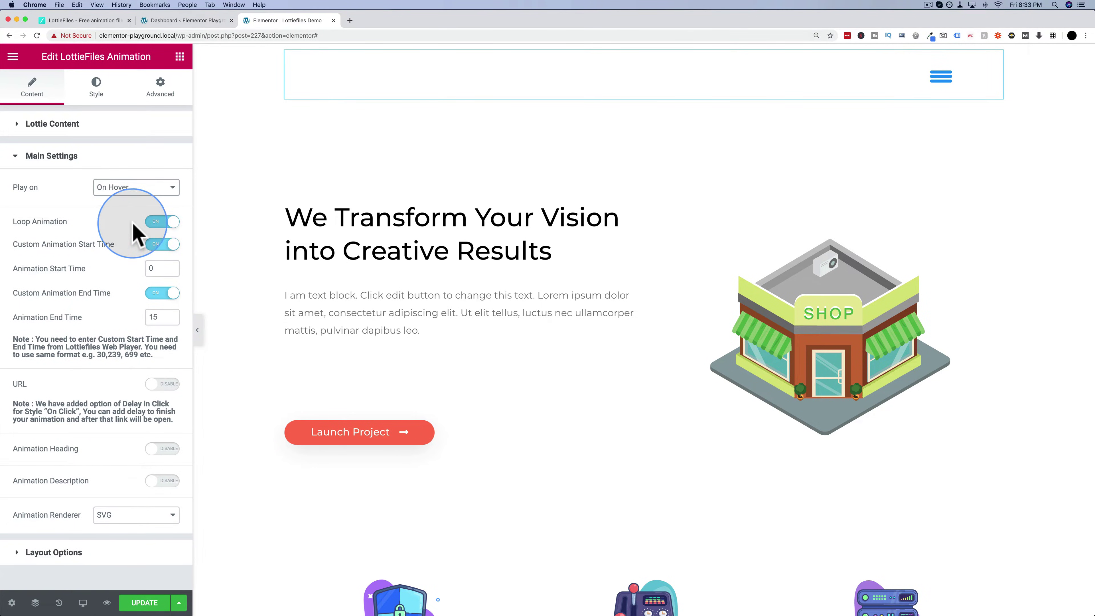
{"action": "left_click", "coordinate": [164, 222]}
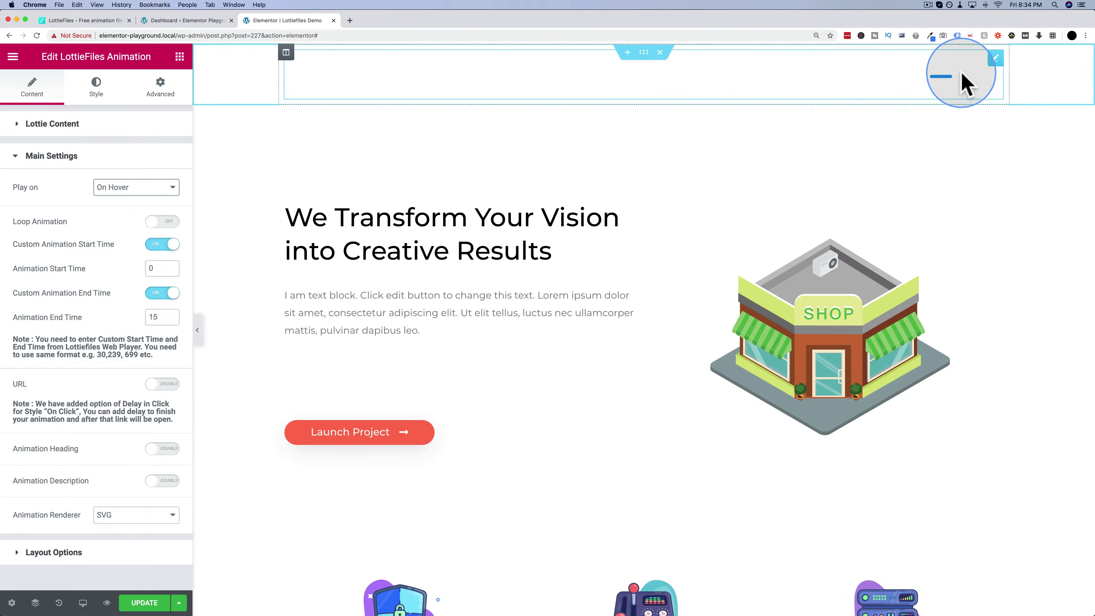
{"action": "left_click", "coordinate": [156, 190]}
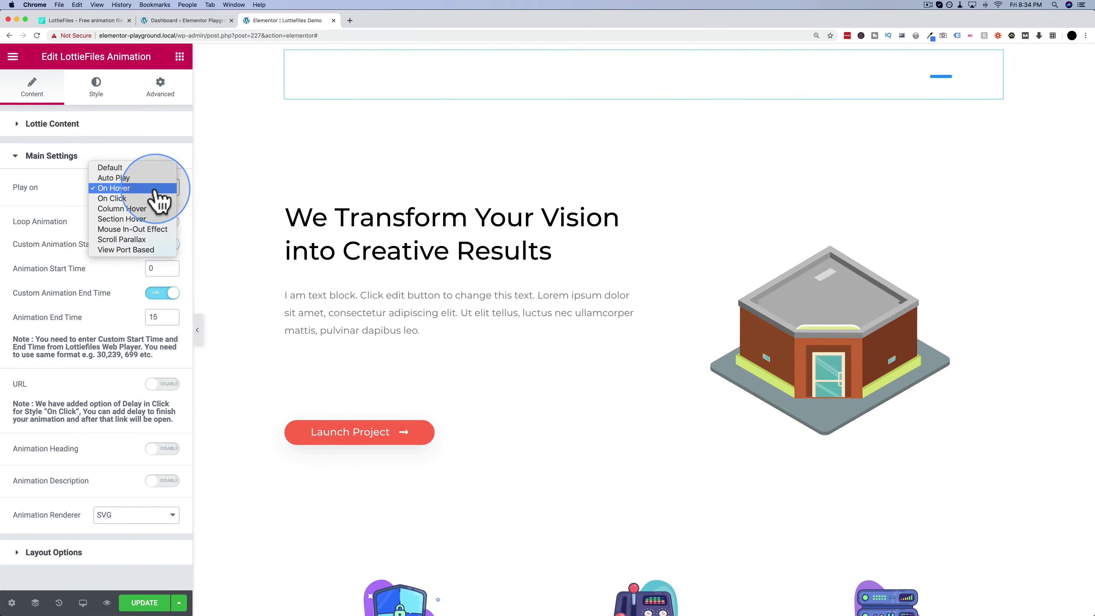
{"action": "left_click", "coordinate": [132, 229]}
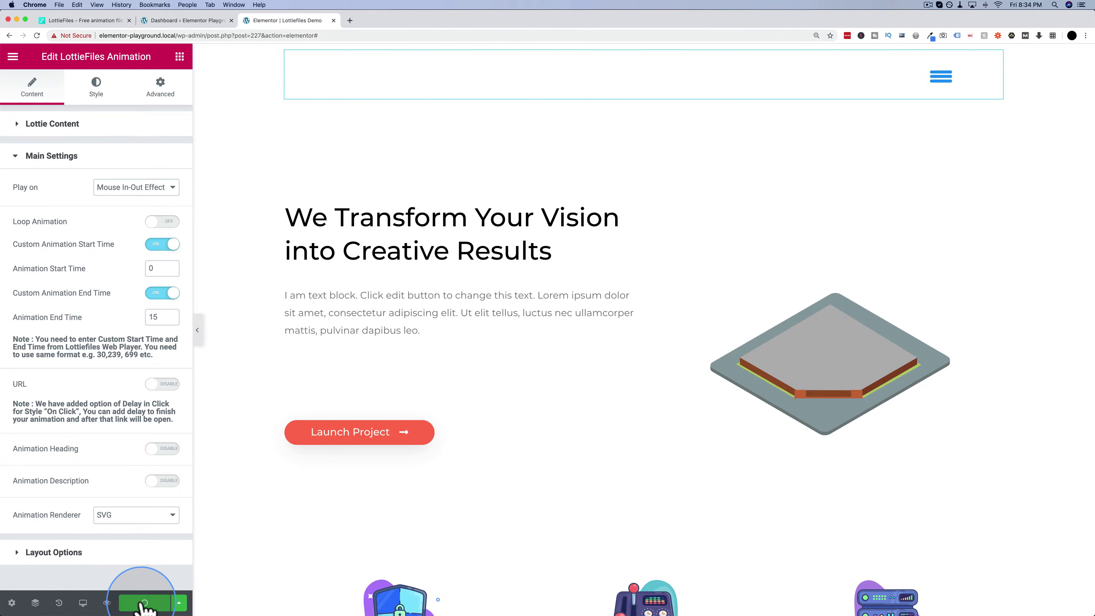
From the dashboard's Templates > Popups list, sorted by title, bring up the 'Off Canvas Menu' popup in Elementor.
{"action": "left_click", "coordinate": [174, 21]}
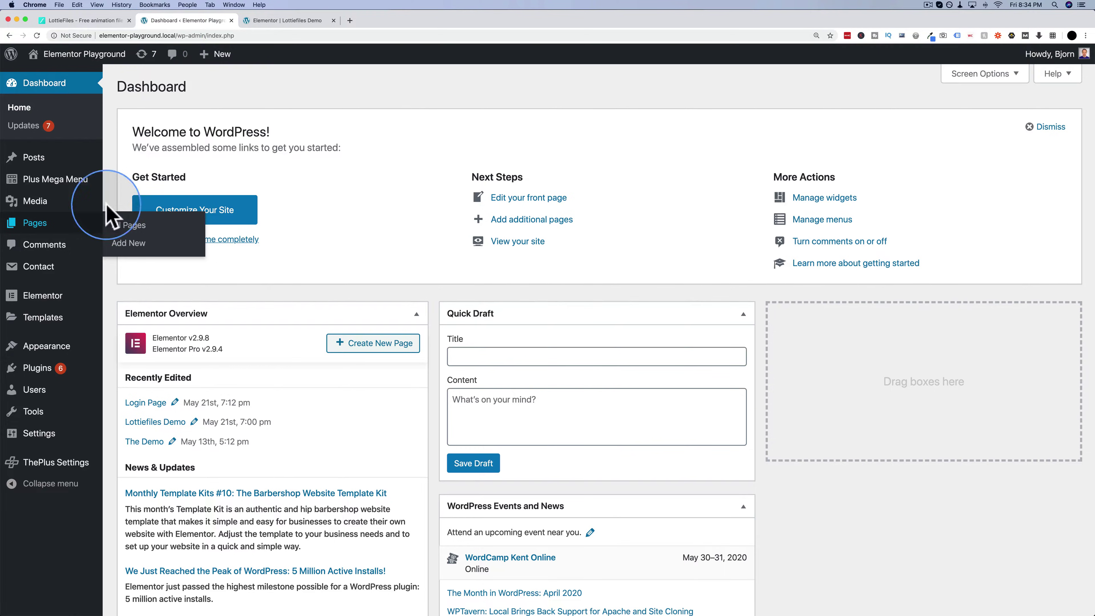
{"action": "mouse_move", "coordinate": [60, 322]}
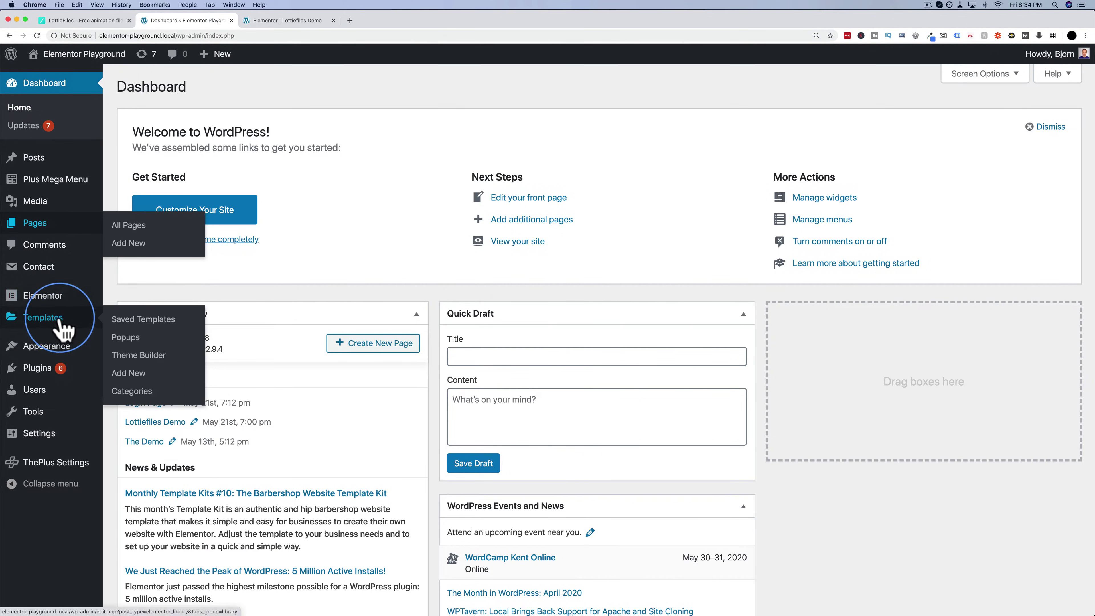
{"action": "left_click", "coordinate": [126, 341]}
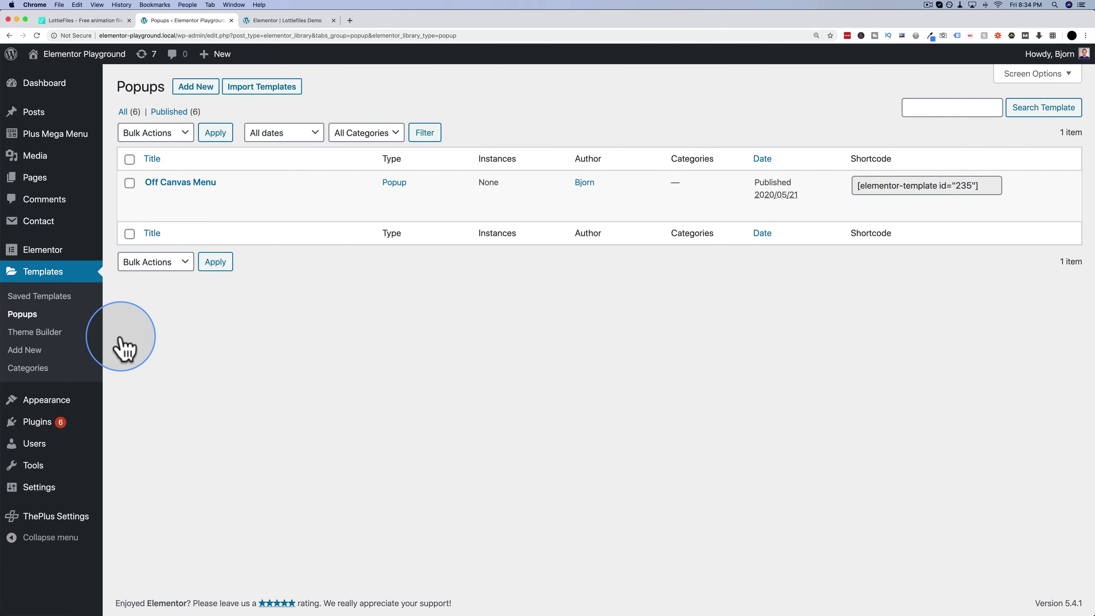
{"action": "left_click", "coordinate": [152, 158]}
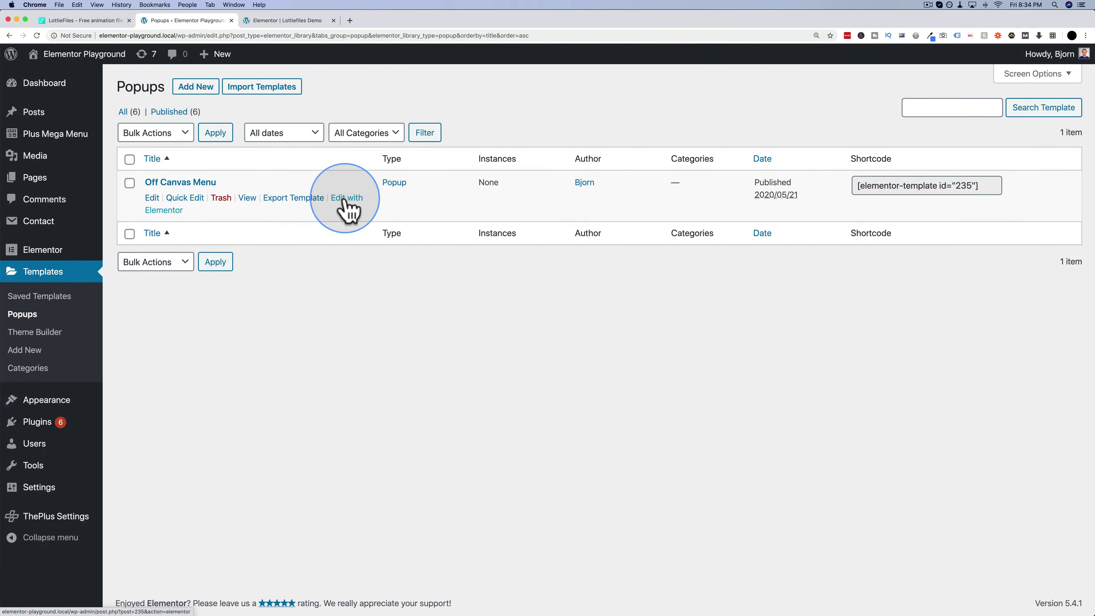
{"action": "left_click", "coordinate": [292, 22]}
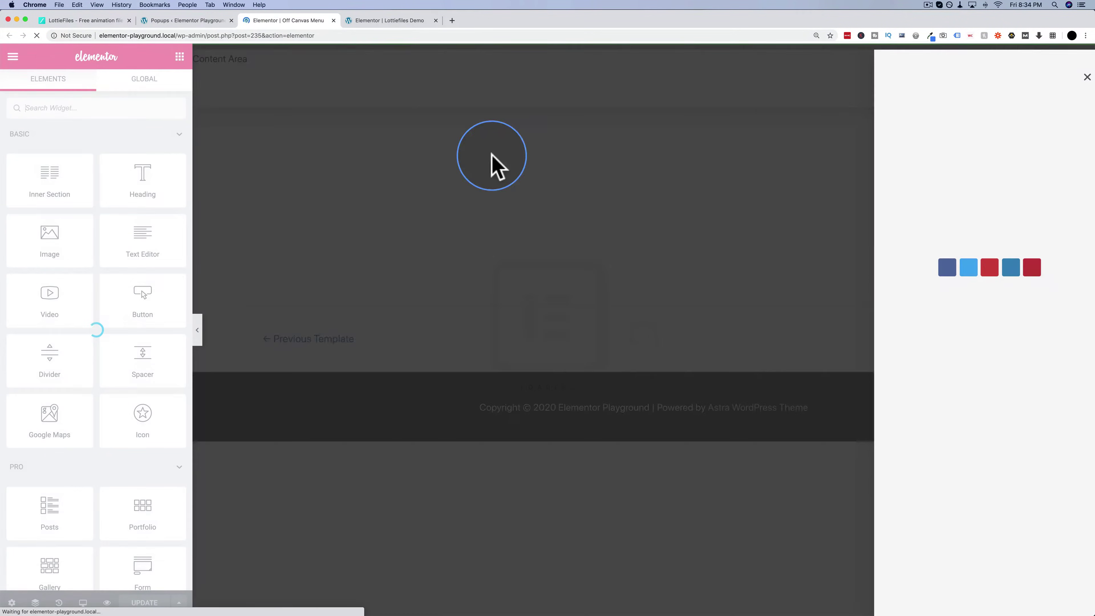
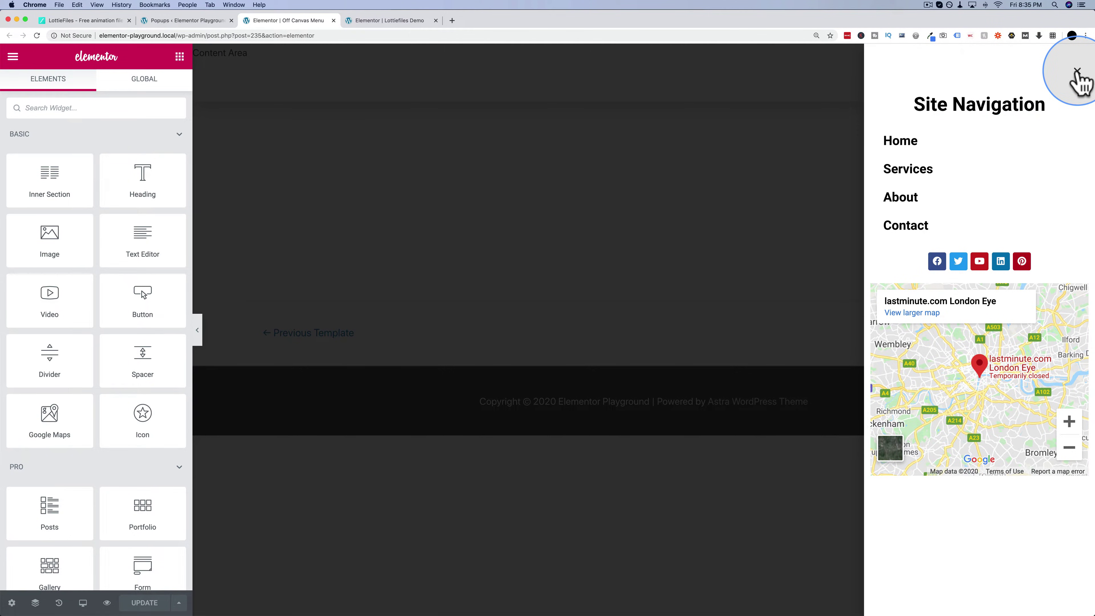
Give the hamburger Lottie animation a dynamic link using the Popup tag.
{"action": "left_click", "coordinate": [380, 22]}
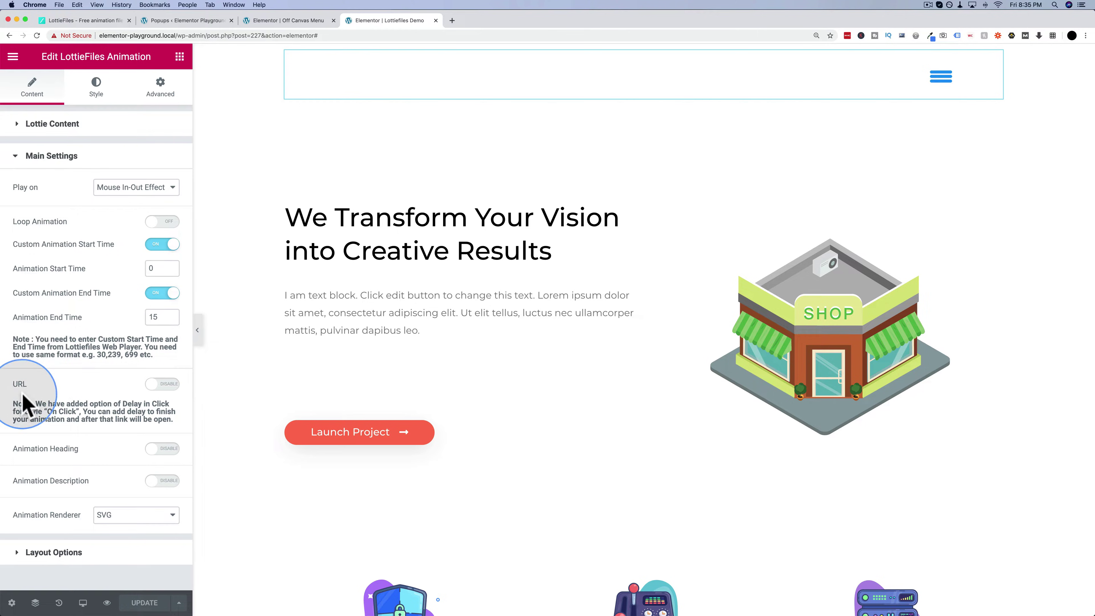
{"action": "left_click", "coordinate": [156, 385]}
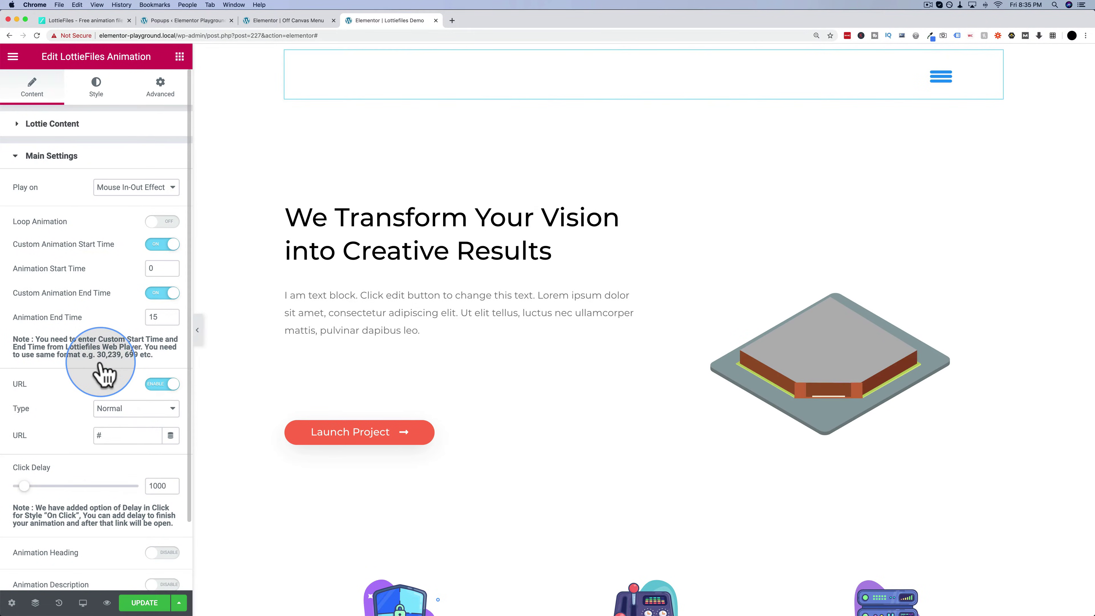
{"action": "scroll", "coordinate": [86, 384], "scroll_direction": "down", "scroll_amount": 3}
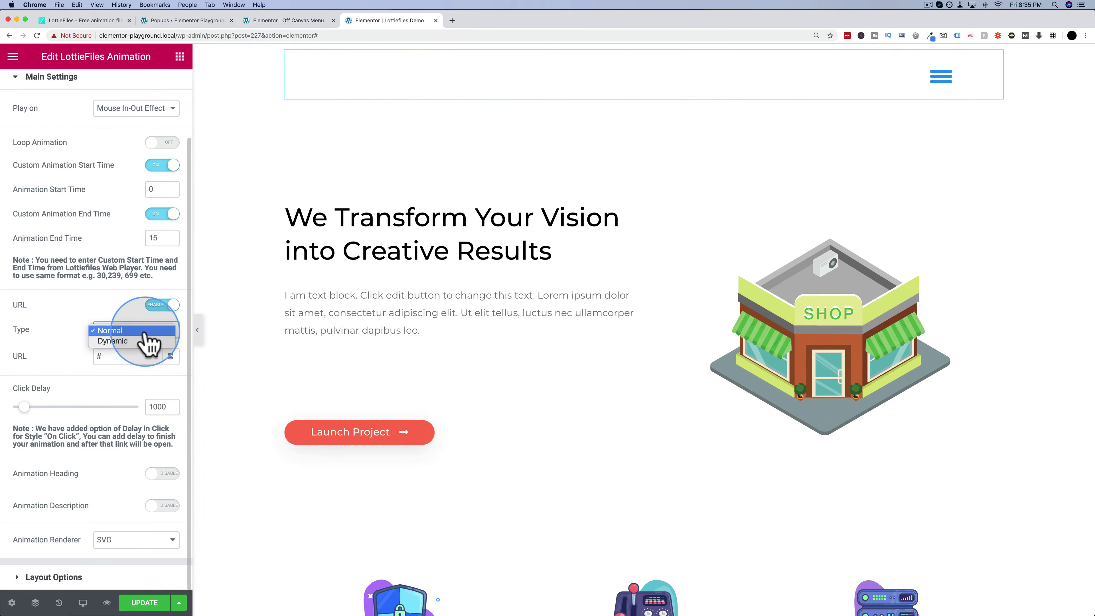
{"action": "left_click", "coordinate": [136, 341]}
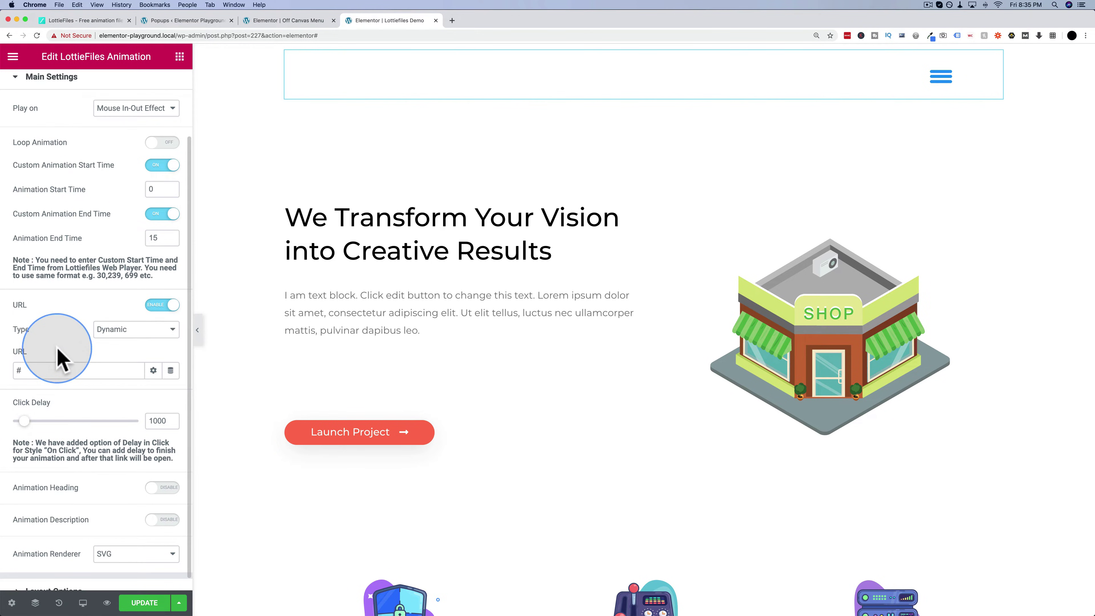
{"action": "left_click", "coordinate": [171, 371]}
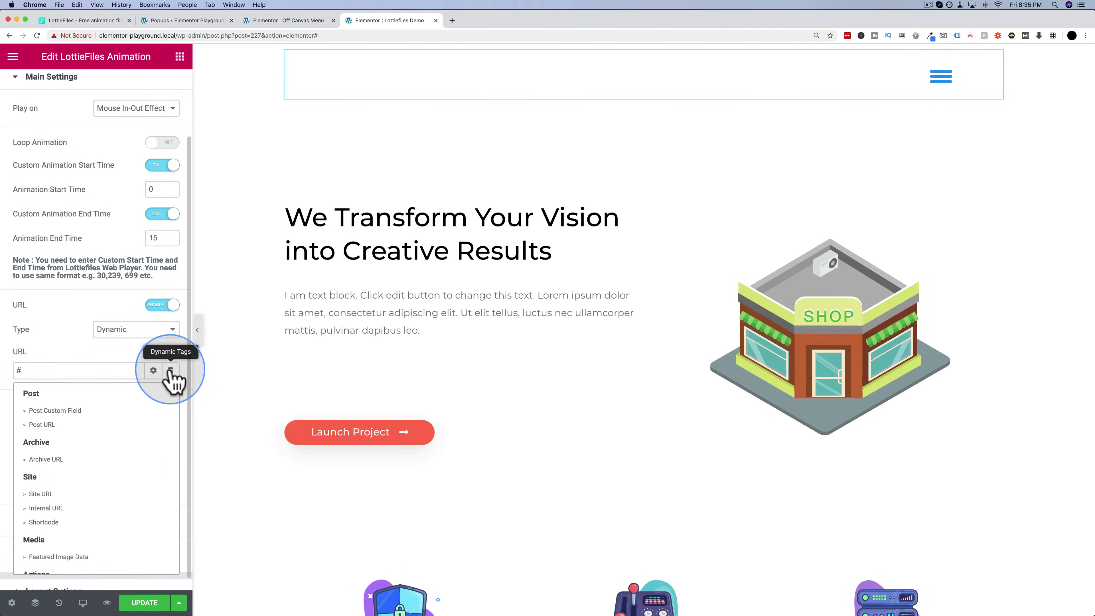
{"action": "scroll", "coordinate": [91, 453], "scroll_direction": "down", "scroll_amount": 2}
{"action": "scroll", "coordinate": [88, 453], "scroll_direction": "down", "scroll_amount": 3}
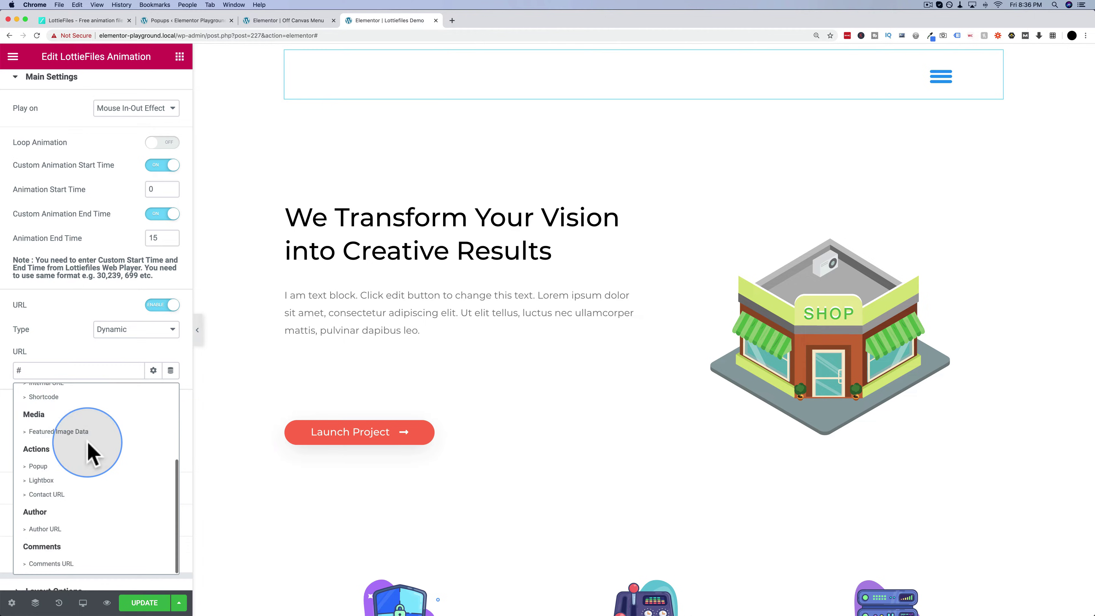
{"action": "left_click", "coordinate": [38, 467]}
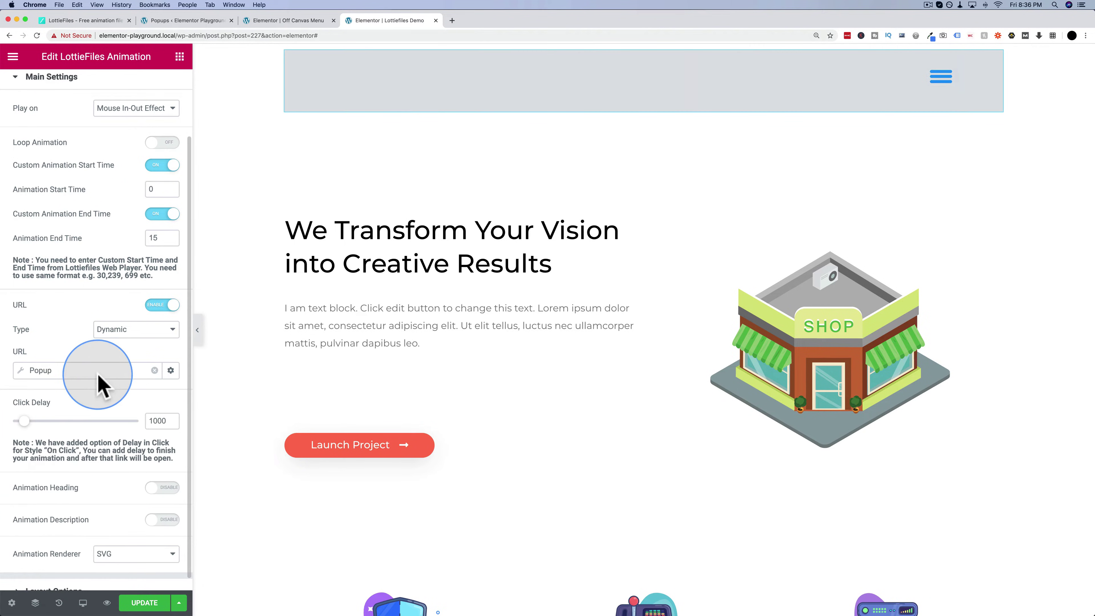
Set the Popup tag to Open Popup targeting Off Canvas Menu (Template), then preview the page.
{"action": "left_click", "coordinate": [68, 372]}
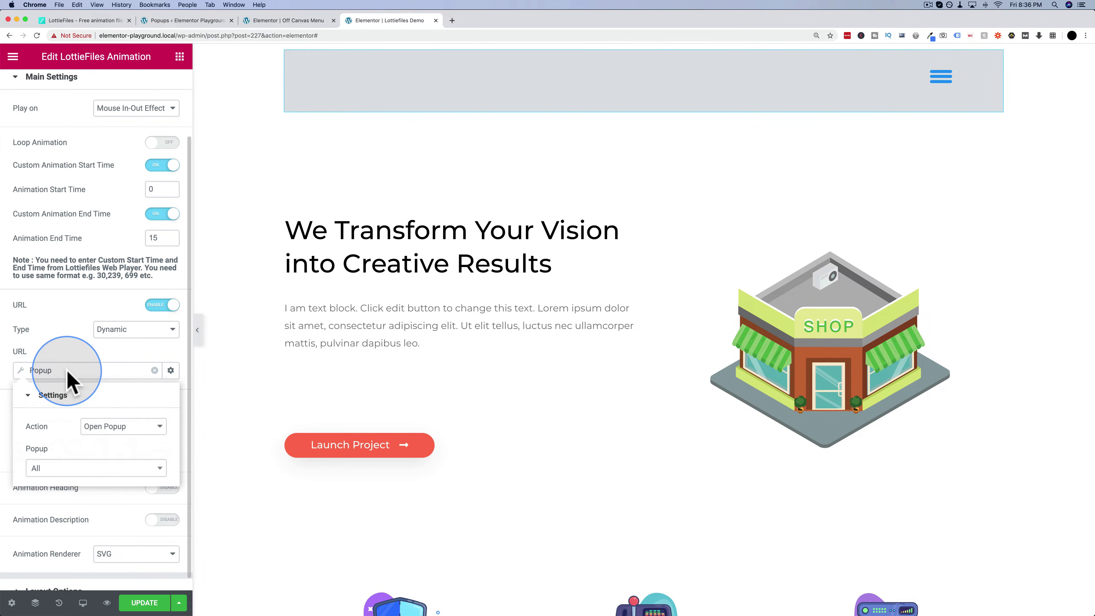
{"action": "left_click", "coordinate": [140, 430]}
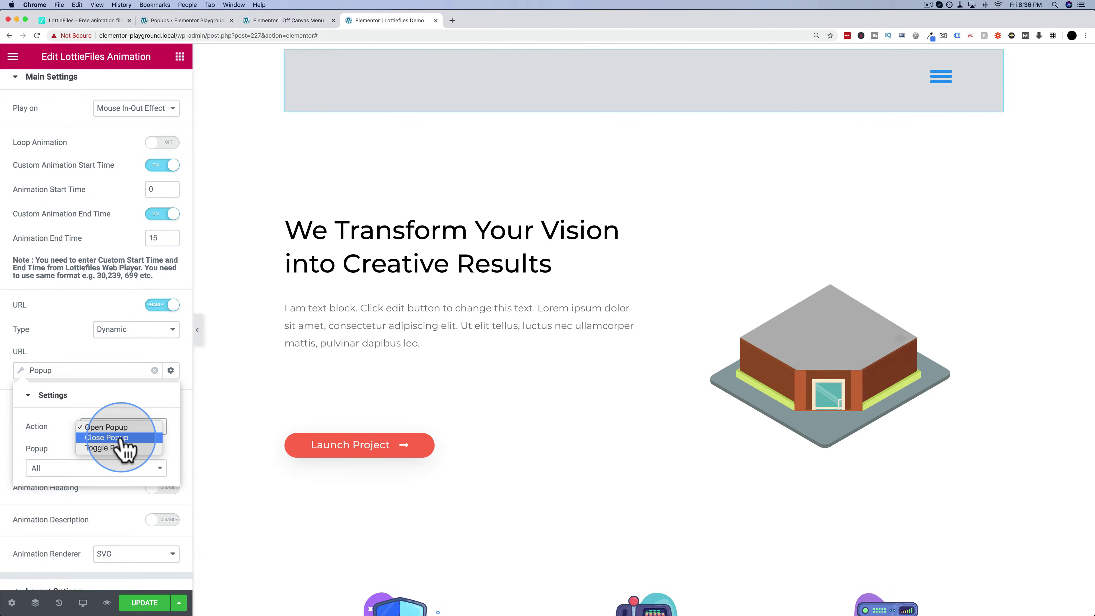
{"action": "left_click", "coordinate": [108, 428]}
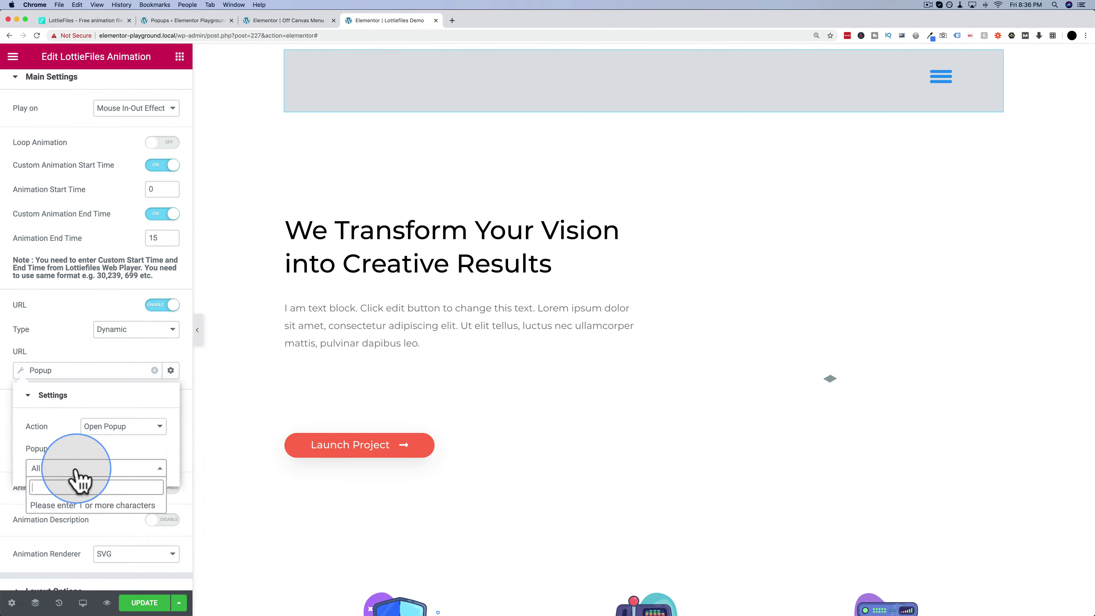
{"action": "left_click", "coordinate": [87, 485]}
{"action": "type", "text": "off"}
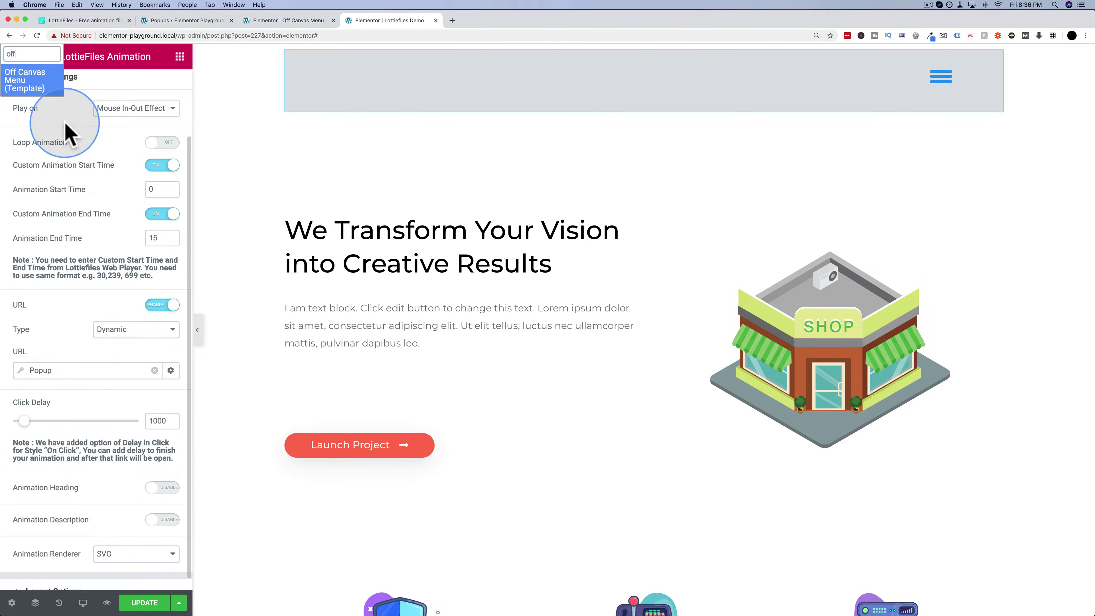
{"action": "left_click", "coordinate": [31, 81]}
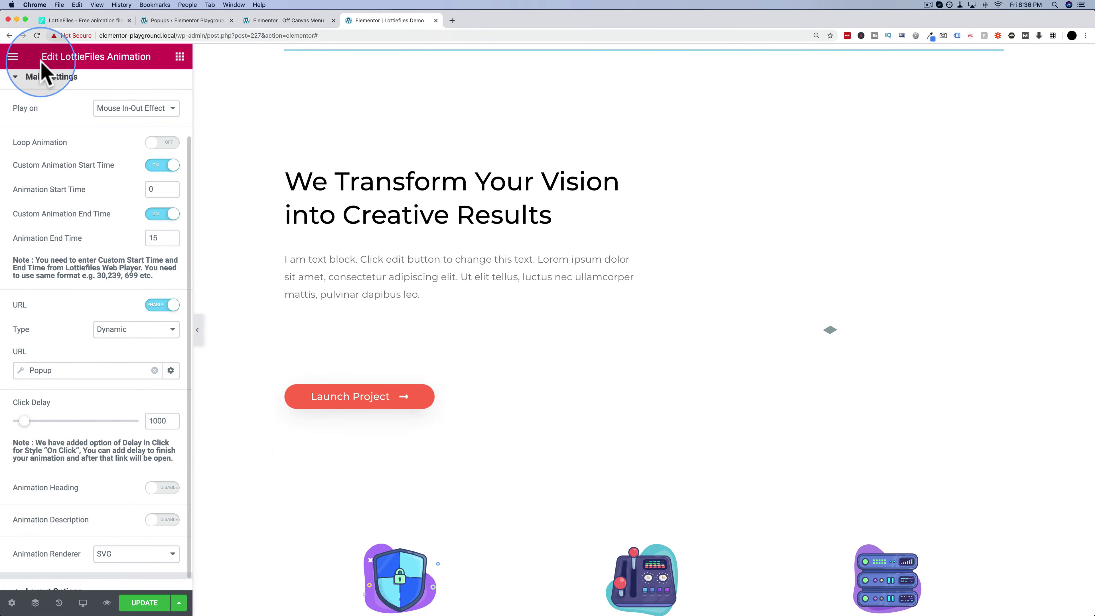
{"action": "left_click", "coordinate": [67, 370]}
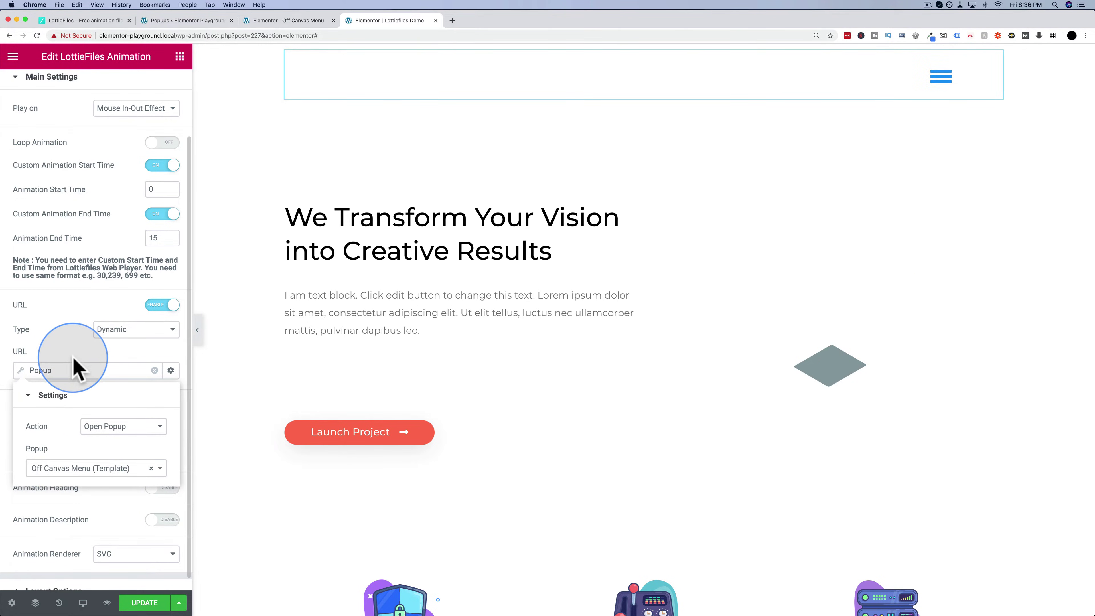
{"action": "left_click", "coordinate": [97, 362]}
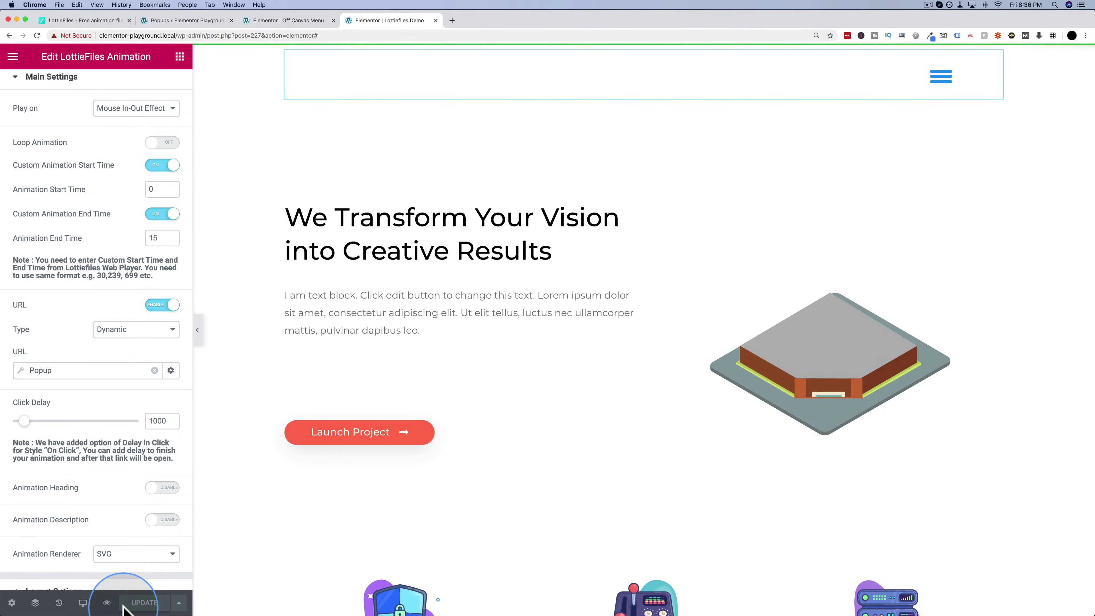
{"action": "left_click", "coordinate": [107, 602]}
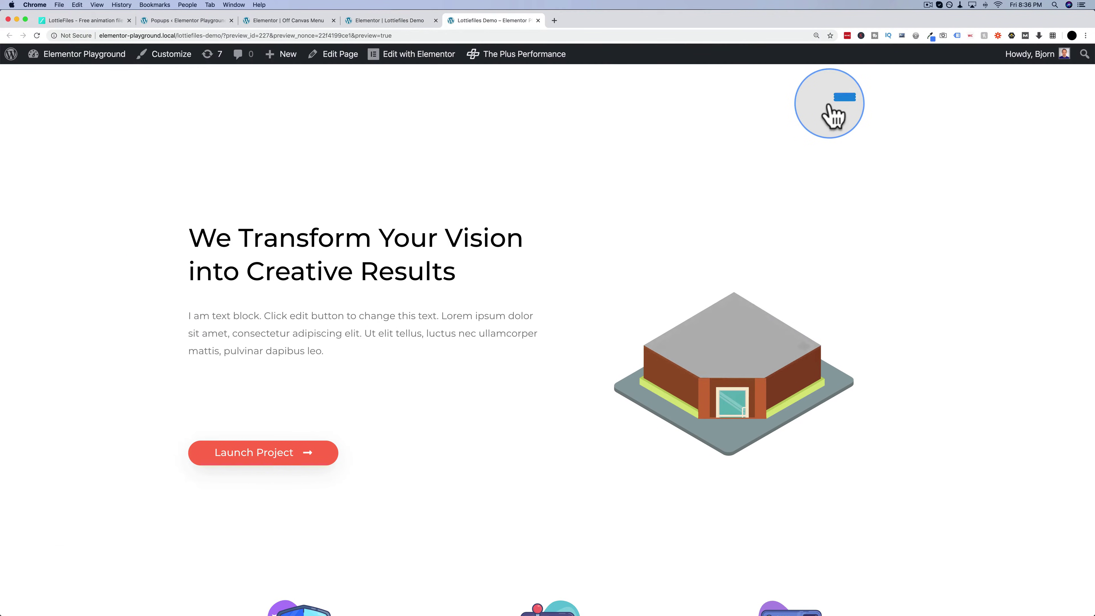
Open and close Site Navigation twice using the hamburger and X, then return to the Off Canvas Menu editor.
{"action": "left_click", "coordinate": [844, 98]}
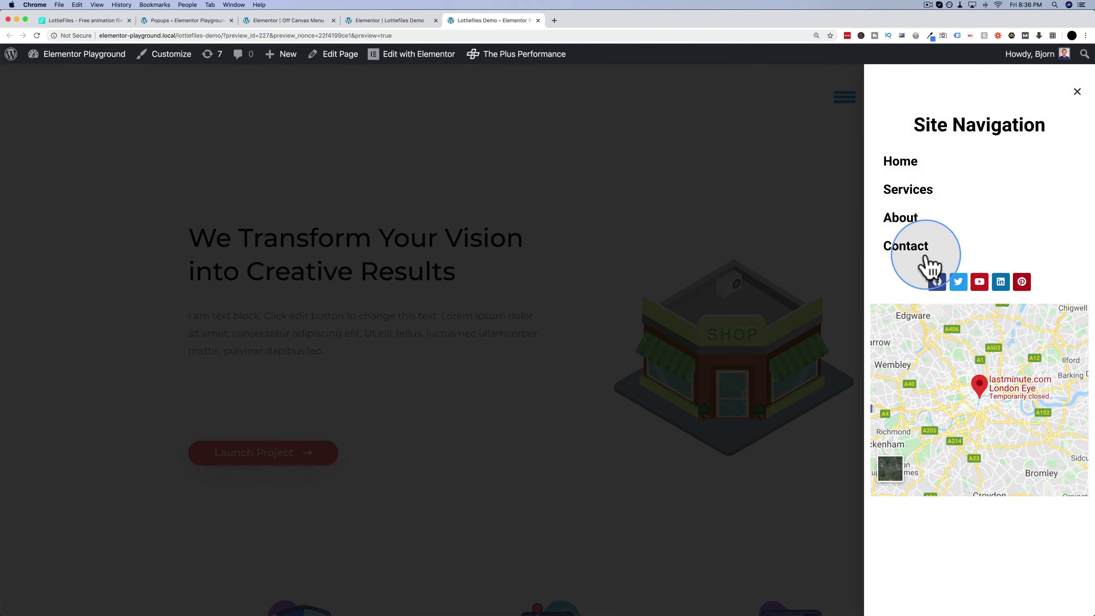
{"action": "left_click", "coordinate": [1076, 92]}
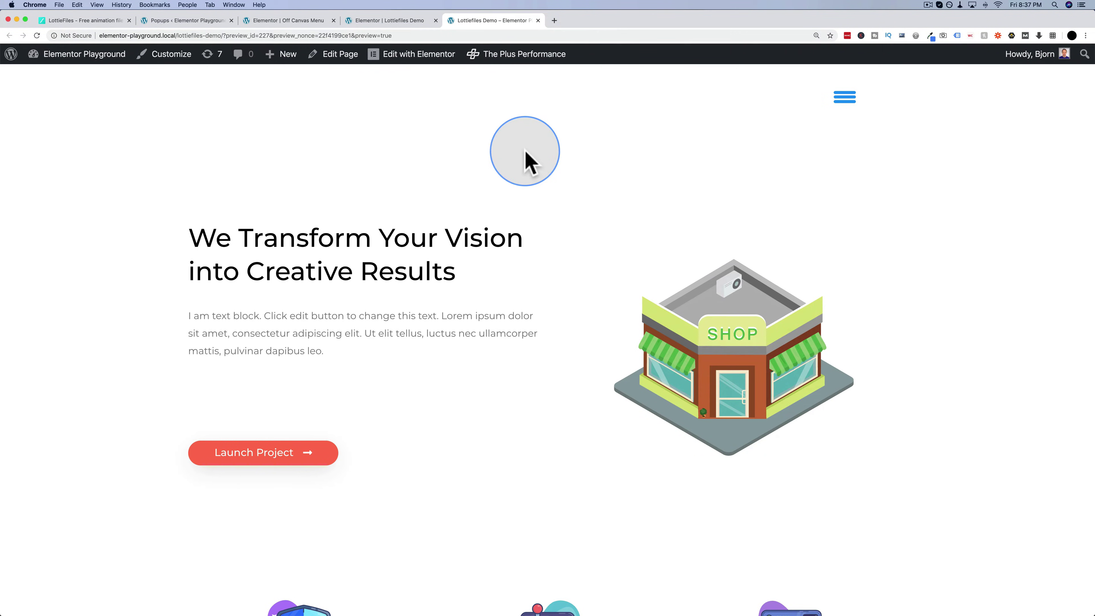
{"action": "left_click", "coordinate": [845, 97]}
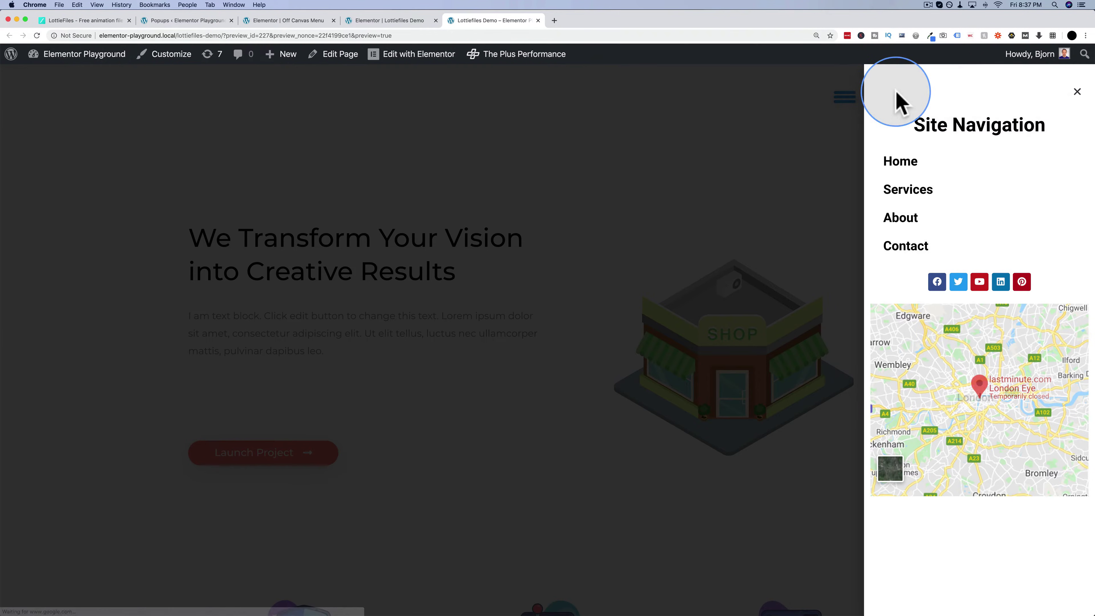
{"action": "left_click", "coordinate": [1077, 93]}
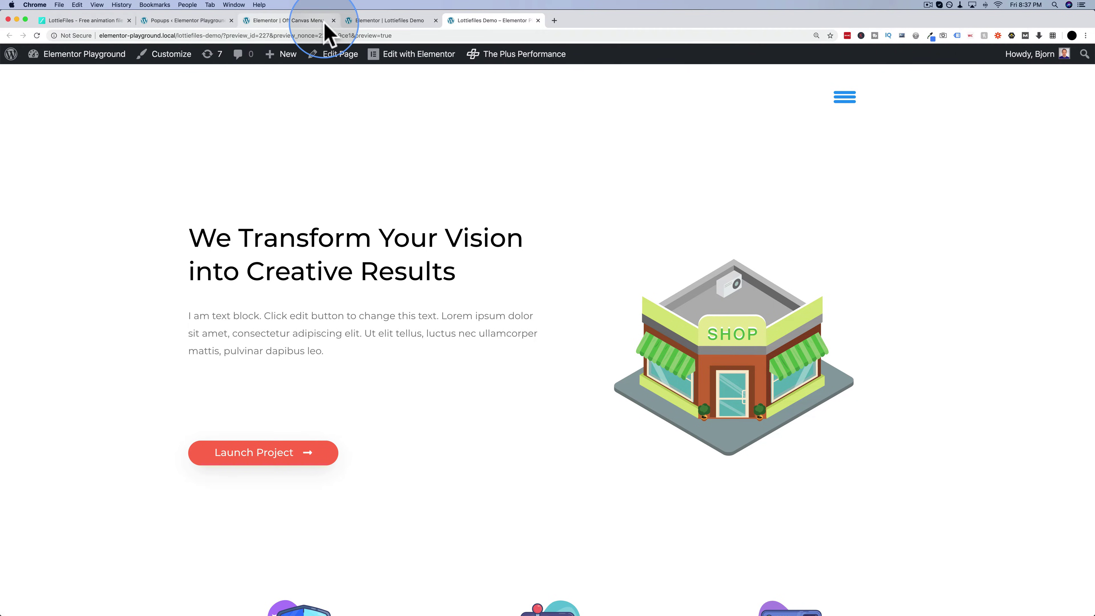
{"action": "left_click", "coordinate": [290, 22]}
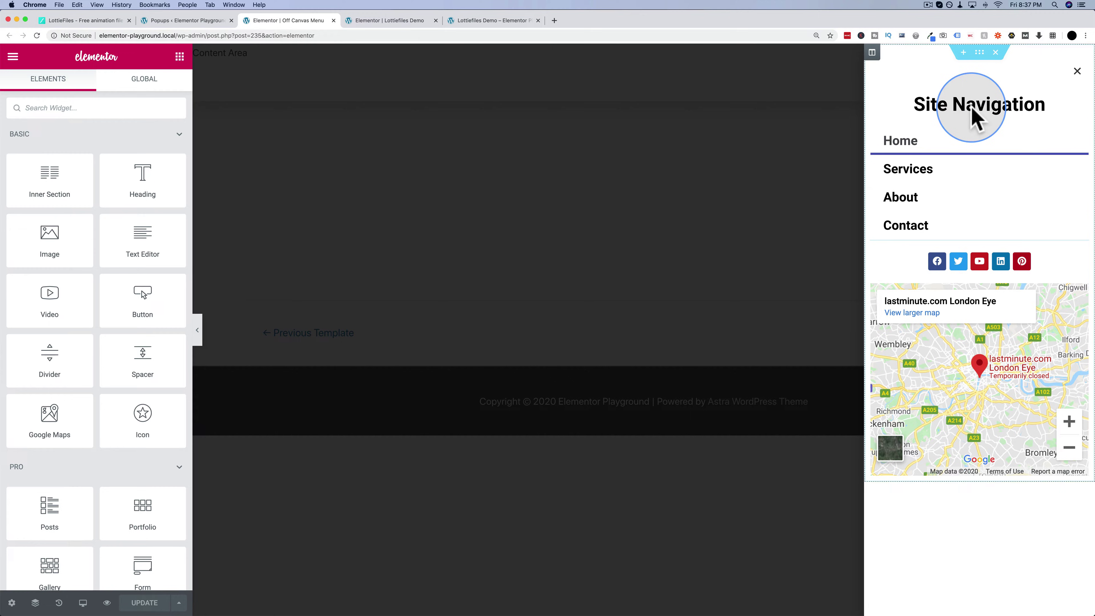
Add a single-column section above Site Navigation containing a LottieFiles Animation widget.
{"action": "left_click", "coordinate": [964, 53]}
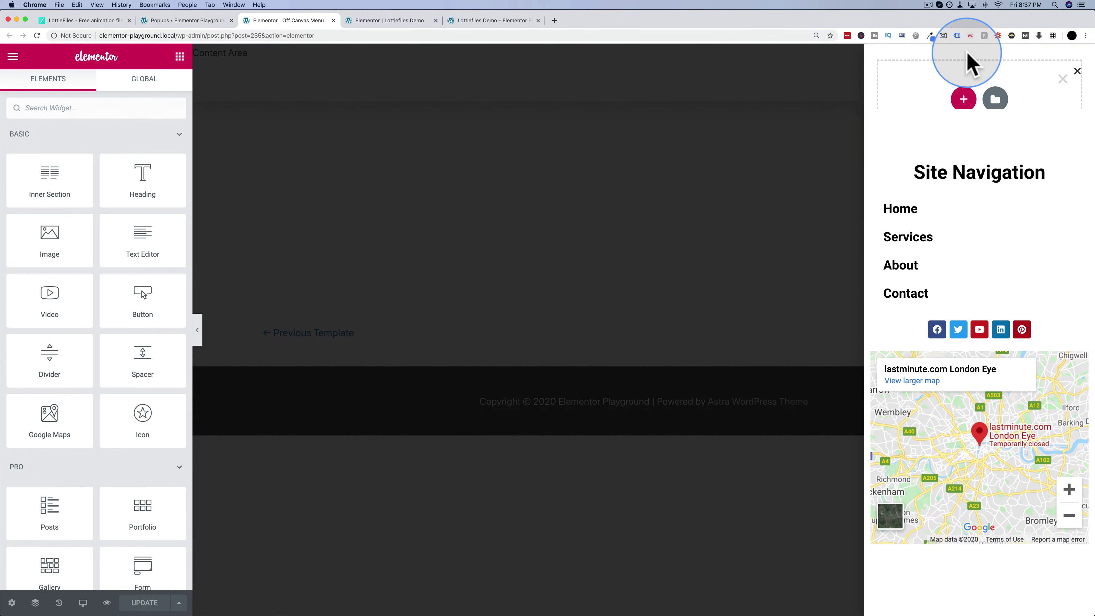
{"action": "left_click", "coordinate": [962, 106]}
{"action": "left_click", "coordinate": [904, 134]}
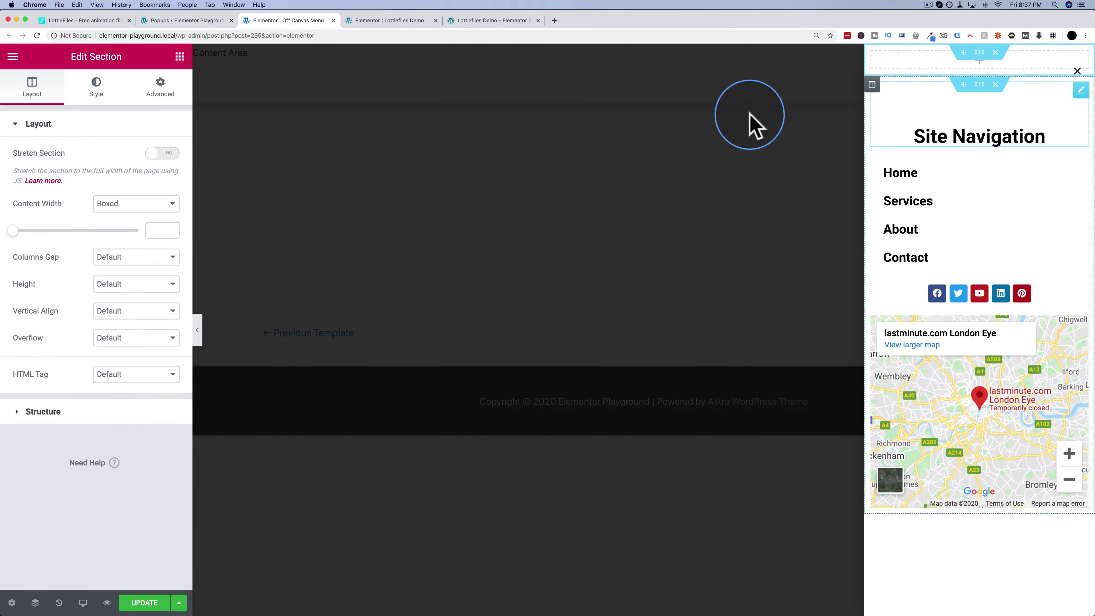
{"action": "left_click", "coordinate": [179, 57]}
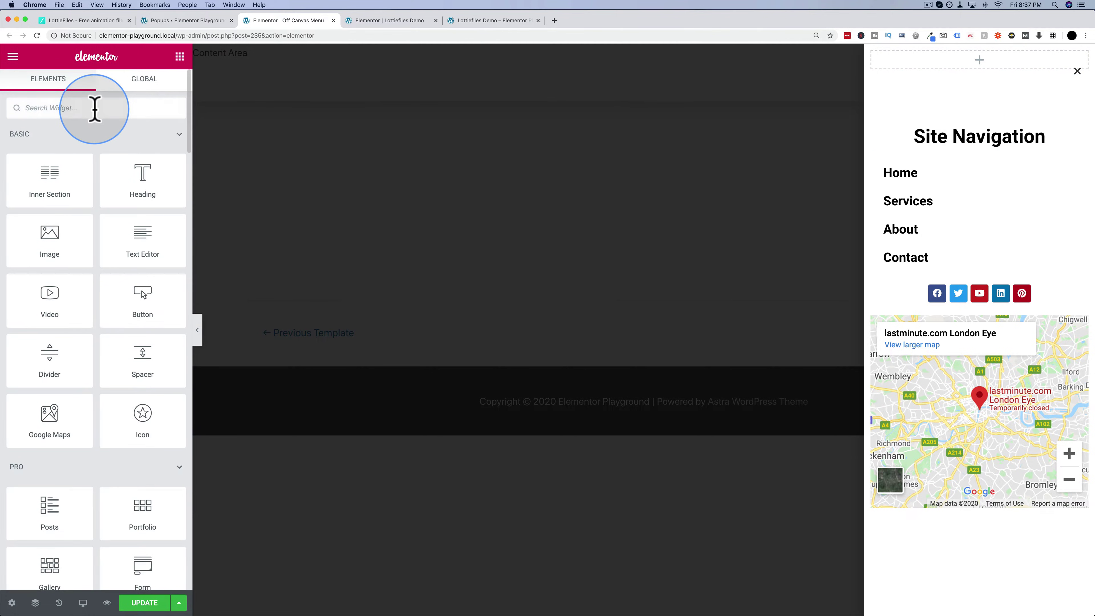
{"action": "left_click", "coordinate": [94, 108]}
{"action": "type", "text": "lottie"}
{"action": "left_click_drag", "start_coordinate": [49, 151], "coordinate": [1009, 77]}
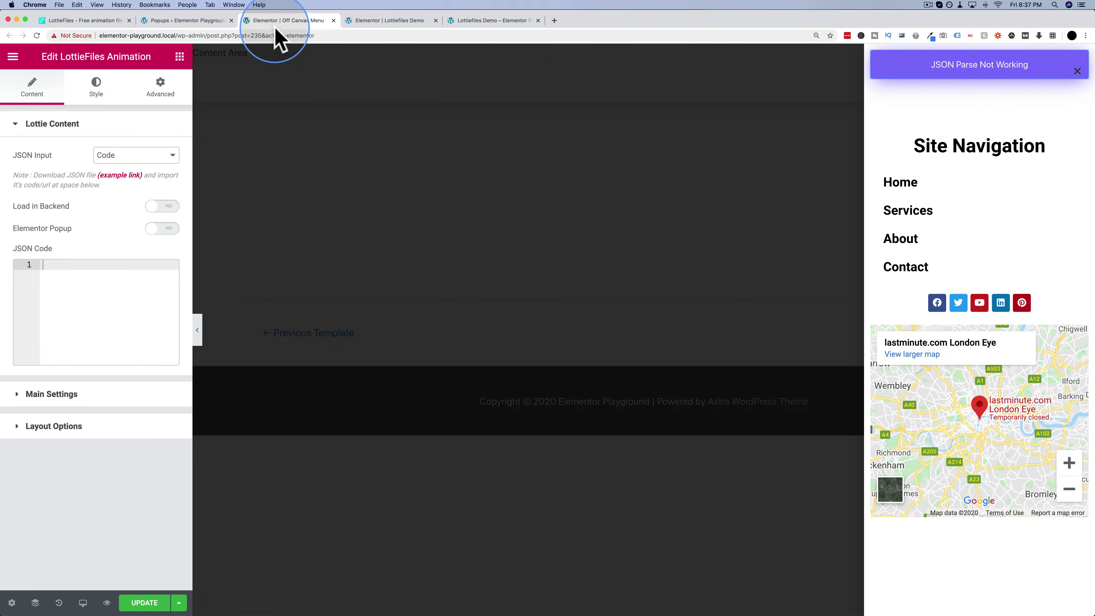
Paste the hamburger JSON from the demo page's Lottie widget into the new widget and enable Load in Backend.
{"action": "left_click", "coordinate": [170, 21]}
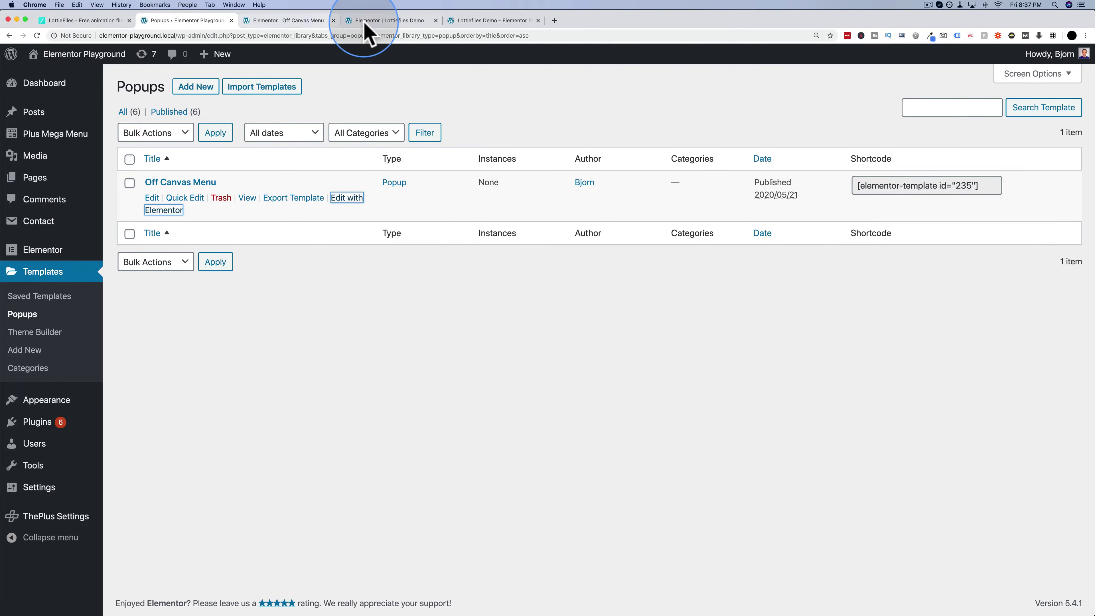
{"action": "left_click", "coordinate": [392, 22]}
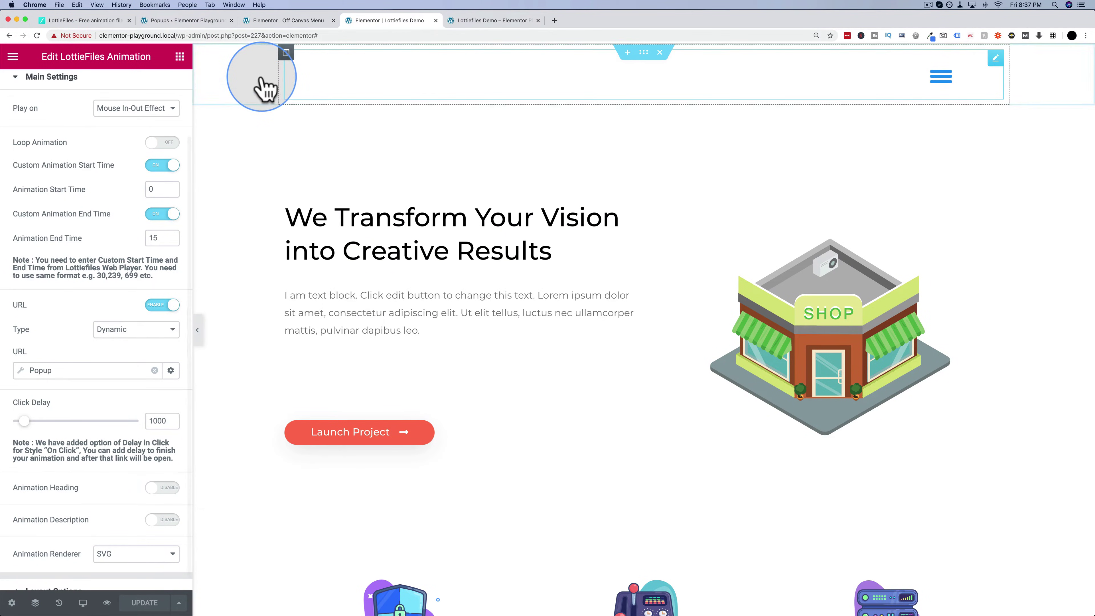
{"action": "scroll", "coordinate": [161, 196], "scroll_direction": "up", "scroll_amount": 2}
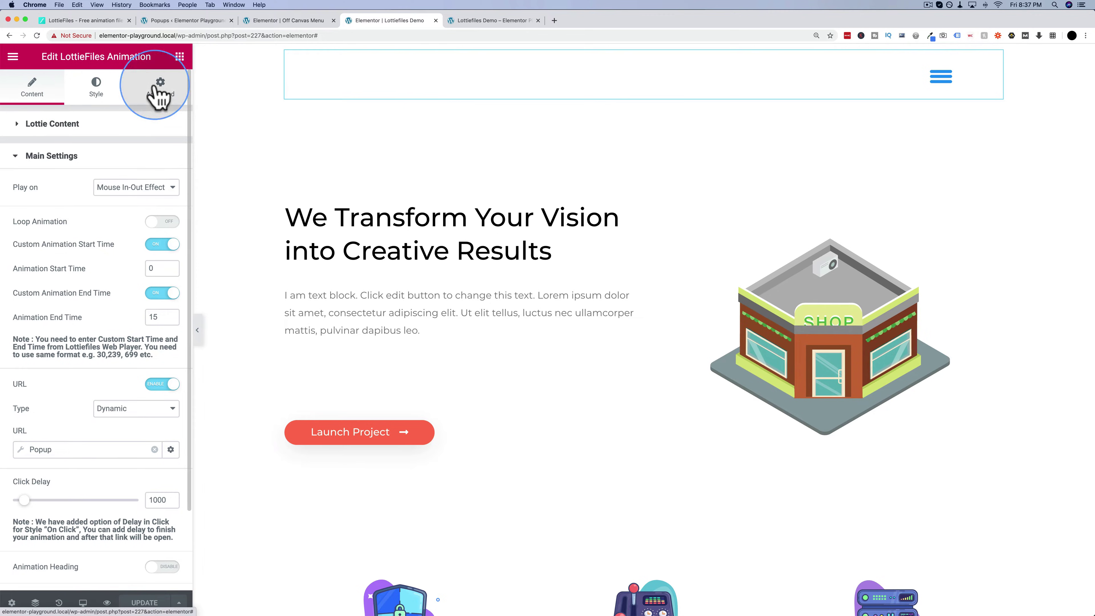
{"action": "left_click", "coordinate": [17, 125]}
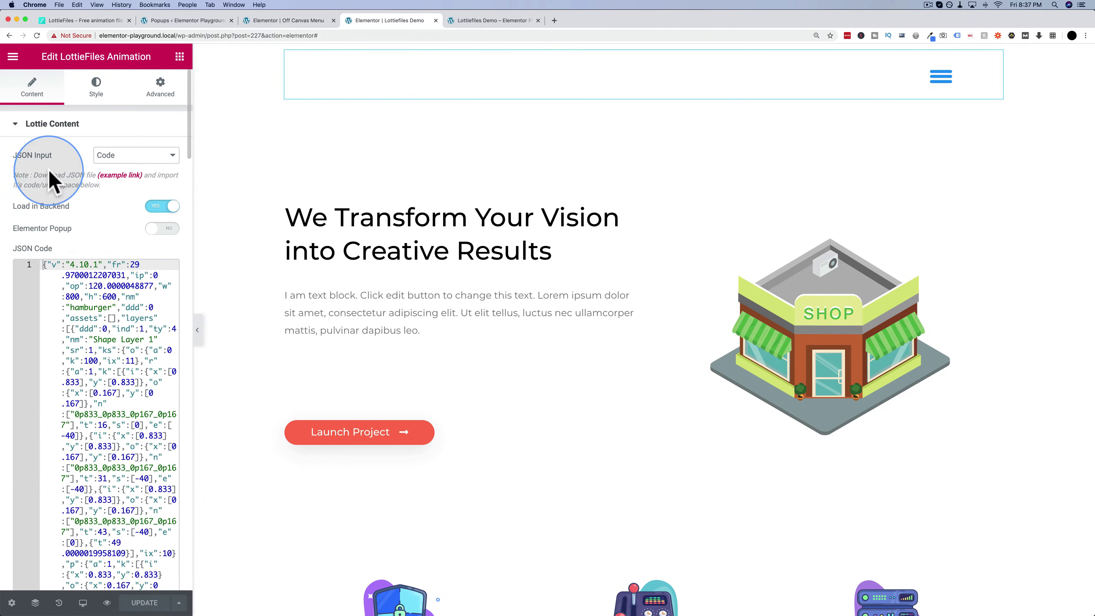
{"action": "triple_click", "coordinate": [103, 319]}
{"action": "key", "text": "super+c"}
{"action": "left_click", "coordinate": [185, 20]}
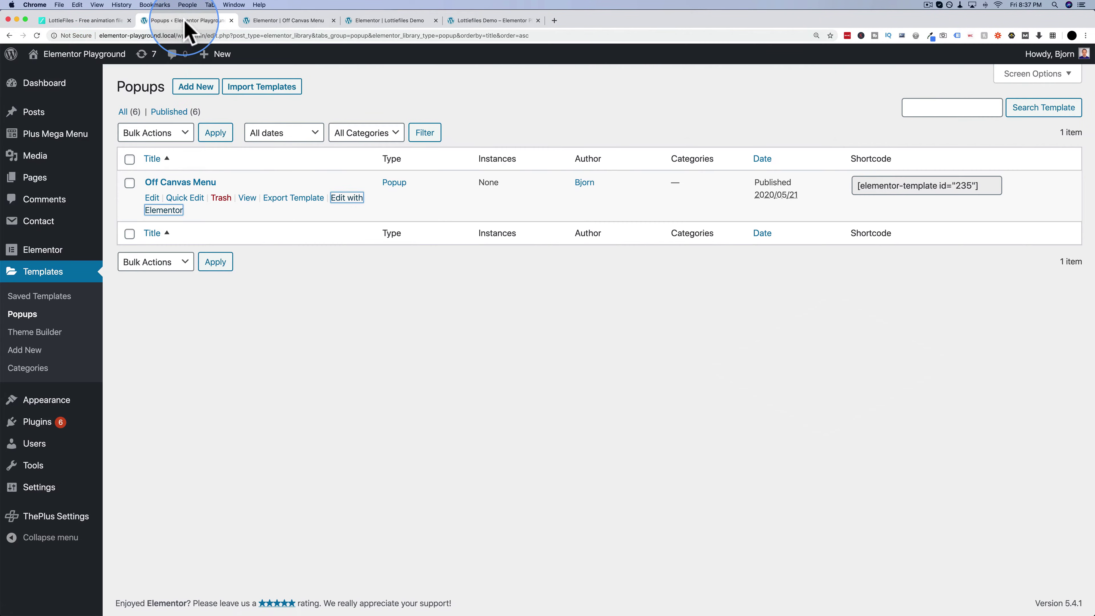
{"action": "left_click", "coordinate": [288, 20]}
{"action": "left_click", "coordinate": [105, 299]}
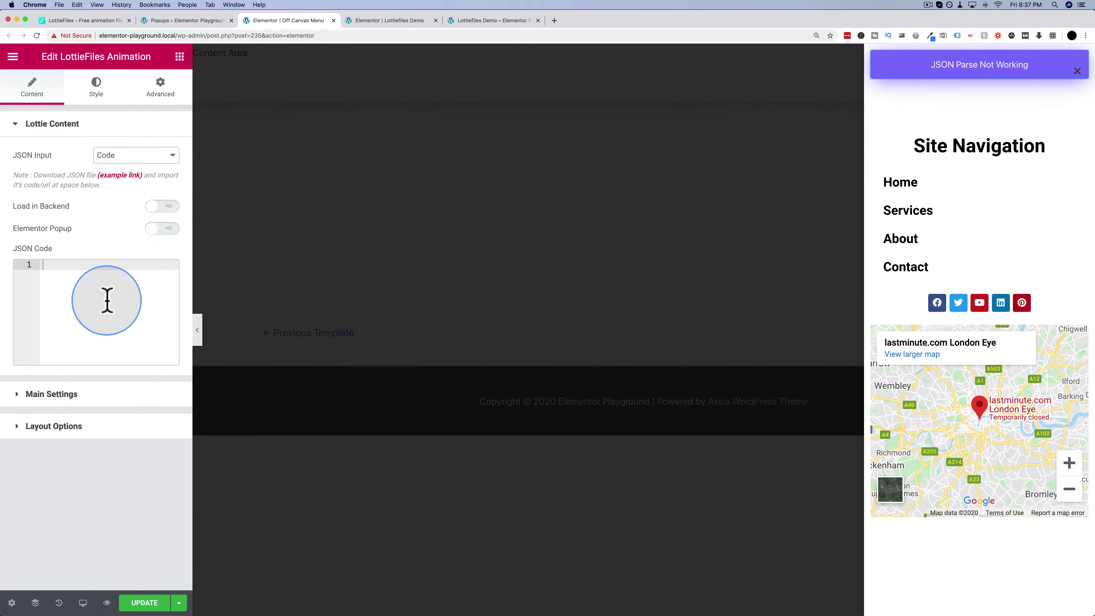
{"action": "key", "text": "super+v"}
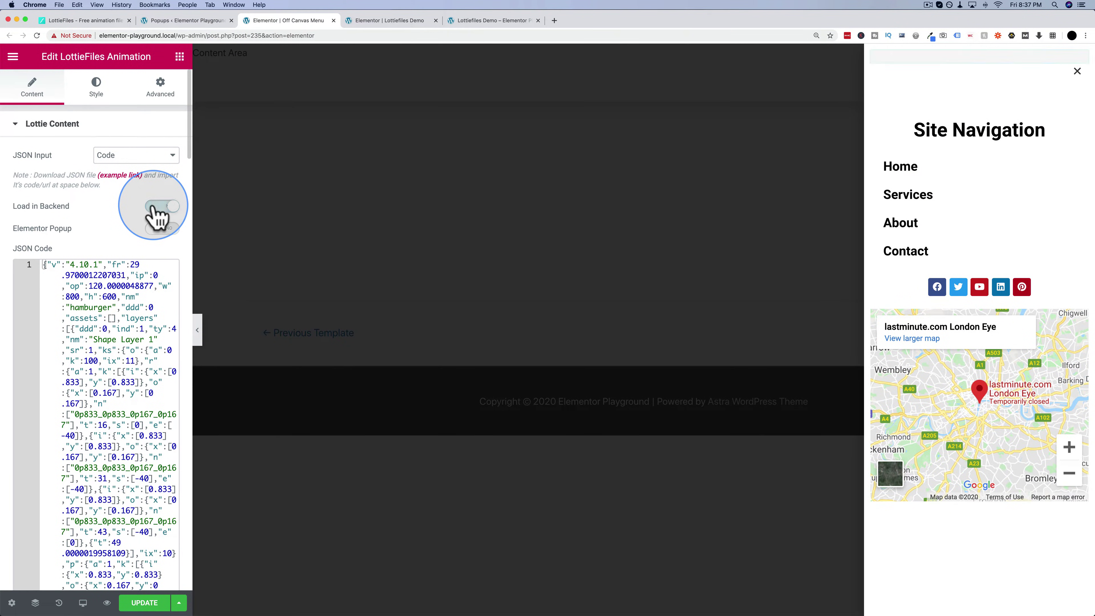
{"action": "left_click", "coordinate": [155, 207]}
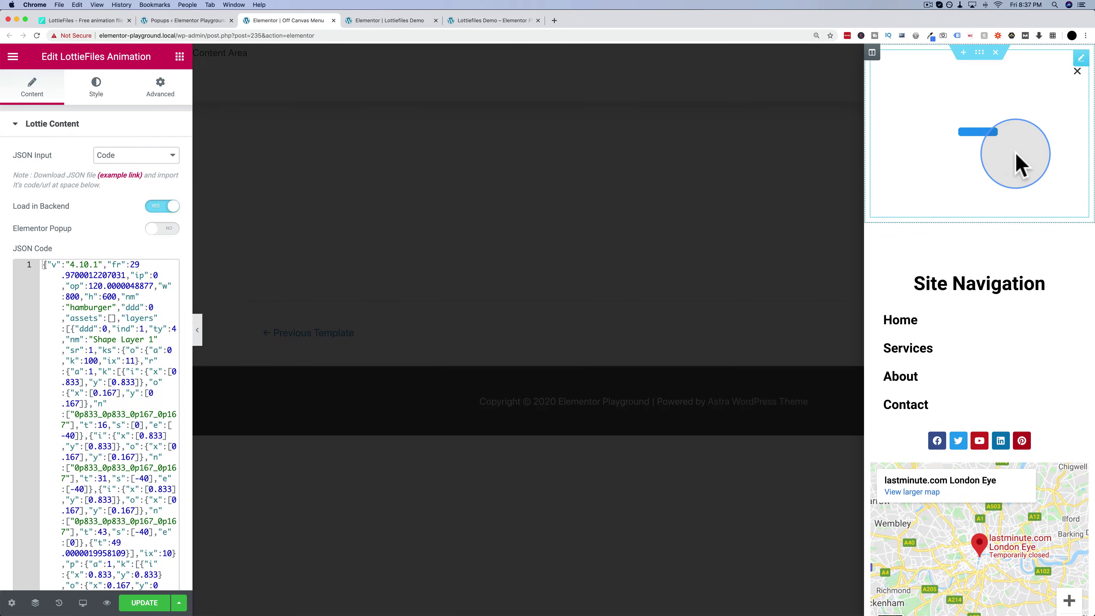
{"action": "left_click", "coordinate": [65, 124]}
Set the Lottie icon's maximum width to 28 in Layout Options.
{"action": "left_click", "coordinate": [65, 156]}
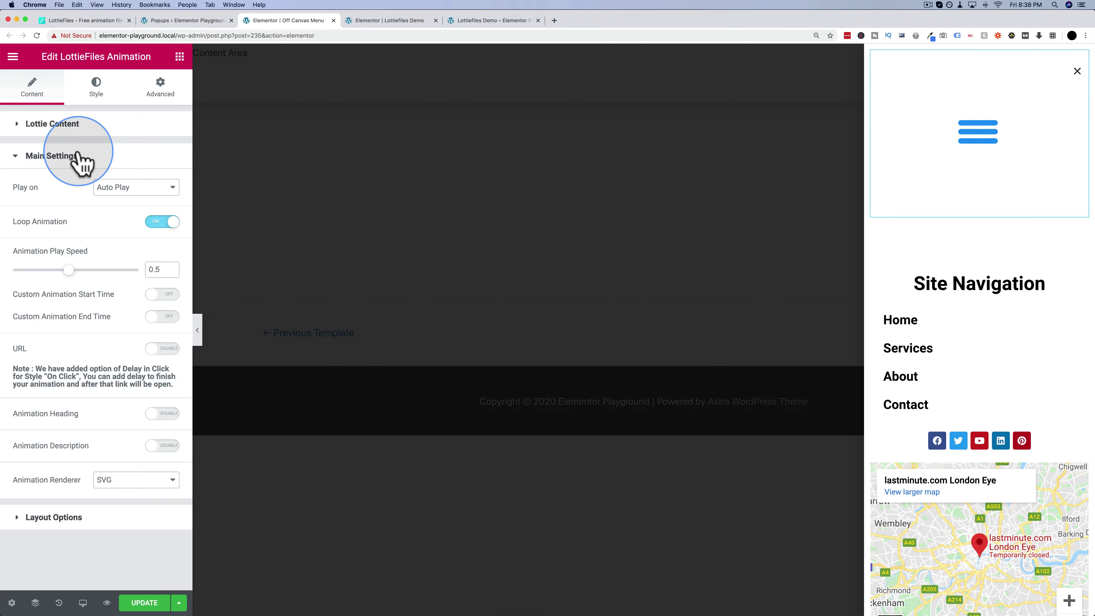
{"action": "left_click", "coordinate": [71, 156]}
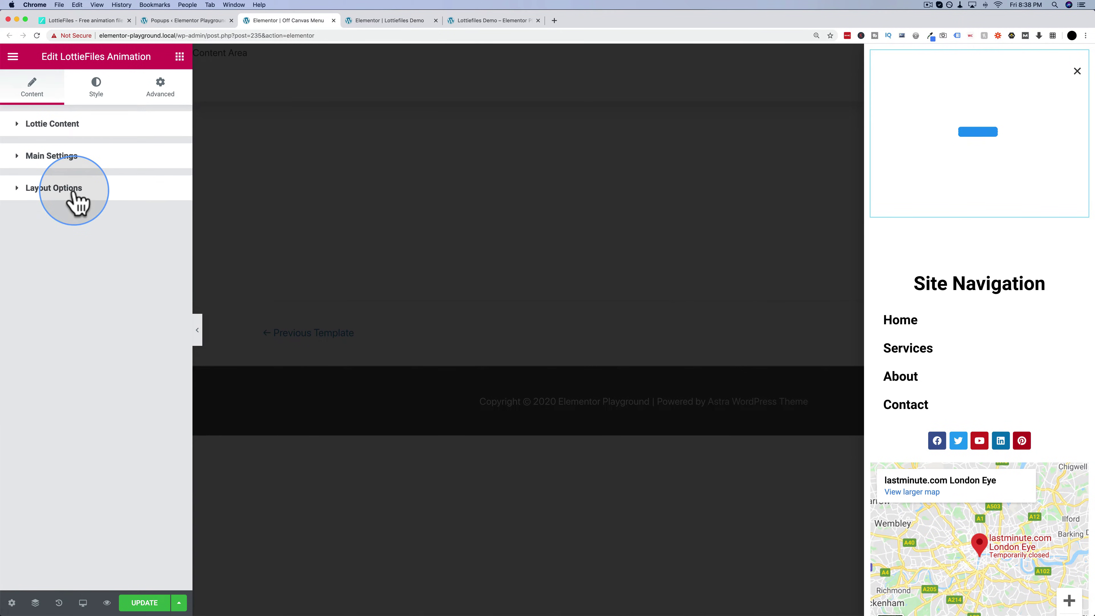
{"action": "left_click", "coordinate": [73, 188]}
{"action": "left_click_drag", "start_coordinate": [139, 293], "coordinate": [49, 293]}
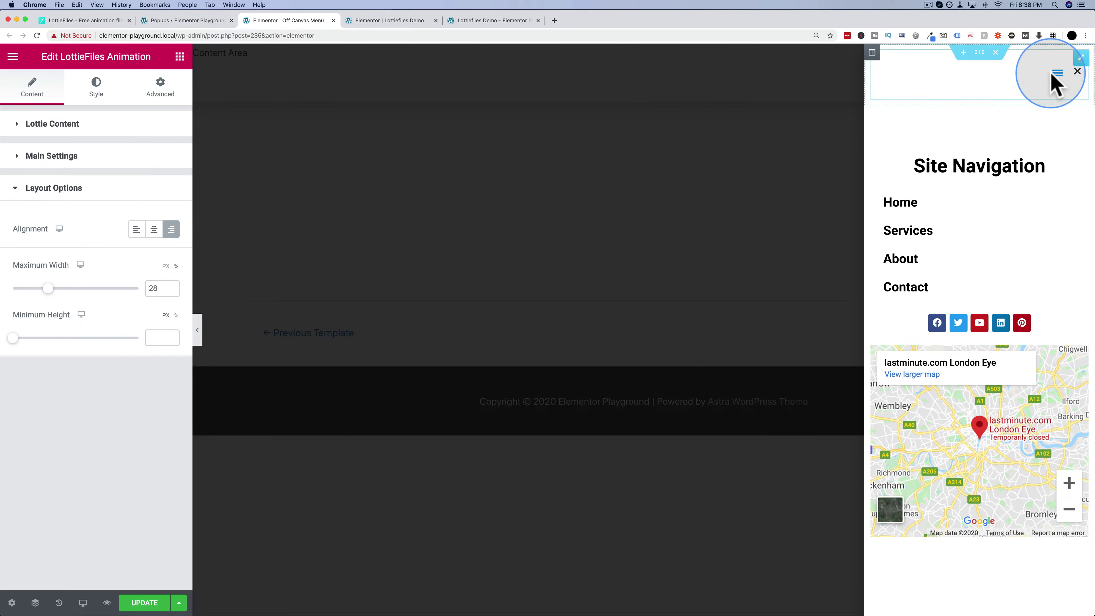
Enable a custom start time of 33, the X frame found on LottieFiles.
{"action": "left_click", "coordinate": [118, 158]}
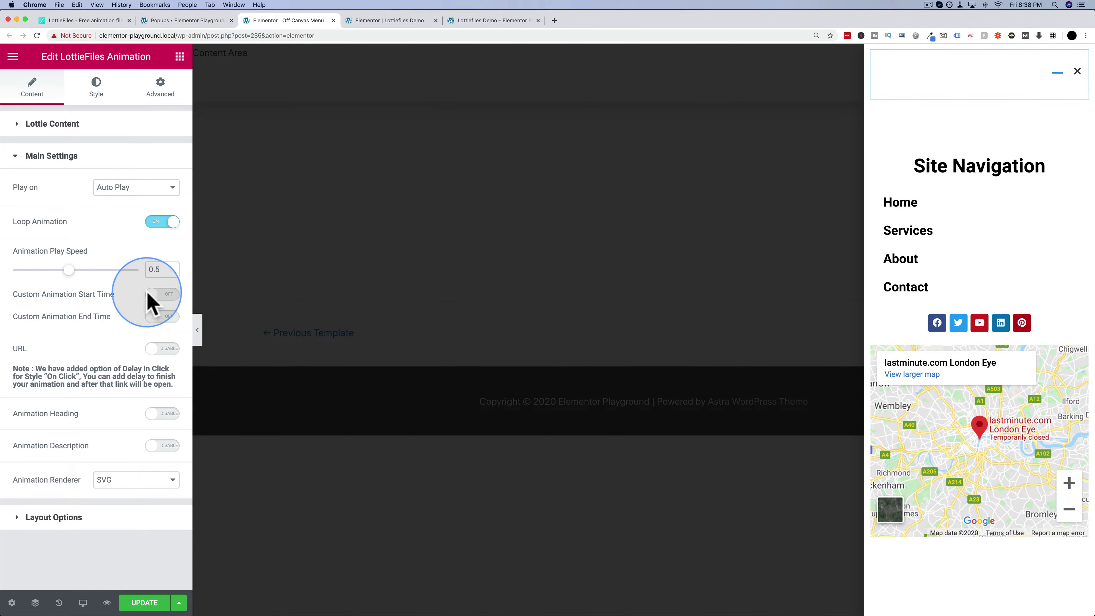
{"action": "left_click", "coordinate": [157, 294]}
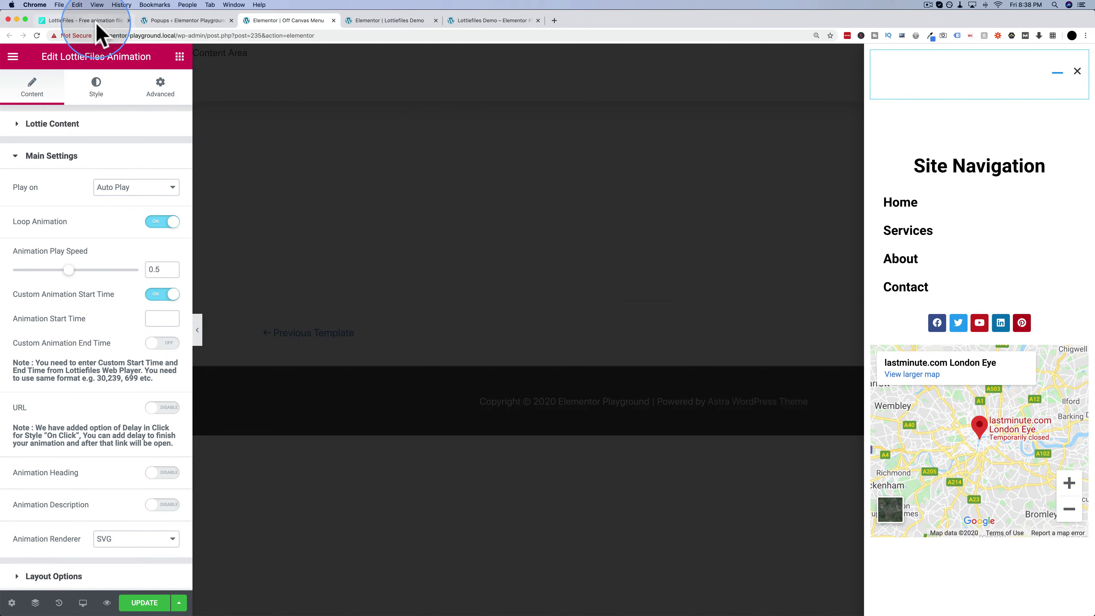
{"action": "left_click", "coordinate": [82, 20]}
{"action": "left_click", "coordinate": [407, 277]}
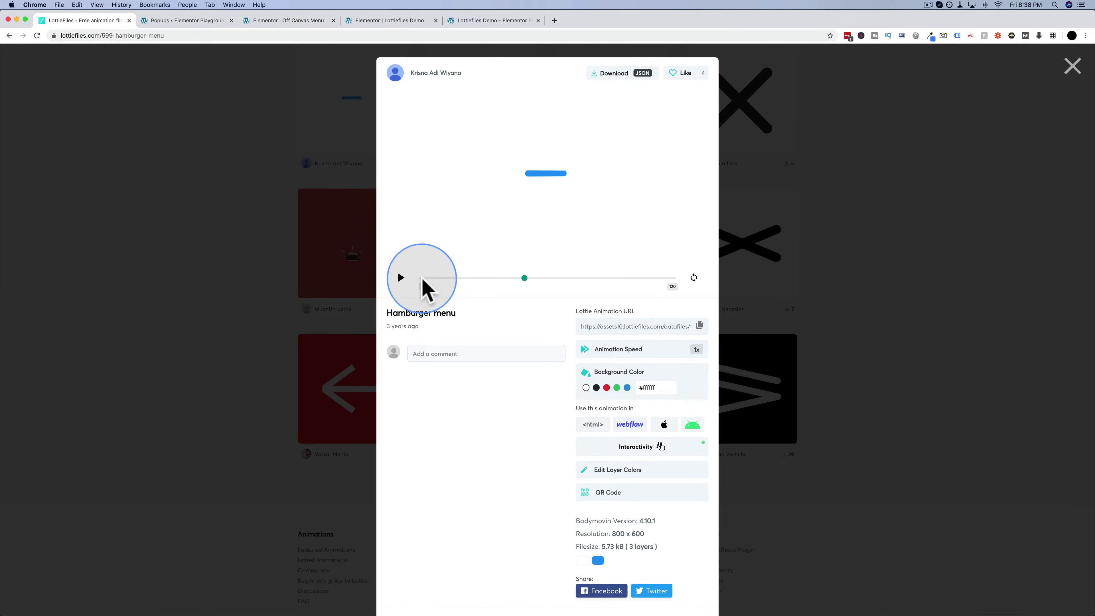
{"action": "left_click_drag", "start_coordinate": [524, 278], "coordinate": [491, 279]}
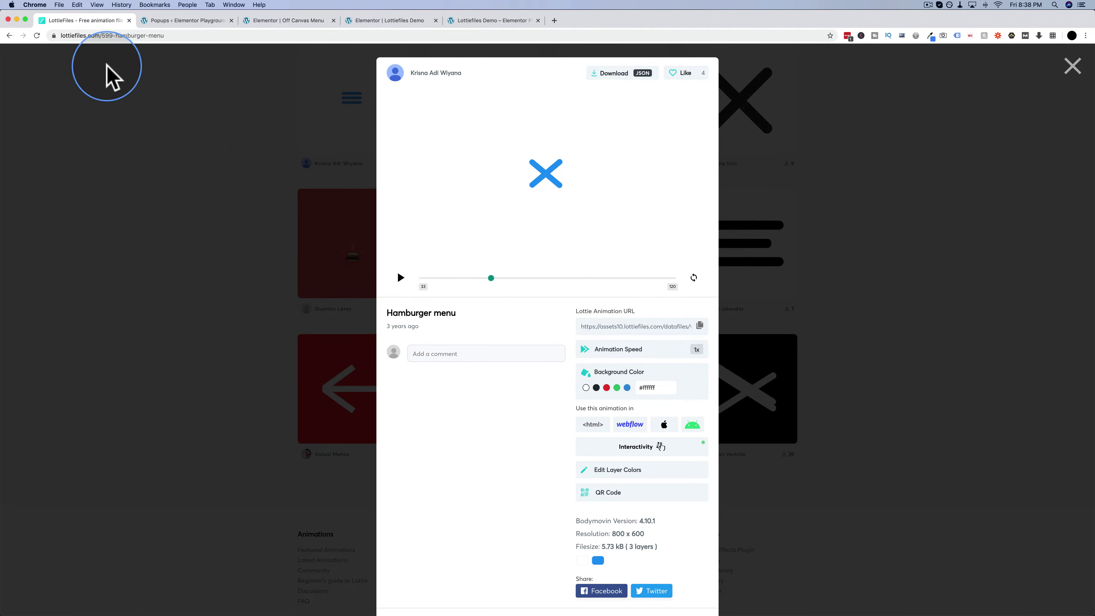
{"action": "left_click", "coordinate": [285, 20]}
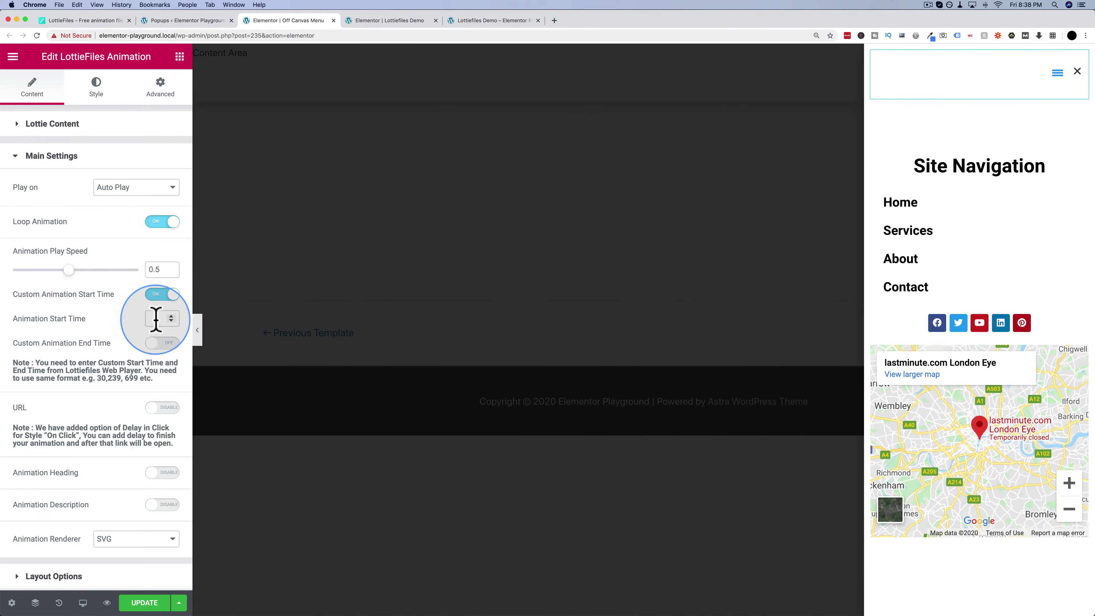
{"action": "type", "text": "33"}
Enable a custom end time of 55 and set Play on to Mouse In-Out Effect.
{"action": "left_click", "coordinate": [162, 342]}
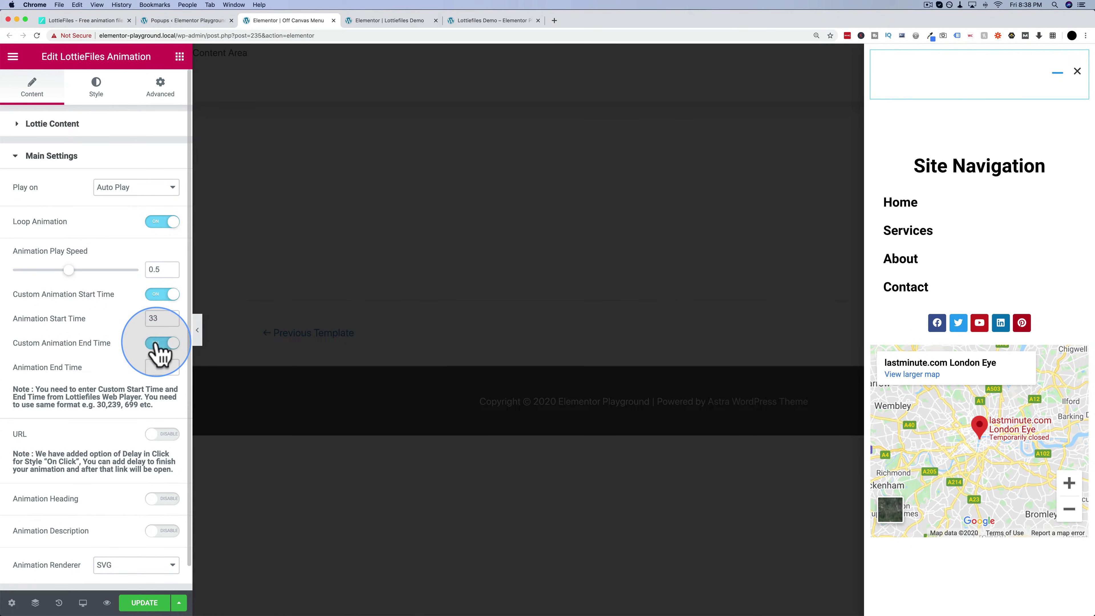
{"action": "left_click", "coordinate": [59, 16]}
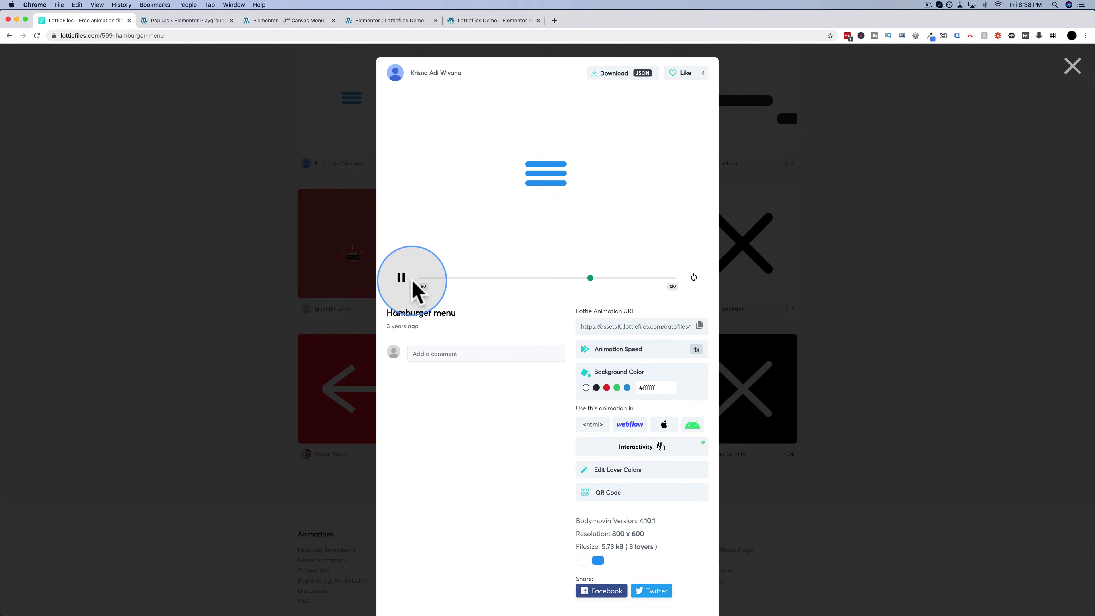
{"action": "left_click", "coordinate": [400, 278]}
{"action": "left_click", "coordinate": [482, 278]}
{"action": "left_click_drag", "start_coordinate": [491, 279], "coordinate": [536, 278]}
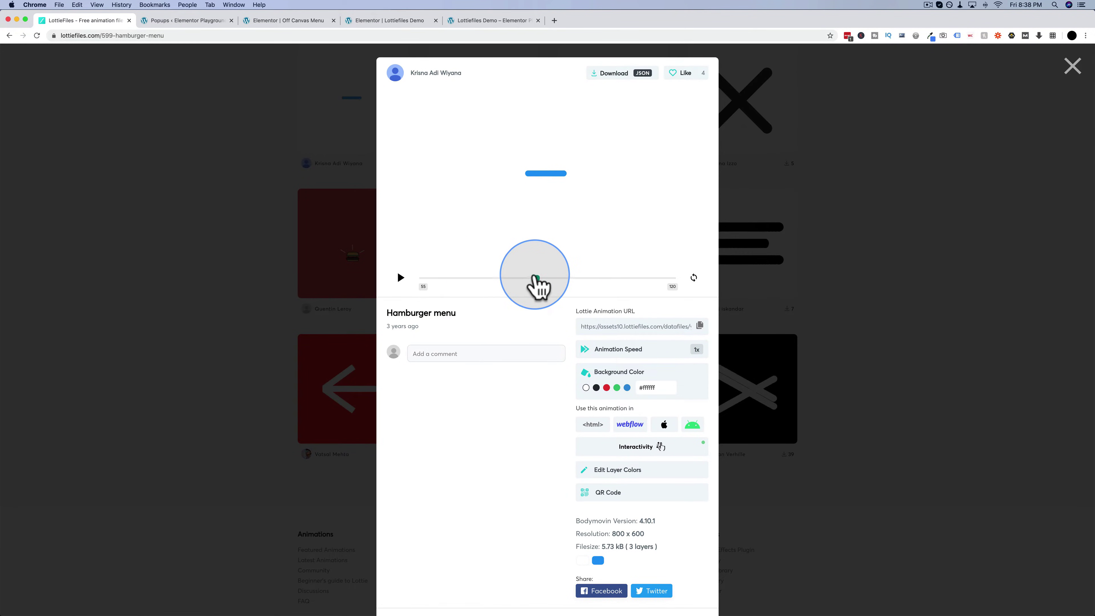
{"action": "left_click", "coordinate": [252, 22]}
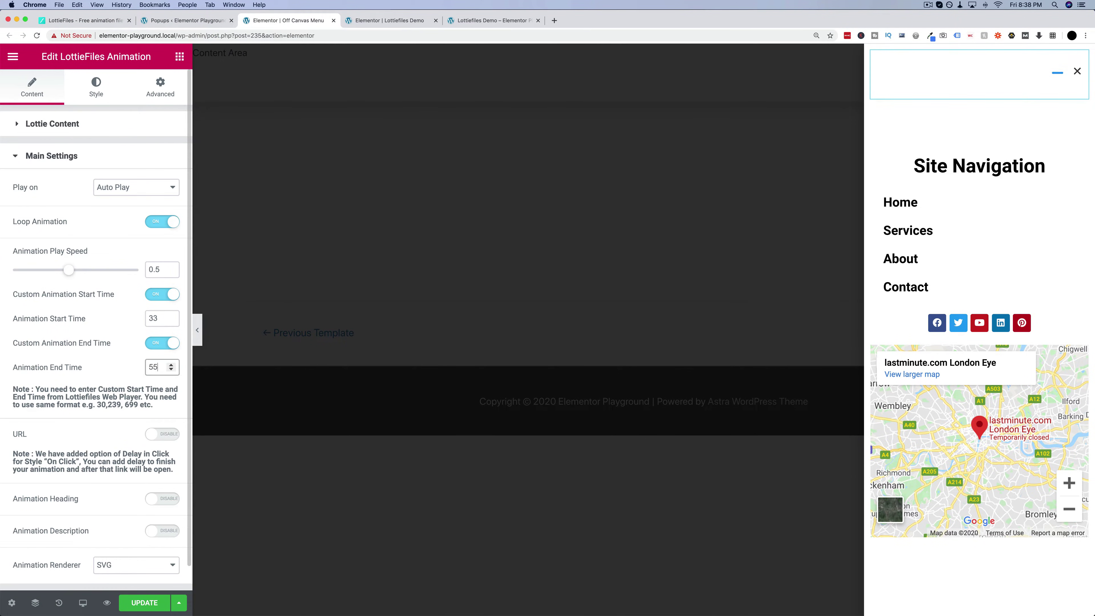
{"action": "left_click", "coordinate": [151, 187]}
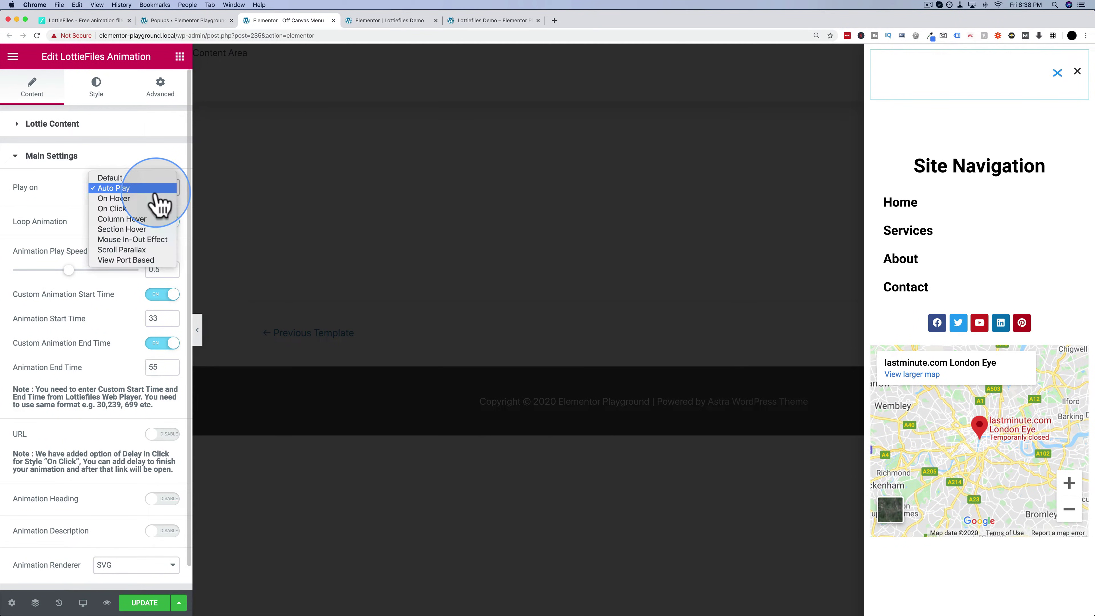
{"action": "left_click", "coordinate": [133, 239]}
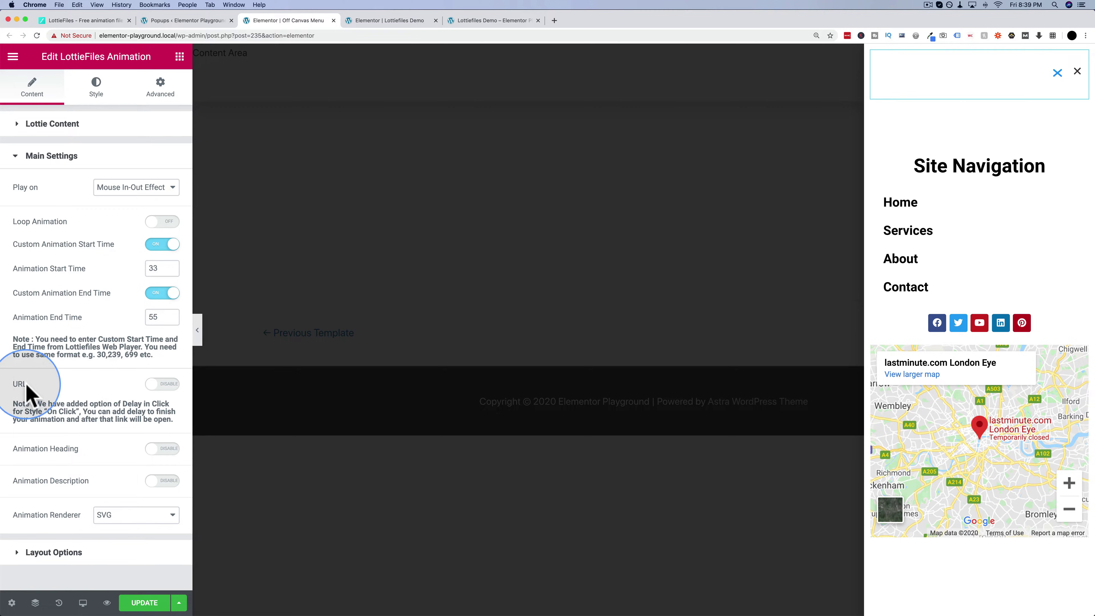
Link the X Lottie animation to the dynamic Popup tag with the Close Popup action.
{"action": "left_click", "coordinate": [161, 385]}
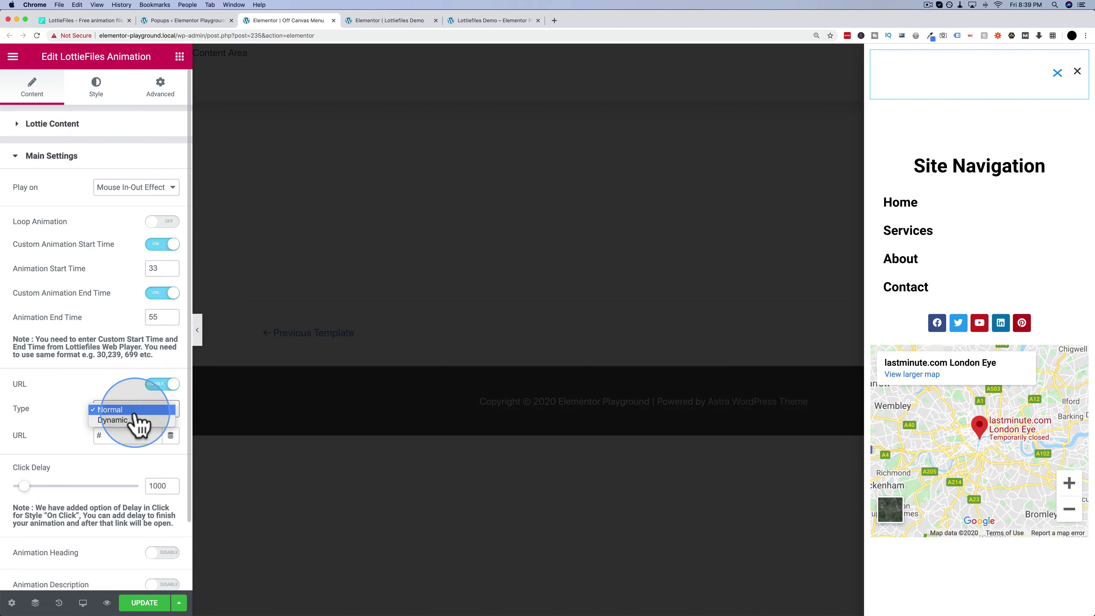
{"action": "left_click", "coordinate": [130, 420]}
{"action": "scroll", "coordinate": [108, 406], "scroll_direction": "down", "scroll_amount": 3}
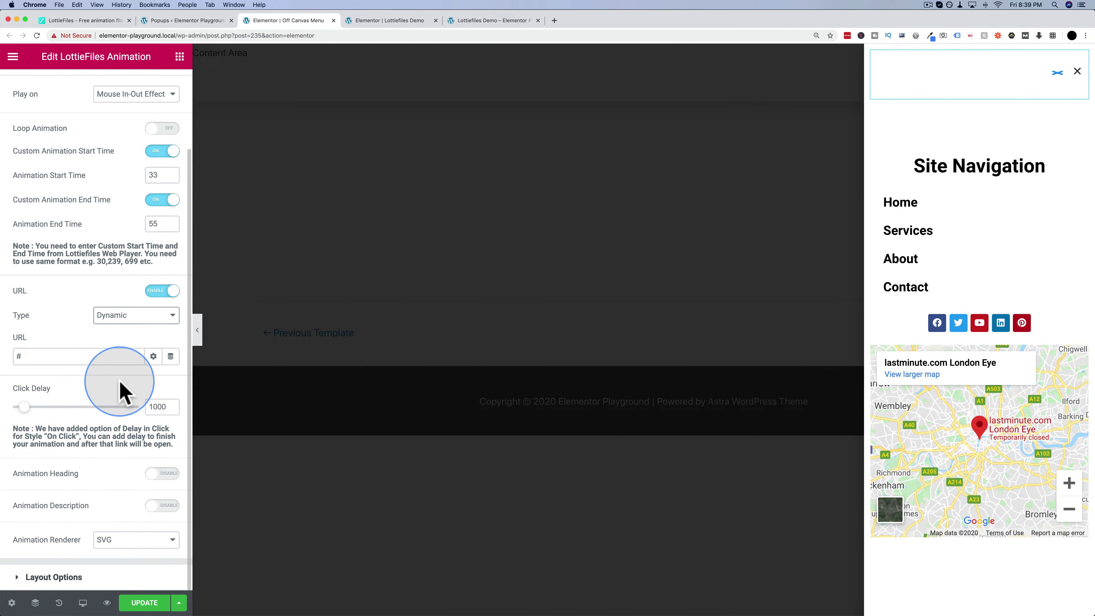
{"action": "left_click", "coordinate": [171, 356]}
{"action": "scroll", "coordinate": [73, 452], "scroll_direction": "down", "scroll_amount": 5}
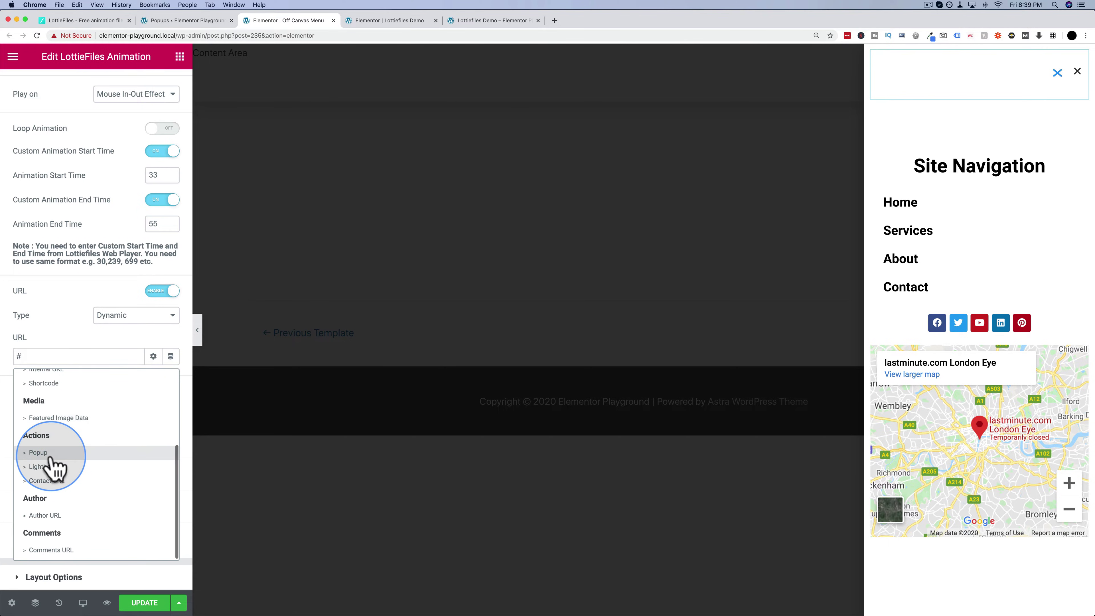
{"action": "left_click", "coordinate": [54, 465]}
{"action": "left_click", "coordinate": [132, 356]}
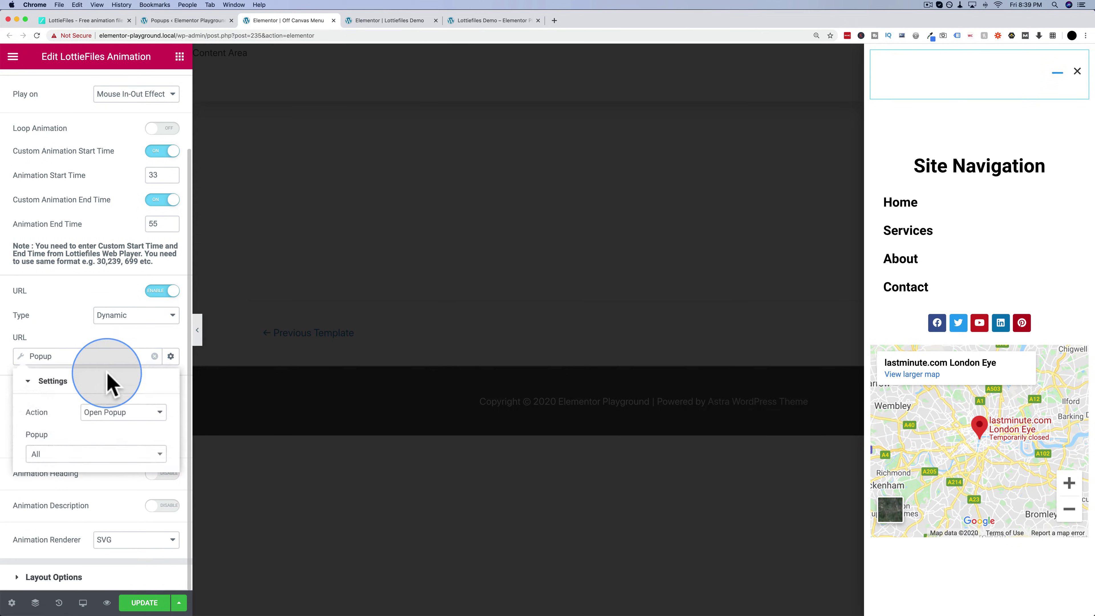
{"action": "left_click", "coordinate": [111, 413]}
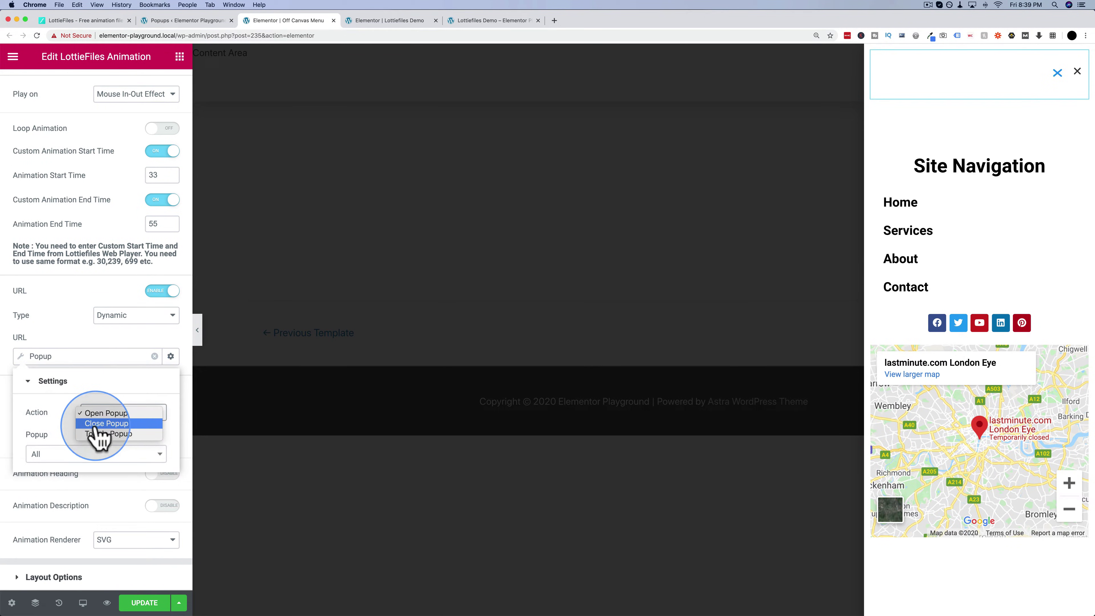
{"action": "left_click", "coordinate": [106, 423]}
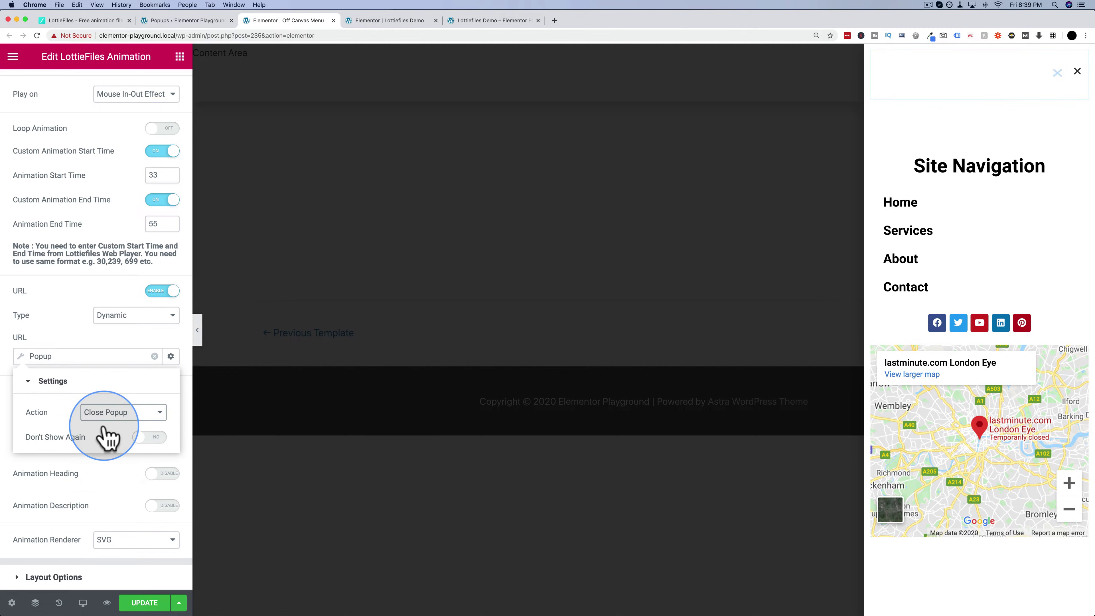
{"action": "left_click", "coordinate": [68, 332]}
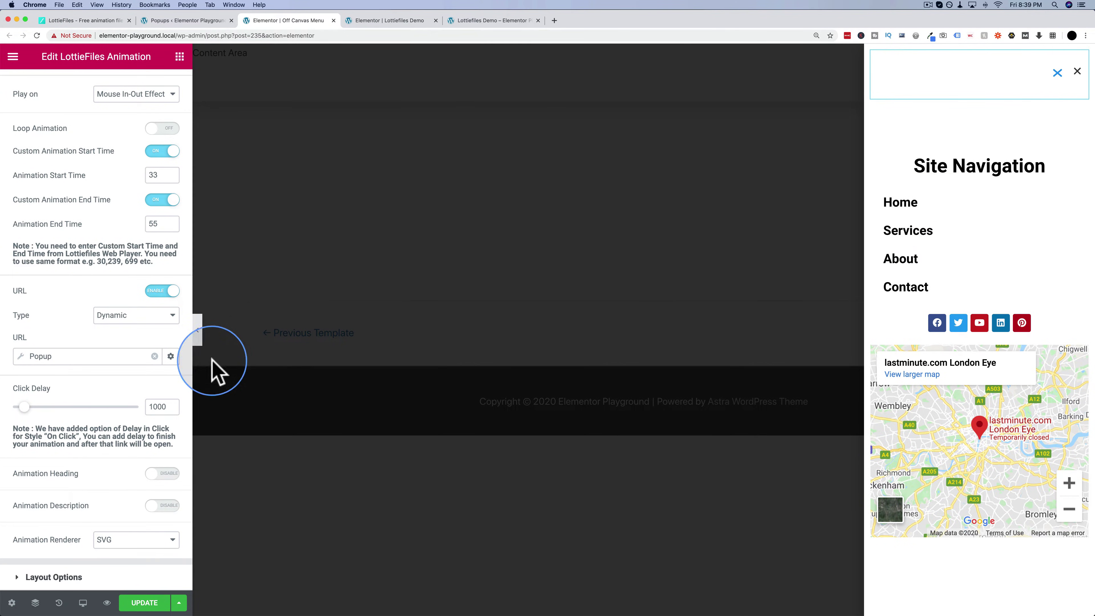
Unlink the popup's top section margins and pull its margin up to -25.
{"action": "left_click", "coordinate": [12, 603]}
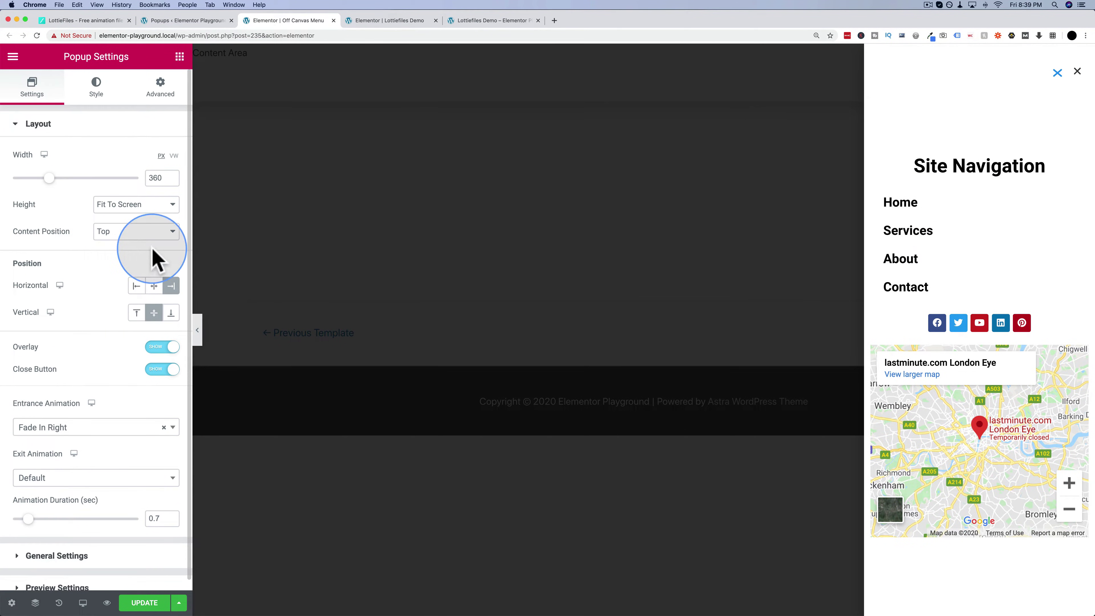
{"action": "scroll", "coordinate": [90, 345], "scroll_direction": "down", "scroll_amount": 1}
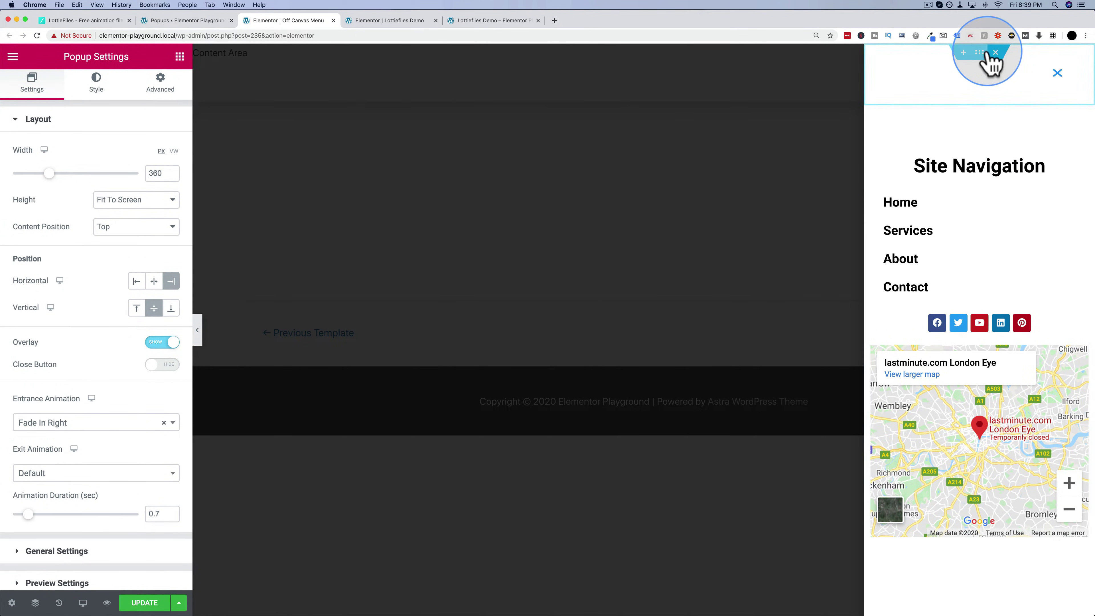
{"action": "left_click", "coordinate": [979, 114]}
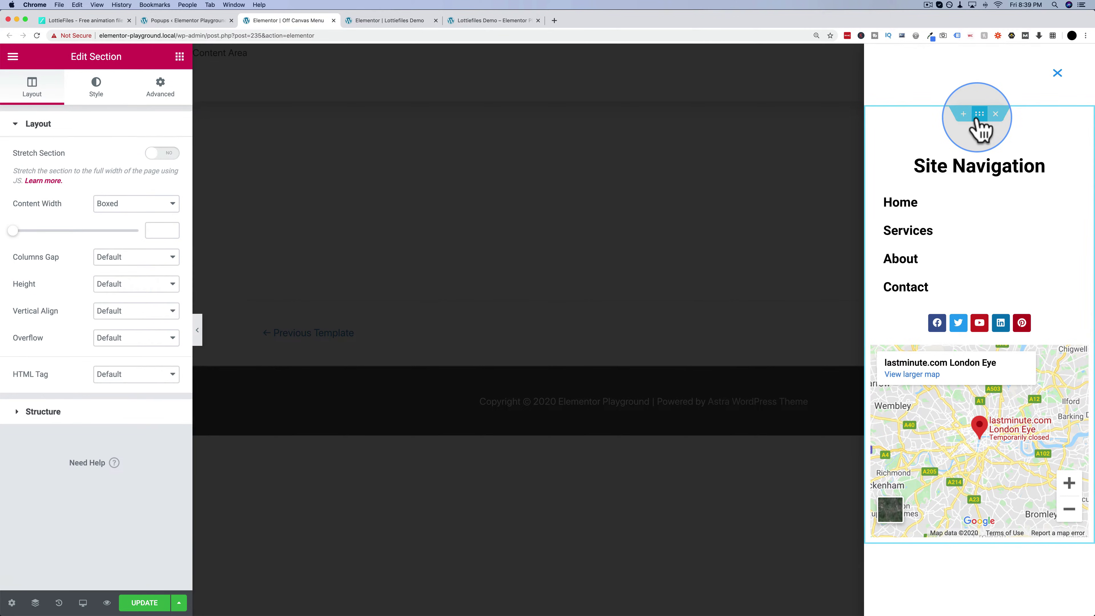
{"action": "left_click", "coordinate": [162, 91]}
{"action": "left_click", "coordinate": [150, 181]}
{"action": "left_click", "coordinate": [51, 179]}
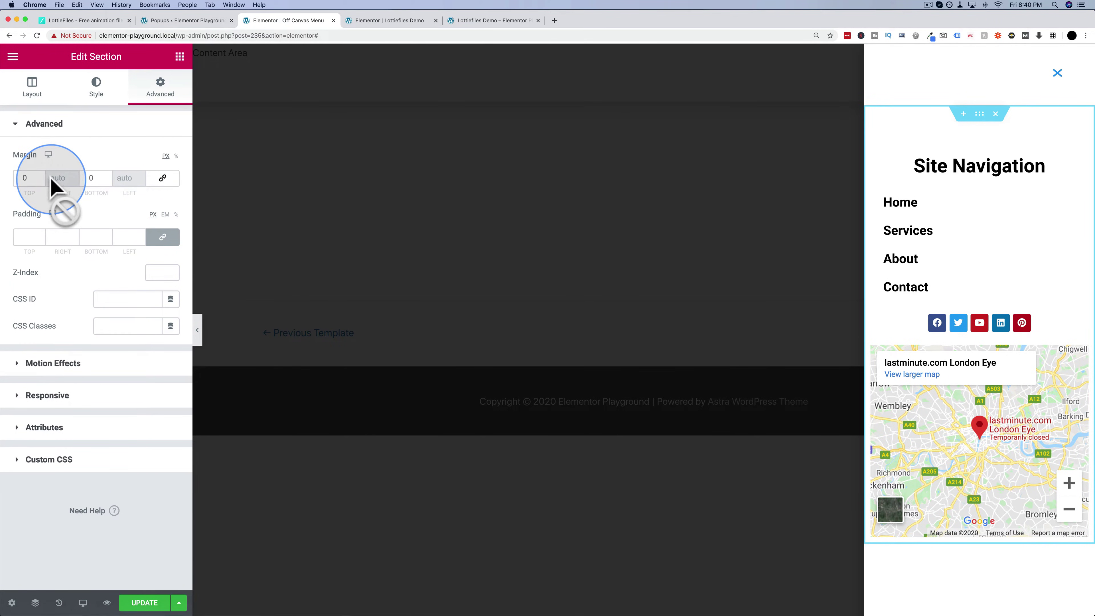
{"action": "left_click_drag", "start_coordinate": [42, 179], "coordinate": [963, 117]}
Set the Site Navigation heading's top margin to 0 in its Advanced settings.
{"action": "left_click", "coordinate": [963, 129]}
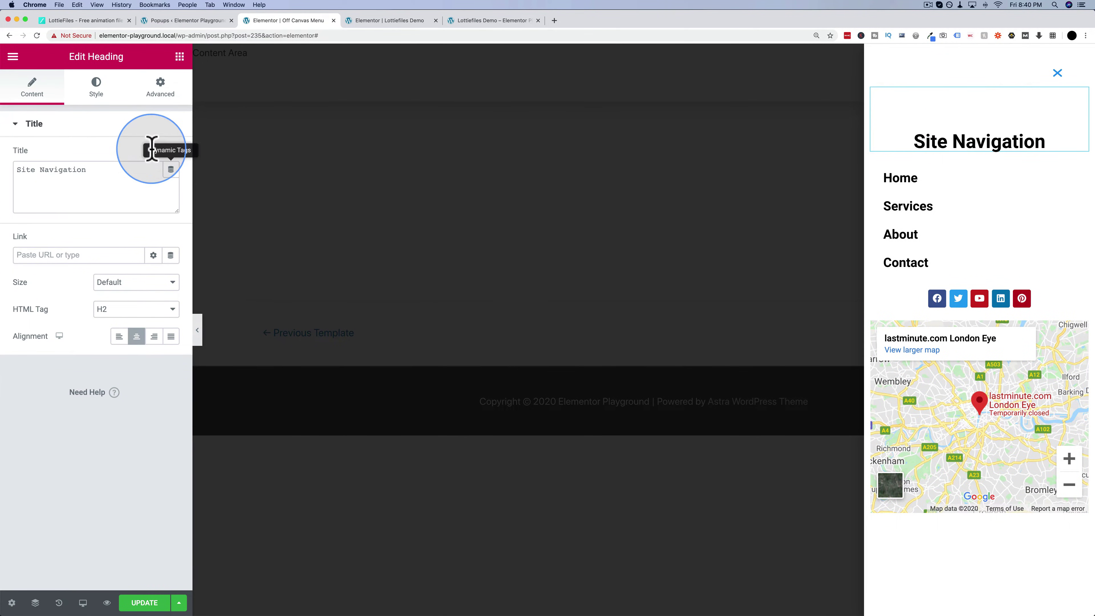
{"action": "left_click", "coordinate": [160, 88]}
{"action": "left_click", "coordinate": [29, 183]}
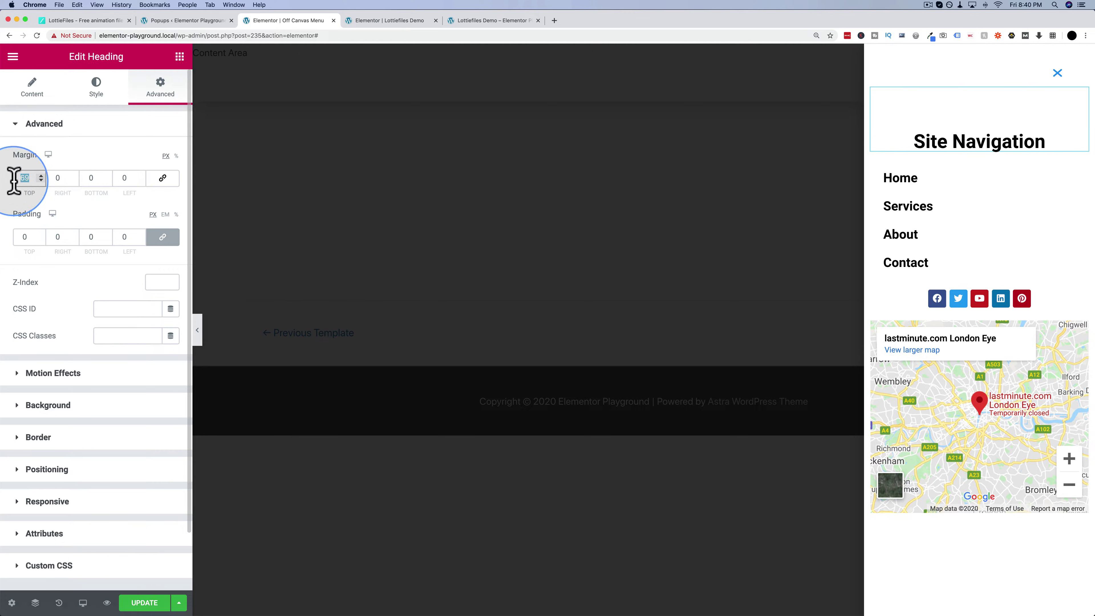
{"action": "type", "text": "0"}
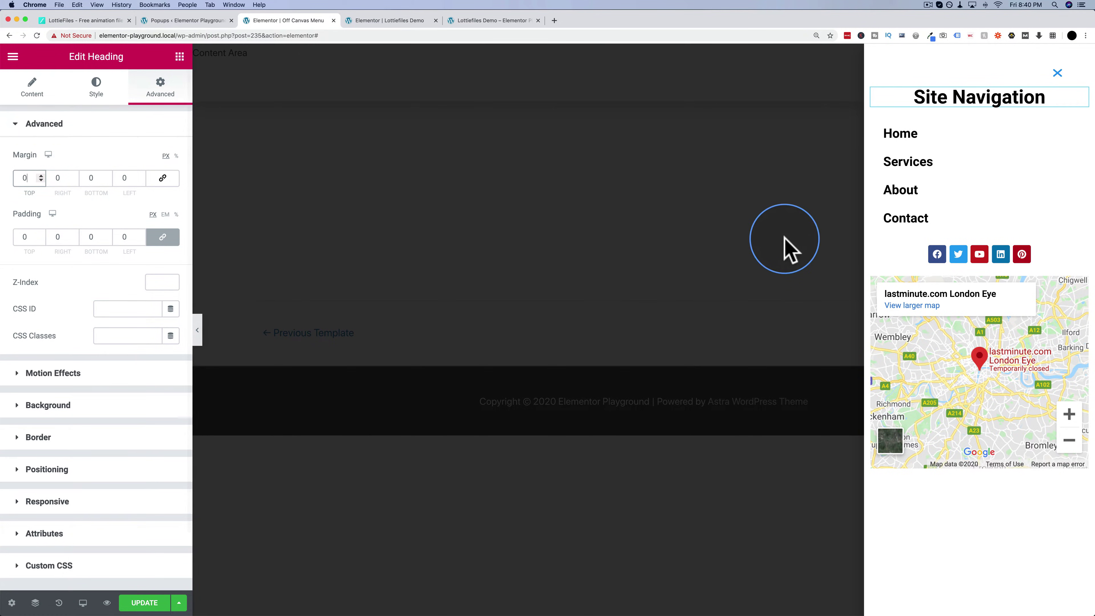
{"action": "left_click", "coordinate": [777, 240]}
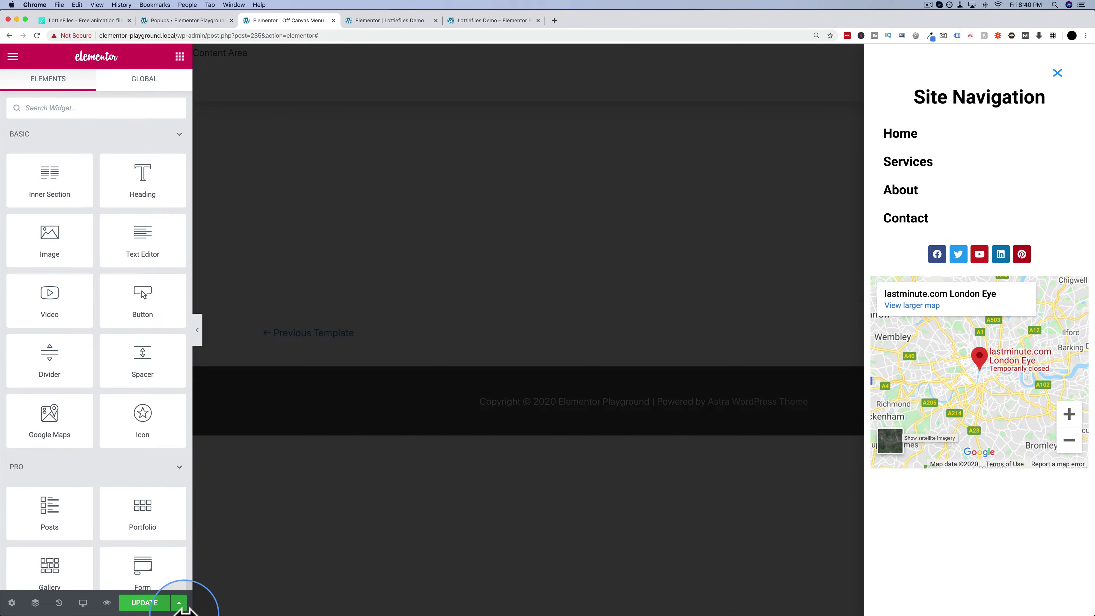
Save the popup without display conditions and confirm in preview the hamburger opens Site Navigation.
{"action": "left_click", "coordinate": [140, 603]}
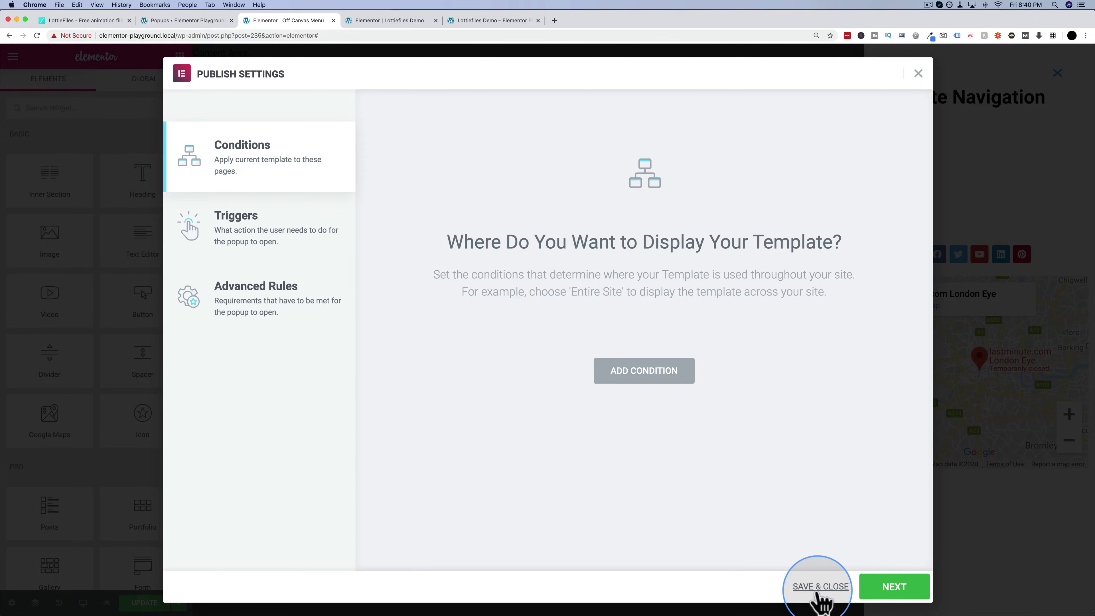
{"action": "left_click", "coordinate": [820, 587]}
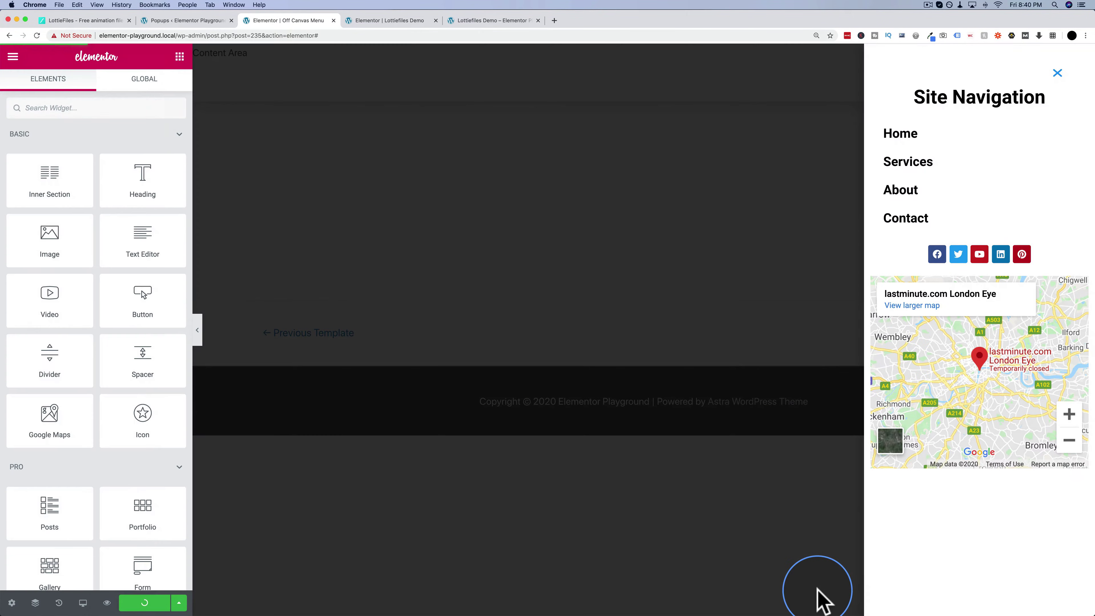
{"action": "left_click", "coordinate": [479, 26]}
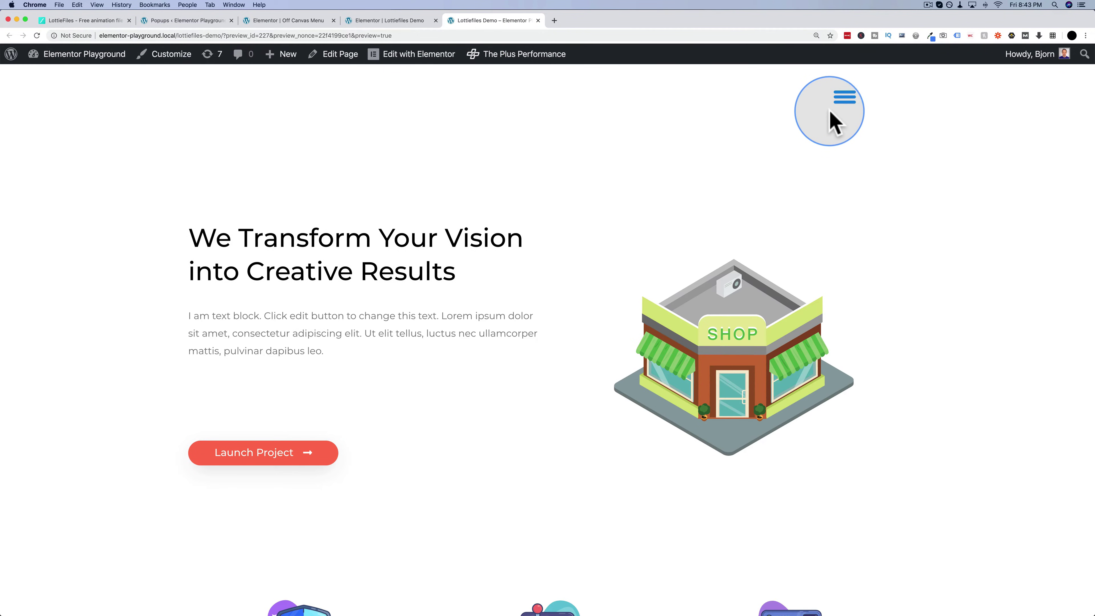
{"action": "left_click", "coordinate": [847, 100]}
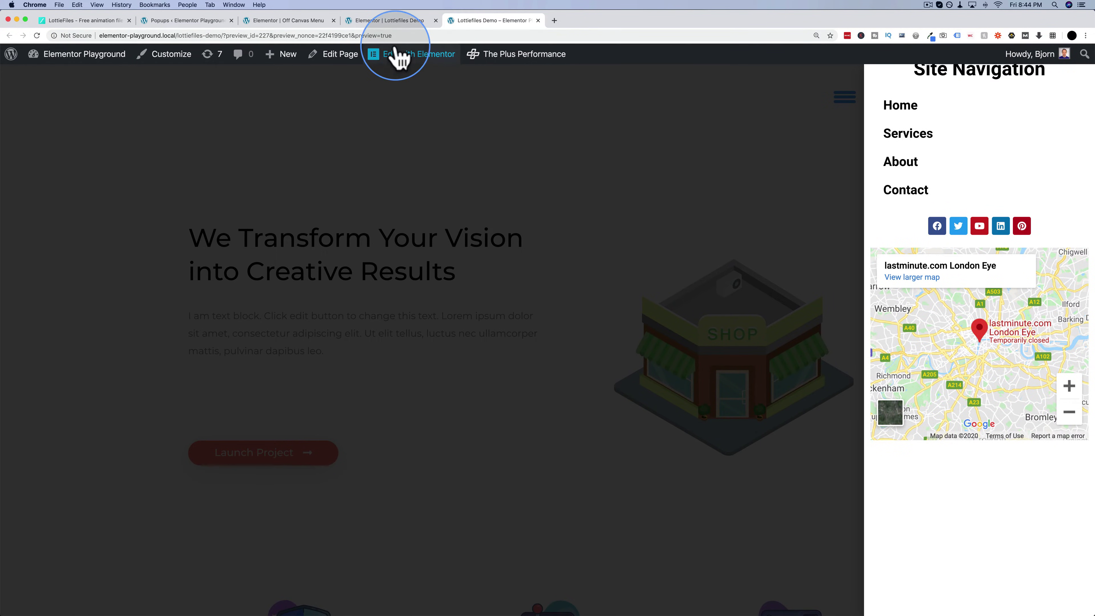
{"action": "left_click", "coordinate": [315, 21]}
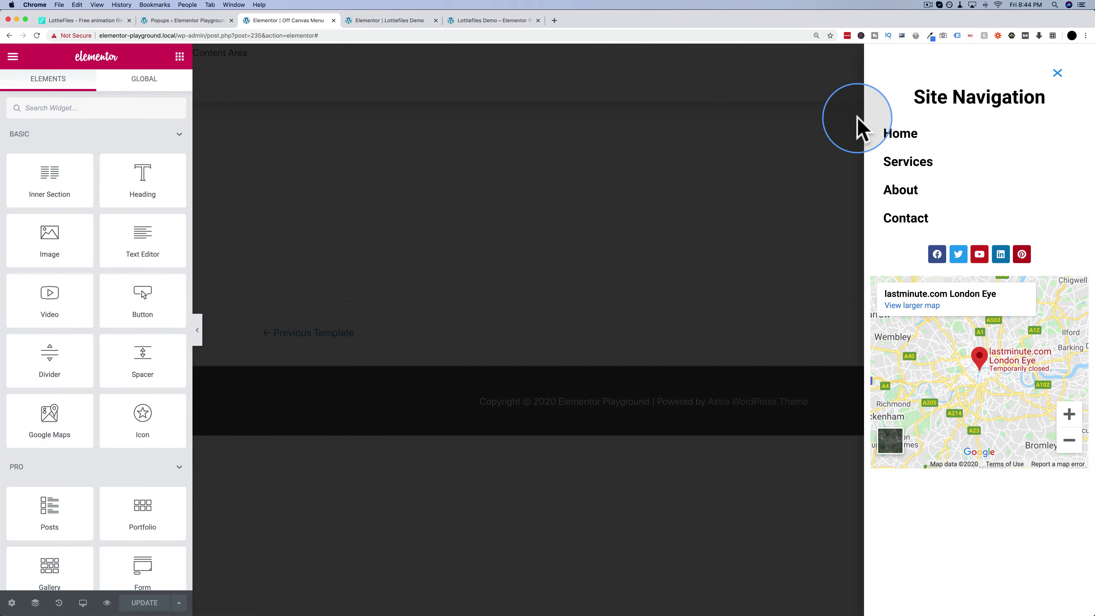
Set only the top margin of the close-icon section to 55, with margins unlinked.
{"action": "left_click", "coordinate": [981, 92]}
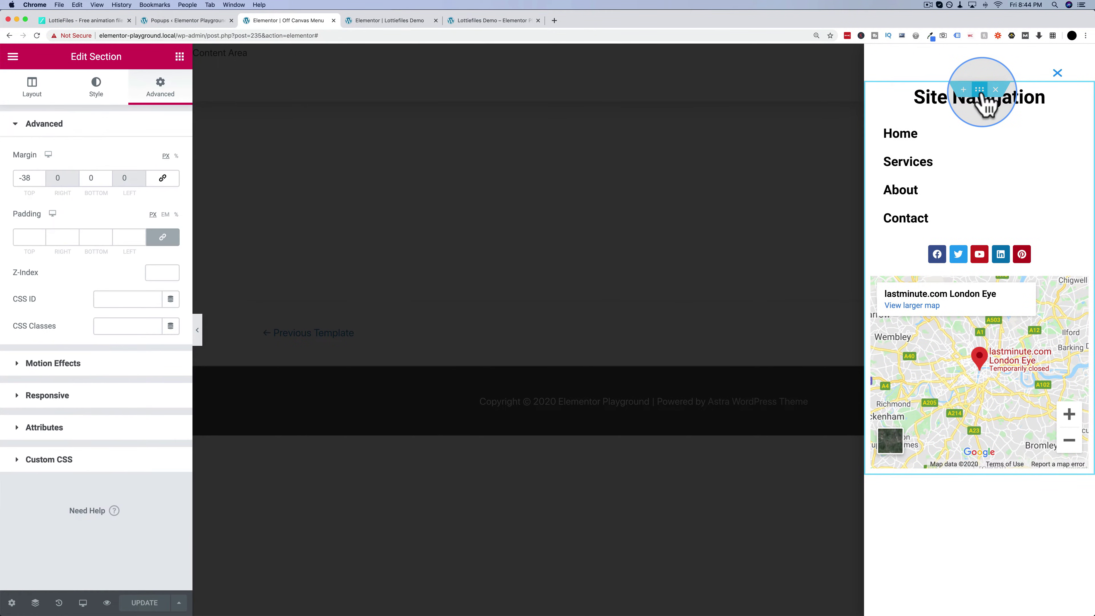
{"action": "mouse_move", "coordinate": [979, 56]}
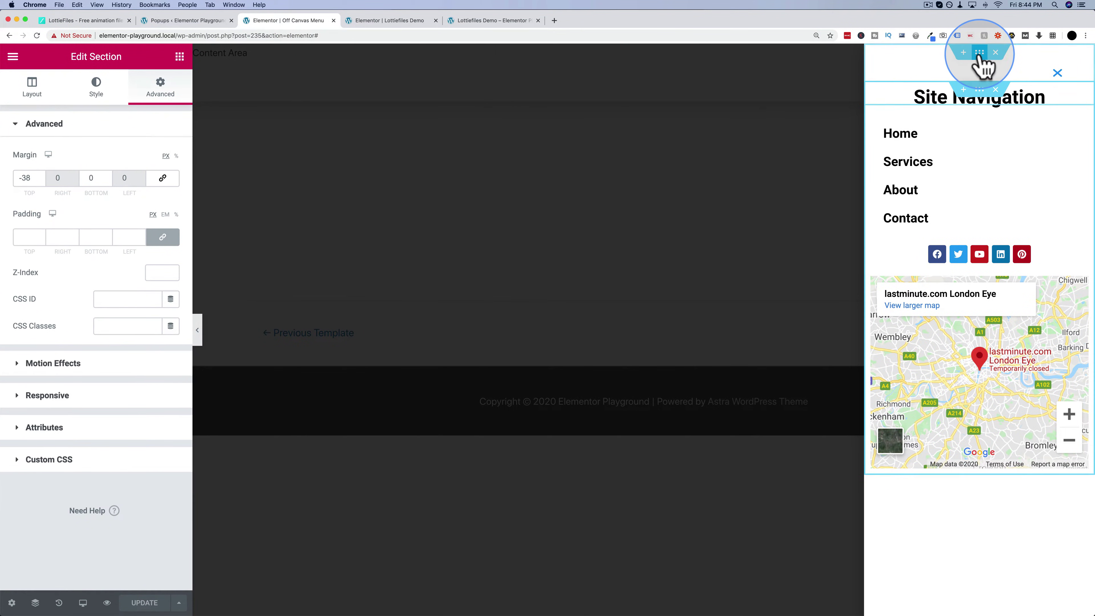
{"action": "left_click", "coordinate": [162, 178]}
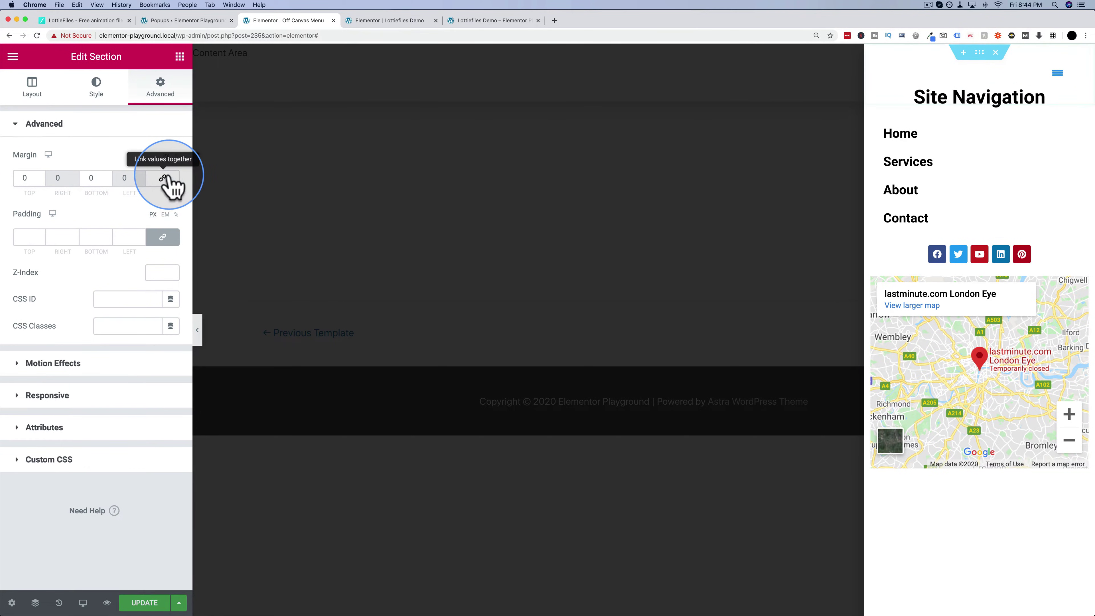
{"action": "double_click", "coordinate": [24, 178]}
{"action": "type", "text": "12"}
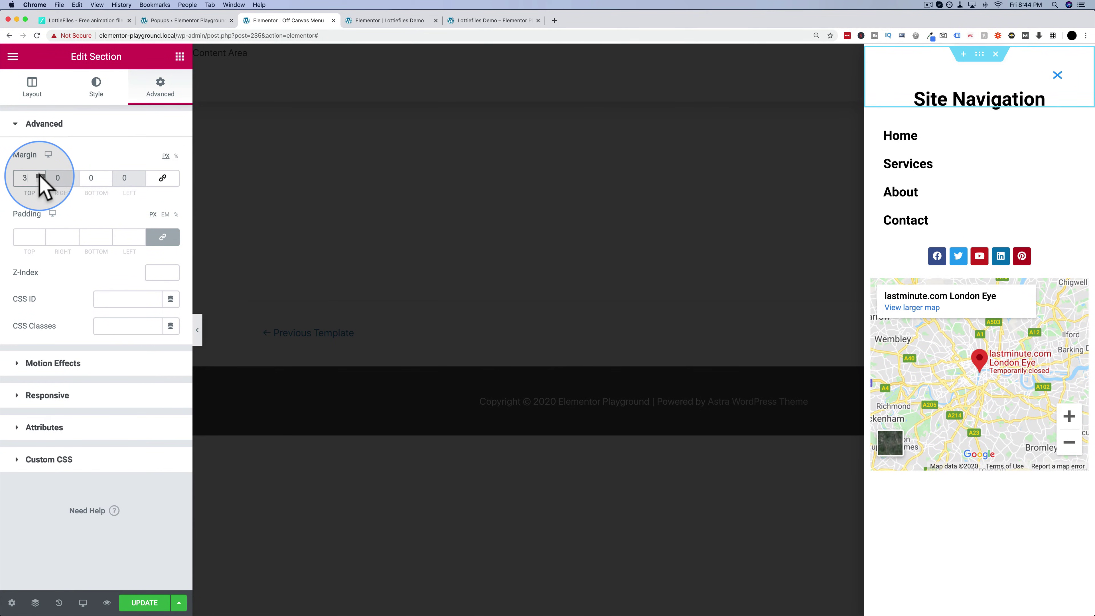
{"action": "key", "text": "Up"}
{"action": "key", "text": "Up"}
{"action": "key", "text": "Up"}
{"action": "key", "text": "Up"}
{"action": "key", "text": "Up"}
{"action": "key", "text": "Up"}
{"action": "key", "text": "Up"}
{"action": "key", "text": "Up"}
{"action": "key", "text": "Up"}
{"action": "key", "text": "Up"}
{"action": "key", "text": "Up"}
{"action": "key", "text": "Up"}
{"action": "key", "text": "Up"}
{"action": "key", "text": "Up"}
{"action": "key", "text": "Up"}
{"action": "key", "text": "Up"}
{"action": "key", "text": "Up"}
{"action": "key", "text": "Up"}
{"action": "key", "text": "Up"}
{"action": "key", "text": "Up"}
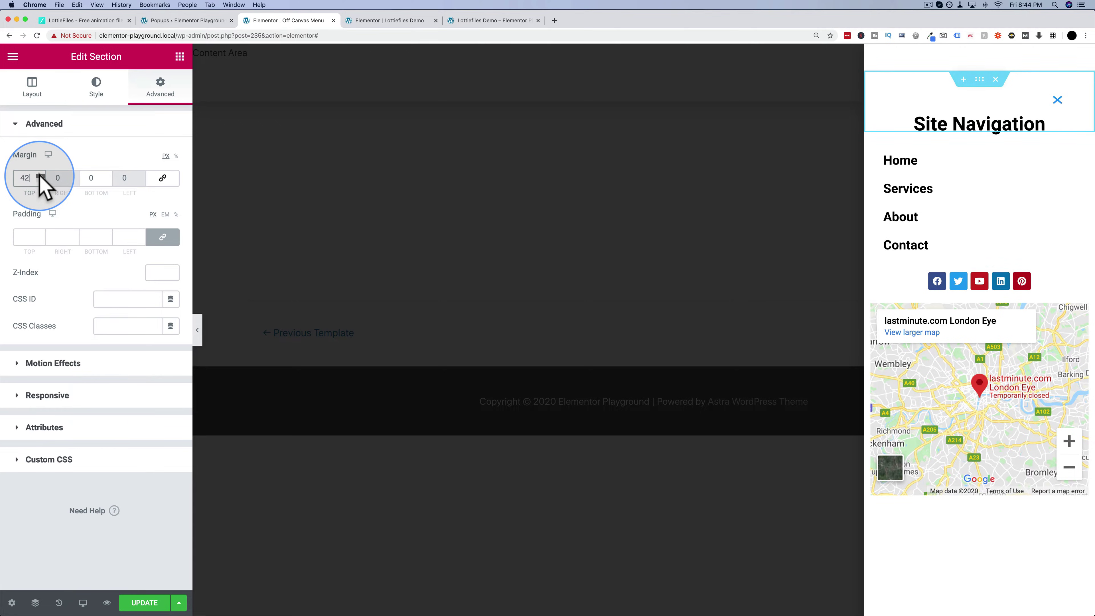
{"action": "key", "text": "Up"}
{"action": "key", "text": "Up"}
{"action": "key", "text": "Up"}
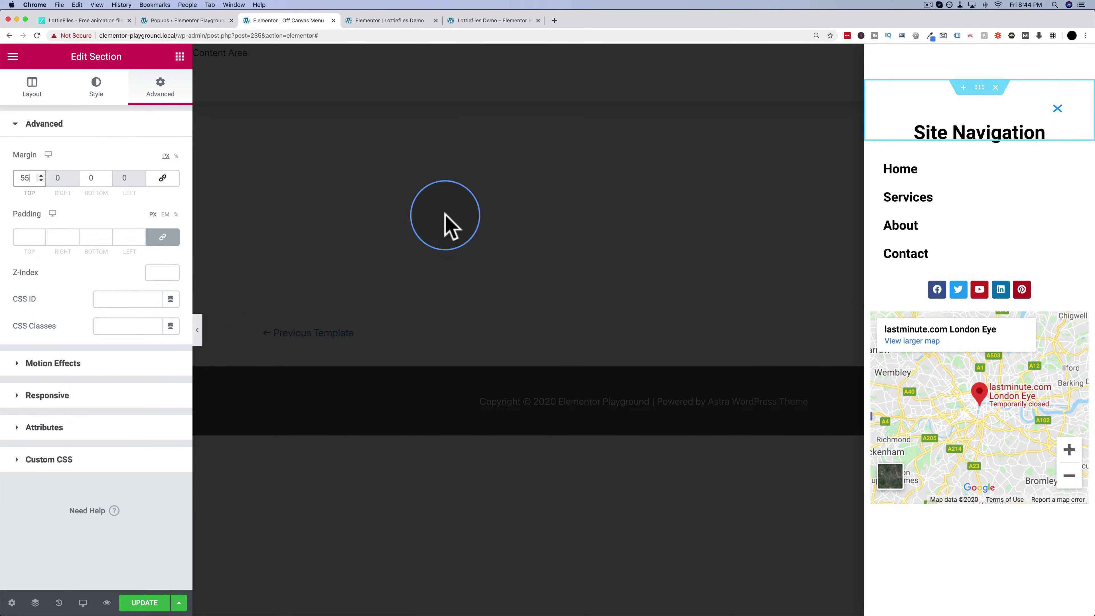
Save the popup, check the new spacing in the demo preview's navigation panel, and return.
{"action": "left_click", "coordinate": [144, 603]}
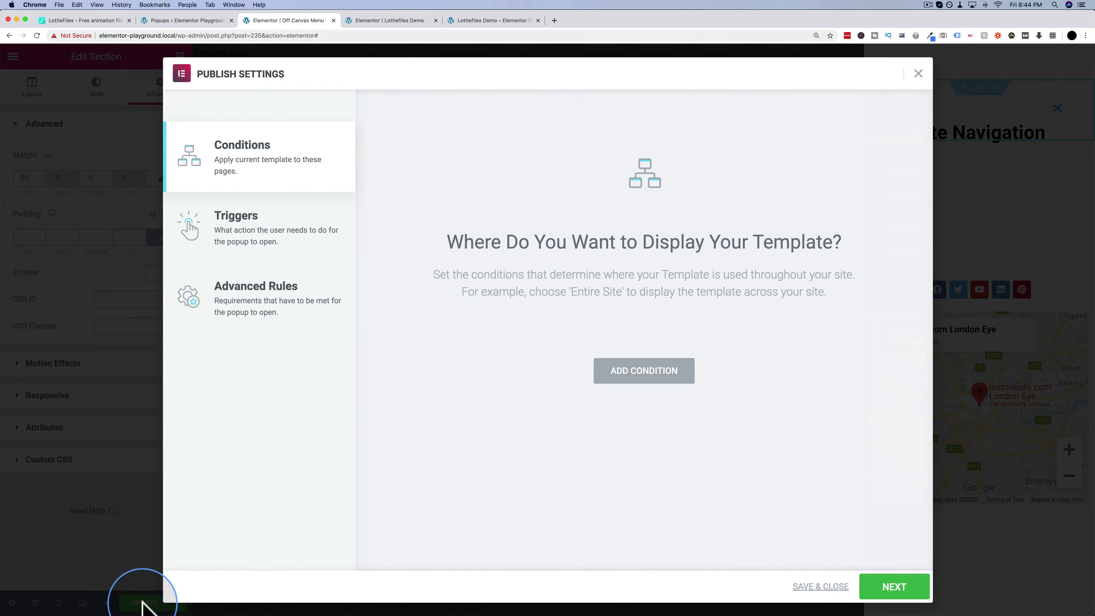
{"action": "left_click", "coordinate": [805, 587]}
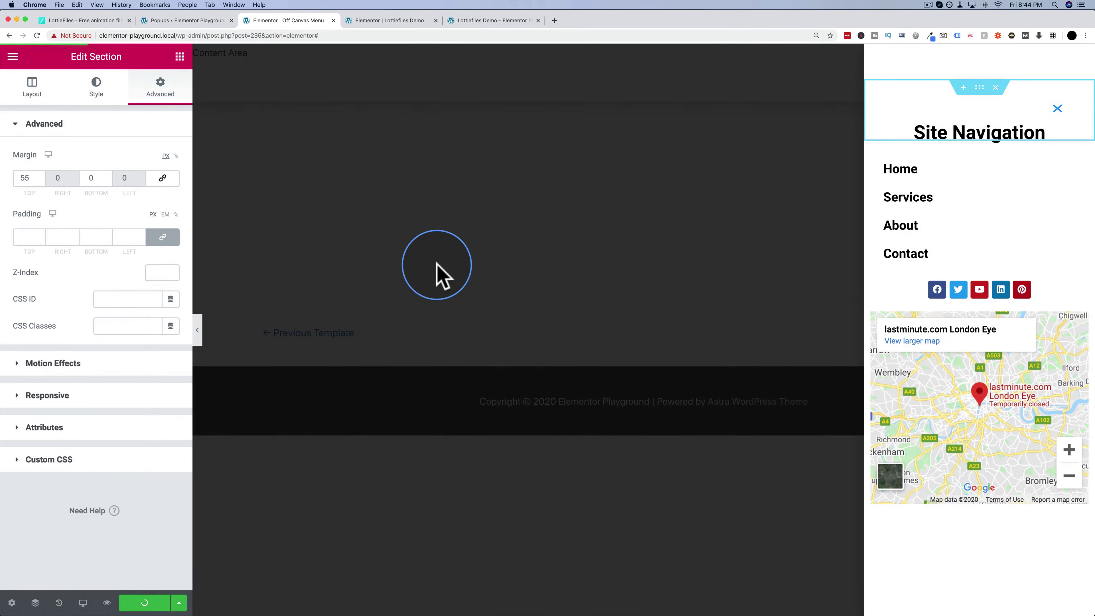
{"action": "left_click", "coordinate": [485, 22]}
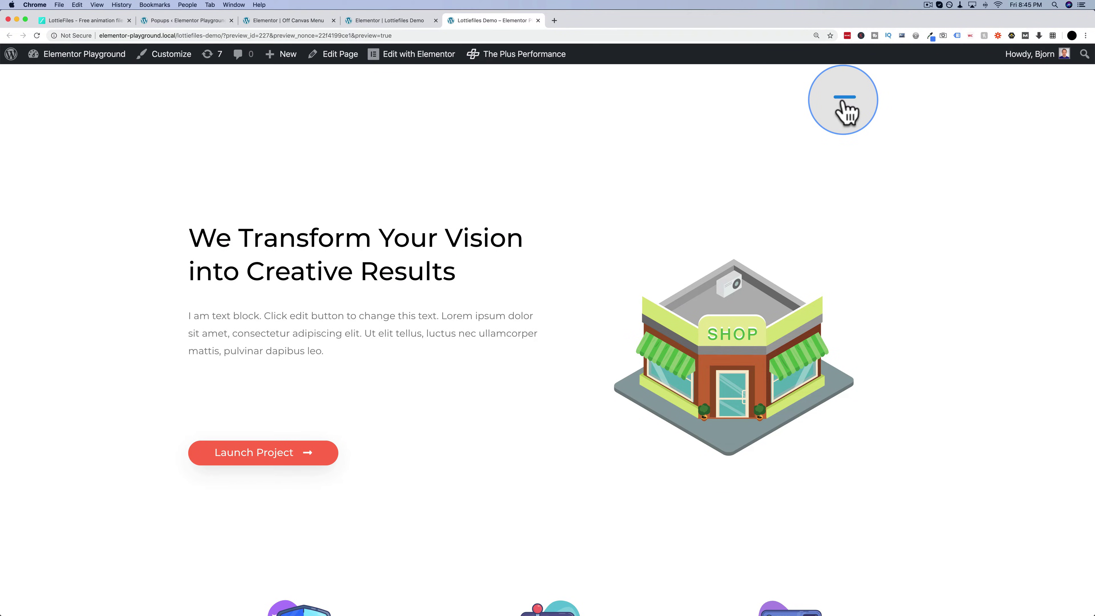
{"action": "left_click", "coordinate": [843, 100]}
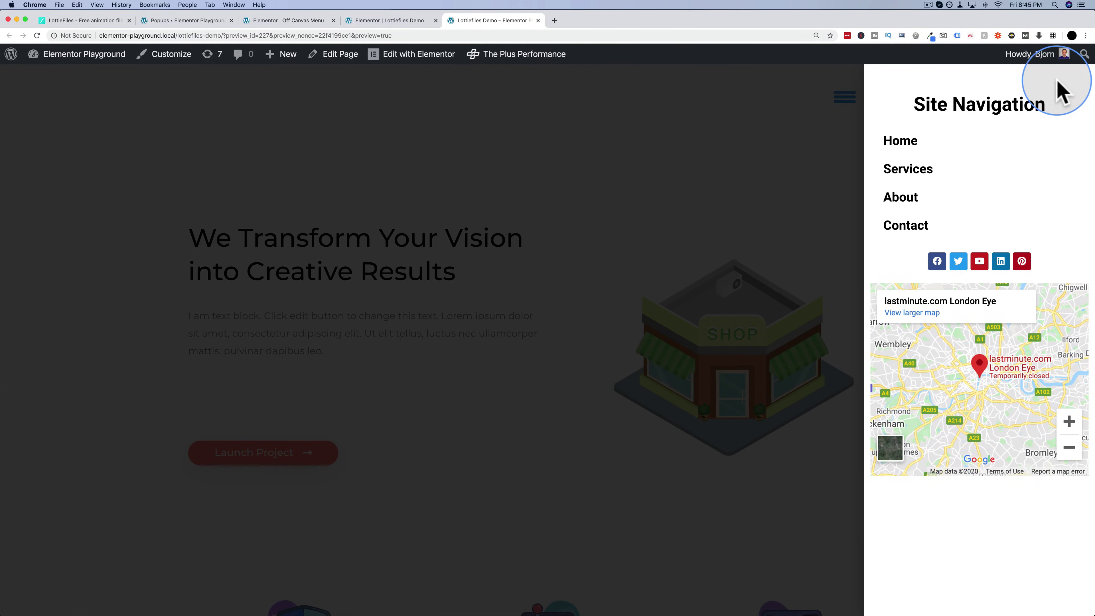
{"action": "mouse_move", "coordinate": [271, 51]}
{"action": "left_click", "coordinate": [267, 23]}
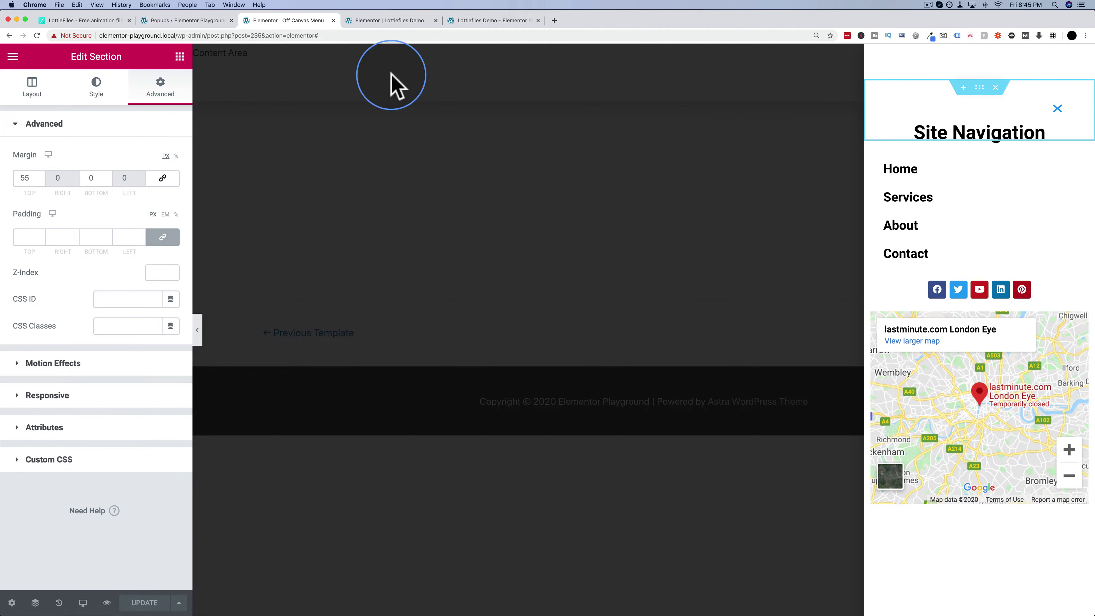
Turn on Elementor Popup for the X Lottie widget, save the template, and reload the demo preview.
{"action": "left_click", "coordinate": [1079, 96]}
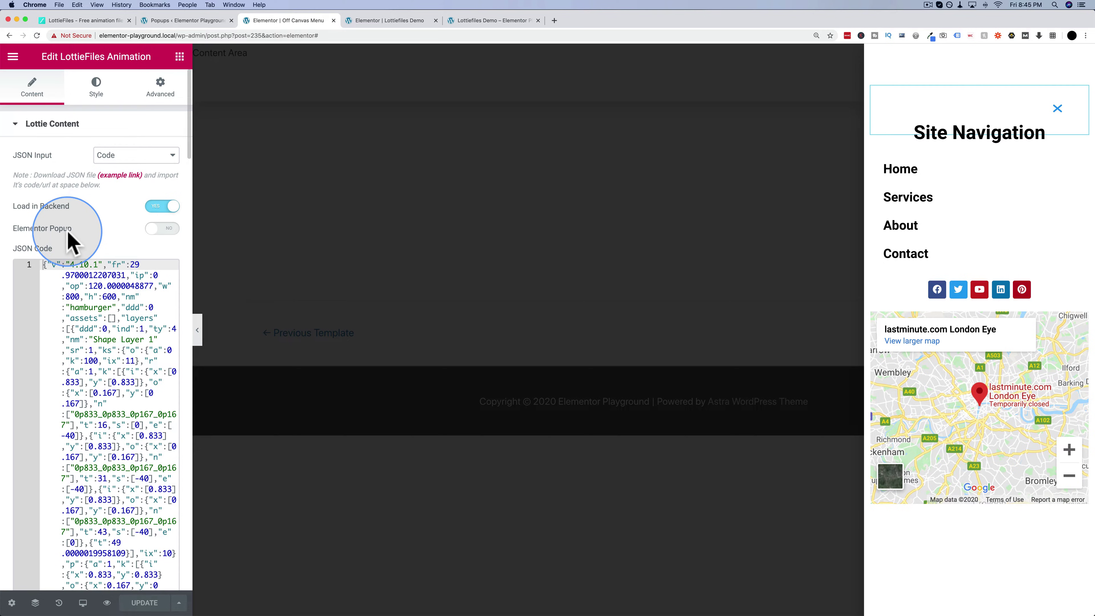
{"action": "left_click", "coordinate": [163, 229]}
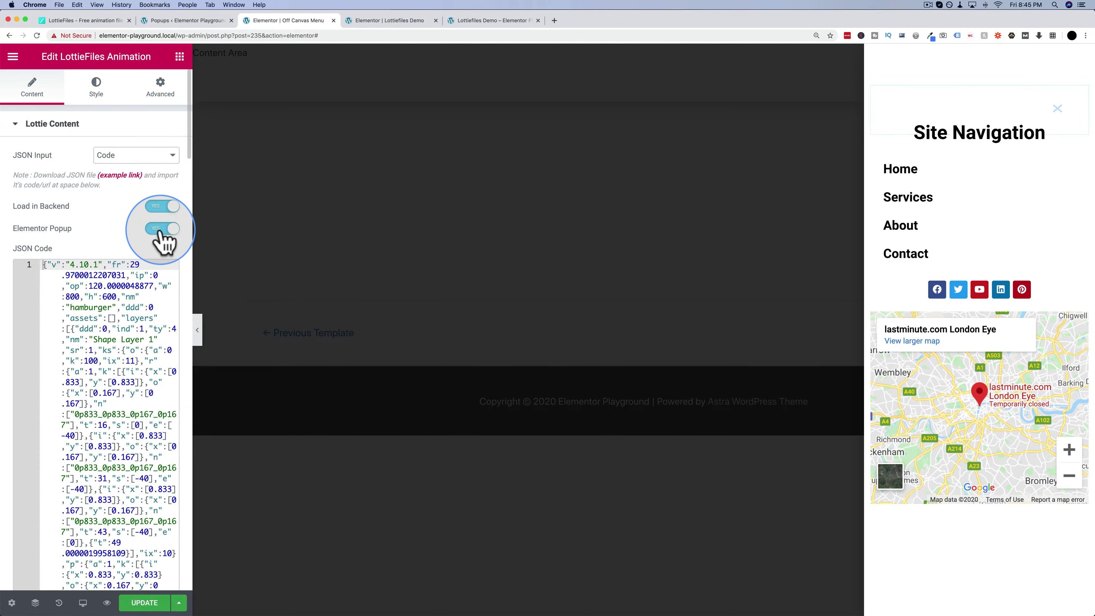
{"action": "left_click", "coordinate": [140, 602]}
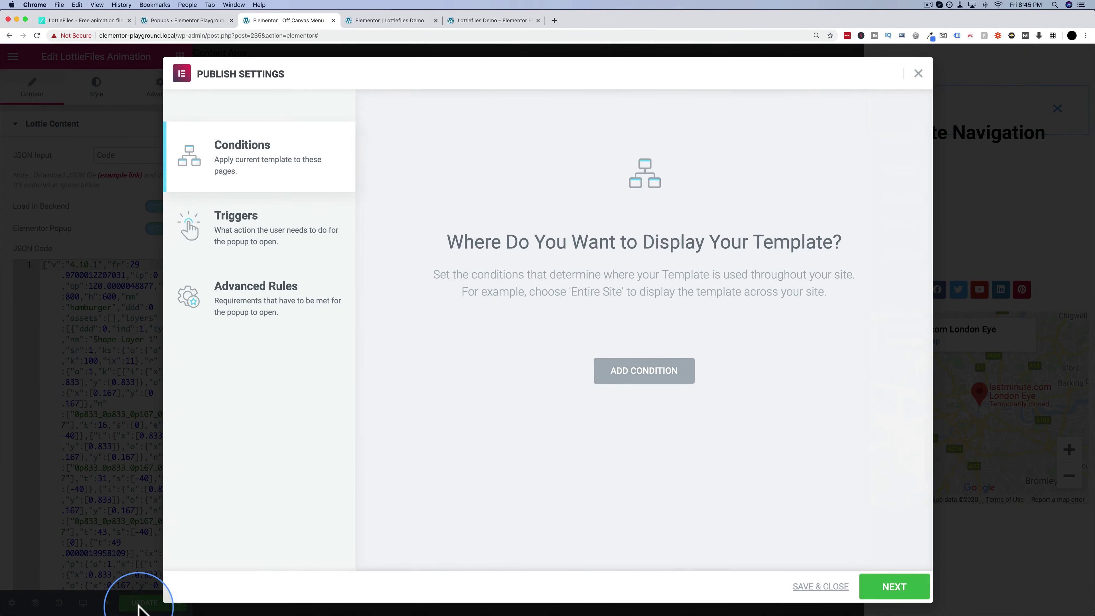
{"action": "left_click", "coordinate": [819, 587]}
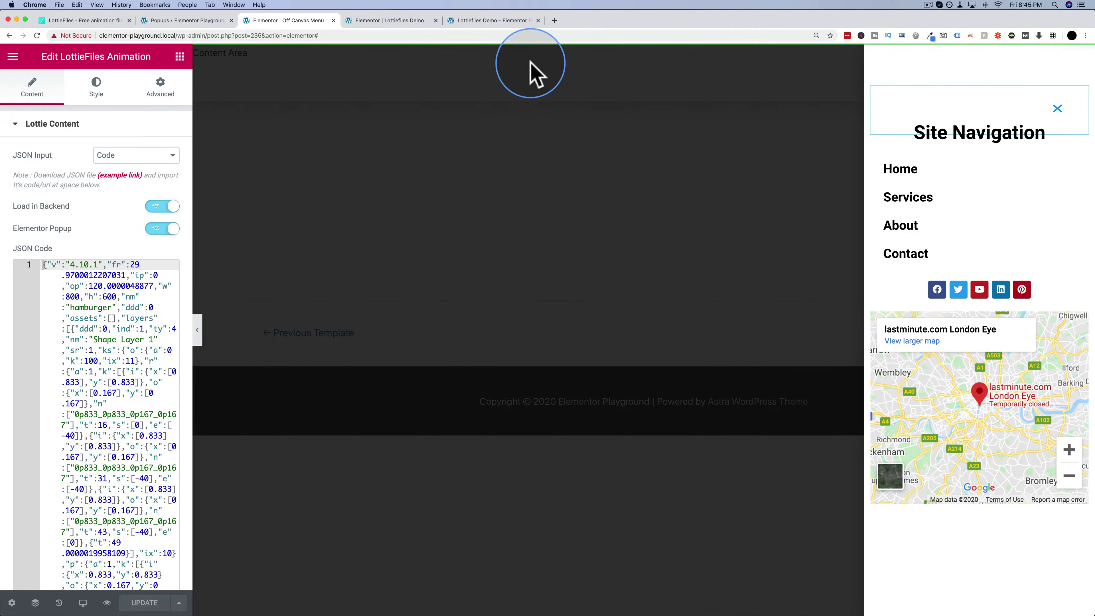
{"action": "left_click", "coordinate": [500, 21]}
{"action": "key", "text": "super+r"}
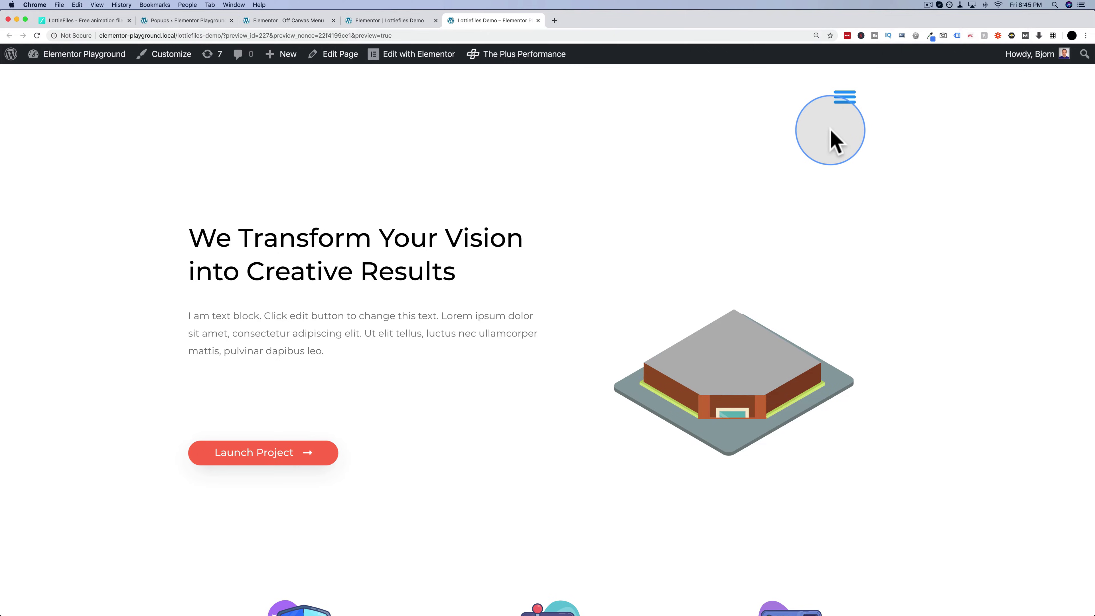
{"action": "left_click", "coordinate": [844, 97]}
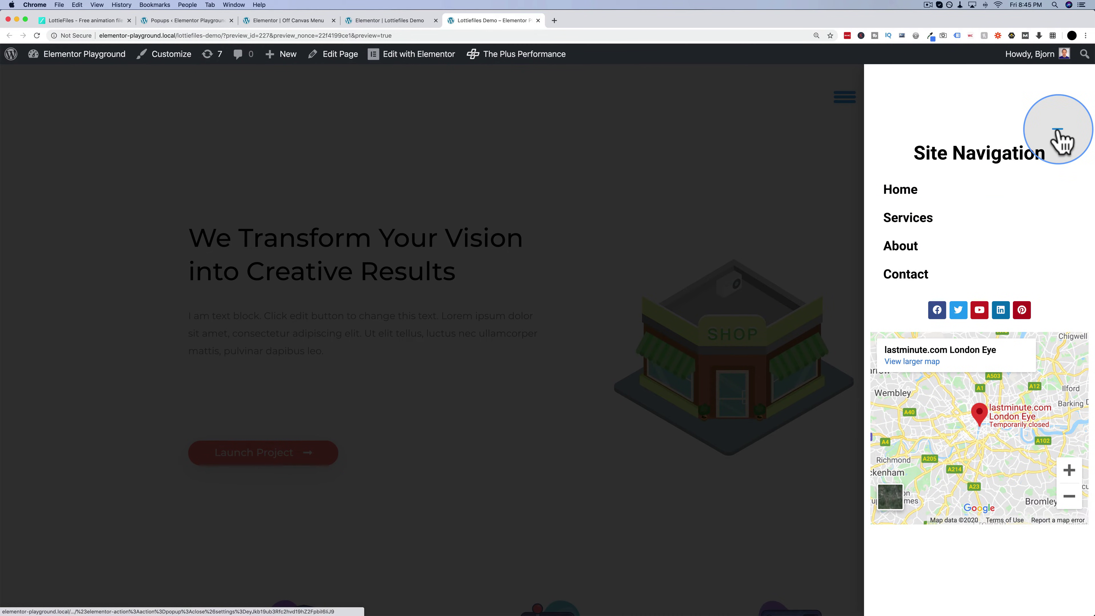
{"action": "left_click", "coordinate": [1058, 132]}
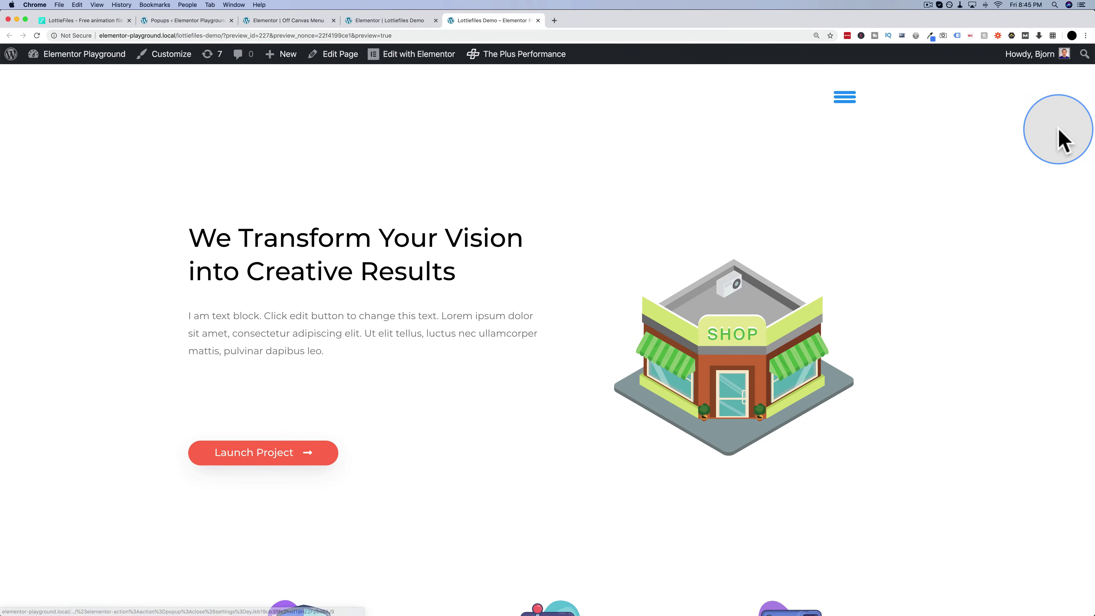
{"action": "left_click", "coordinate": [841, 107]}
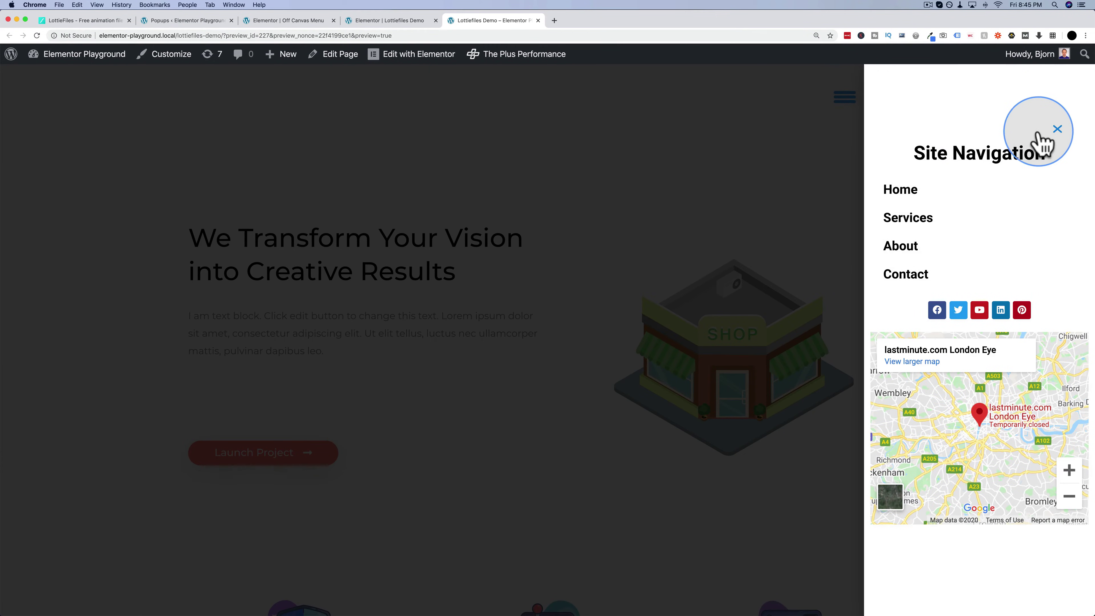
{"action": "left_click", "coordinate": [1057, 131]}
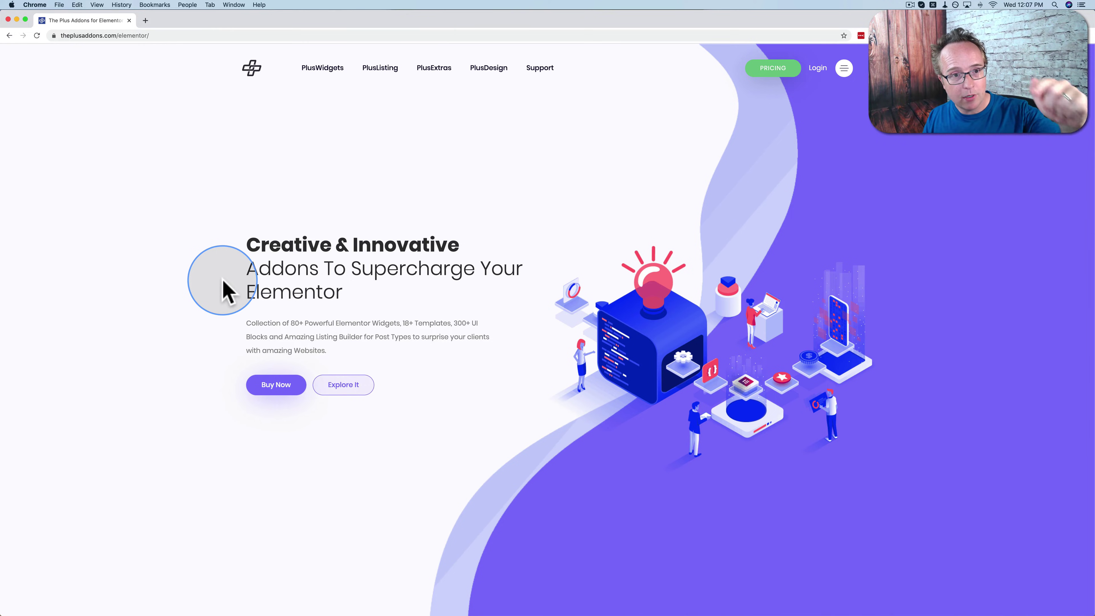
{"action": "mouse_move", "coordinate": [327, 71]}
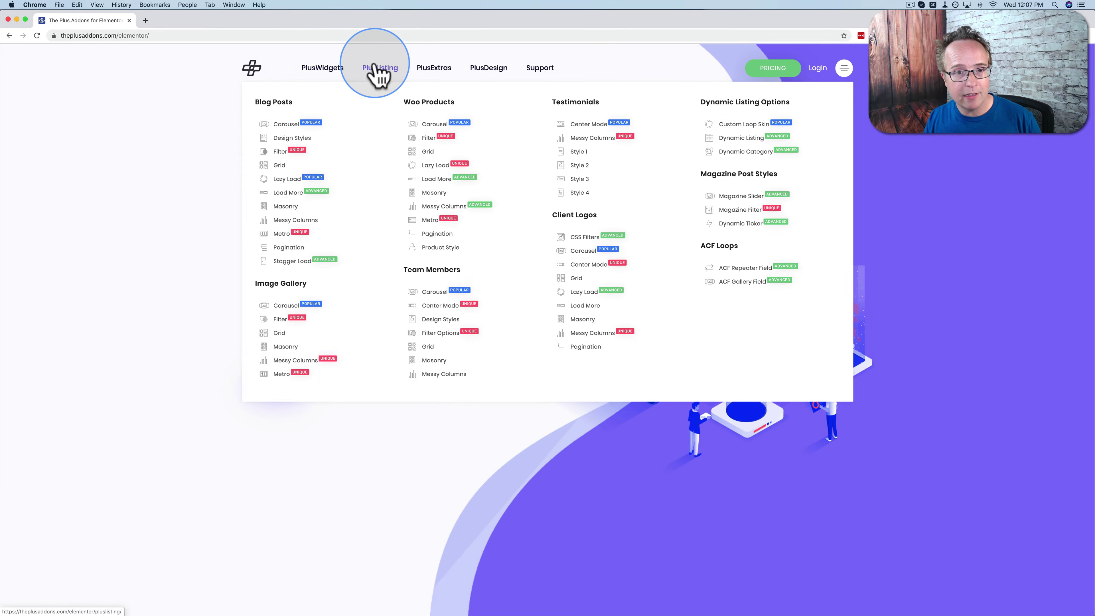
{"action": "mouse_move", "coordinate": [433, 80]}
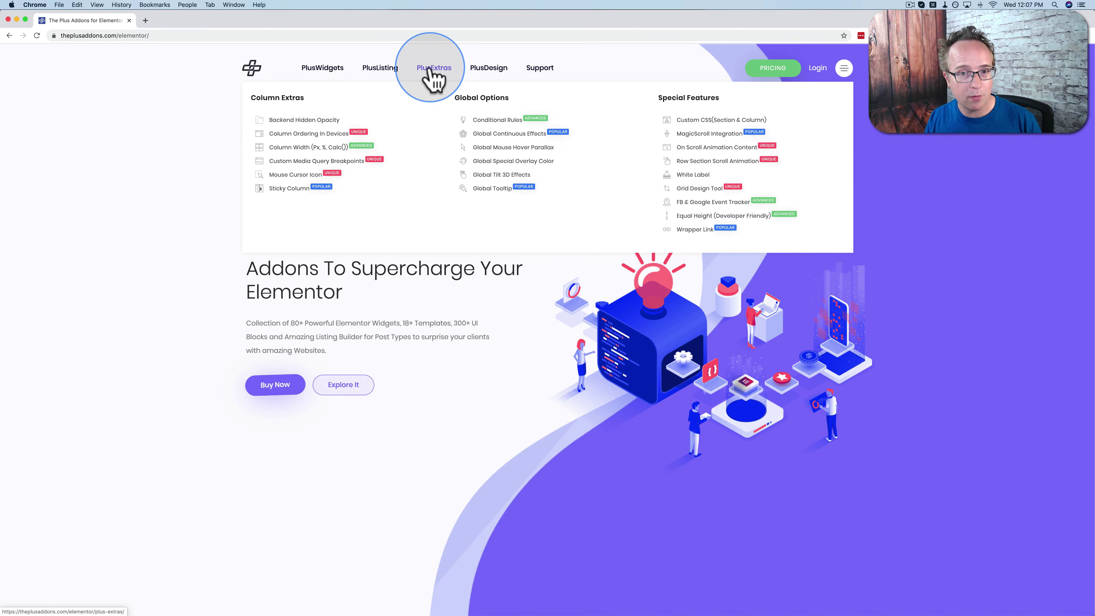
{"action": "mouse_move", "coordinate": [490, 79]}
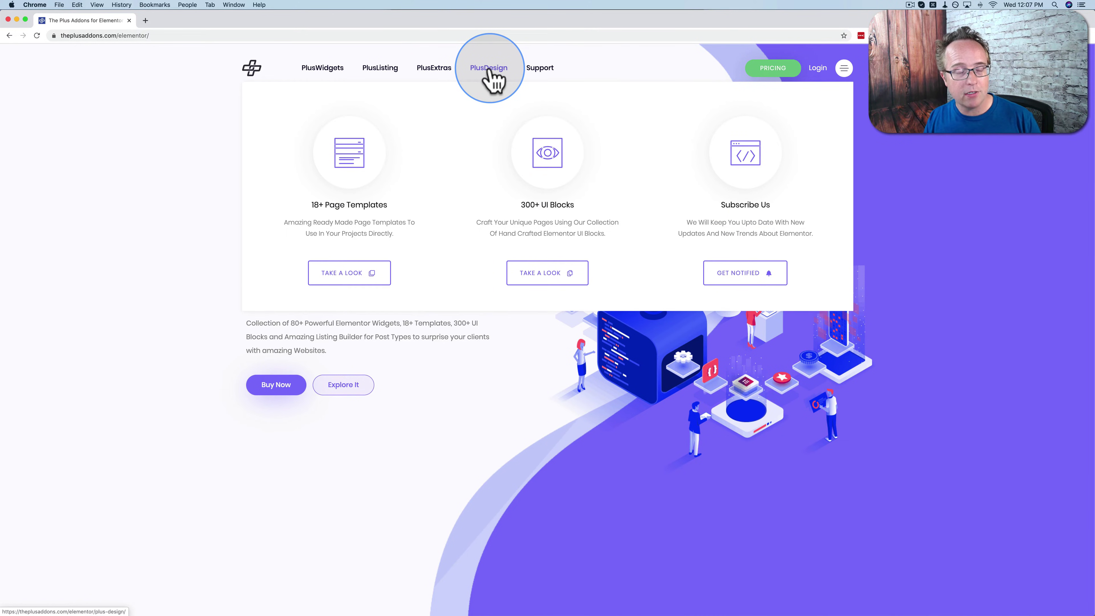